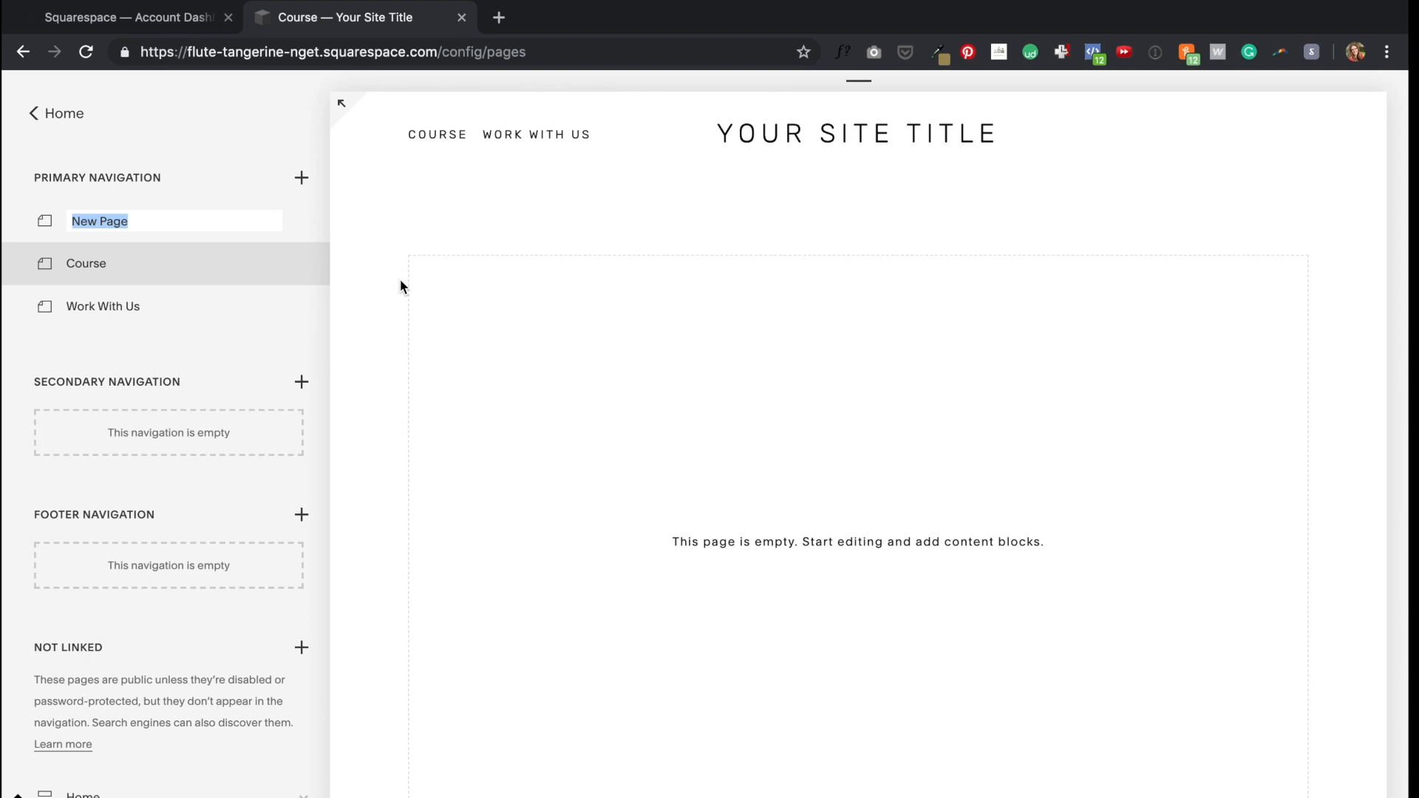
Step: Name the new primary navigation page Blog and add a blank page named Contact to the secondary navigation
{"action": "type", "text": "og"}
{"action": "key", "text": "Return"}
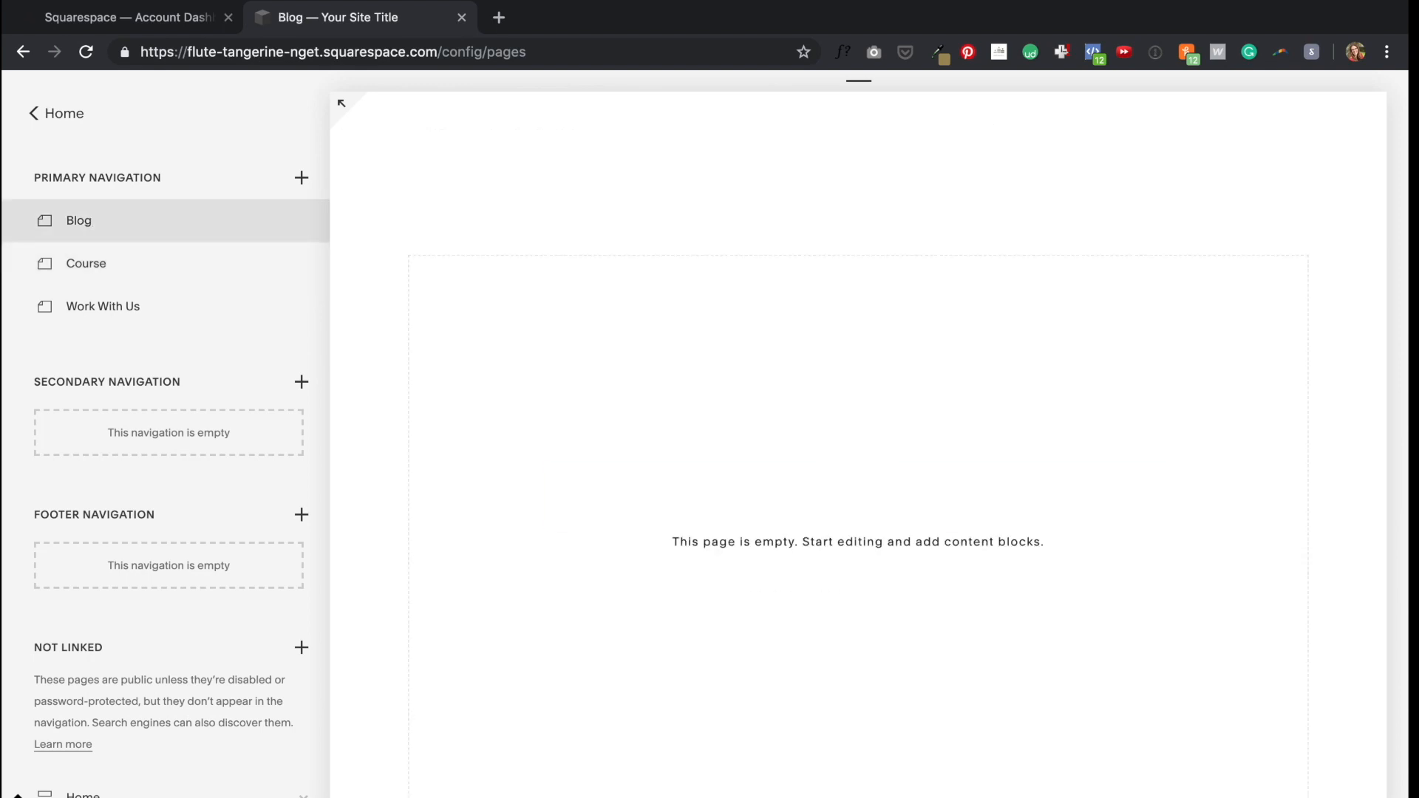
{"action": "left_click", "coordinate": [301, 382]}
{"action": "left_click", "coordinate": [394, 275]}
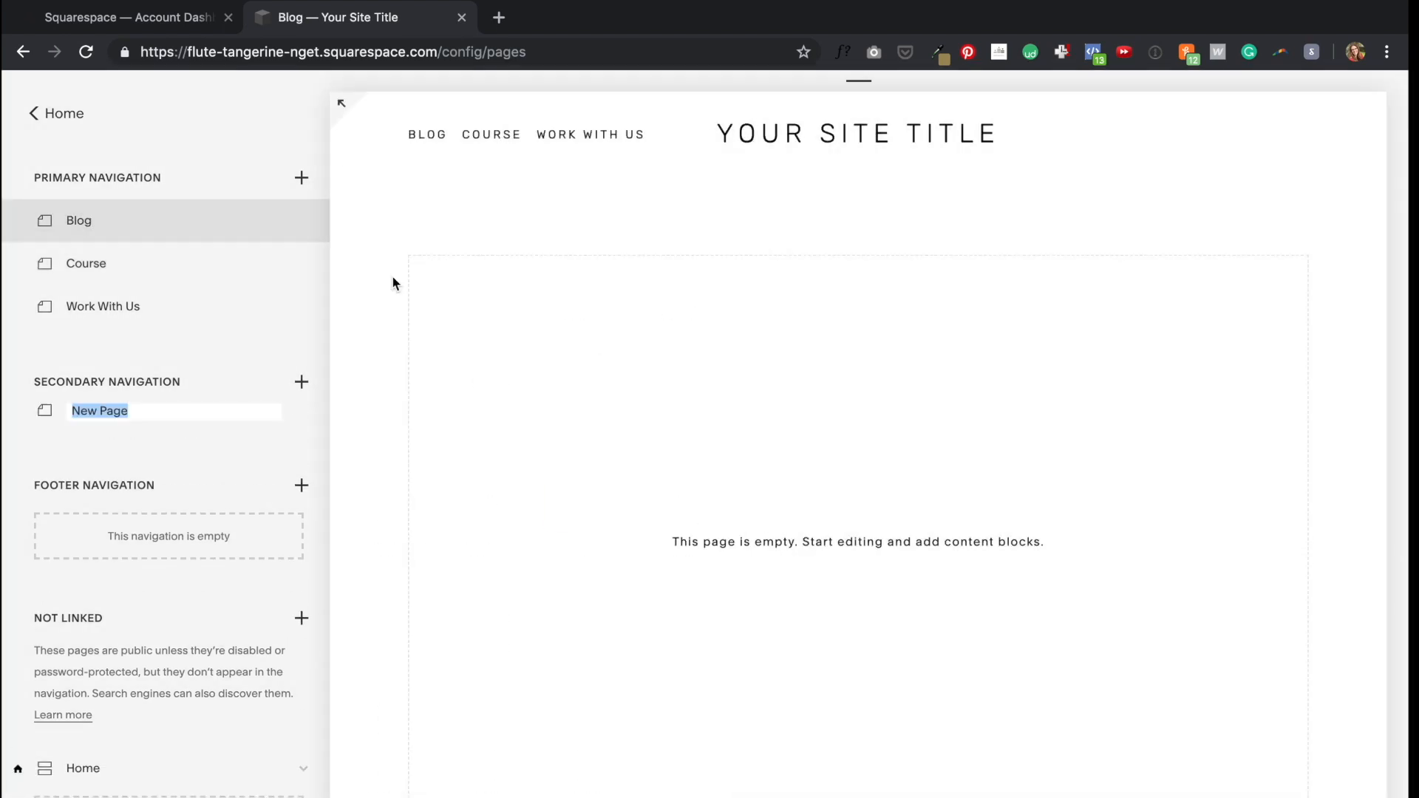
{"action": "type", "text": "Contact"}
{"action": "key", "text": "Return"}
Step: Add blank pages named About and FAQ to the secondary navigation
{"action": "left_click", "coordinate": [301, 381]}
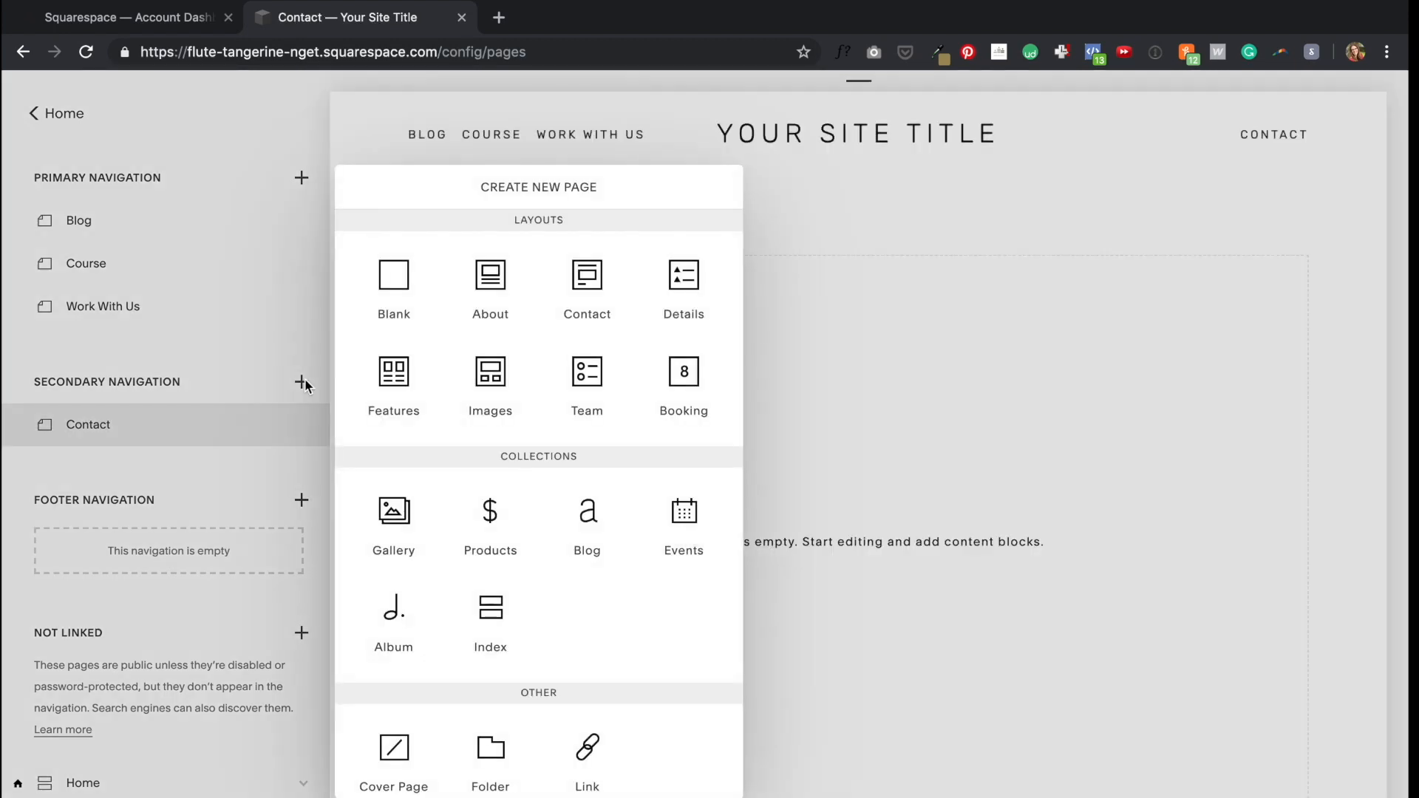
{"action": "left_click", "coordinate": [396, 296]}
{"action": "type", "text": "About"}
{"action": "key", "text": "Return"}
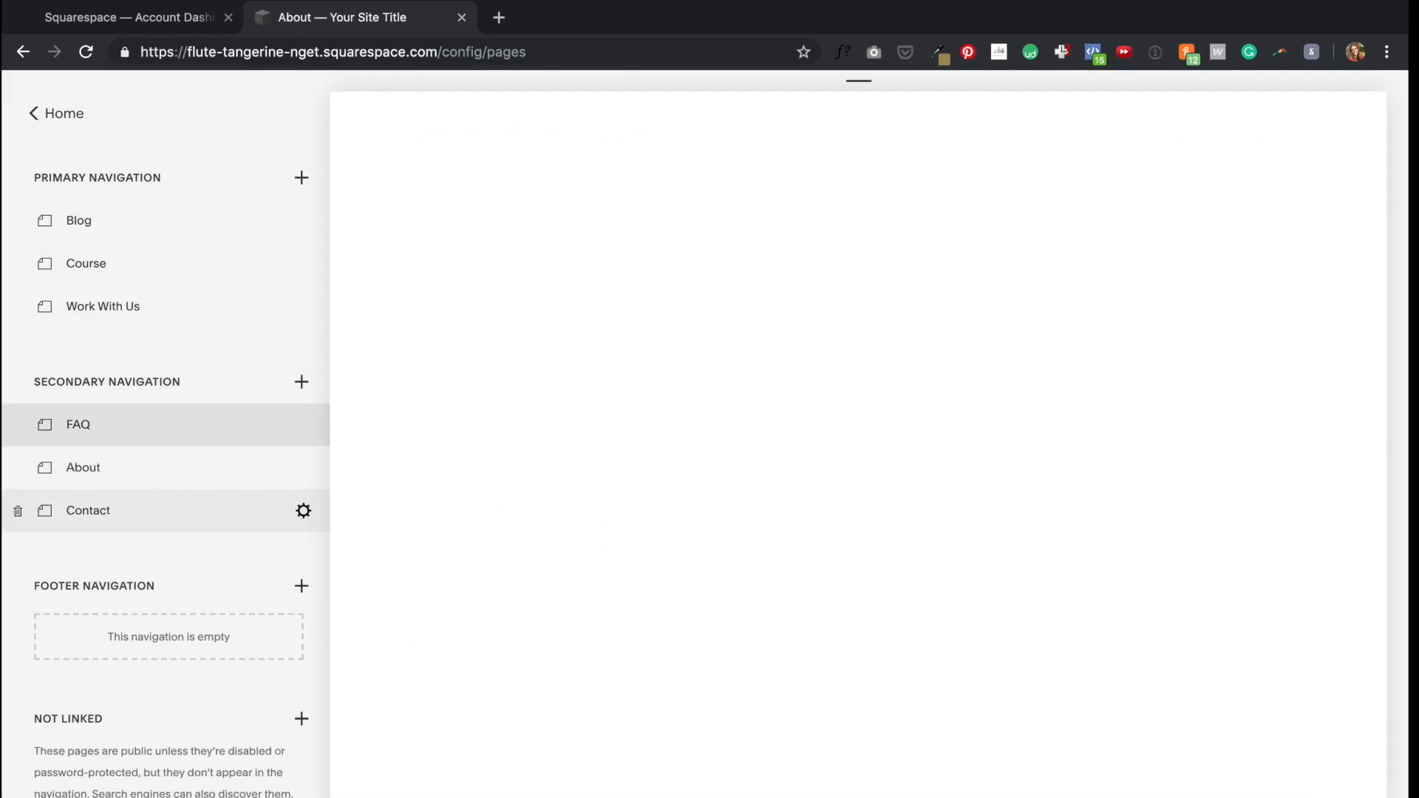
Step: Create a blog collection named Blog in the Not Linked section
{"action": "scroll", "coordinate": [232, 545], "scroll_direction": "down", "scroll_amount": 5}
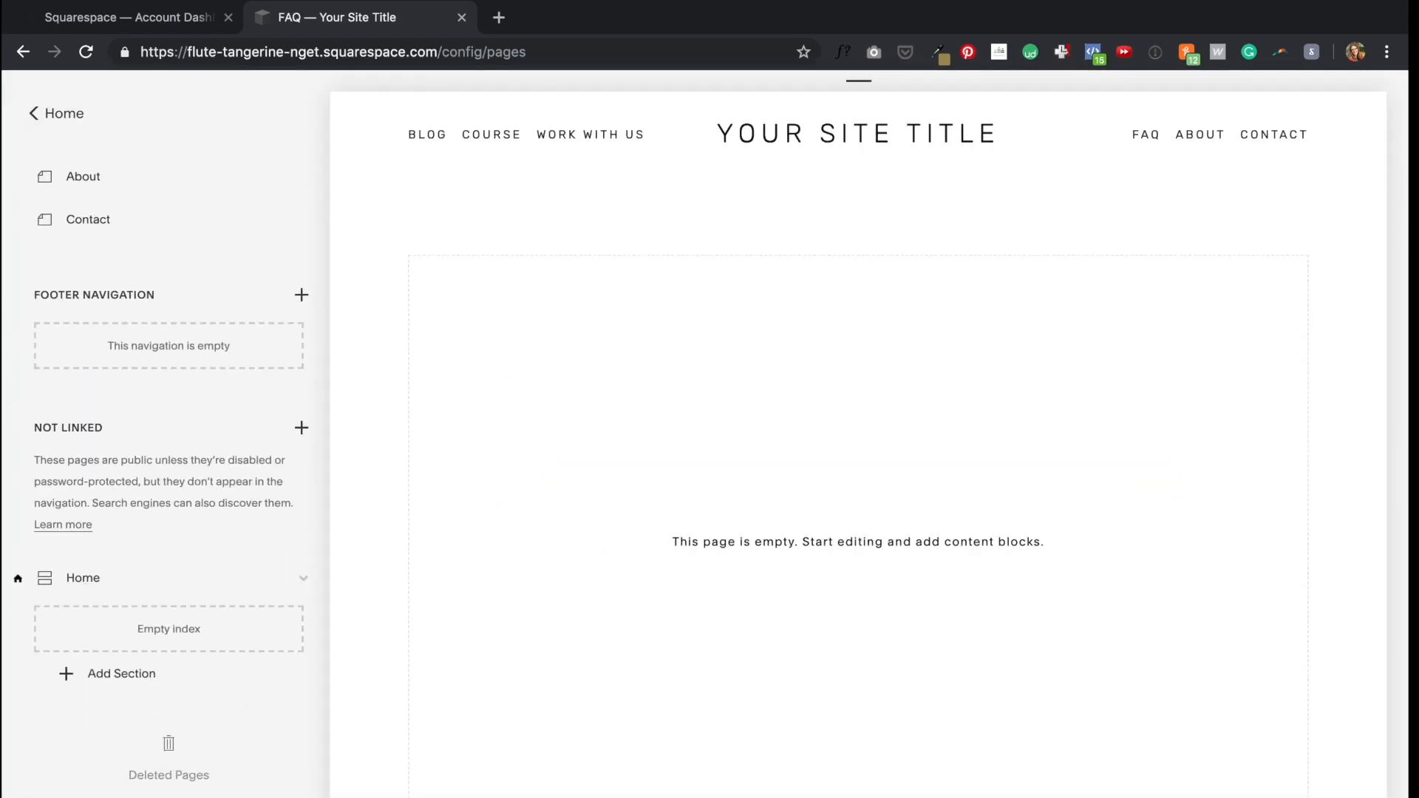
{"action": "scroll", "coordinate": [231, 536], "scroll_direction": "up", "scroll_amount": 2}
{"action": "scroll", "coordinate": [230, 537], "scroll_direction": "down", "scroll_amount": 4}
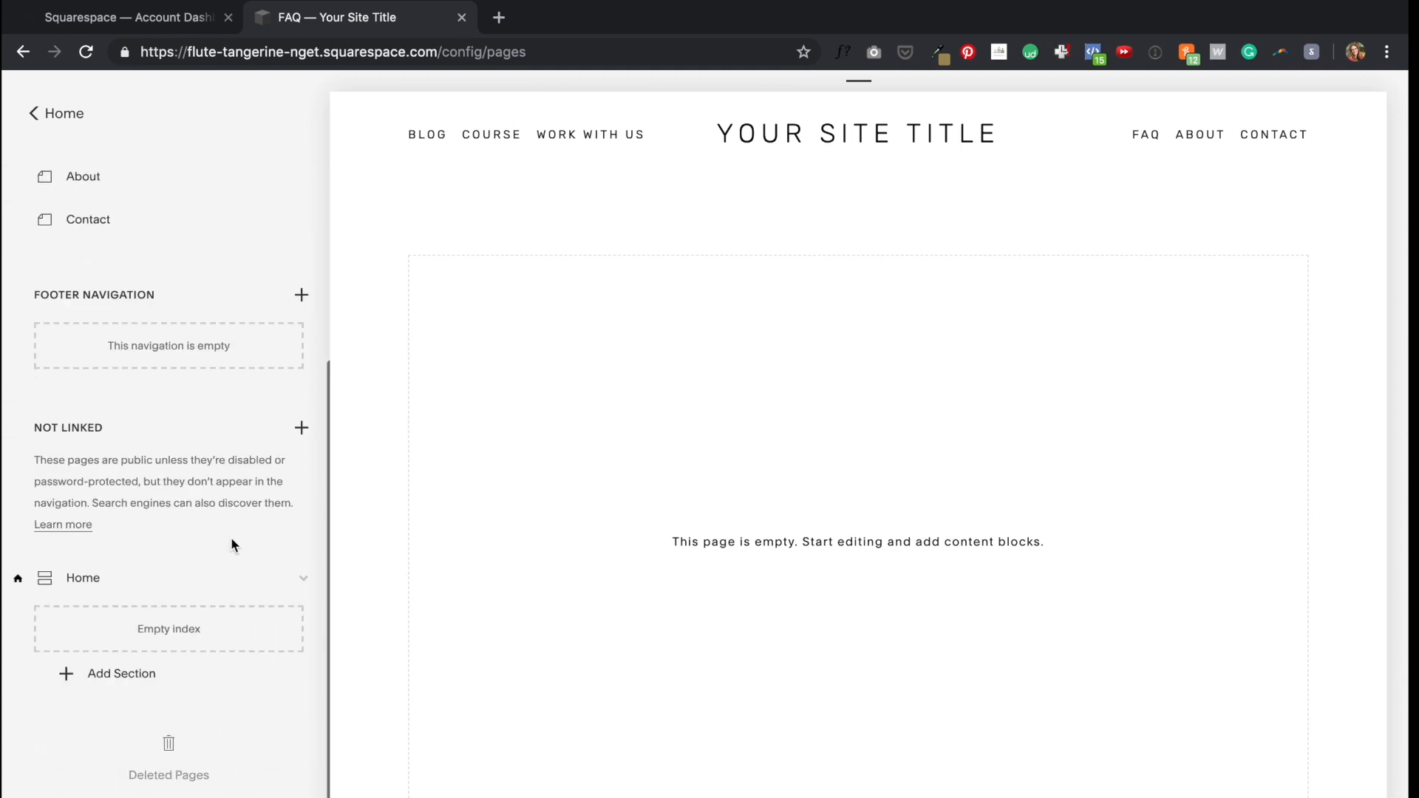
{"action": "left_click", "coordinate": [302, 428]}
{"action": "left_click", "coordinate": [606, 542]}
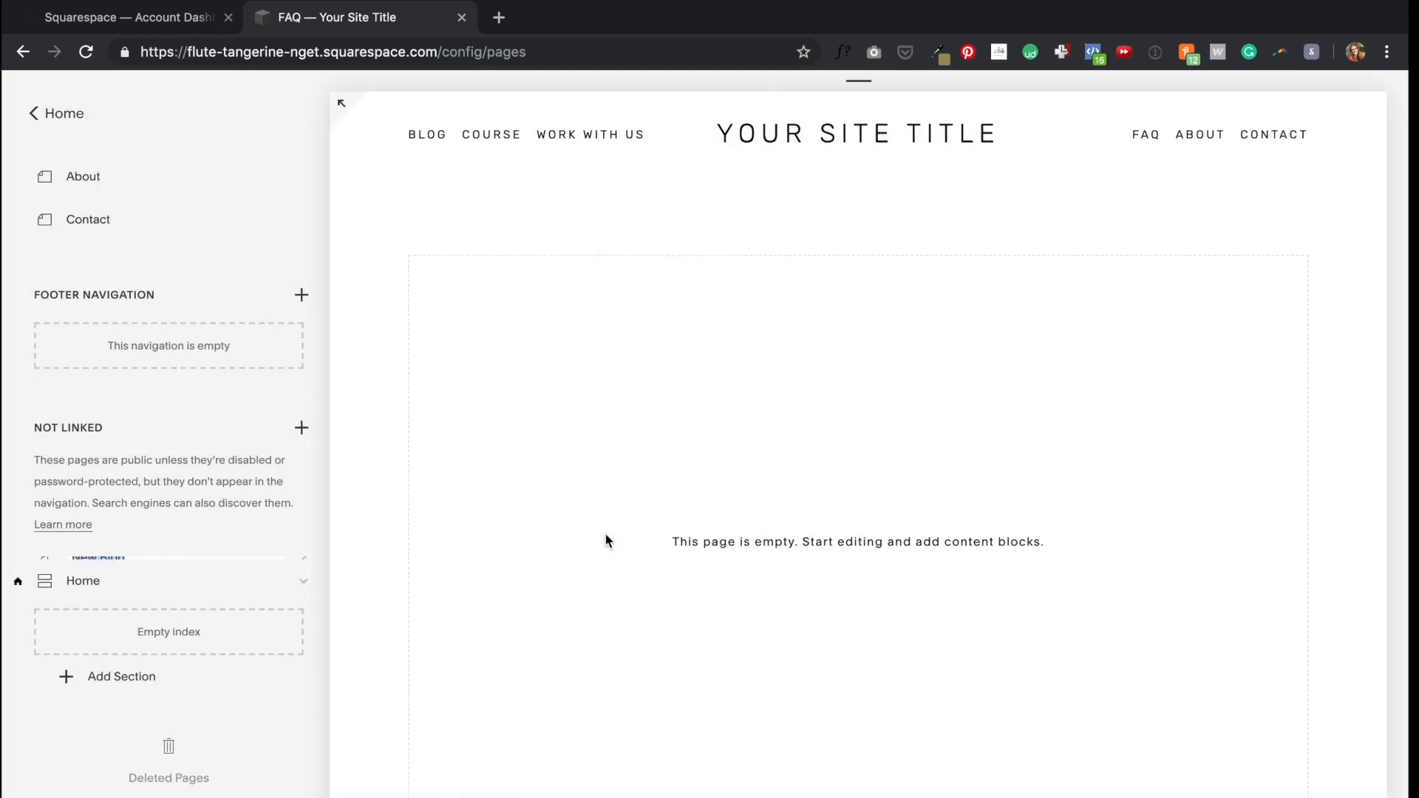
{"action": "type", "text": "Blog"}
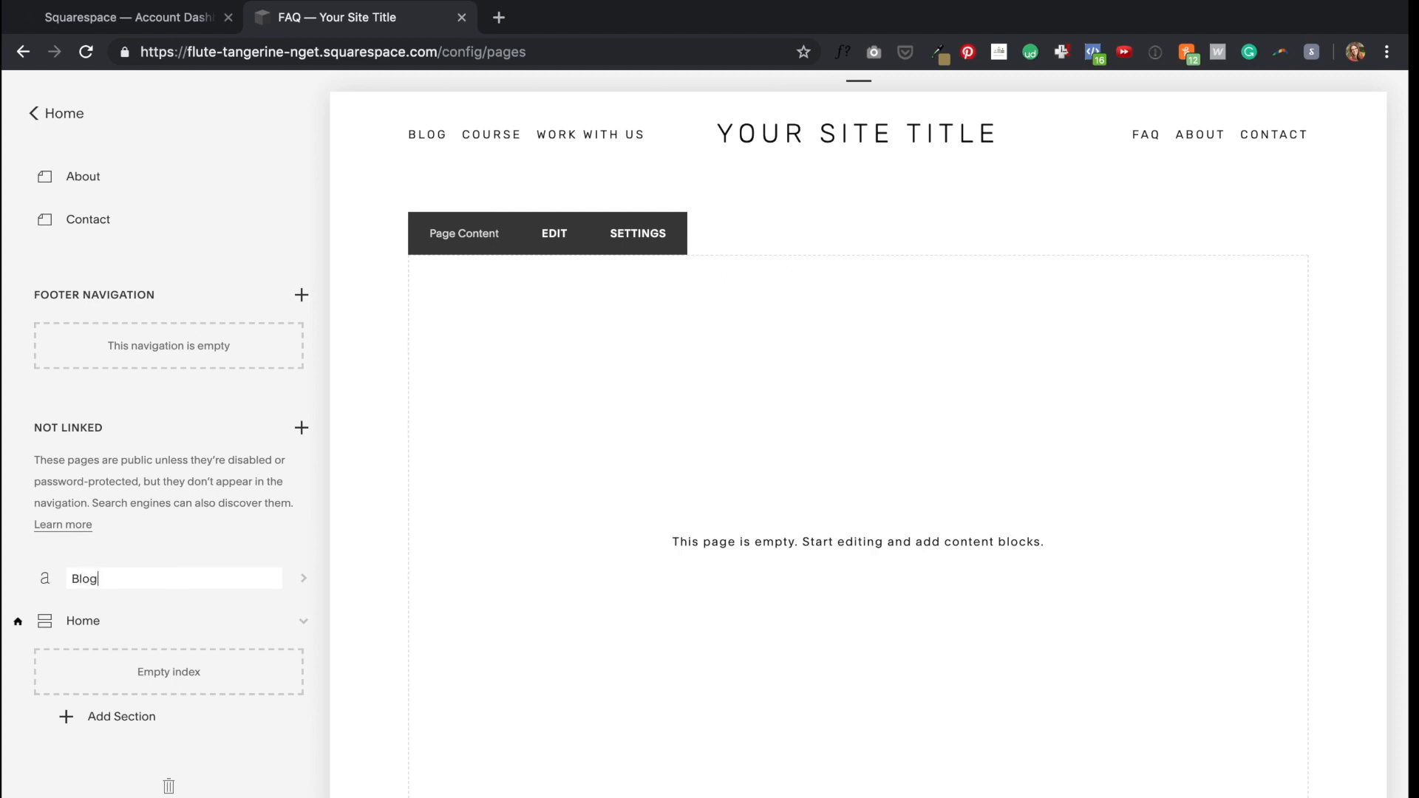
{"action": "key", "text": "Return"}
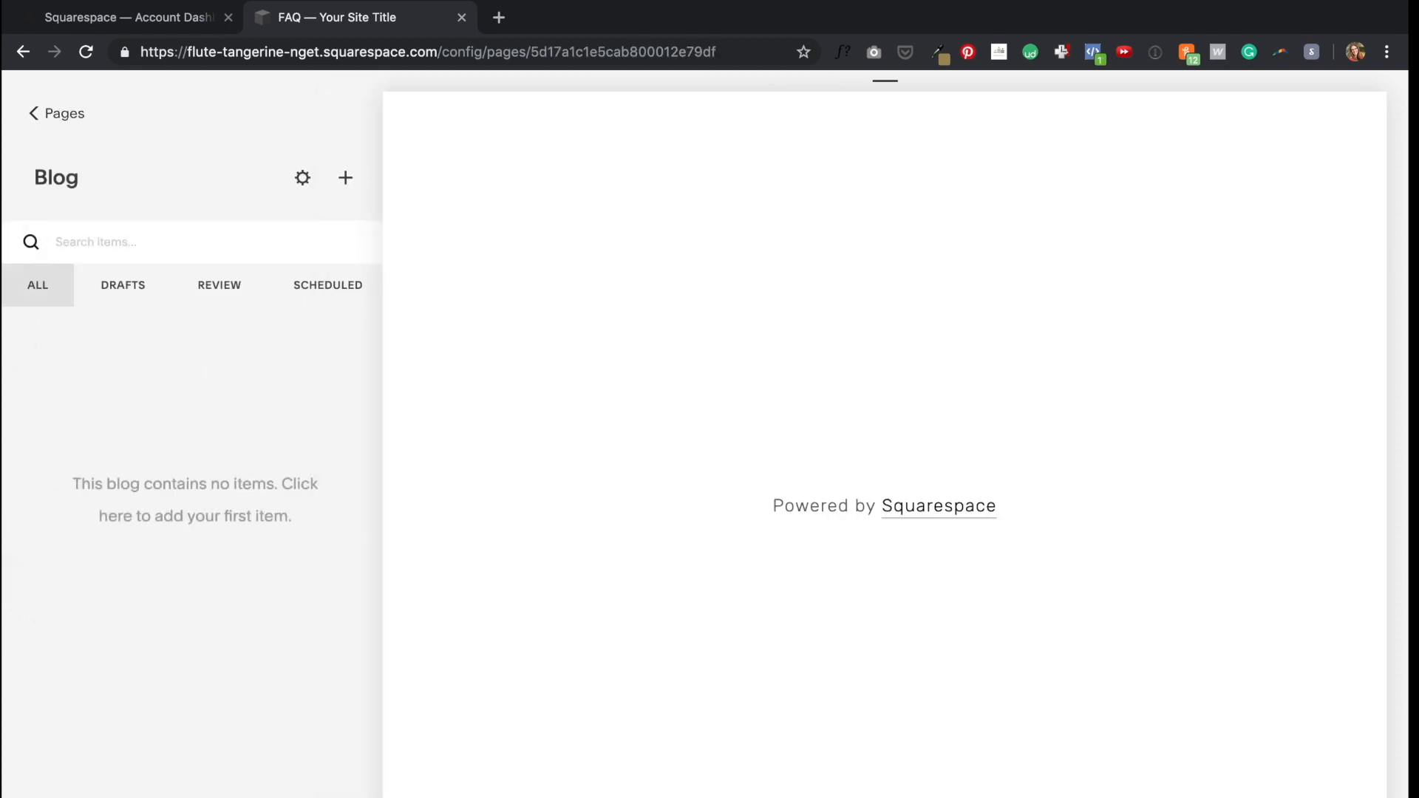
Step: Return to the page list and create a second blog collection named Testimonials in the Not Linked section
{"action": "left_click", "coordinate": [34, 114]}
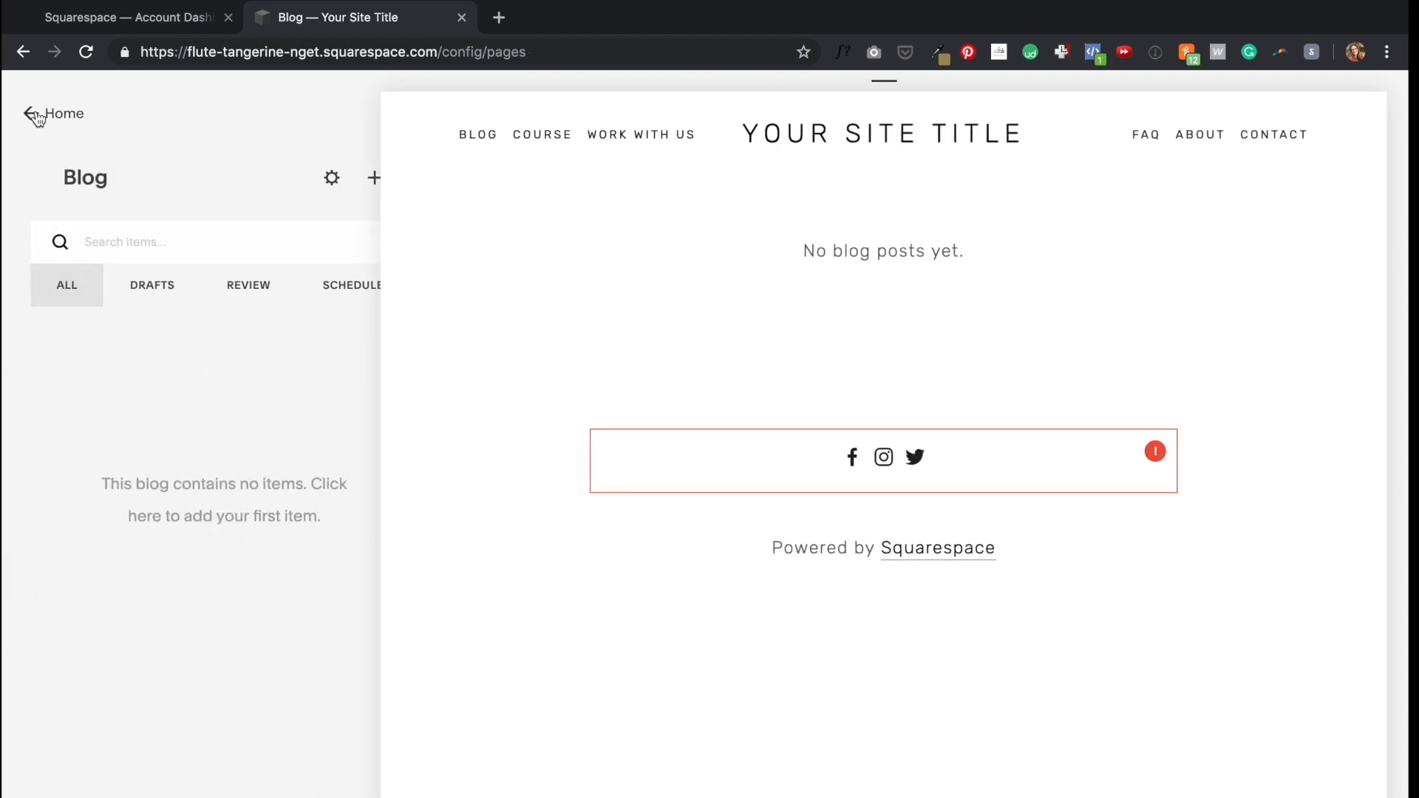
{"action": "scroll", "coordinate": [181, 571], "scroll_direction": "down", "scroll_amount": 2}
{"action": "scroll", "coordinate": [181, 570], "scroll_direction": "down", "scroll_amount": 3}
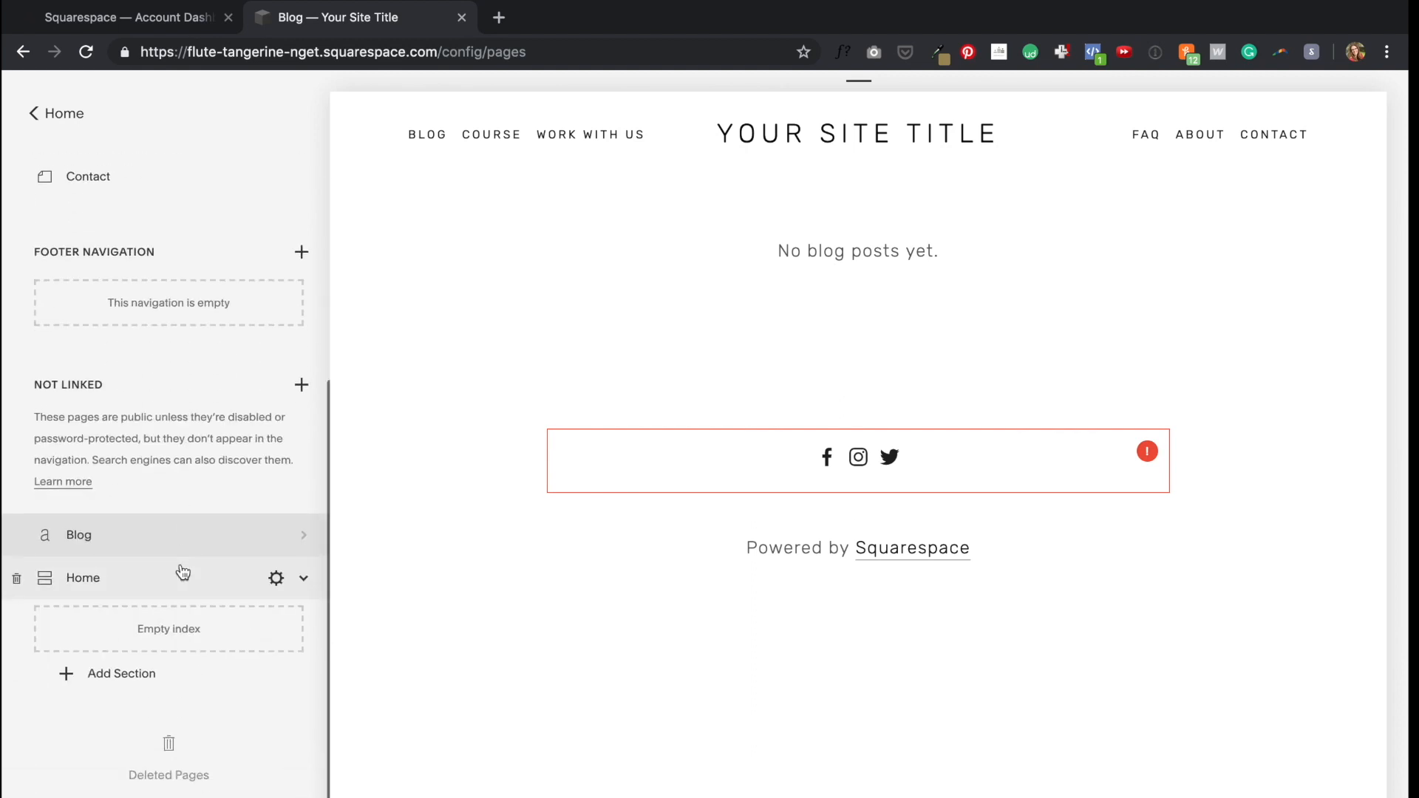
{"action": "left_click", "coordinate": [301, 384]}
{"action": "left_click", "coordinate": [587, 518]}
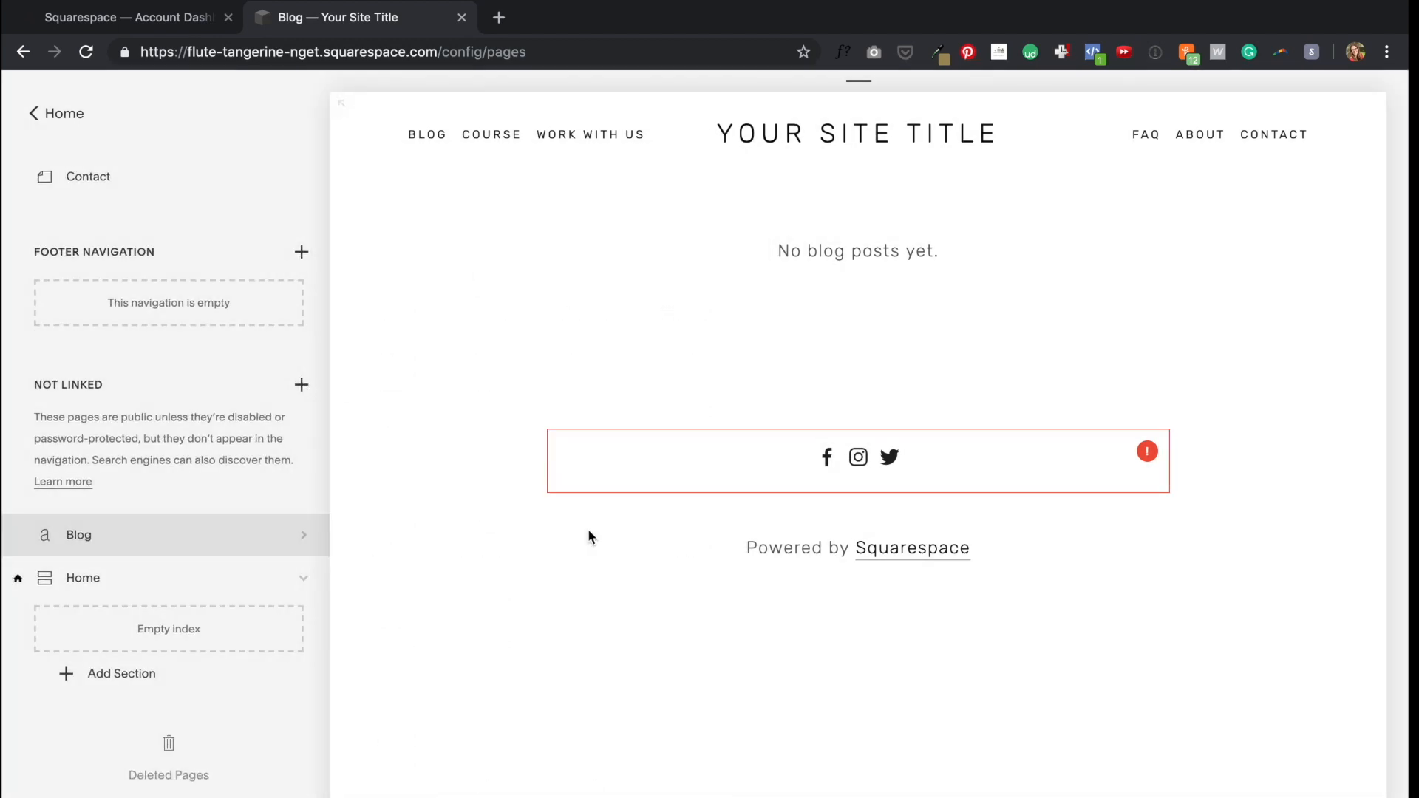
{"action": "type", "text": "Testimonials"}
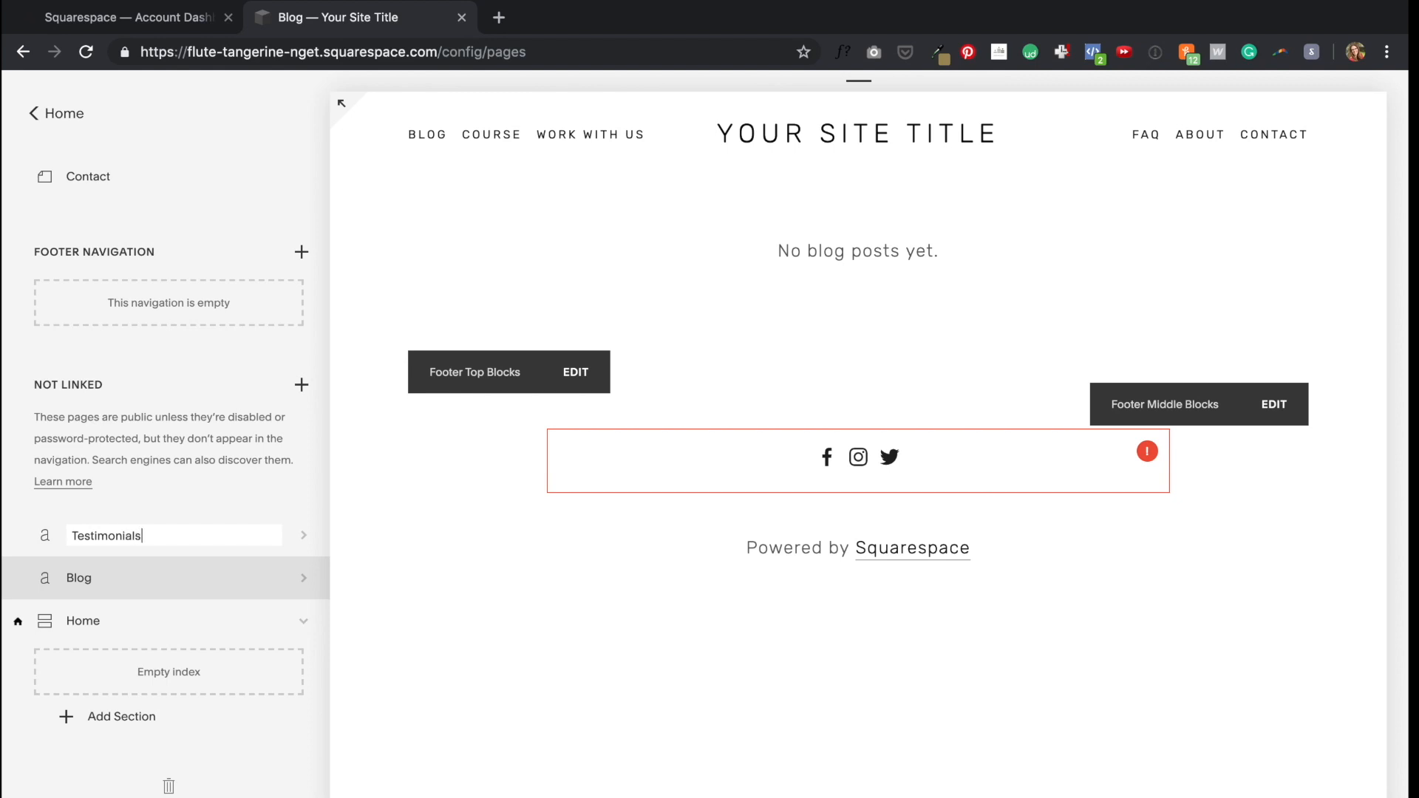
{"action": "key", "text": "Return"}
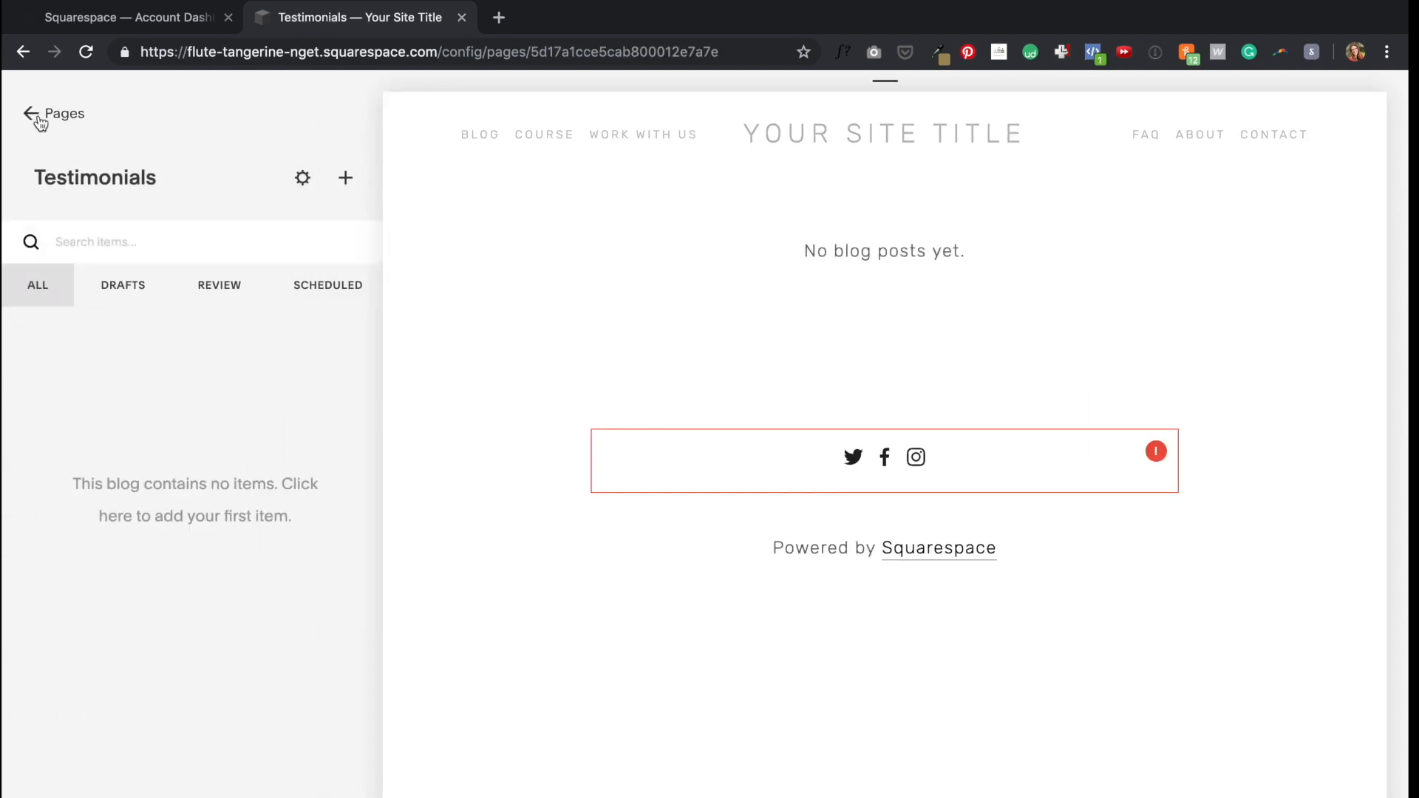
Step: Change the site title to Galactic Creative Studio in the design settings for logo and title
{"action": "left_click", "coordinate": [45, 112]}
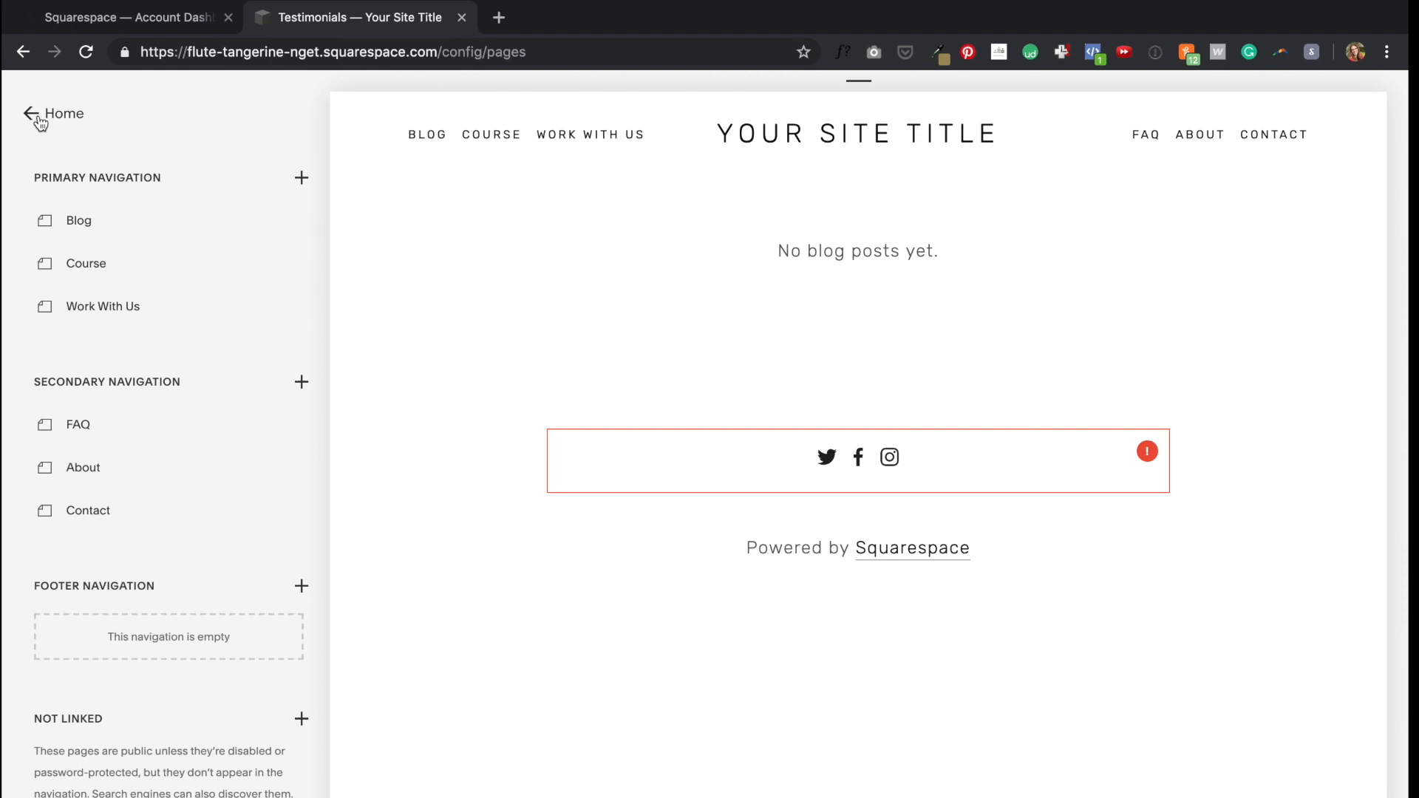
{"action": "left_click", "coordinate": [48, 118]}
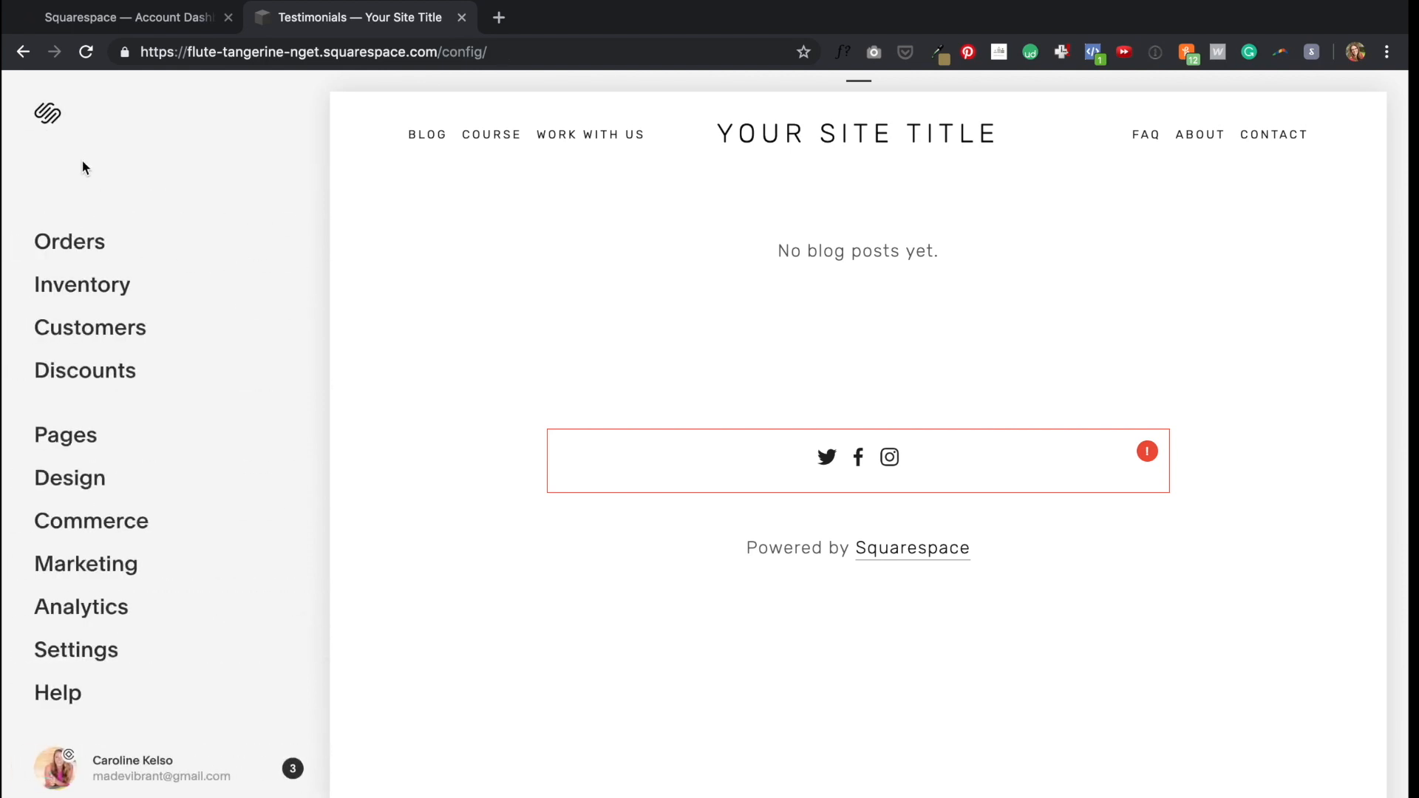
{"action": "left_click", "coordinate": [99, 479]}
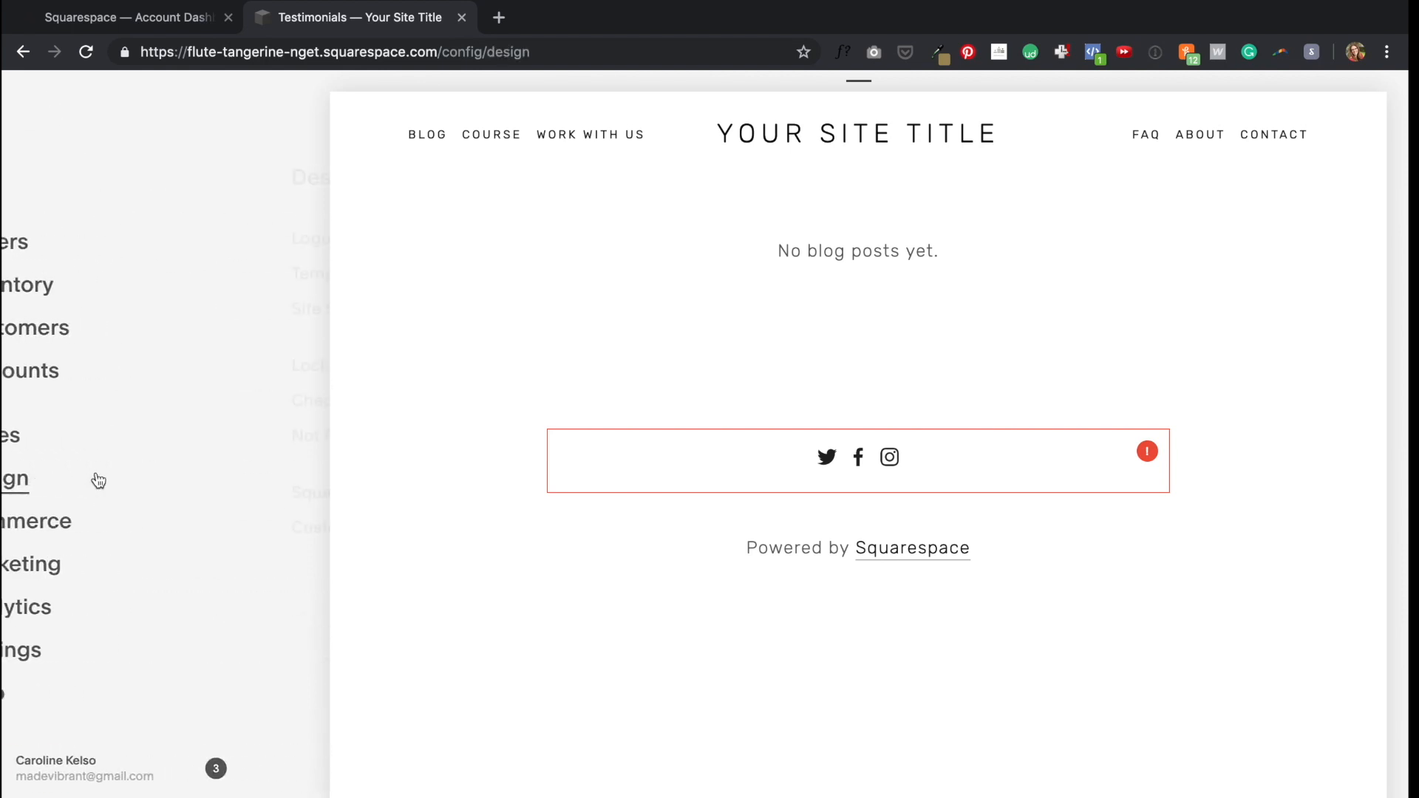
{"action": "left_click", "coordinate": [96, 235]}
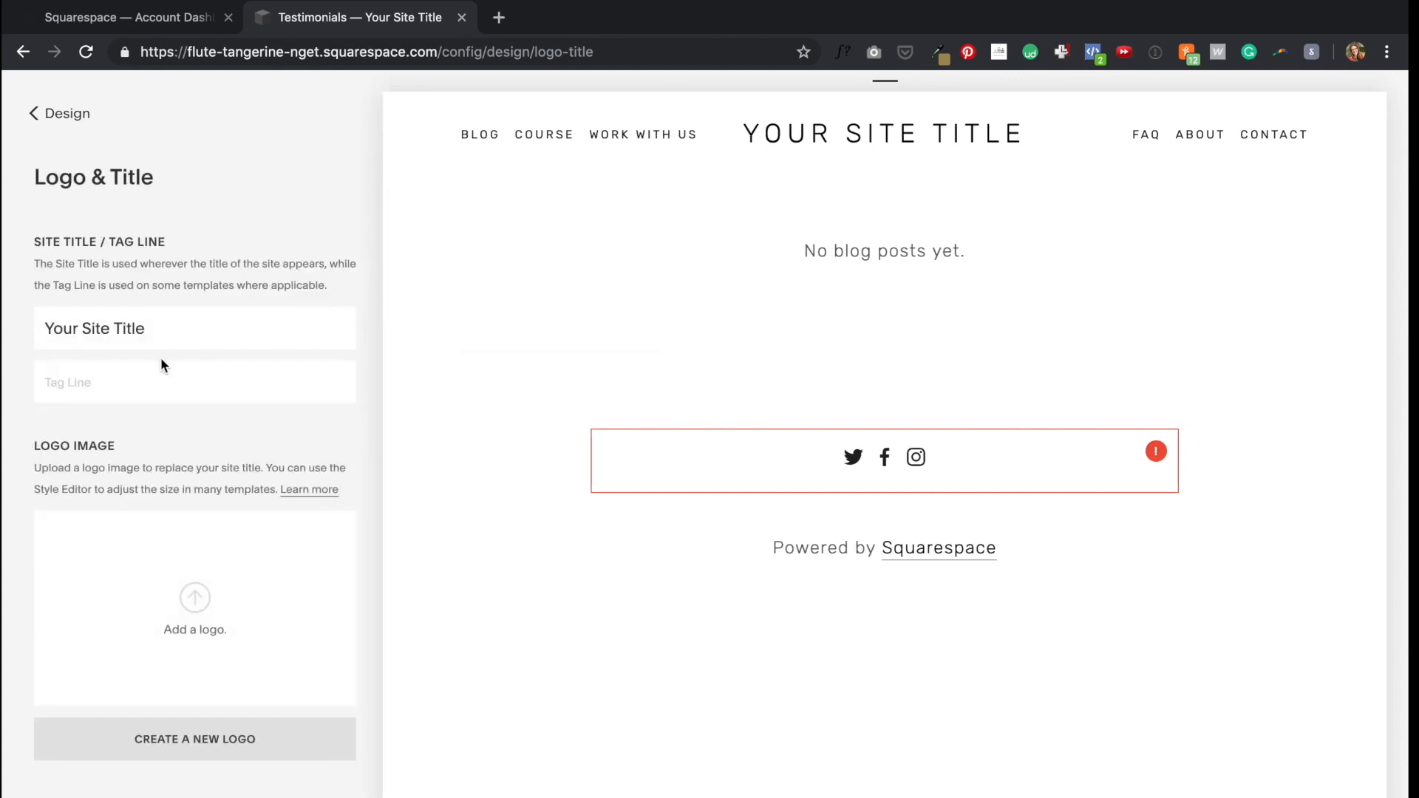
{"action": "triple_click", "coordinate": [169, 329]}
{"action": "type", "text": "Gal"}
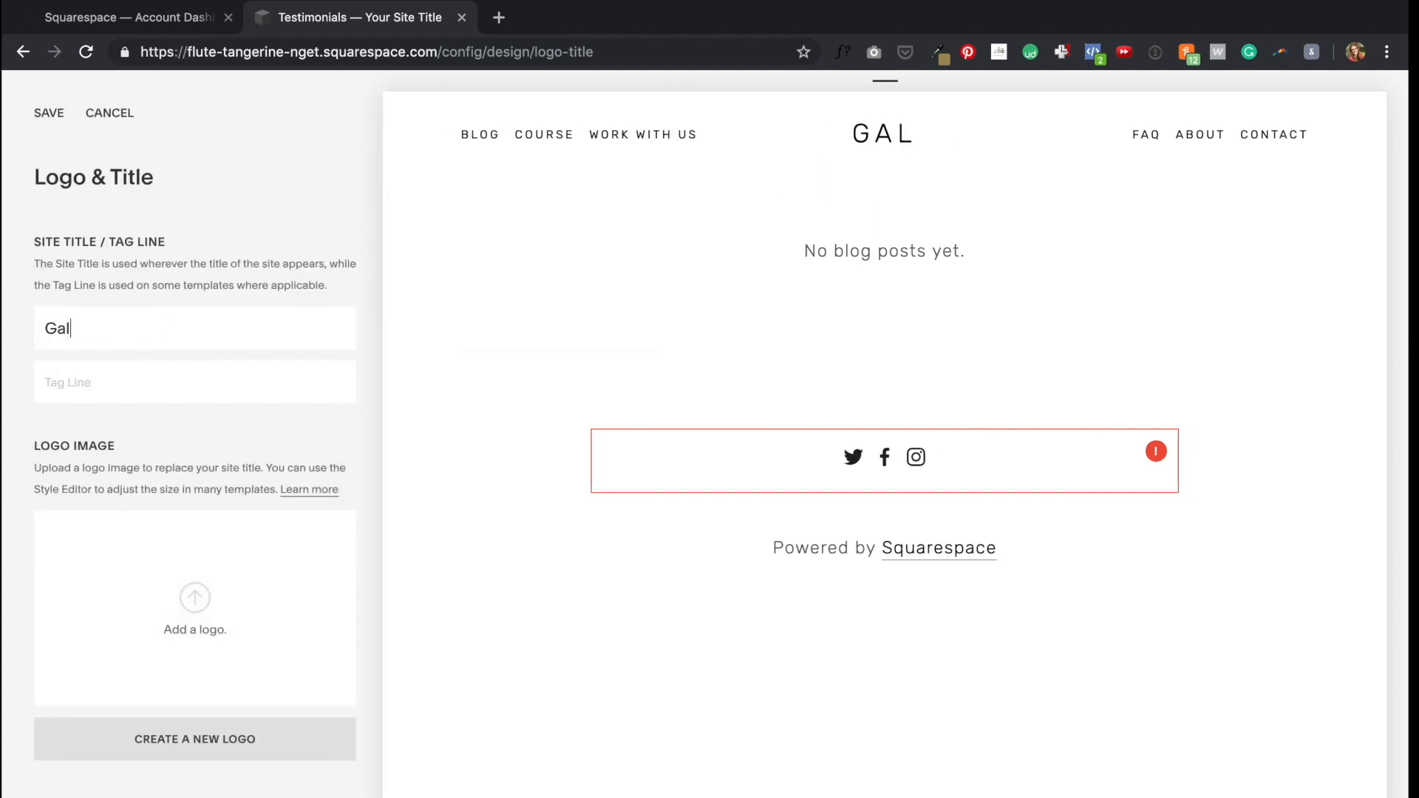
{"action": "type", "text": "actic Crea"}
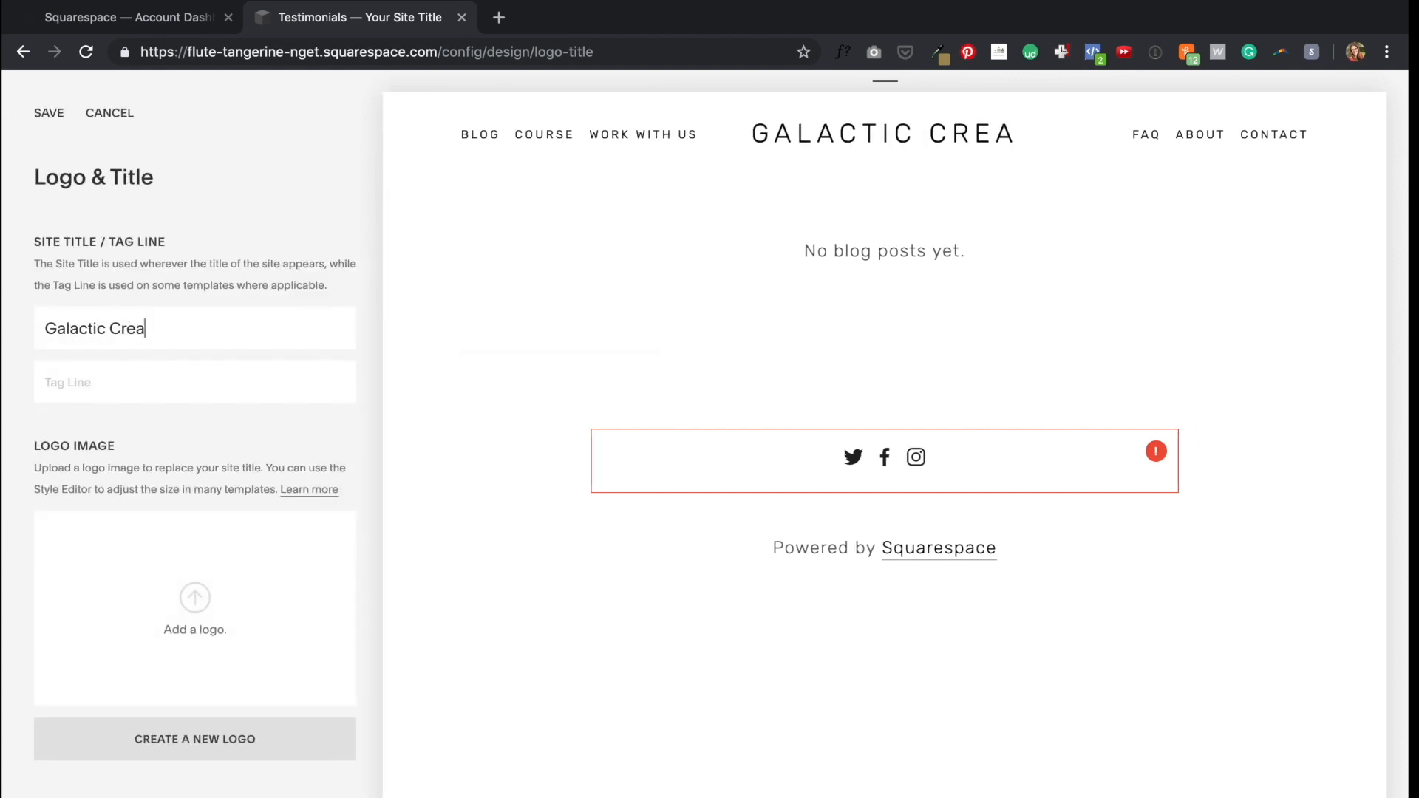
{"action": "type", "text": "tive Studio"}
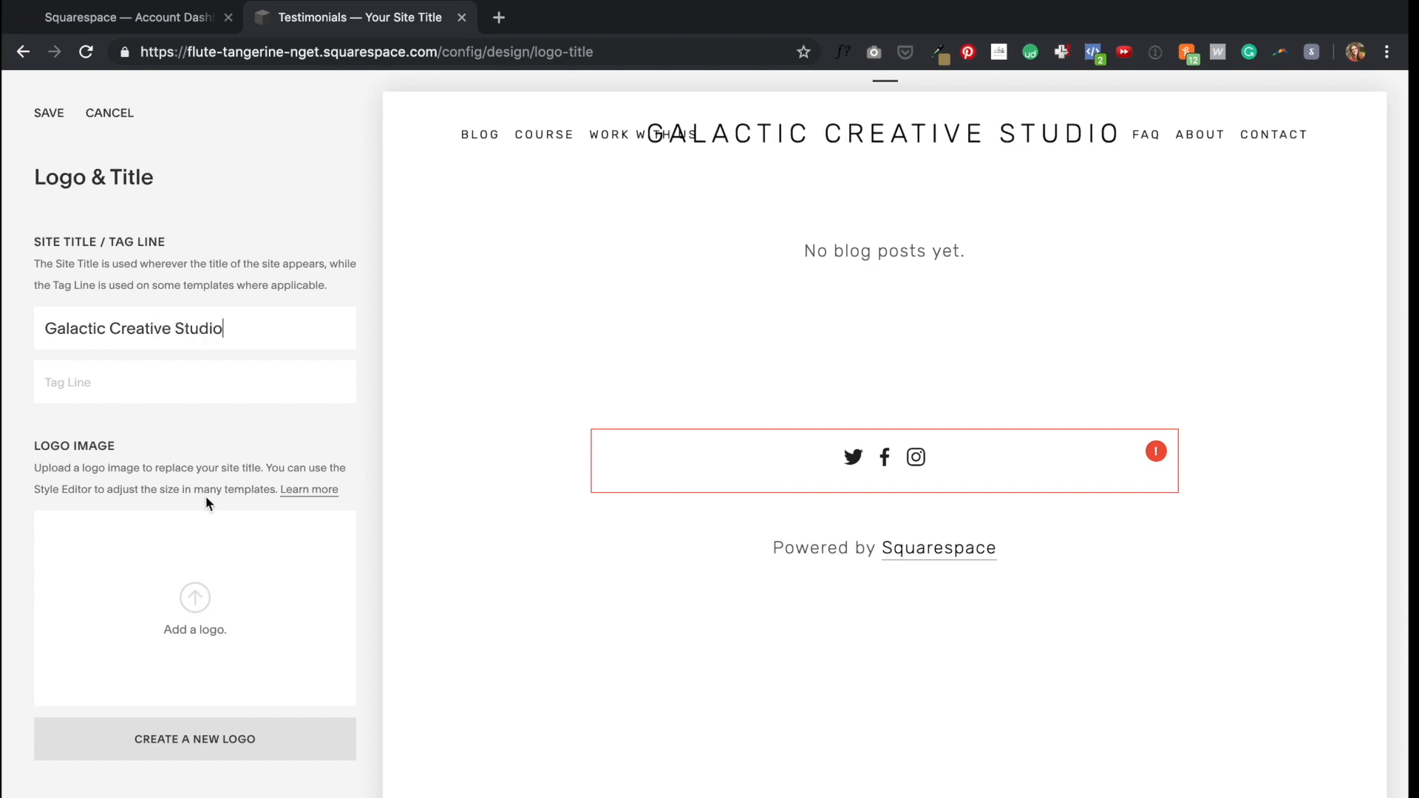
Step: Upload the Galactic Creative Studio image as the site logo and save the logo and title settings
{"action": "left_click", "coordinate": [209, 608]}
{"action": "double_click", "coordinate": [577, 108]}
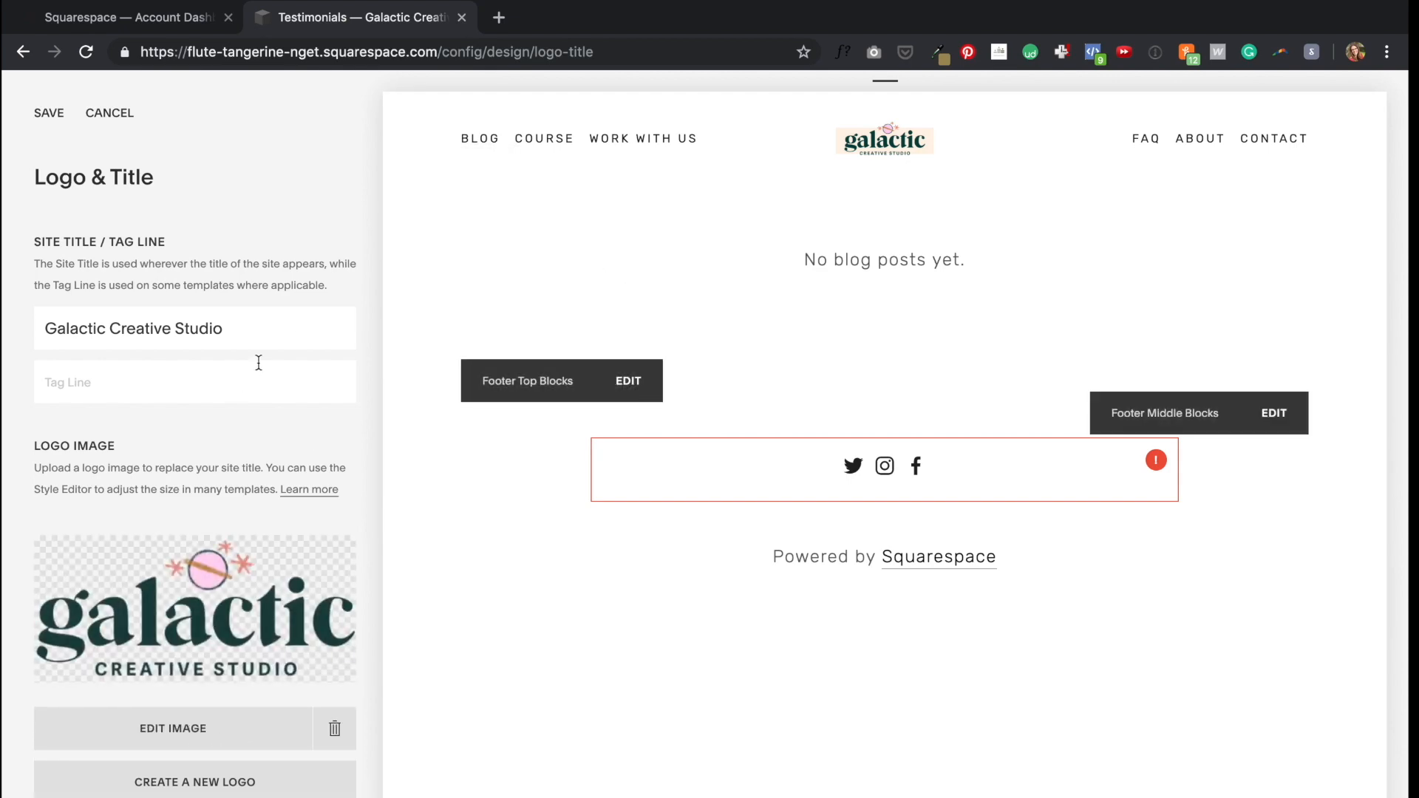
{"action": "scroll", "coordinate": [203, 440], "scroll_direction": "down", "scroll_amount": 5}
{"action": "scroll", "coordinate": [203, 441], "scroll_direction": "up", "scroll_amount": 5}
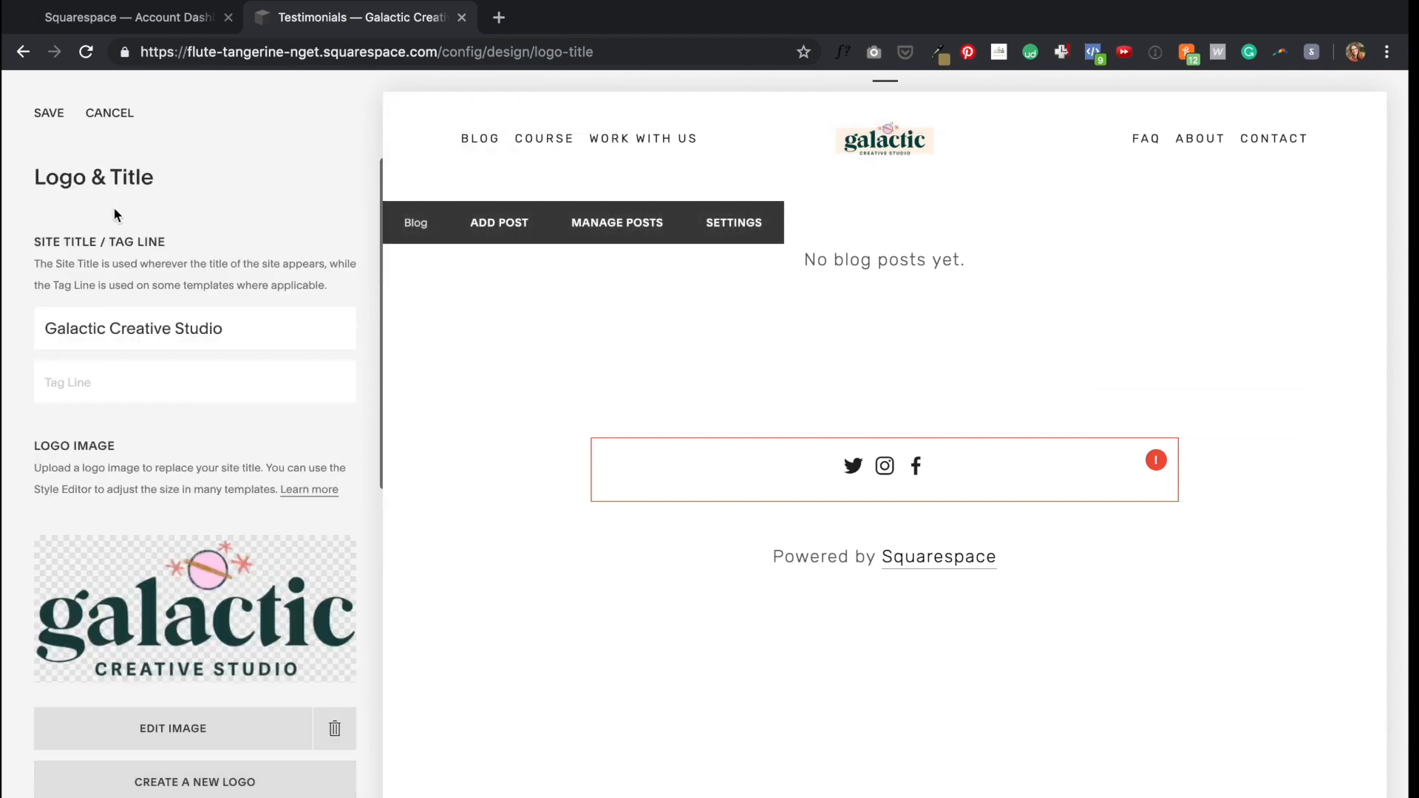
{"action": "left_click", "coordinate": [48, 115]}
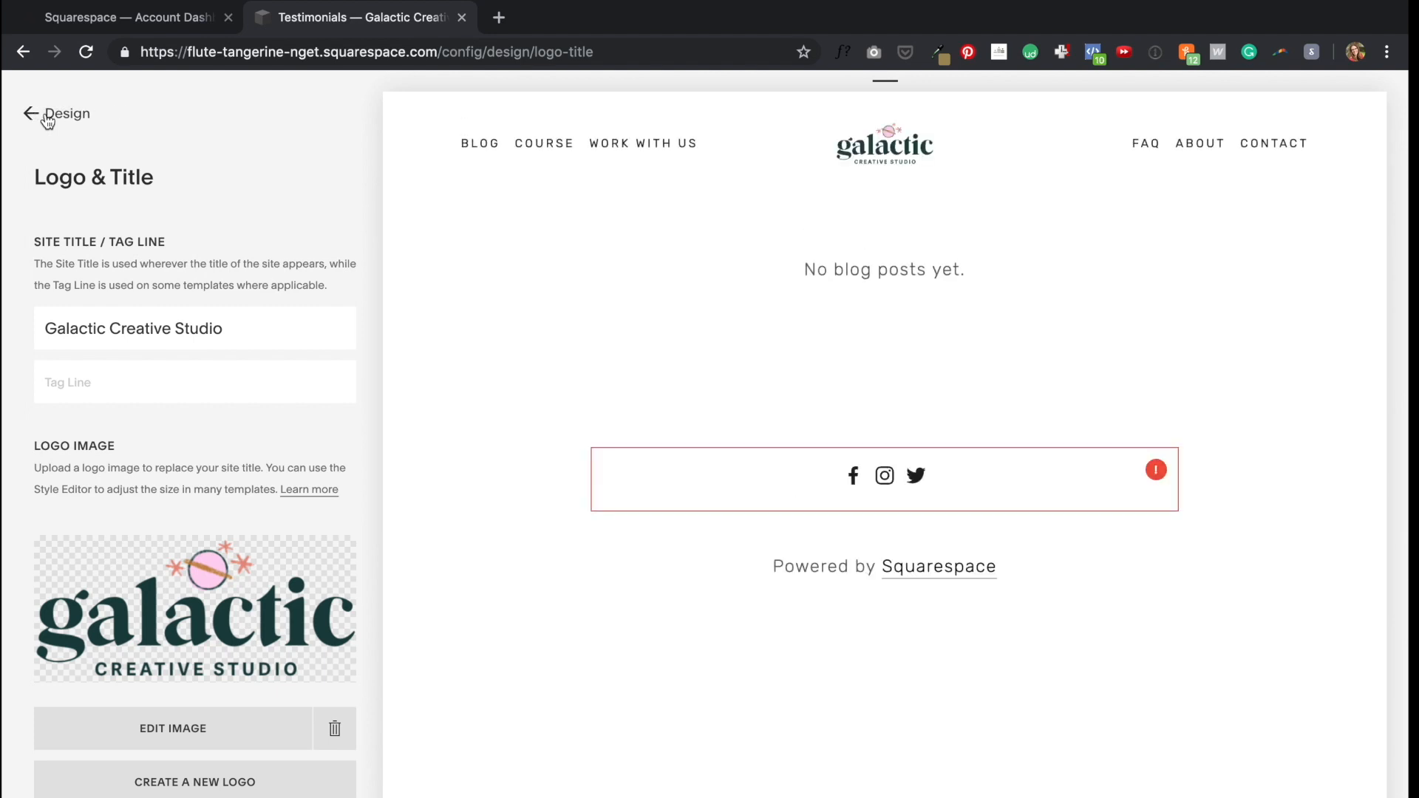
Step: Add a new post to the Blog collection and paste the generated placeholder header "#Lorem Ipsum Dolor Sit Amet Consectetur" as its title
{"action": "left_click", "coordinate": [47, 116]}
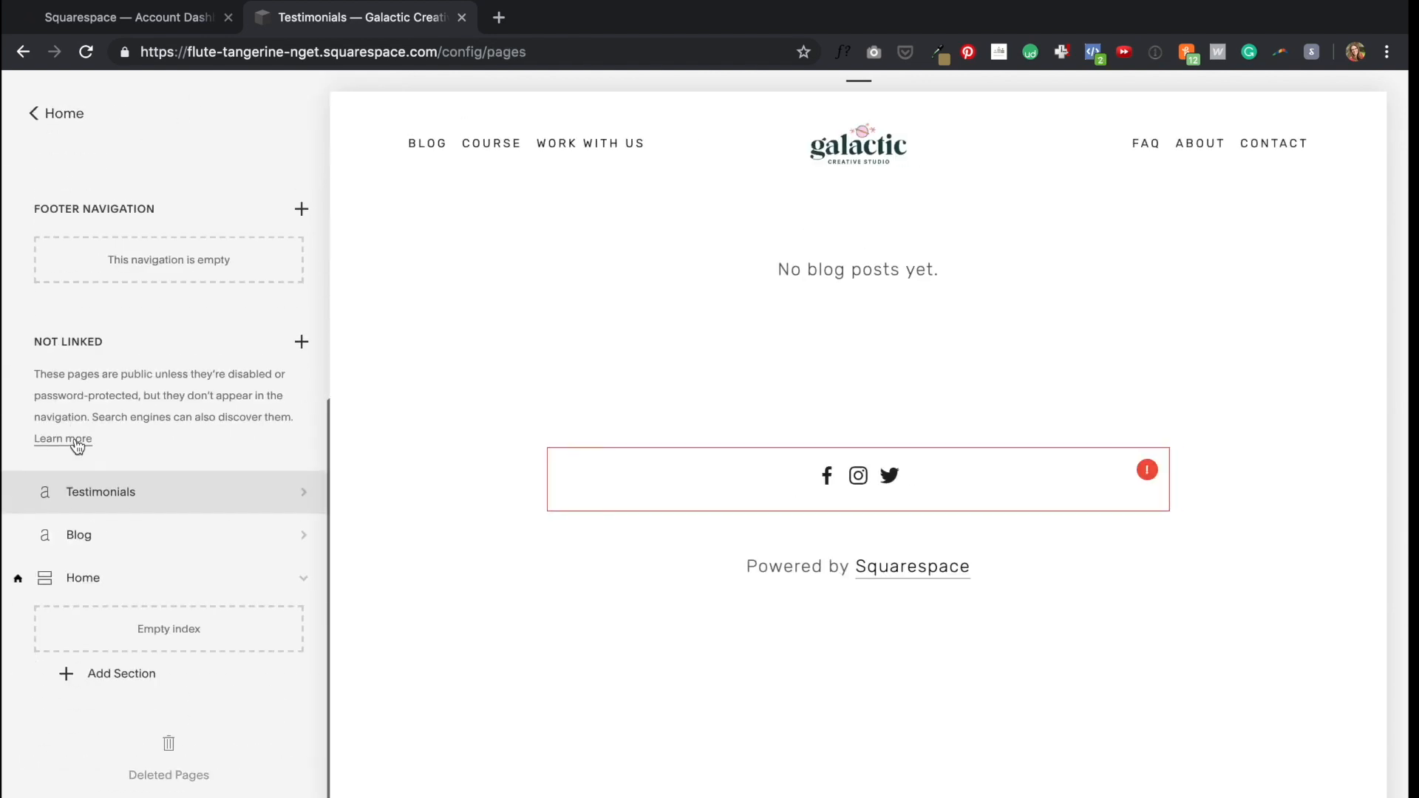
{"action": "left_click", "coordinate": [83, 539]}
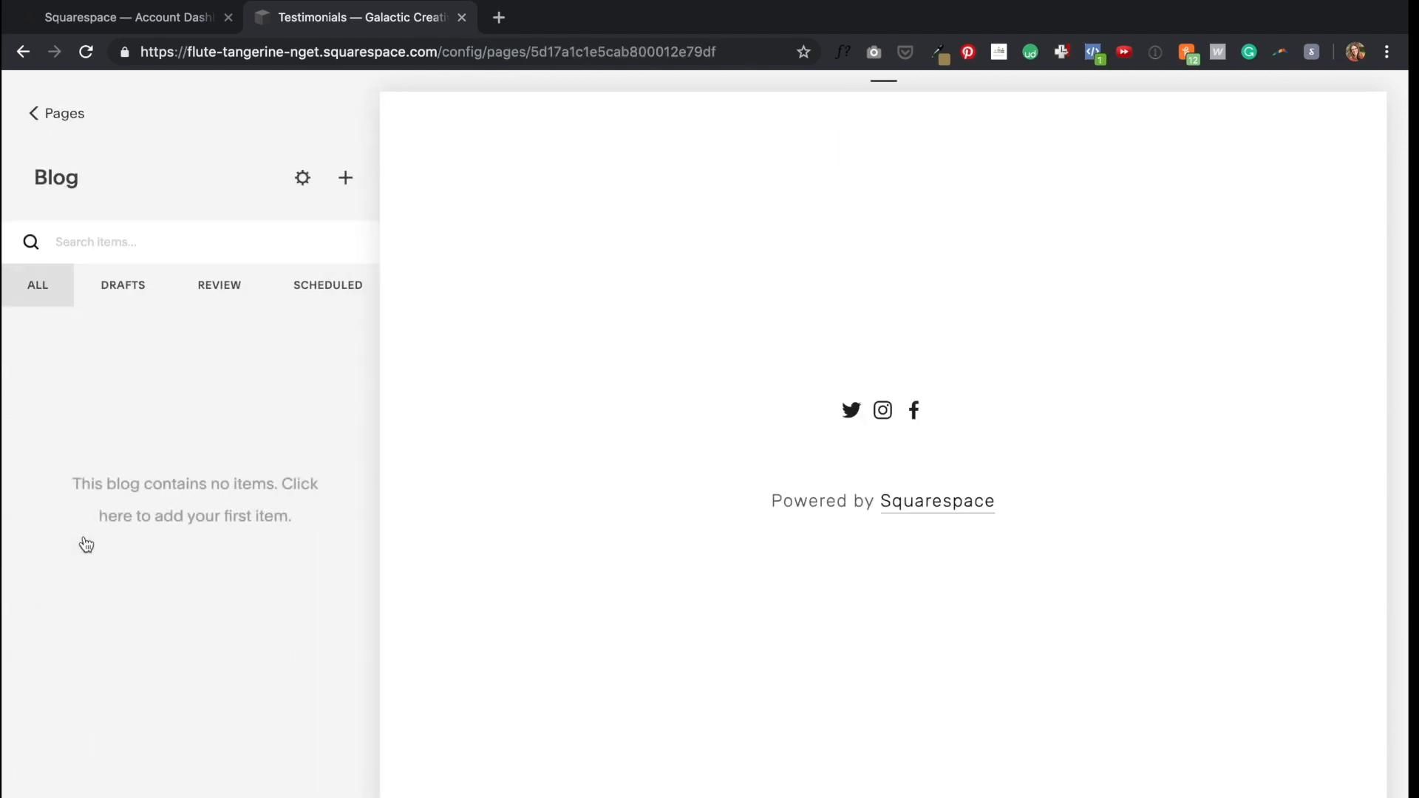
{"action": "left_click", "coordinate": [345, 179]}
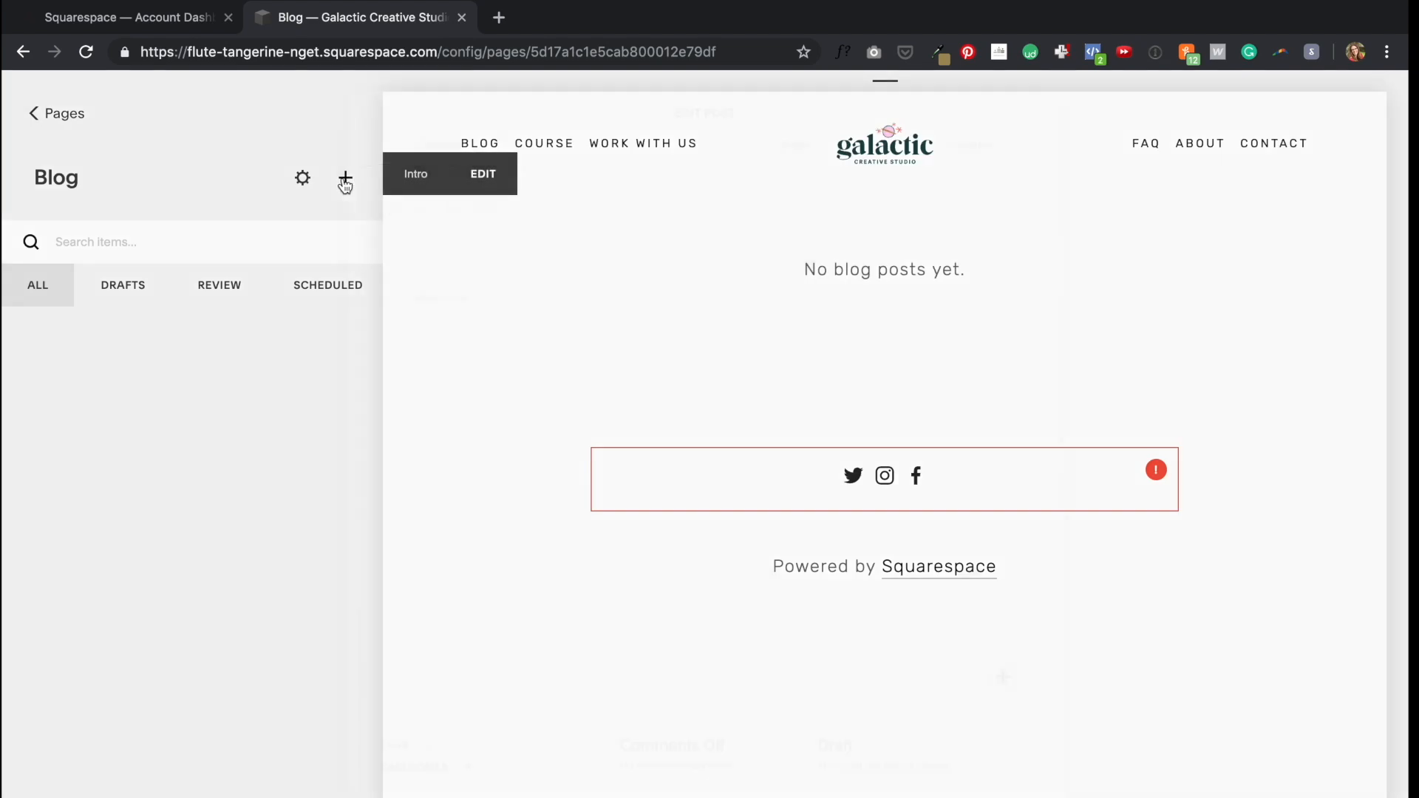
{"action": "left_click", "coordinate": [968, 8]}
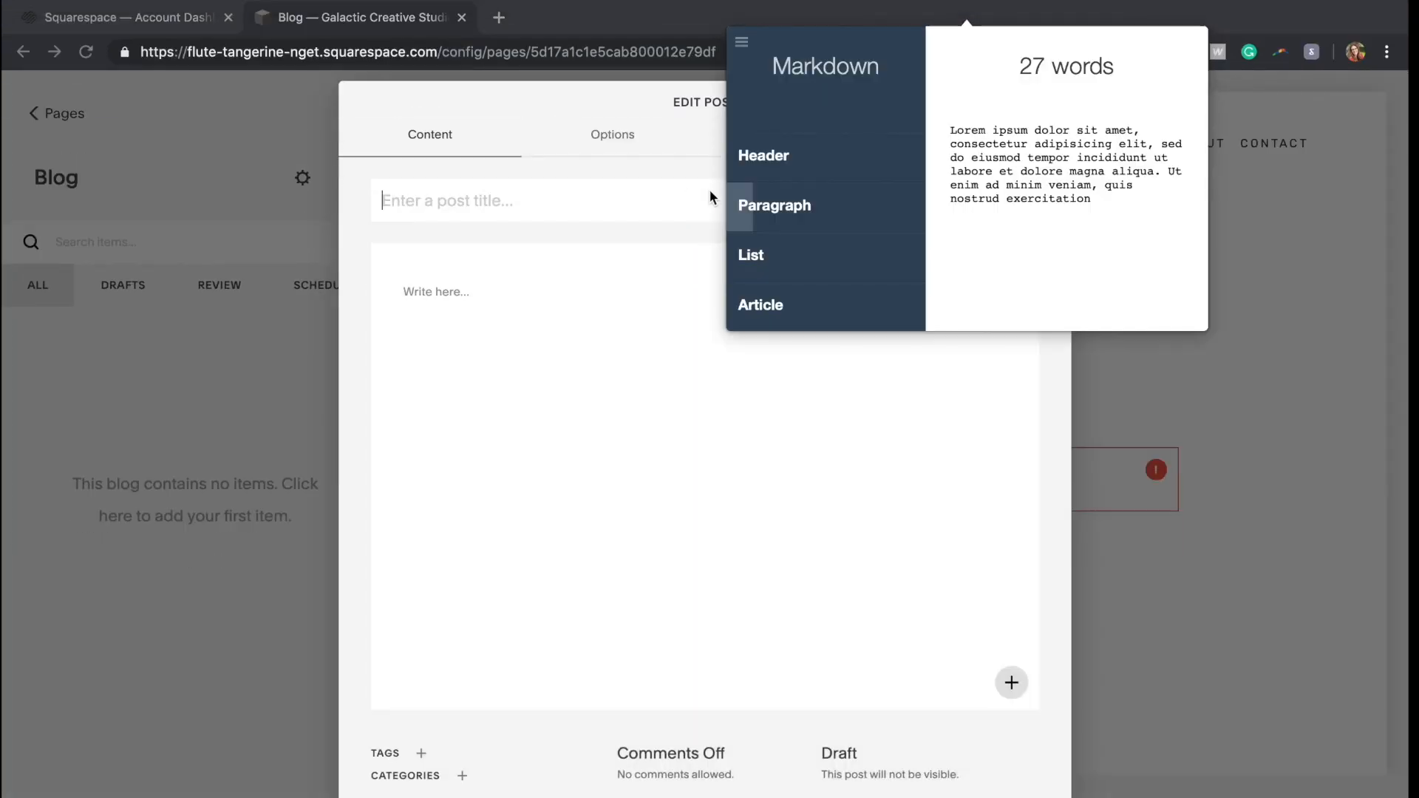
{"action": "left_click", "coordinate": [782, 159]}
{"action": "left_click", "coordinate": [459, 201]}
{"action": "key", "text": "super+v"}
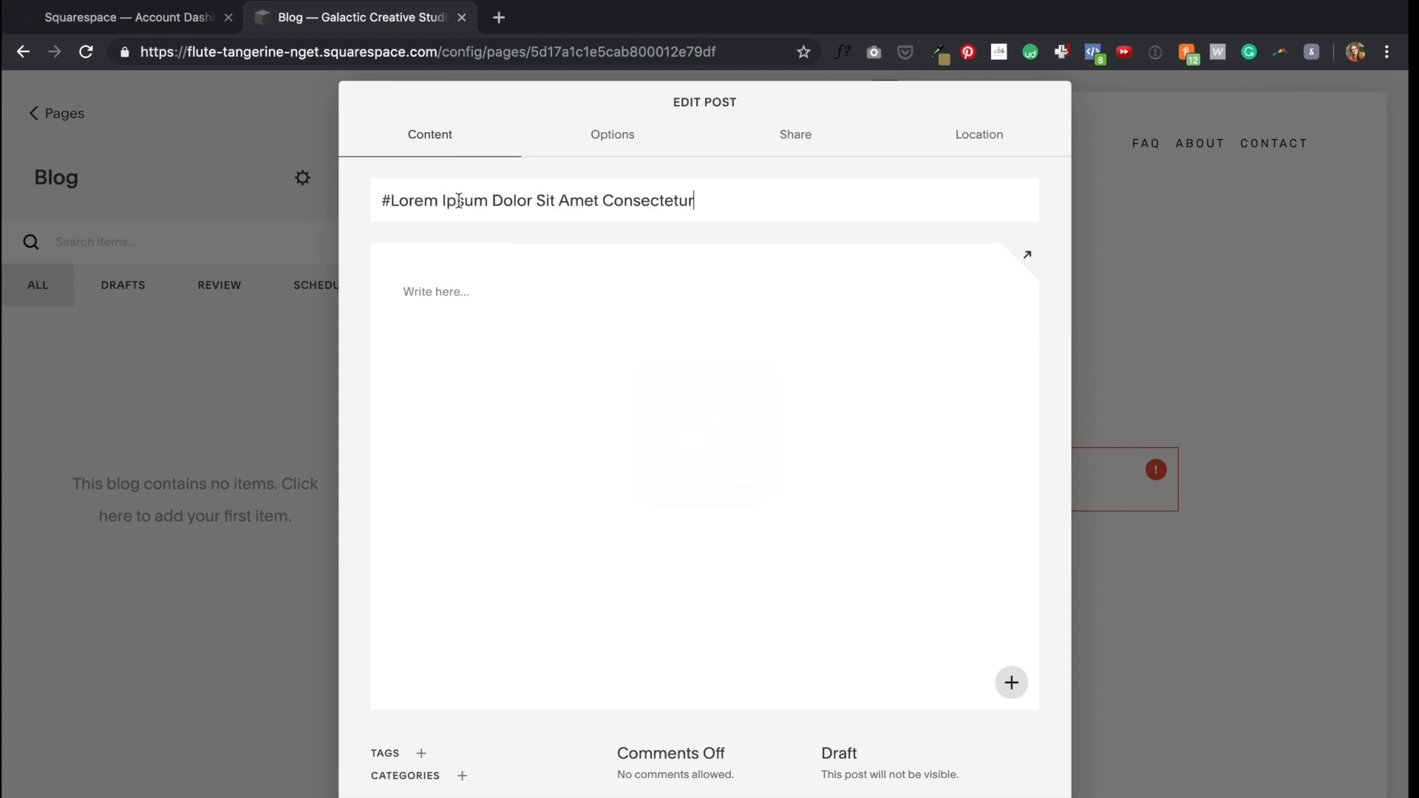
Step: Upload greennotebook.jpg from the Unsplash Photos folder as the blog post's thumbnail image
{"action": "left_click", "coordinate": [606, 150]}
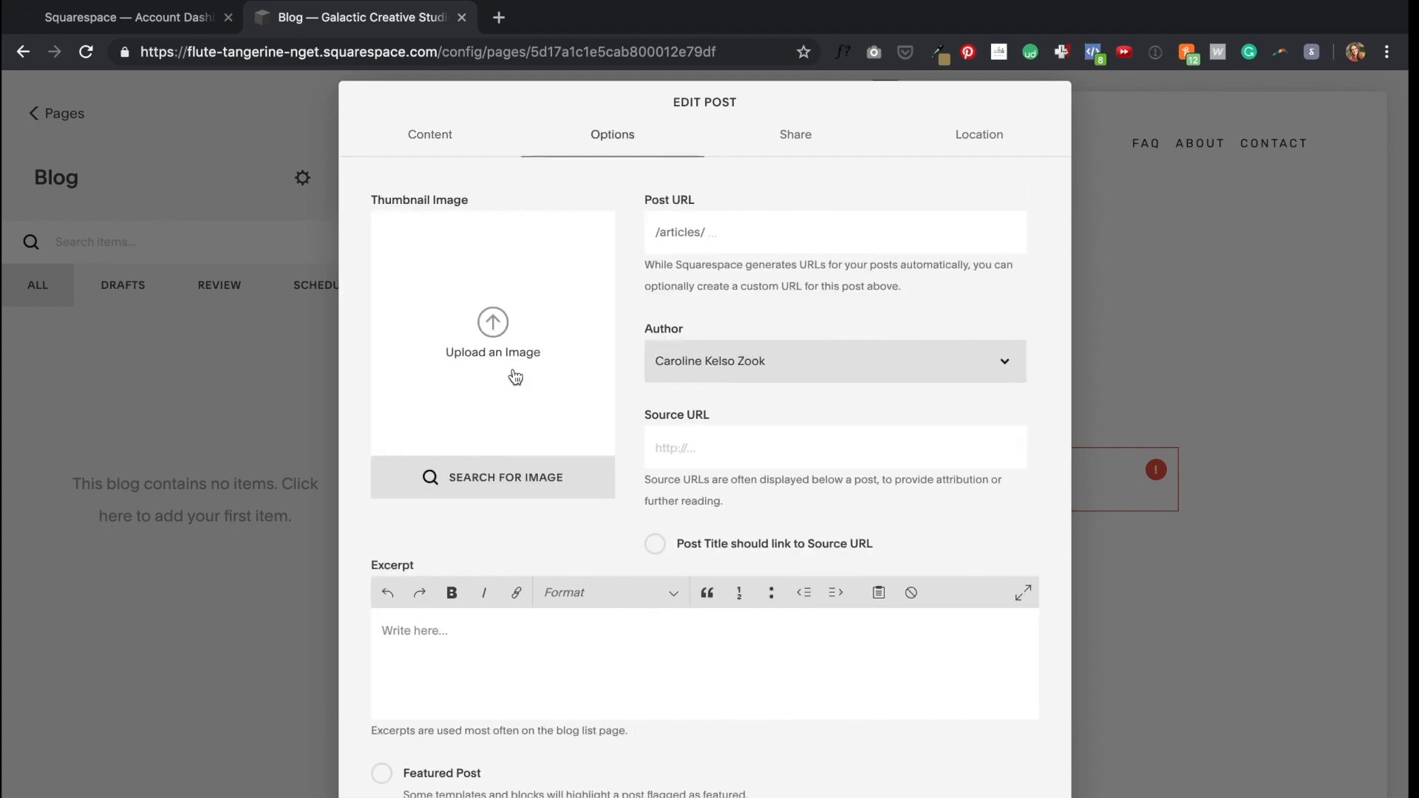
{"action": "left_click", "coordinate": [515, 377]}
{"action": "double_click", "coordinate": [544, 131]}
{"action": "left_click", "coordinate": [551, 87]}
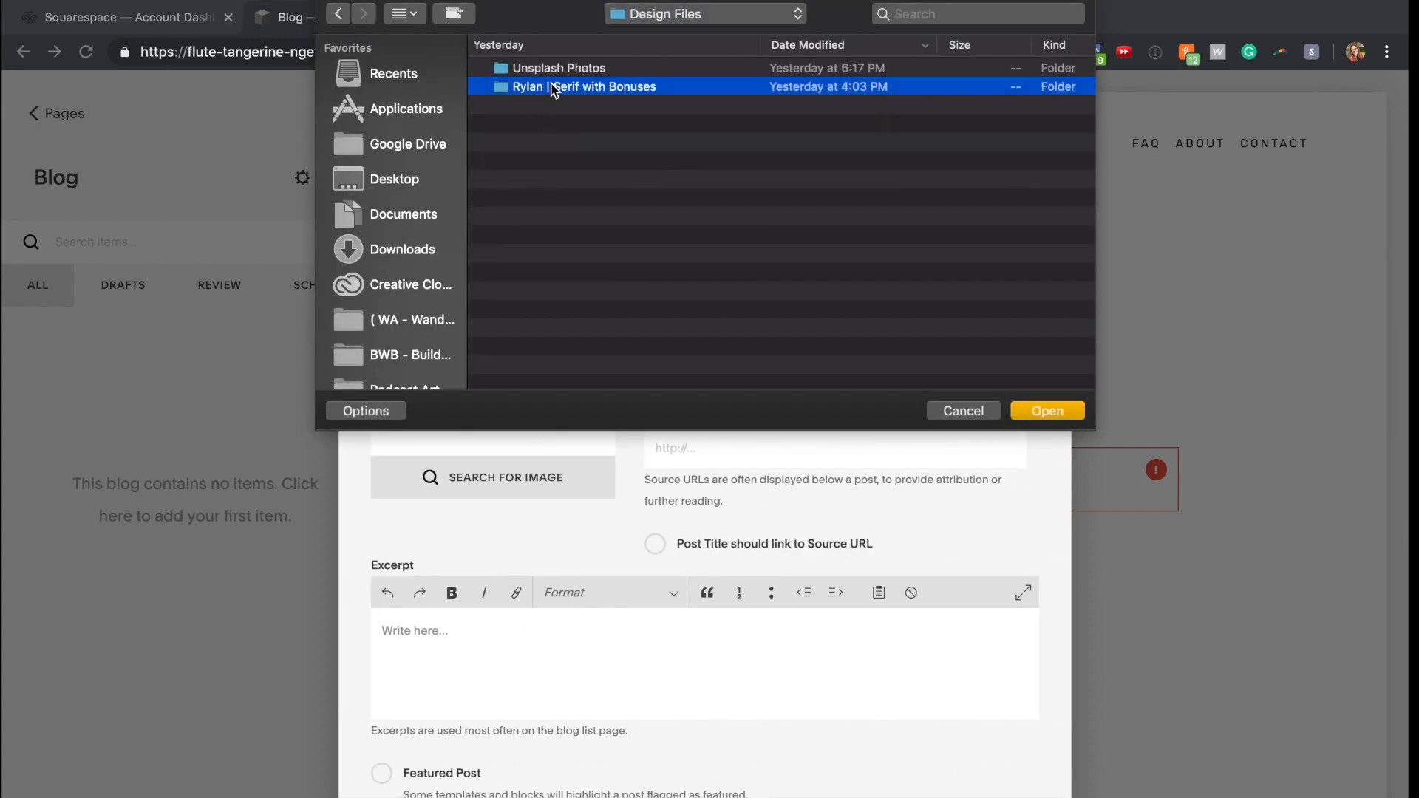
{"action": "double_click", "coordinate": [545, 70]}
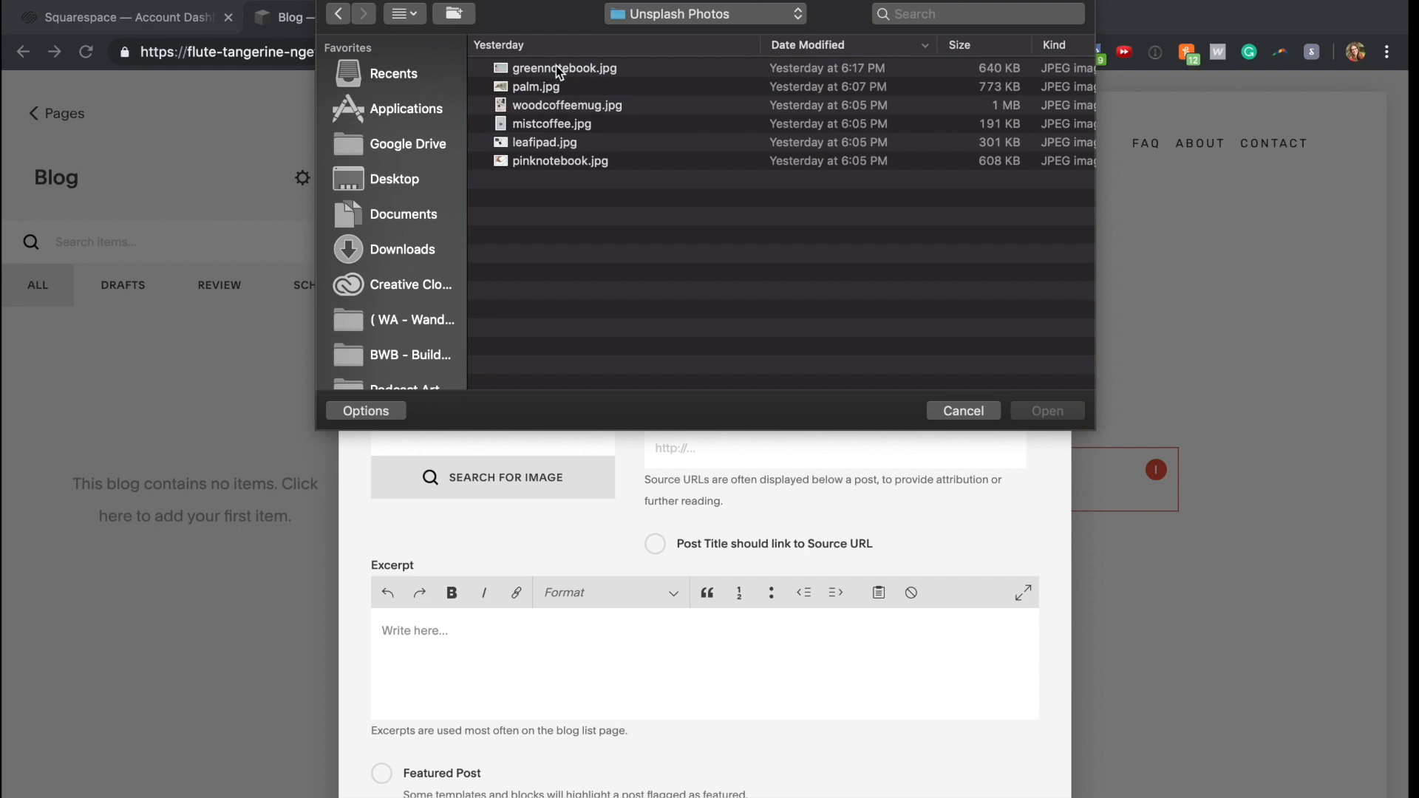
{"action": "double_click", "coordinate": [556, 67]}
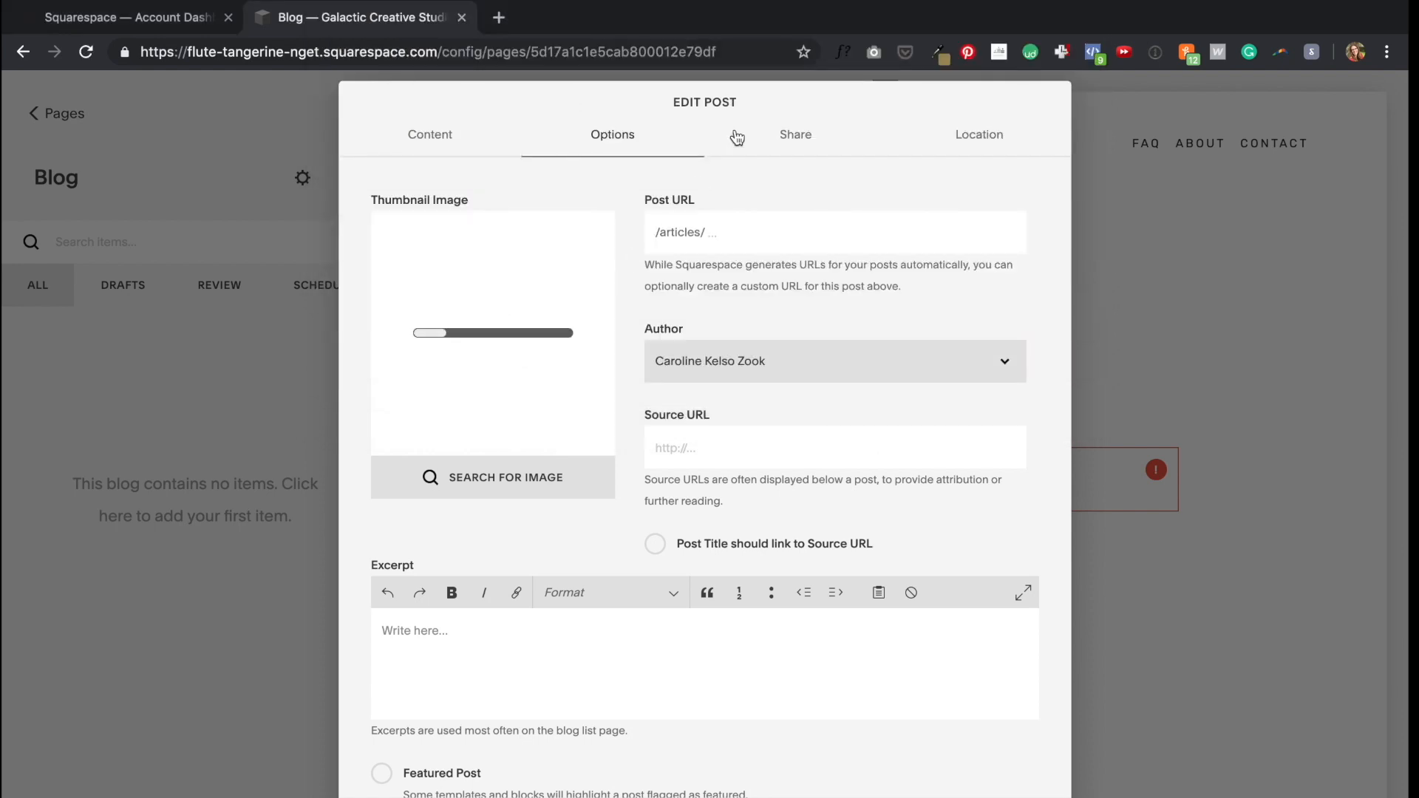
Step: Generate a placeholder paragraph in Markdown format and paste it into the blog post's excerpt
{"action": "mouse_move", "coordinate": [895, 3]}
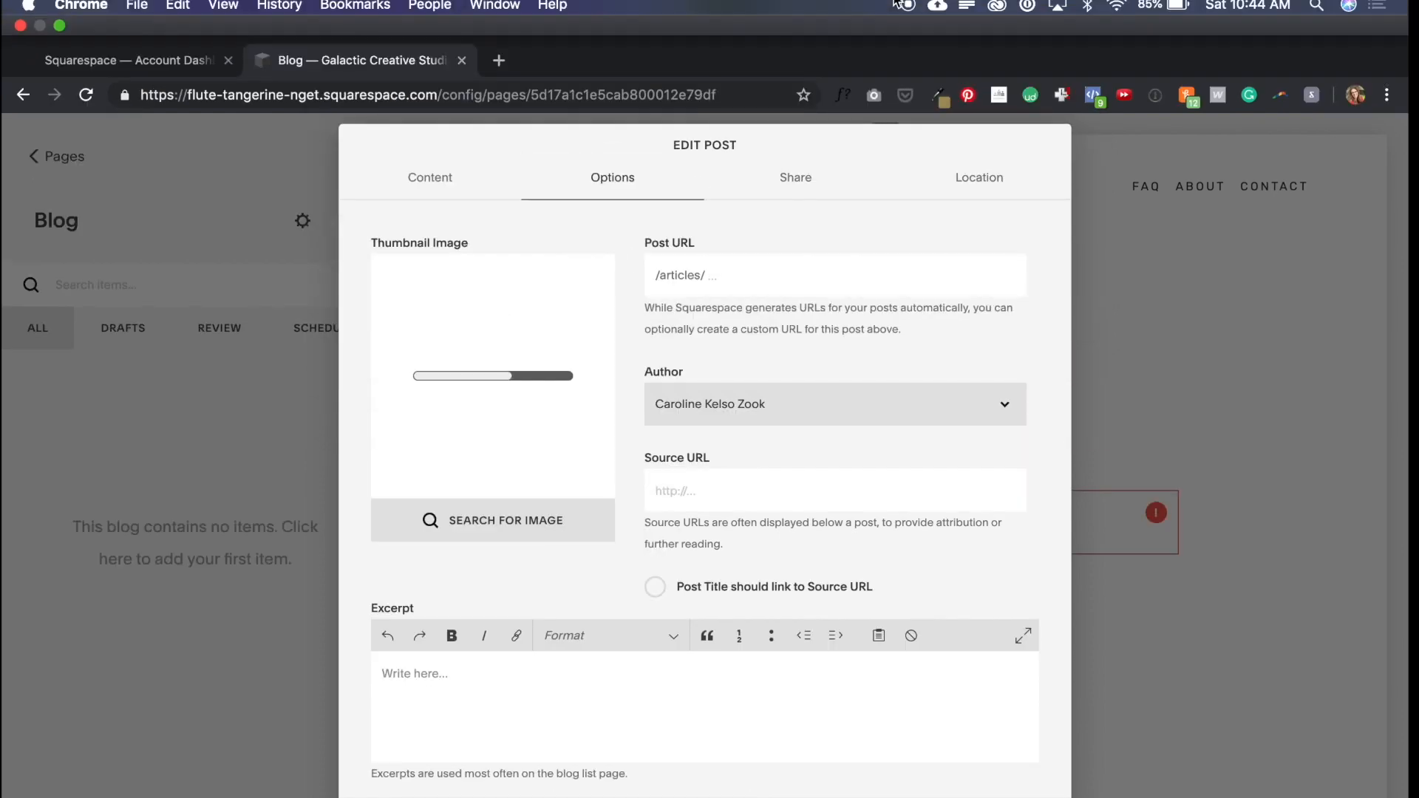
{"action": "left_click", "coordinate": [965, 6]}
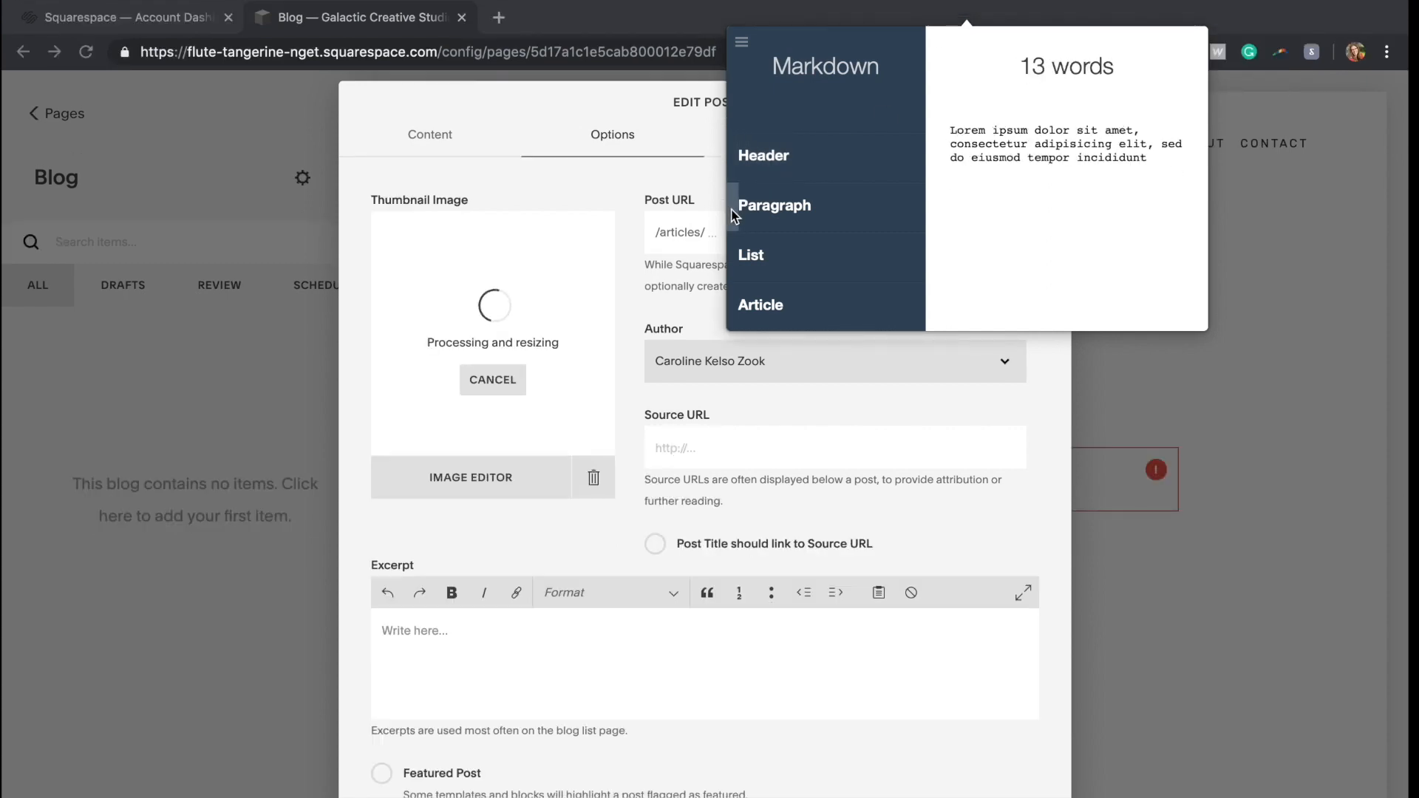
{"action": "left_click", "coordinate": [734, 215]}
{"action": "left_click", "coordinate": [475, 658]}
{"action": "key", "text": "super+v"}
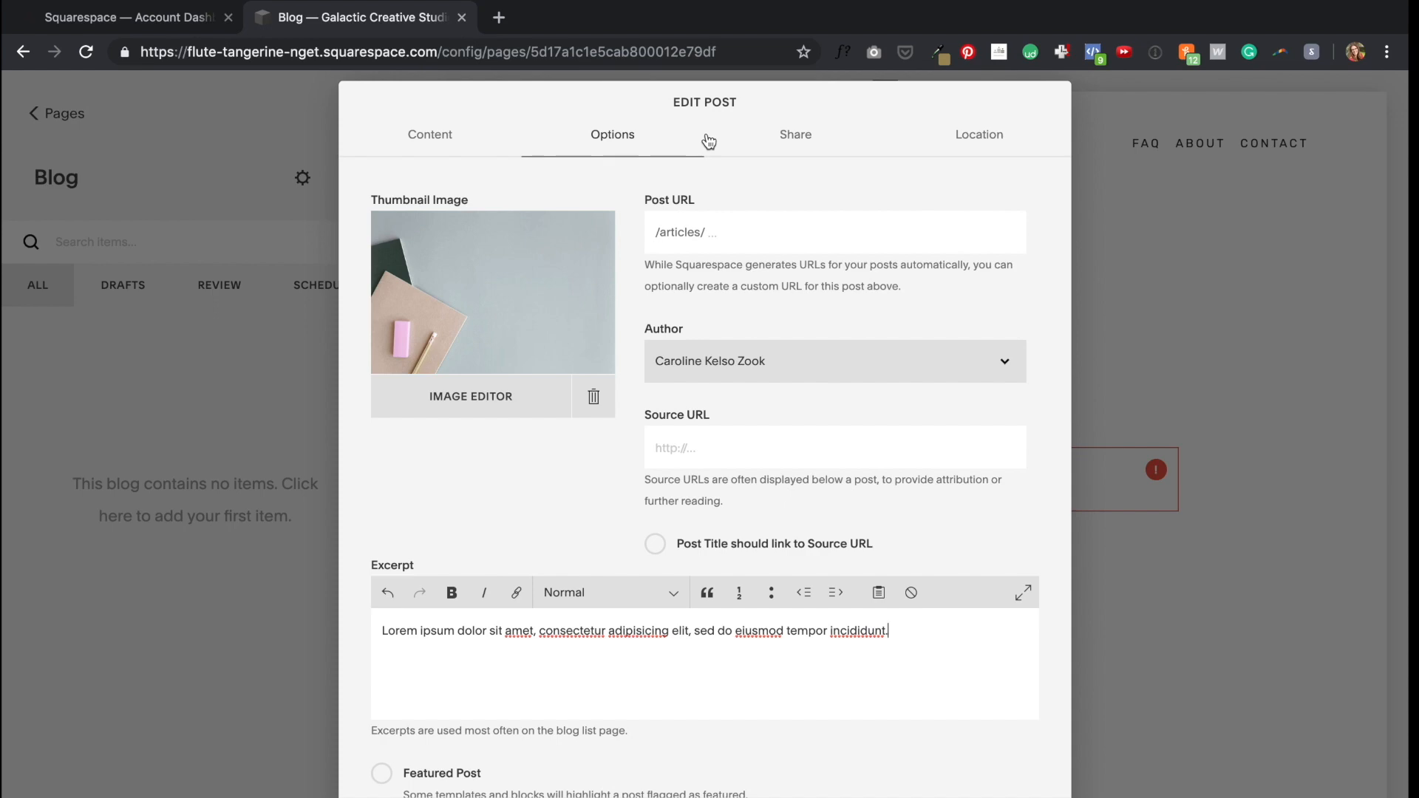
Step: Fill the post body with a generated placeholder article and remove the # from the start of the post title
{"action": "left_click", "coordinate": [444, 149]}
{"action": "mouse_move", "coordinate": [1041, 3]}
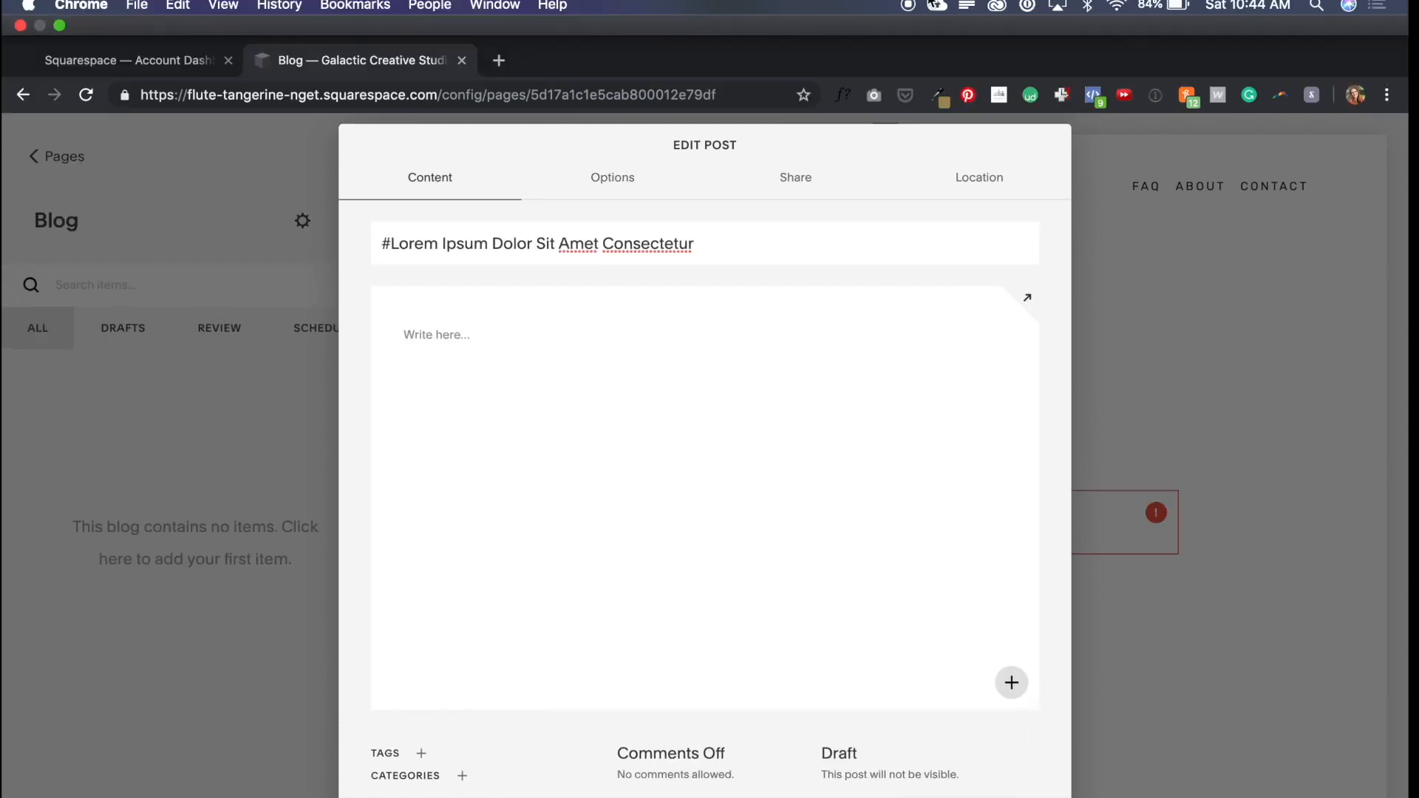
{"action": "left_click", "coordinate": [970, 5]}
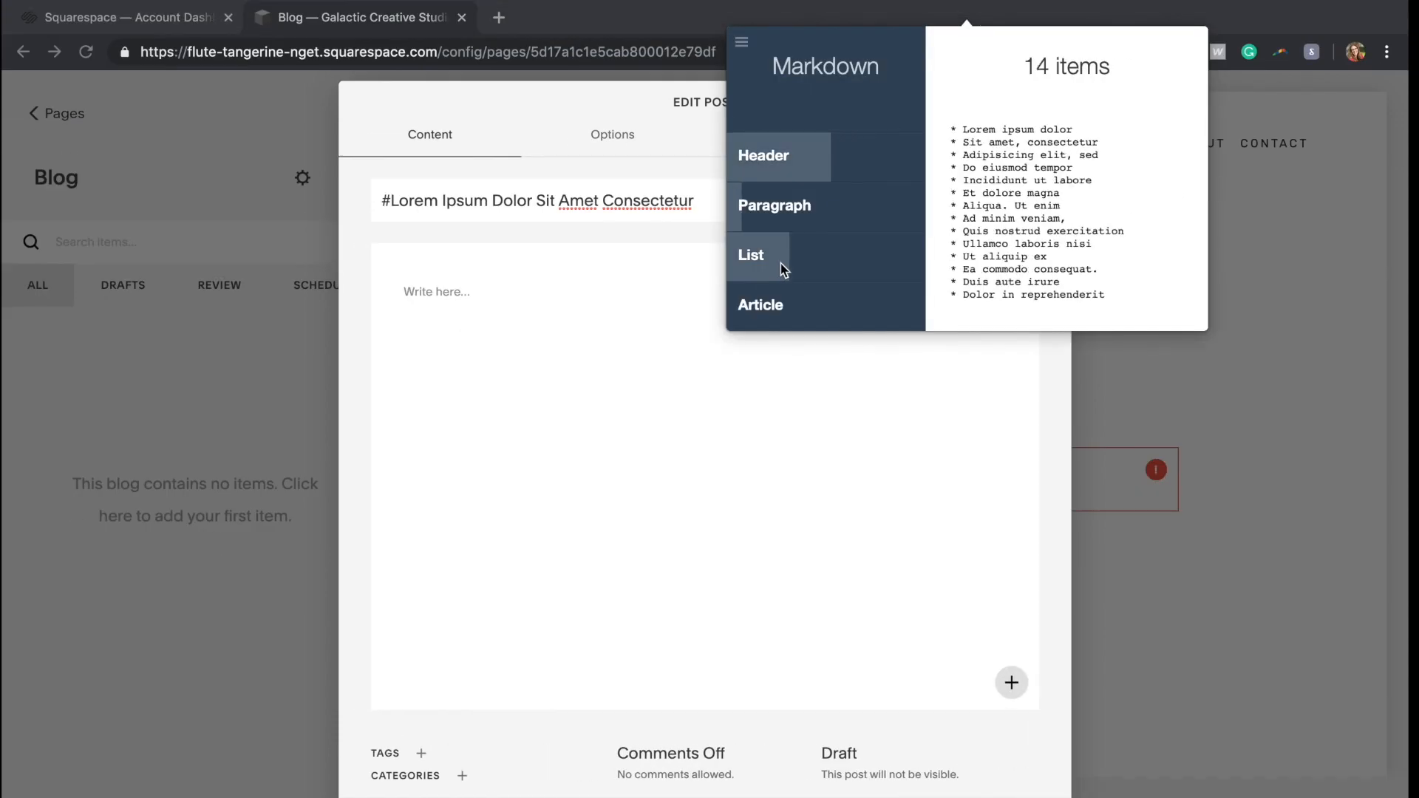
{"action": "left_click", "coordinate": [734, 309]}
{"action": "left_click", "coordinate": [443, 288]}
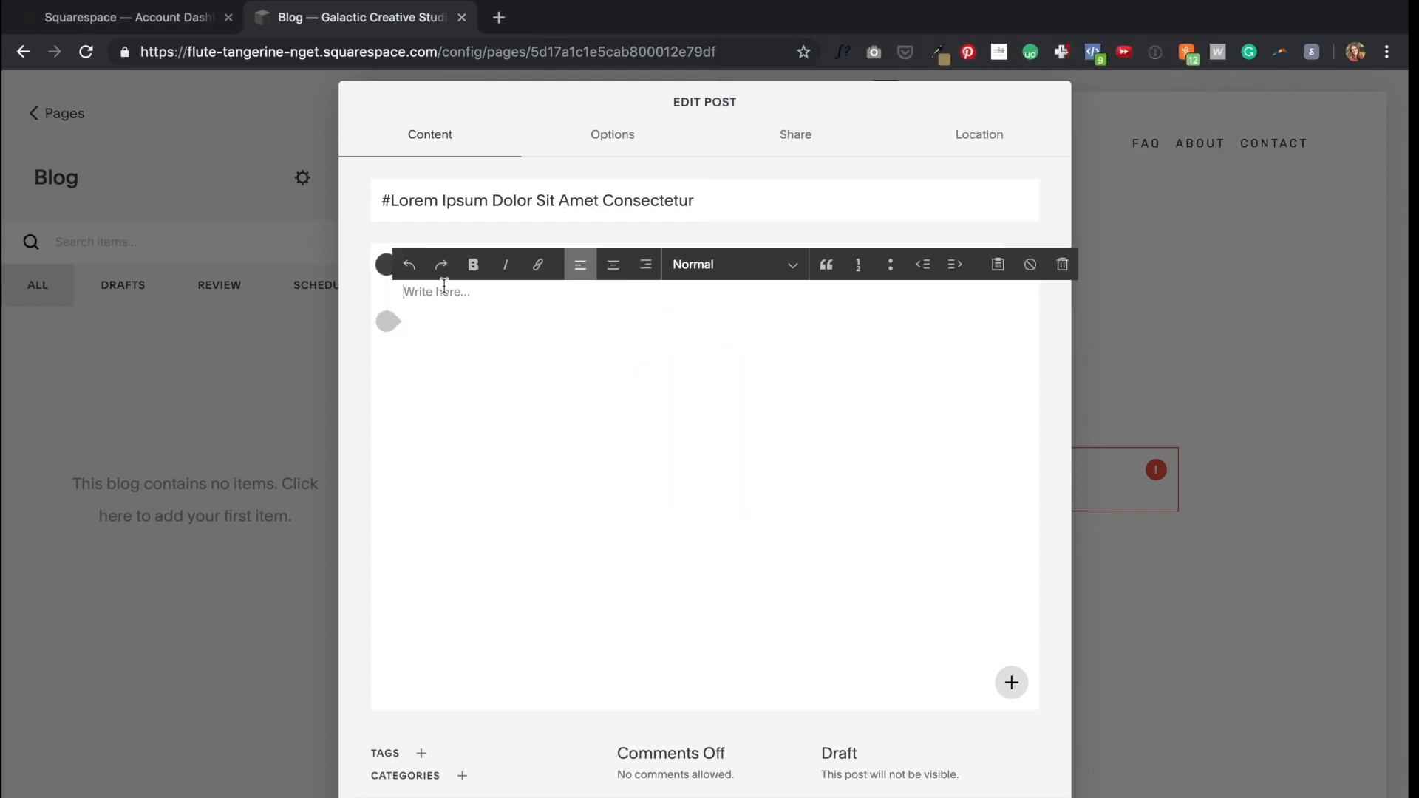
{"action": "key", "text": "super+v"}
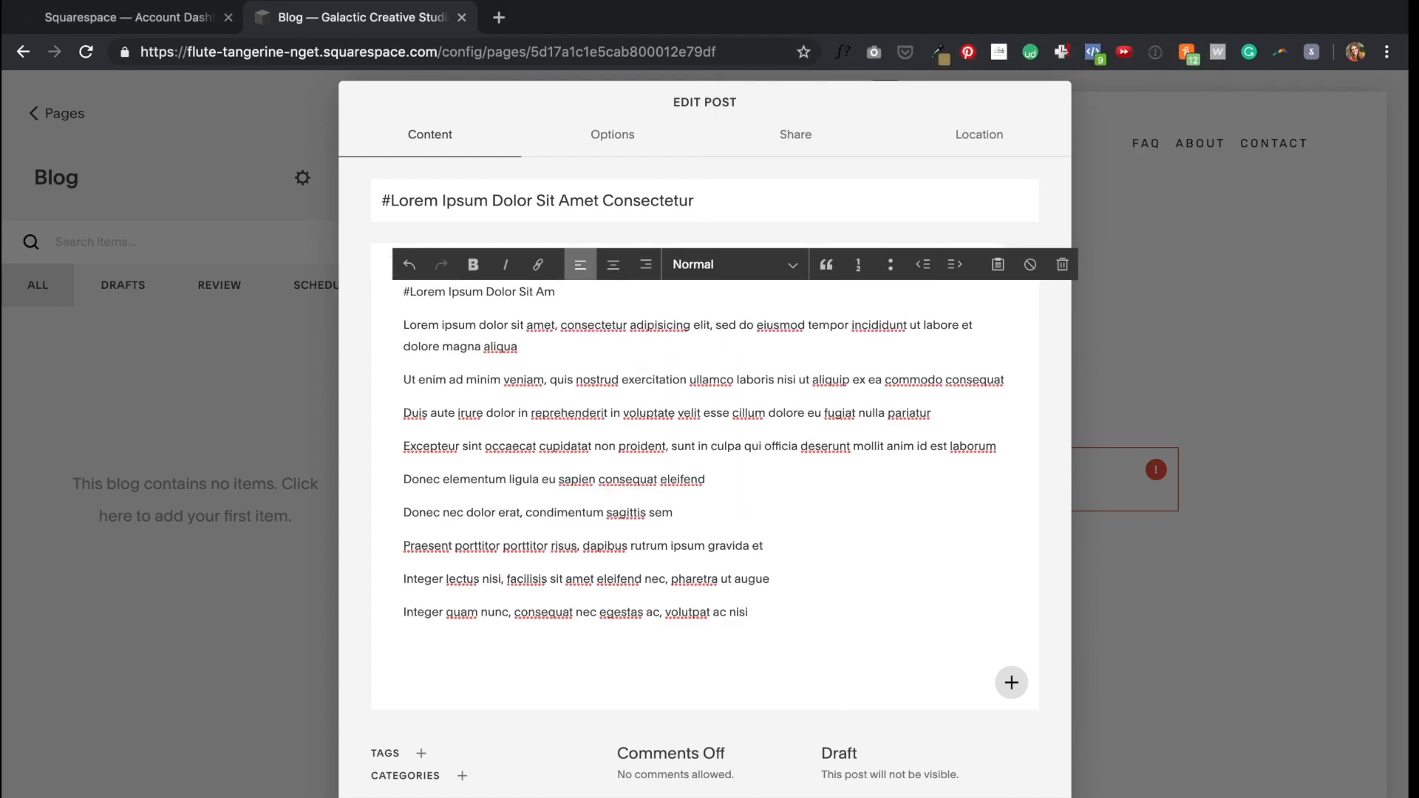
{"action": "left_click", "coordinate": [393, 196]}
{"action": "key", "text": "BackSpace"}
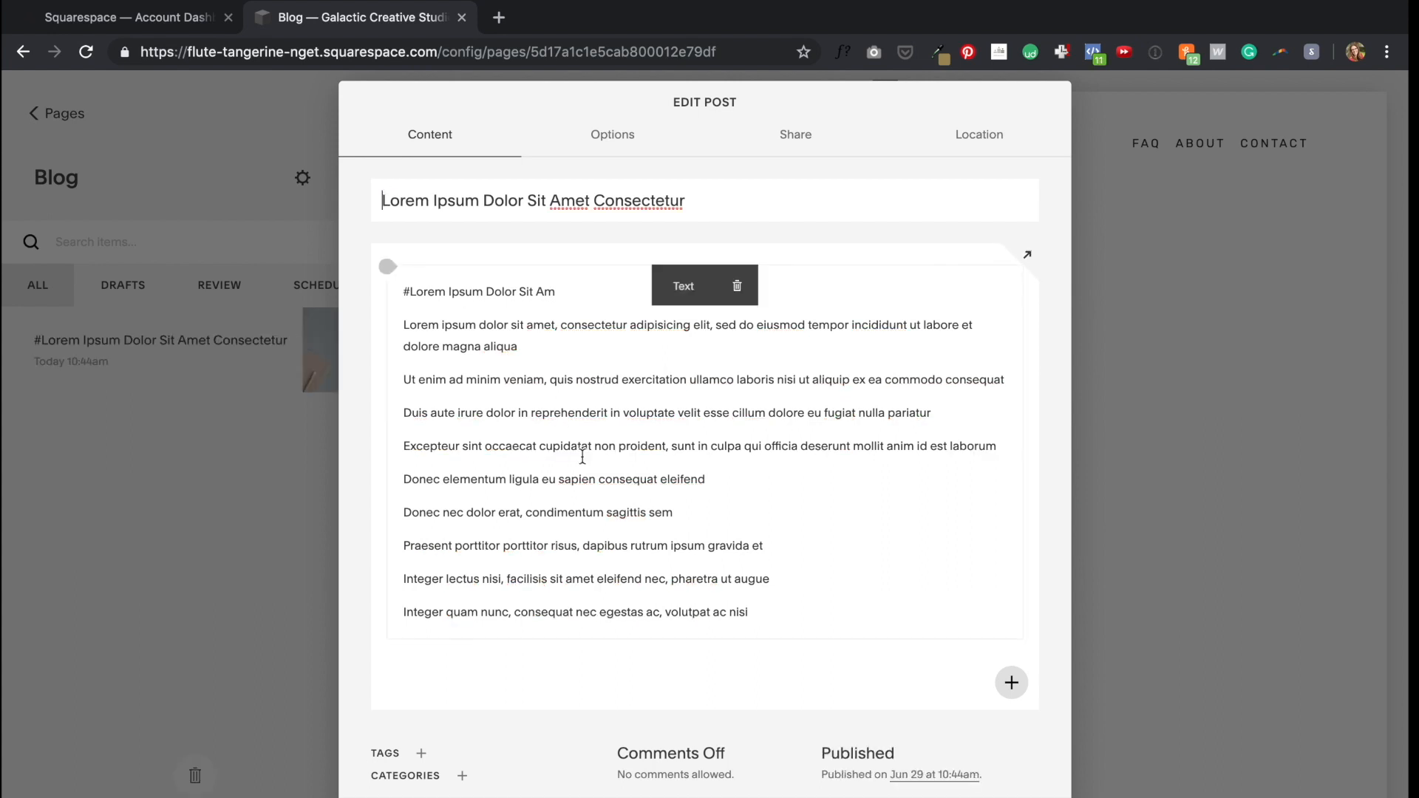
Step: Create Category 1 and Category 2 for the post and save it as published
{"action": "left_click", "coordinate": [464, 781]}
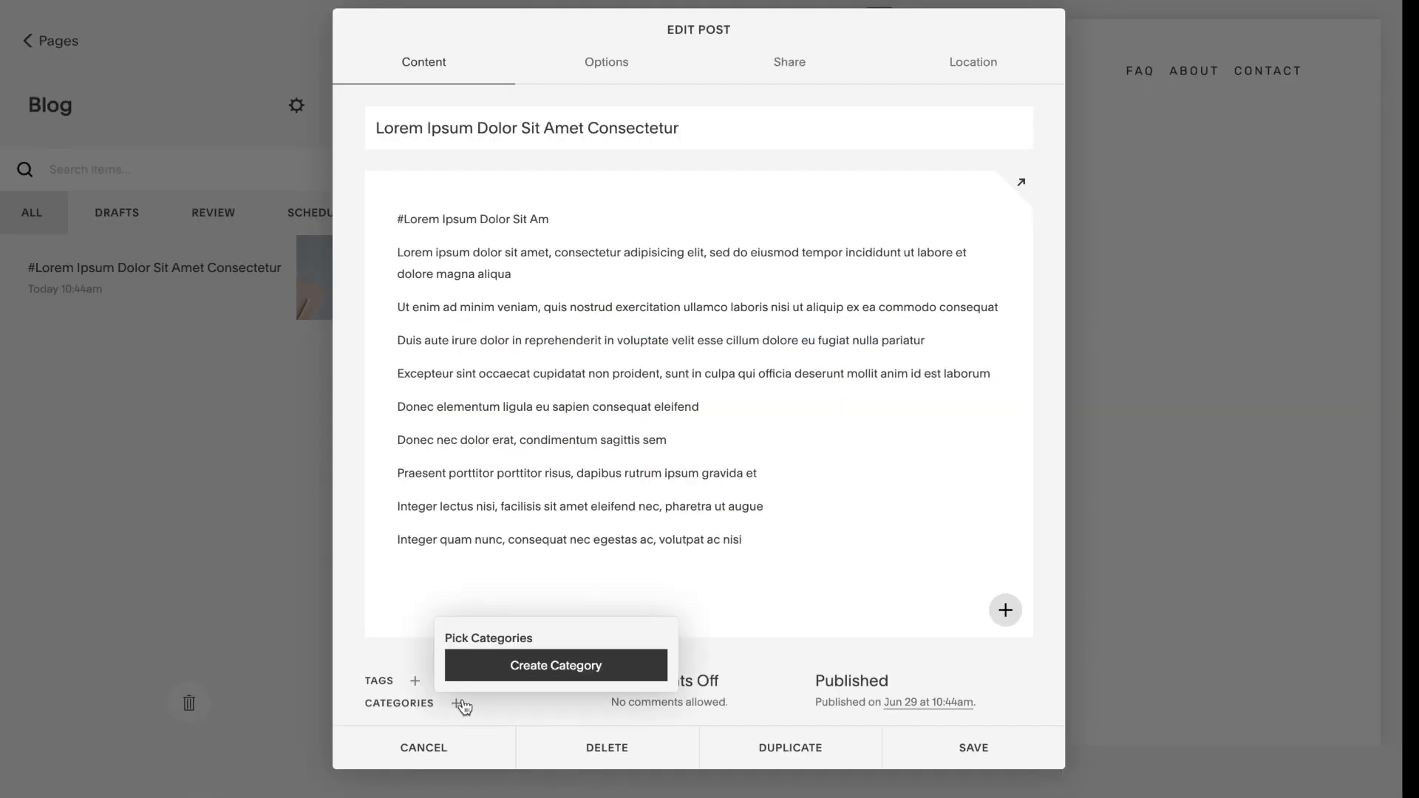
{"action": "left_click", "coordinate": [521, 736]}
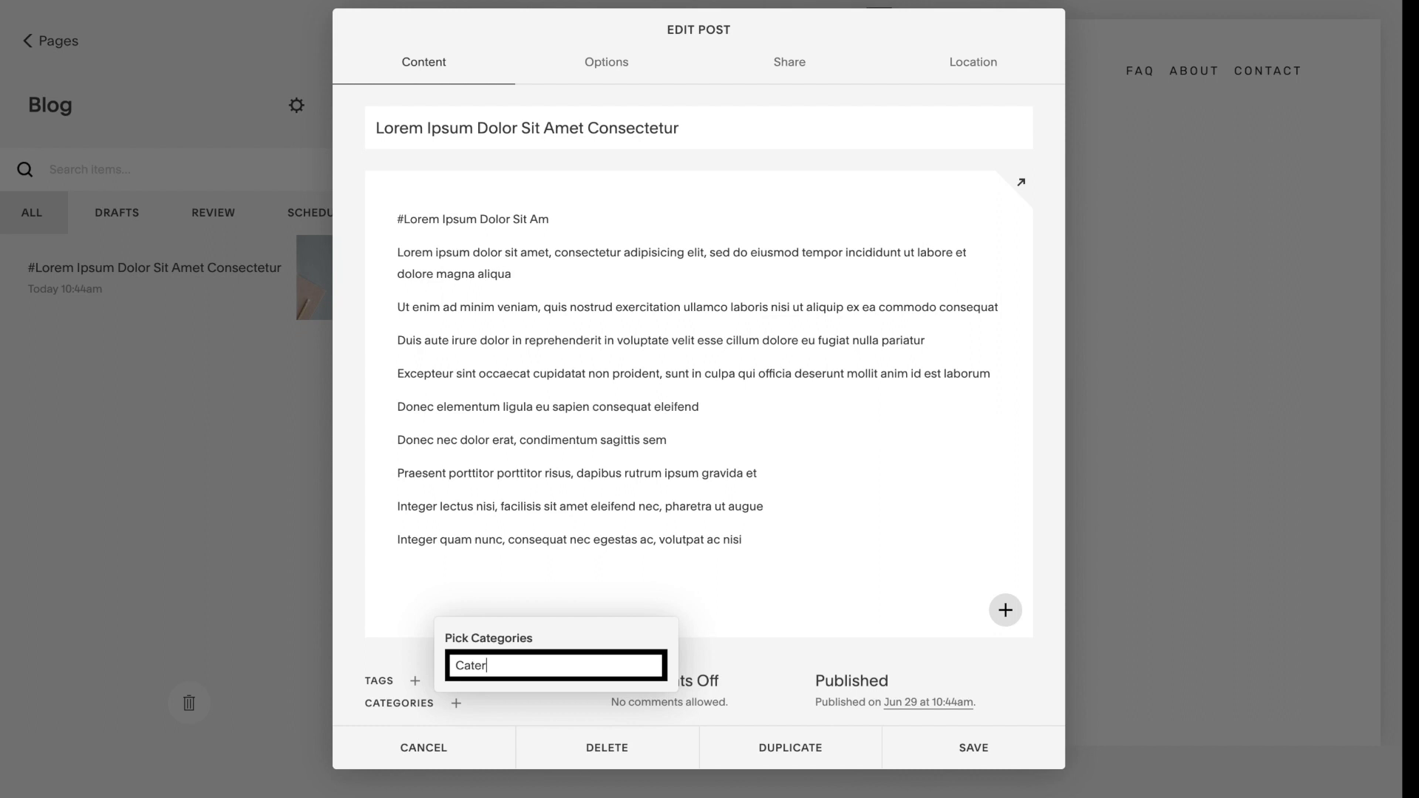
{"action": "type", "text": "Category 1"}
{"action": "key", "text": "Return"}
{"action": "left_click", "coordinate": [551, 698]}
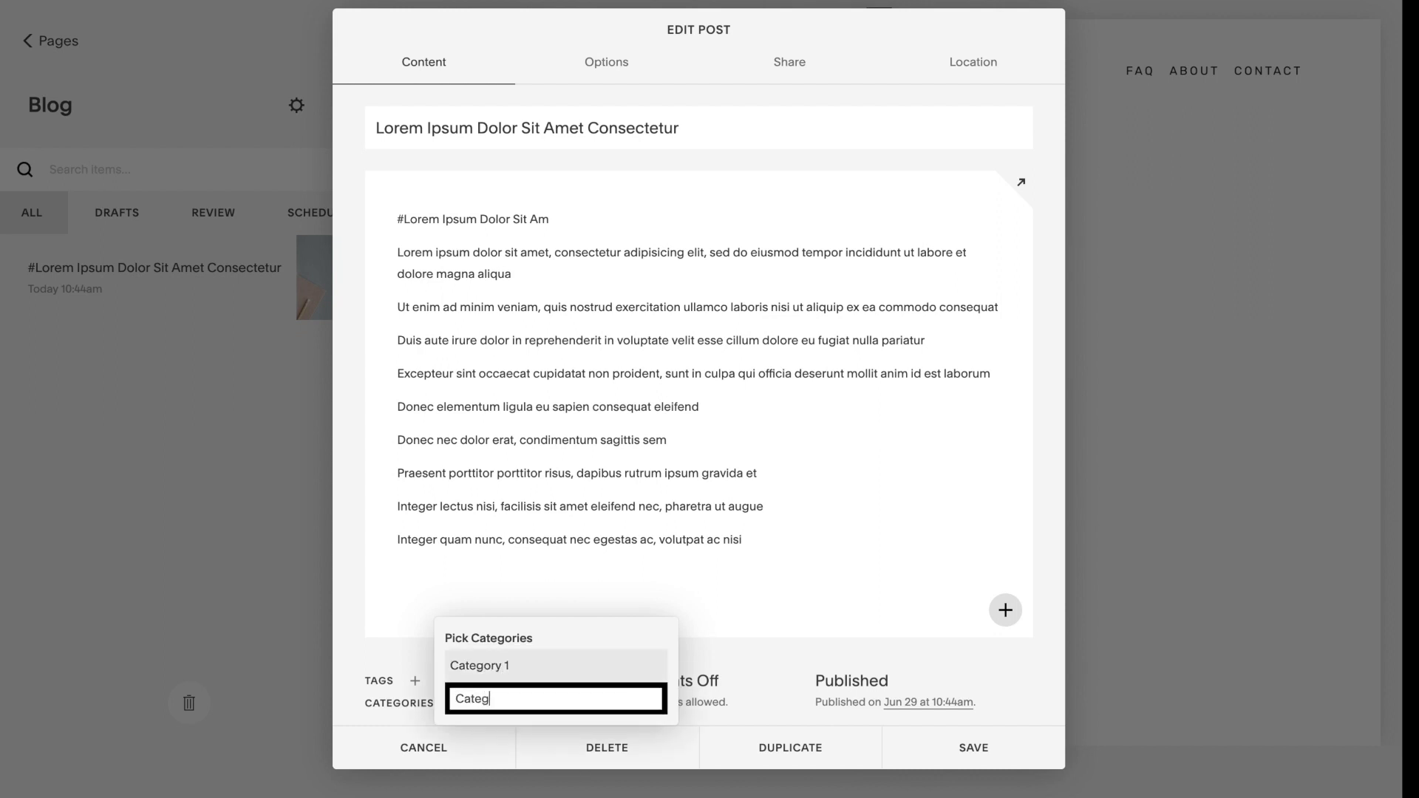
{"action": "key", "text": "Return"}
{"action": "left_click", "coordinate": [574, 733]}
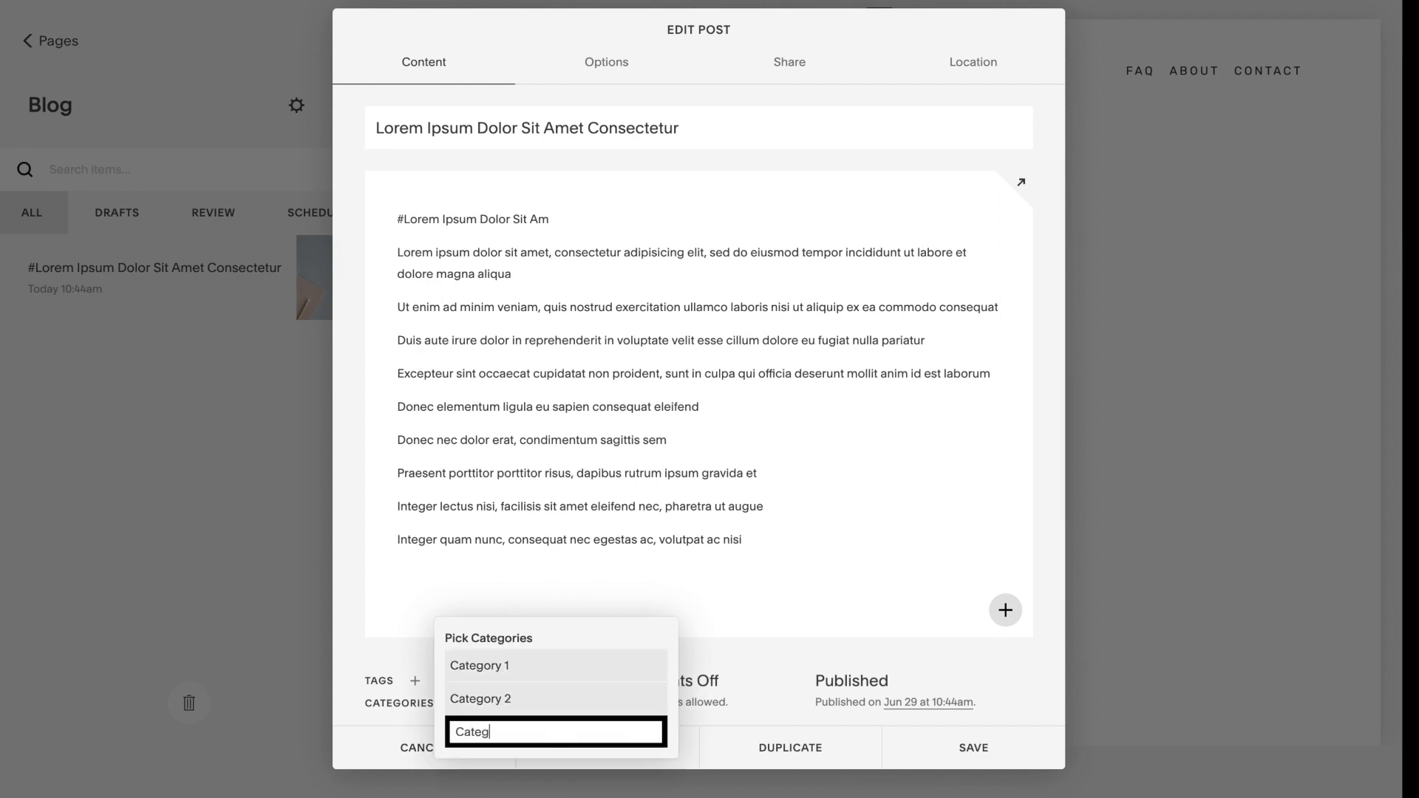
{"action": "type", "text": "Category 3"}
{"action": "key", "text": "Return"}
{"action": "left_click", "coordinate": [958, 678]}
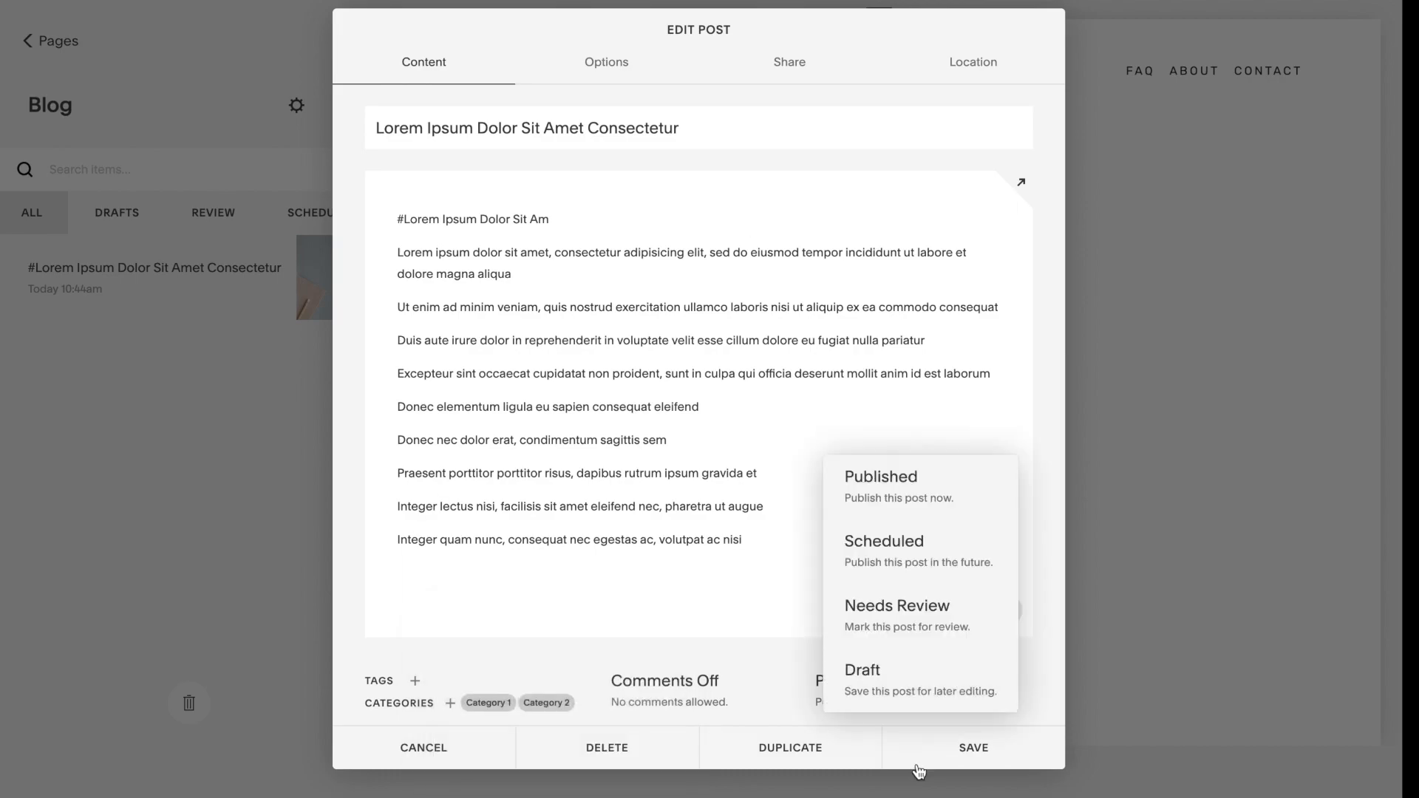
{"action": "left_click", "coordinate": [974, 747]}
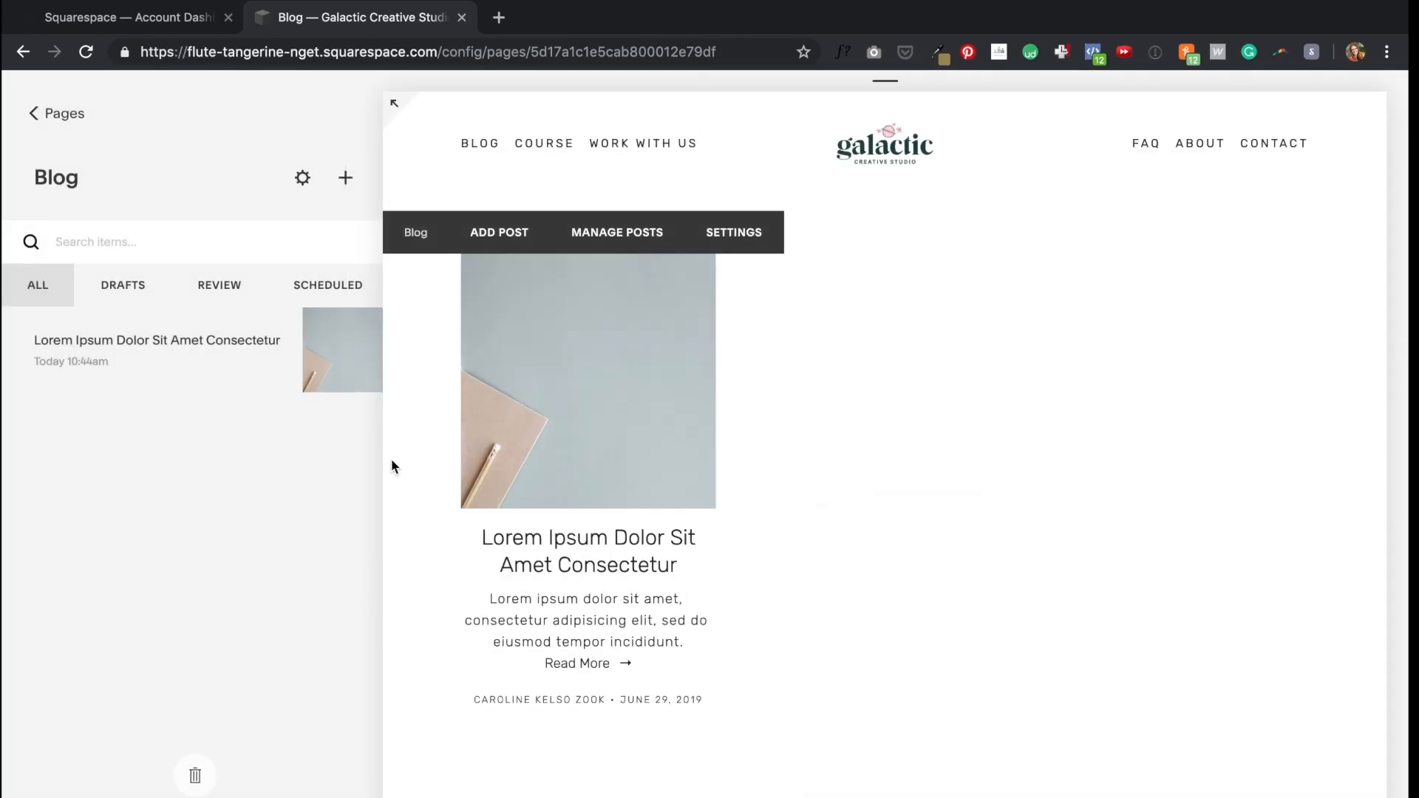
Step: Open the published post in the site preview and review its title and body text
{"action": "left_click", "coordinate": [612, 400]}
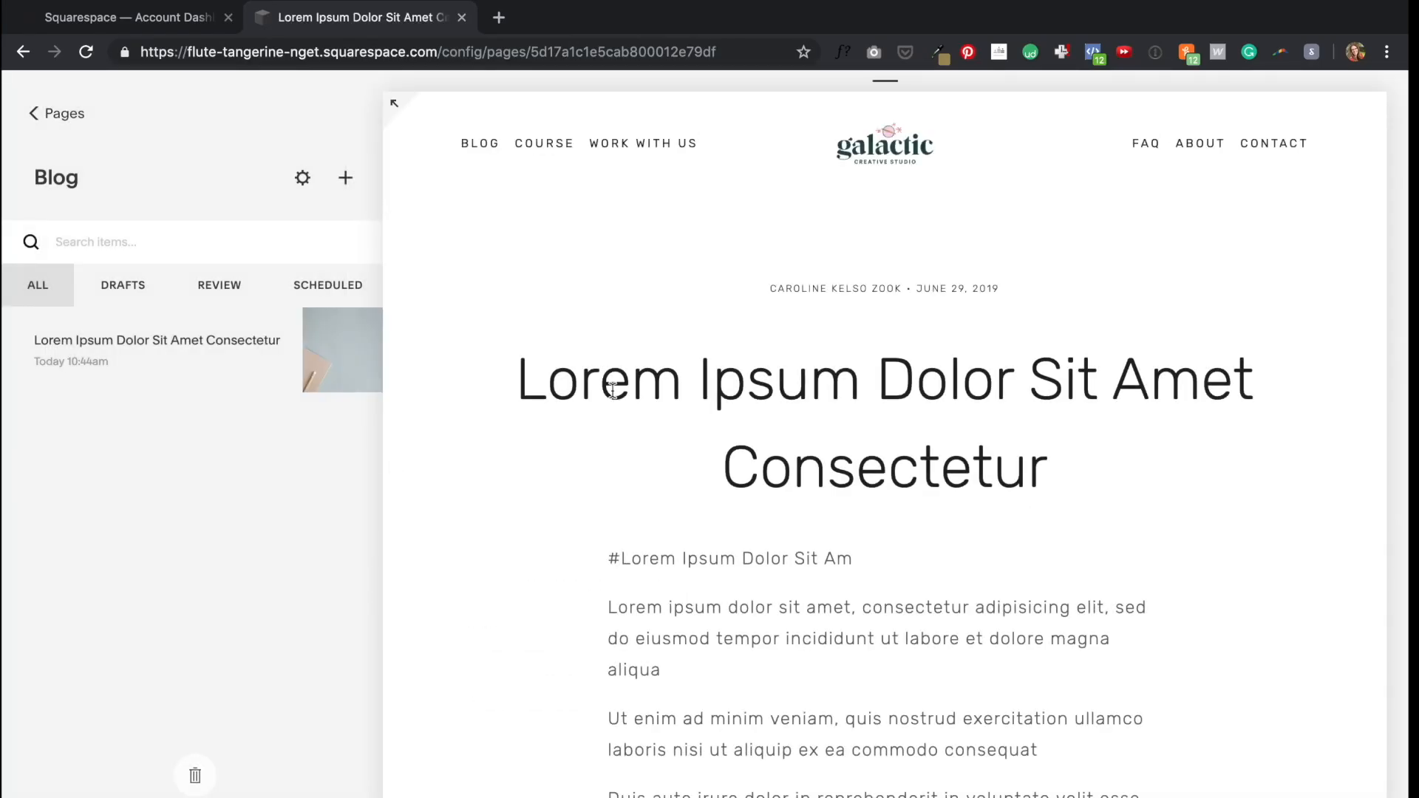
{"action": "scroll", "coordinate": [612, 399], "scroll_direction": "down", "scroll_amount": 10}
{"action": "scroll", "coordinate": [613, 400], "scroll_direction": "up", "scroll_amount": 10}
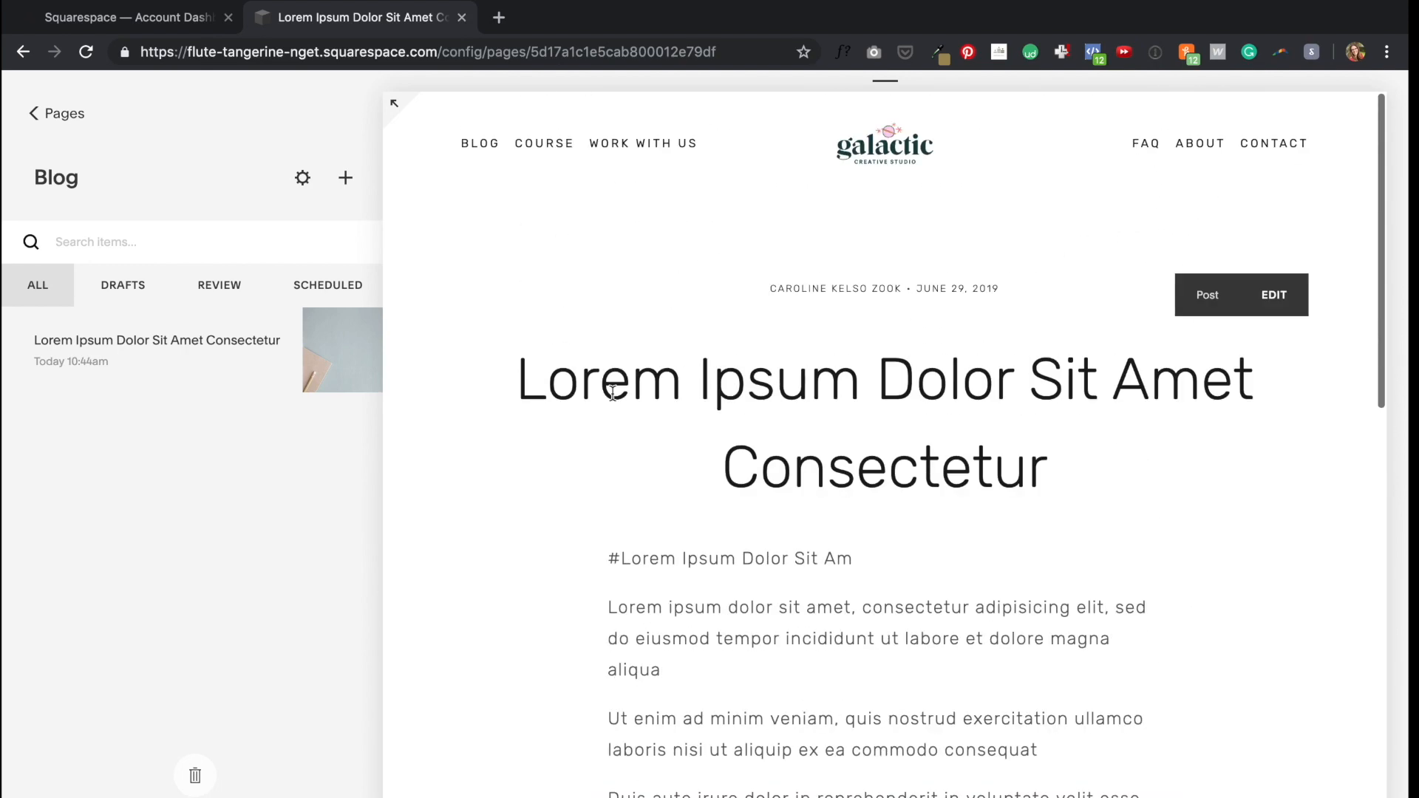
{"action": "scroll", "coordinate": [613, 400], "scroll_direction": "down", "scroll_amount": 12}
{"action": "scroll", "coordinate": [612, 400], "scroll_direction": "up", "scroll_amount": 12}
Step: Duplicate the Lorem Ipsum post and title the copy "Dolor Sit Amet Consectetur Adipisi" from a generated placeholder header
{"action": "left_click", "coordinate": [340, 329]}
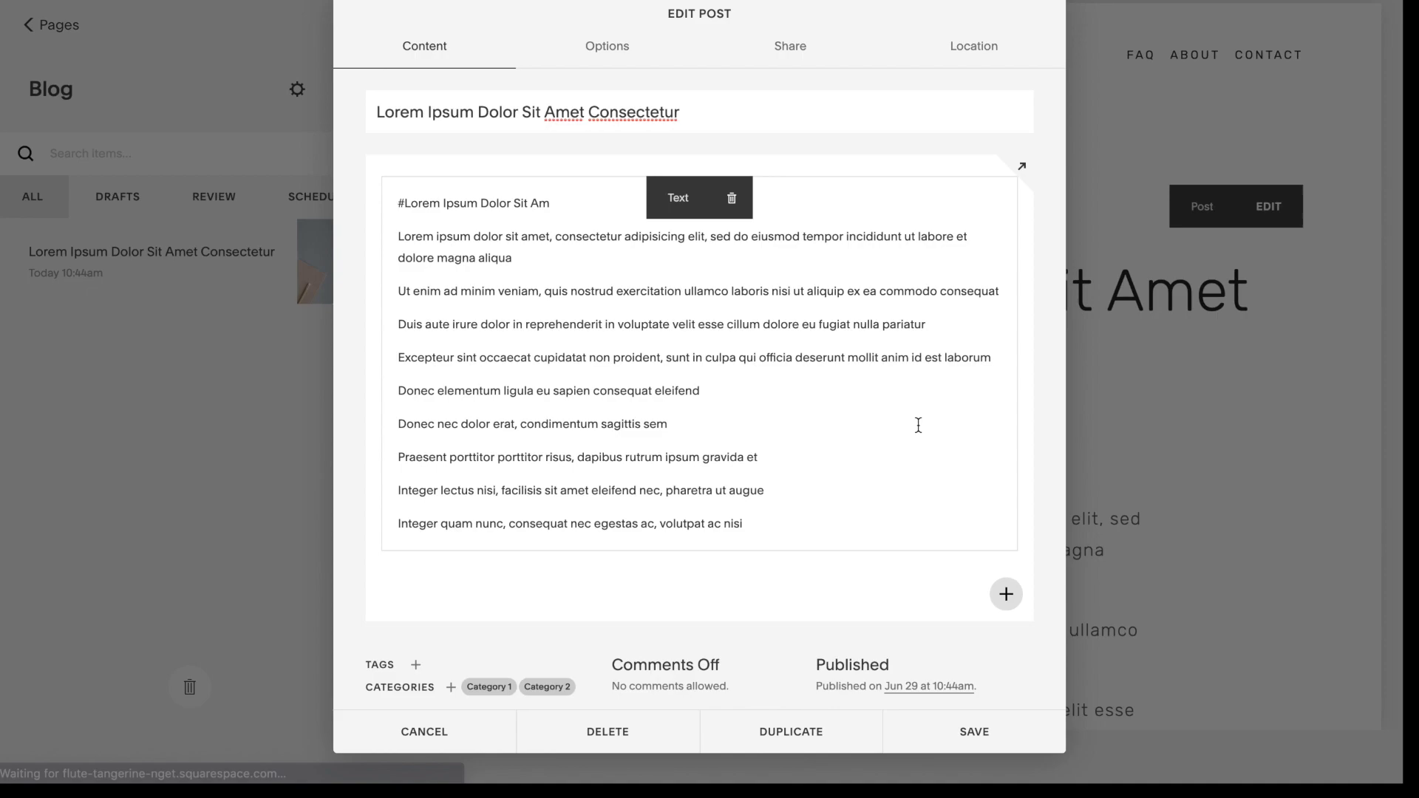
{"action": "left_click", "coordinate": [817, 734]}
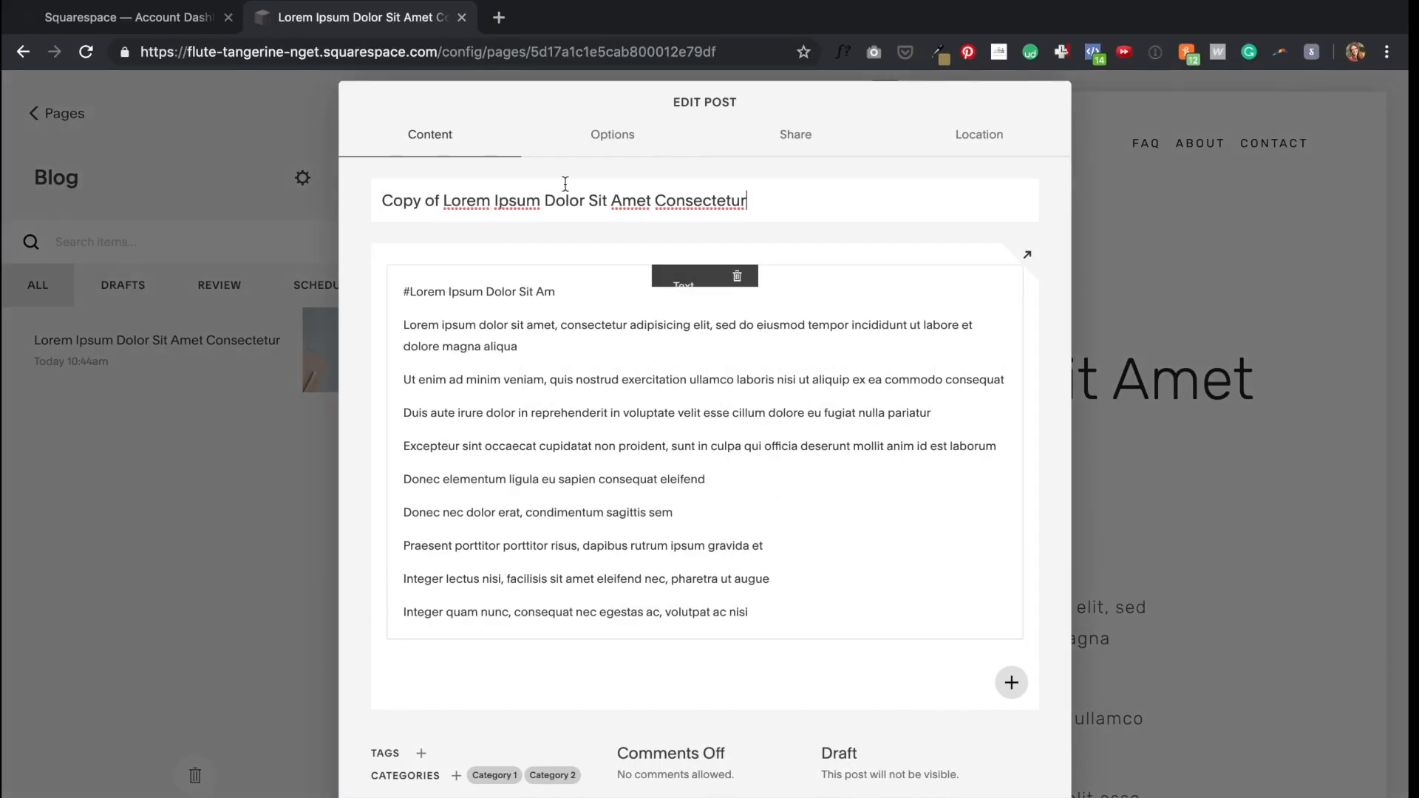
{"action": "triple_click", "coordinate": [667, 195]}
{"action": "type", "text": "#Lorem Ipsum Dolor Sit Amet Consectetur Adipisi"}
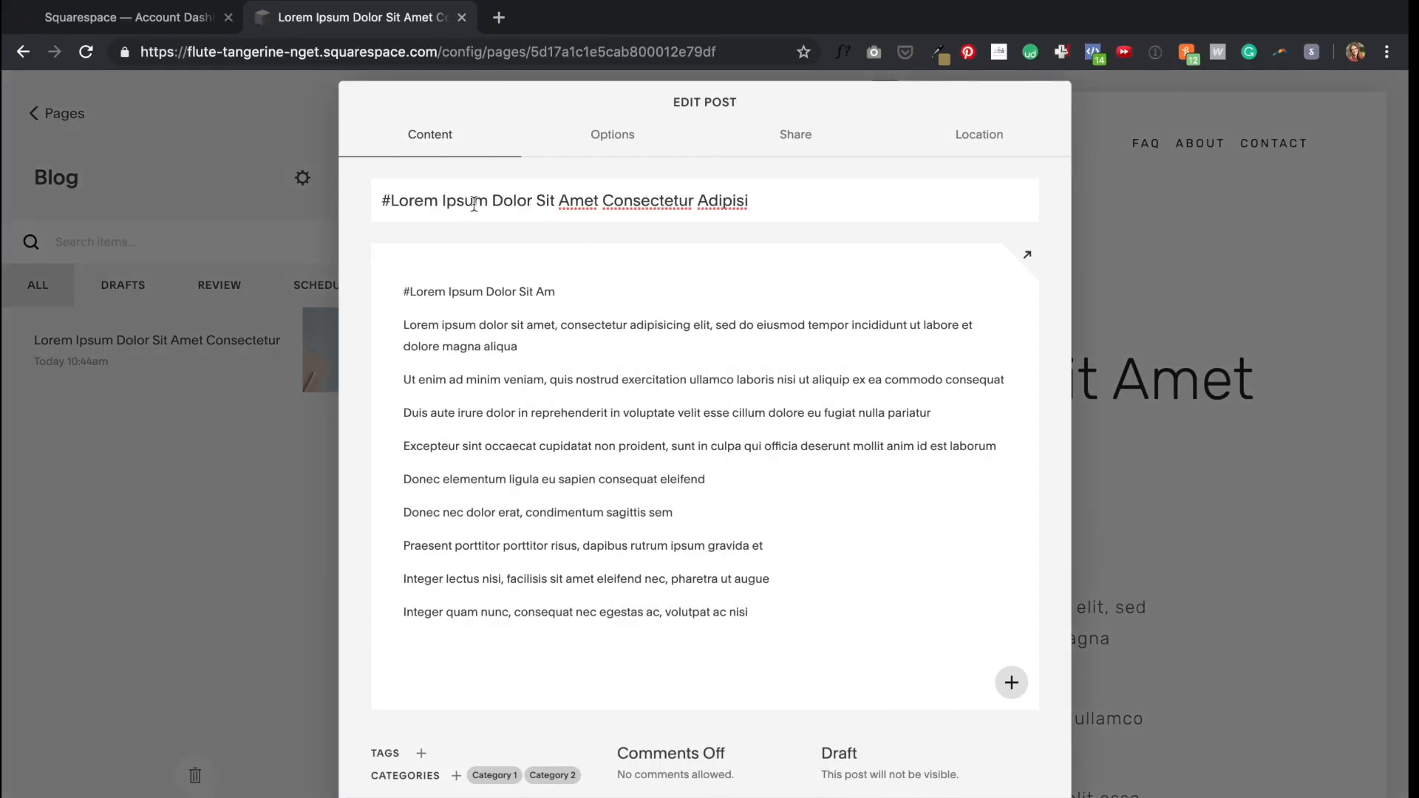
{"action": "key", "text": "shift+Home"}
{"action": "key", "text": "BackSpace"}
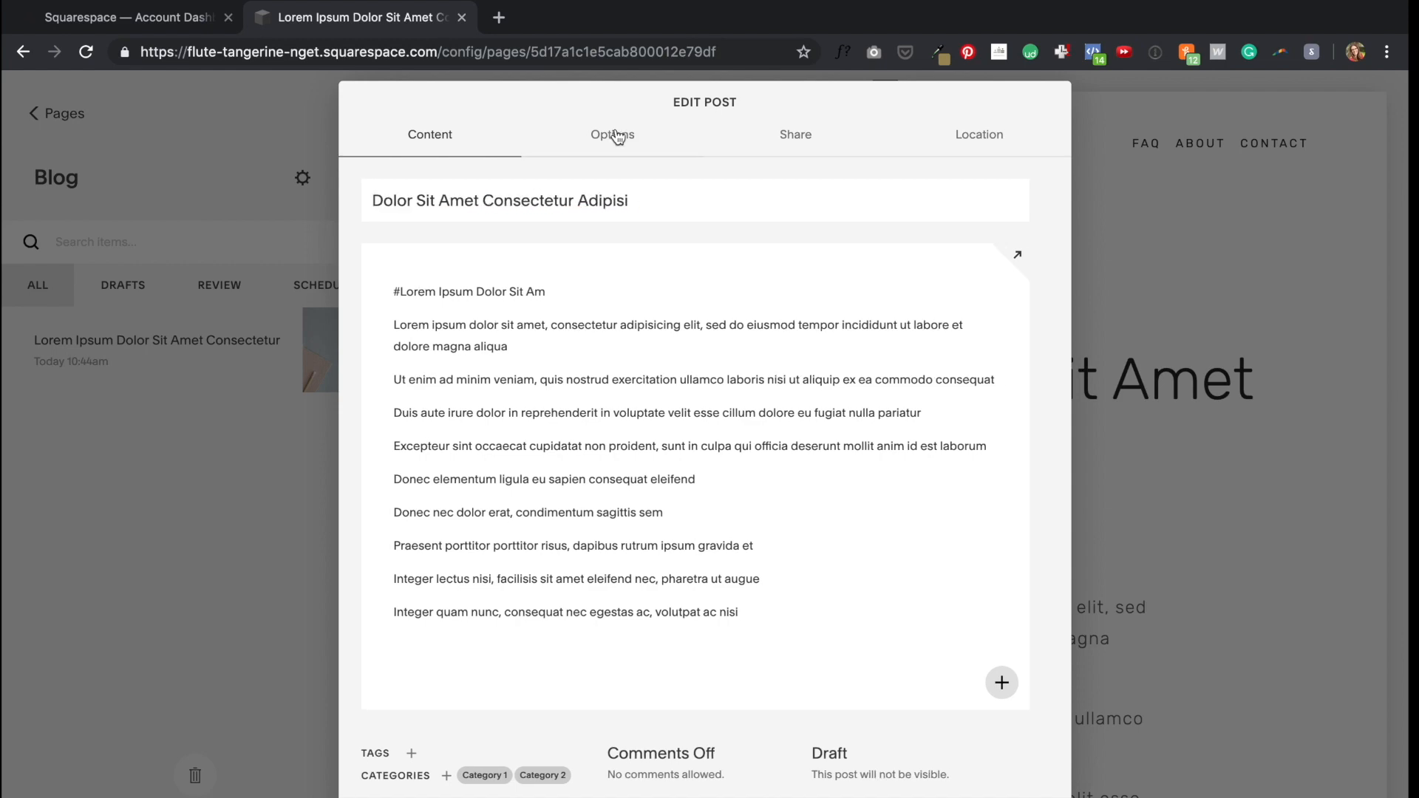
Step: Replace the duplicated post's thumbnail with palm.jpg from the Unsplash Photos folder and publish the post
{"action": "left_click", "coordinate": [613, 134]}
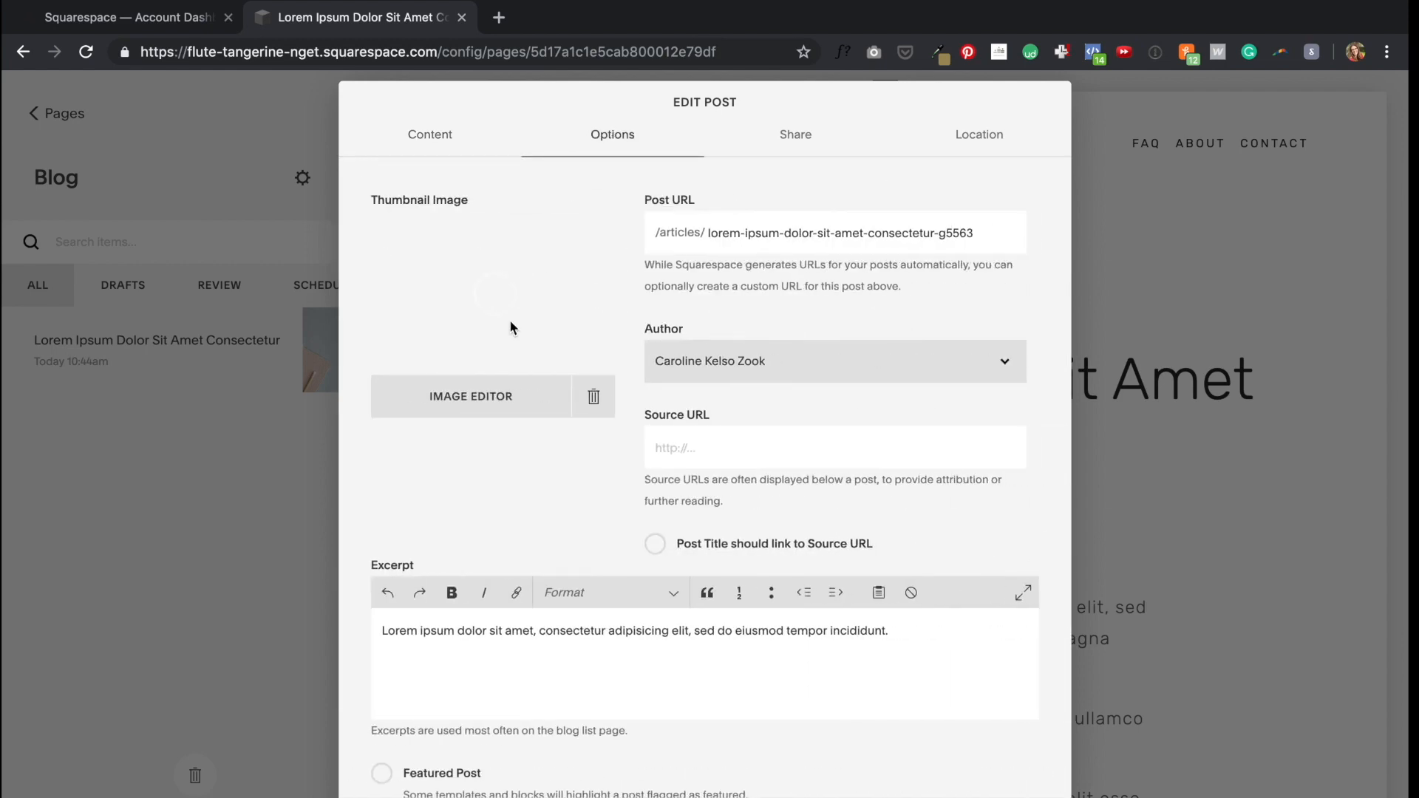
{"action": "left_click", "coordinate": [593, 397]}
{"action": "left_click", "coordinate": [491, 285]}
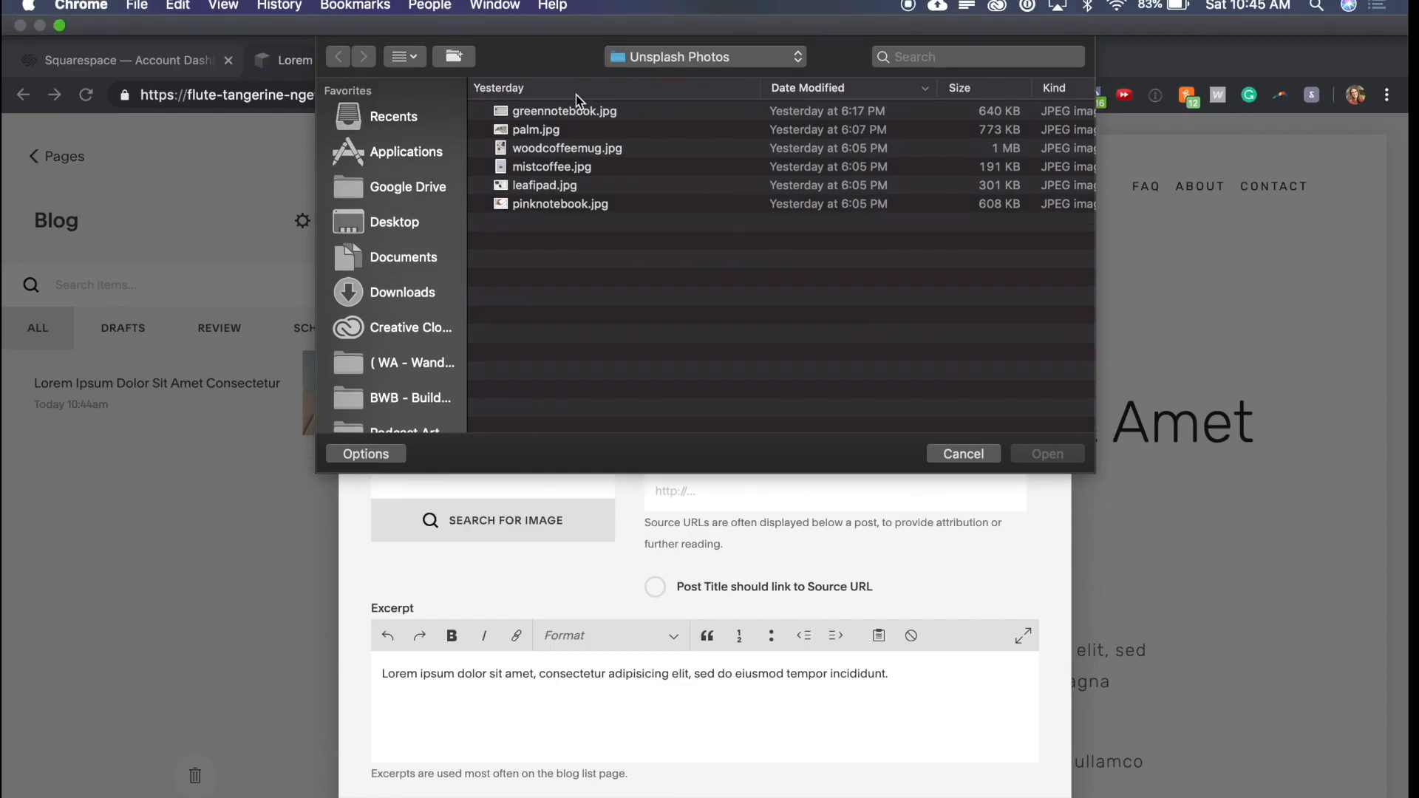
{"action": "double_click", "coordinate": [556, 130]}
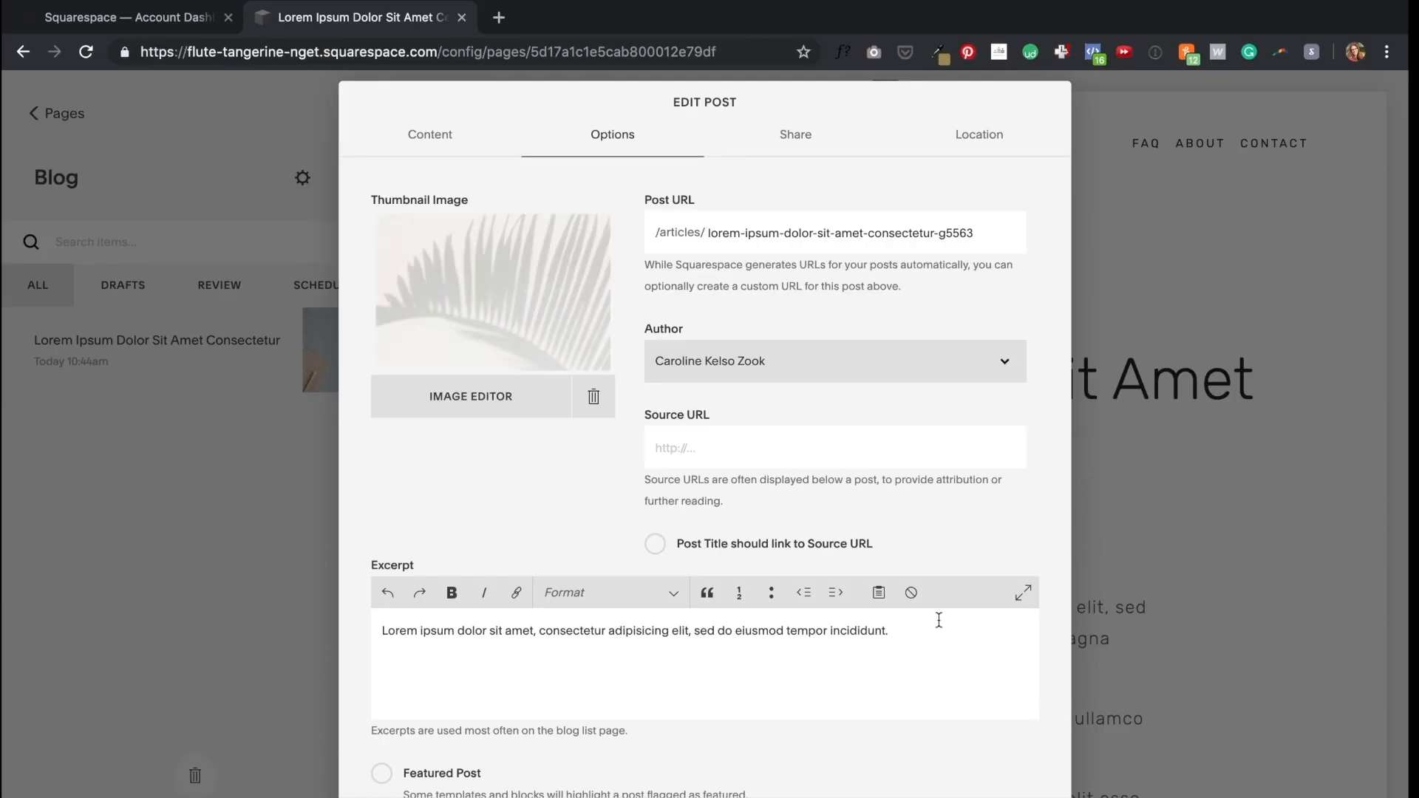
{"action": "left_click", "coordinate": [704, 795]}
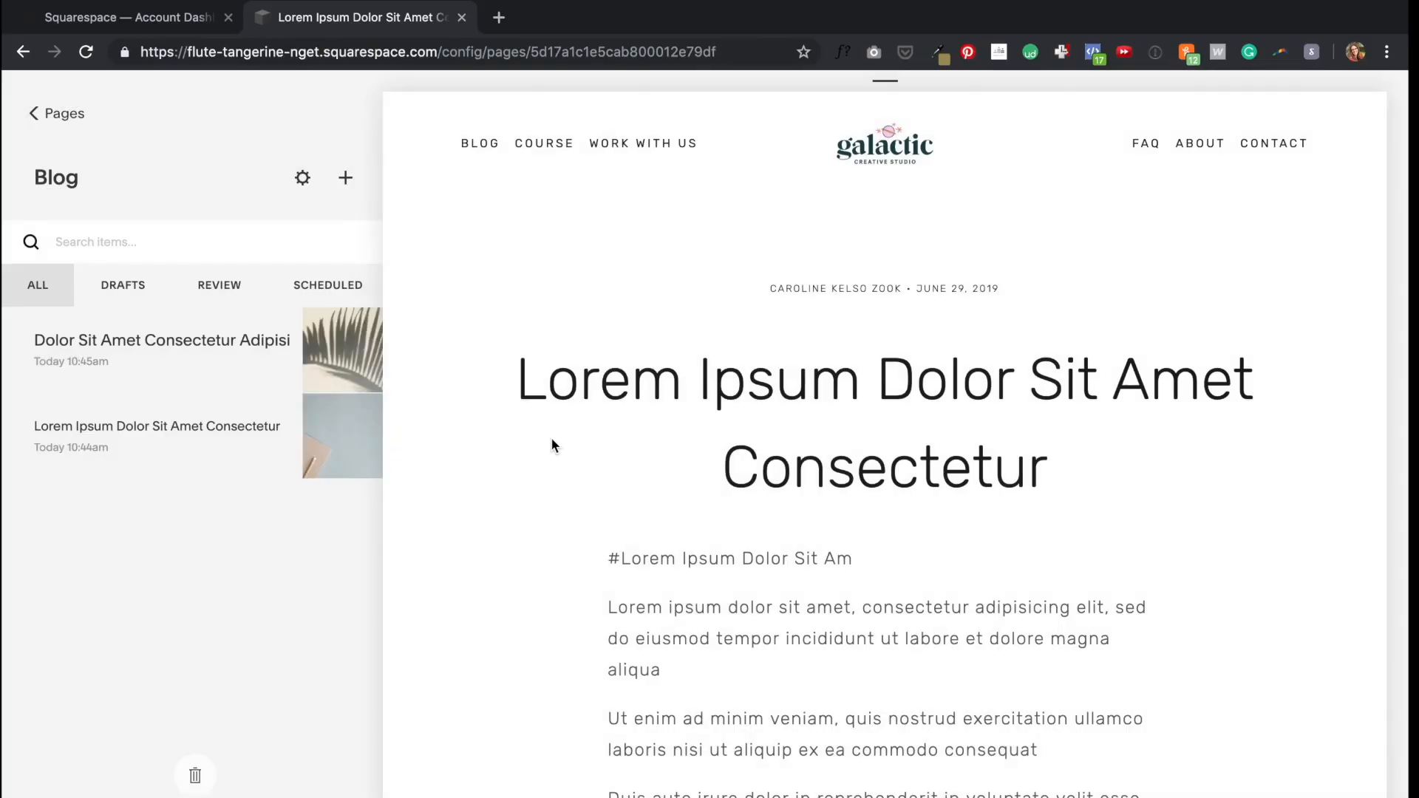
Step: Duplicate the Dolor Sit Amet Consectetur Adipisi post and retitle the copy "Adipisicing Elit Sed Do Eiusmod Tempor" from a generated header
{"action": "left_click", "coordinate": [338, 334]}
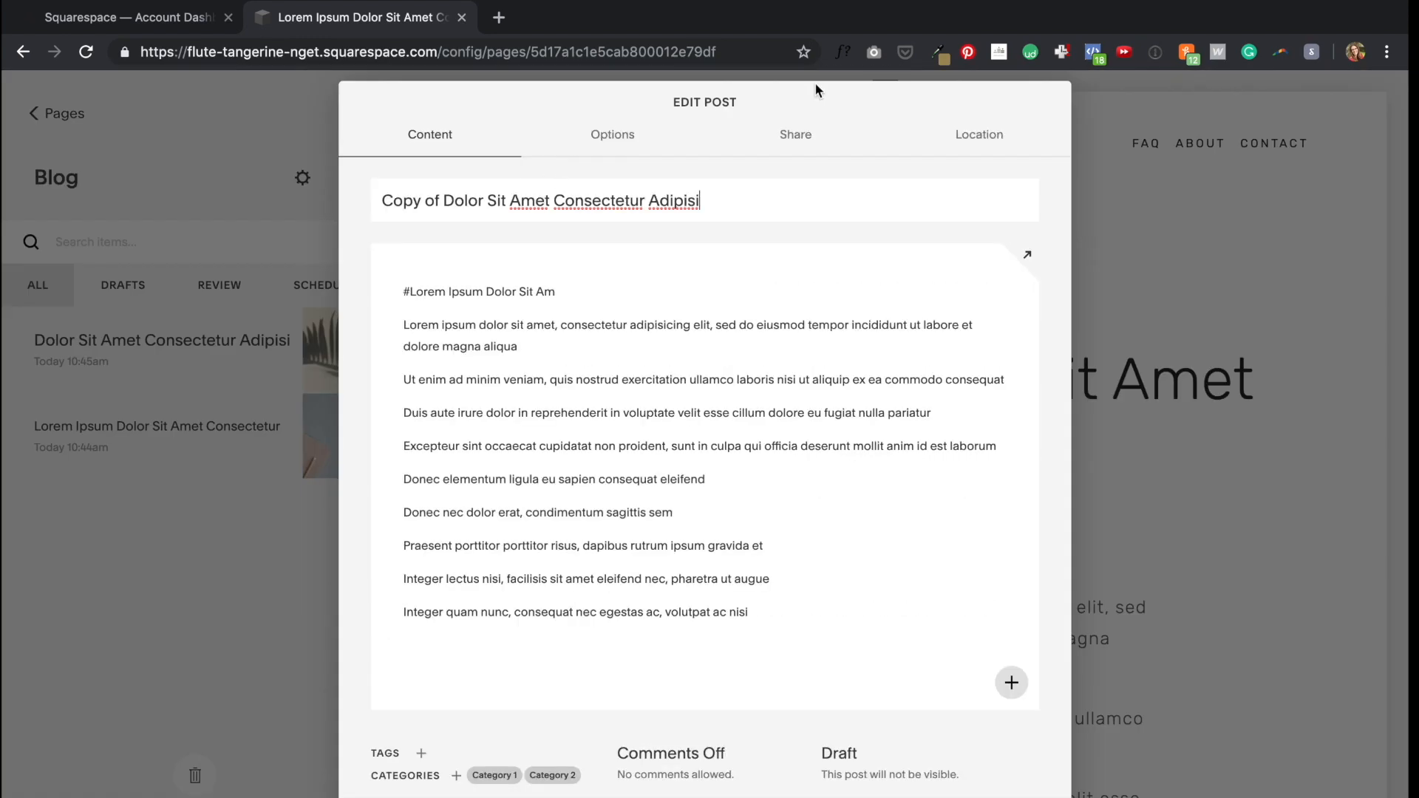
{"action": "left_click", "coordinate": [967, 8]}
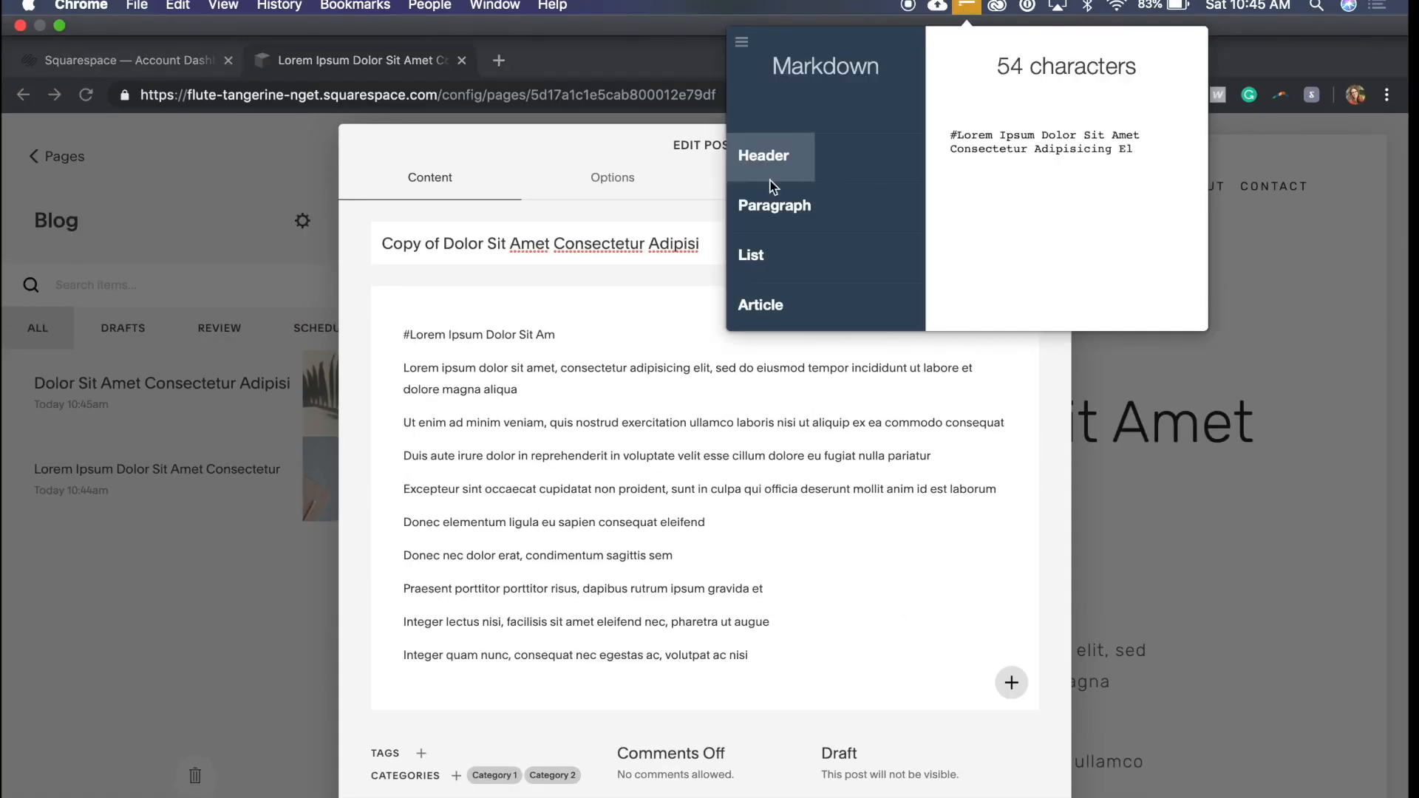
{"action": "left_click", "coordinate": [832, 169]}
{"action": "key", "text": "ctrl+a"}
{"action": "type", "text": "#Lorem Ipsum Dolor Sit Amet Consectetur Adipisicing Elit Sed Do Eiusmod Tempor"}
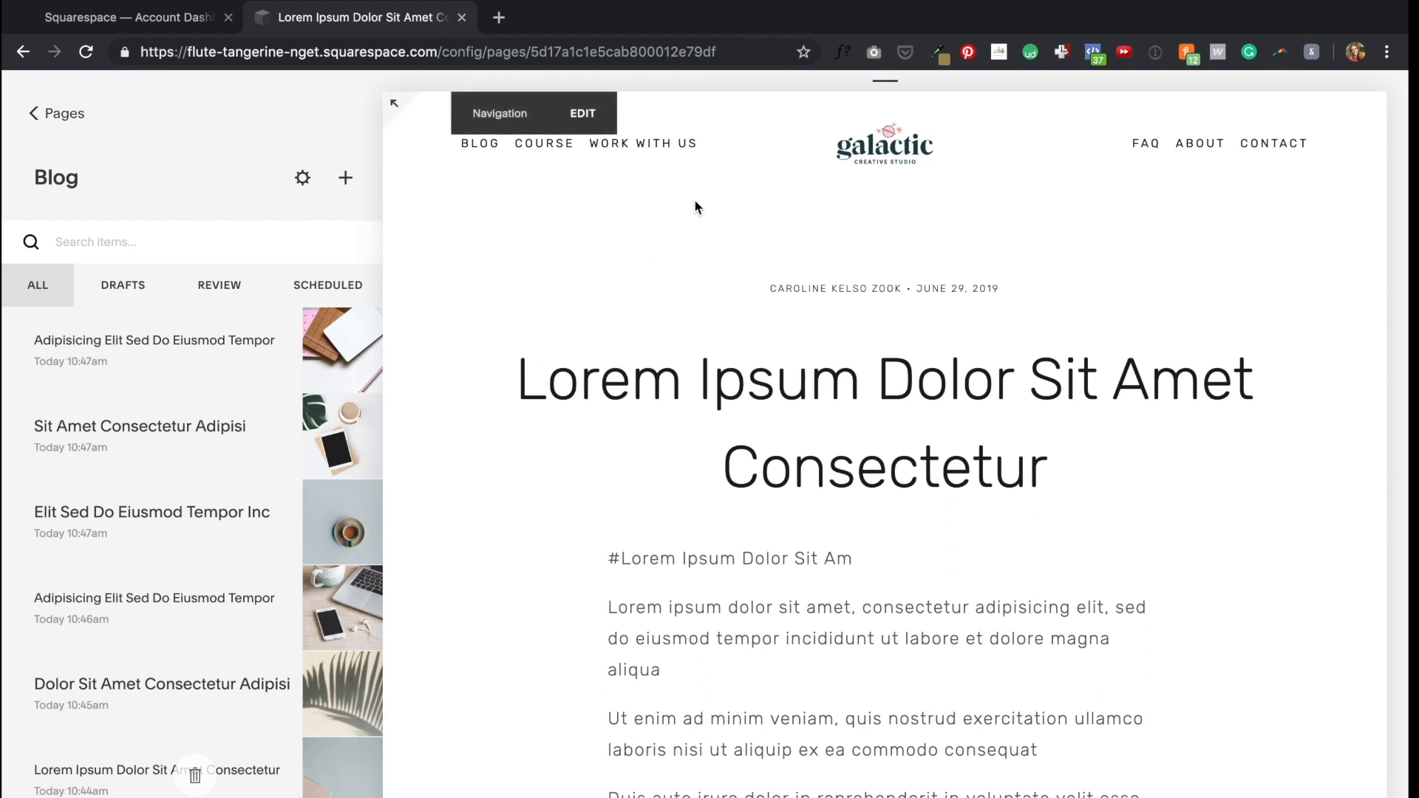
Step: Return to the pages list, load the site's /articles address and view the blog post grid in the expanded preview
{"action": "left_click", "coordinate": [50, 130]}
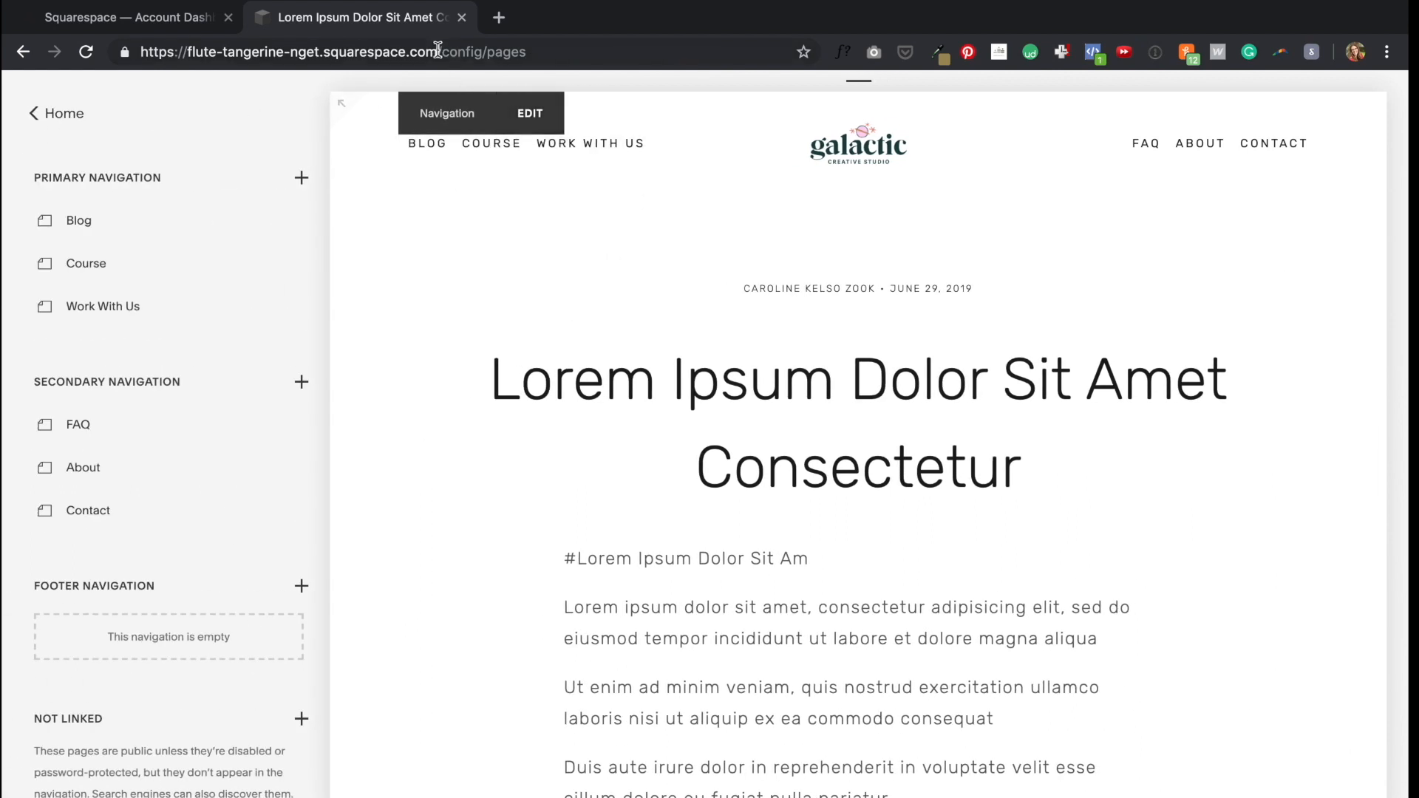
{"action": "left_click_drag", "start_coordinate": [444, 52], "coordinate": [908, 62]}
{"action": "type", "text": "articles"}
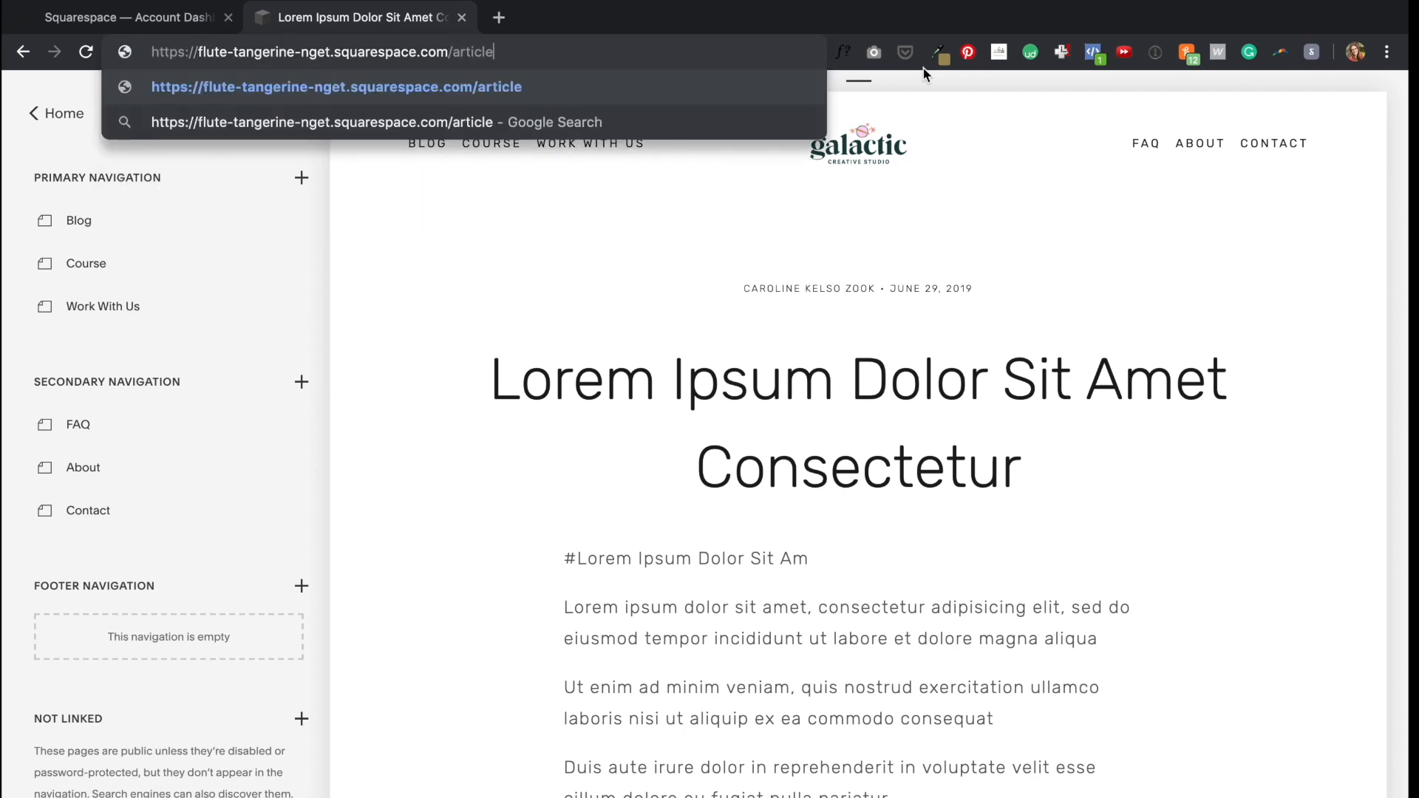
{"action": "key", "text": "Return"}
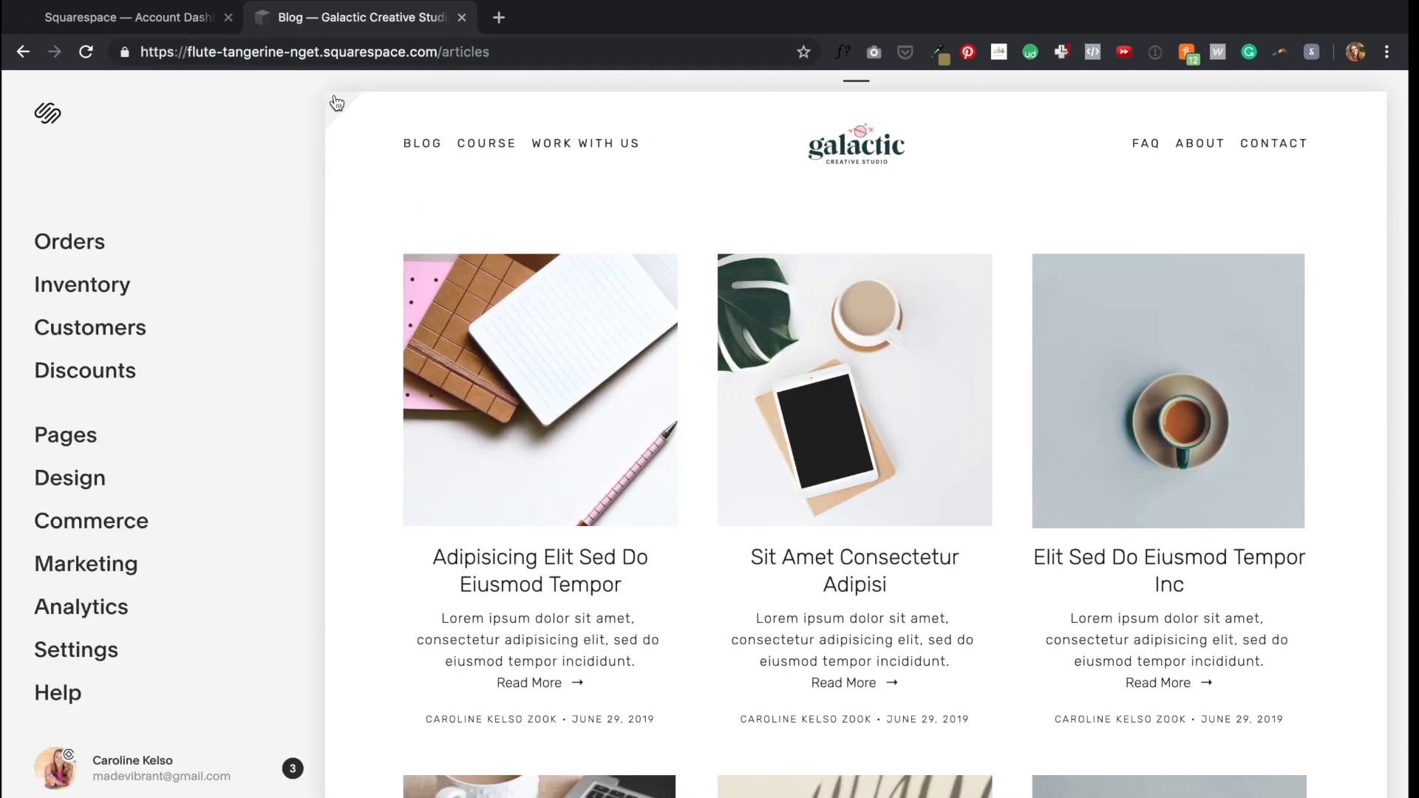
{"action": "left_click", "coordinate": [337, 103]}
{"action": "scroll", "coordinate": [816, 231], "scroll_direction": "down", "scroll_amount": 8}
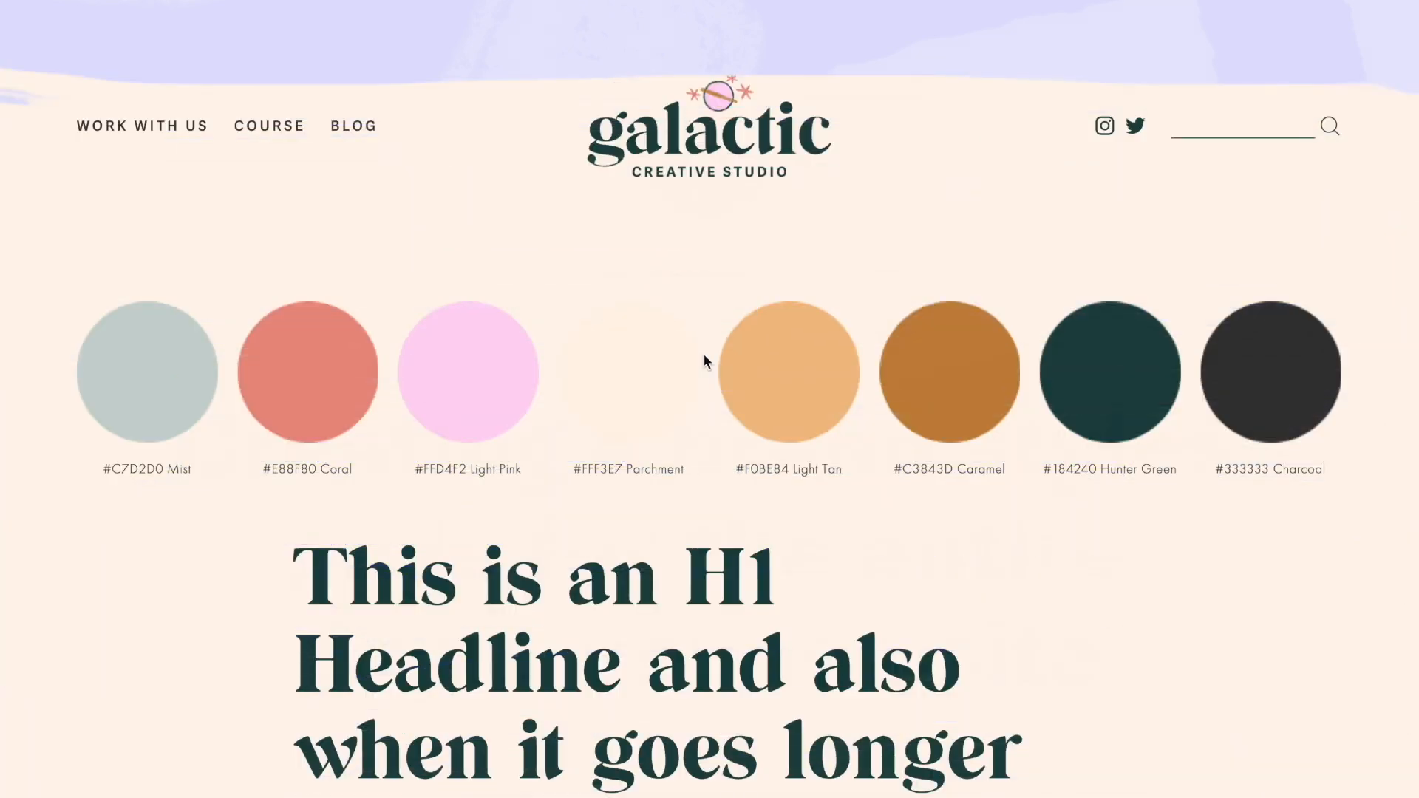
Step: Examine the style guide page's headline and paragraph styles, section colours and image block layouts
{"action": "scroll", "coordinate": [954, 139], "scroll_direction": "down", "scroll_amount": 10}
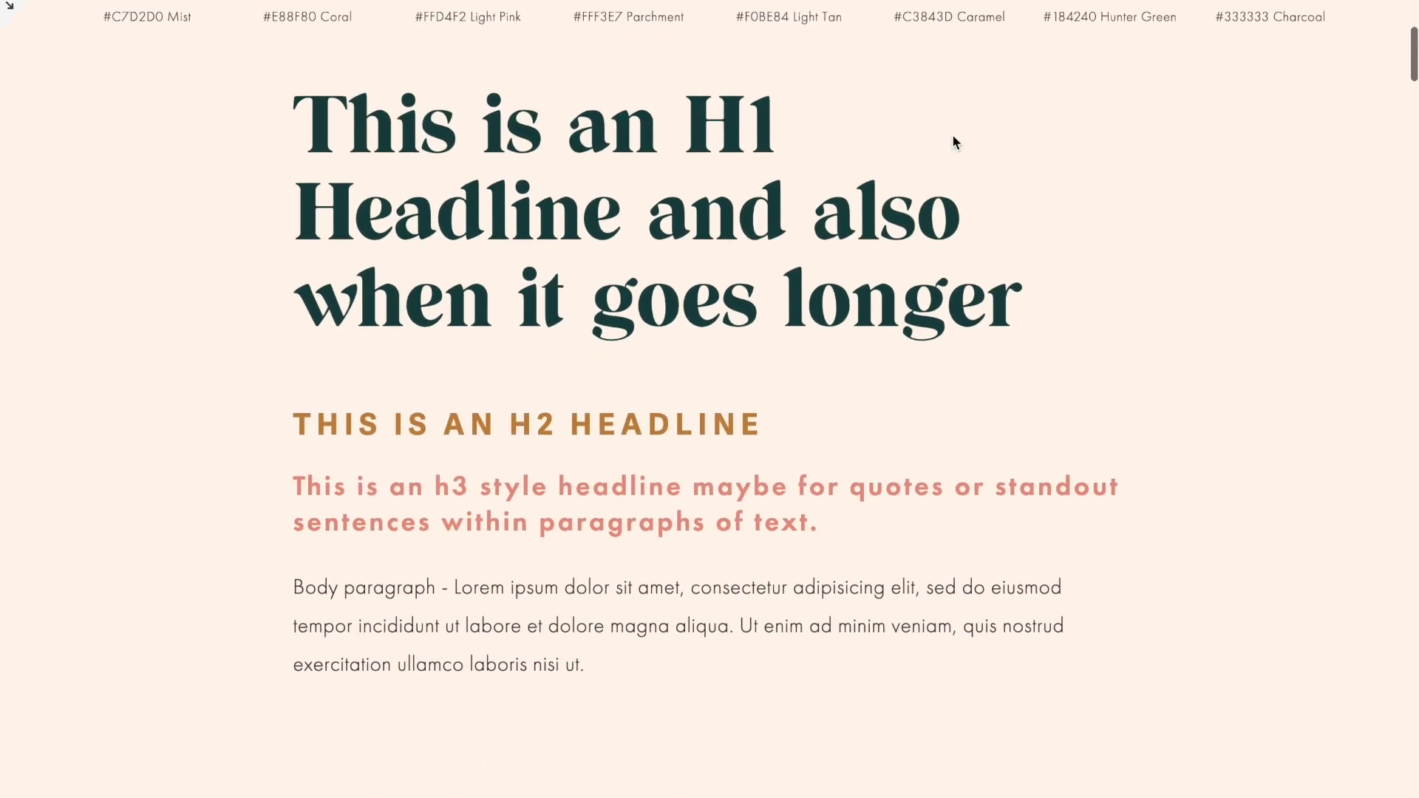
{"action": "scroll", "coordinate": [952, 137], "scroll_direction": "down", "scroll_amount": 15}
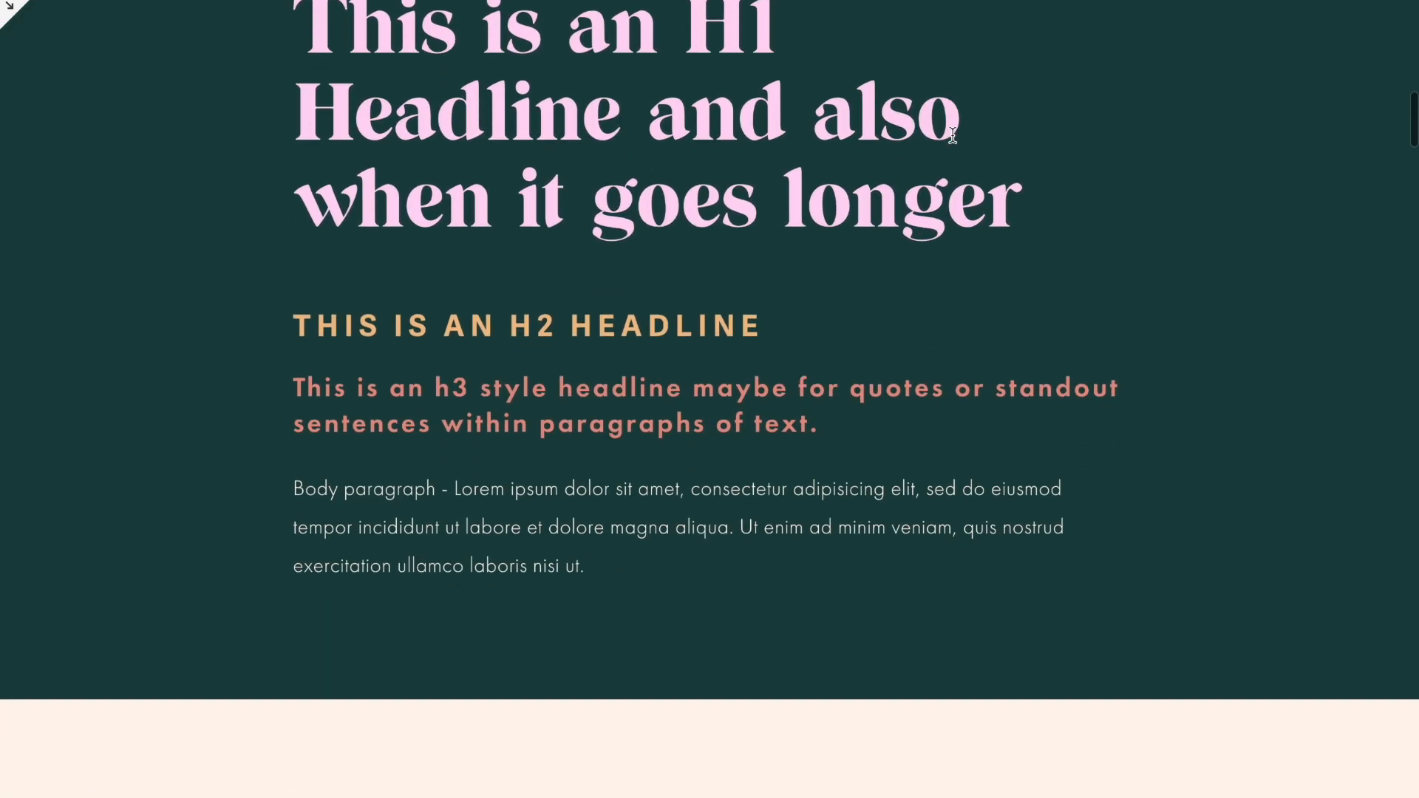
{"action": "scroll", "coordinate": [954, 148], "scroll_direction": "down", "scroll_amount": 10}
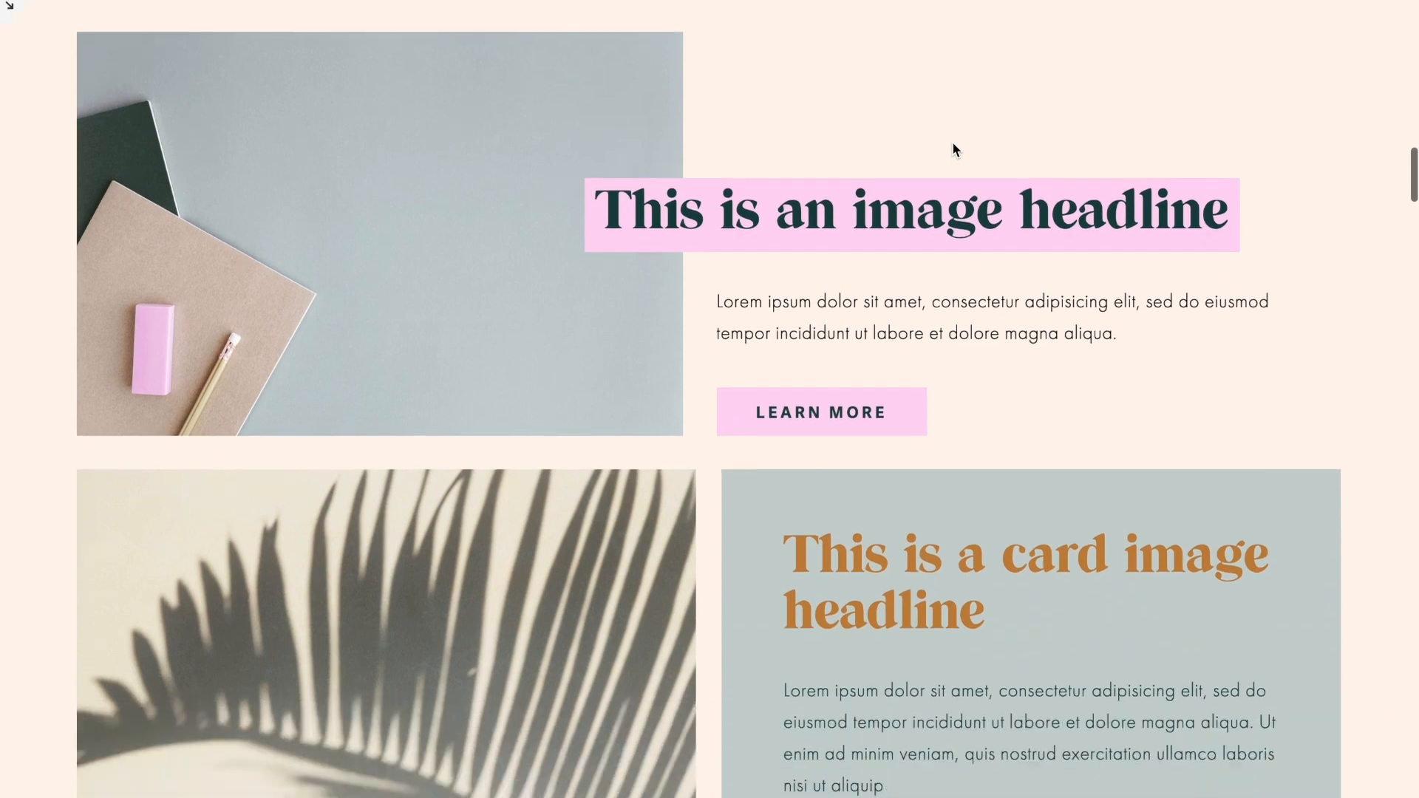
{"action": "scroll", "coordinate": [953, 143], "scroll_direction": "down", "scroll_amount": 12}
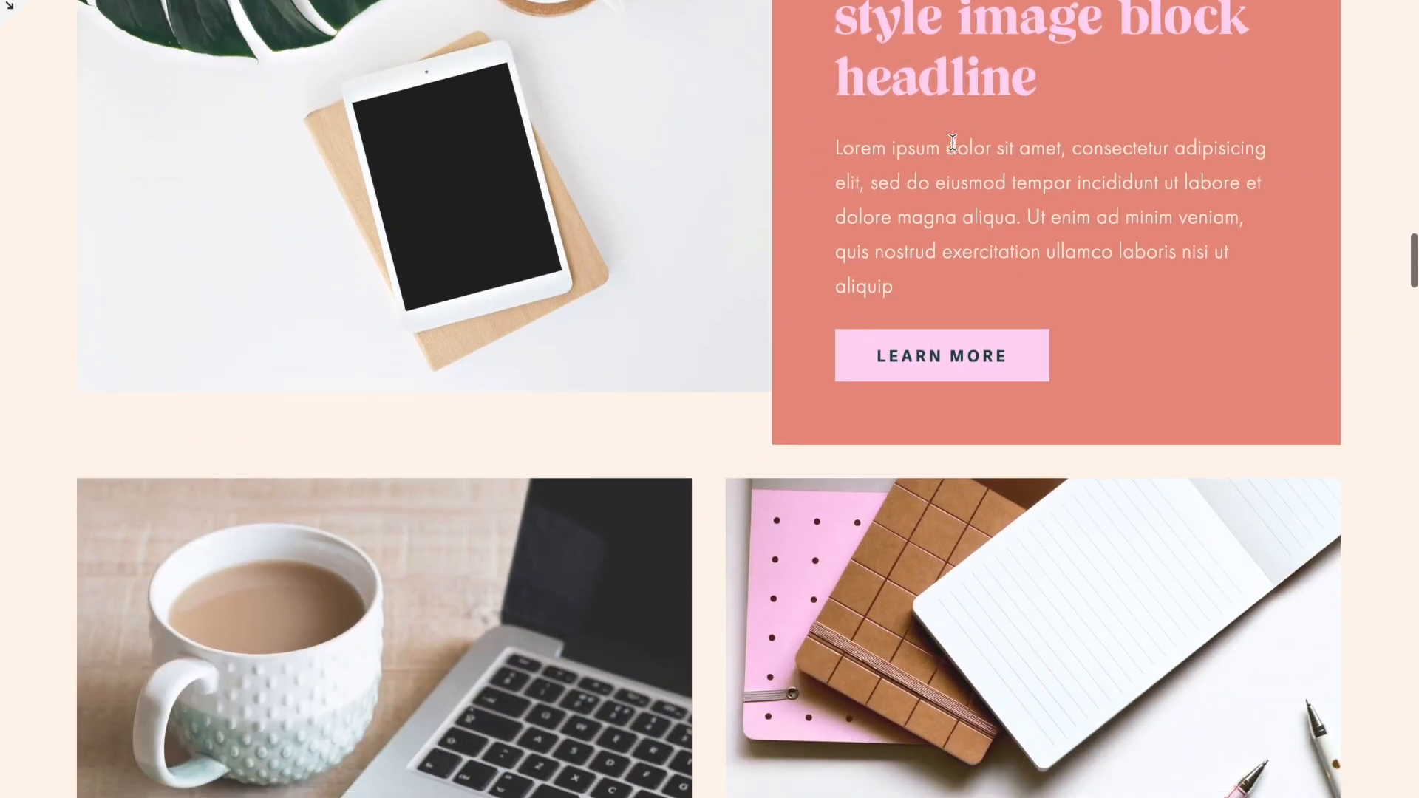
Step: Examine the style guide page's stacked image cards, poster image block, featured post carousel and post summary list
{"action": "scroll", "coordinate": [953, 142], "scroll_direction": "down", "scroll_amount": 16}
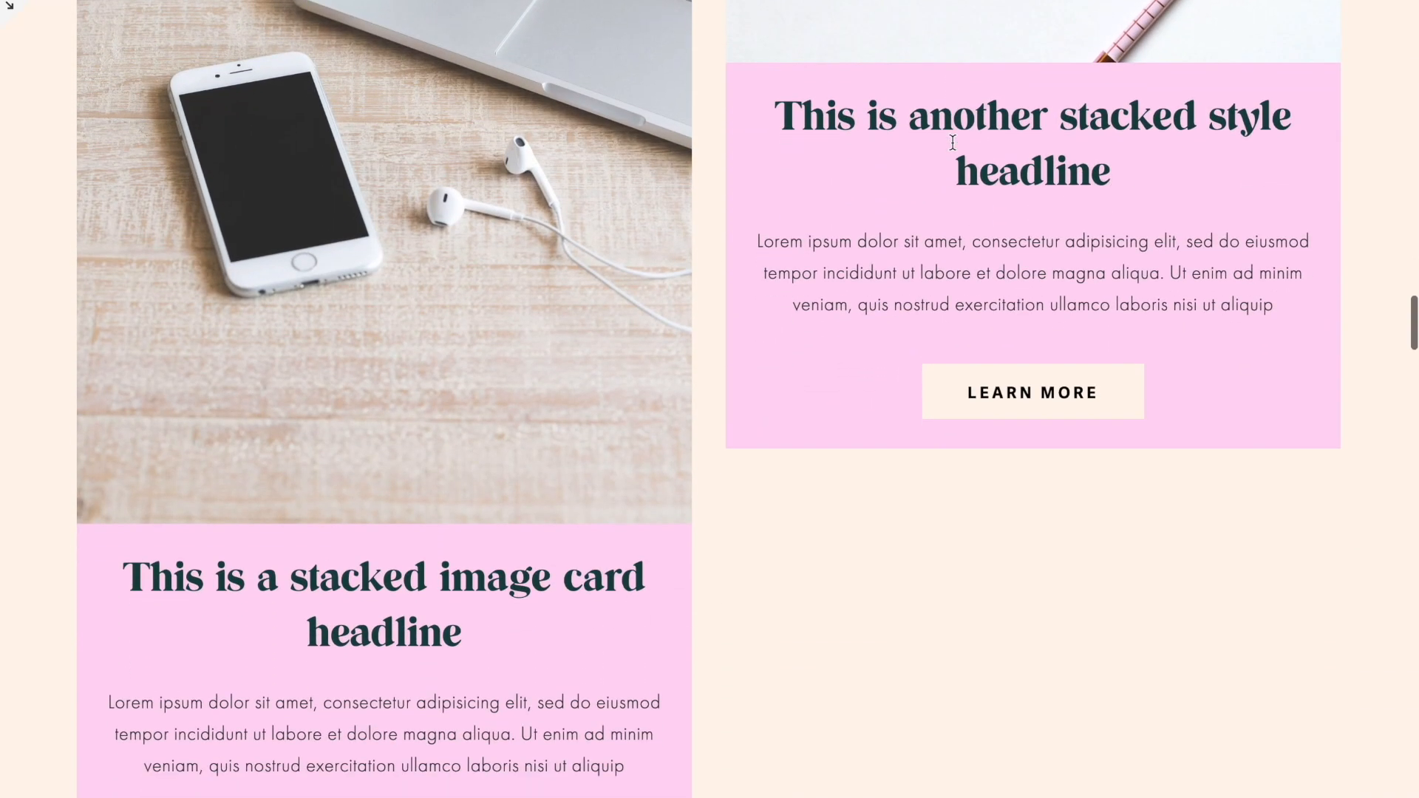
{"action": "scroll", "coordinate": [953, 141], "scroll_direction": "down", "scroll_amount": 12}
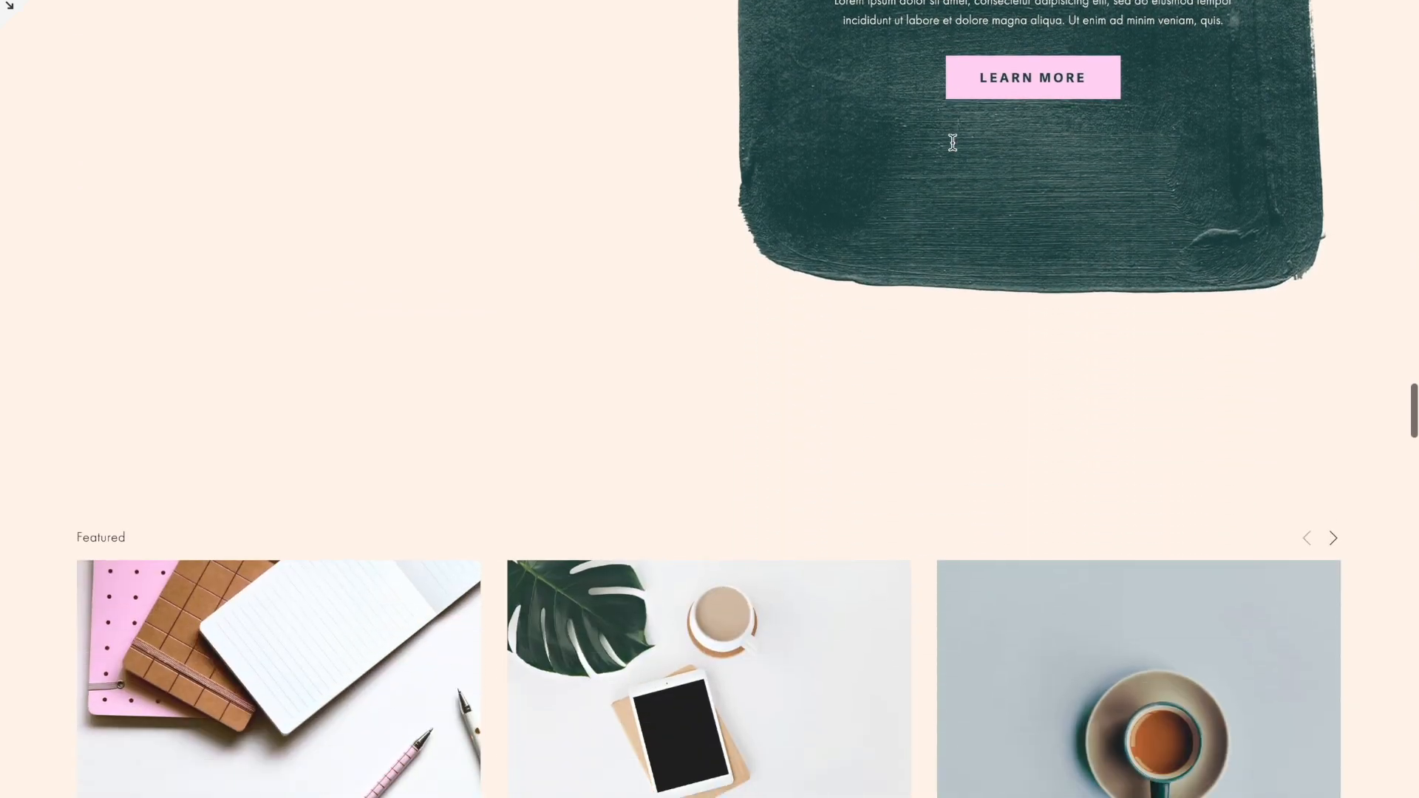
{"action": "scroll", "coordinate": [953, 142], "scroll_direction": "down", "scroll_amount": 13}
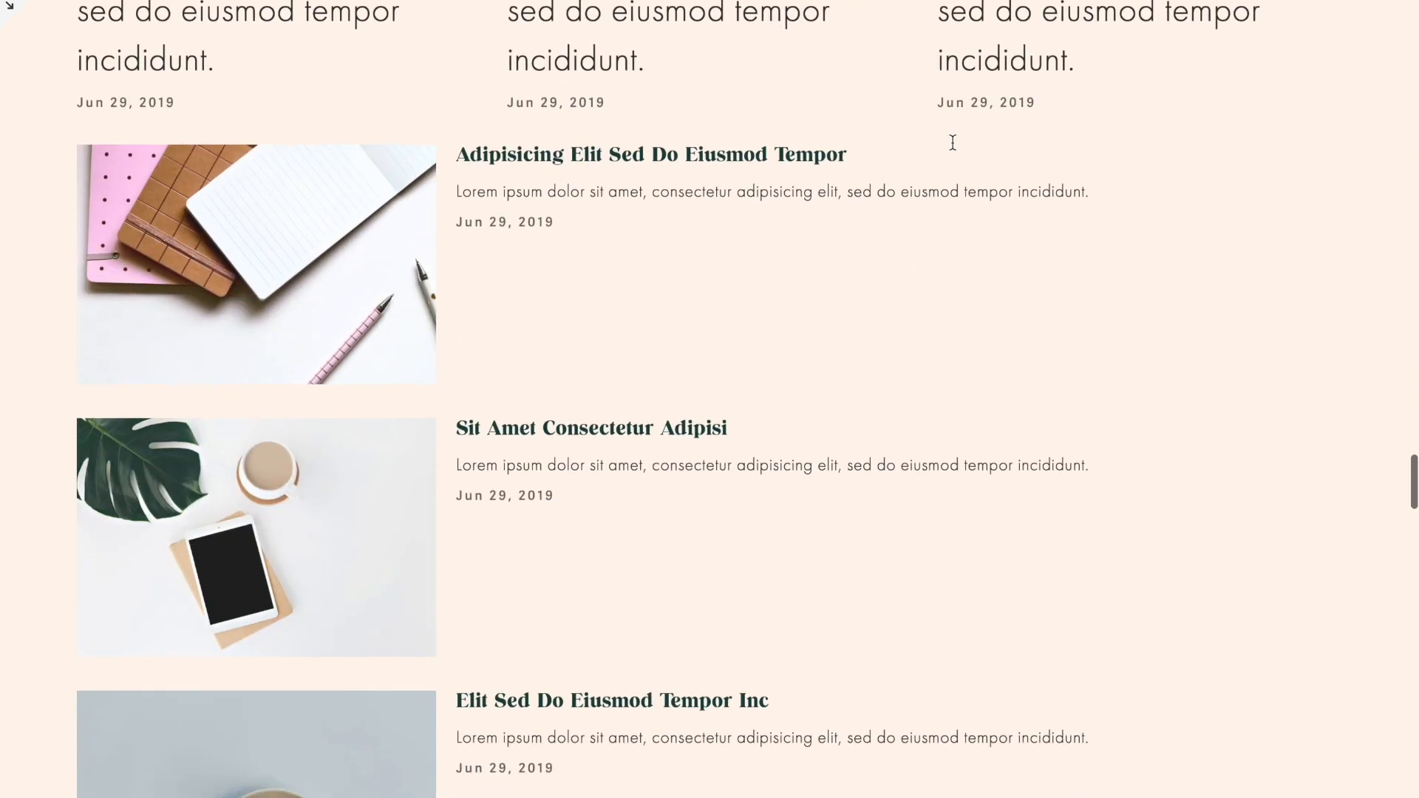
{"action": "scroll", "coordinate": [952, 148], "scroll_direction": "down", "scroll_amount": 11}
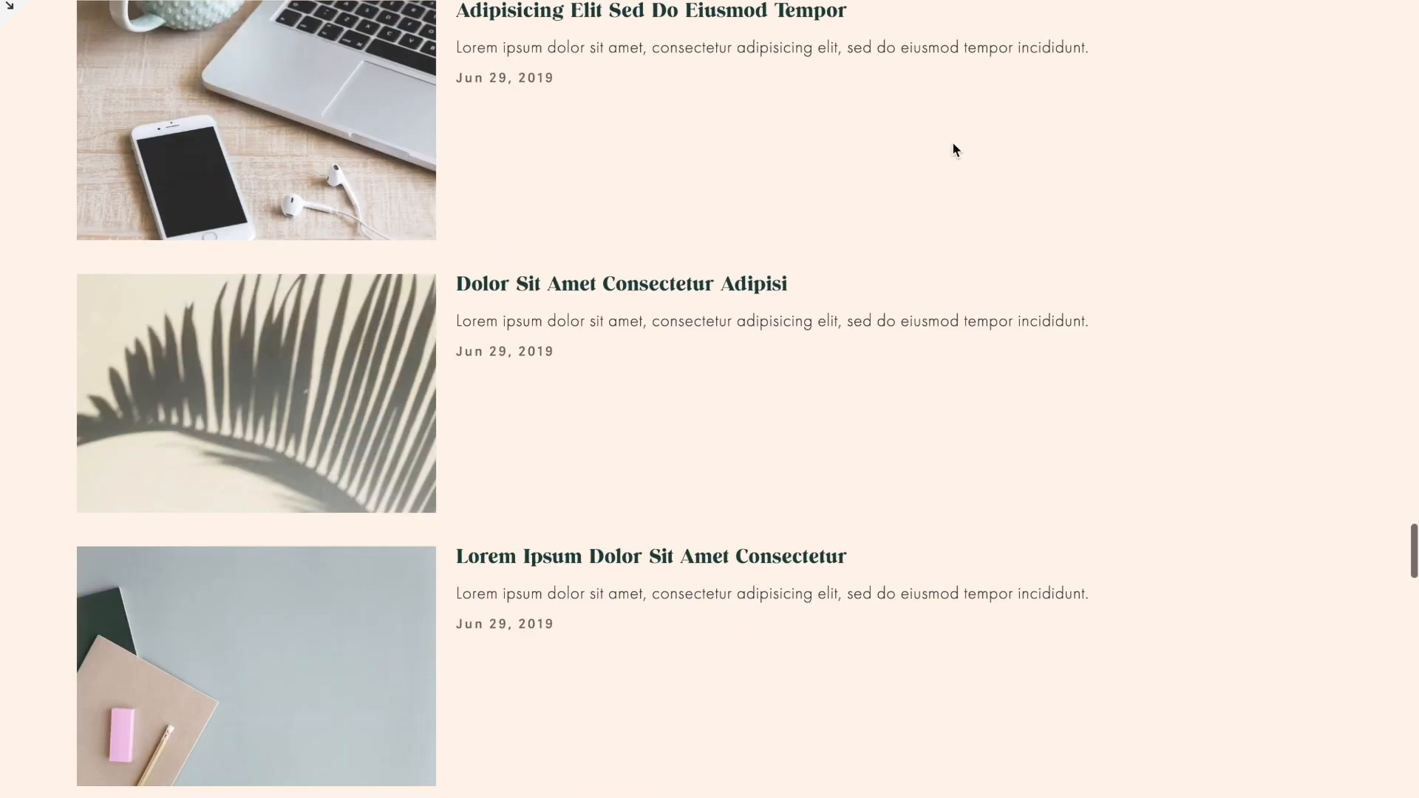
{"action": "scroll", "coordinate": [952, 148], "scroll_direction": "up", "scroll_amount": 2}
{"action": "scroll", "coordinate": [952, 148], "scroll_direction": "up", "scroll_amount": 14}
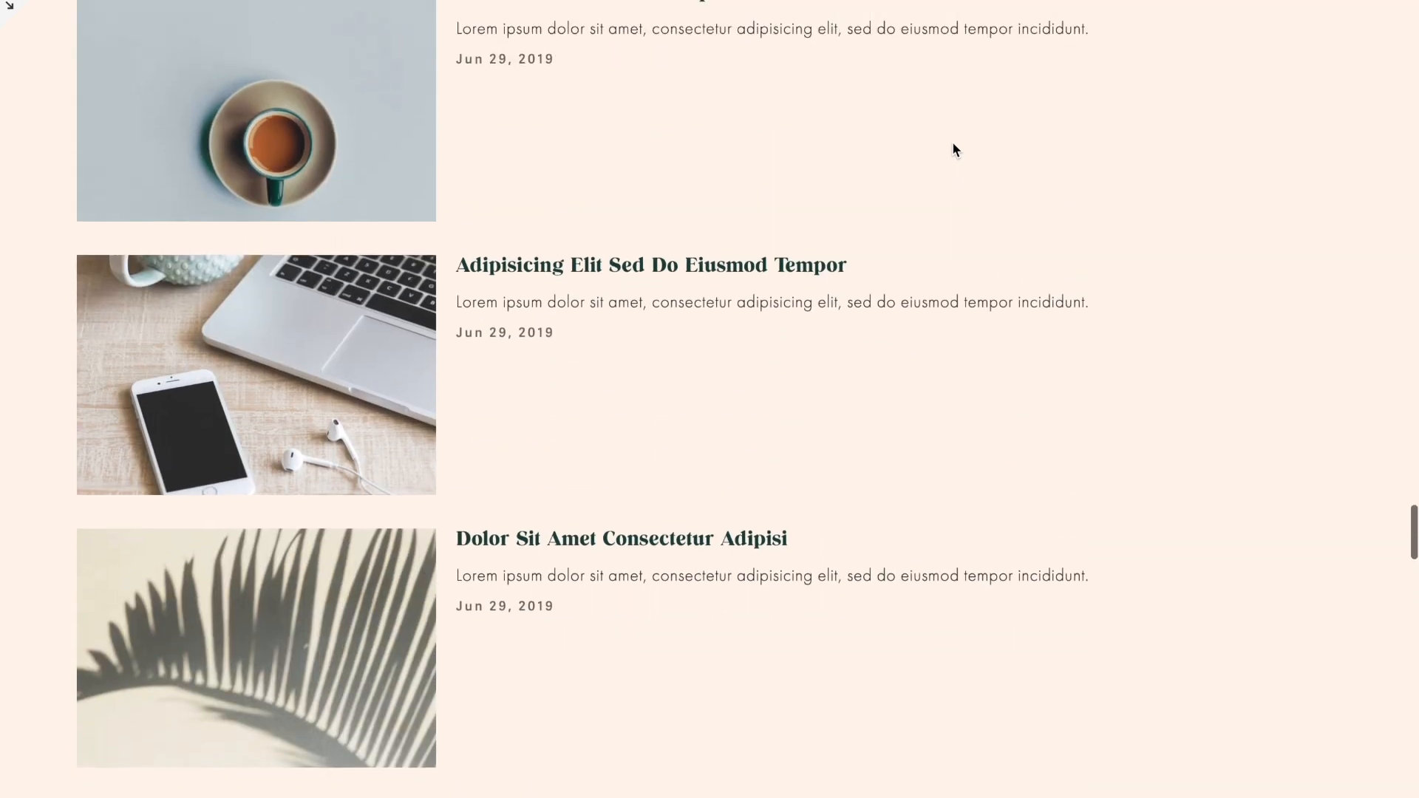
{"action": "scroll", "coordinate": [953, 145], "scroll_direction": "up", "scroll_amount": 11}
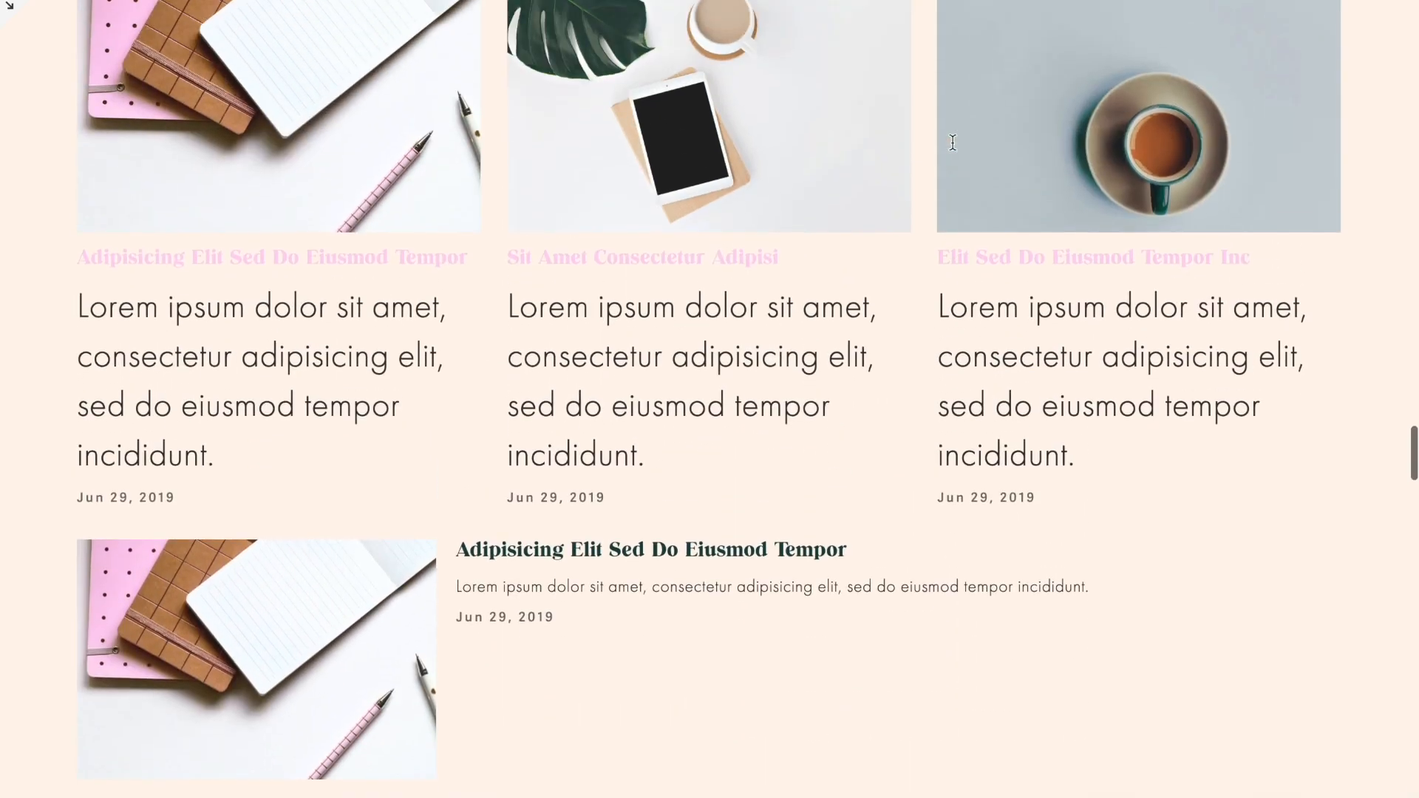
{"action": "scroll", "coordinate": [953, 142], "scroll_direction": "up", "scroll_amount": 16}
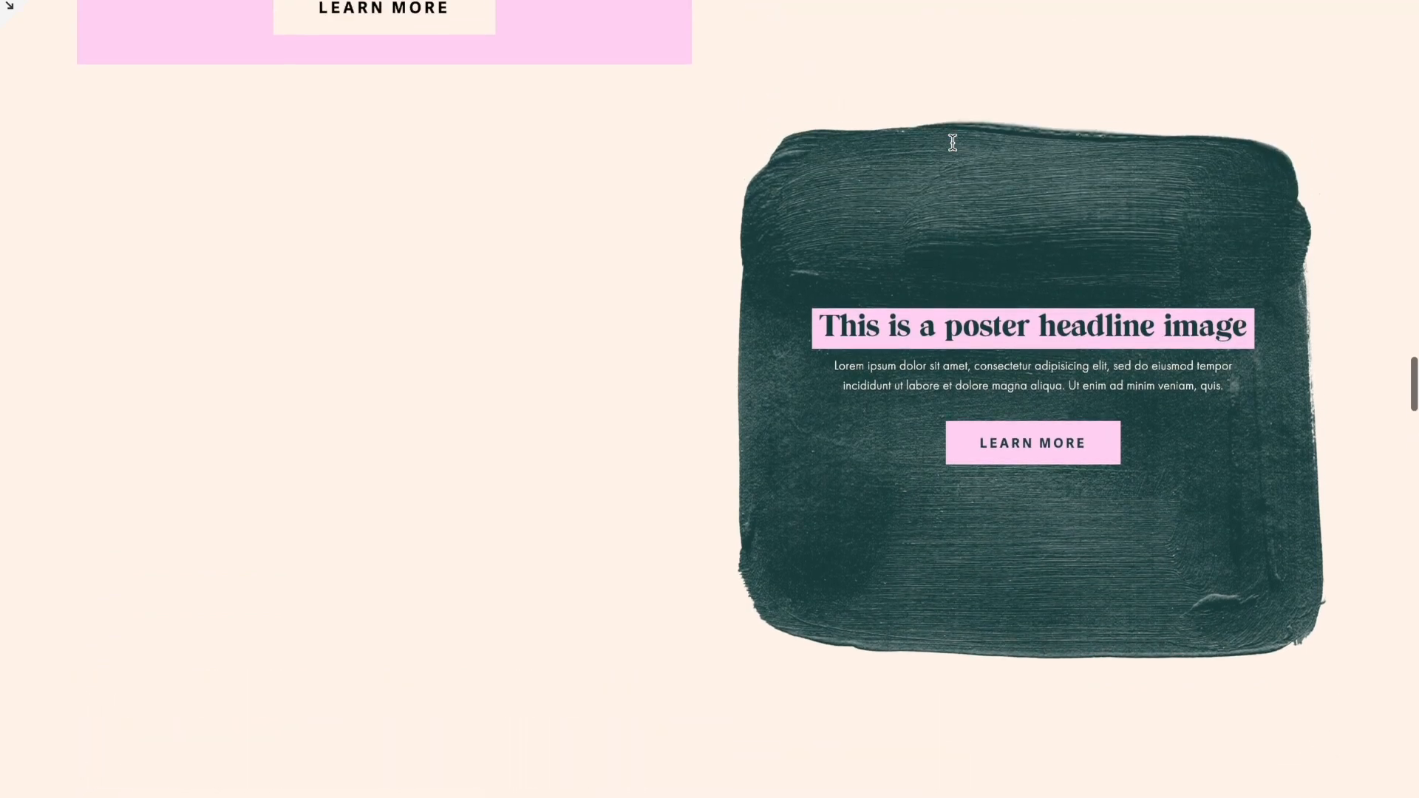
{"action": "scroll", "coordinate": [953, 142], "scroll_direction": "up", "scroll_amount": 13}
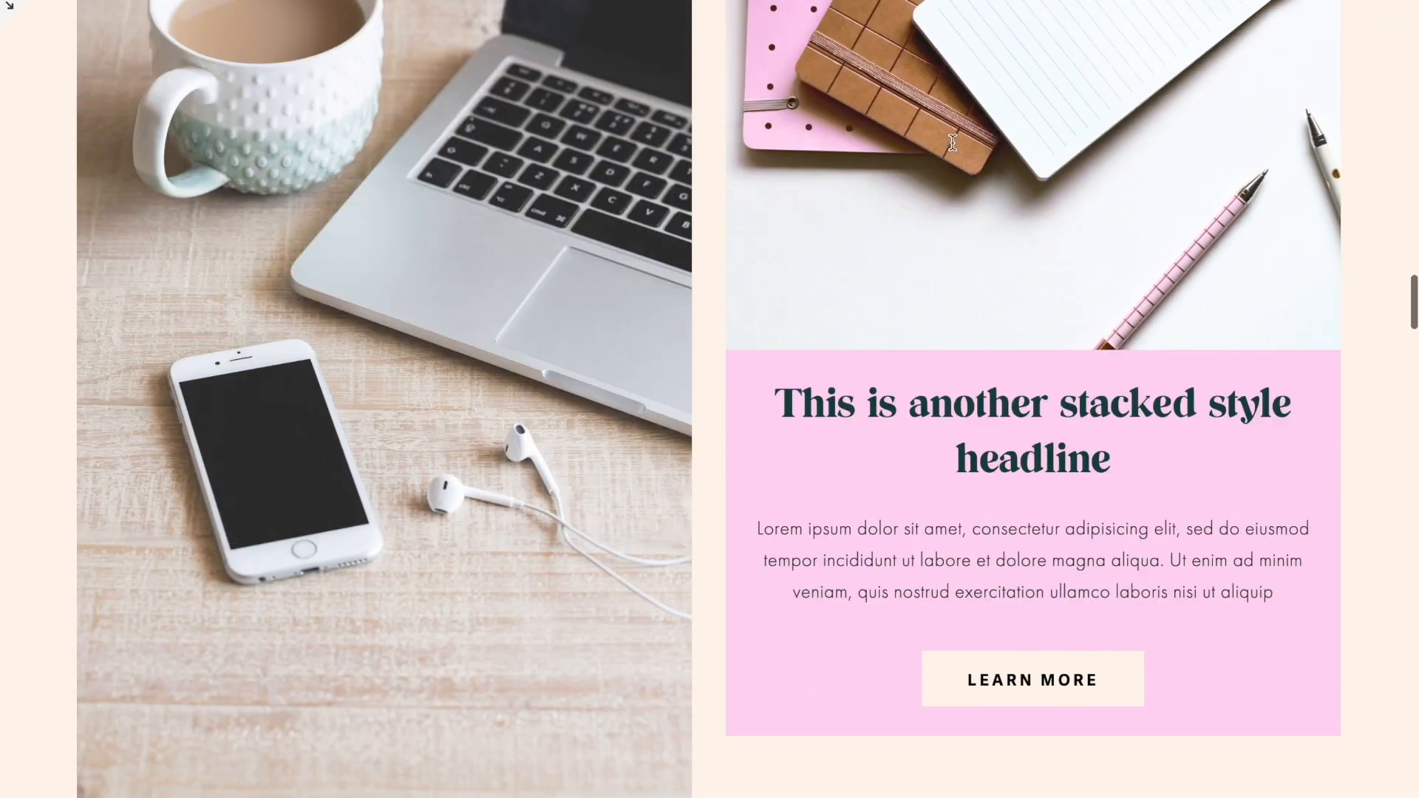
{"action": "scroll", "coordinate": [953, 142], "scroll_direction": "up", "scroll_amount": 12}
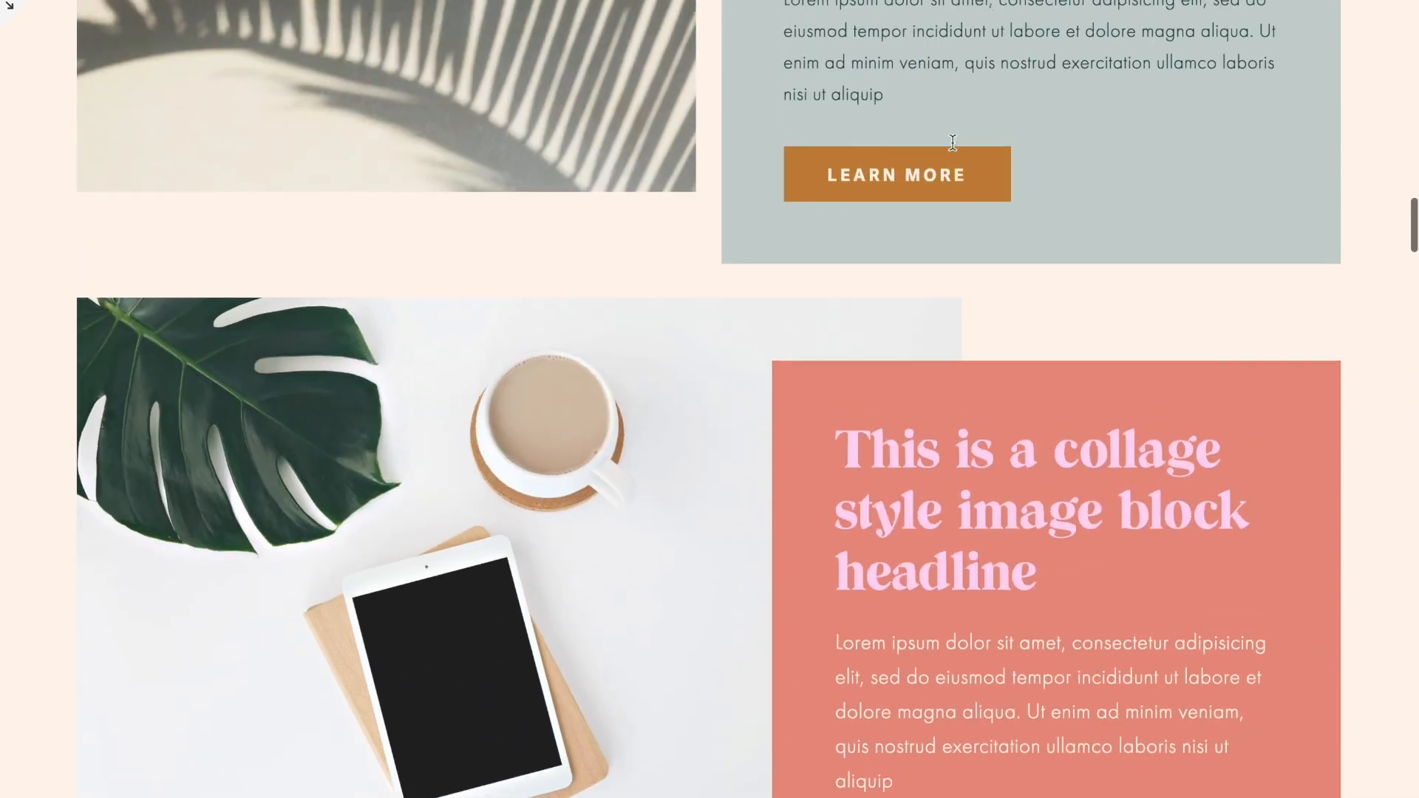
{"action": "scroll", "coordinate": [952, 144], "scroll_direction": "up", "scroll_amount": 15}
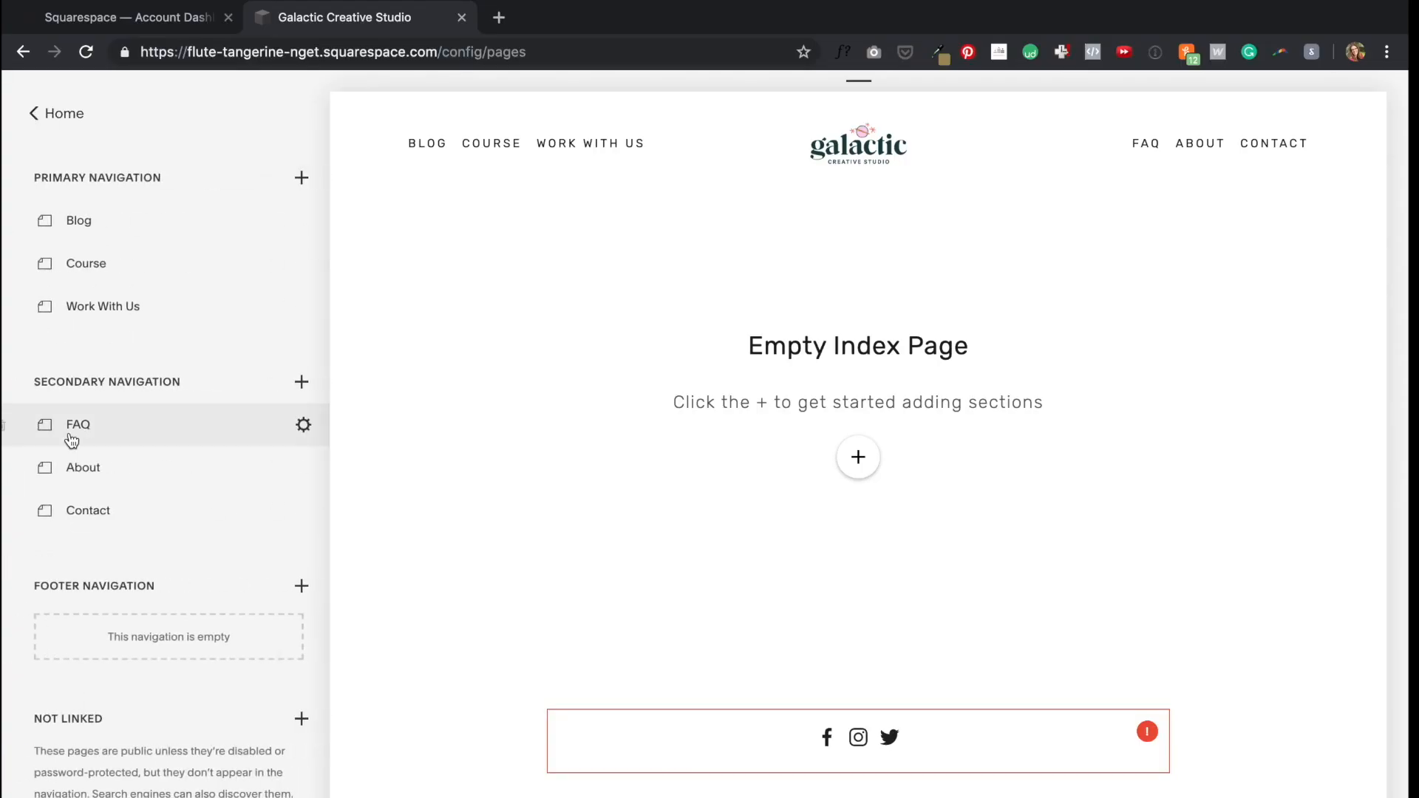
Step: Create a blank page named "Brand Styles" among the unlinked pages
{"action": "scroll", "coordinate": [30, 440], "scroll_direction": "down", "scroll_amount": 5}
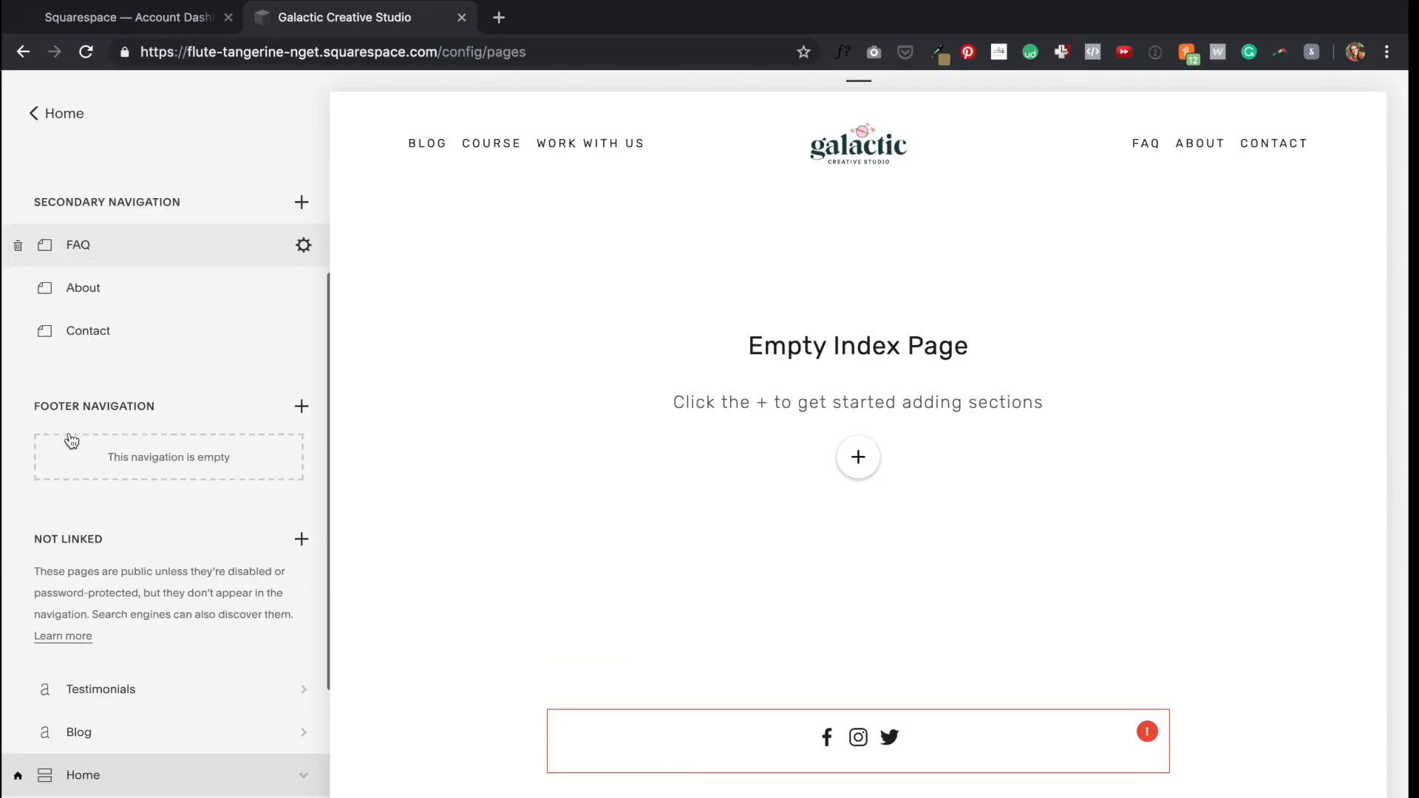
{"action": "left_click", "coordinate": [302, 344]}
{"action": "left_click", "coordinate": [381, 294]}
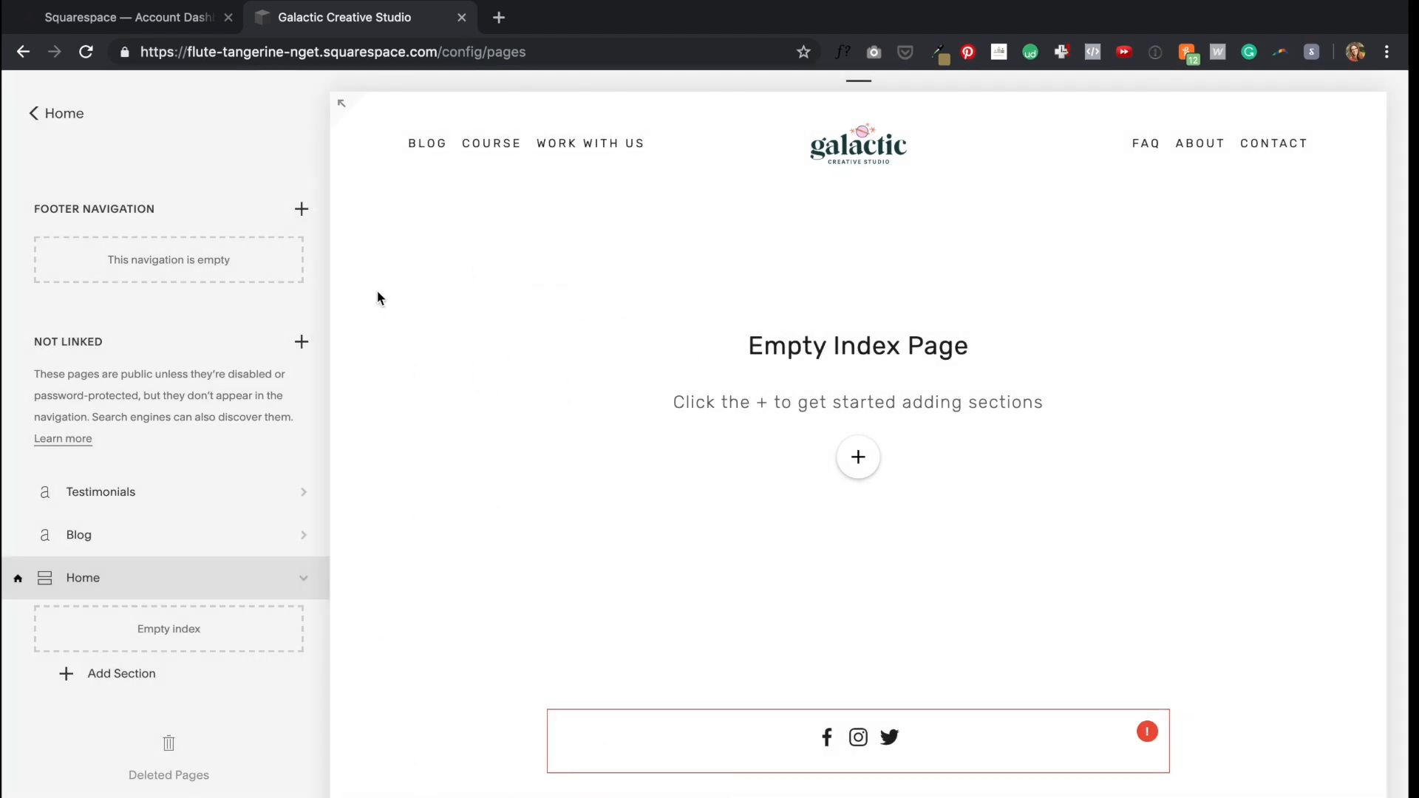
{"action": "type", "text": "Brand Styles"}
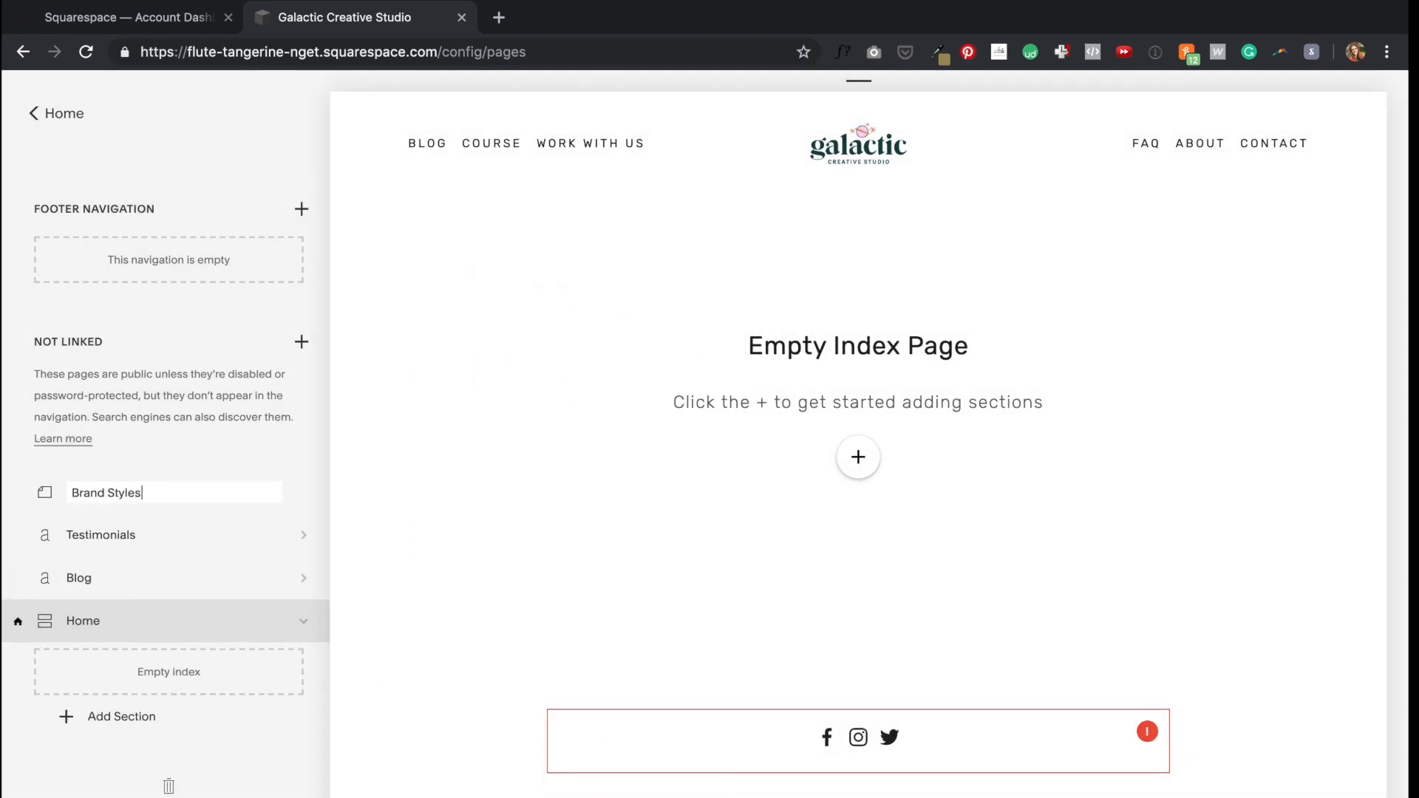
{"action": "key", "text": "Return"}
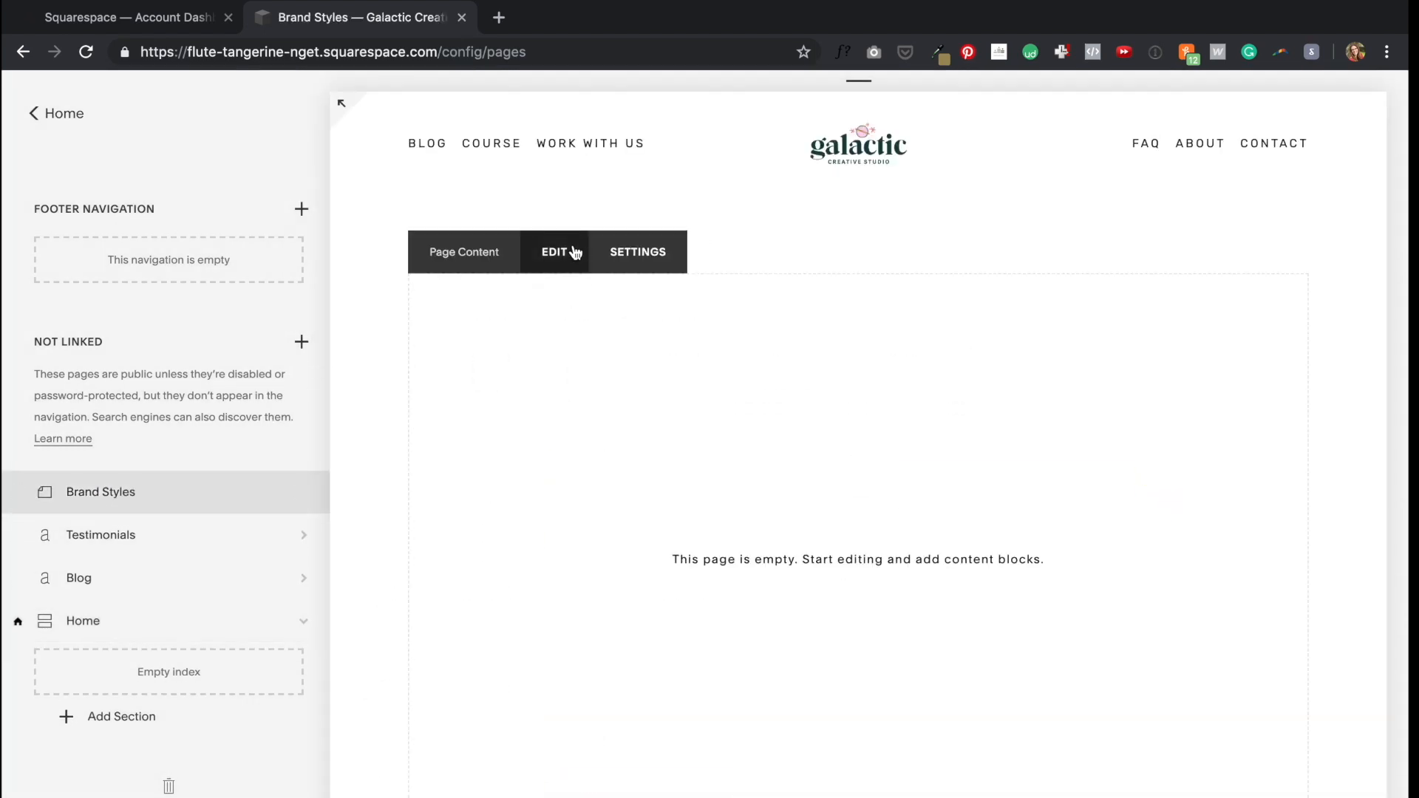
Step: Edit the Brand Styles page and add a text block reading "h1 Headline" formatted as Heading 1
{"action": "left_click", "coordinate": [575, 252]}
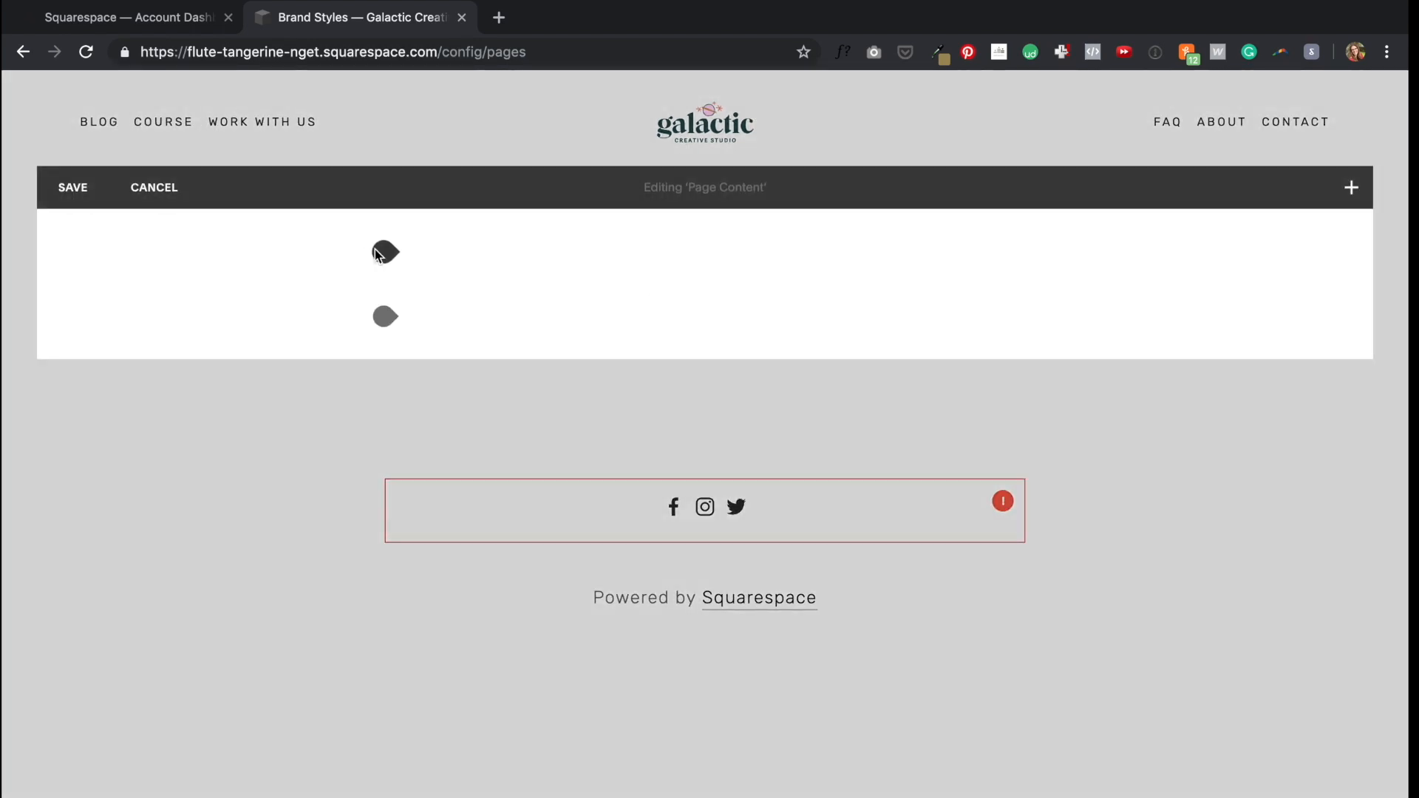
{"action": "left_click", "coordinate": [384, 252]}
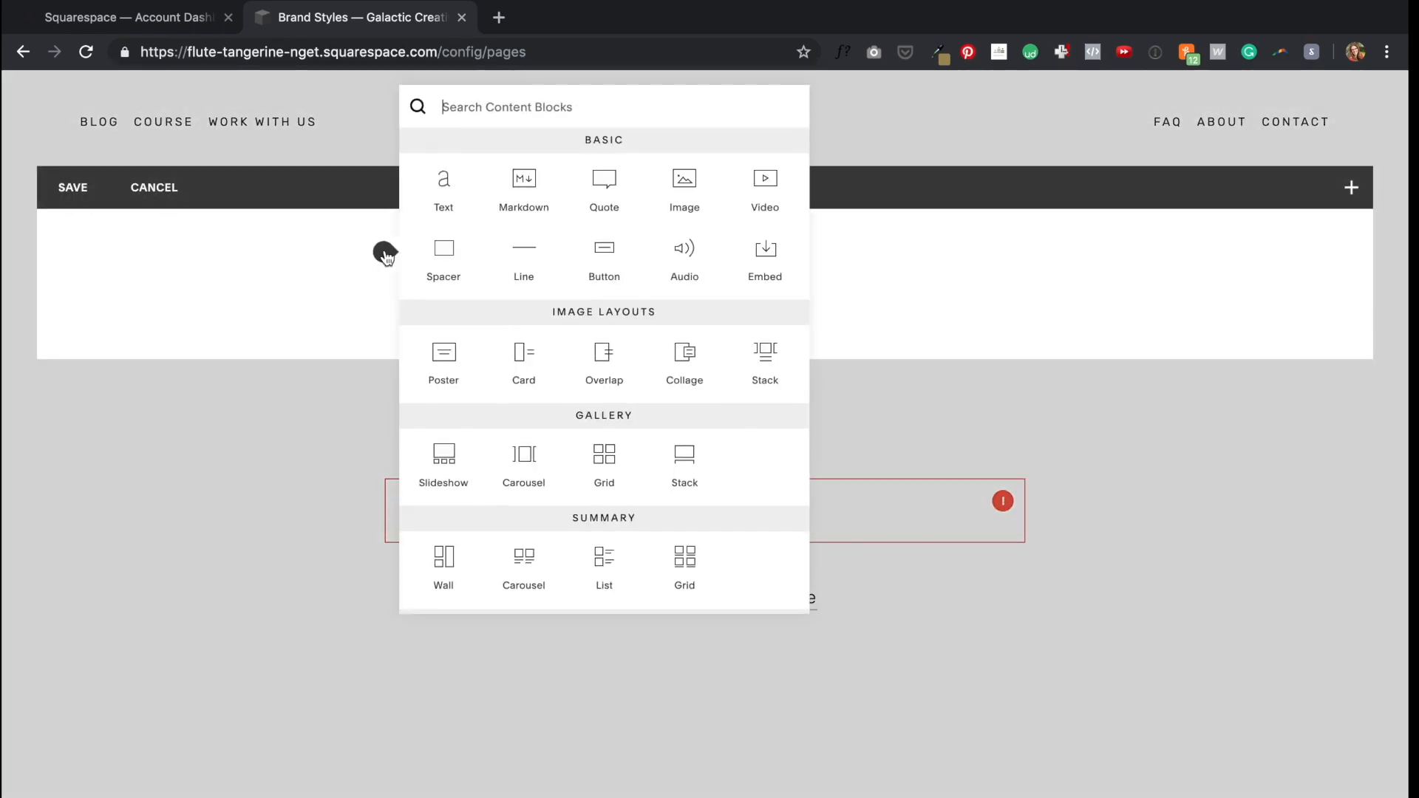
{"action": "left_click", "coordinate": [443, 188]}
{"action": "type", "text": "h1 Headline"}
{"action": "key", "text": "super+a"}
{"action": "left_click", "coordinate": [706, 227]}
{"action": "left_click", "coordinate": [718, 260]}
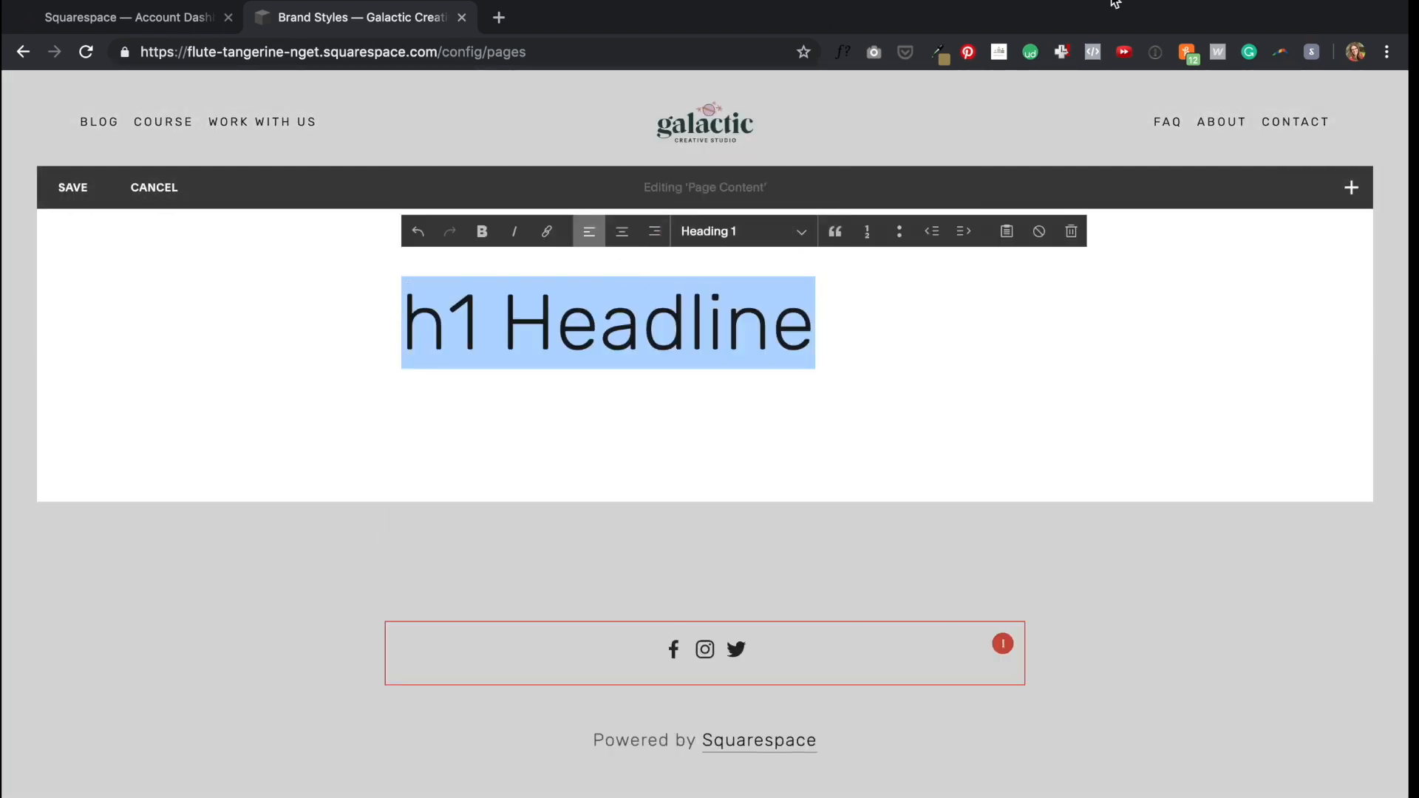
Step: Extend the h1 headline with a dash and the generated placeholder header "#Lorem Ipsum Dolor Sit Amet"
{"action": "mouse_move", "coordinate": [1116, 1]}
{"action": "left_click", "coordinate": [968, 7]}
{"action": "left_click", "coordinate": [763, 167]}
{"action": "left_click", "coordinate": [840, 330]}
{"action": "type", "text": "-"}
{"action": "type", "text": "#Lorem Ipsum Dolor Sit Amet C"}
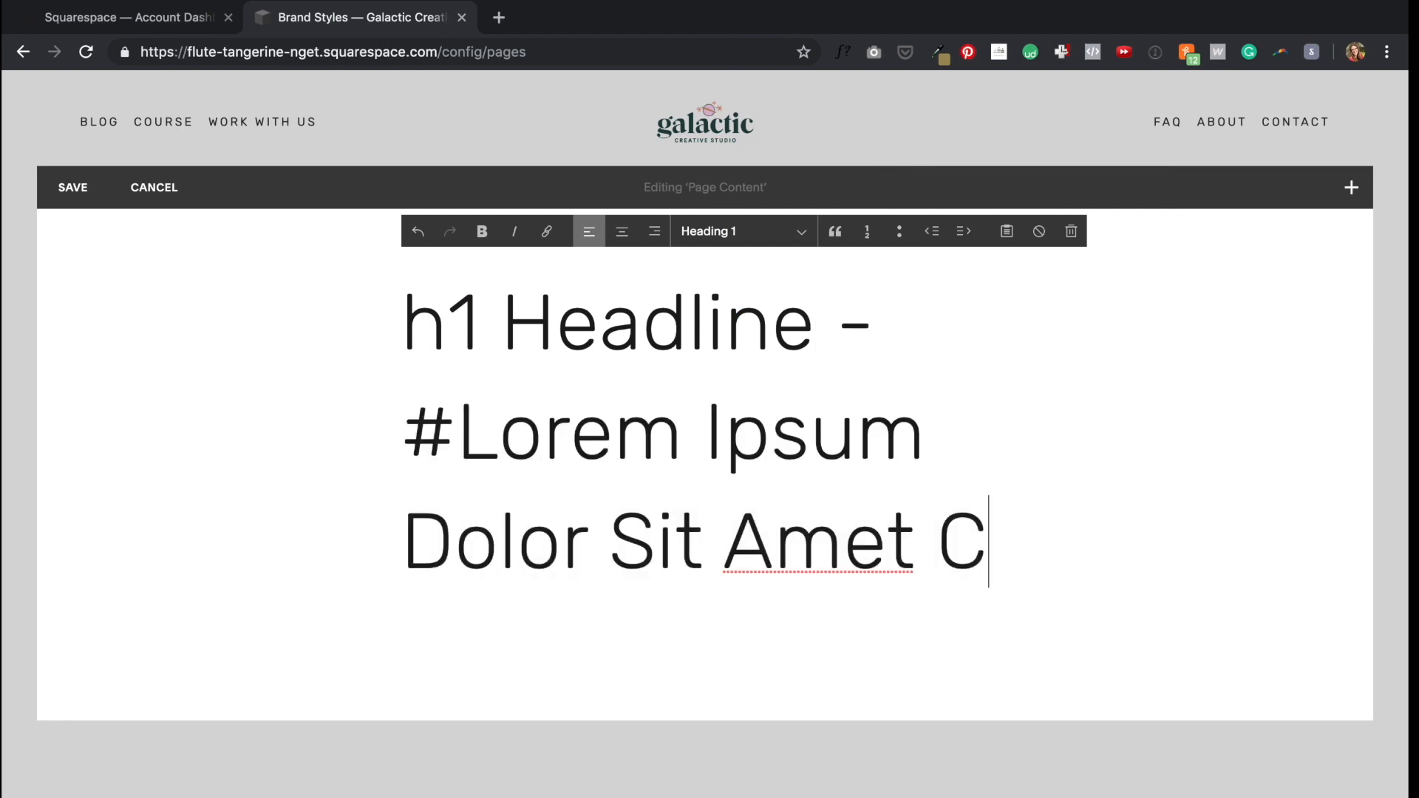
{"action": "key", "text": "BackSpace"}
{"action": "key", "text": "BackSpace"}
Step: Add "h2 headline - #Lorem Ipsum Dolor Sit Amet C" below the h1 headline and format it as Heading 2
{"action": "key", "text": "Return"}
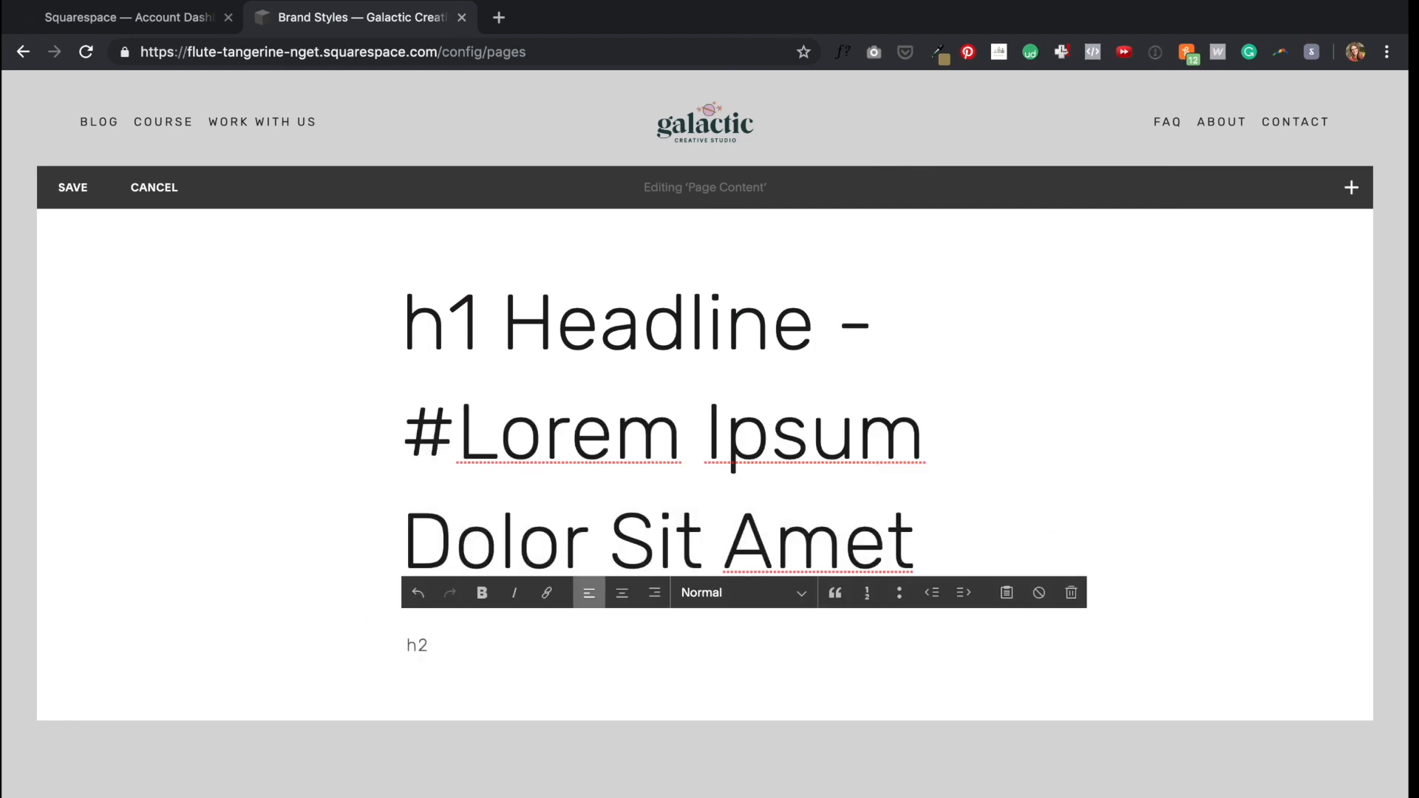
{"action": "type", "text": "#Lorem Ipsum Dolor Sit Amet C"}
{"action": "key", "text": "super+a"}
{"action": "left_click", "coordinate": [771, 598]}
{"action": "left_click", "coordinate": [761, 652]}
{"action": "scroll", "coordinate": [769, 424], "scroll_direction": "down", "scroll_amount": 3}
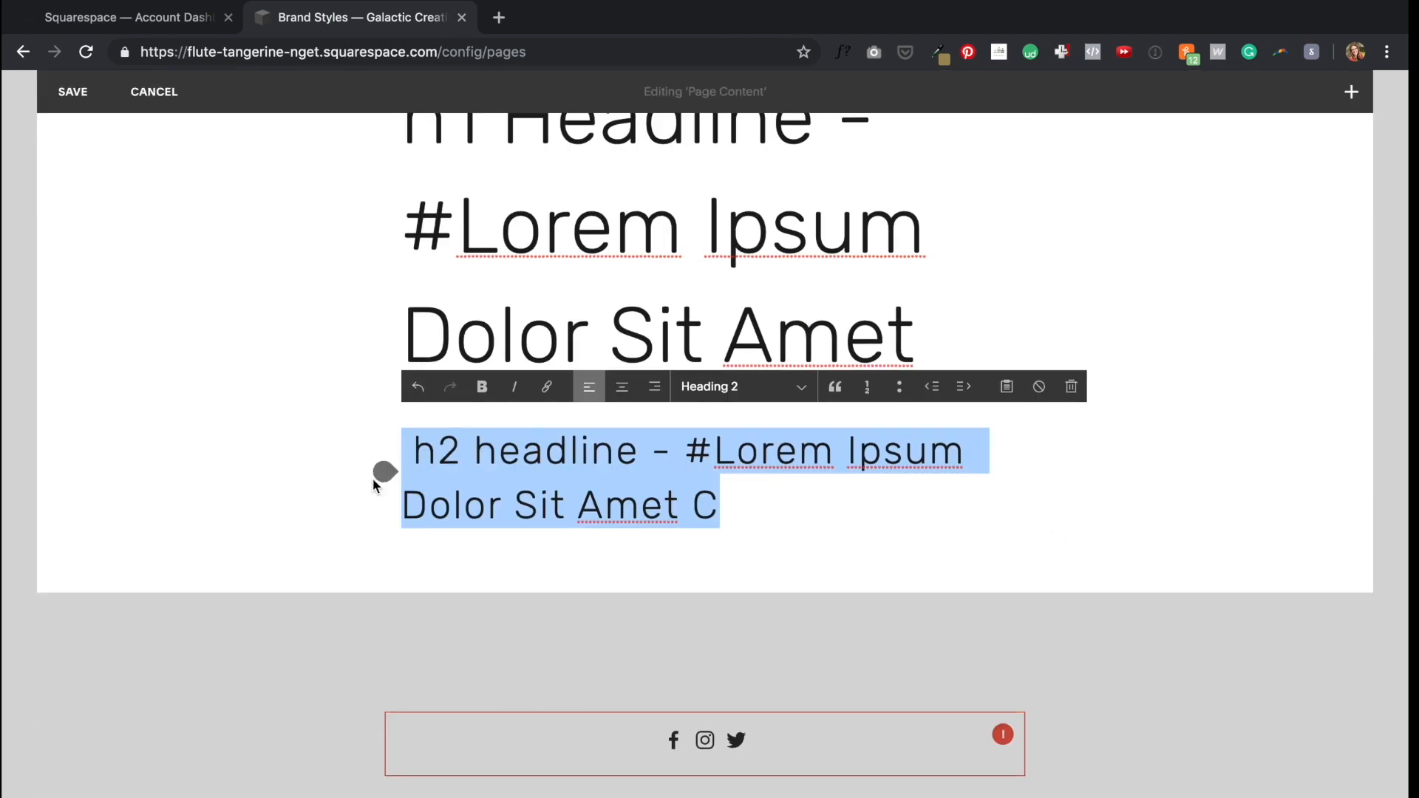
Step: Add a text block reading "h3 headline - #Lorem Ipsum Dolor Sit Amet C" below the h2 headline, formatted as Heading 3
{"action": "left_click", "coordinate": [383, 549]}
{"action": "left_click", "coordinate": [473, 310]}
{"action": "left_click", "coordinate": [518, 601]}
{"action": "type", "text": "h3 headline -"}
{"action": "type", "text": "#Lorem Ipsum Dolor Sit Amet C"}
{"action": "key", "text": "super+a"}
{"action": "left_click", "coordinate": [760, 549]}
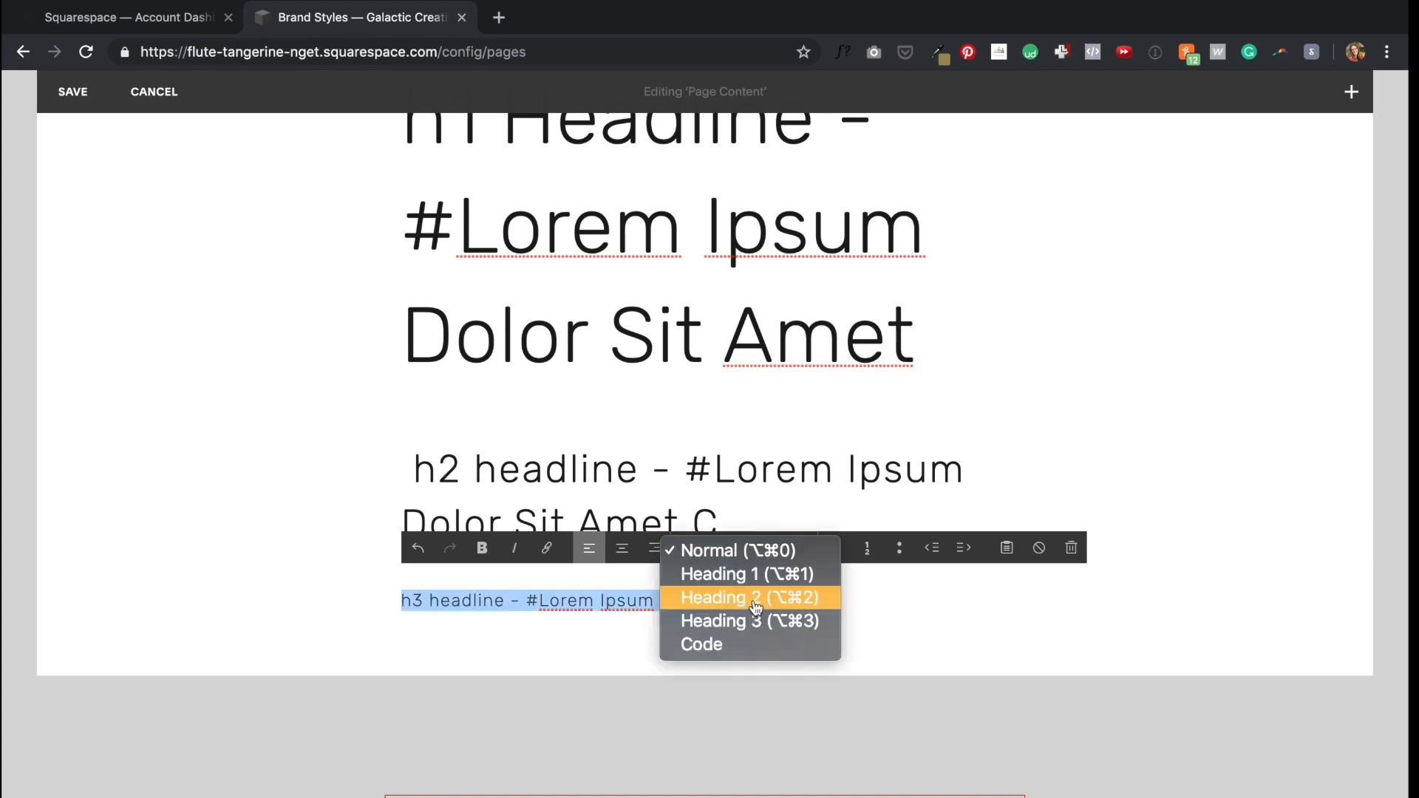
{"action": "left_click", "coordinate": [753, 621]}
Step: Add a normal text block starting "Body paragraph -" followed by a generated lorem ipsum paragraph, and save the page
{"action": "scroll", "coordinate": [732, 404], "scroll_direction": "down", "scroll_amount": 2}
{"action": "left_click", "coordinate": [381, 507]}
{"action": "left_click", "coordinate": [442, 348]}
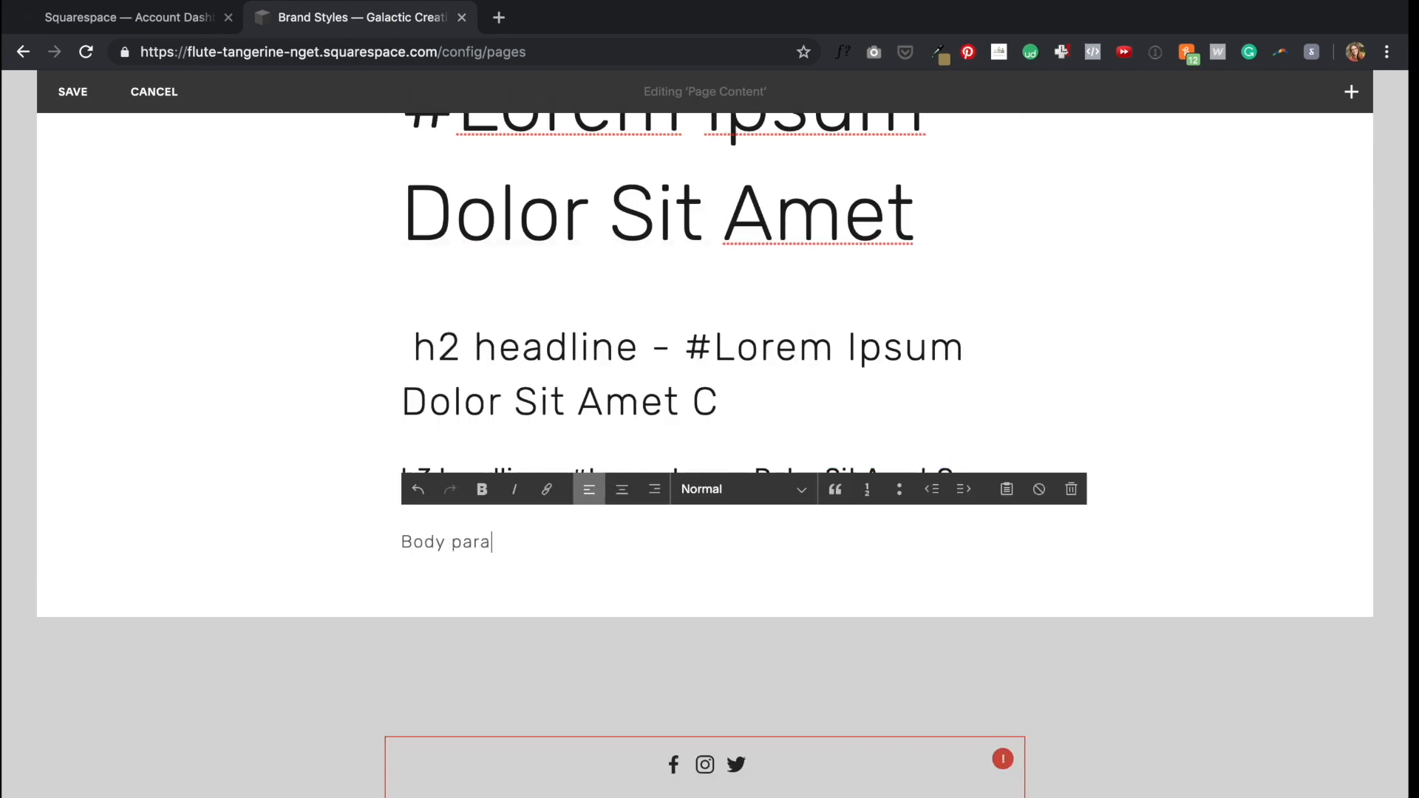
{"action": "type", "text": "Body paragraph -"}
{"action": "left_click", "coordinate": [776, 6]}
{"action": "left_click", "coordinate": [751, 216]}
{"action": "type", "text": "Lorem ipsum dolor sit amet, consectetur adipisicing elit, sed do eiusmod tempor incididunt ut labore et dolore magna aliqua. Ut enim ad minim veniam, quis nostrud exercitation ullamco laboris nisi ut"}
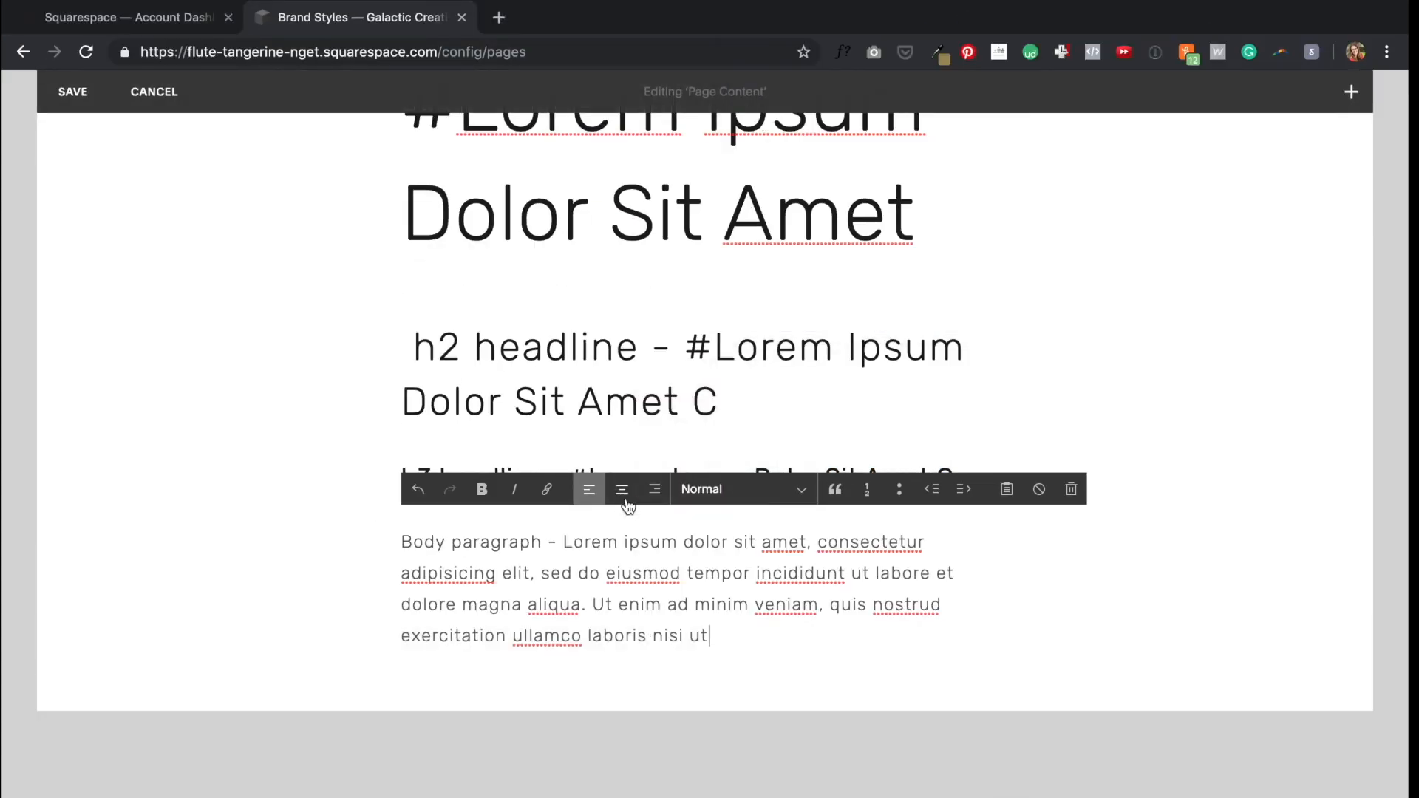
{"action": "left_click", "coordinate": [73, 91]}
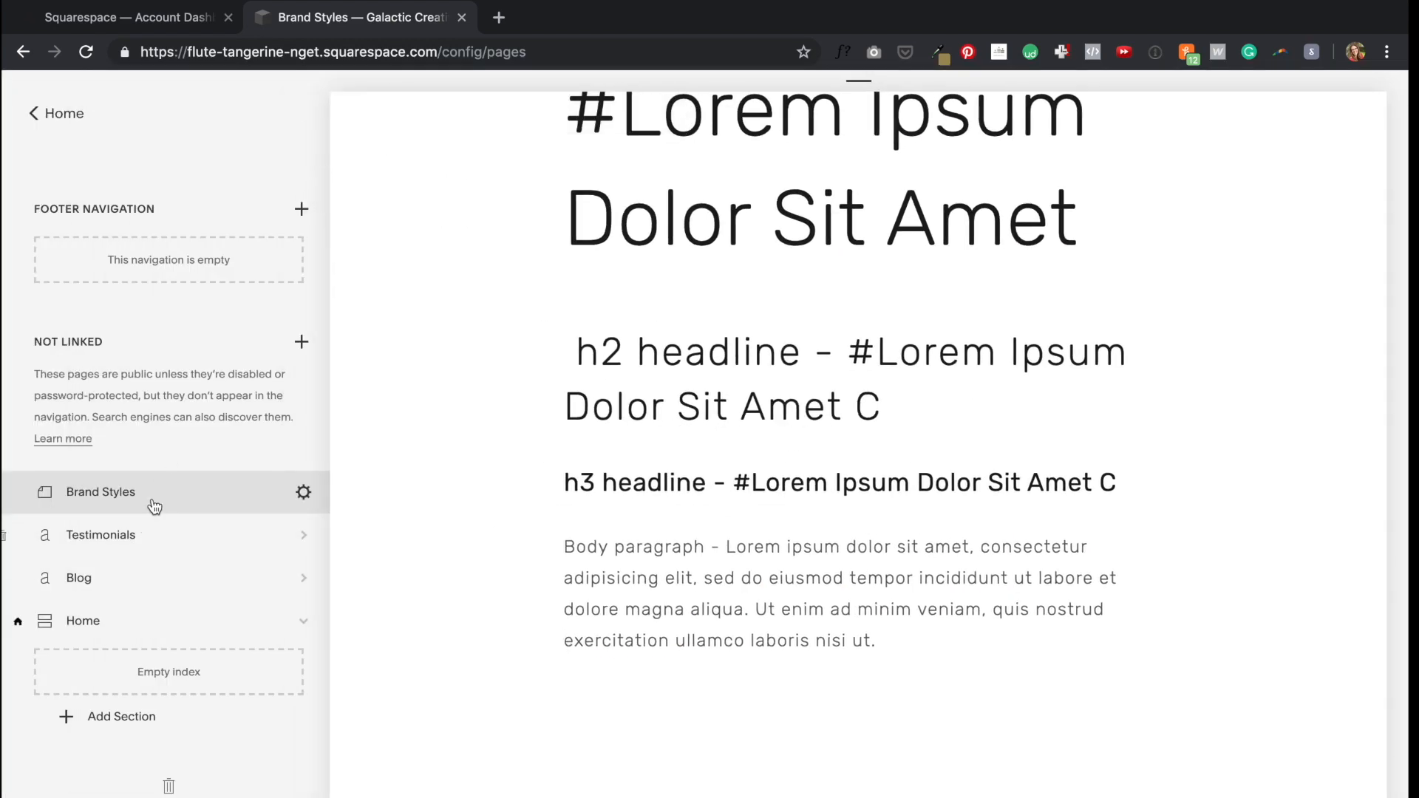
Step: Create an unlinked index page named "Brand Styles" and move the existing Brand Styles page into it as a section
{"action": "left_click", "coordinate": [302, 342]}
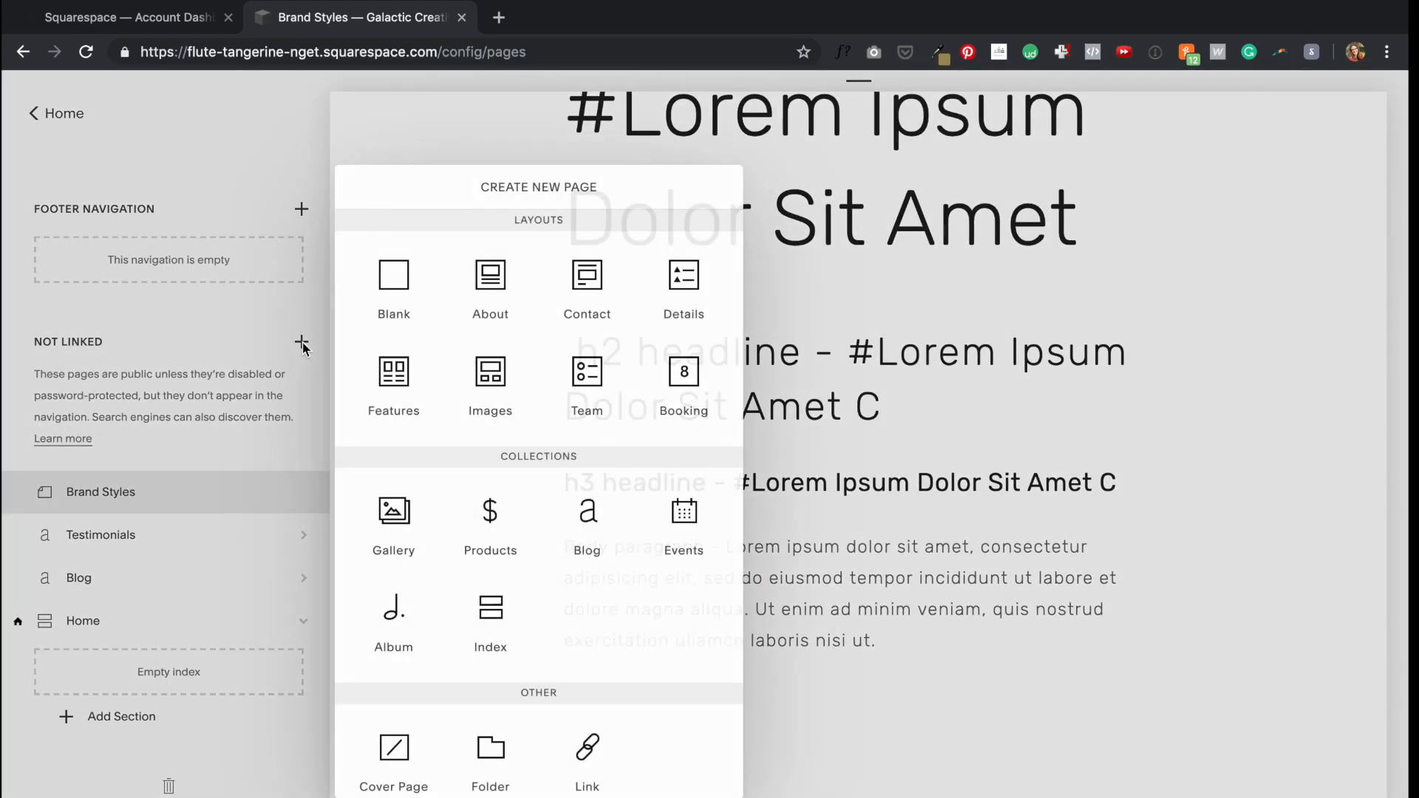
{"action": "left_click", "coordinate": [470, 613]}
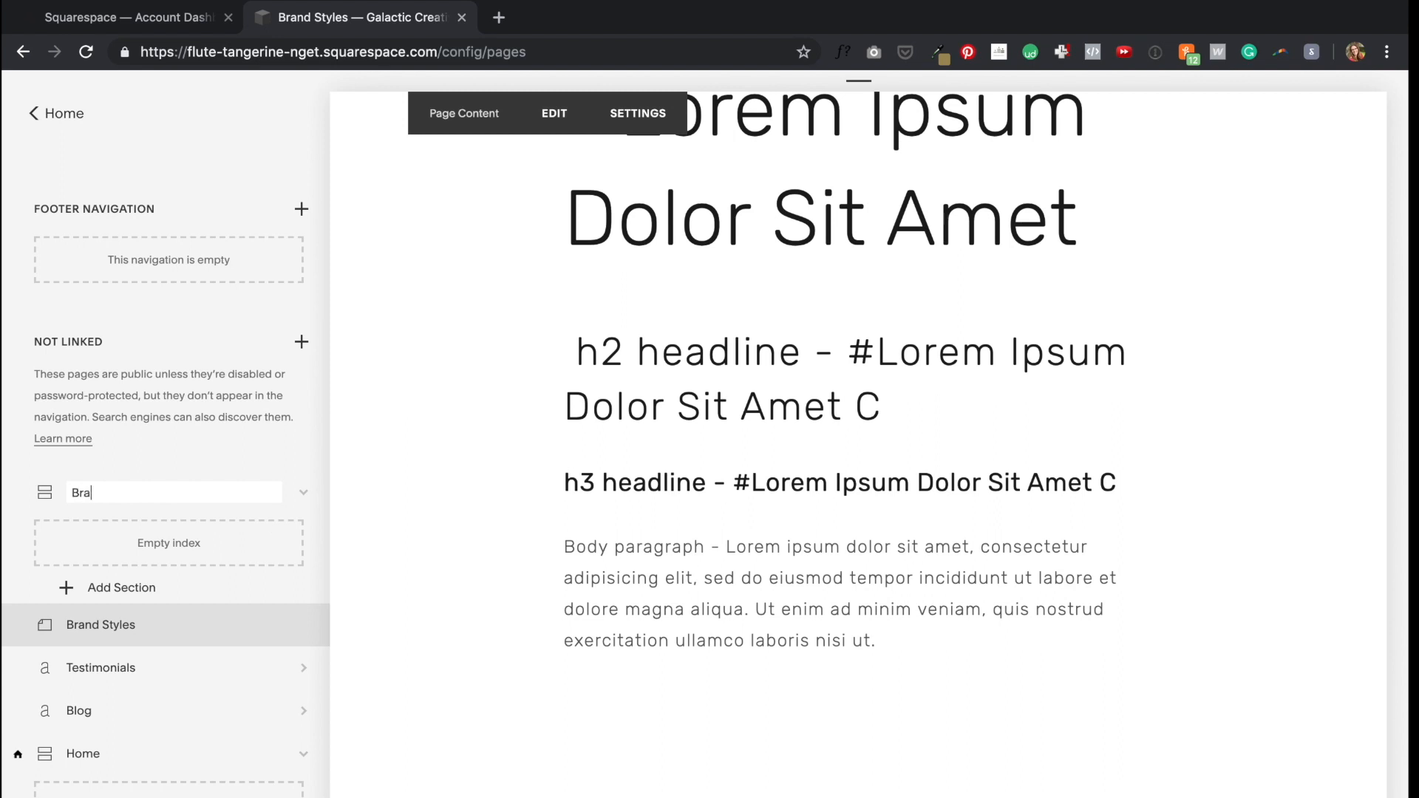
{"action": "type", "text": "Brand Styles"}
{"action": "key", "text": "Return"}
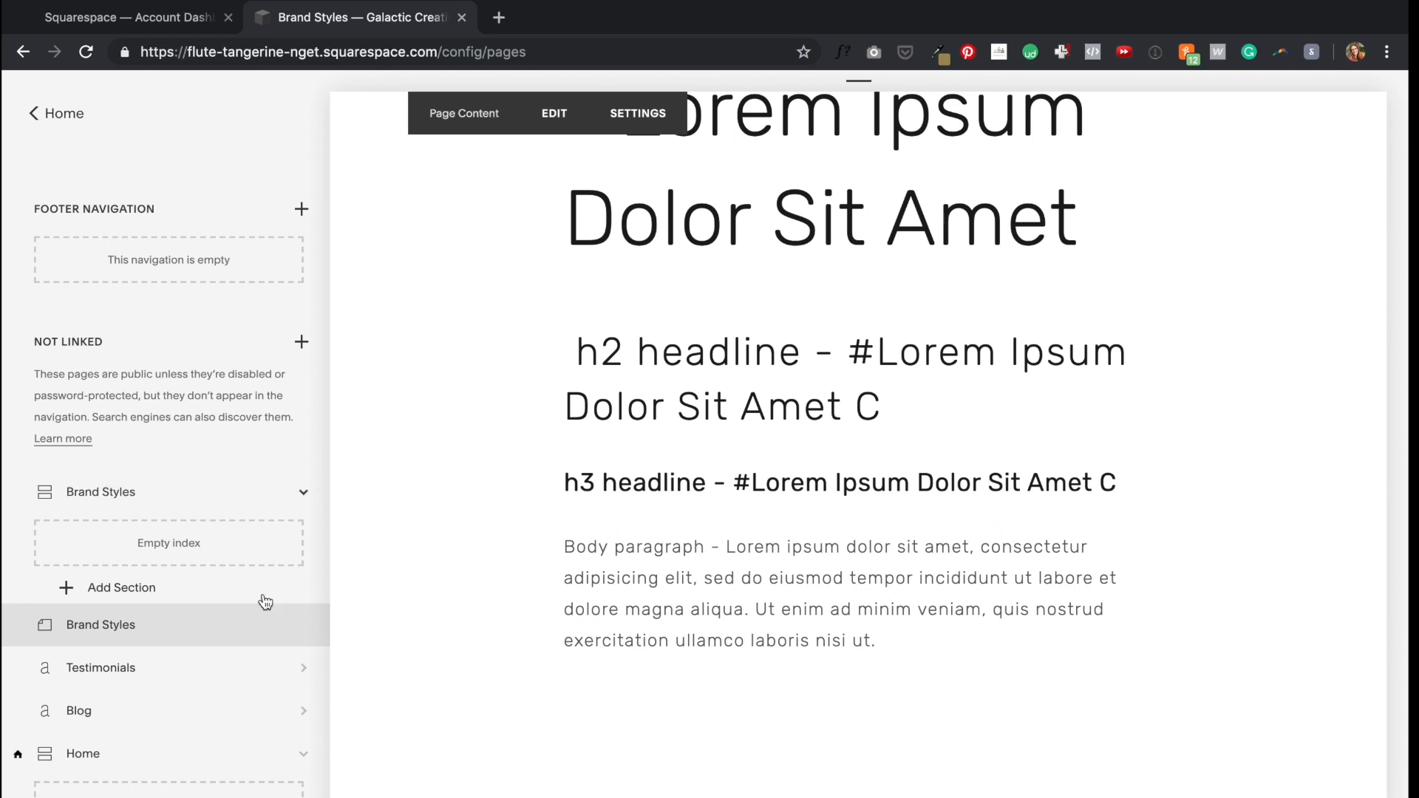
{"action": "left_click_drag", "start_coordinate": [98, 632], "coordinate": [128, 555]}
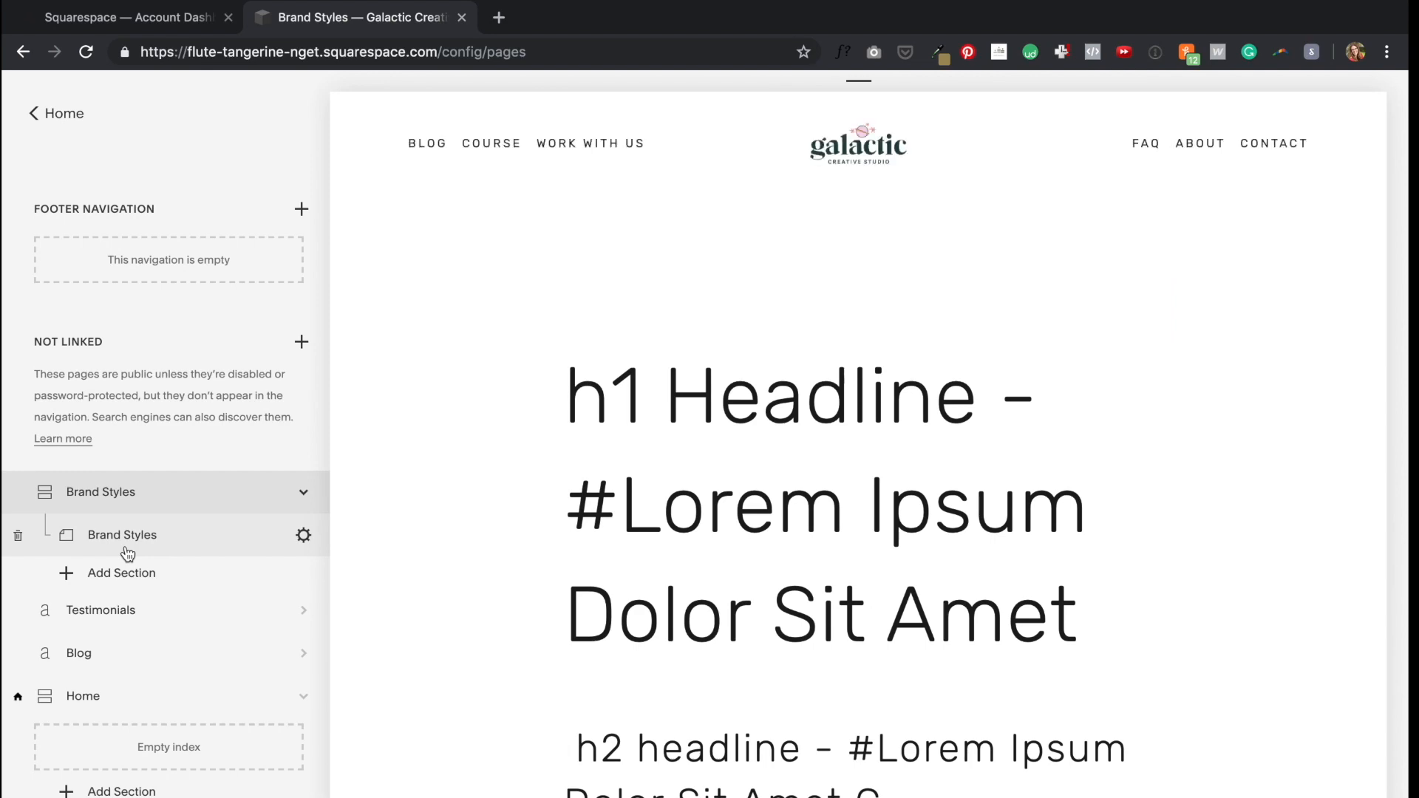
Step: Duplicate the Brand Styles section page from its page settings
{"action": "left_click", "coordinate": [303, 535]}
{"action": "scroll", "coordinate": [1067, 501], "scroll_direction": "down", "scroll_amount": 3}
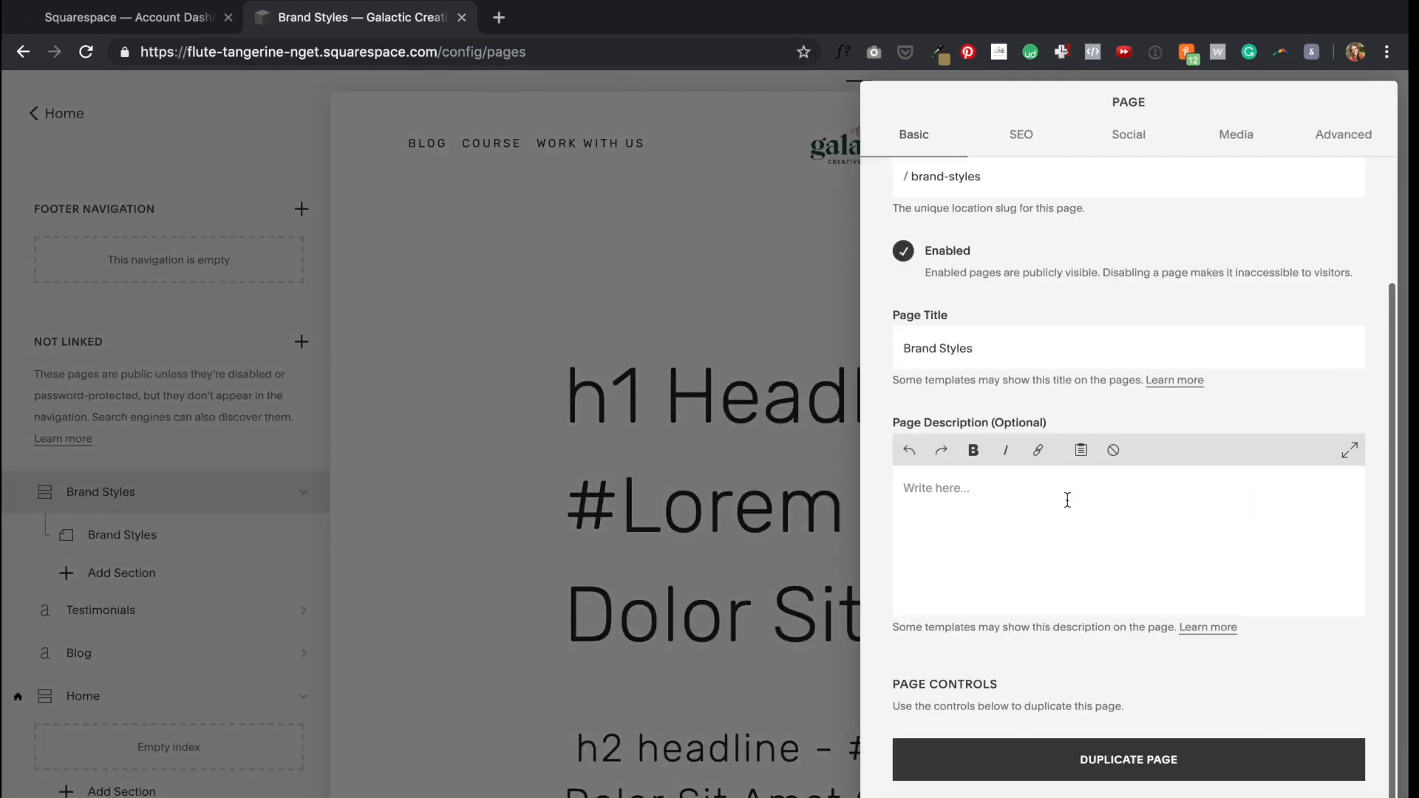
{"action": "left_click", "coordinate": [1126, 761]}
{"action": "left_click", "coordinate": [1210, 797]}
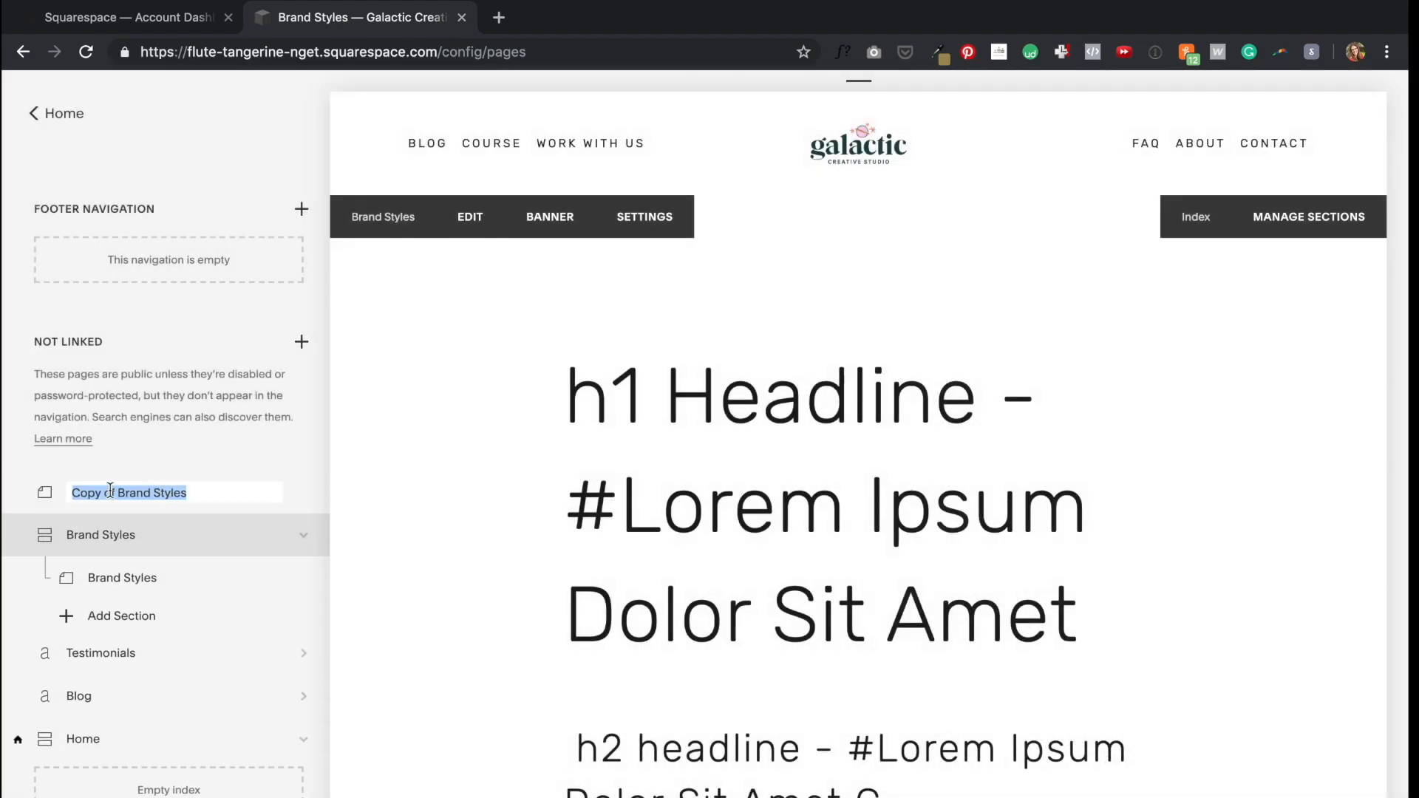
Step: Rename the duplicated page "Brand Styles - With Banner" and place it in the Brand Styles index below the first section
{"action": "left_click", "coordinate": [118, 492]}
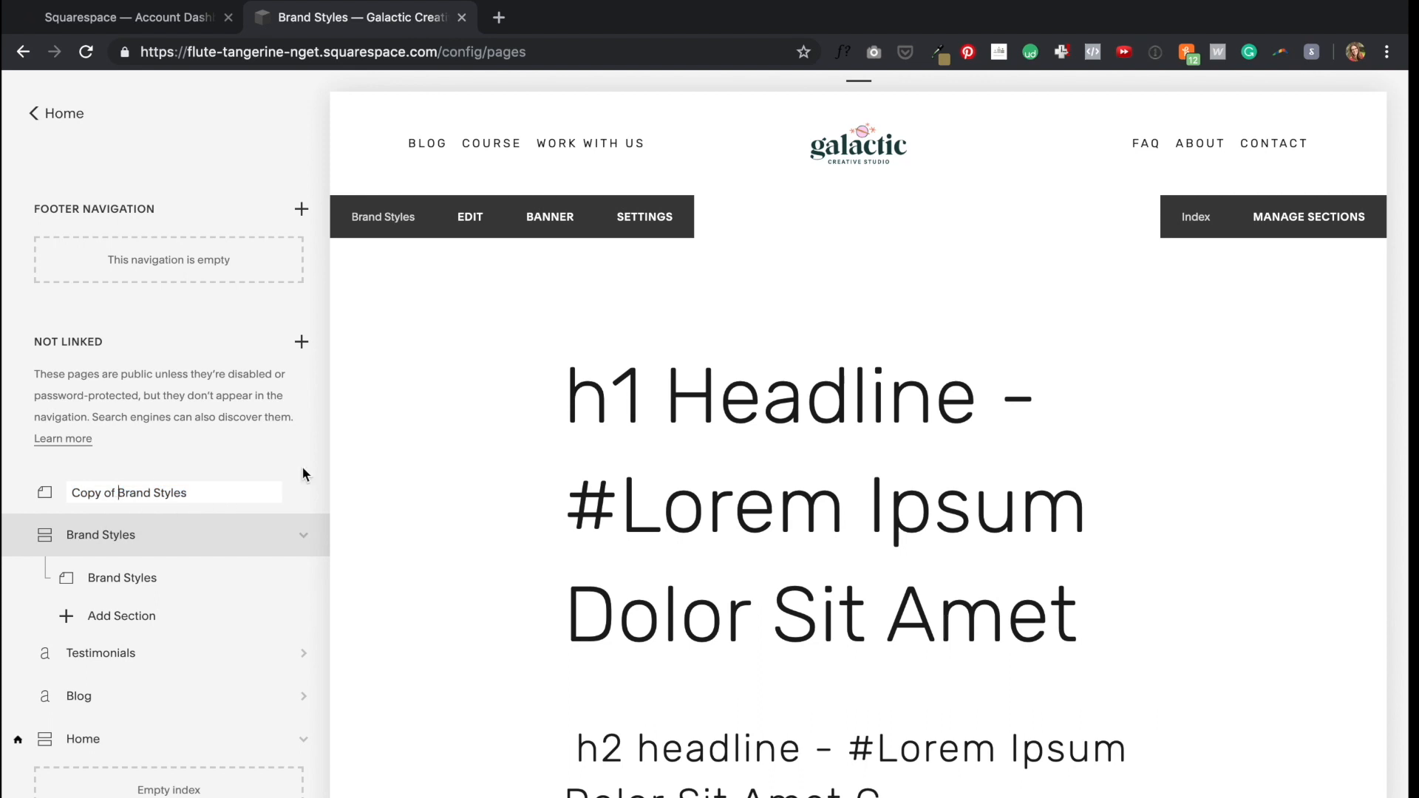
{"action": "left_click_drag", "start_coordinate": [118, 492], "coordinate": [72, 492]}
{"action": "key", "text": "BackSpace"}
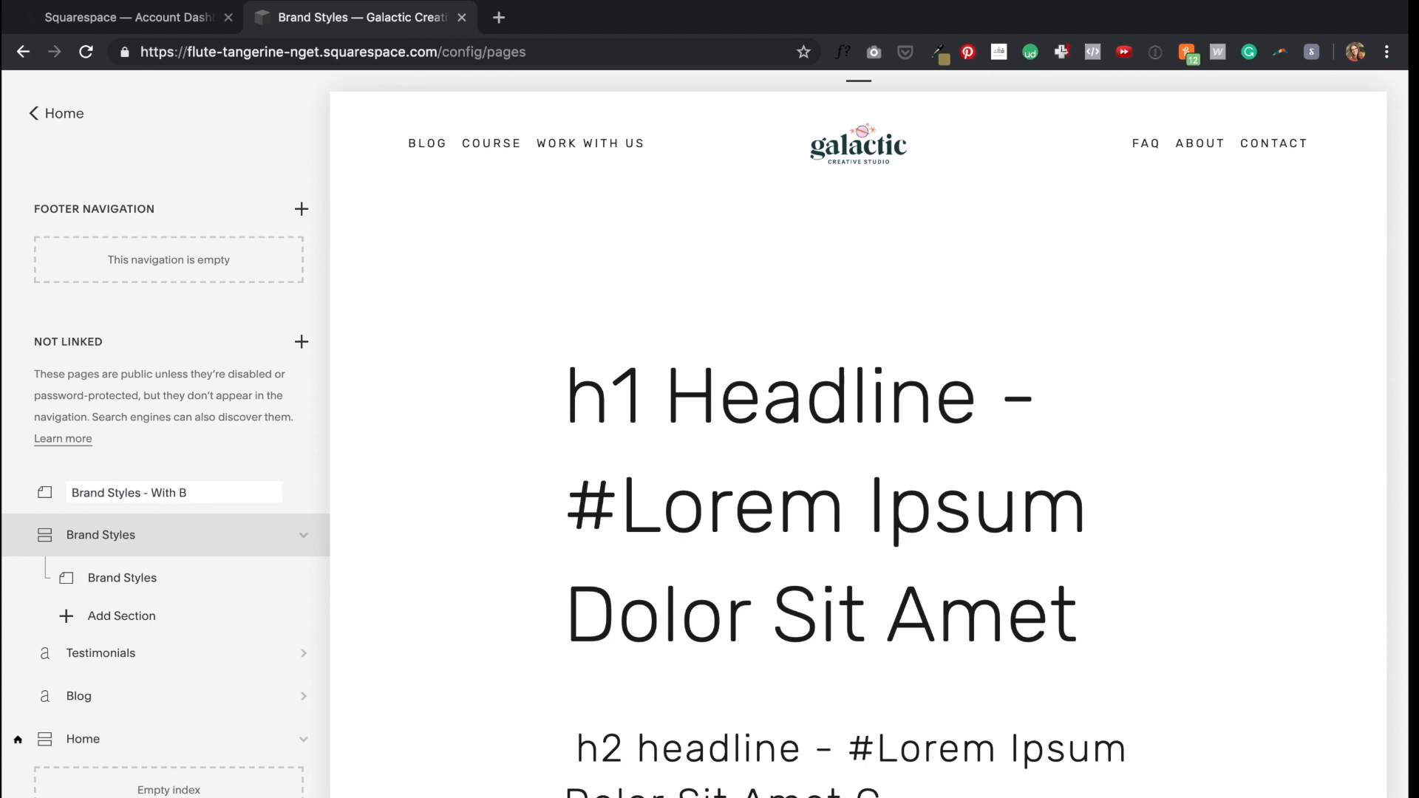
{"action": "key", "text": "Return"}
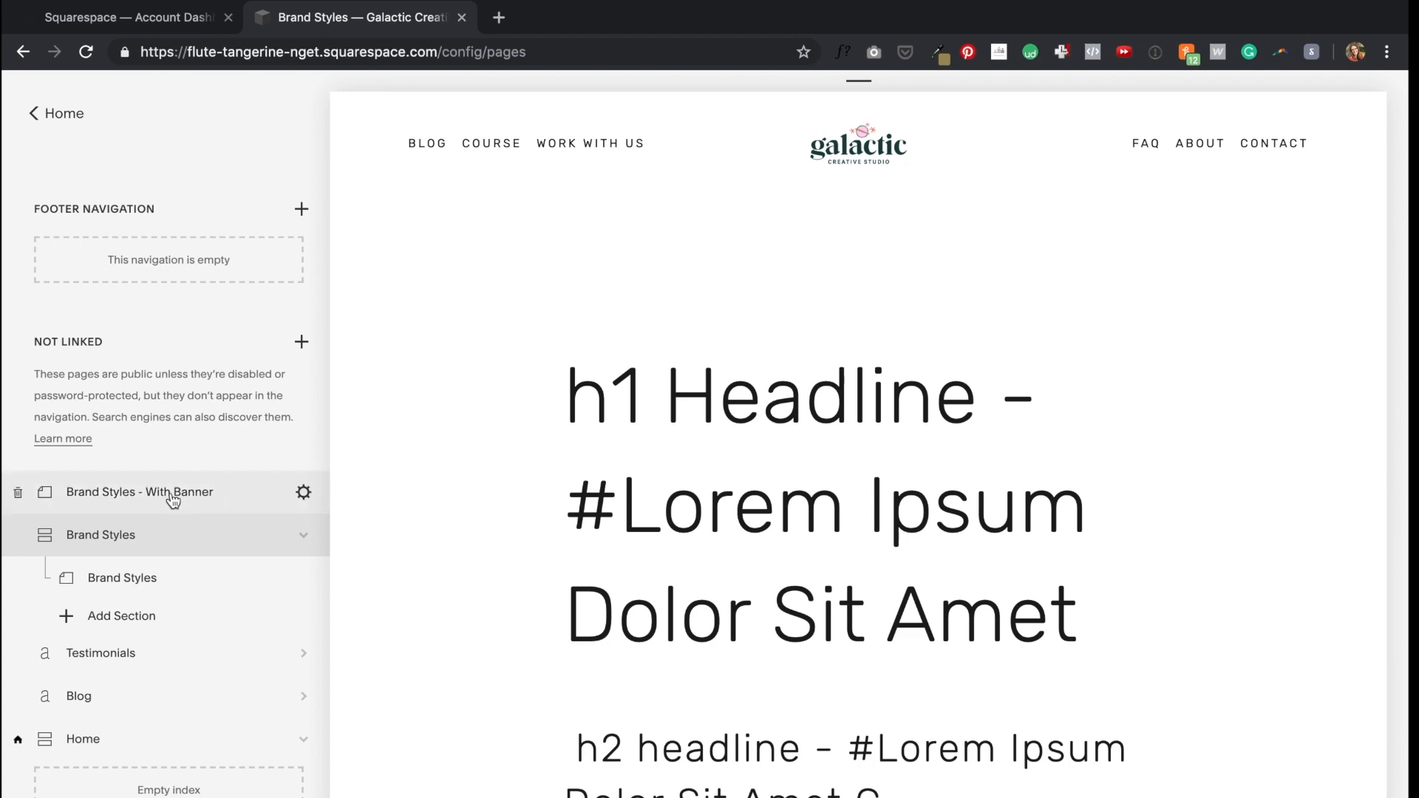
{"action": "left_click_drag", "start_coordinate": [167, 494], "coordinate": [146, 592]}
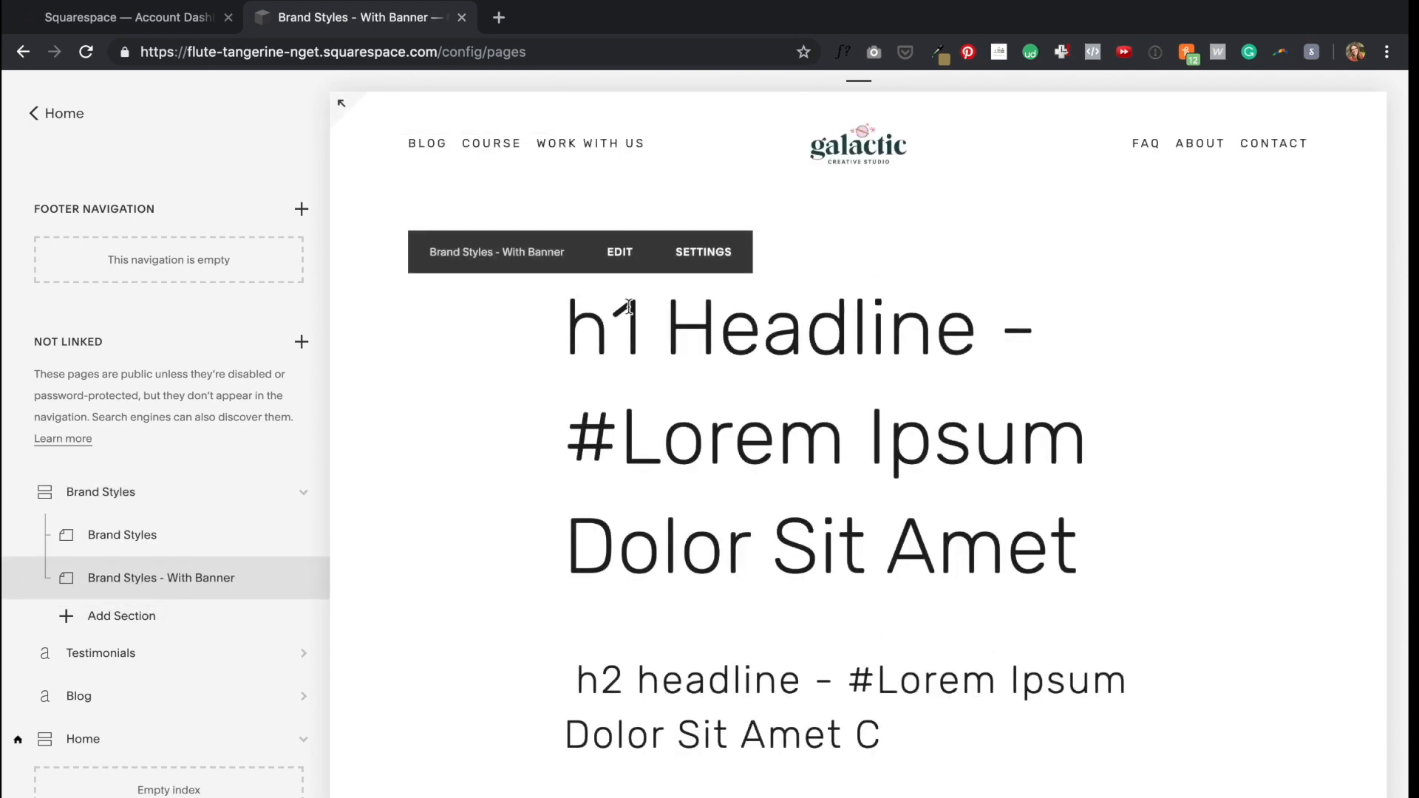
{"action": "scroll", "coordinate": [628, 311], "scroll_direction": "down", "scroll_amount": 7}
{"action": "scroll", "coordinate": [629, 304], "scroll_direction": "up", "scroll_amount": 7}
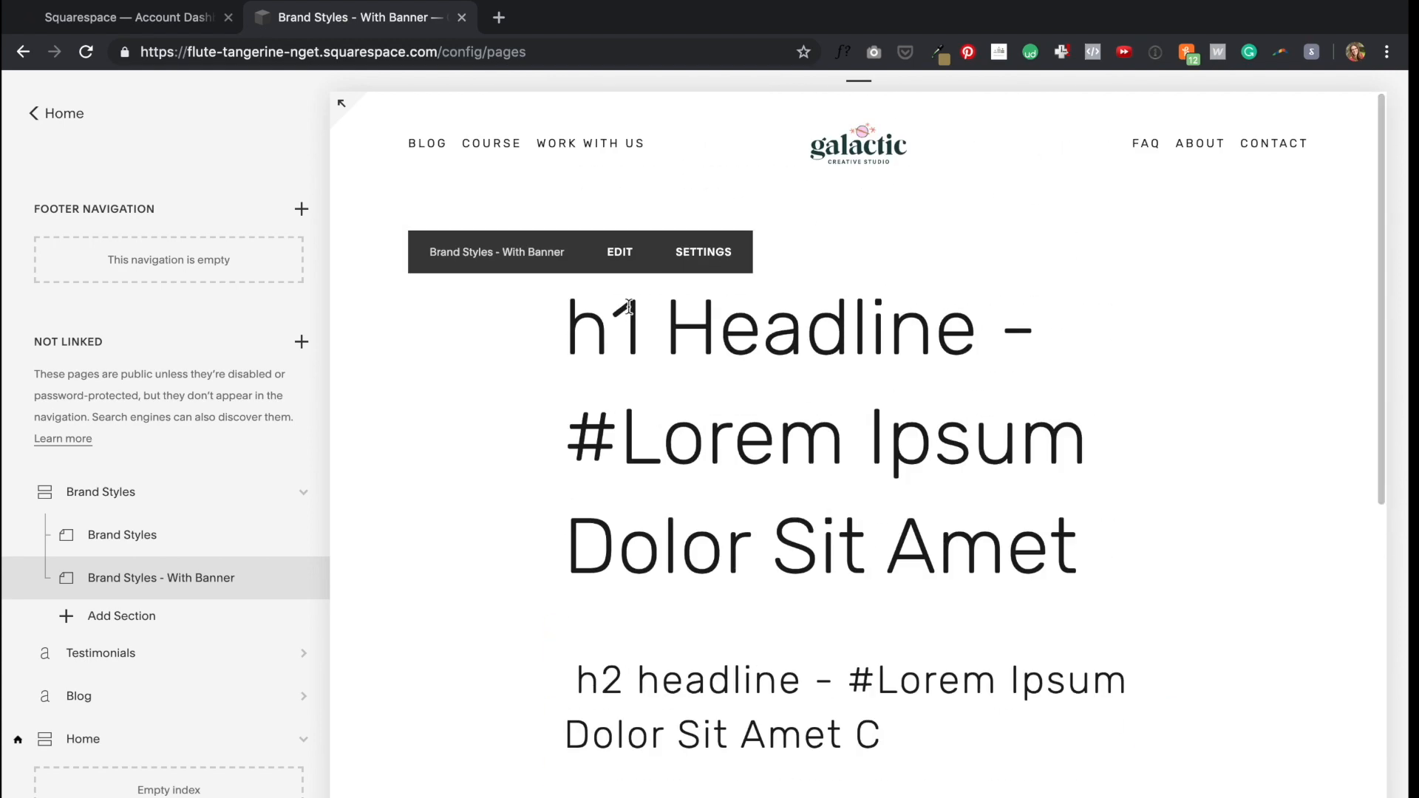
Step: Review the duplicated section, and examine how both sections stack on the Brand Styles index page
{"action": "scroll", "coordinate": [629, 306], "scroll_direction": "down", "scroll_amount": 6}
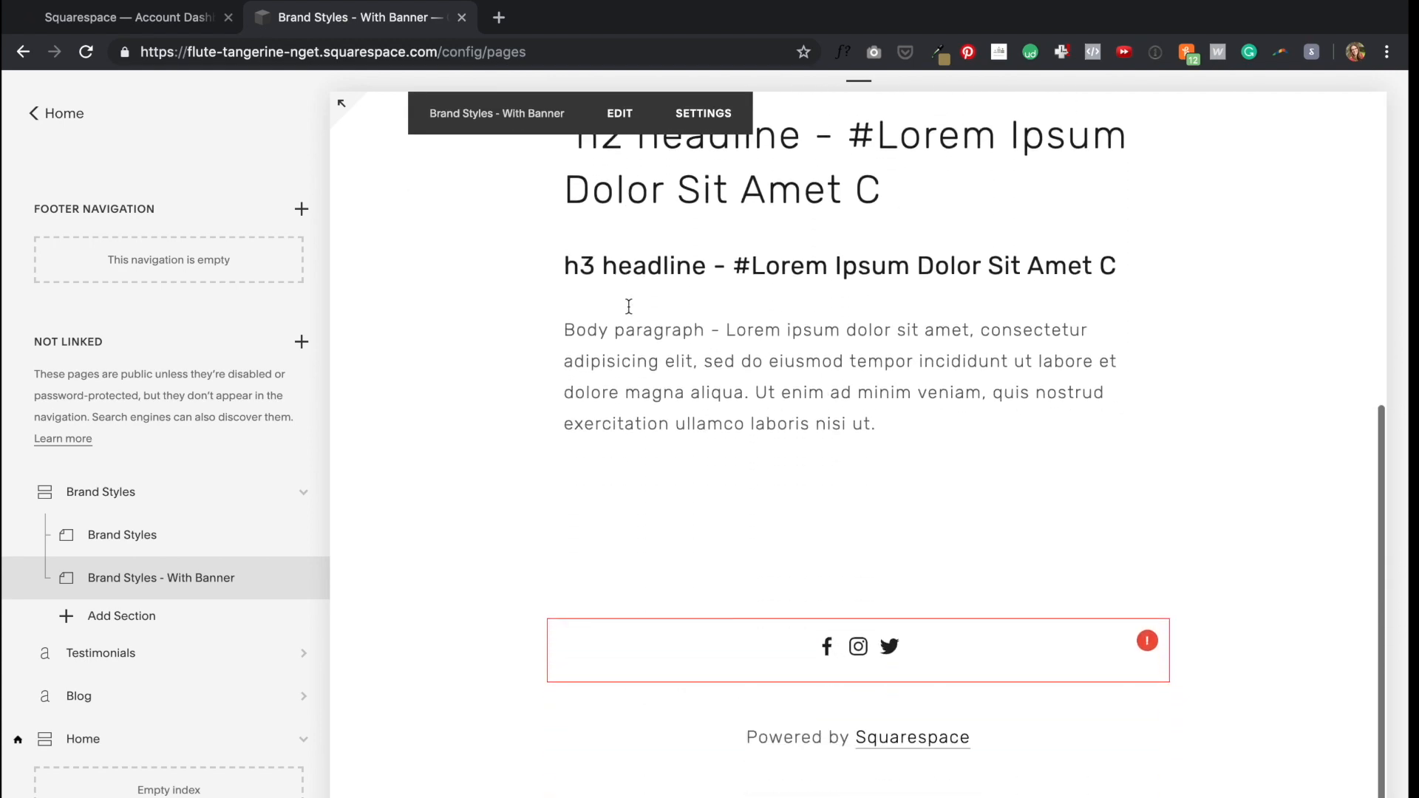
{"action": "left_click", "coordinate": [91, 510]}
{"action": "scroll", "coordinate": [570, 464], "scroll_direction": "down", "scroll_amount": 10}
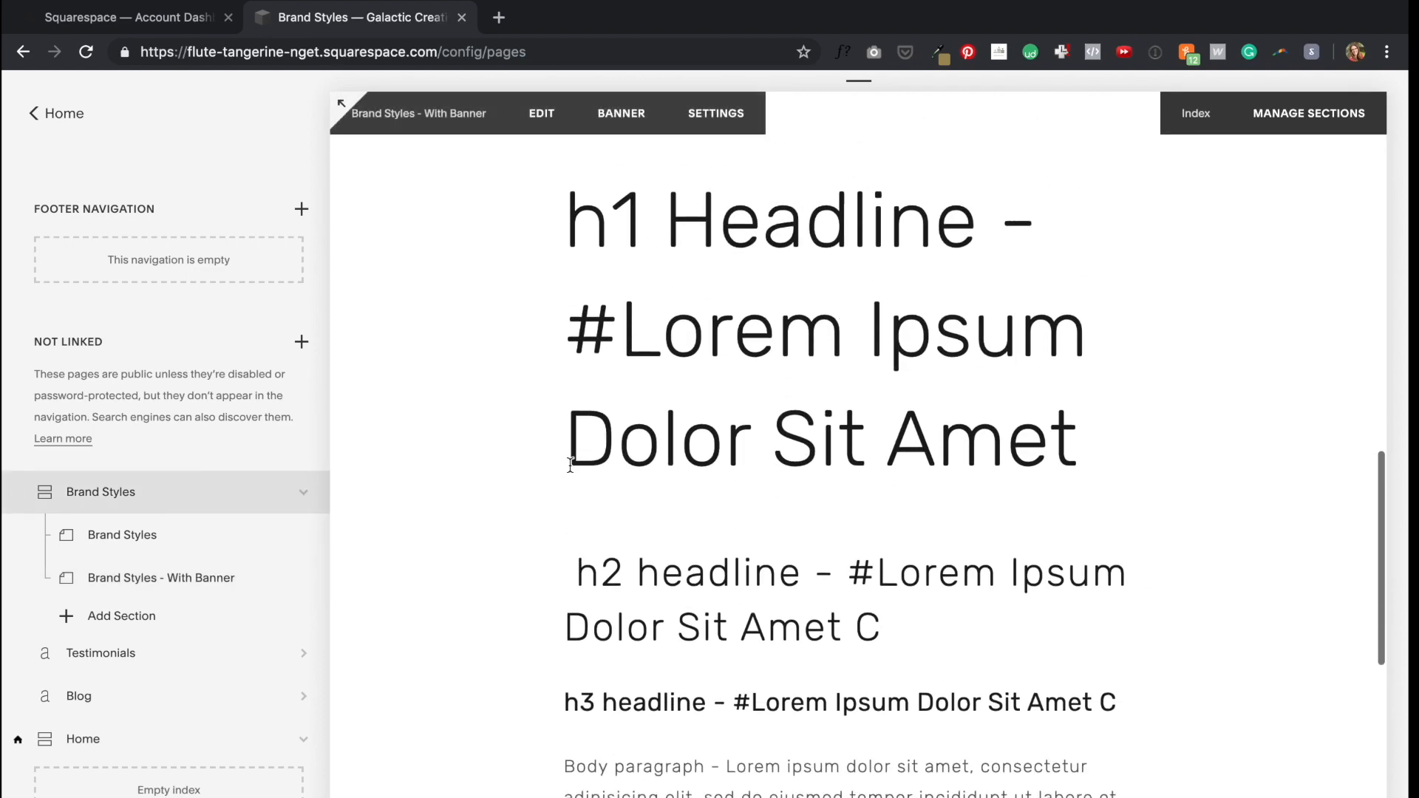
{"action": "scroll", "coordinate": [570, 465], "scroll_direction": "up", "scroll_amount": 15}
{"action": "scroll", "coordinate": [570, 465], "scroll_direction": "down", "scroll_amount": 10}
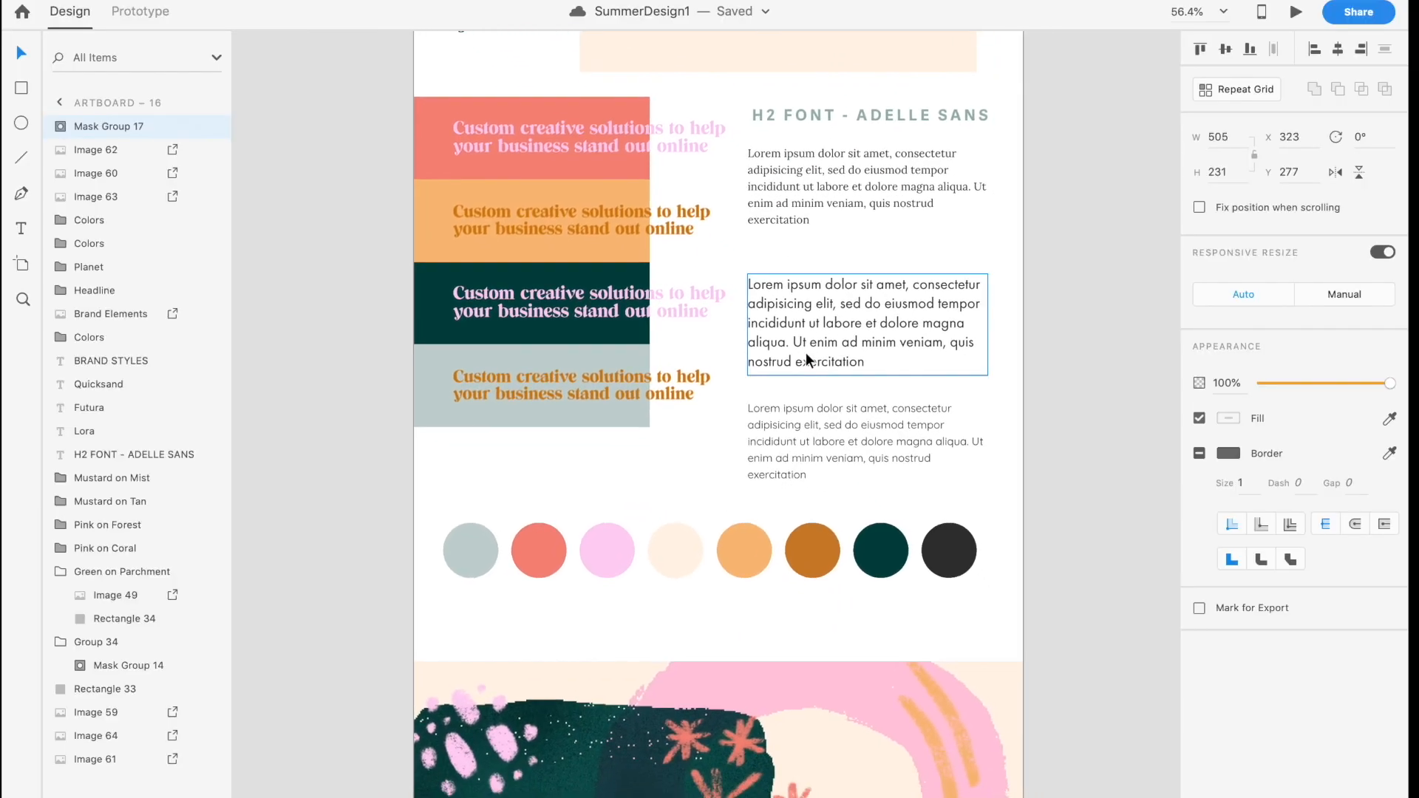
Step: Switch to the SummerDesign1 file in Adobe XD and draw a full-width rectangle about 1106 by 762 over the abstract artwork
{"action": "scroll", "coordinate": [806, 361], "scroll_direction": "down", "scroll_amount": 6}
{"action": "scroll", "coordinate": [831, 347], "scroll_direction": "right", "scroll_amount": 2}
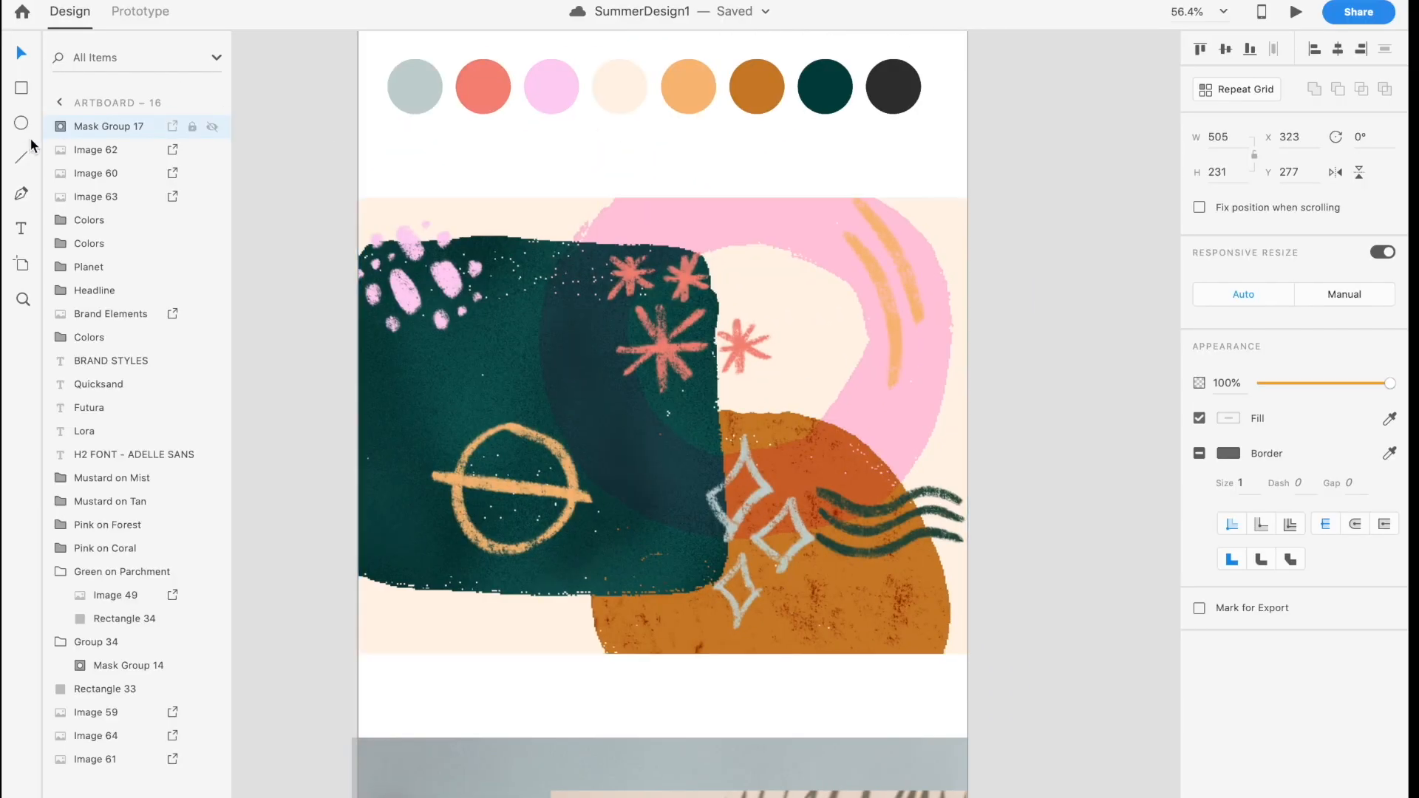
{"action": "left_click_drag", "start_coordinate": [356, 199], "coordinate": [968, 617]}
{"action": "scroll", "coordinate": [967, 620], "scroll_direction": "up", "scroll_amount": 4}
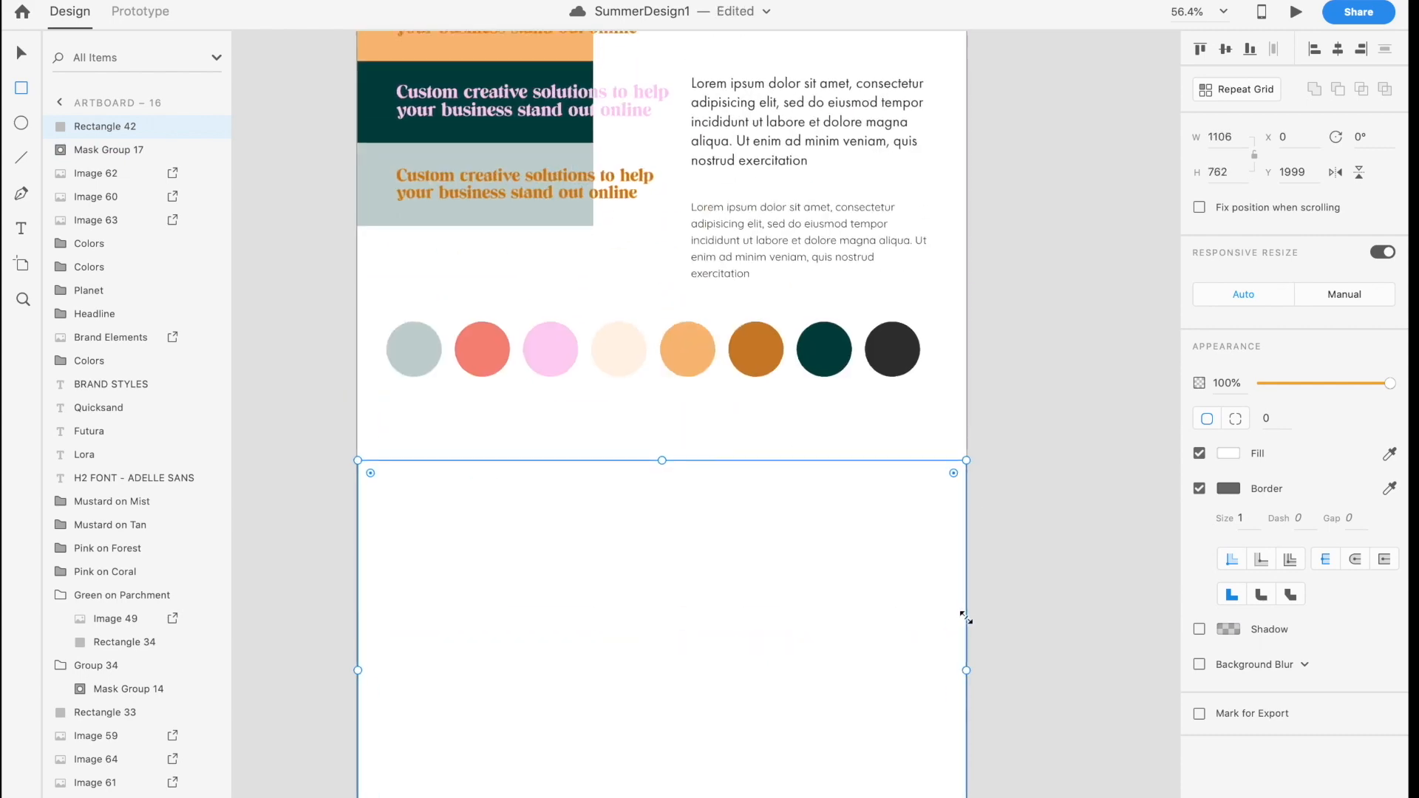
Step: Fill the new rectangle with the saved dark green #184240 and export it as greenbg.png
{"action": "key", "text": "ctrl+shift+y"}
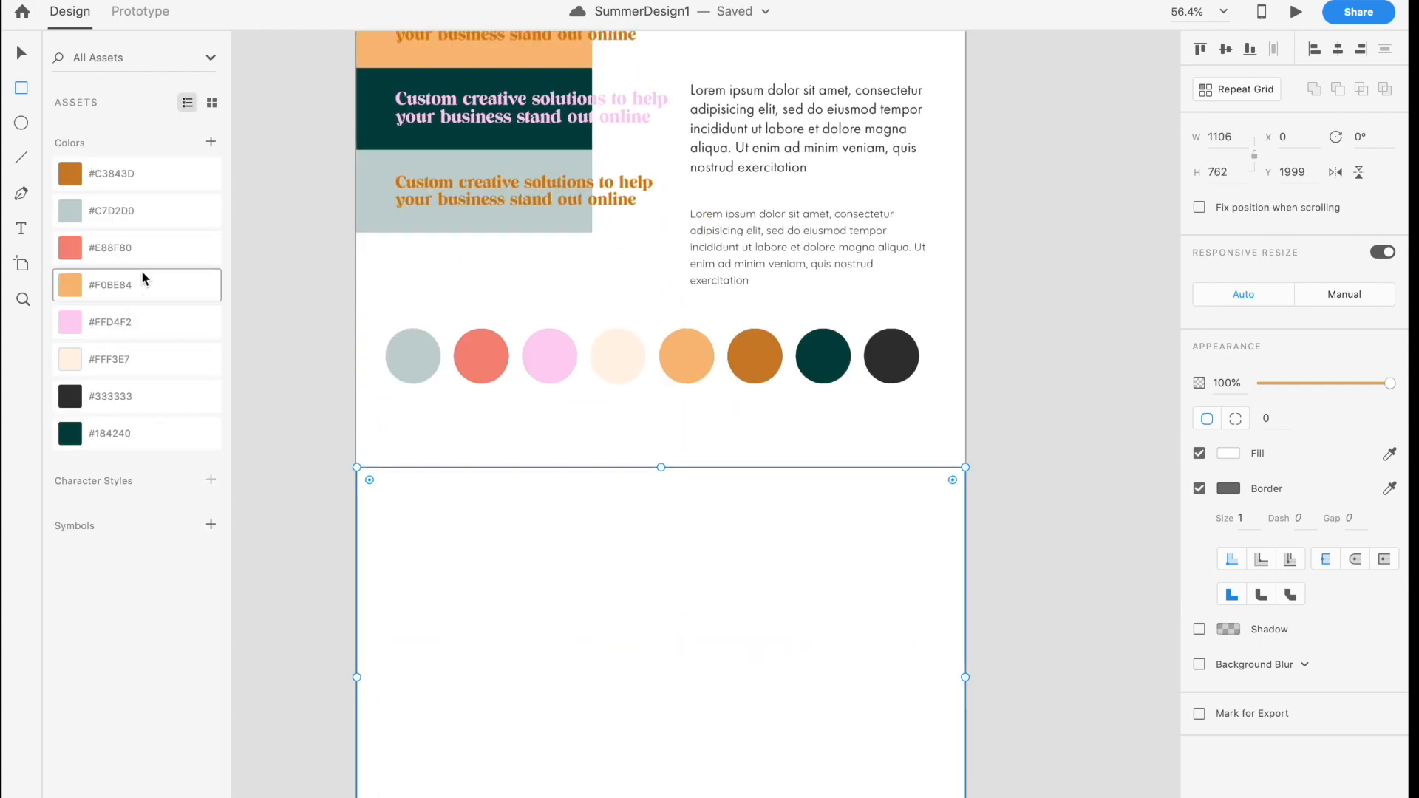
{"action": "left_click", "coordinate": [71, 436]}
{"action": "scroll", "coordinate": [598, 481], "scroll_direction": "down", "scroll_amount": 1}
{"action": "key", "text": "ctrl+e"}
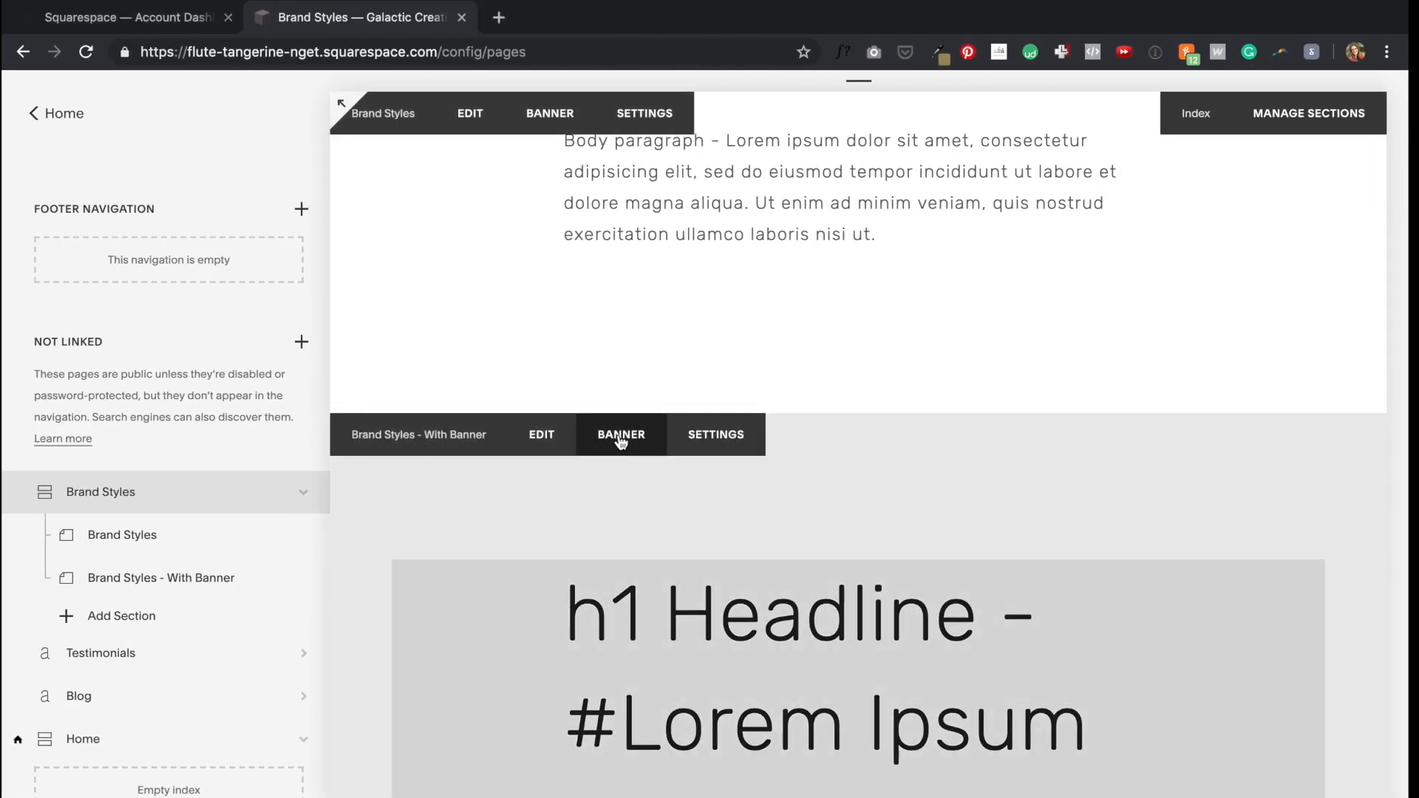
Step: Switch back to Squarespace and upload greenbg.png from the SummerofDesign folder as the "Brand Styles - With Banner" section's banner image, and save
{"action": "left_click", "coordinate": [621, 442]}
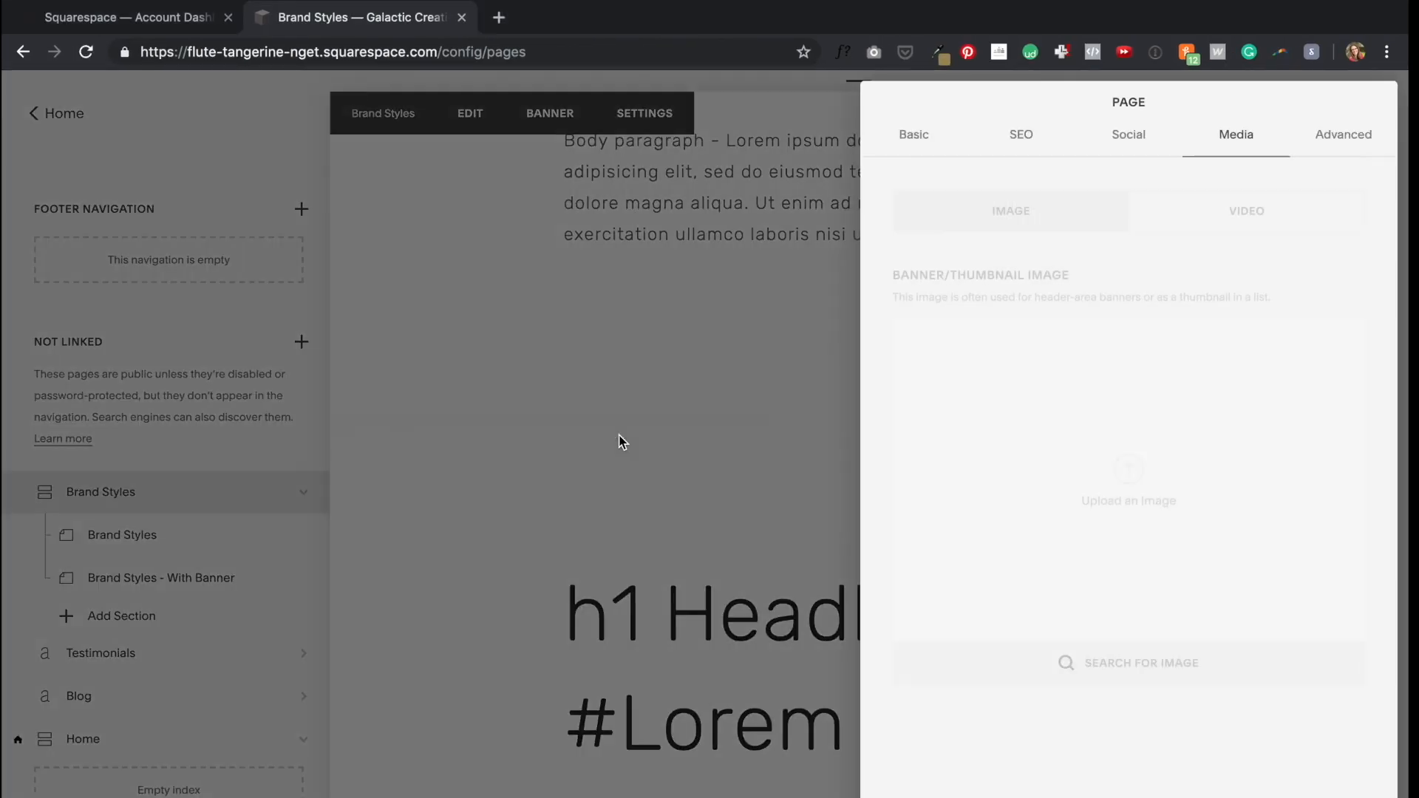
{"action": "left_click", "coordinate": [1166, 481]}
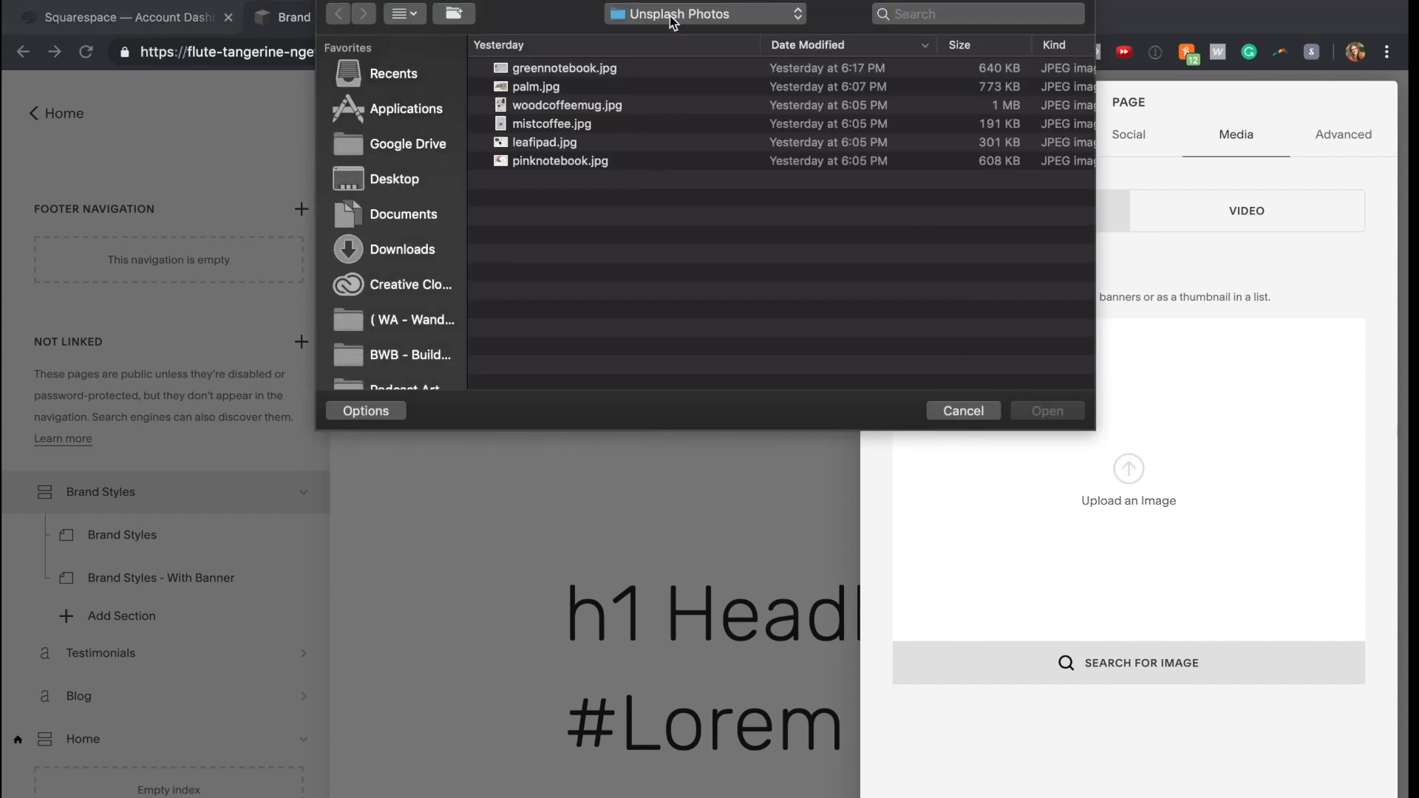
{"action": "left_click", "coordinate": [671, 18]}
{"action": "left_click", "coordinate": [672, 35]}
{"action": "left_click", "coordinate": [680, 13]}
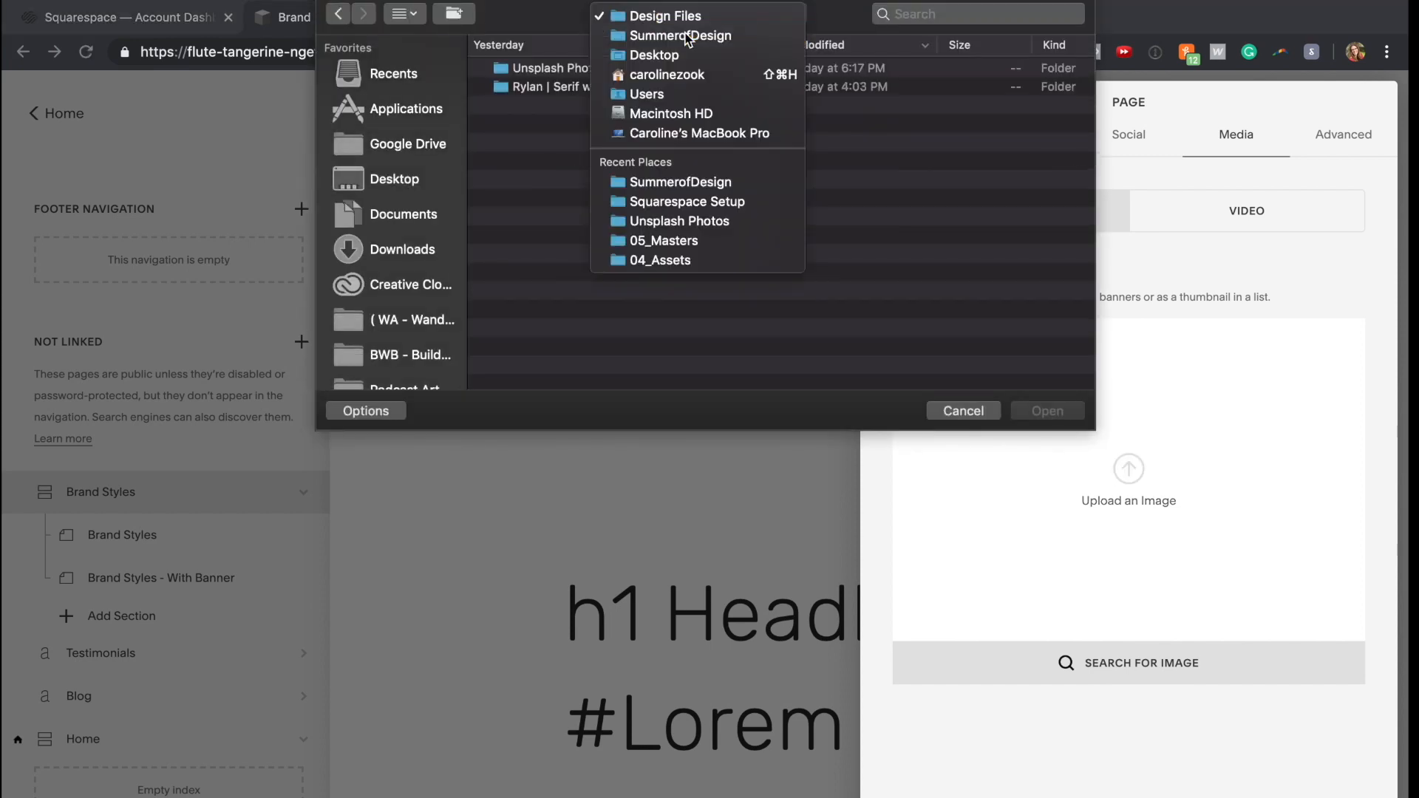
{"action": "left_click", "coordinate": [686, 37]}
{"action": "double_click", "coordinate": [529, 53]}
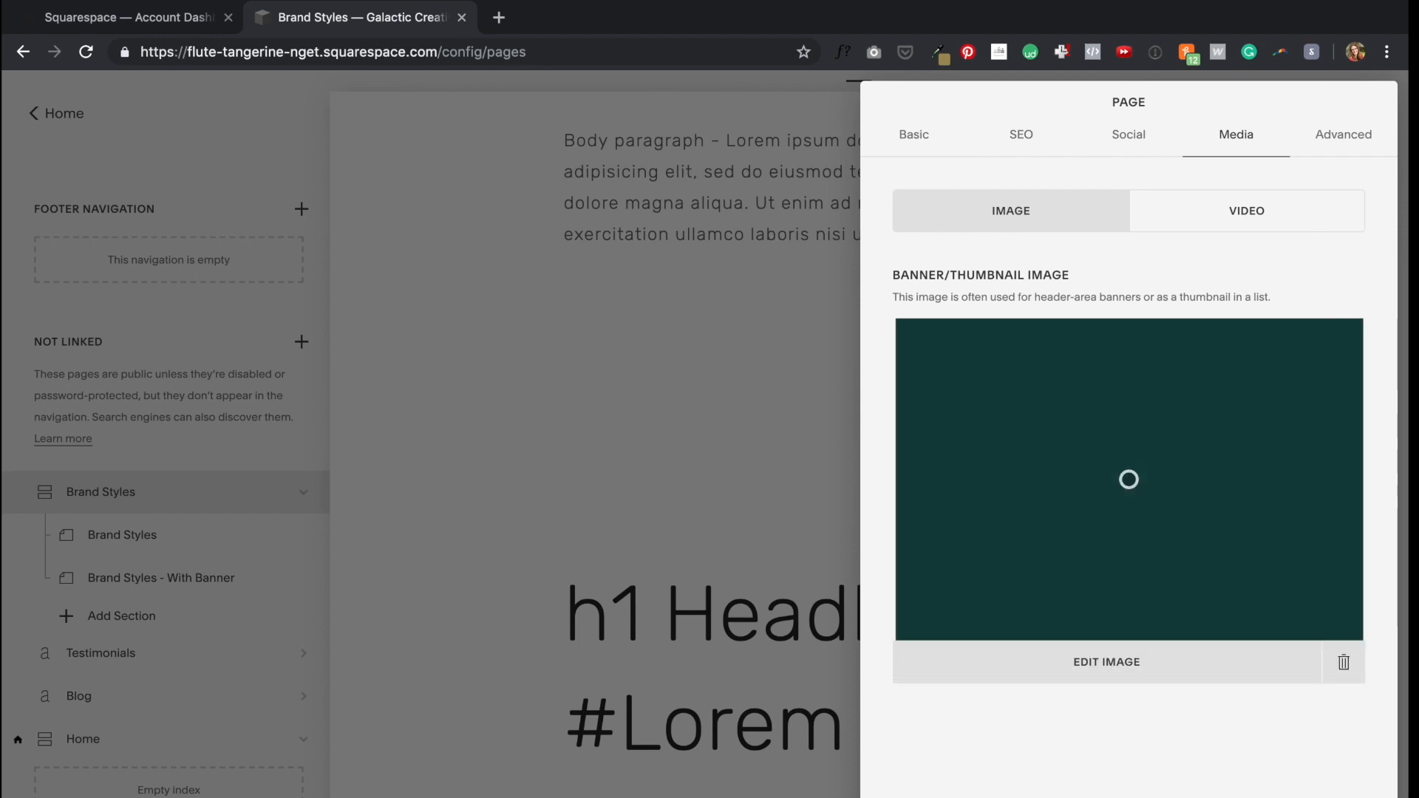
{"action": "left_click", "coordinate": [994, 796]}
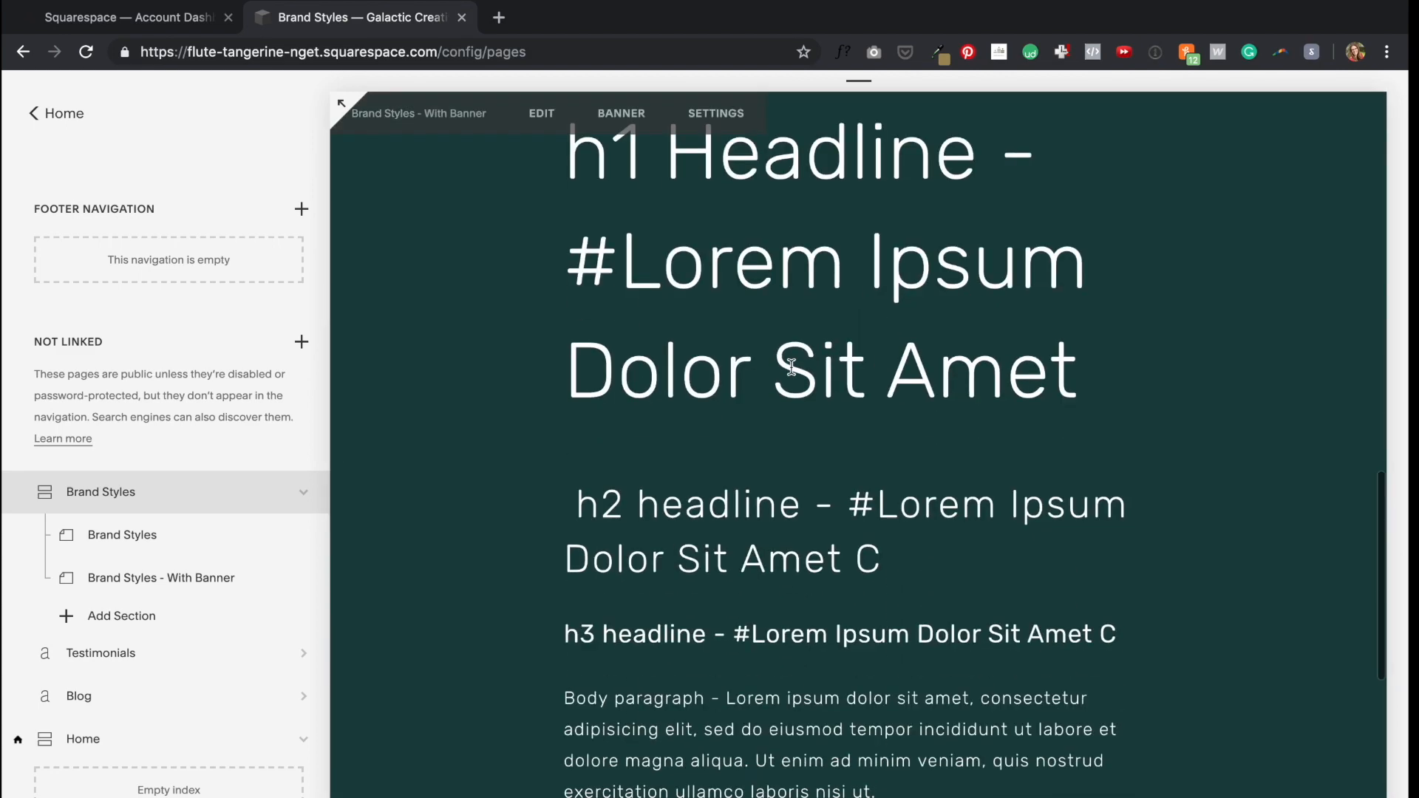
Step: Rename the two sections of the Brand Styles index as "Text Styles" and "Text Styles - With Banner"
{"action": "scroll", "coordinate": [790, 367], "scroll_direction": "down", "scroll_amount": 3}
{"action": "double_click", "coordinate": [115, 579]}
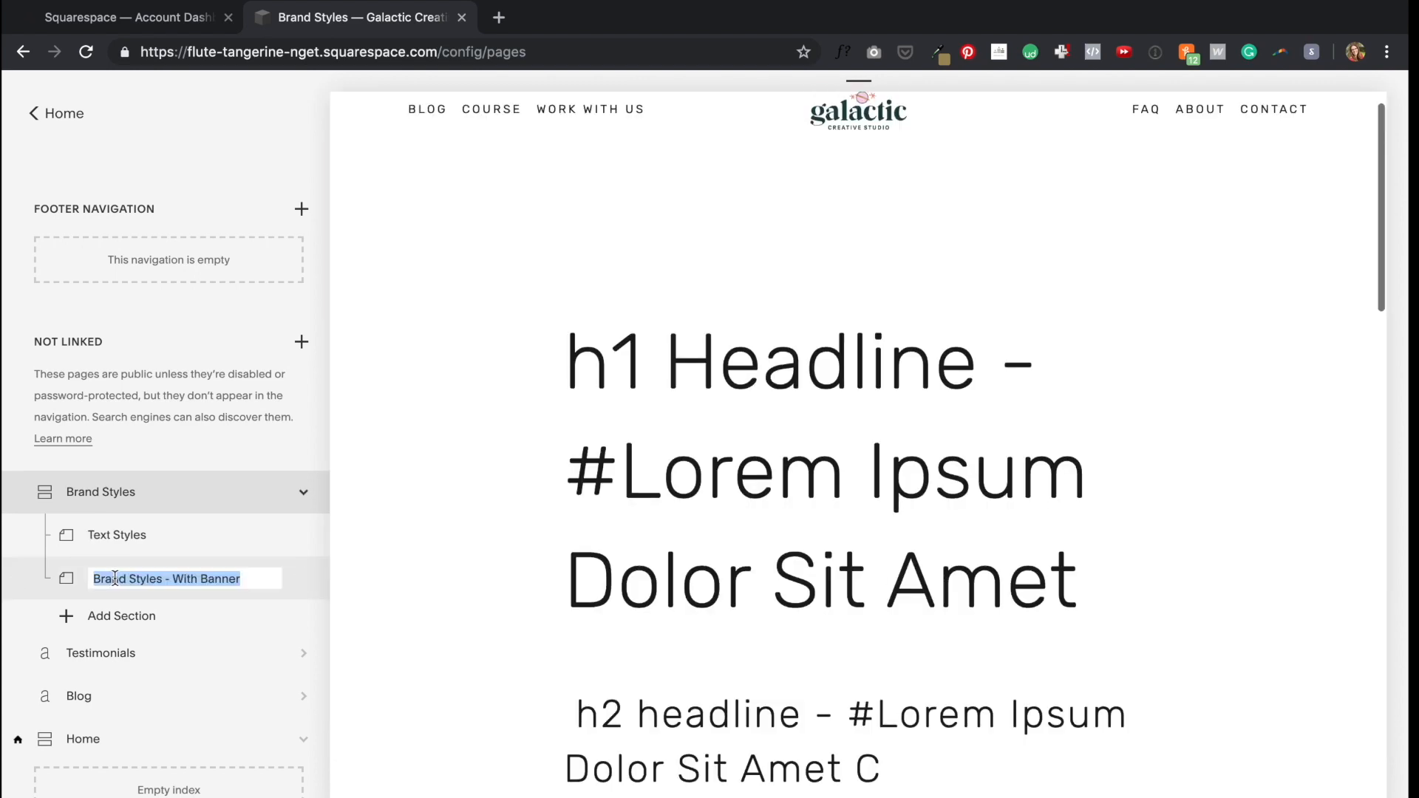
{"action": "left_click", "coordinate": [103, 579]}
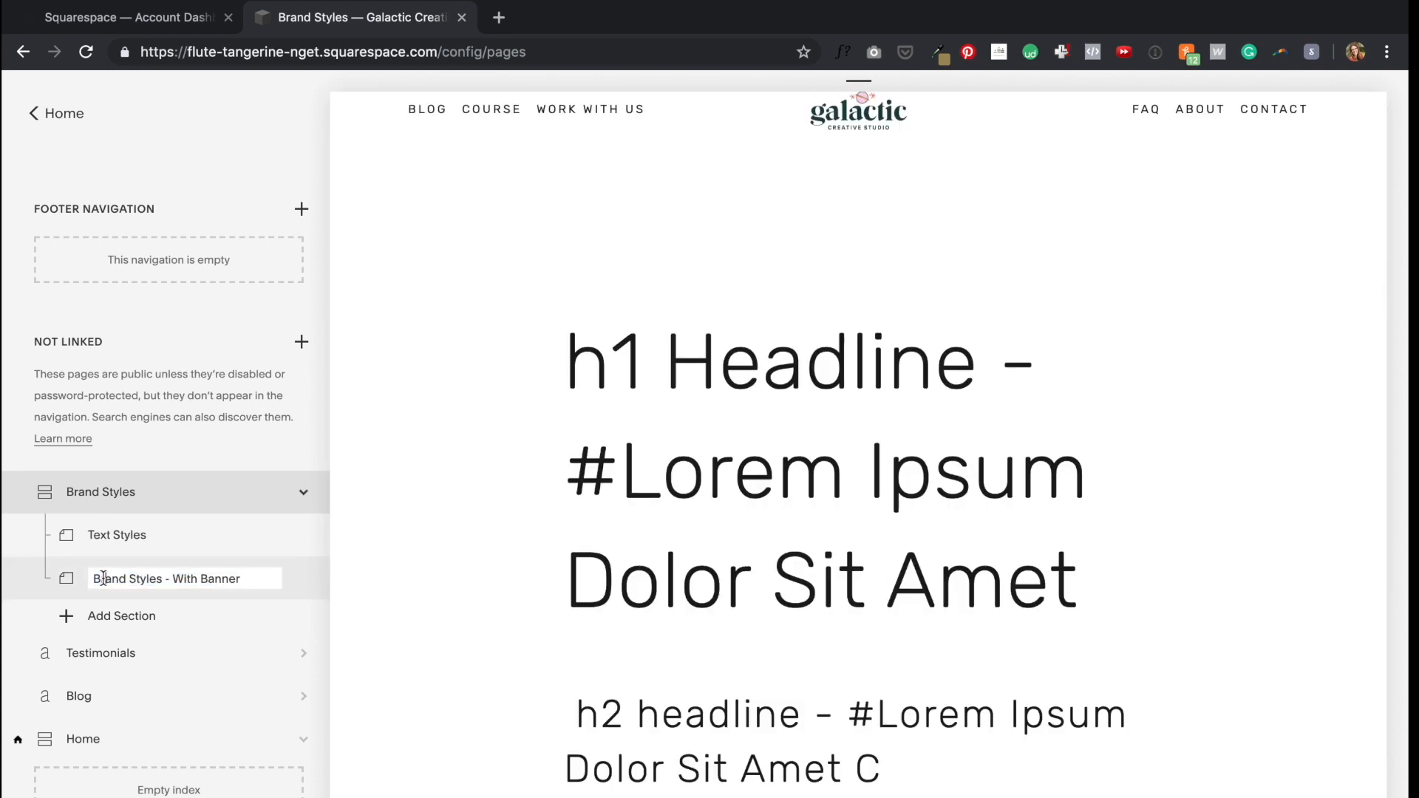
{"action": "key", "text": "Return"}
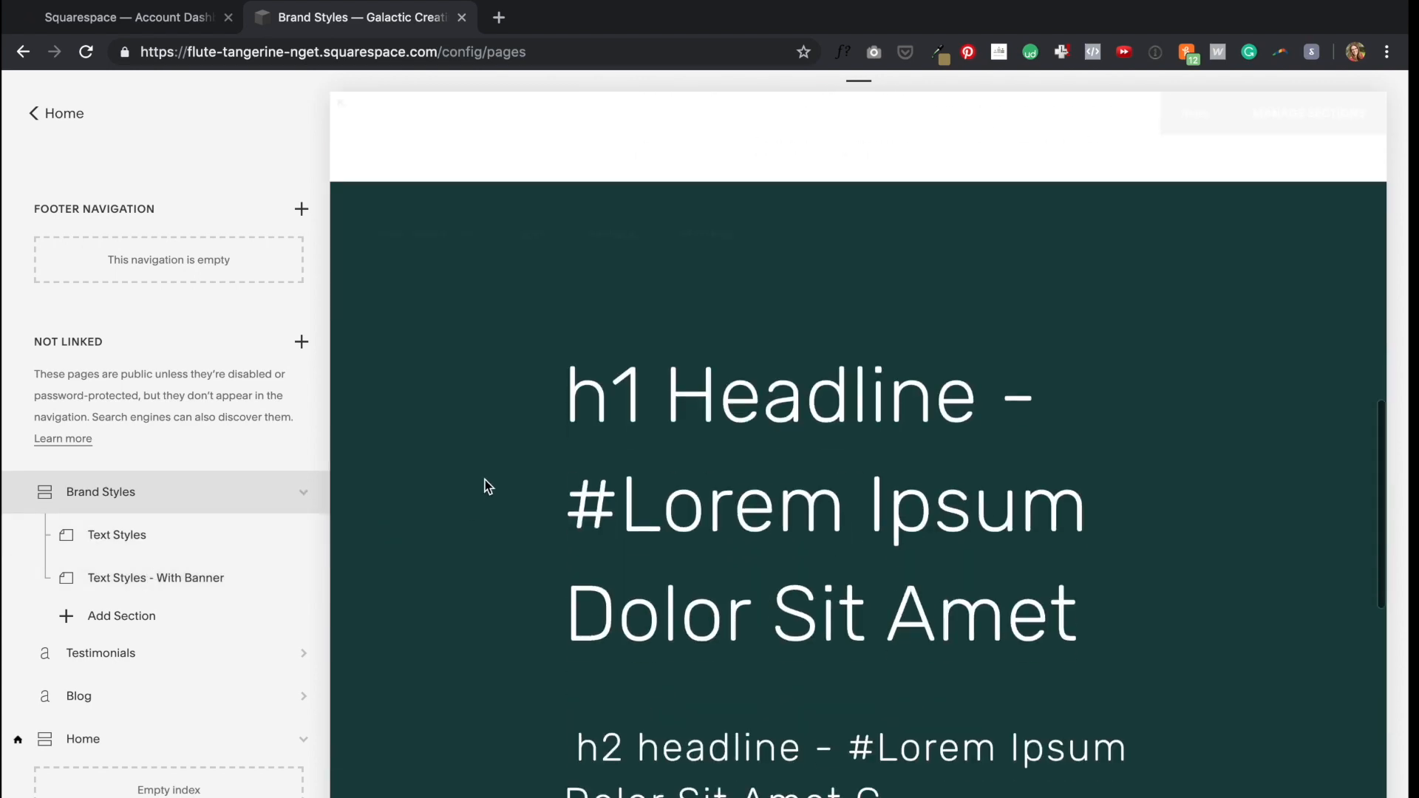
Step: Add an Images section with the Horizontal Masonry layout to the Brand Styles index and name it "Image Styles"
{"action": "left_click", "coordinate": [112, 615]}
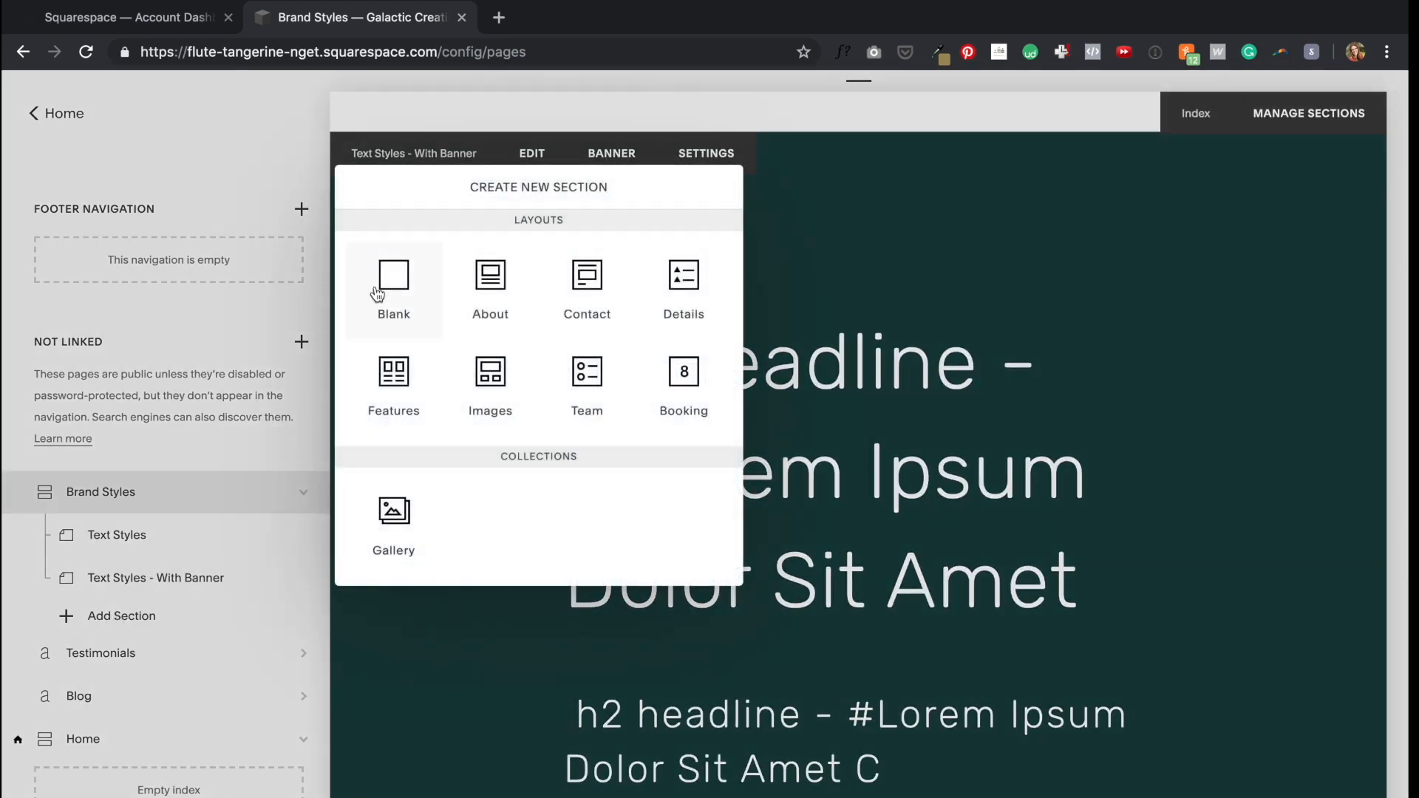
{"action": "left_click", "coordinate": [507, 382]}
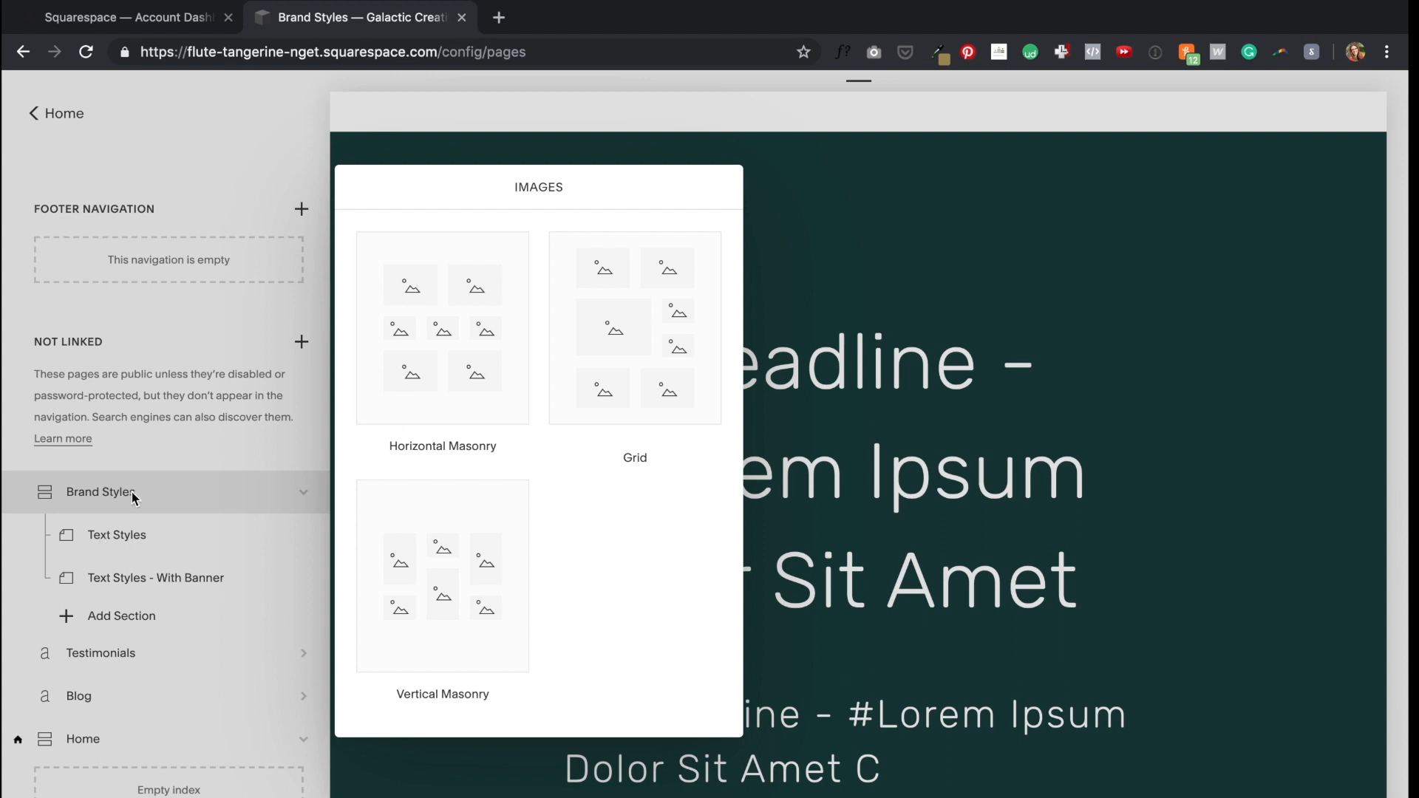
{"action": "left_click", "coordinate": [406, 357]}
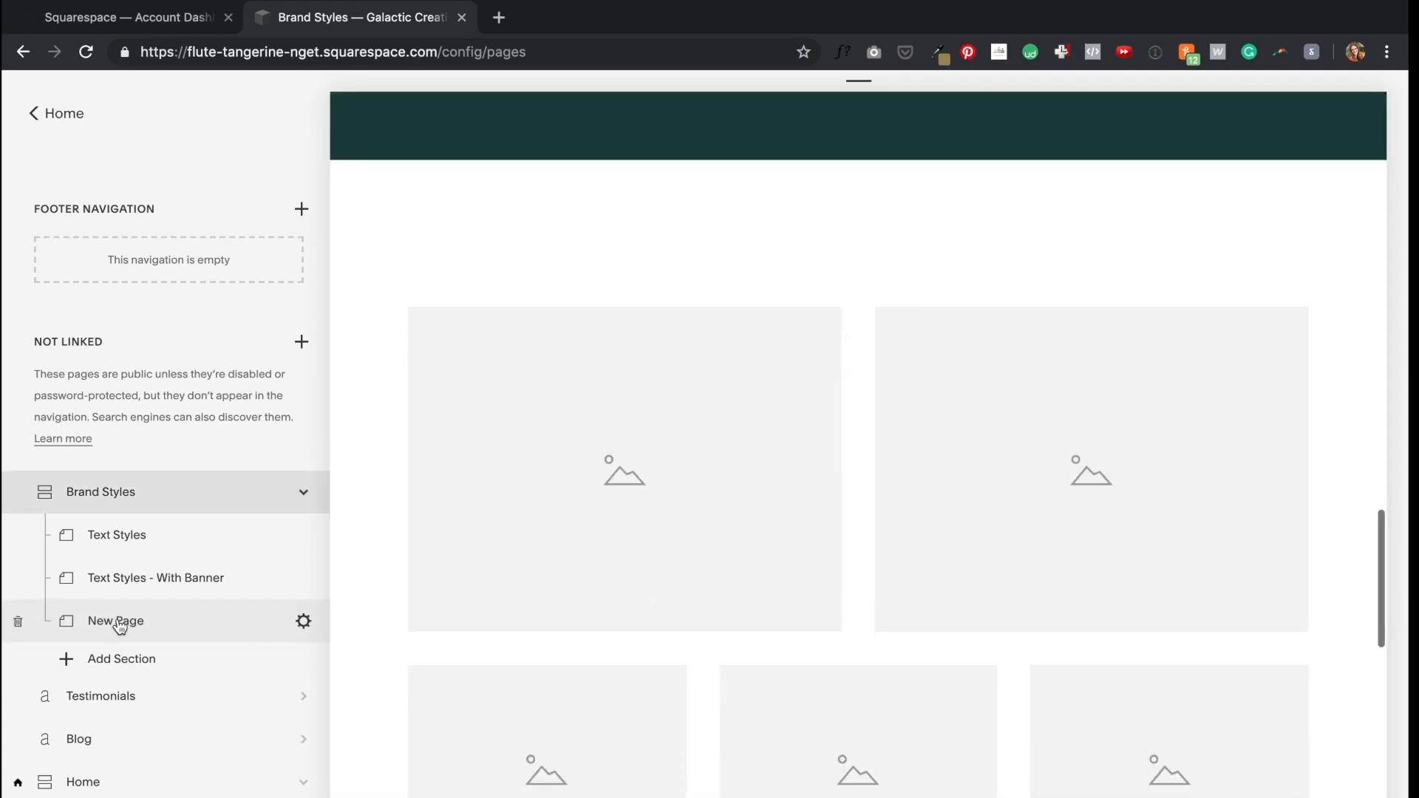
{"action": "double_click", "coordinate": [117, 621]}
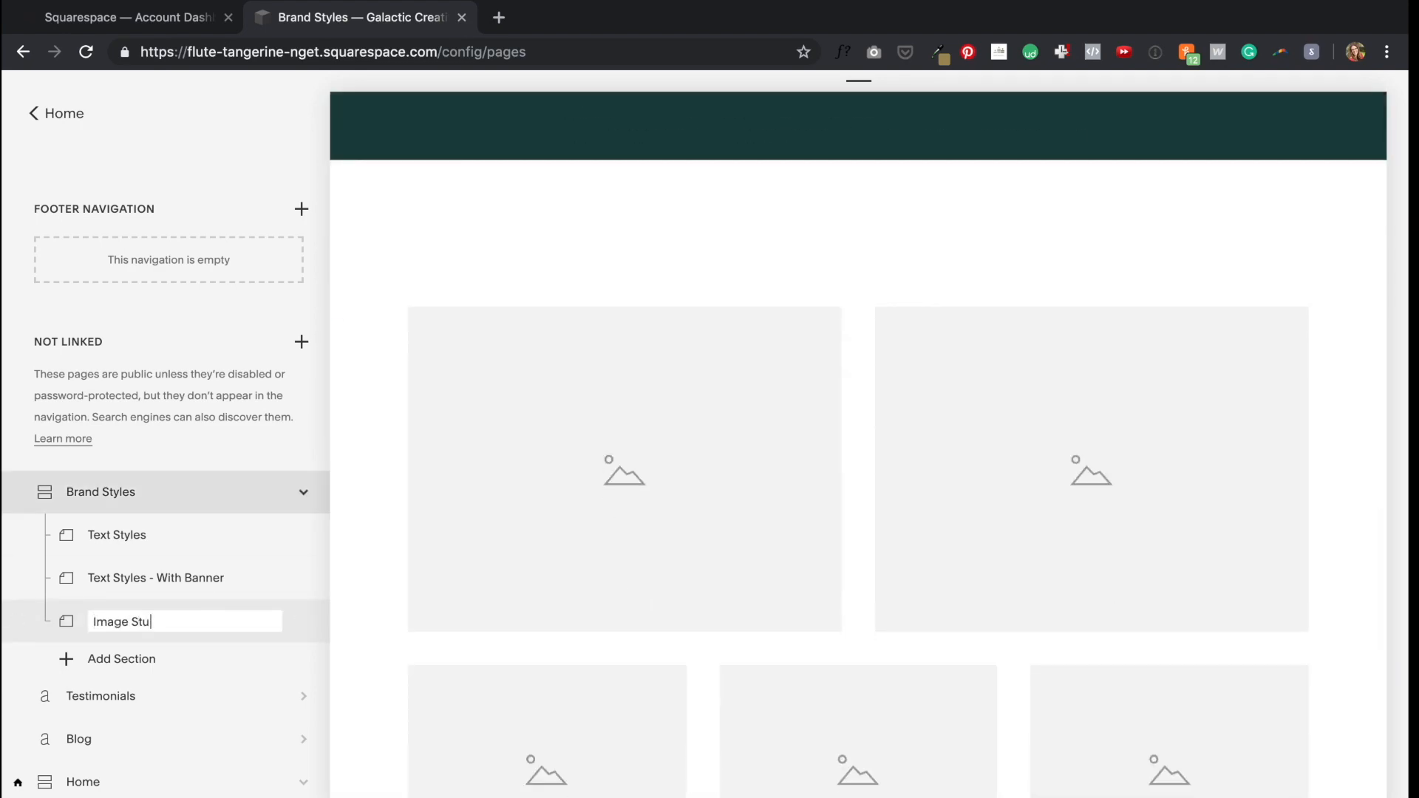
{"action": "key", "text": "Return"}
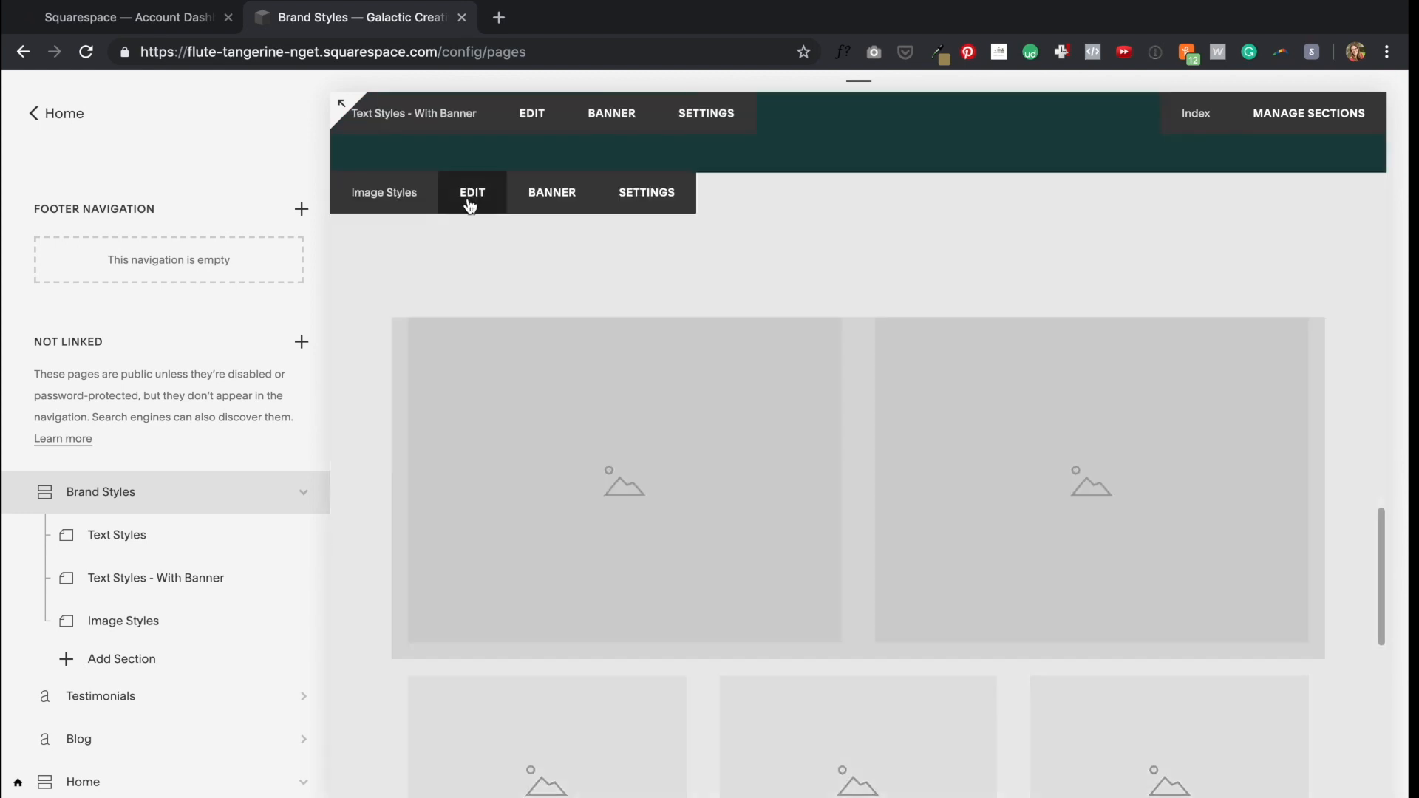
Step: Edit the Image Styles section and upload photos into its image placeholders, with greennotebook.jpg in the first one
{"action": "left_click", "coordinate": [468, 203]}
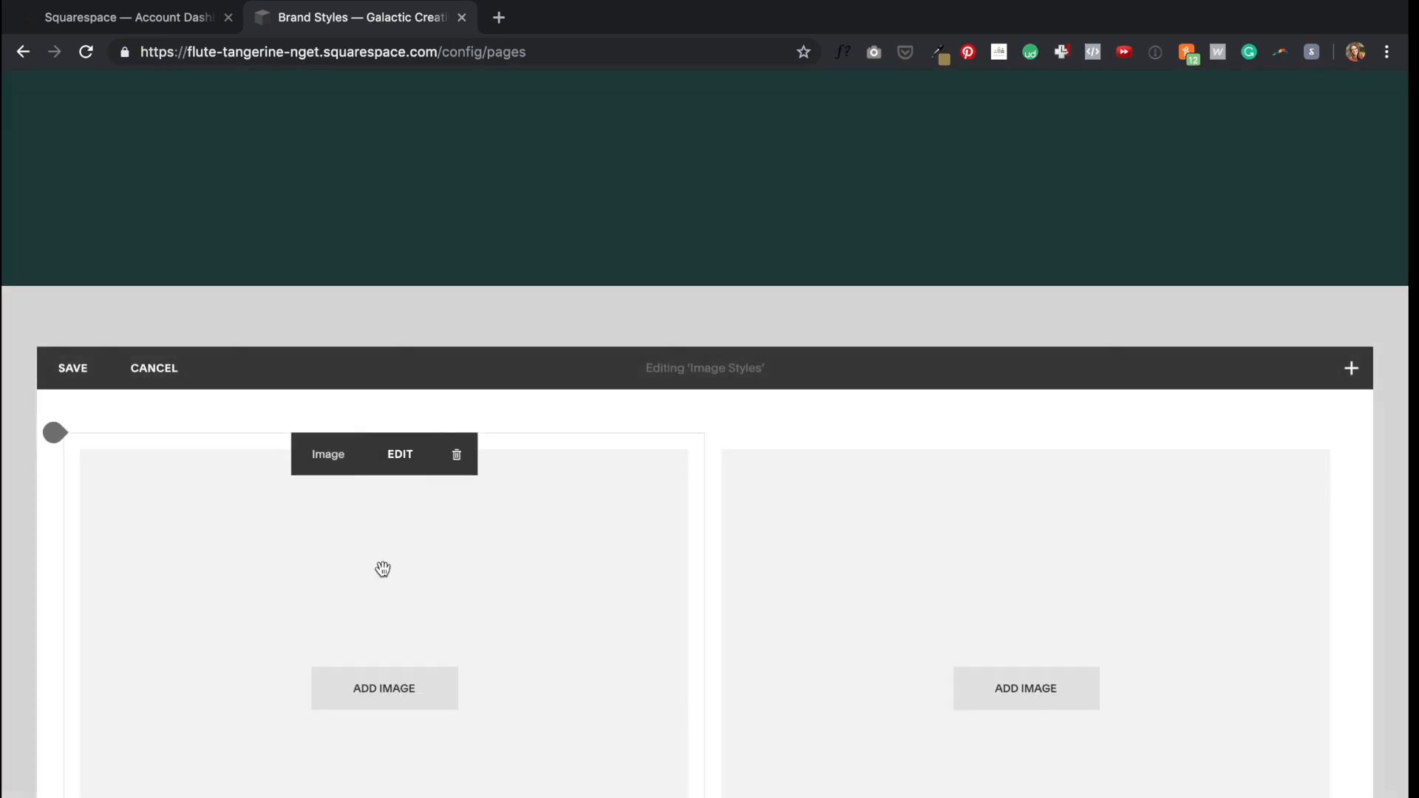
{"action": "left_click", "coordinate": [377, 595]}
{"action": "left_click", "coordinate": [890, 452]}
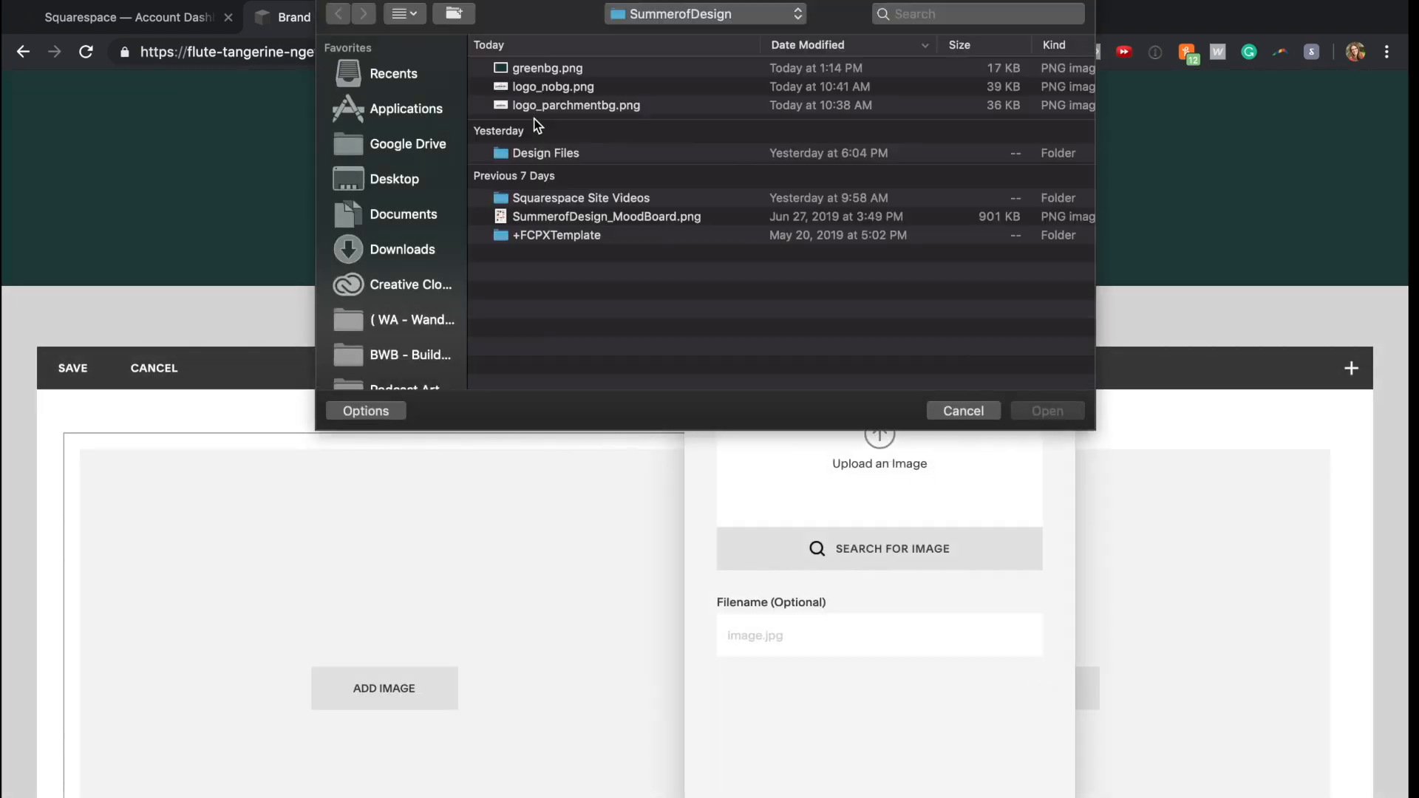
{"action": "double_click", "coordinate": [536, 105]}
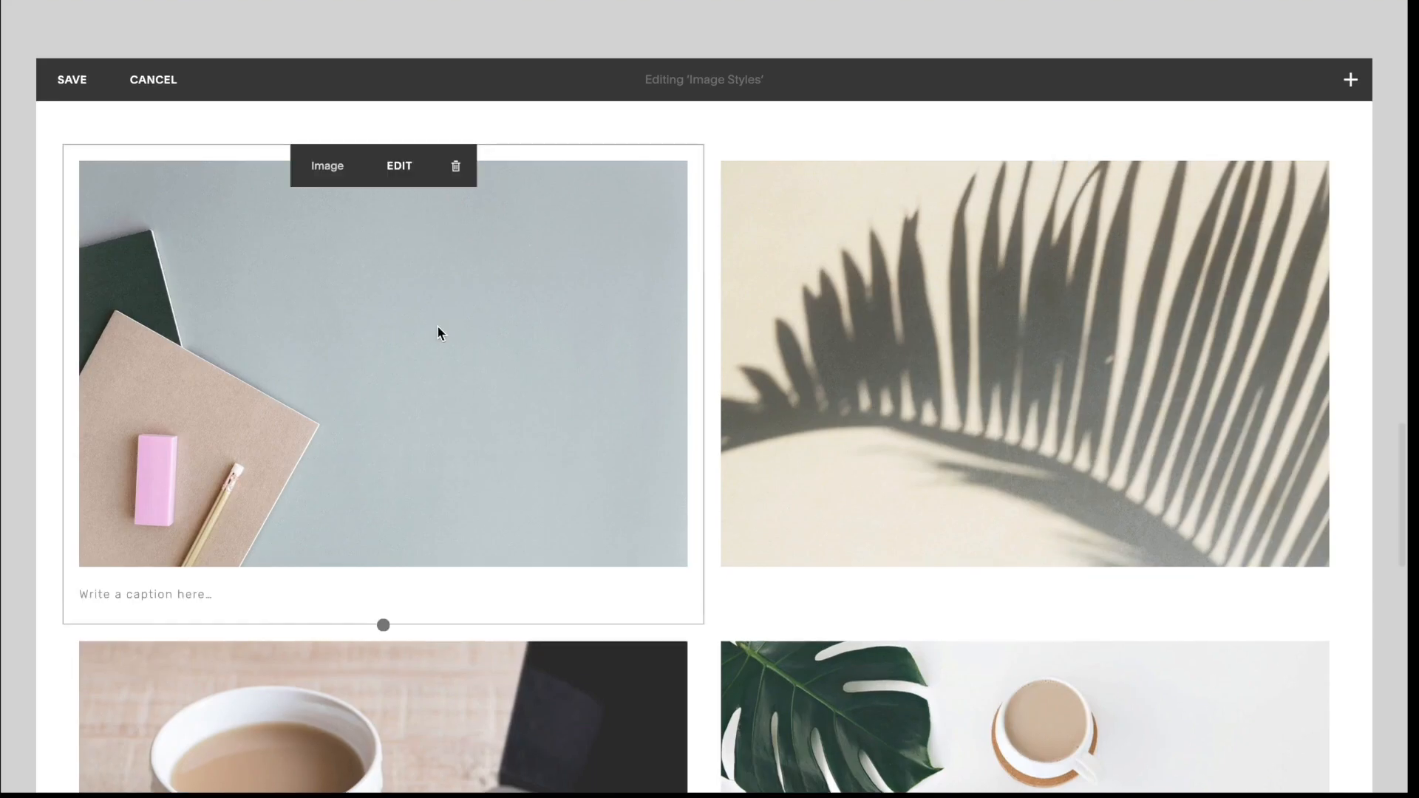
Step: Set the green notebook image block's design to Overlap and its image link to Button
{"action": "left_click", "coordinate": [437, 333]}
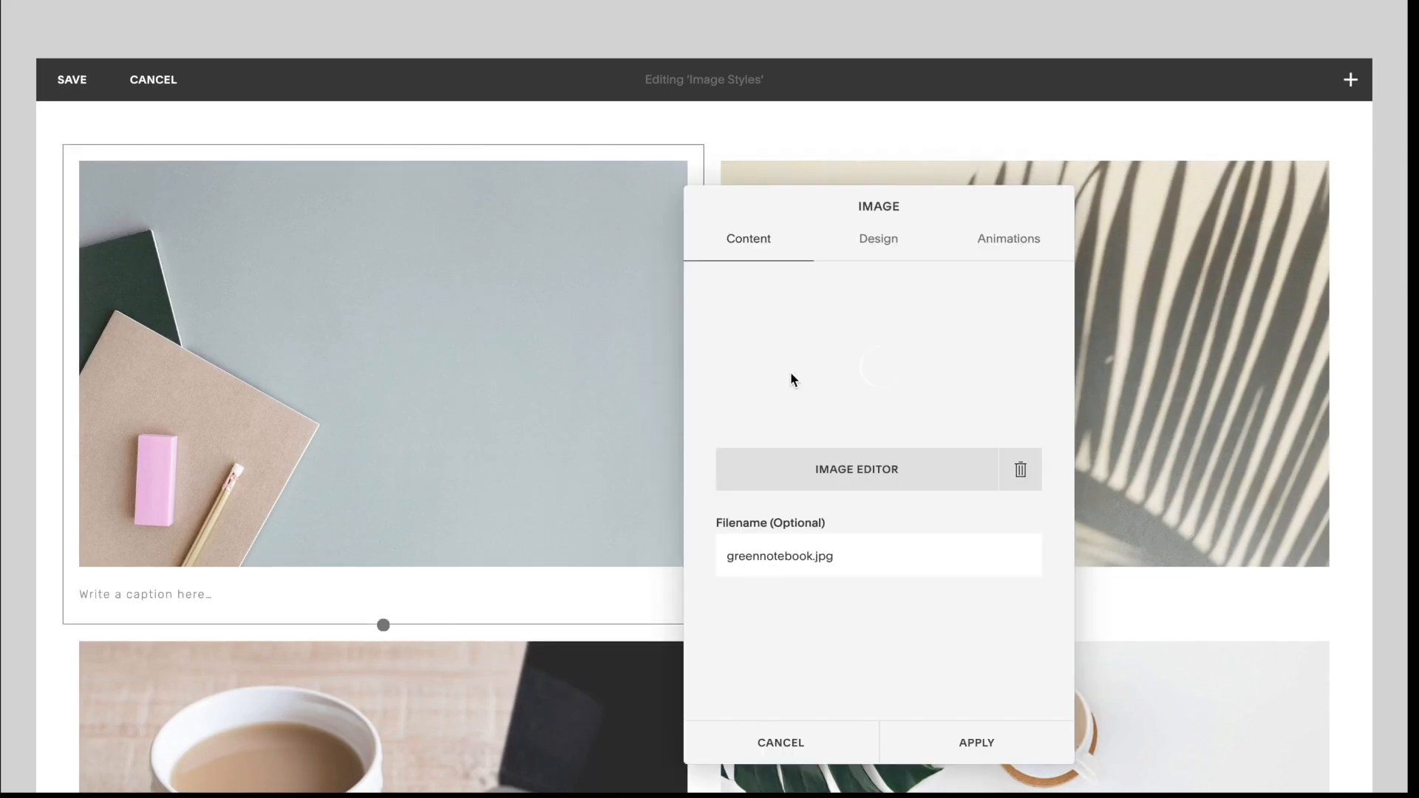
{"action": "left_click", "coordinate": [887, 249]}
{"action": "left_click", "coordinate": [764, 441]}
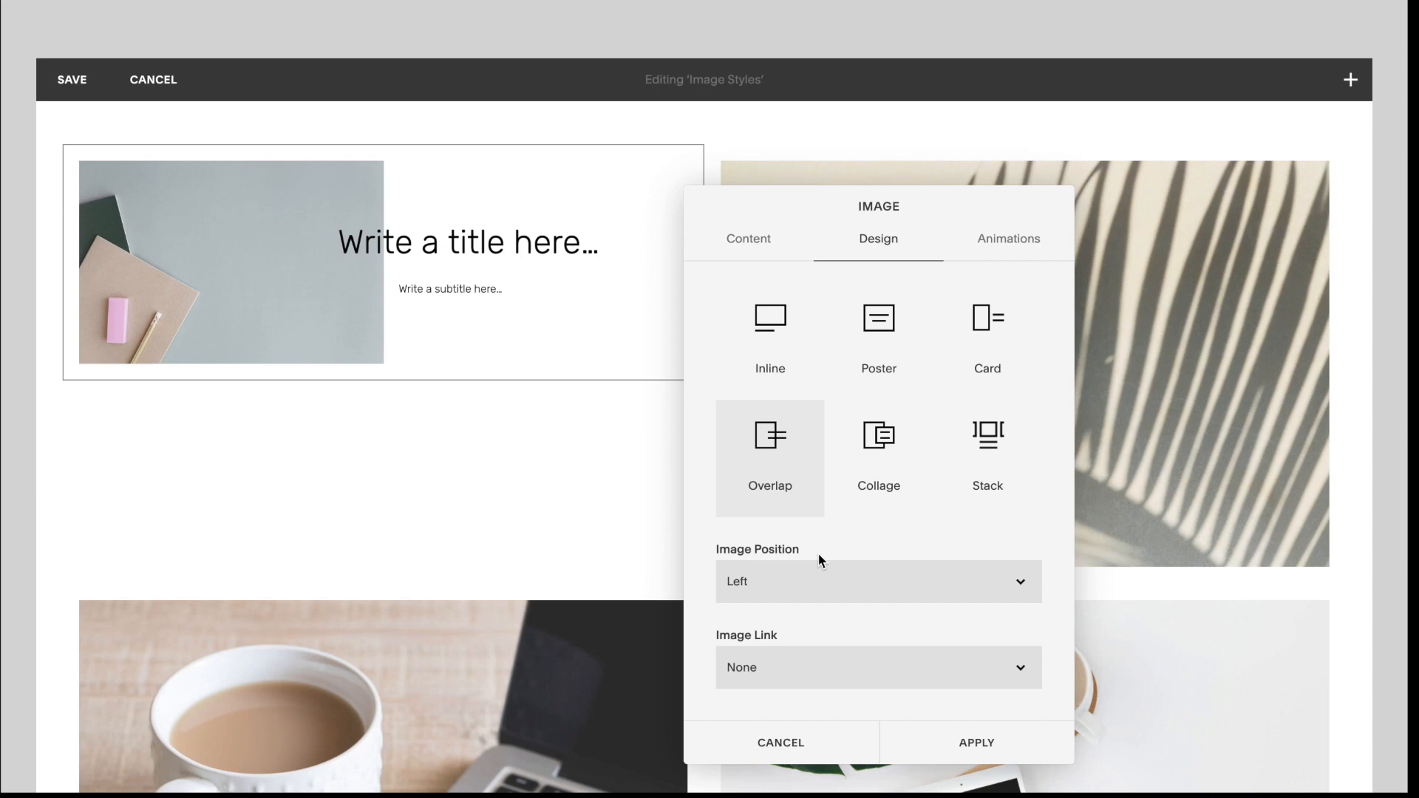
{"action": "left_click", "coordinate": [798, 681]}
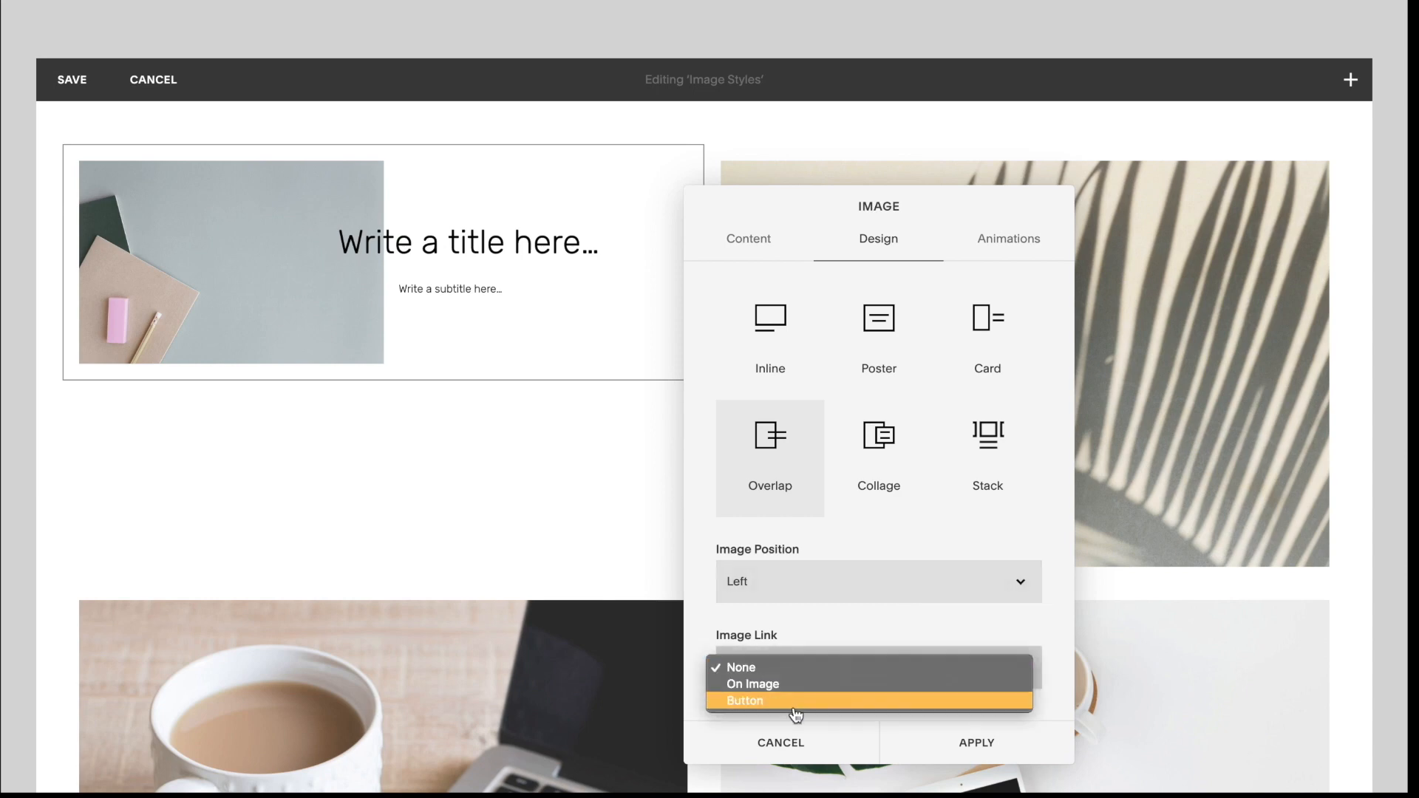
{"action": "left_click", "coordinate": [794, 705]}
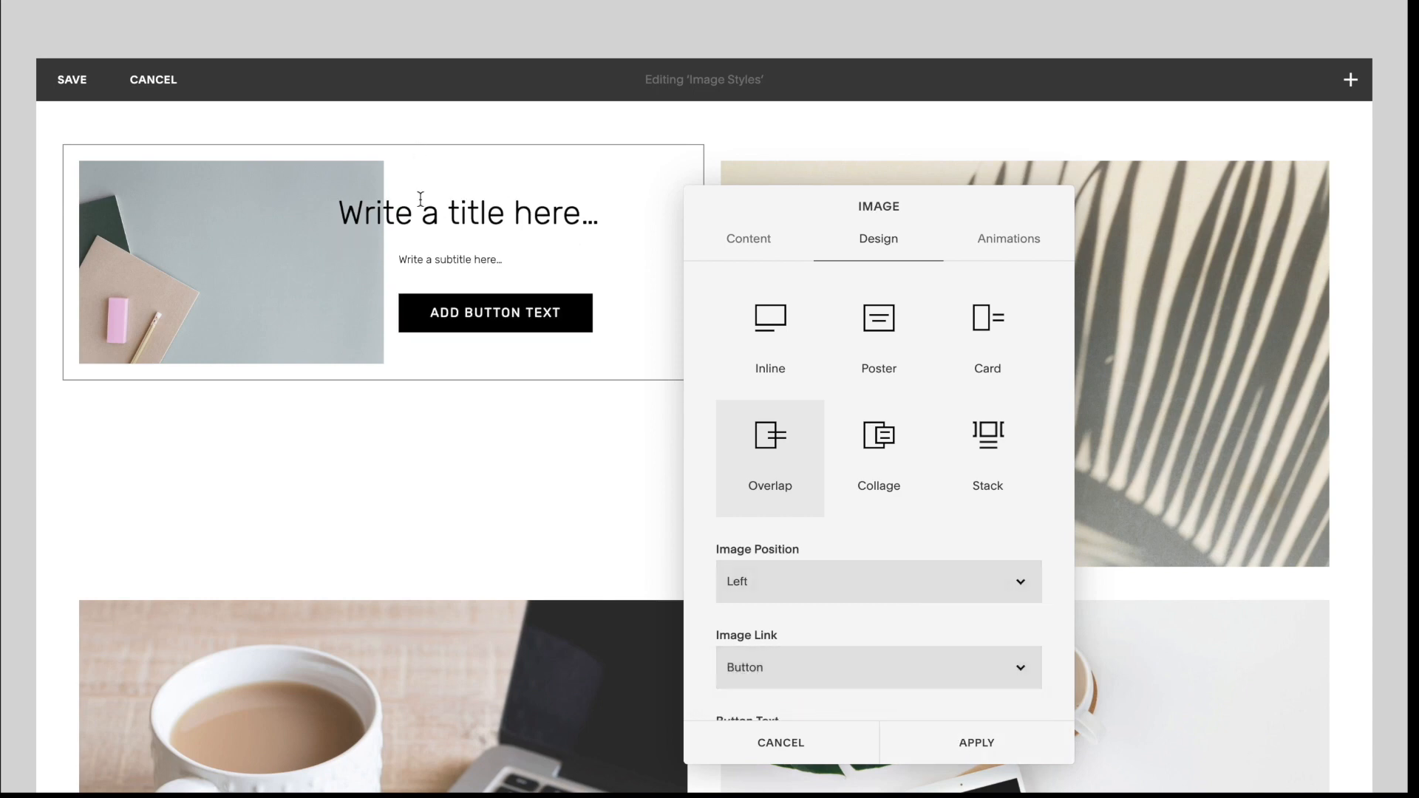
Step: Enter the image title "This is an image headline" and a generated lorem ipsum subtitle trimmed to end at "dolore magna aliqua."
{"action": "left_click", "coordinate": [423, 204]}
{"action": "type", "text": "This is an ima"}
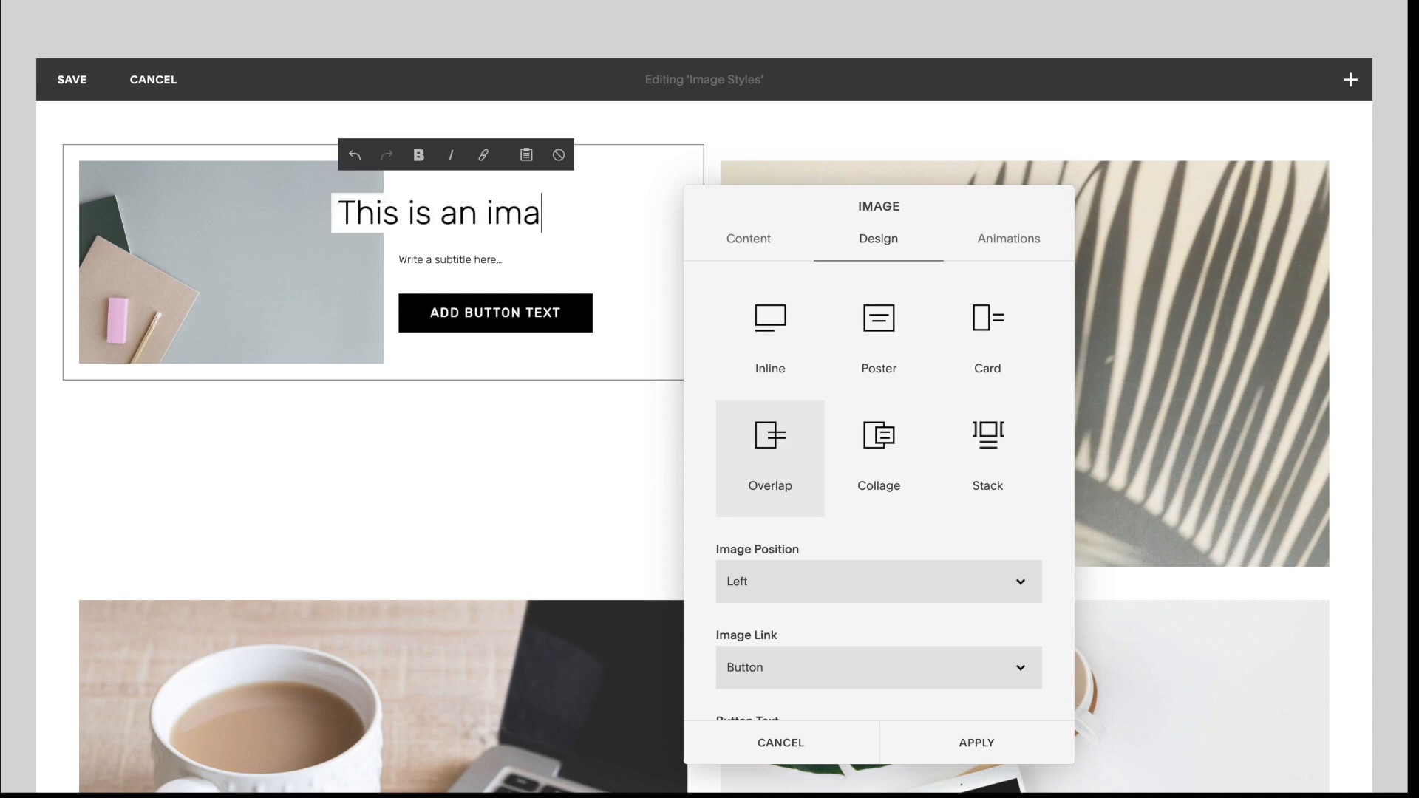
{"action": "type", "text": "ge headline"}
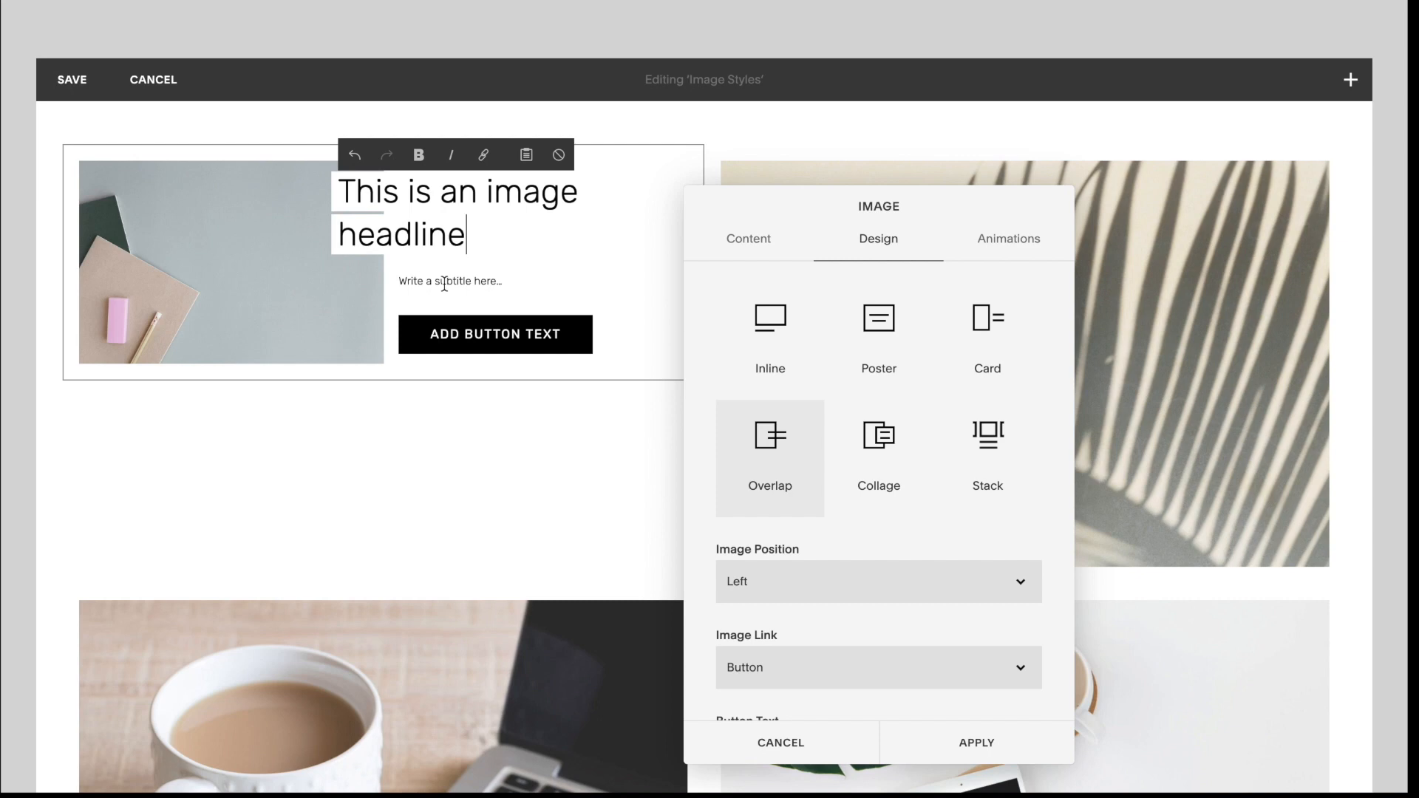
{"action": "left_click", "coordinate": [444, 283]}
{"action": "left_click", "coordinate": [1190, 17]}
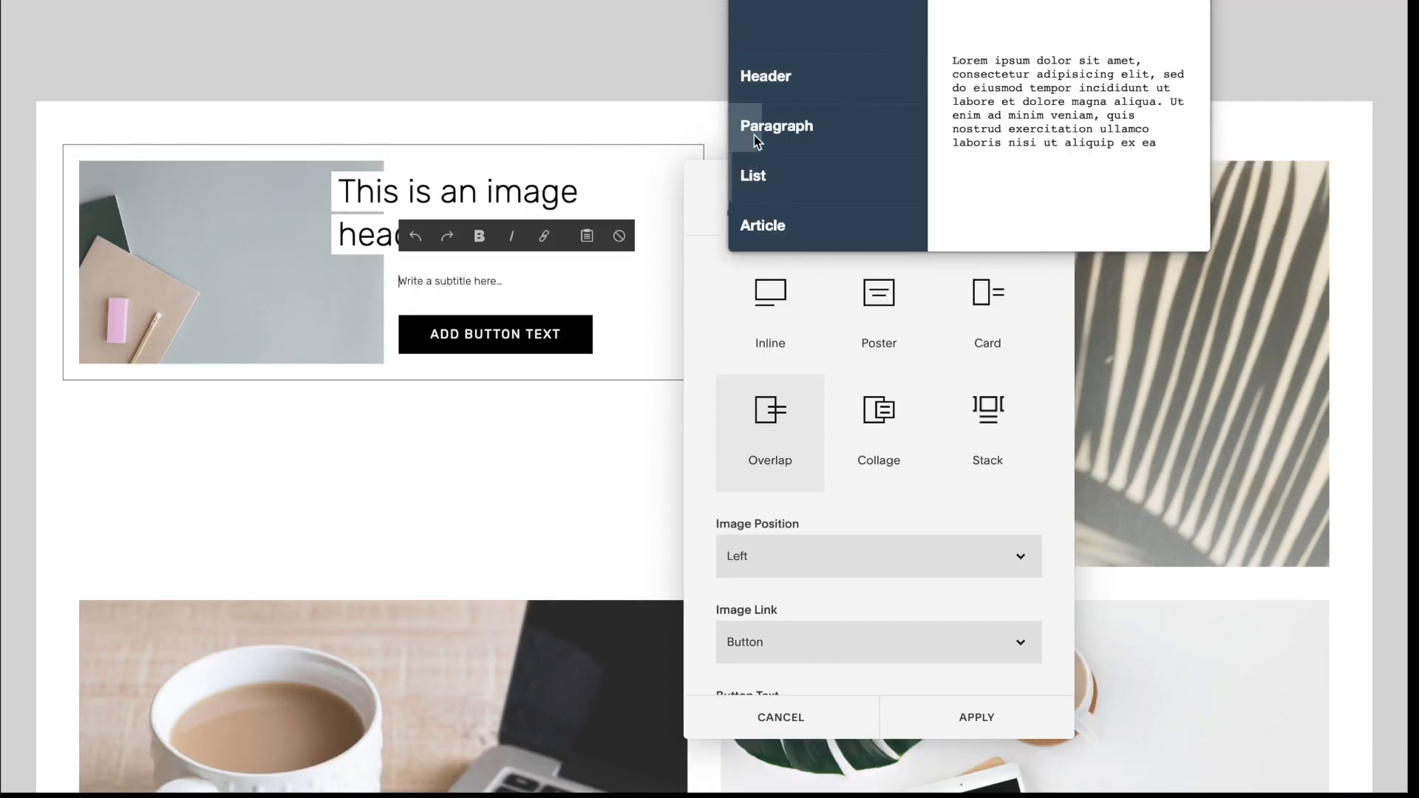
{"action": "left_click", "coordinate": [758, 138]}
{"action": "type", "text": "Lorem ipsum dolor sit amet, consectetur adipisicing elit, sed do eiusmod tempor incididunt ut labore et dolore magna aliqua. Ut enim ad minim veniam, quis nostrud exercitation ullamco laboris nisi ut aliquip"}
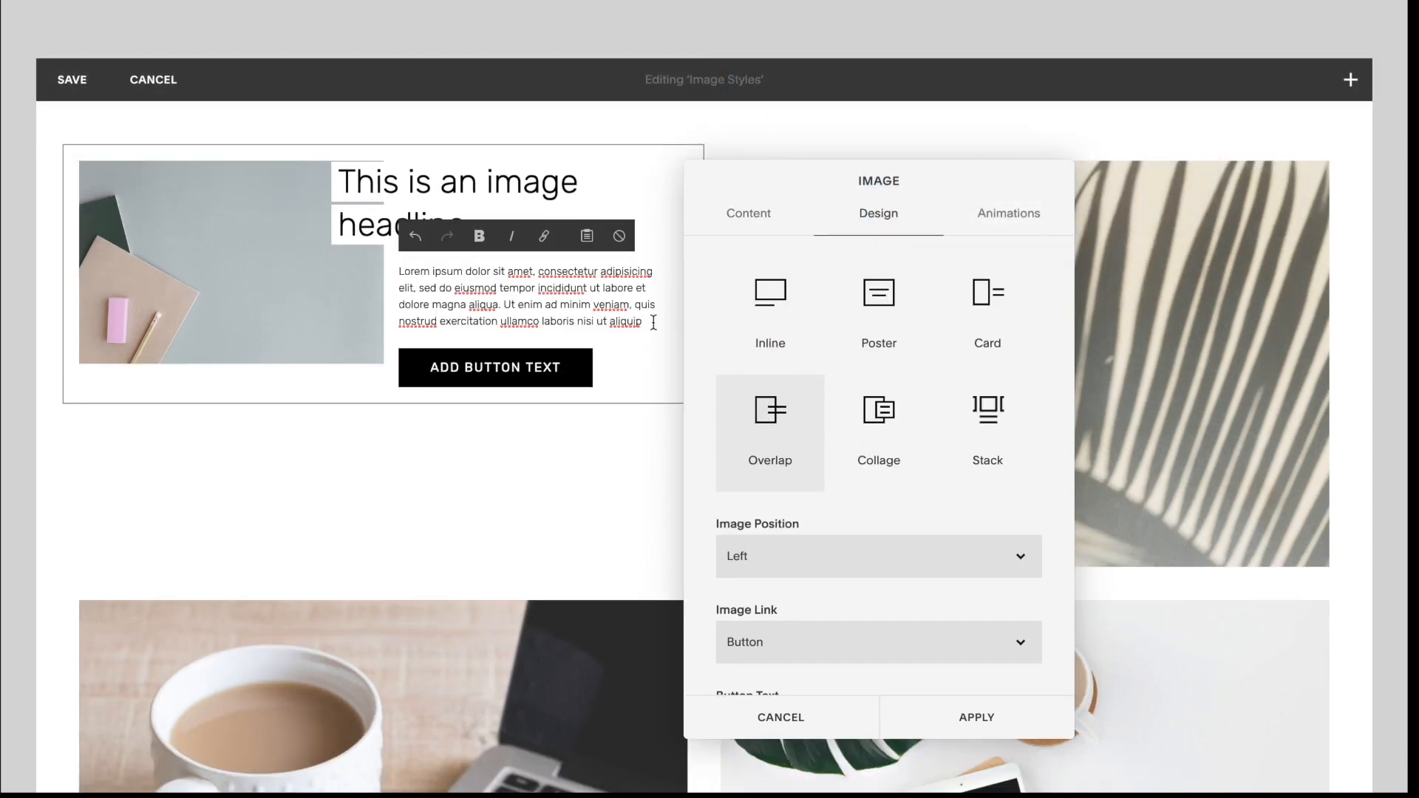
{"action": "left_click_drag", "start_coordinate": [541, 314], "coordinate": [503, 305]}
{"action": "key", "text": "BackSpace"}
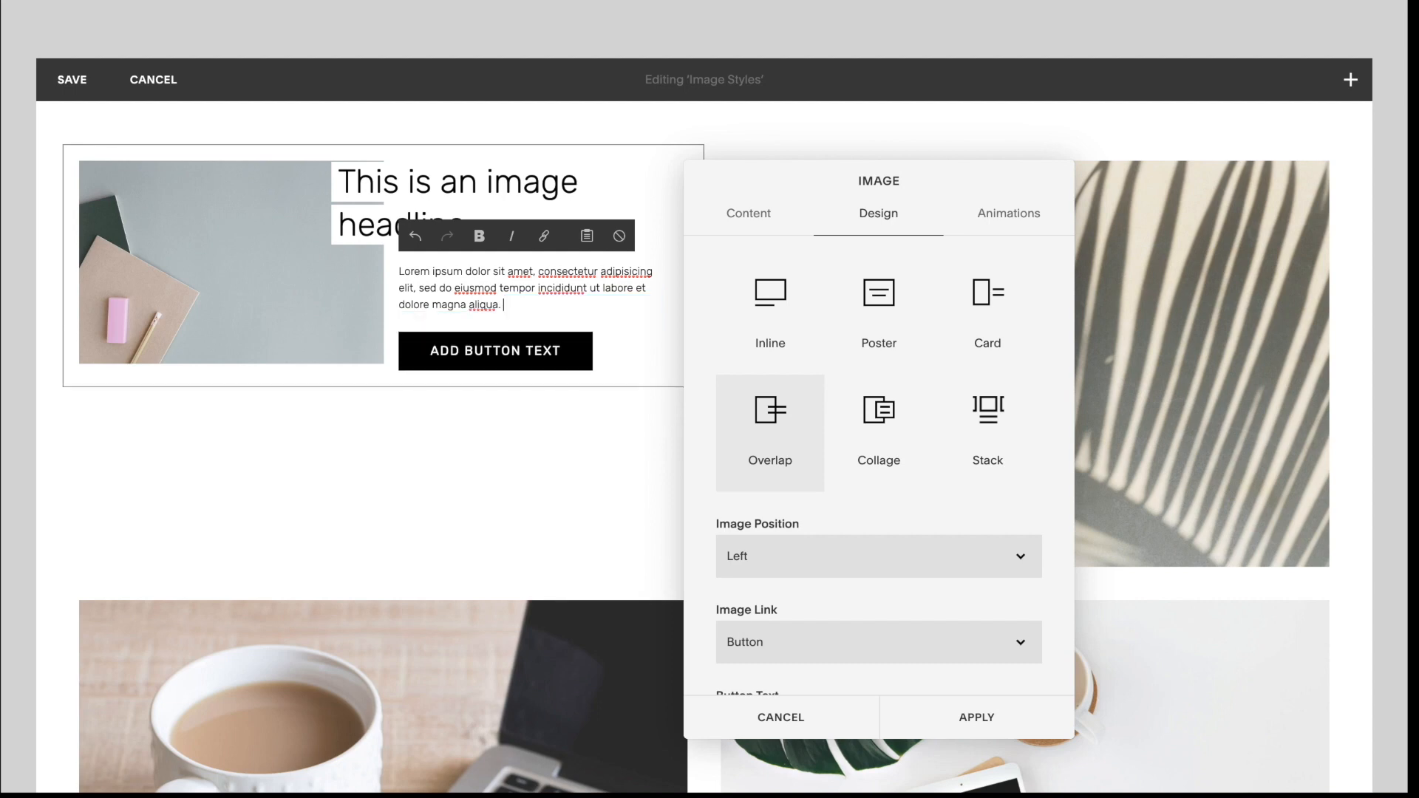
Step: Set the image block's button text to "Learn More" and apply the image settings
{"action": "left_click", "coordinate": [505, 356]}
{"action": "scroll", "coordinate": [871, 504], "scroll_direction": "down", "scroll_amount": 3}
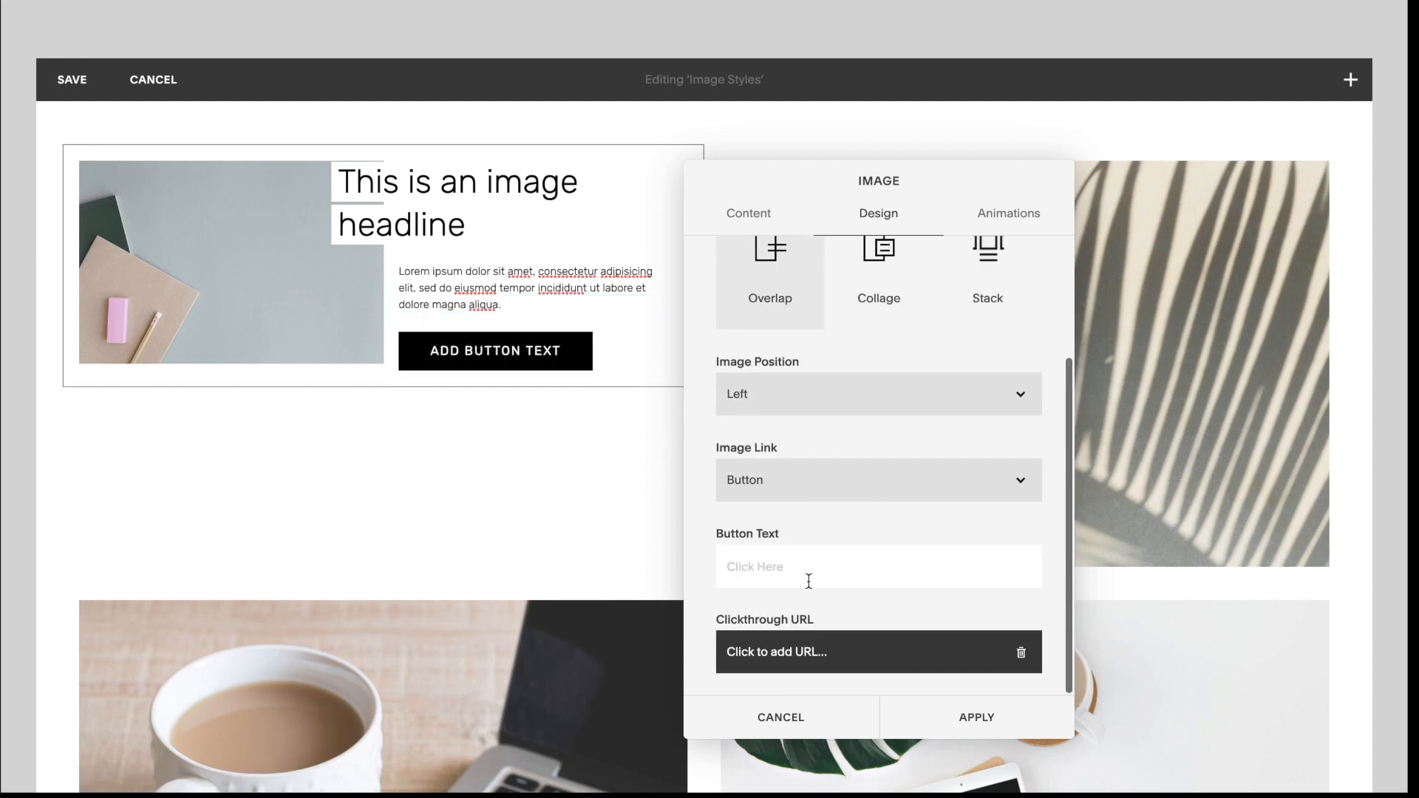
{"action": "left_click", "coordinate": [808, 578]}
{"action": "type", "text": "Learn Mo"}
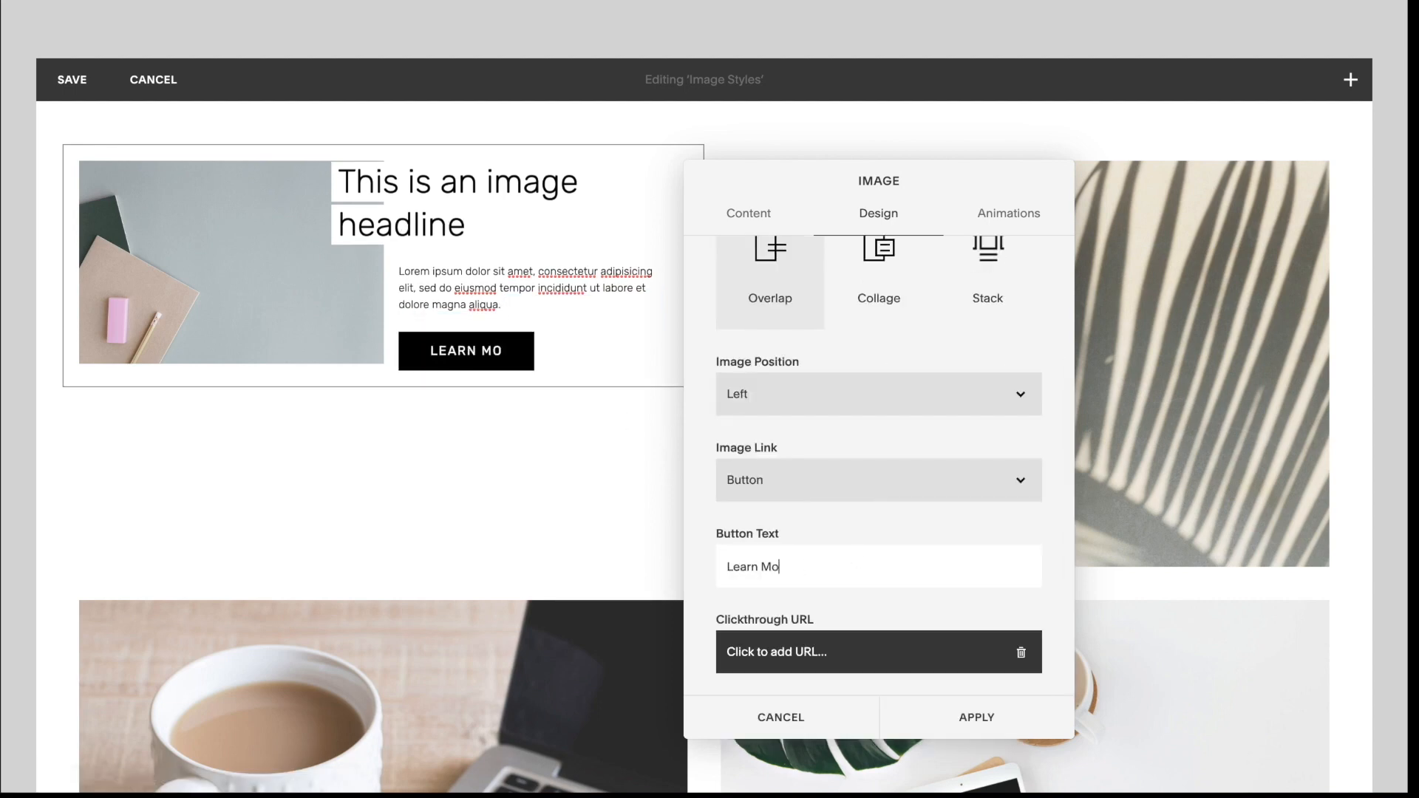
{"action": "type", "text": "re"}
{"action": "left_click", "coordinate": [975, 706]}
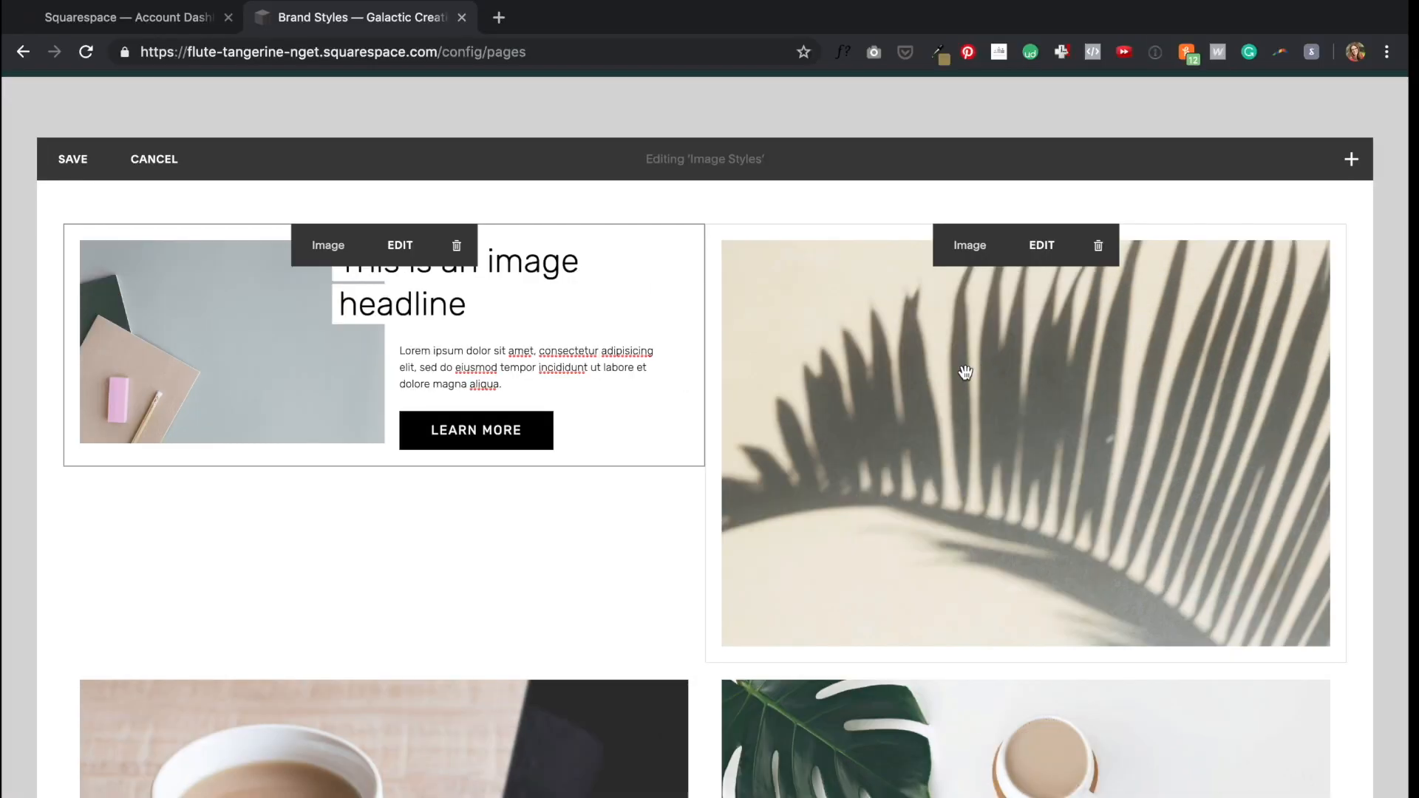
Step: Set the palm shadow image block's design to Card and its image link to Button
{"action": "double_click", "coordinate": [965, 372]}
{"action": "left_click", "coordinate": [1192, 321]}
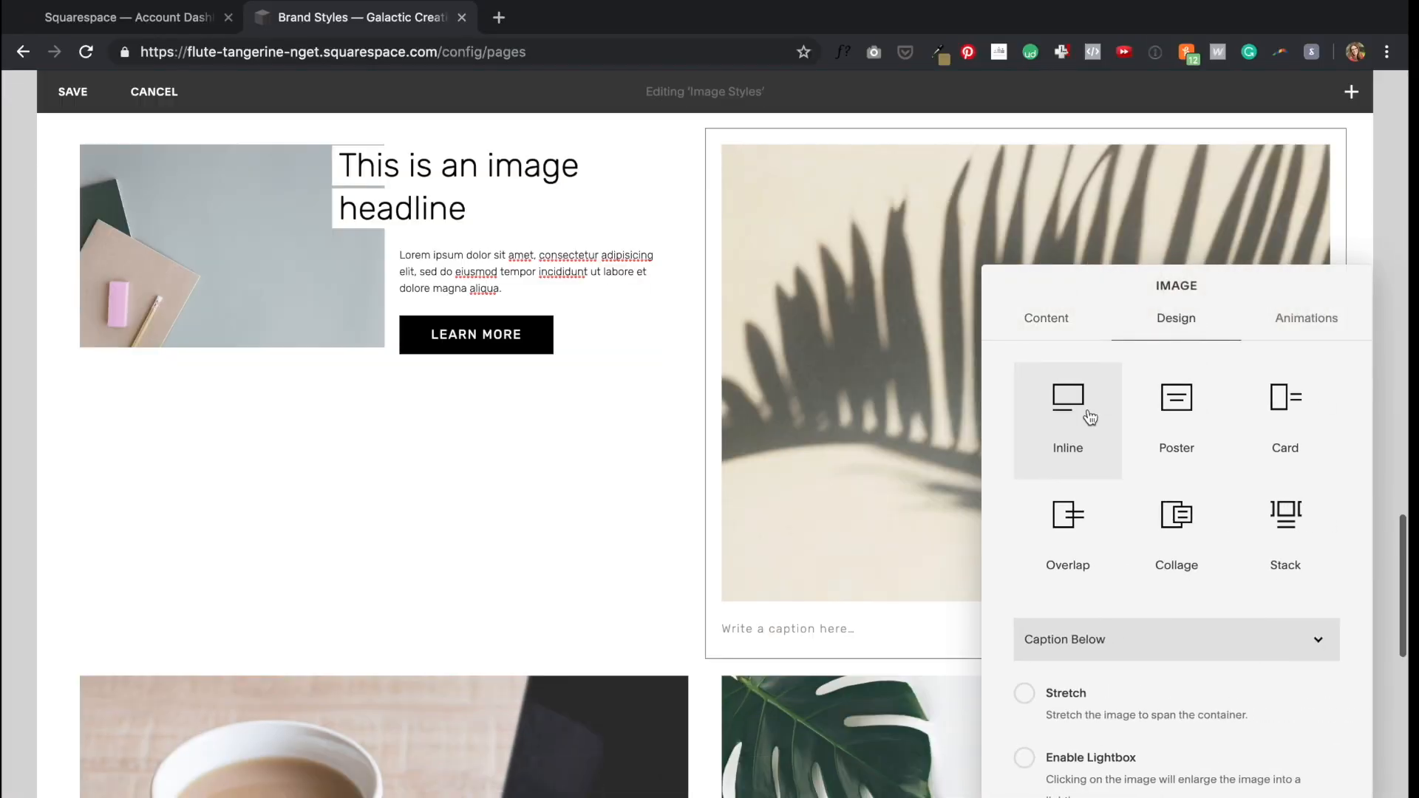
{"action": "left_click", "coordinate": [1301, 431]}
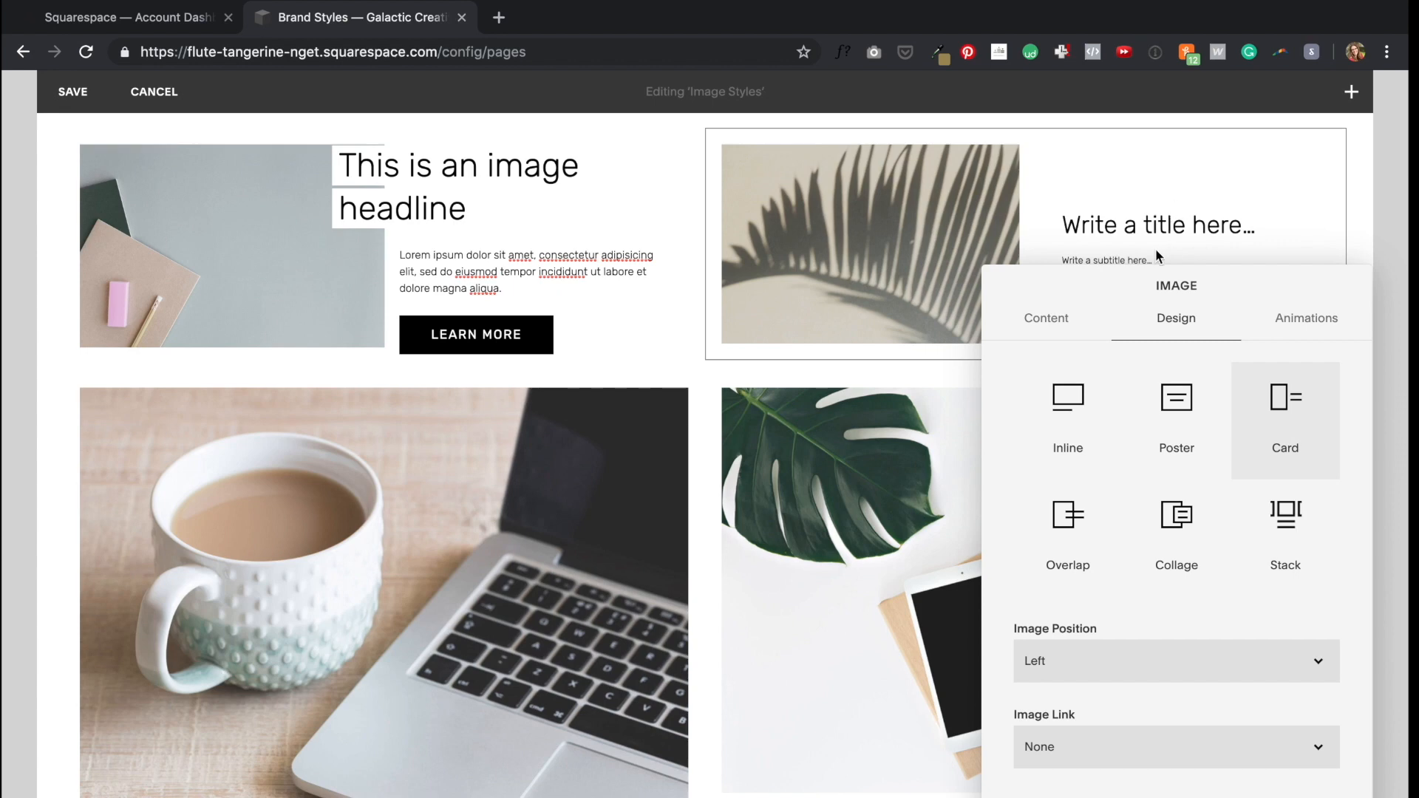
{"action": "left_click", "coordinate": [1080, 748]}
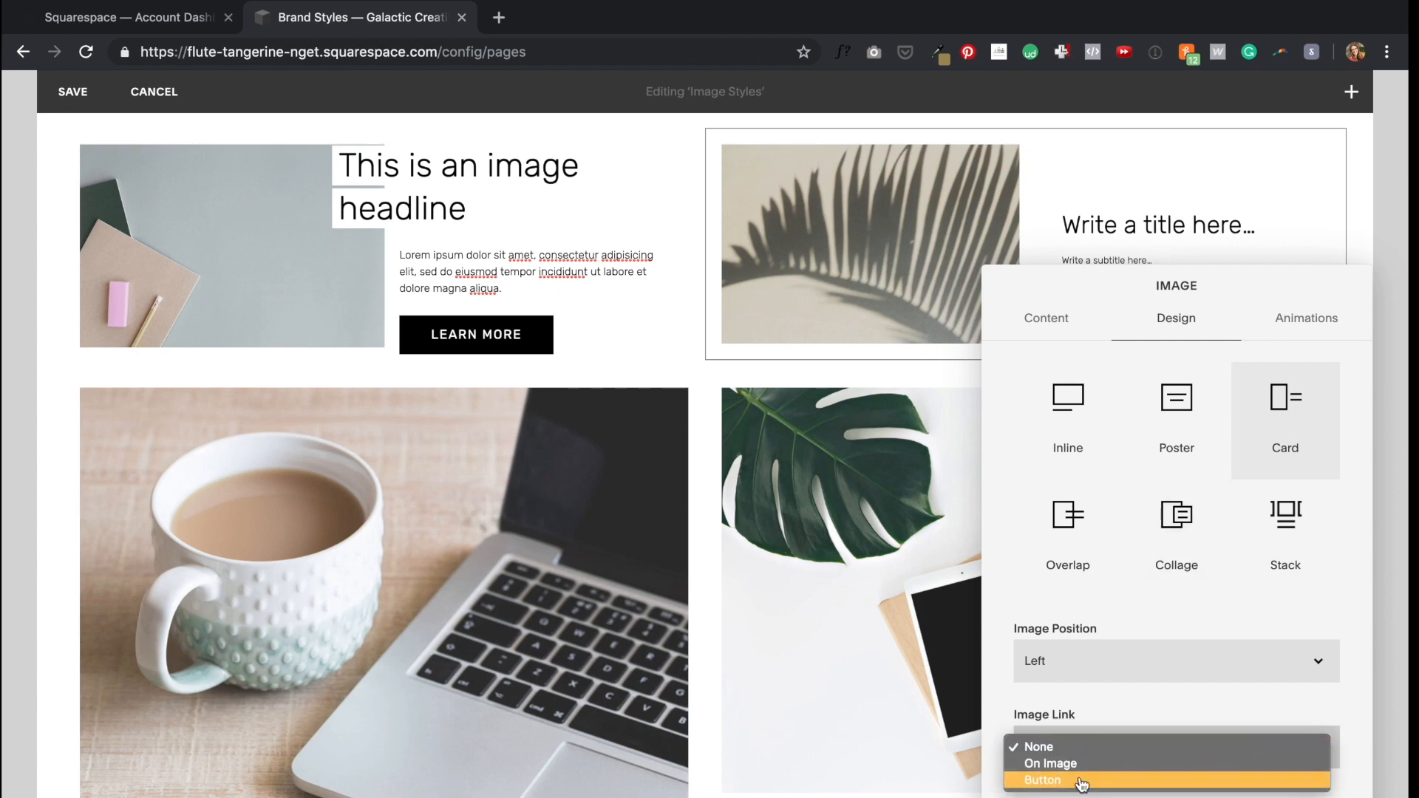
{"action": "left_click", "coordinate": [1081, 780]}
Step: Enter the title "This is a card image headline" and a lorem ipsum subtitle in the card image block
{"action": "left_click", "coordinate": [1129, 198]}
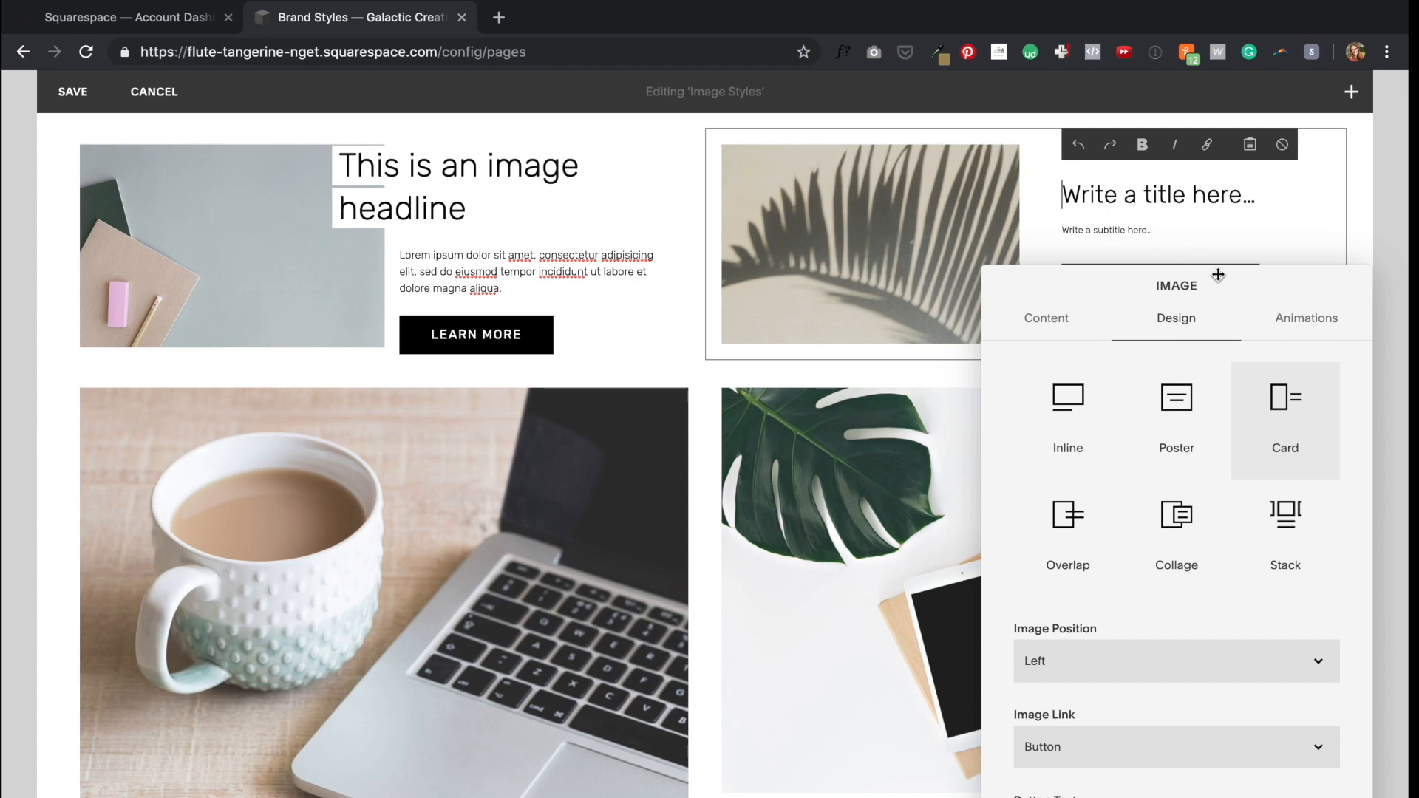
{"action": "left_click_drag", "start_coordinate": [1242, 284], "coordinate": [516, 212]}
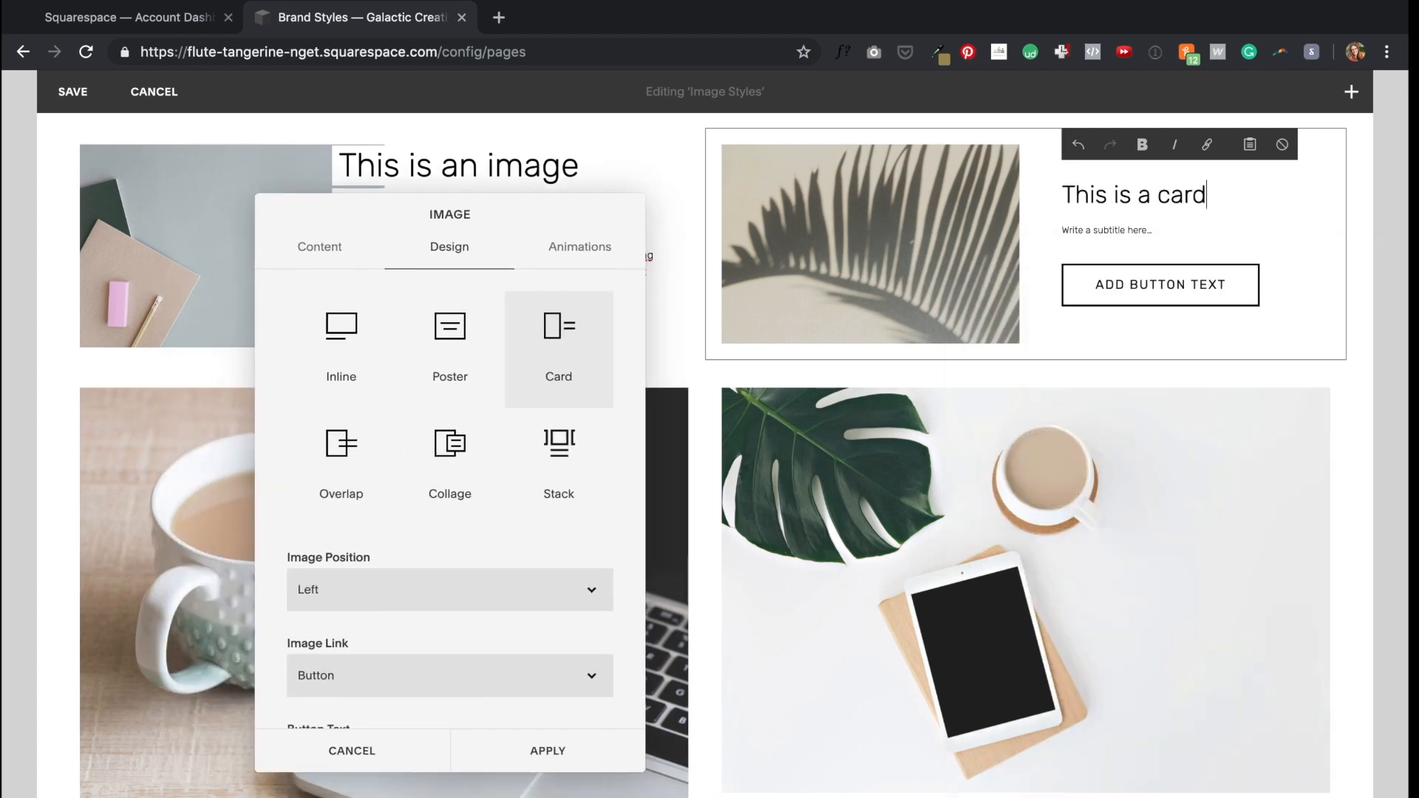
{"action": "type", "text": "e headline"}
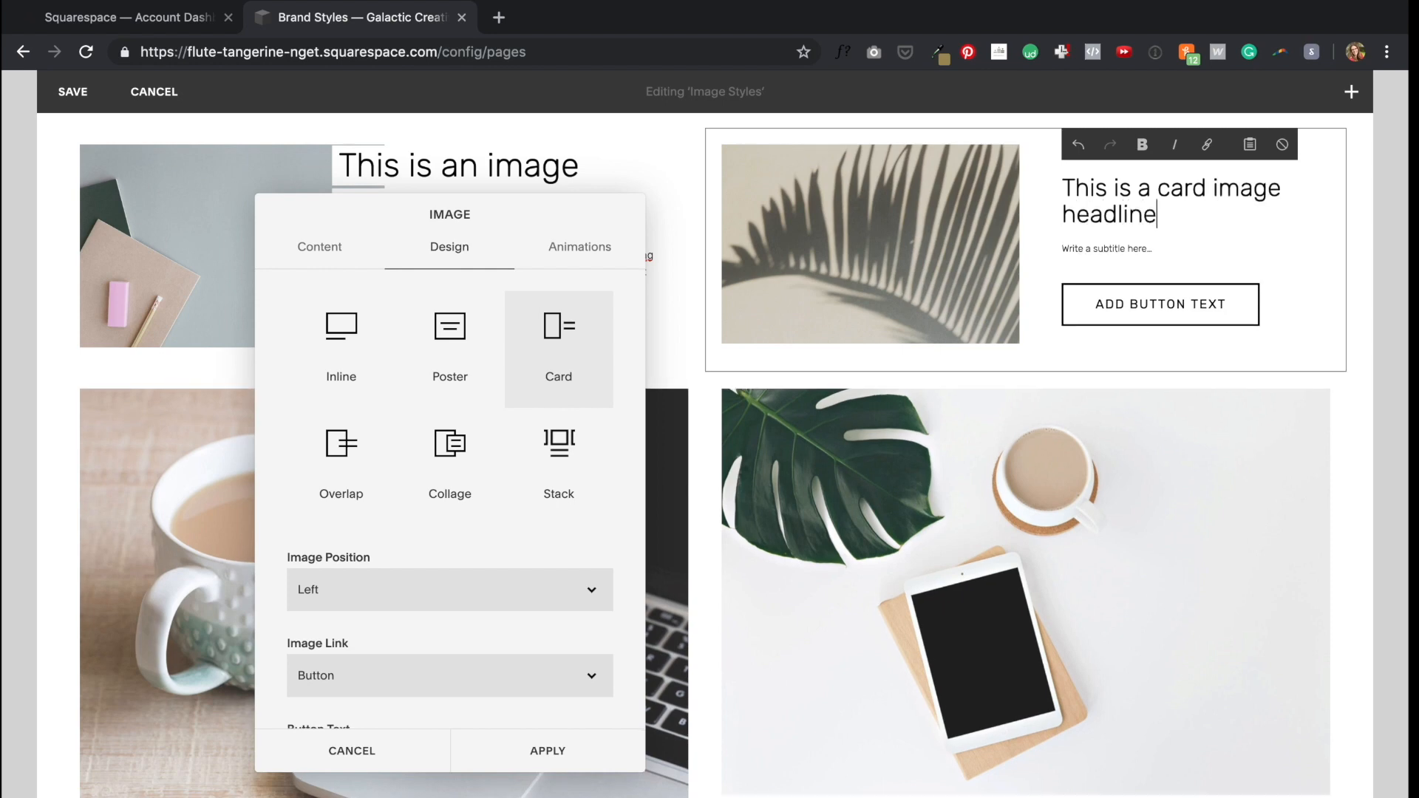
{"action": "left_click", "coordinate": [1106, 249]}
{"action": "type", "text": "Lorem ipsum dolor sit amet, consectetur adipisicing elit, sed do eiusmod tempor incididunt ut labore et dolore magna aliqua. Ut enim ad minim veniam, quis nostrud exercitation ullamco laboris nisi ut aliquip"}
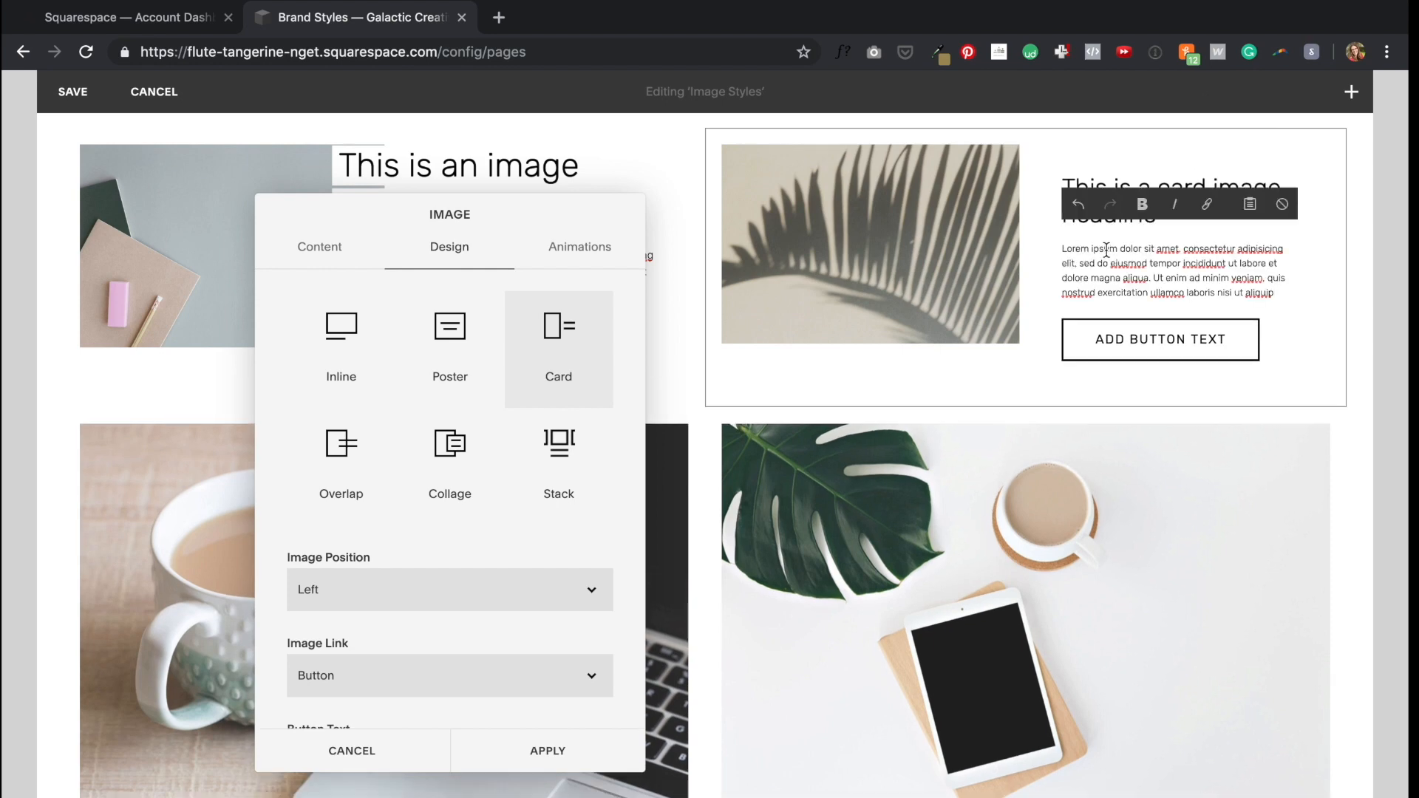
Step: Set the card image block's button text to "Learn More"
{"action": "scroll", "coordinate": [333, 670], "scroll_direction": "down", "scroll_amount": 2}
{"action": "left_click", "coordinate": [340, 600]}
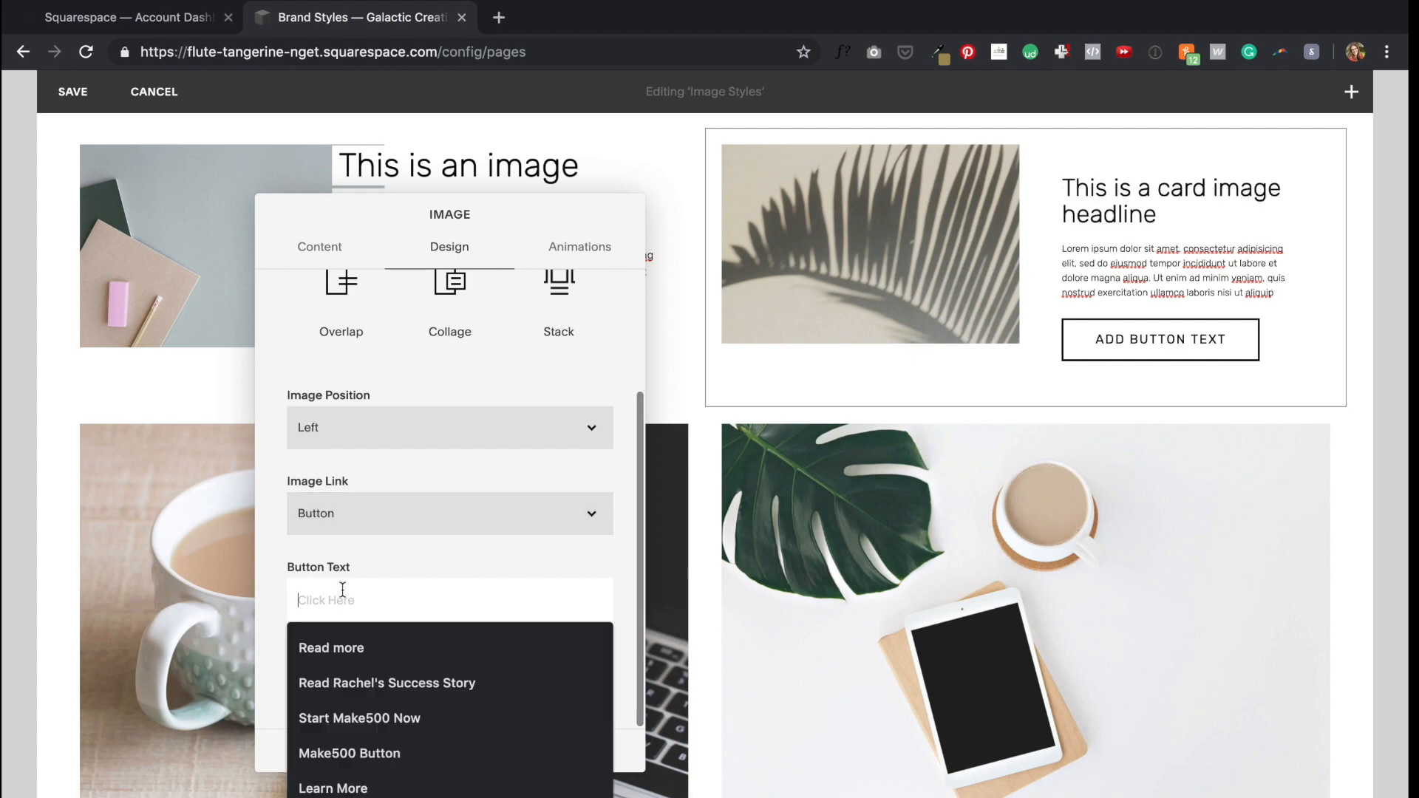
{"action": "type", "text": "Learn More"}
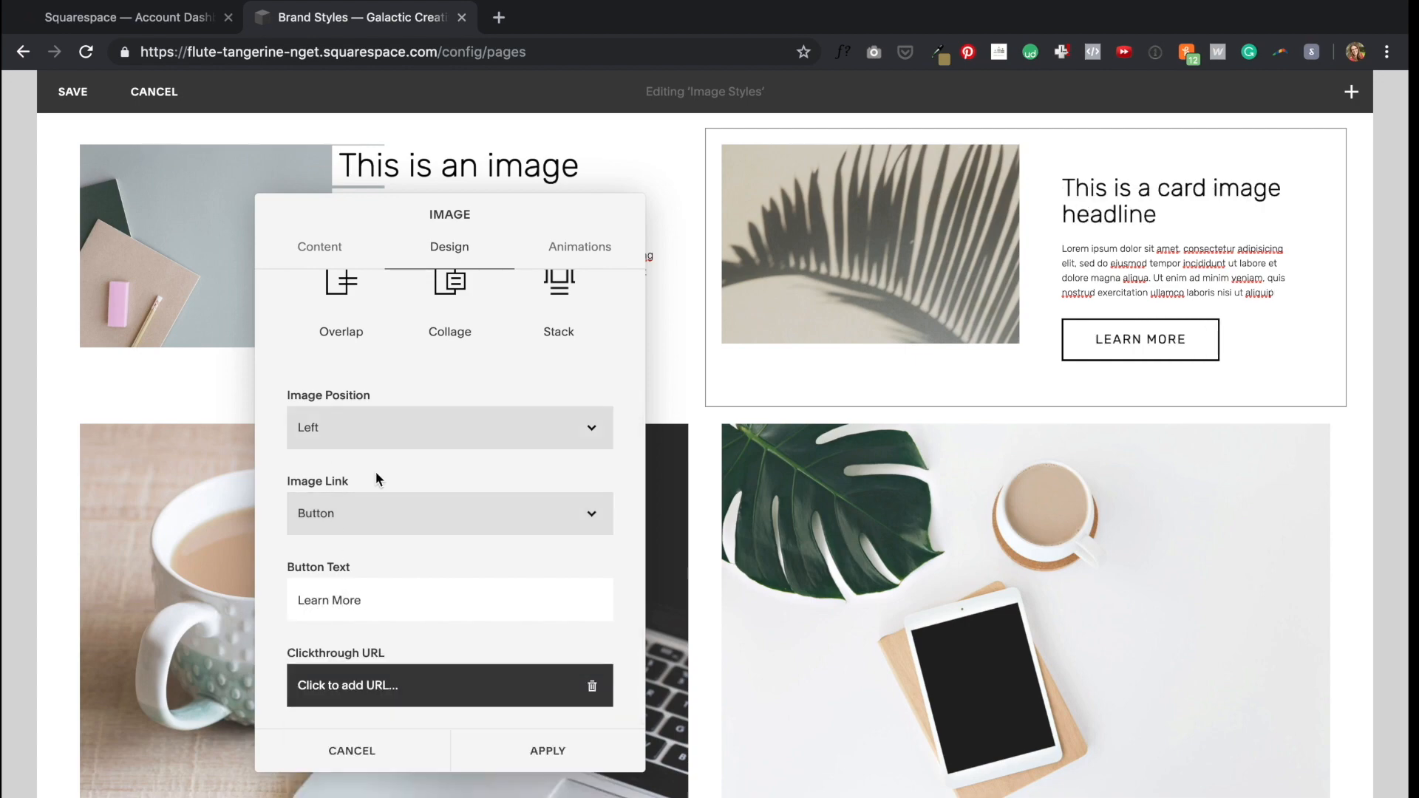
{"action": "left_click_drag", "start_coordinate": [361, 210], "coordinate": [951, 137]}
Step: Set the coffee mug and laptop image block to the Stack design, with a Button image link and "Learn More" as button text
{"action": "scroll", "coordinate": [557, 349], "scroll_direction": "down", "scroll_amount": 3}
{"action": "left_click", "coordinate": [580, 450]}
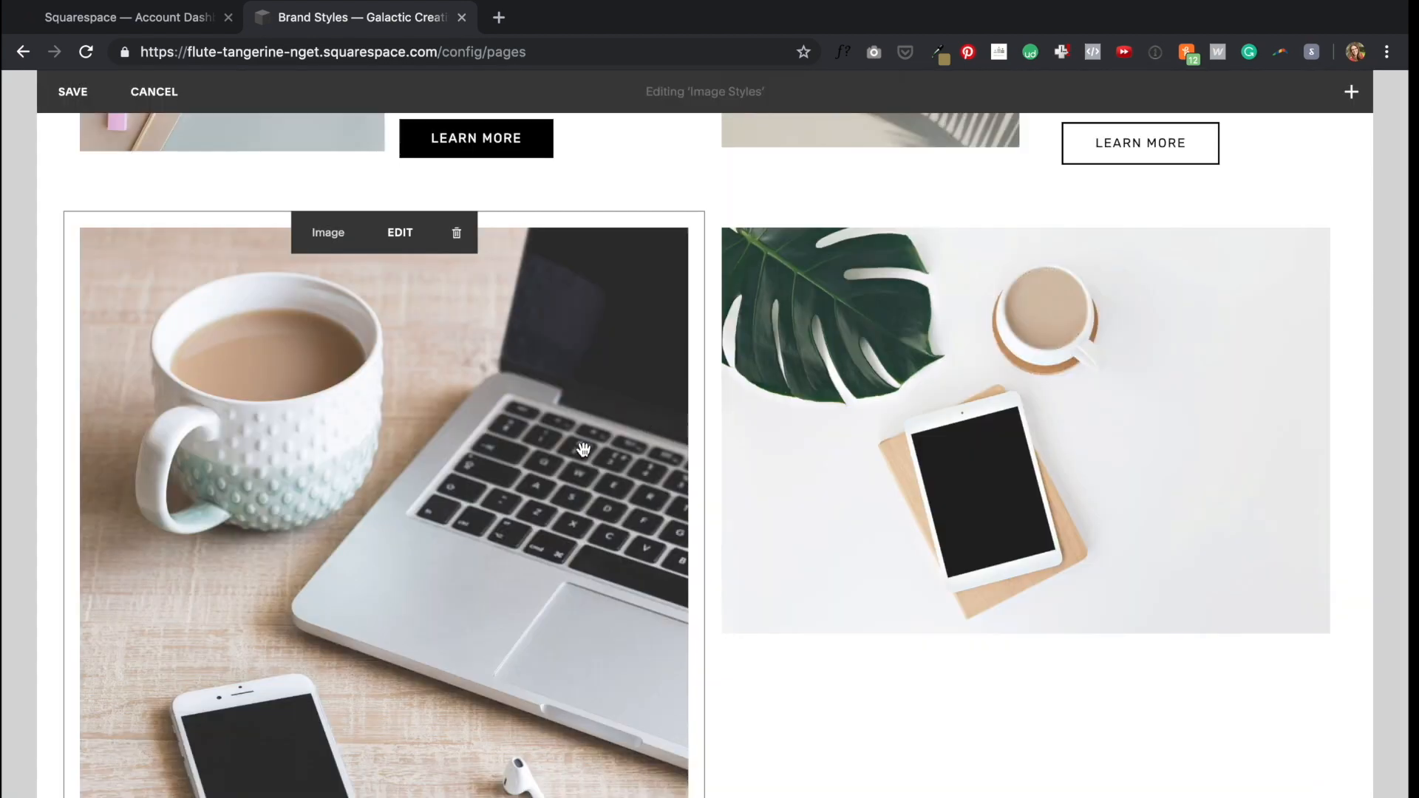
{"action": "double_click", "coordinate": [579, 451]}
{"action": "left_click", "coordinate": [879, 317]}
{"action": "left_click", "coordinate": [989, 536]}
{"action": "scroll", "coordinate": [457, 599], "scroll_direction": "down", "scroll_amount": 5}
{"action": "left_click", "coordinate": [880, 661]}
{"action": "left_click", "coordinate": [784, 699]}
{"action": "scroll", "coordinate": [591, 591], "scroll_direction": "down", "scroll_amount": 4}
{"action": "left_click", "coordinate": [768, 746]}
{"action": "type", "text": "Learn More"}
{"action": "scroll", "coordinate": [768, 709], "scroll_direction": "down", "scroll_amount": 1}
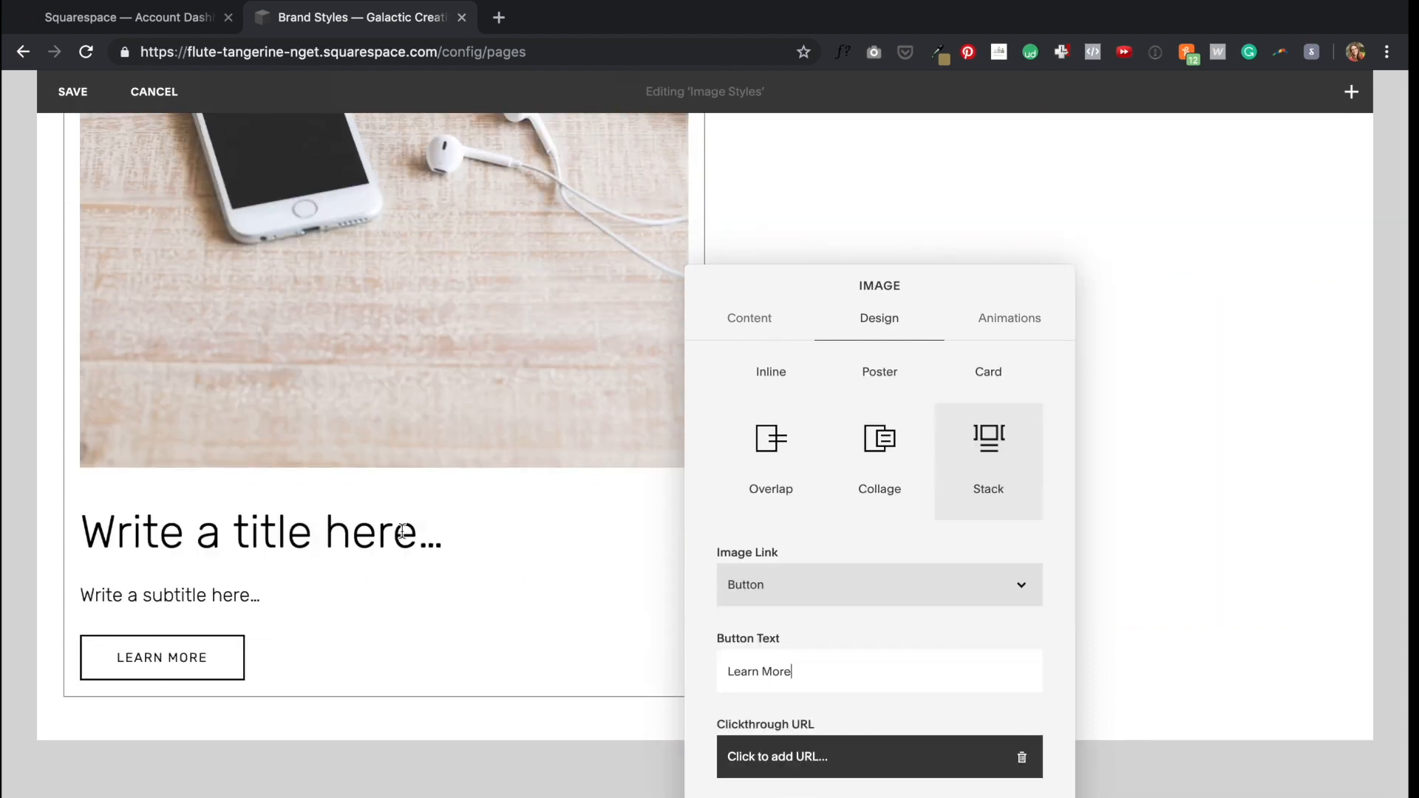
Step: Enter the title "This is a stacked image card headline" and a lorem ipsum subtitle in the stacked image block
{"action": "left_click", "coordinate": [749, 318]}
{"action": "left_click", "coordinate": [885, 331]}
{"action": "left_click", "coordinate": [260, 532]}
{"action": "type", "text": "This is a stacked image card headline"}
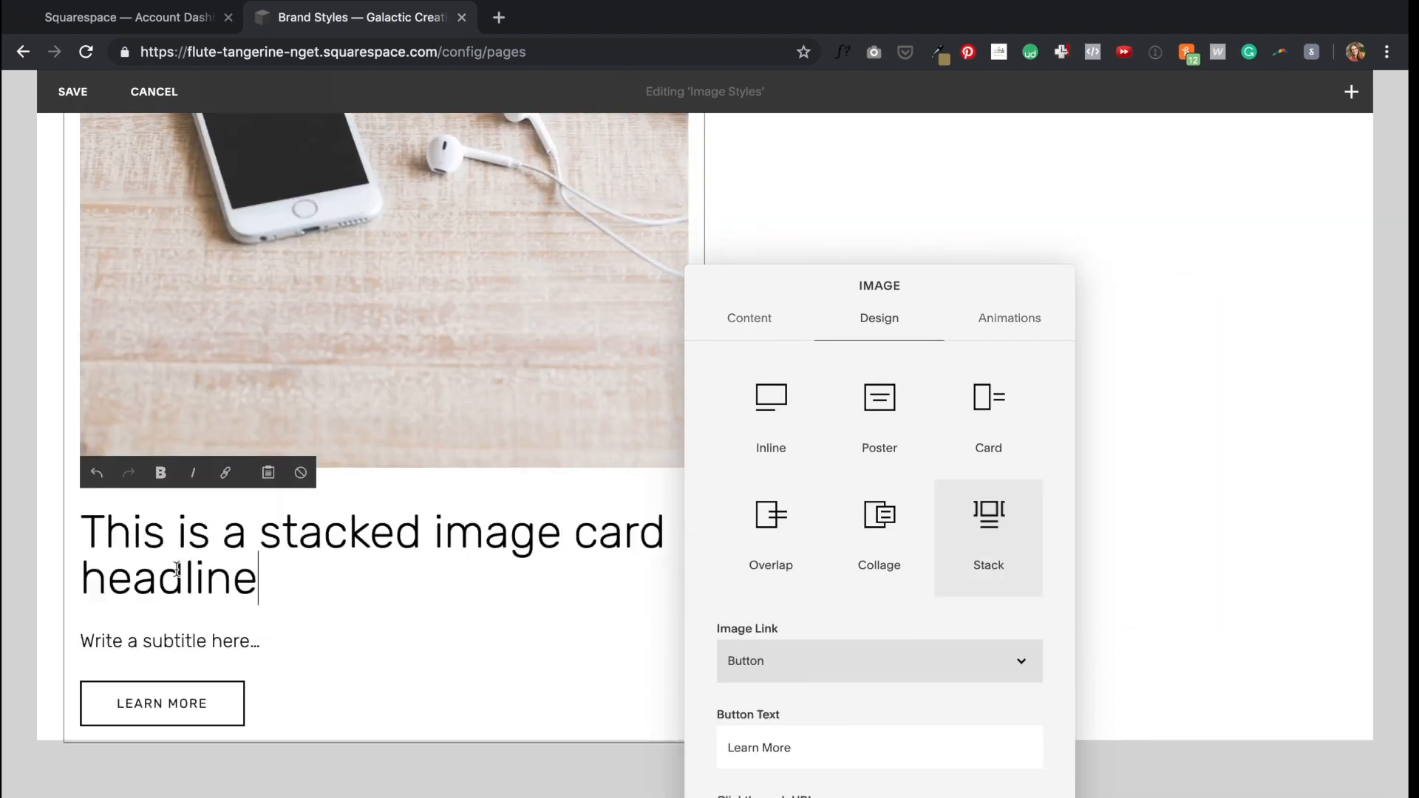
{"action": "left_click", "coordinate": [1183, 473]}
Step: Set the leaf and tablet image block to the Collage design, with image link Button and image position Right
{"action": "scroll", "coordinate": [775, 418], "scroll_direction": "up", "scroll_amount": 8}
{"action": "double_click", "coordinate": [961, 332]}
{"action": "left_click", "coordinate": [1176, 318]}
{"action": "left_click", "coordinate": [1176, 536]}
{"action": "left_click", "coordinate": [1176, 746]}
{"action": "left_click", "coordinate": [1153, 784]}
{"action": "left_click", "coordinate": [1220, 661]}
{"action": "left_click", "coordinate": [1235, 679]}
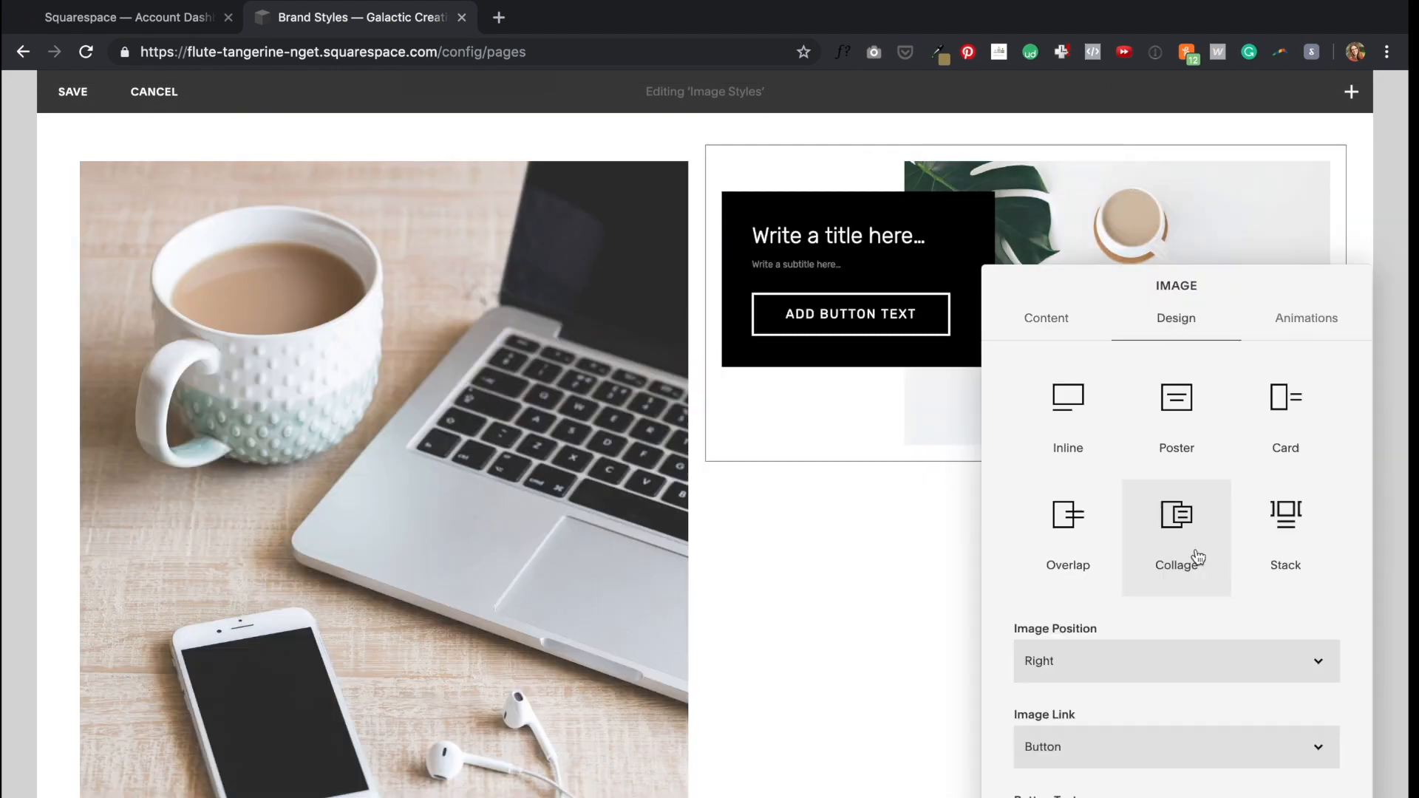
Step: Set the collage image block's button text to "Learn More" and enter a collage headline as its title
{"action": "type", "text": "Learn More"}
{"action": "left_click", "coordinate": [1176, 484]}
{"action": "left_click", "coordinate": [1173, 235]}
{"action": "type", "text": "This is a colla"}
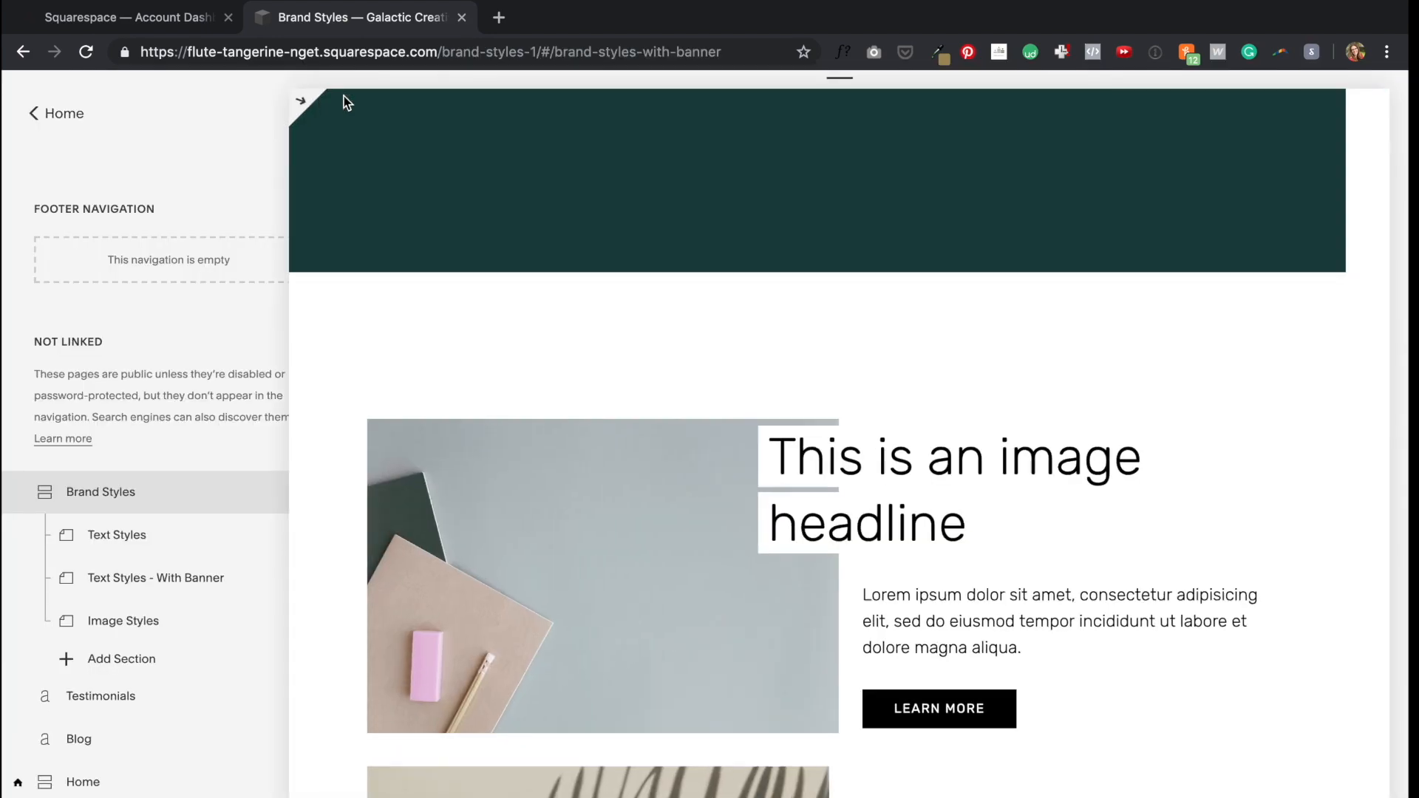
Step: Preview the Brand Styles page at full width and review its text, banner and image sections
{"action": "left_click", "coordinate": [342, 99]}
{"action": "scroll", "coordinate": [707, 428], "scroll_direction": "up", "scroll_amount": 10}
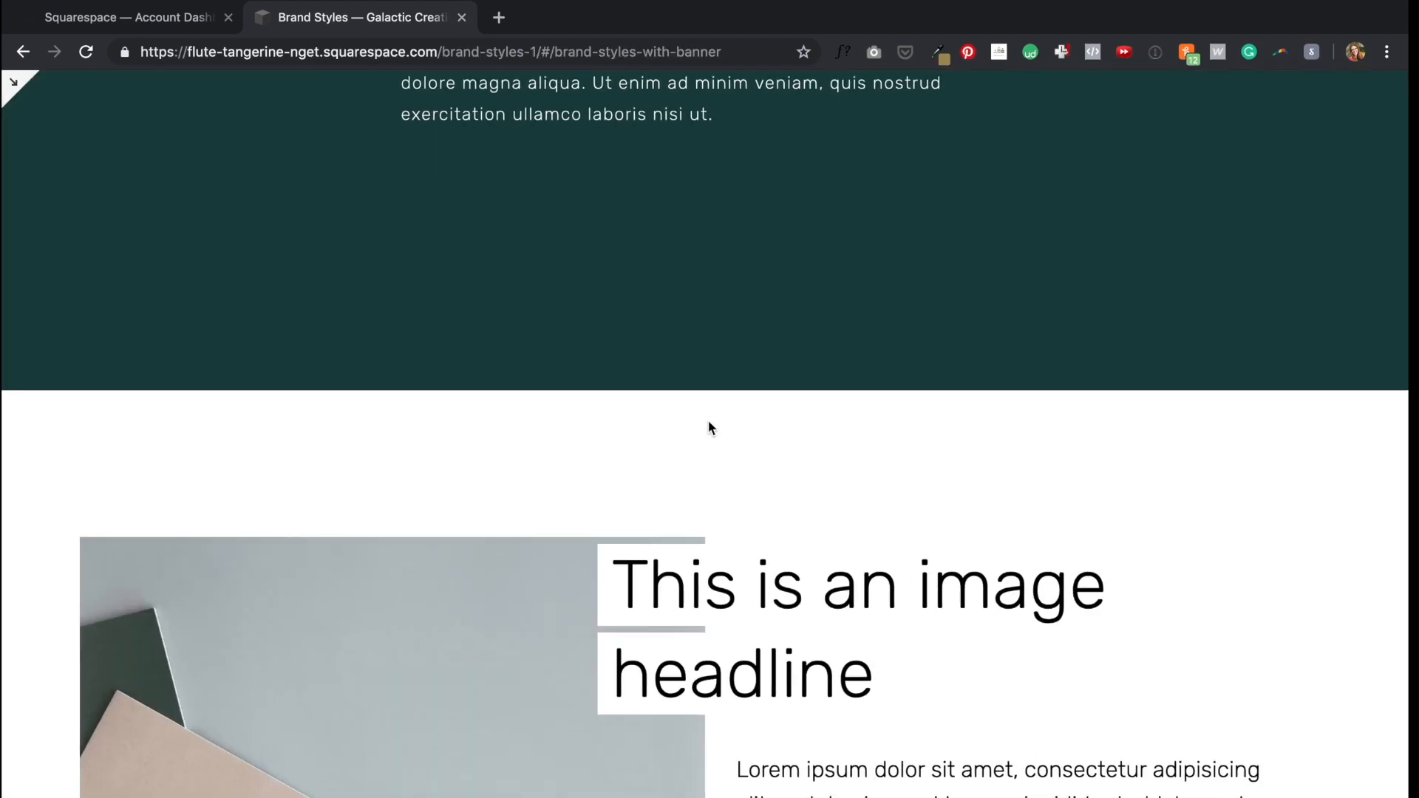
{"action": "scroll", "coordinate": [709, 422], "scroll_direction": "up", "scroll_amount": 14}
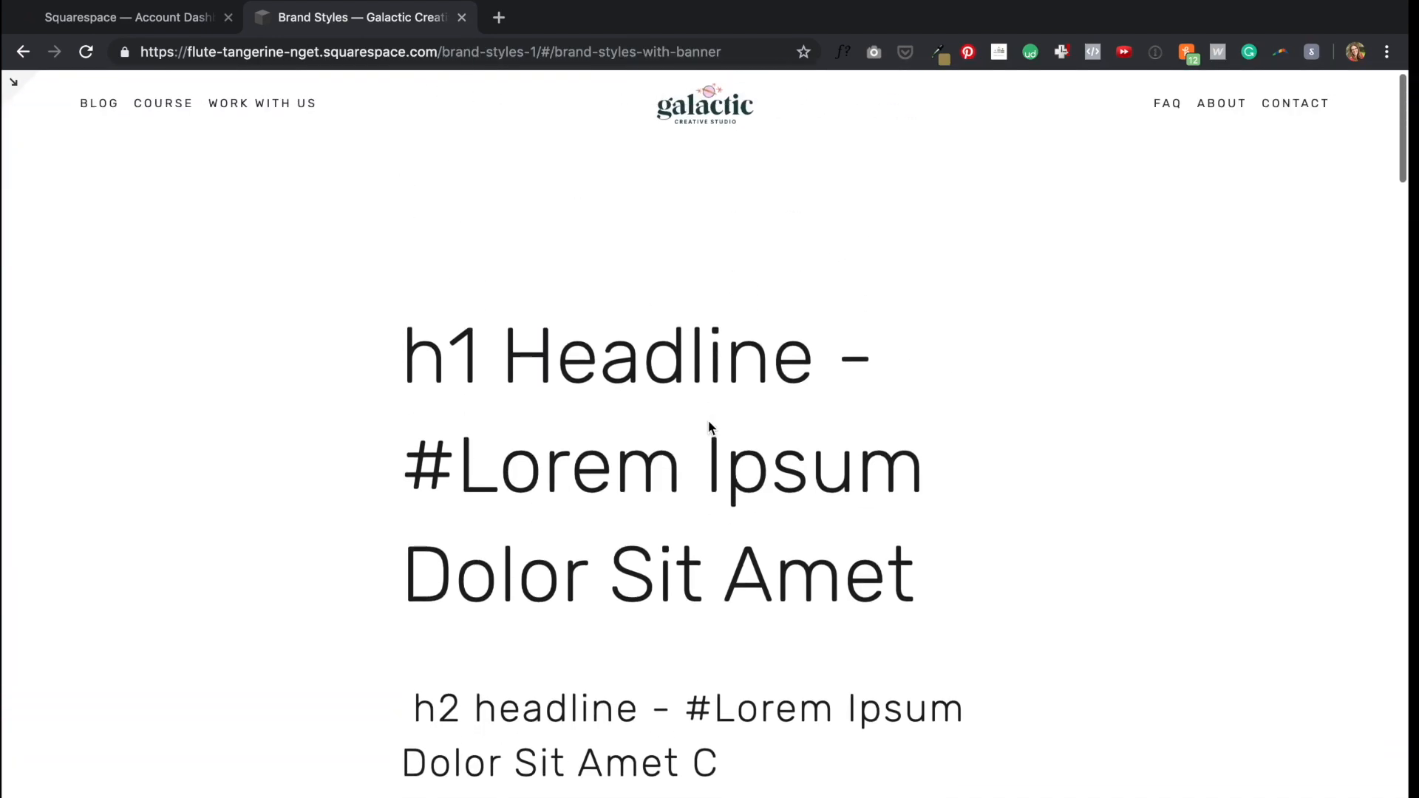
{"action": "scroll", "coordinate": [709, 422], "scroll_direction": "down", "scroll_amount": 6}
{"action": "scroll", "coordinate": [708, 427], "scroll_direction": "down", "scroll_amount": 10}
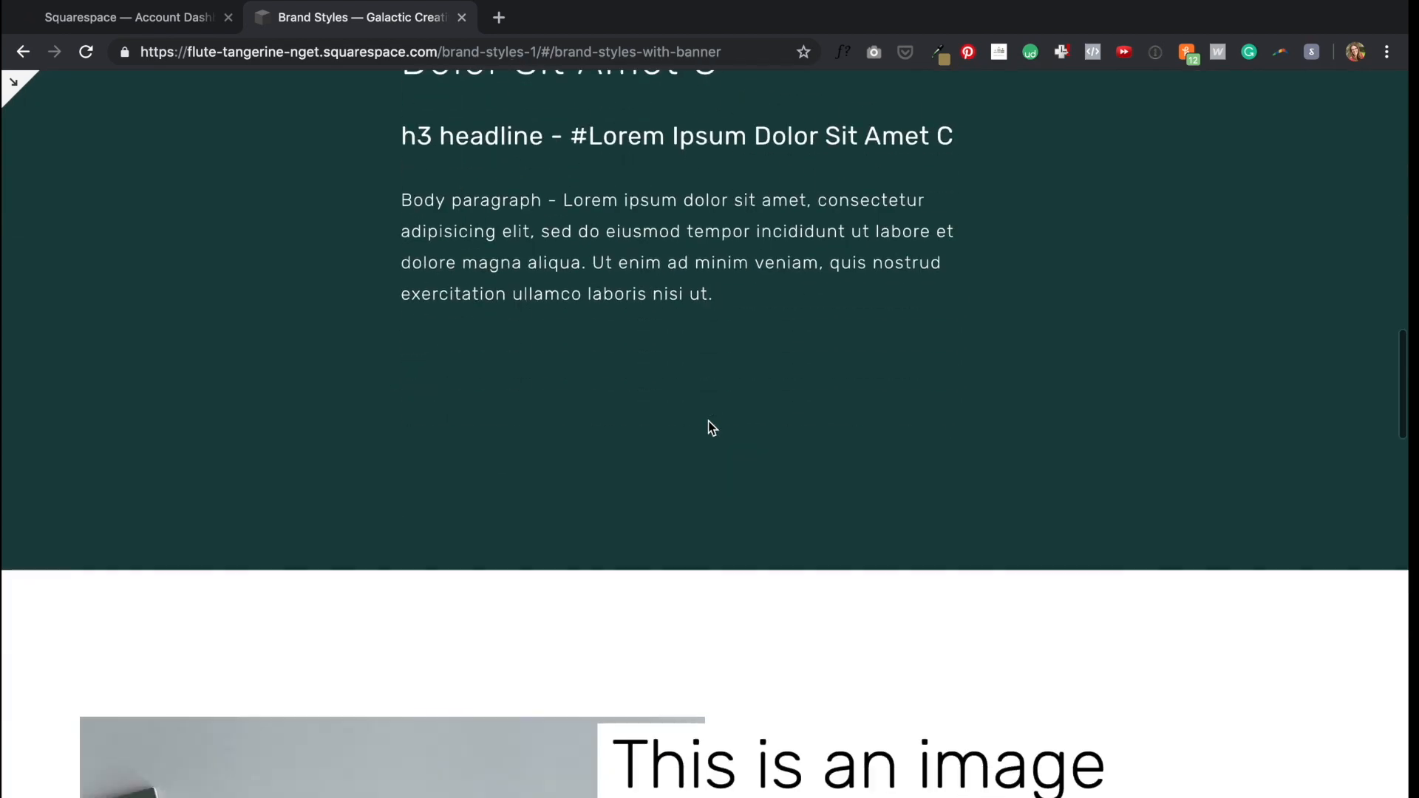
{"action": "scroll", "coordinate": [708, 427], "scroll_direction": "down", "scroll_amount": 15}
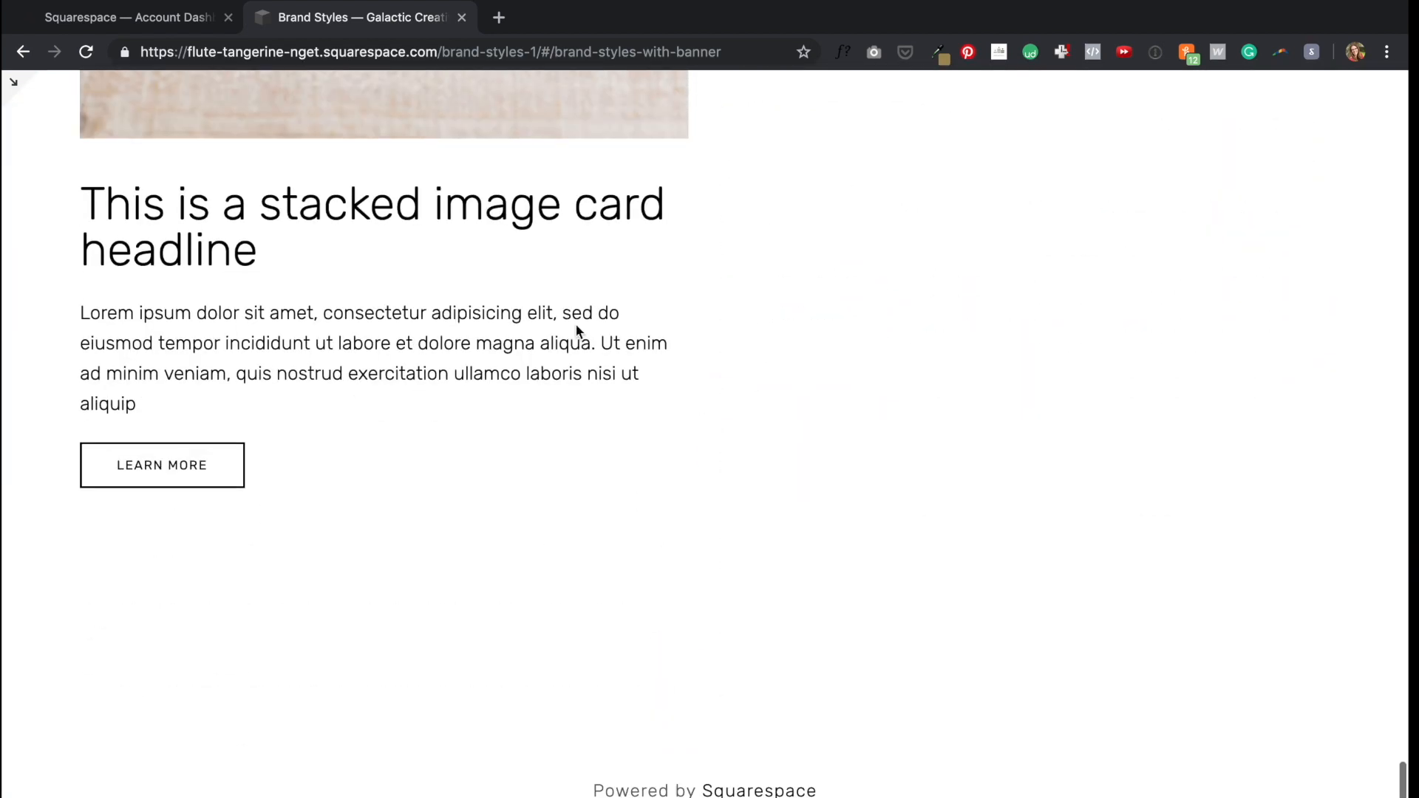
{"action": "left_click", "coordinate": [13, 85]}
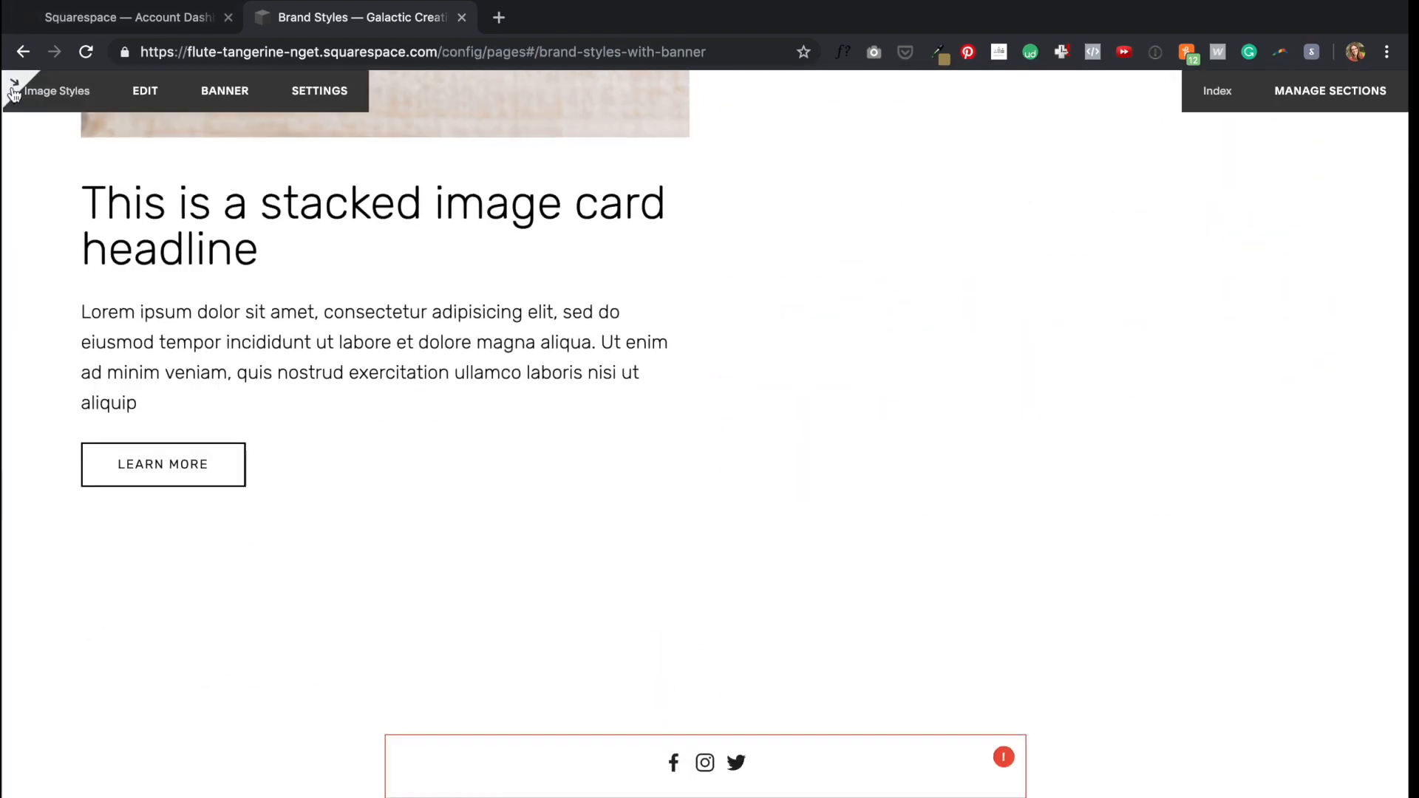
Step: Add a Blank section to the Brand Styles index and name it "Summary Blocks"
{"action": "left_click", "coordinate": [122, 659]}
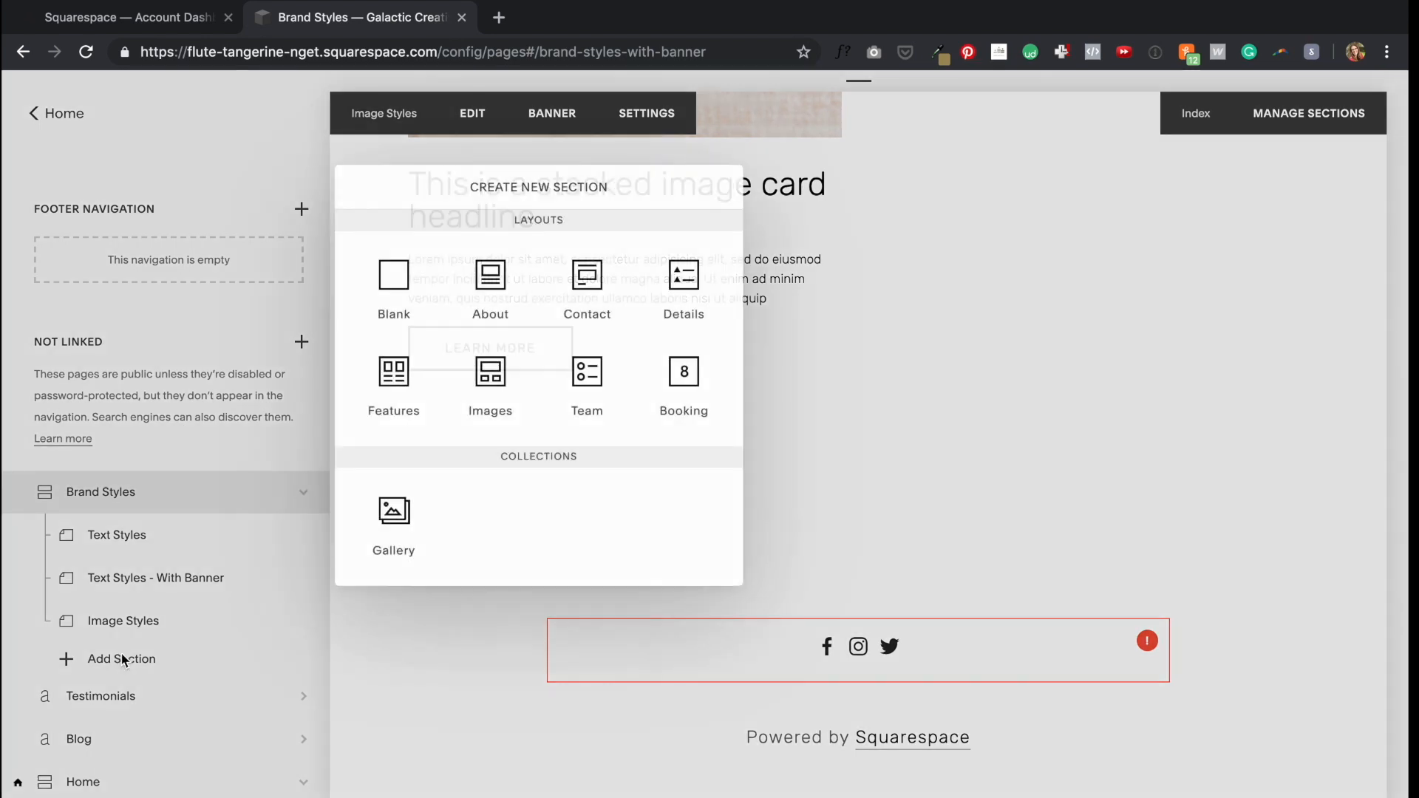
{"action": "left_click", "coordinate": [394, 285]}
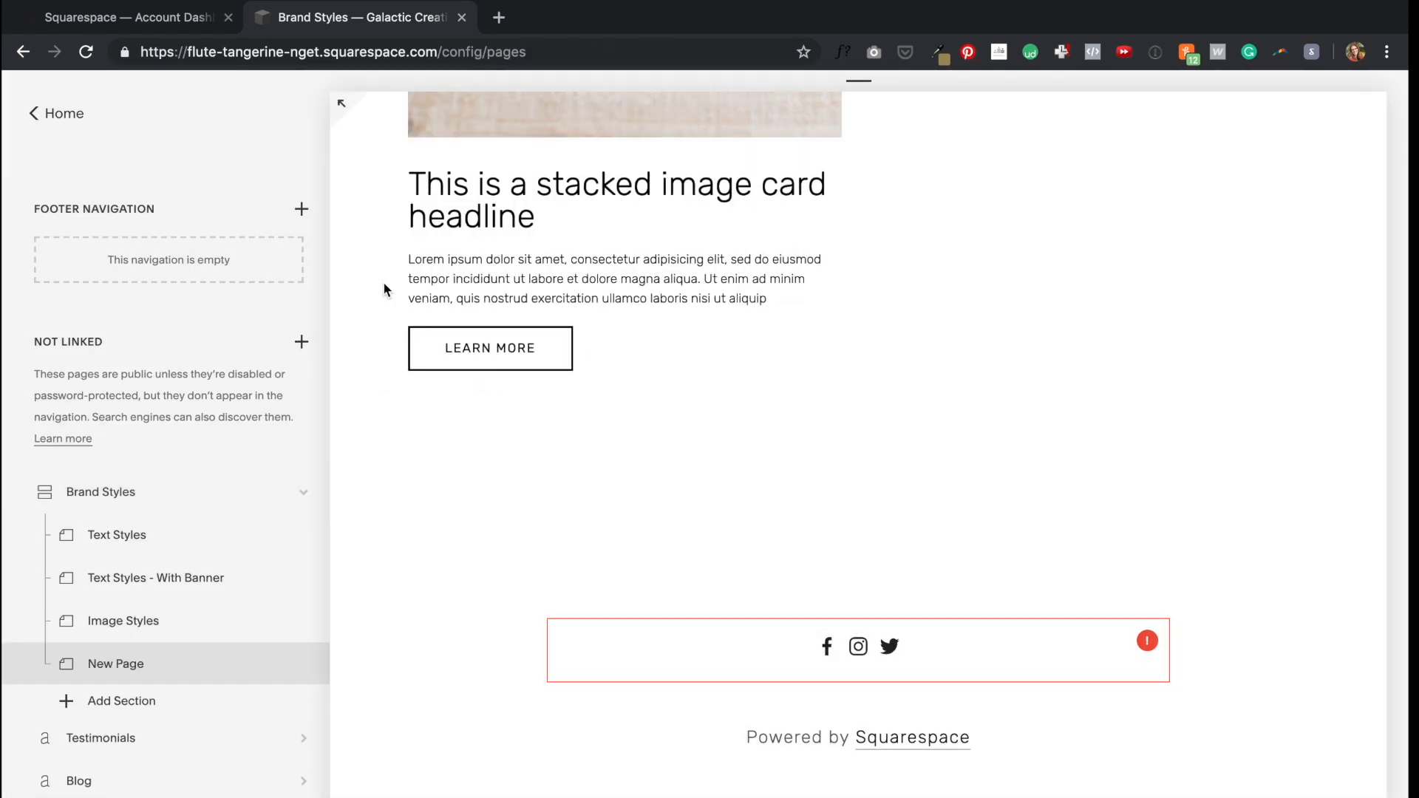
{"action": "double_click", "coordinate": [118, 664]}
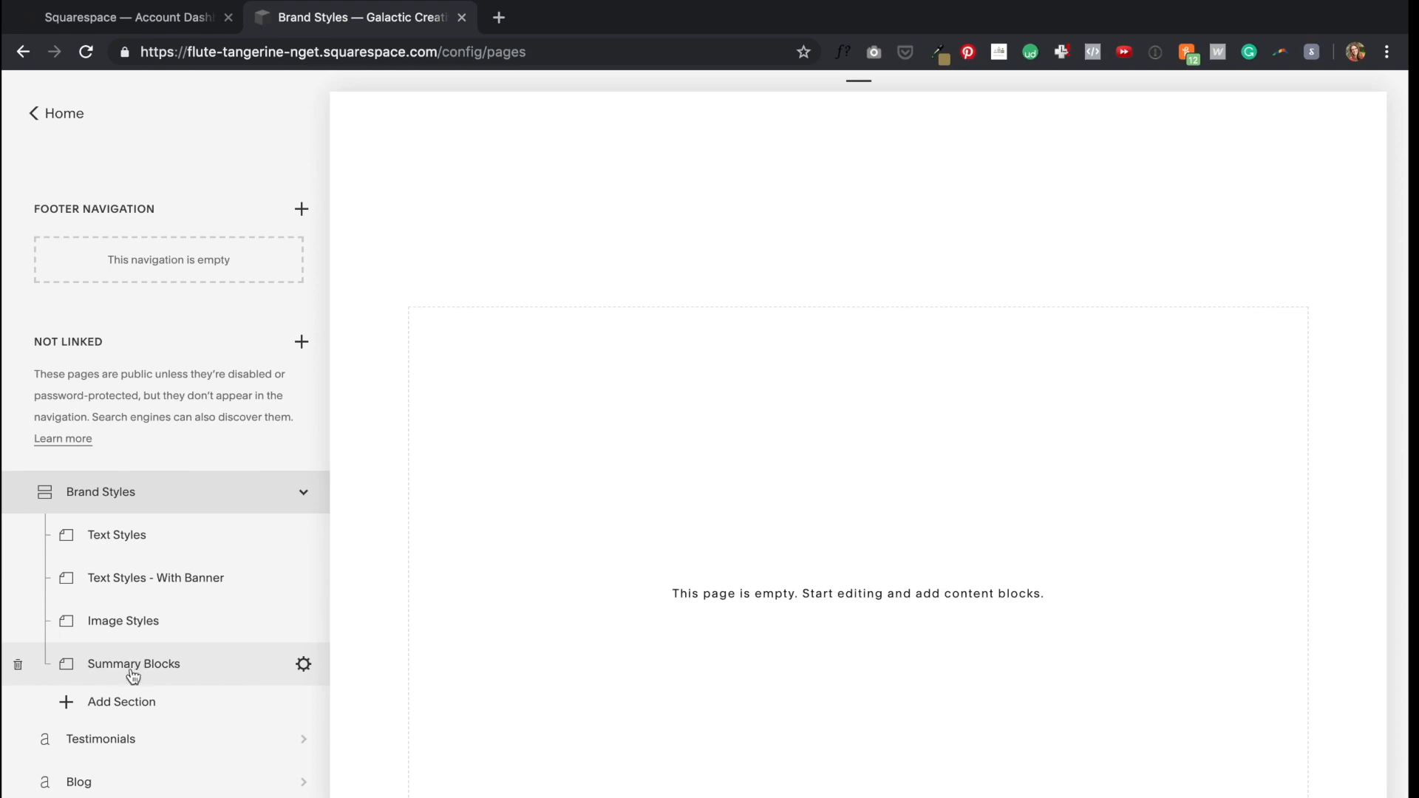
Step: Edit the Summary Blocks section, add a carousel summary block displaying the Blog page, and review its layout options
{"action": "left_click", "coordinate": [164, 666]}
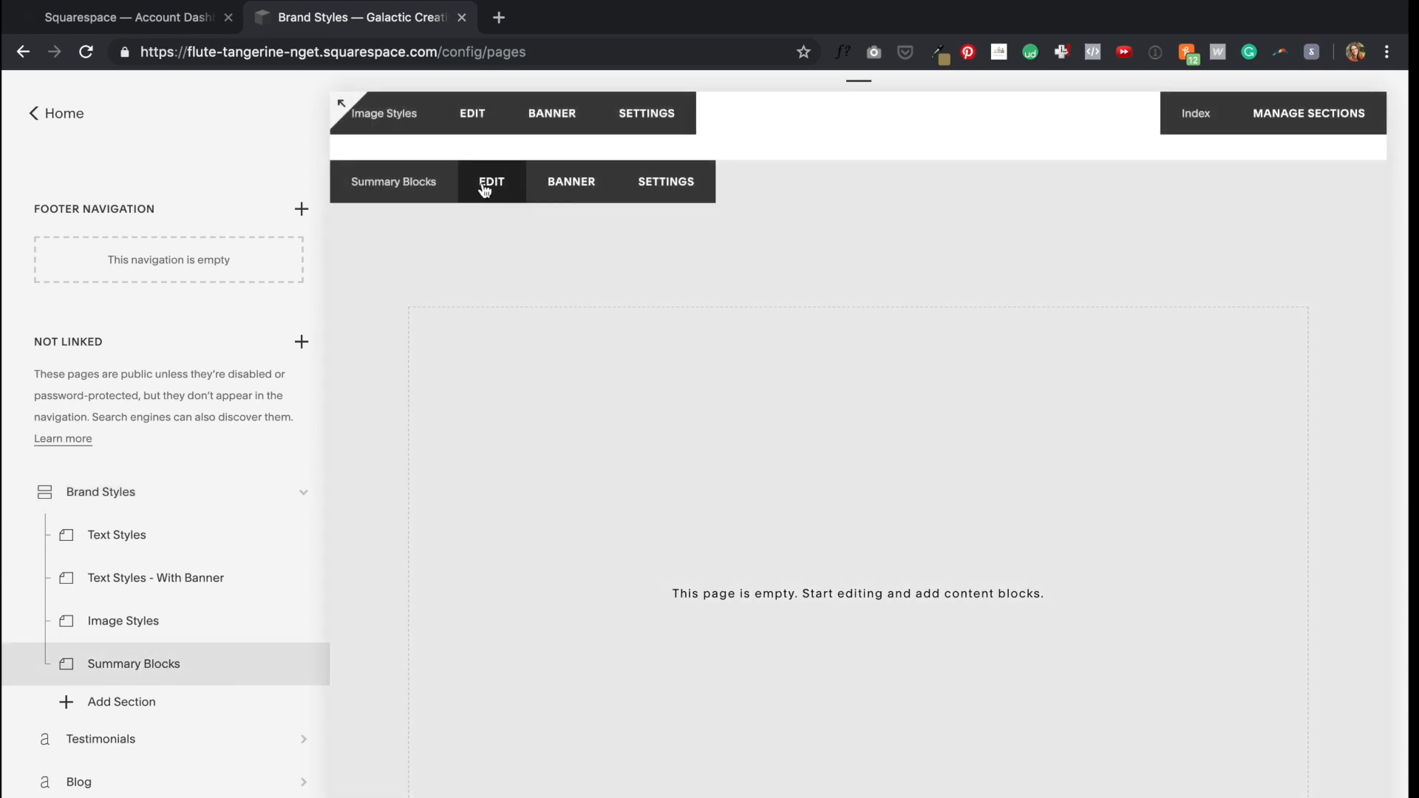
{"action": "left_click", "coordinate": [492, 182]}
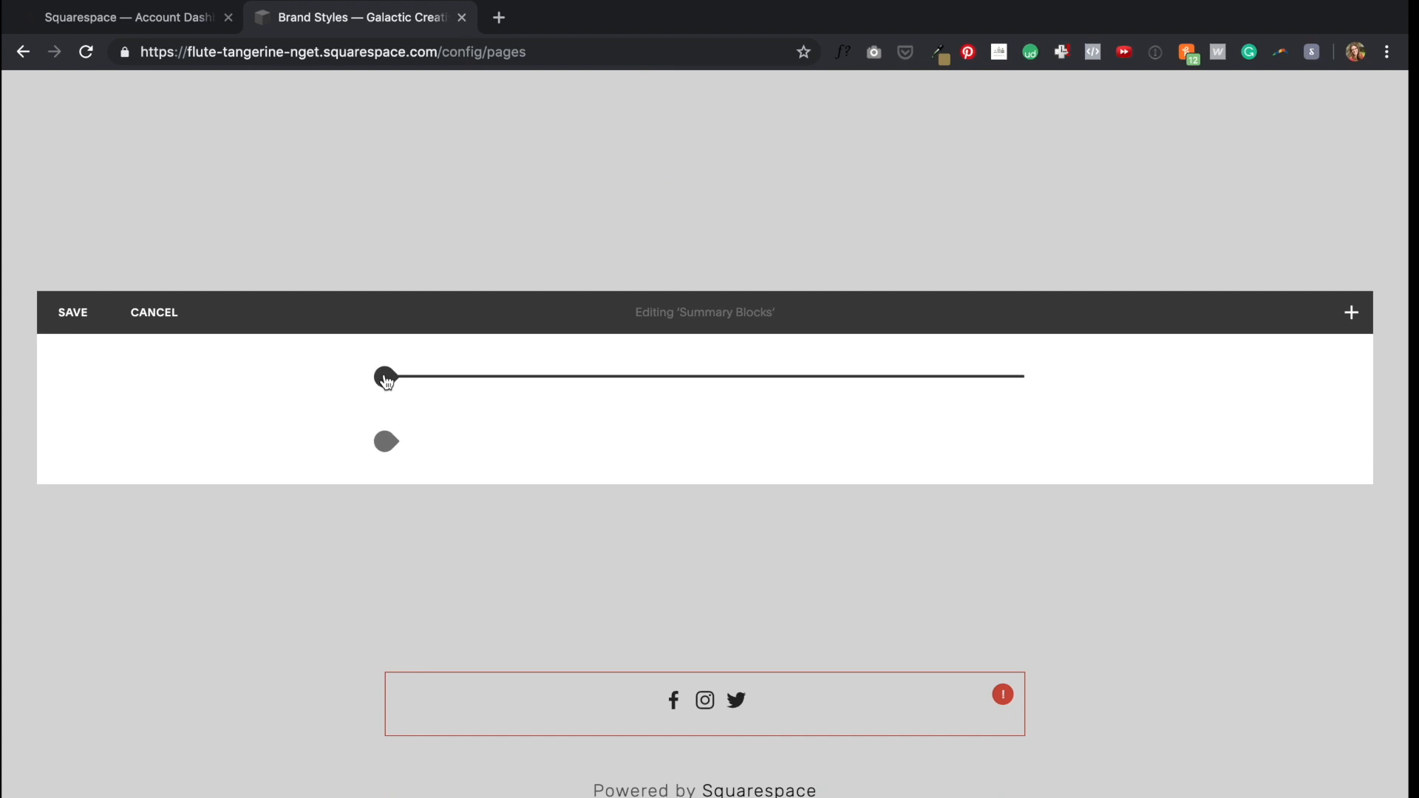
{"action": "left_click", "coordinate": [385, 378]}
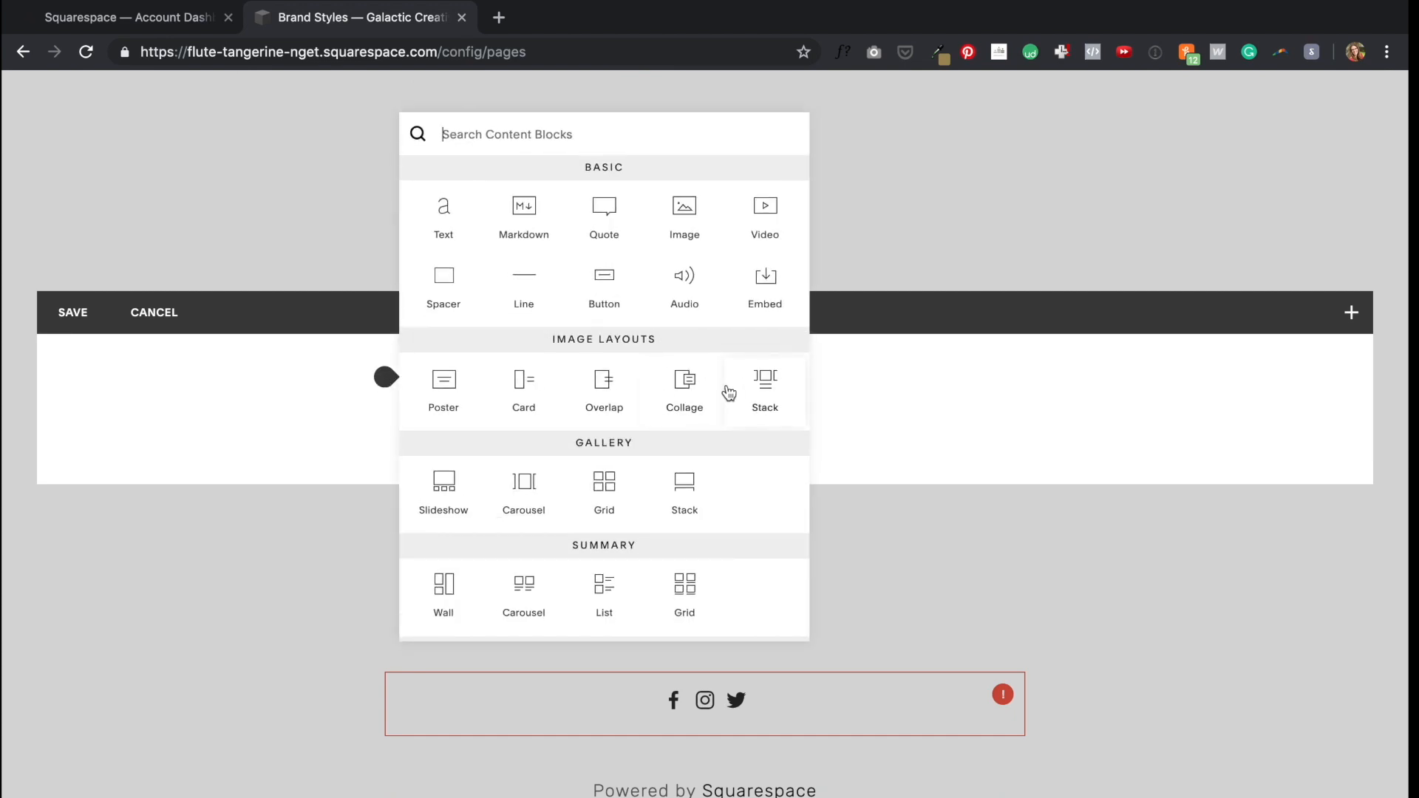
{"action": "scroll", "coordinate": [591, 399], "scroll_direction": "down", "scroll_amount": 1}
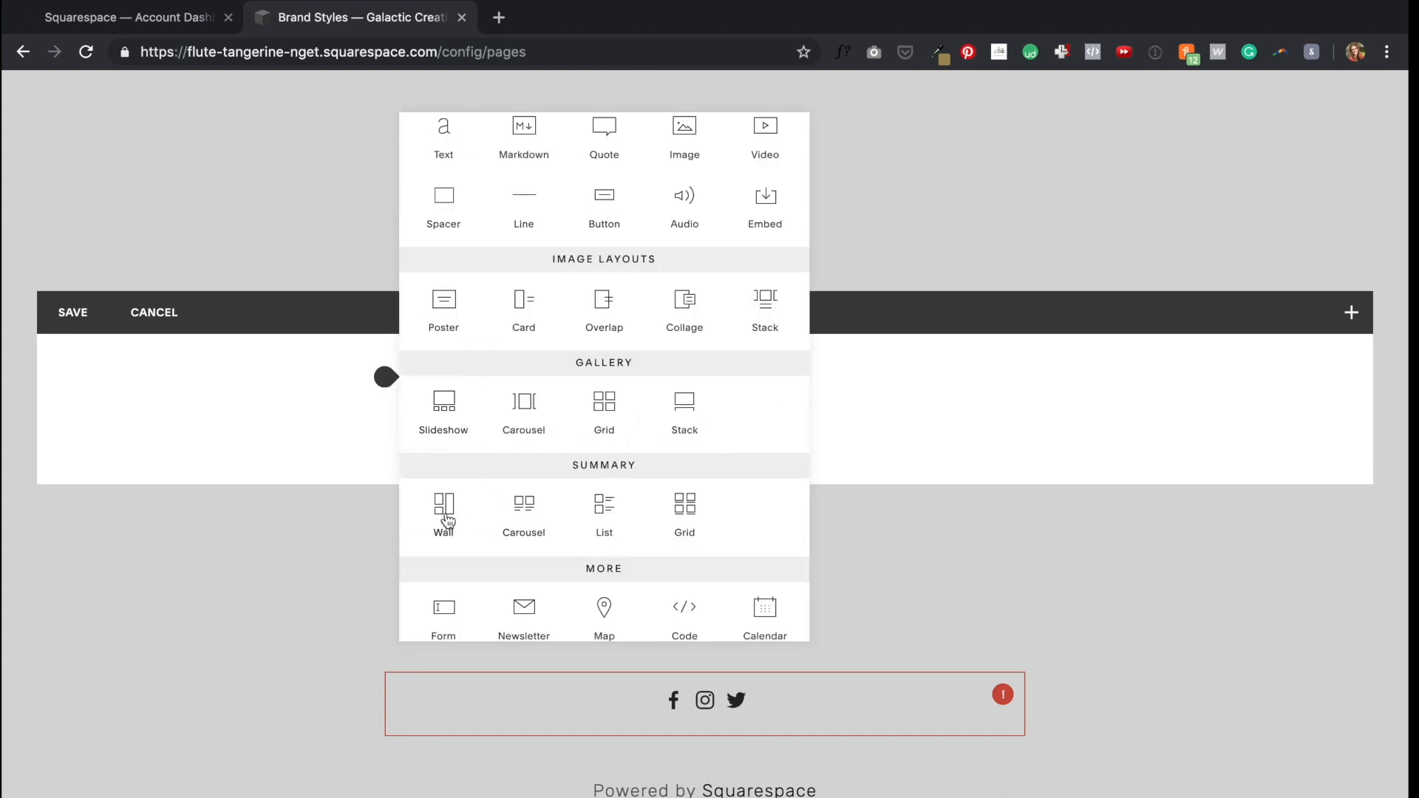
{"action": "left_click", "coordinate": [529, 515]}
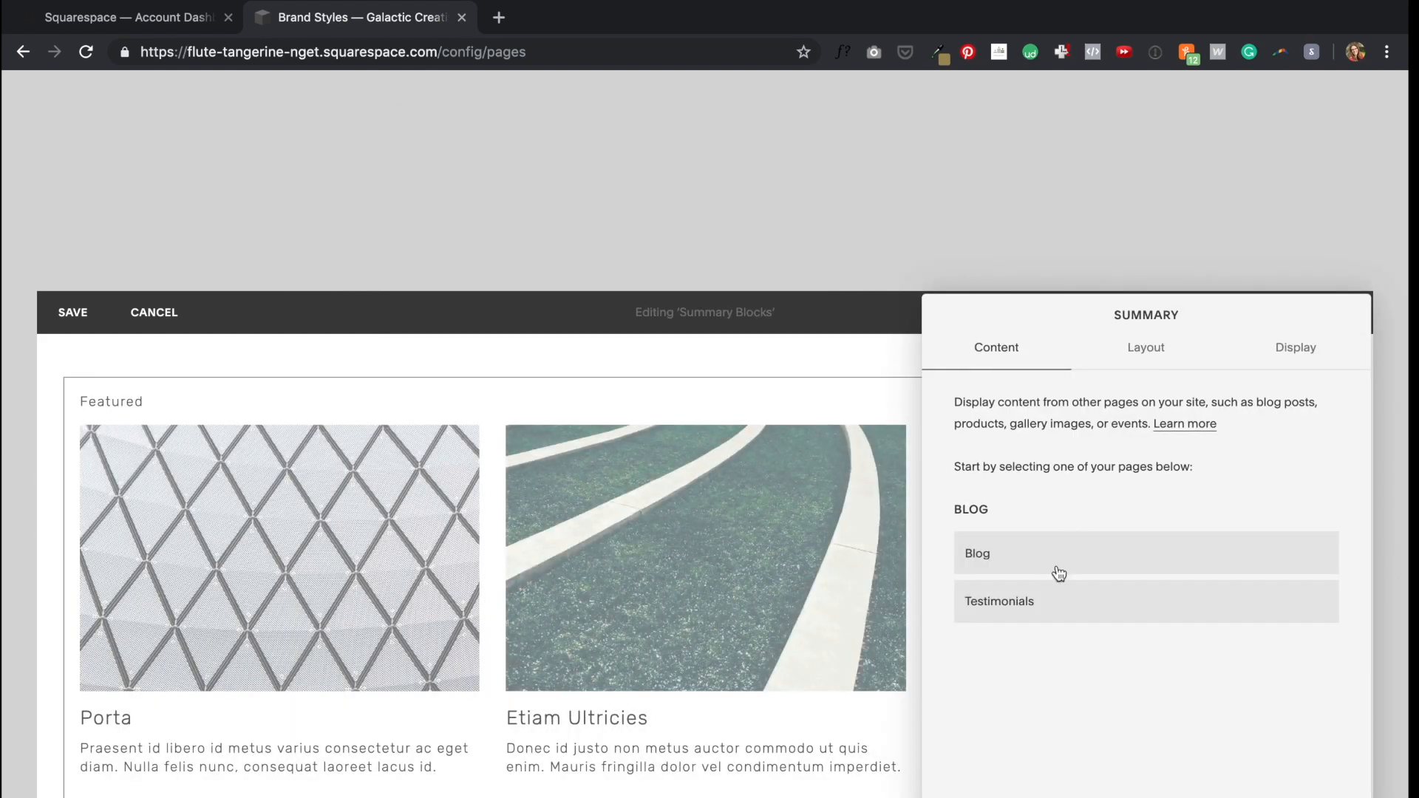
{"action": "left_click", "coordinate": [1057, 571]}
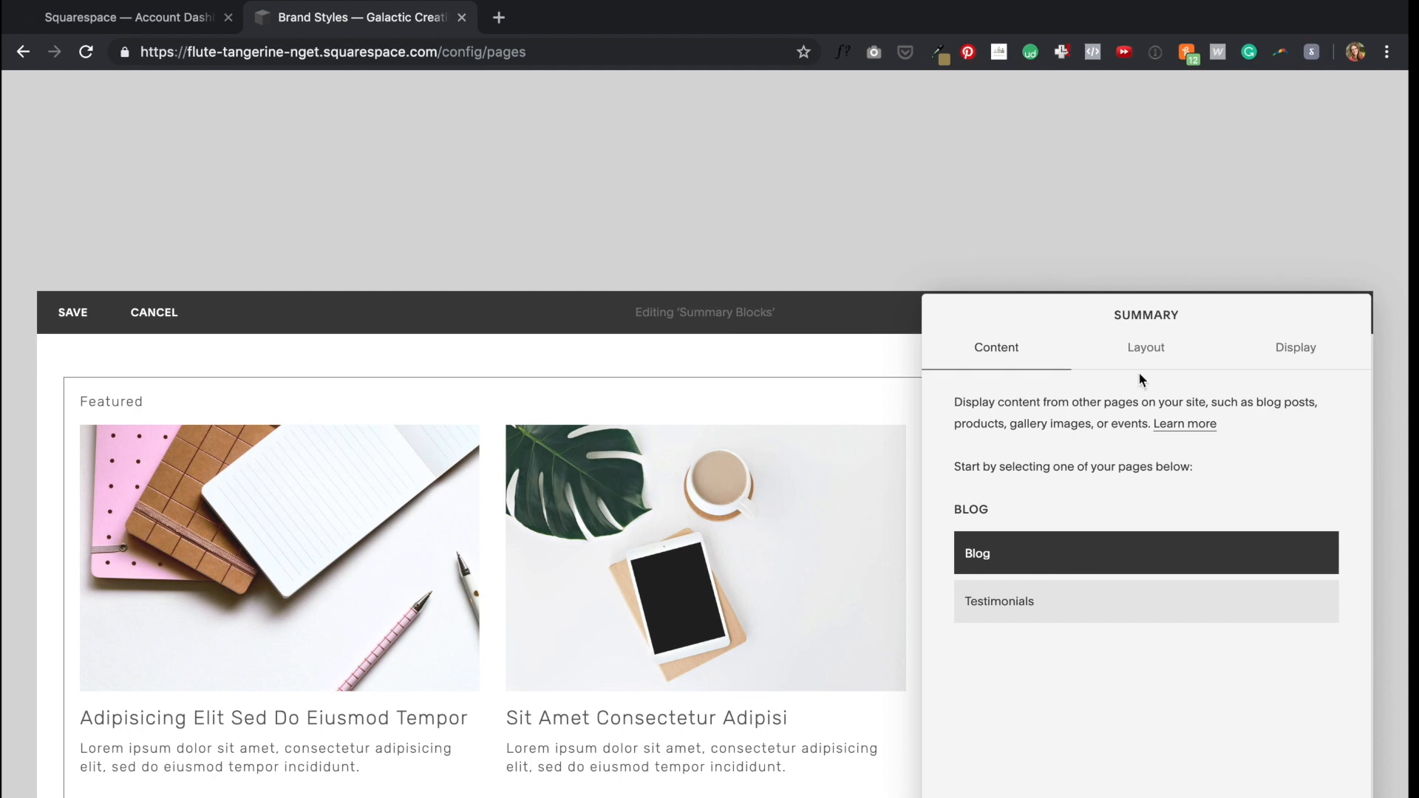
{"action": "left_click", "coordinate": [1146, 358]}
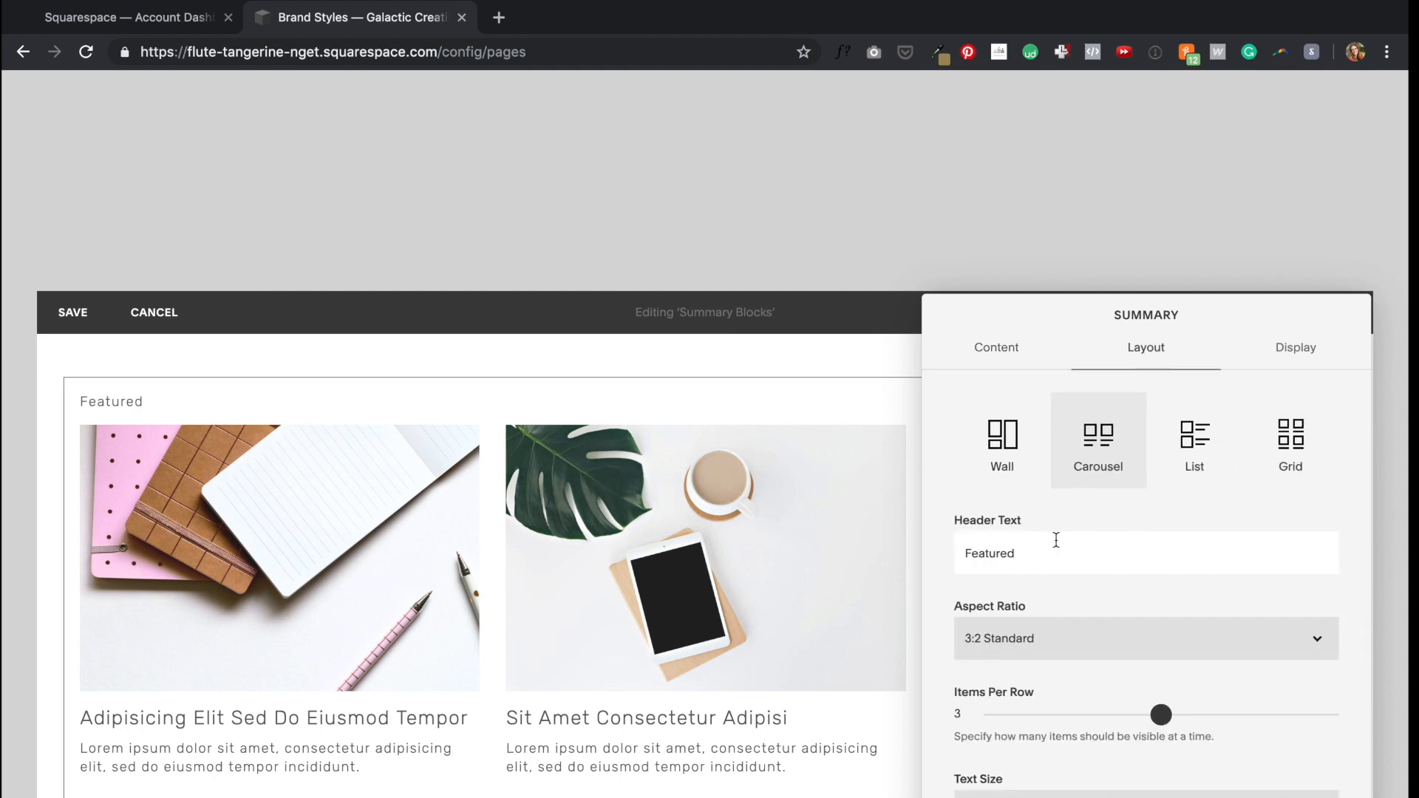
{"action": "scroll", "coordinate": [1056, 540], "scroll_direction": "down", "scroll_amount": 3}
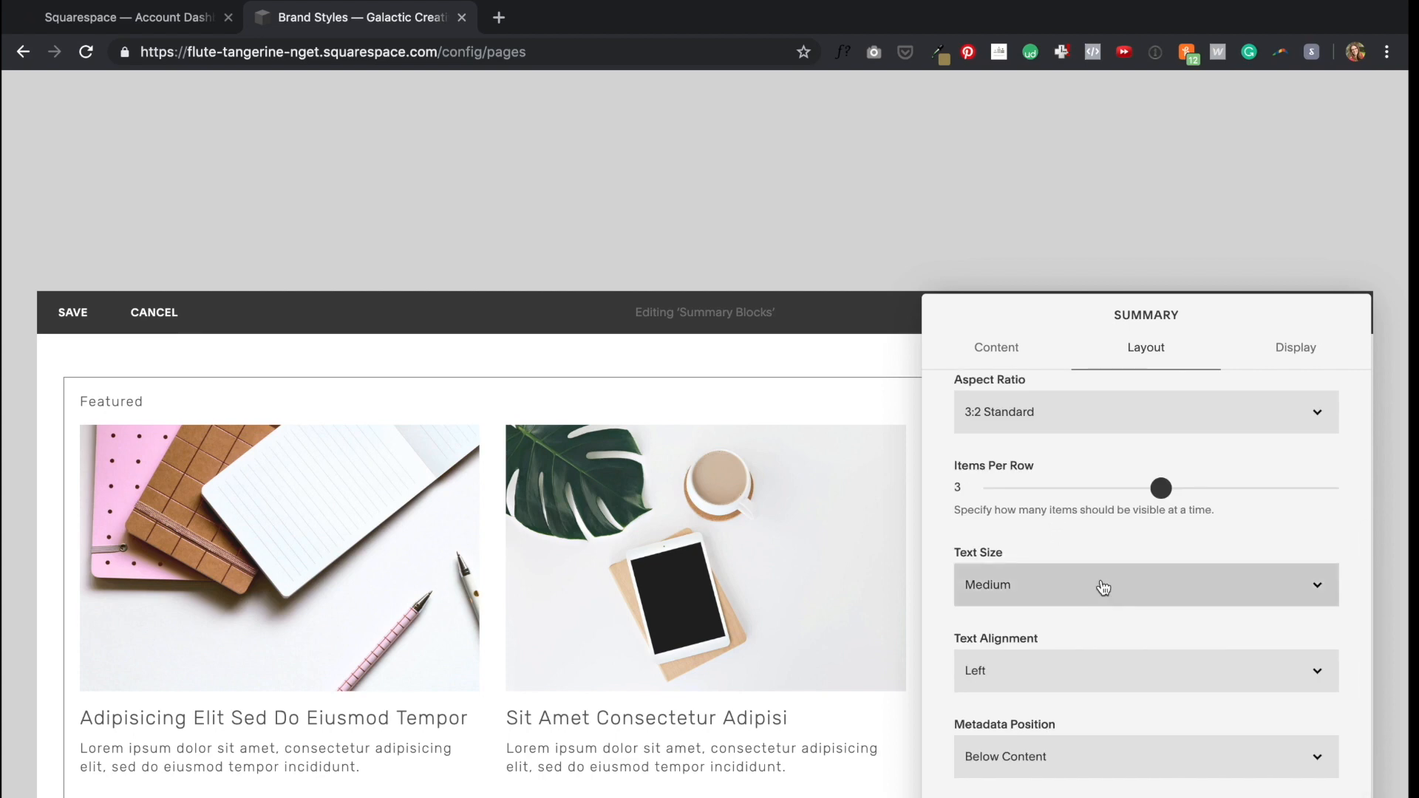
{"action": "left_click", "coordinate": [560, 671]}
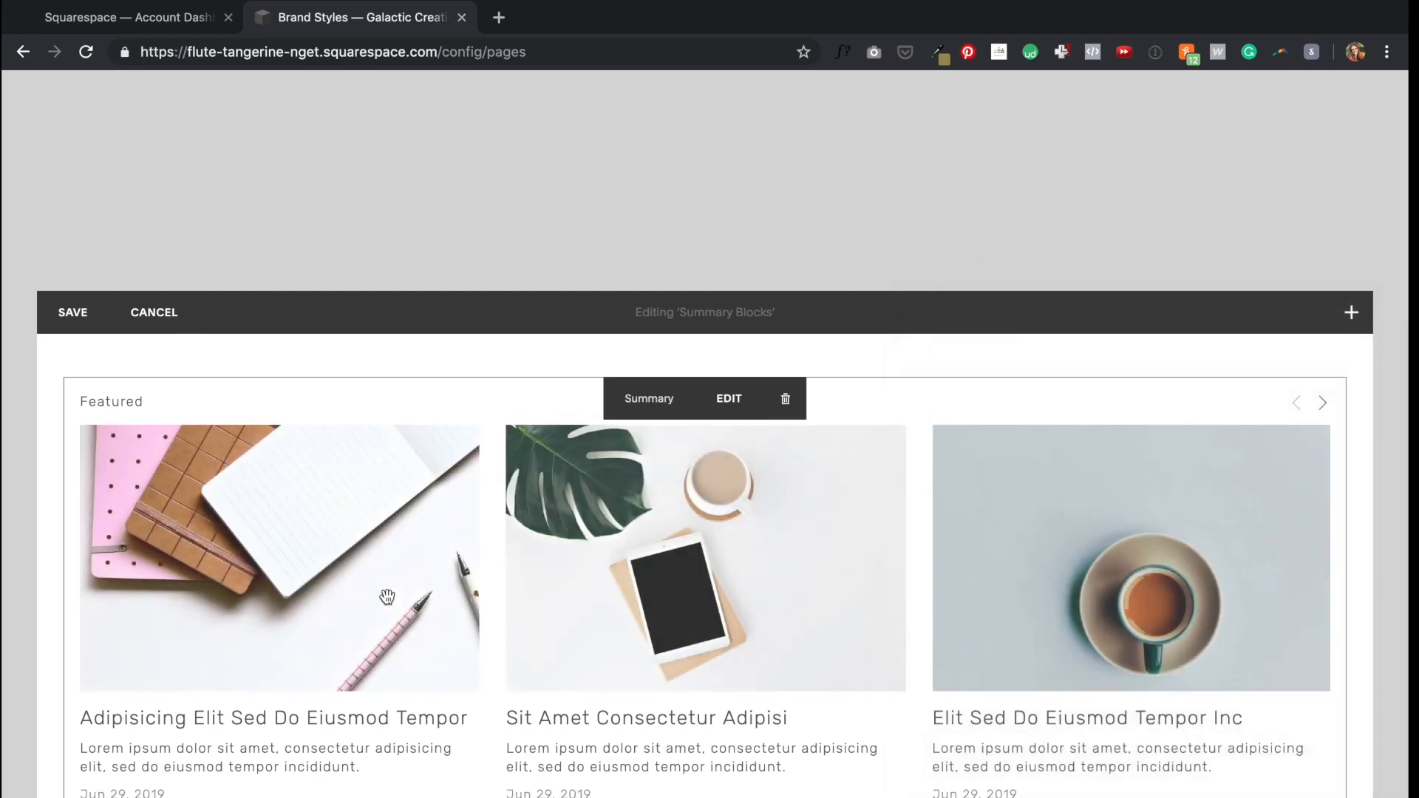
Step: Add a second summary block below the carousel, displaying the Blog page in a Grid layout
{"action": "scroll", "coordinate": [387, 596], "scroll_direction": "down", "scroll_amount": 3}
{"action": "left_click", "coordinate": [386, 533]}
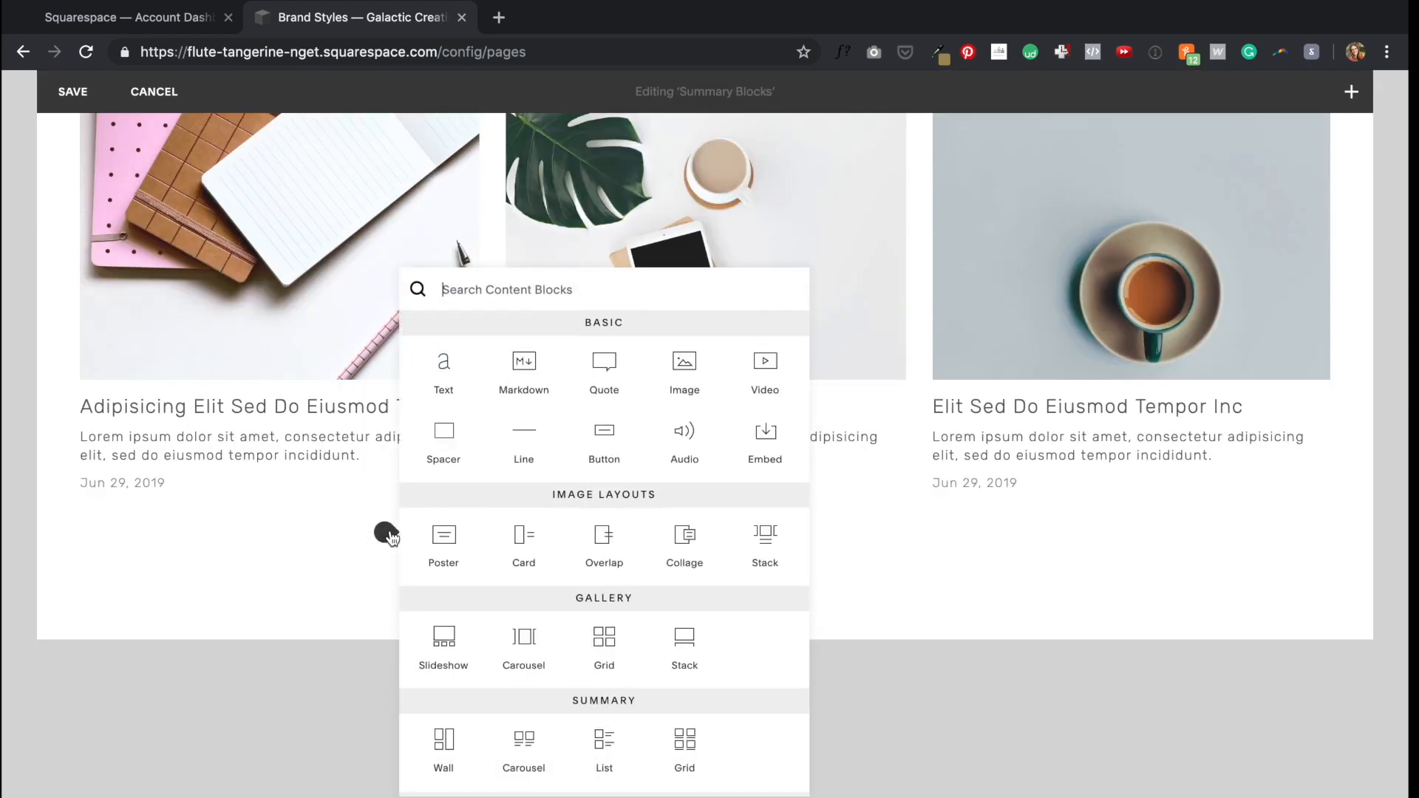
{"action": "scroll", "coordinate": [589, 534], "scroll_direction": "down", "scroll_amount": 2}
{"action": "left_click", "coordinate": [526, 615]}
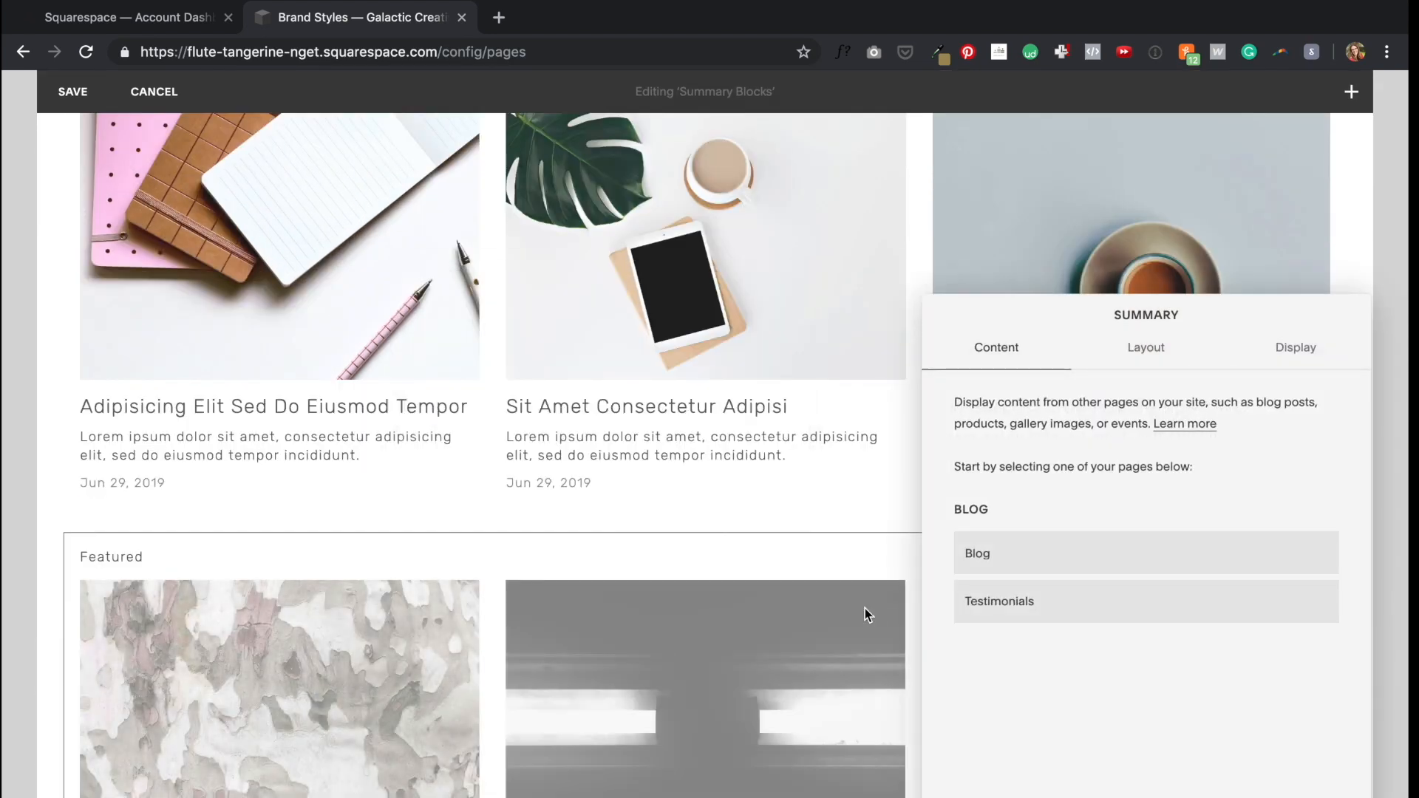
{"action": "left_click", "coordinate": [1042, 565]}
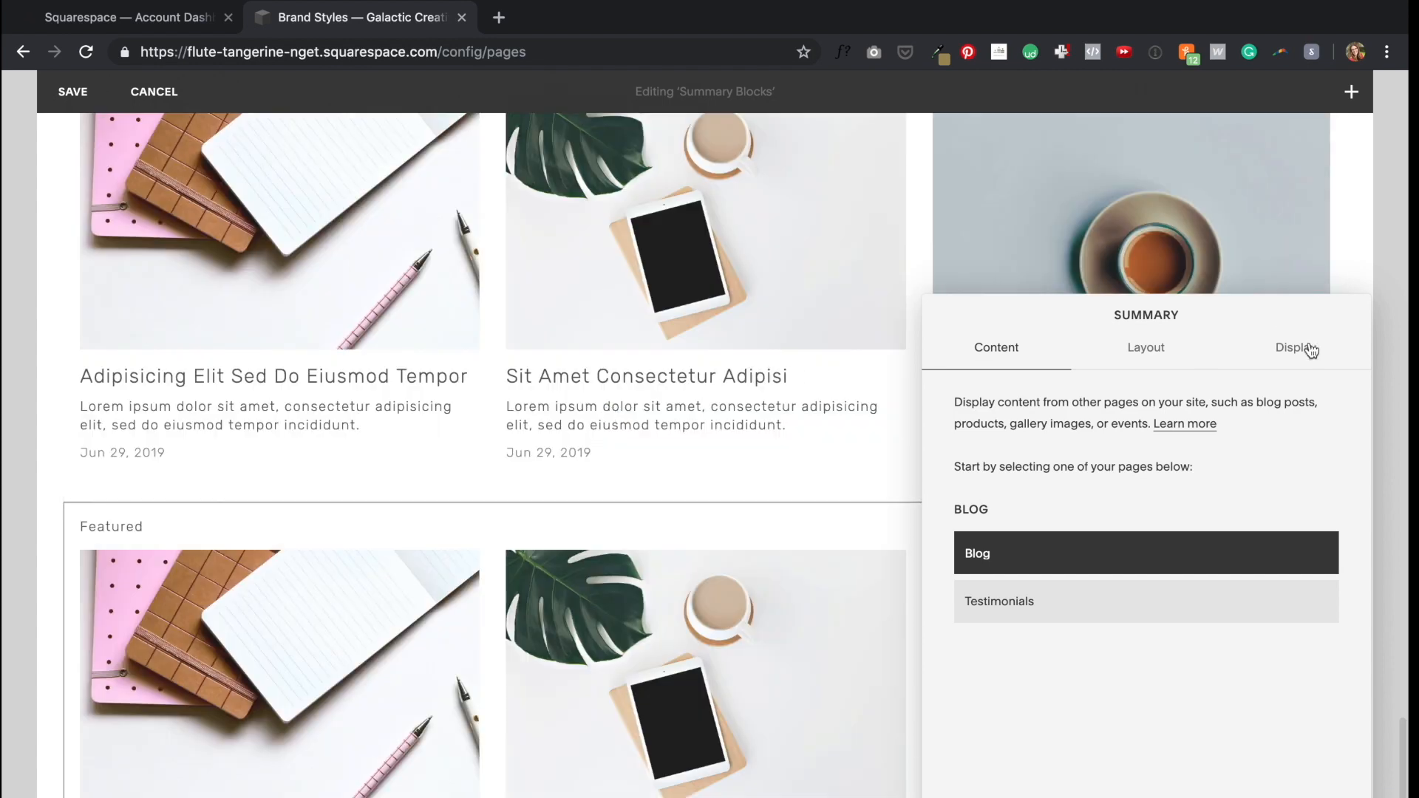
{"action": "left_click", "coordinate": [1257, 349]}
{"action": "left_click", "coordinate": [1142, 365]}
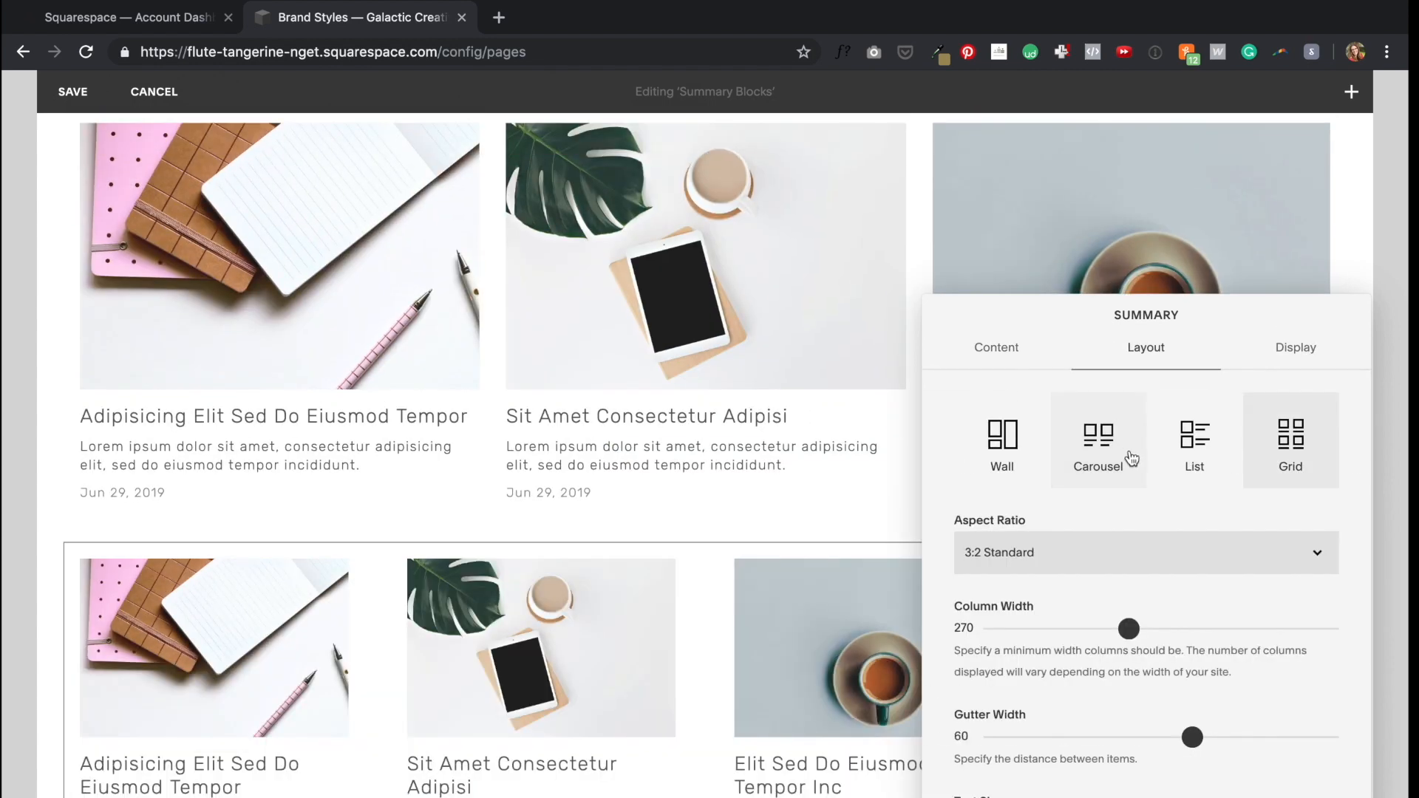
Step: Change the second summary block to the List layout, save the Summary Blocks section and check it on the page
{"action": "left_click", "coordinate": [1187, 441]}
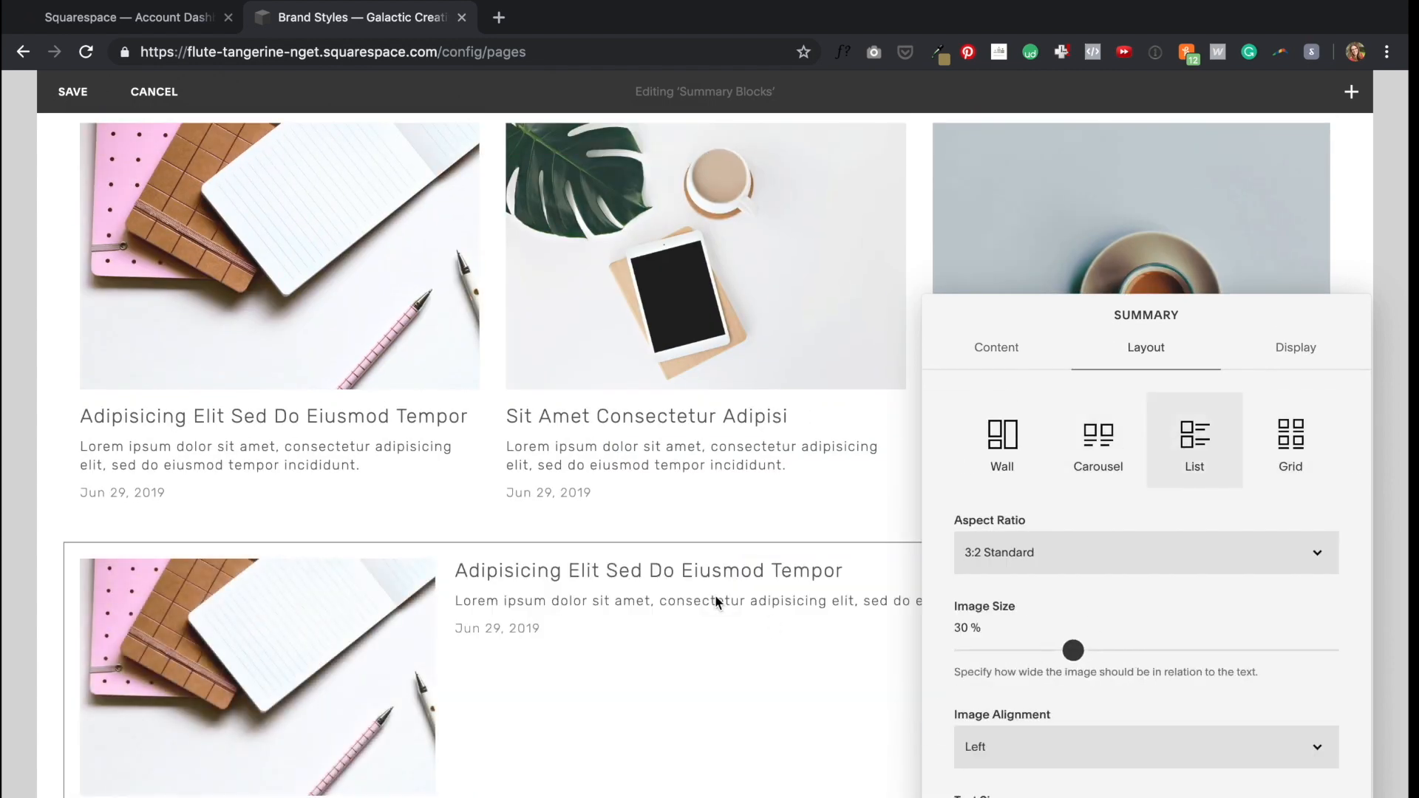
{"action": "scroll", "coordinate": [715, 595], "scroll_direction": "down", "scroll_amount": 3}
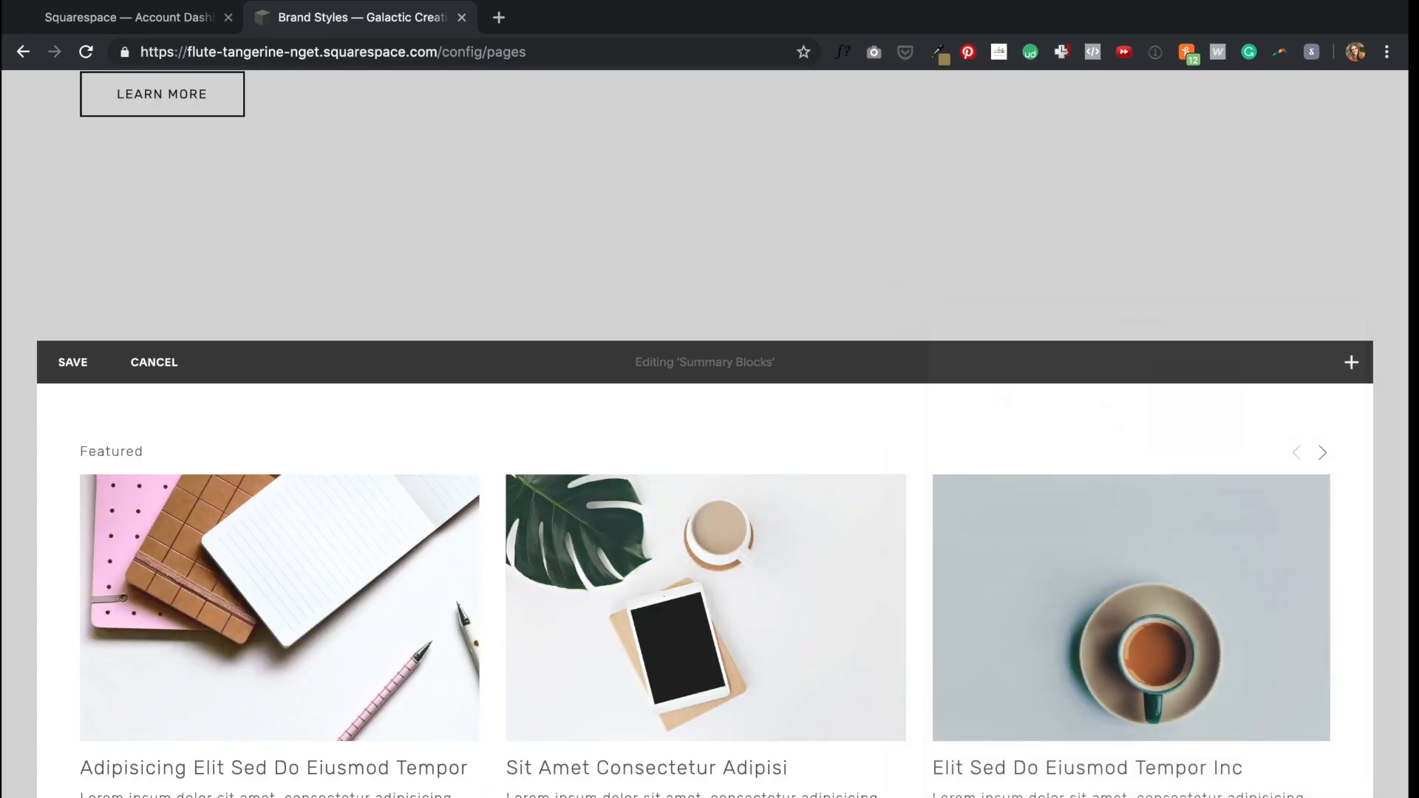
{"action": "left_click", "coordinate": [73, 363]}
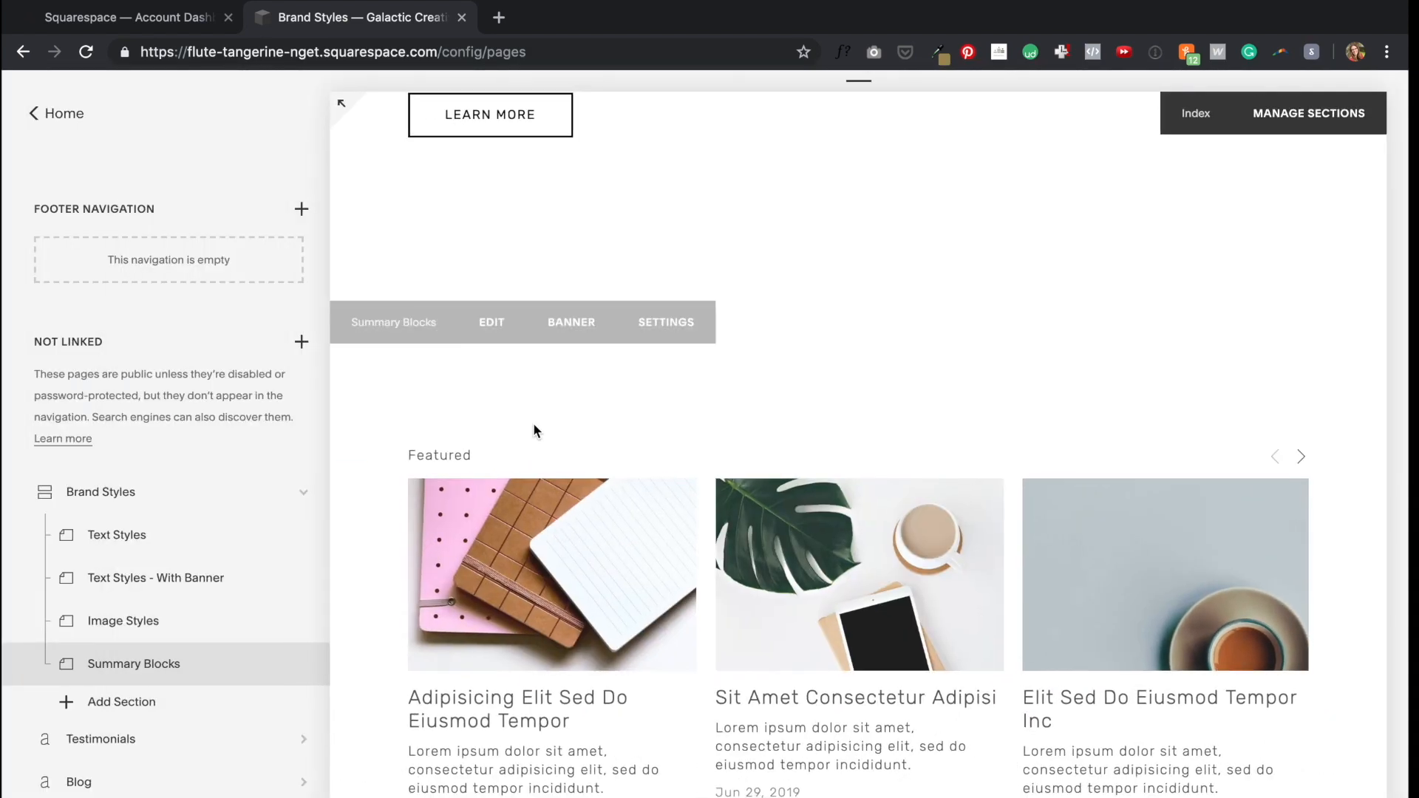
{"action": "scroll", "coordinate": [533, 423], "scroll_direction": "up", "scroll_amount": 3}
{"action": "scroll", "coordinate": [534, 424], "scroll_direction": "down", "scroll_amount": 8}
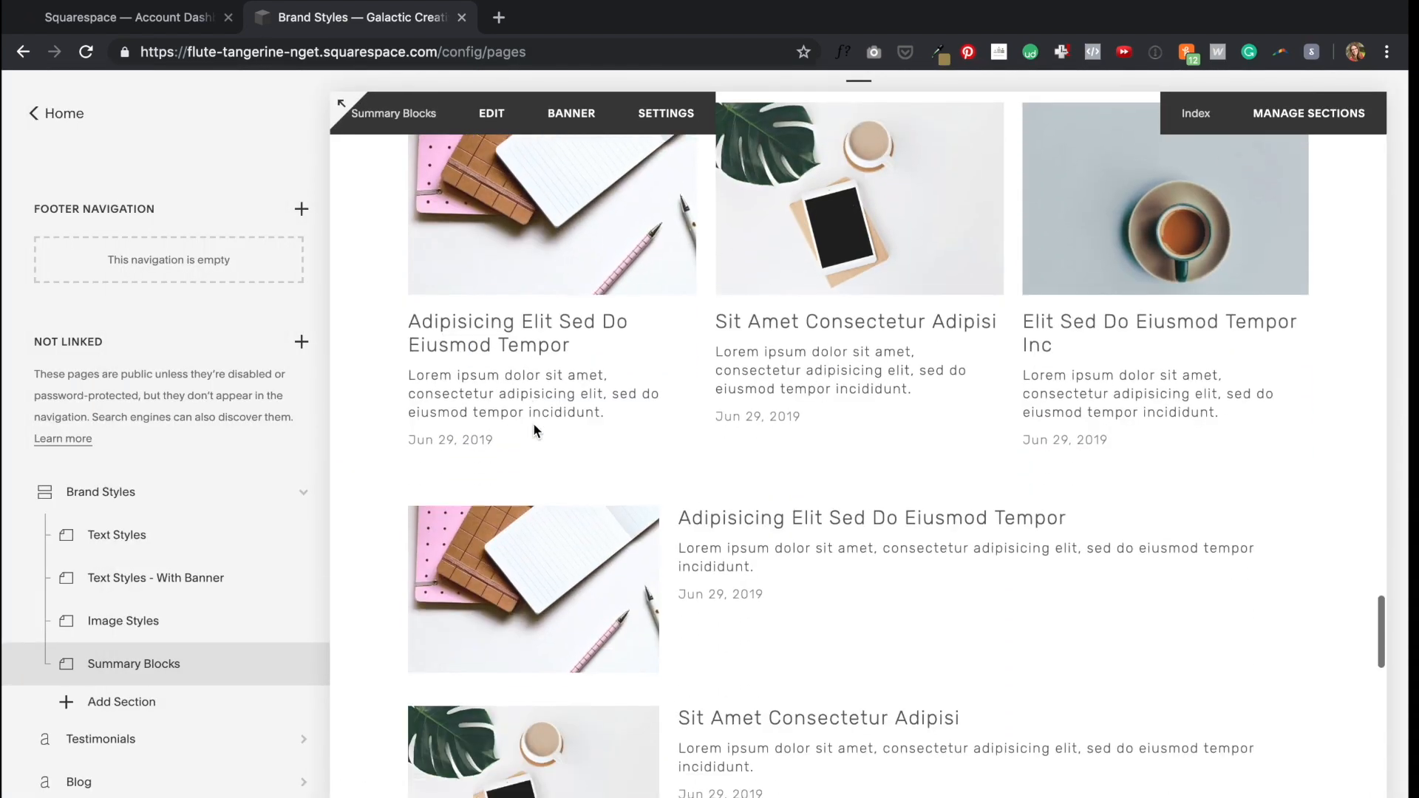
Step: Switch to Adobe XD and export the row of colour circles as a PNG named Colors into the SummerofDesign folder
{"action": "scroll", "coordinate": [533, 423], "scroll_direction": "up", "scroll_amount": 20}
{"action": "scroll", "coordinate": [535, 430], "scroll_direction": "up", "scroll_amount": 20}
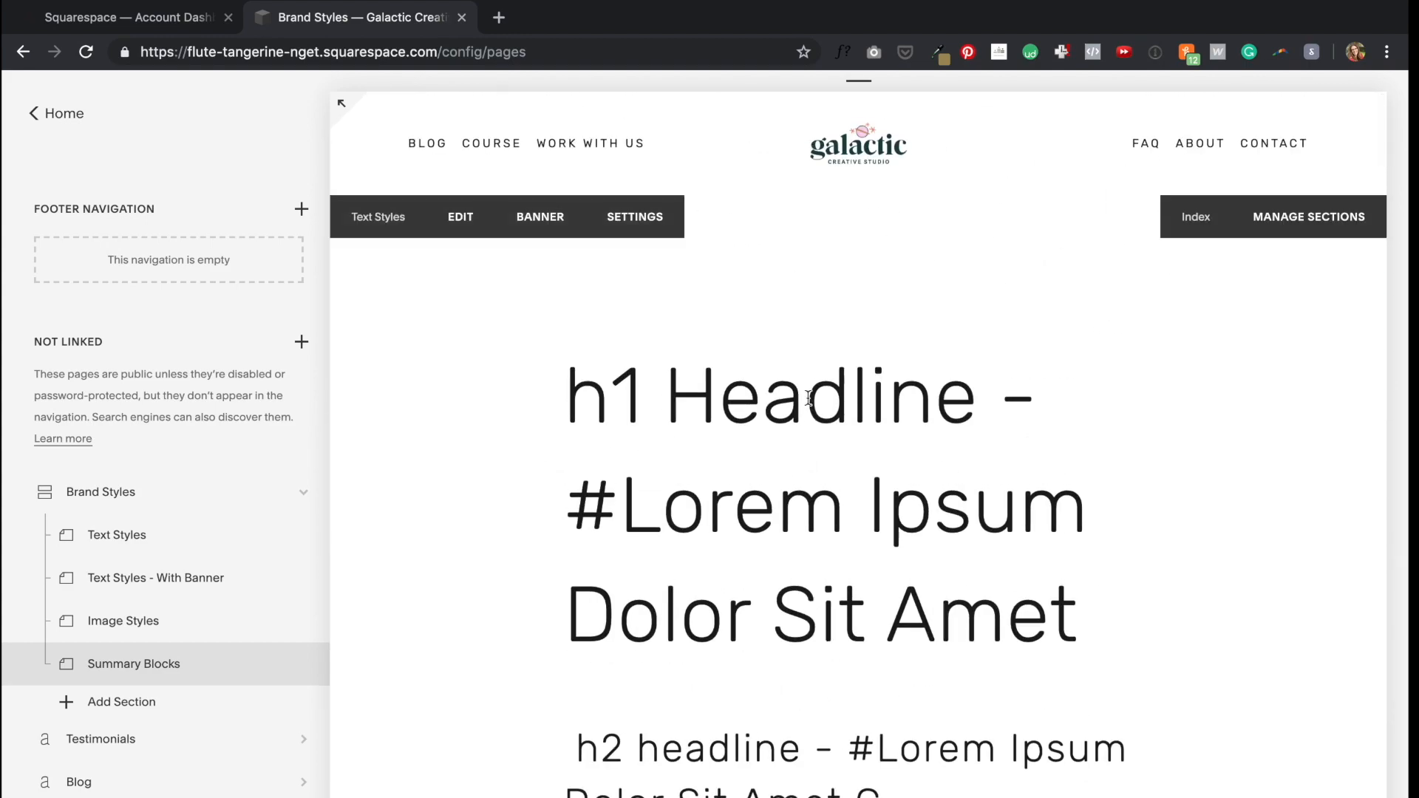
{"action": "key", "text": "ctrl+Left"}
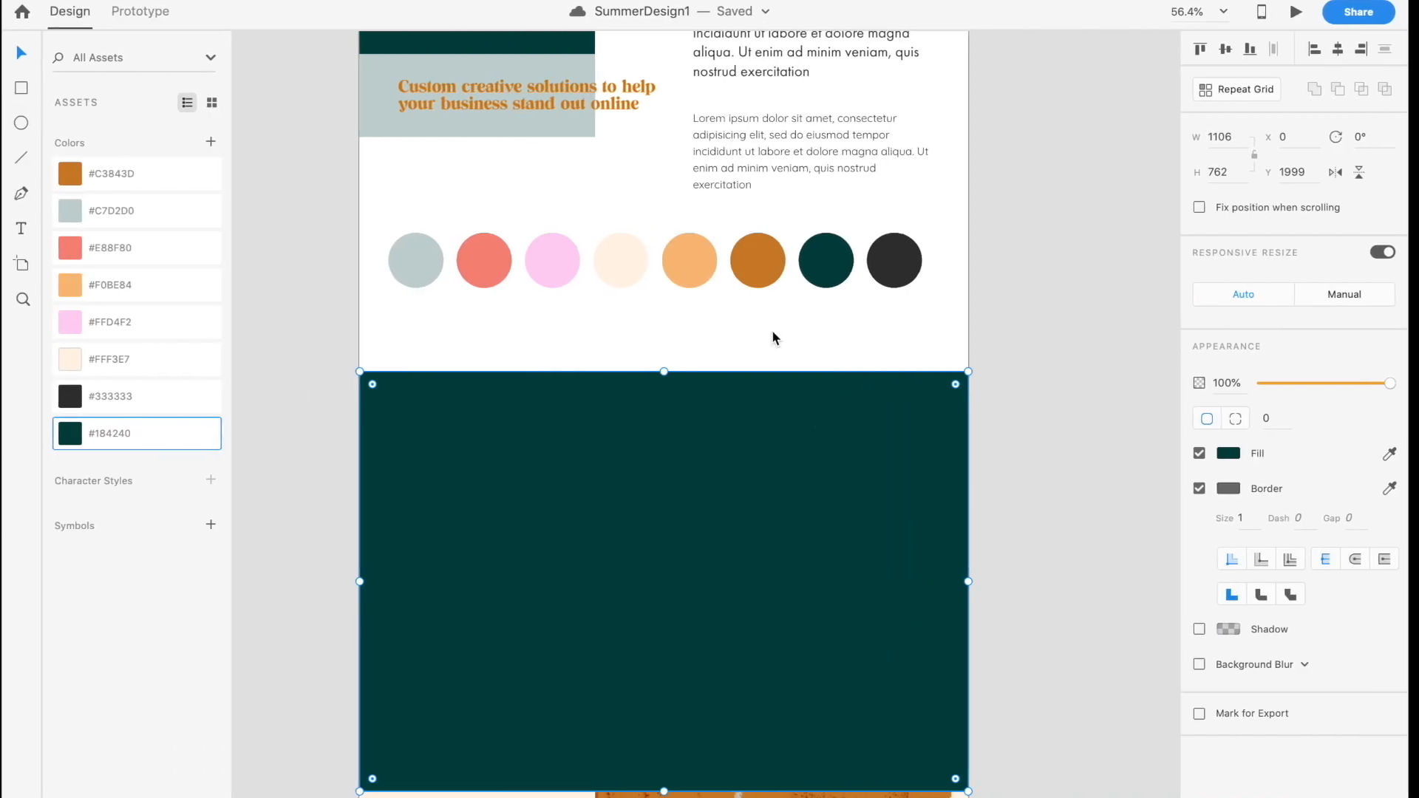
{"action": "left_click", "coordinate": [562, 264]}
{"action": "key", "text": "super+e"}
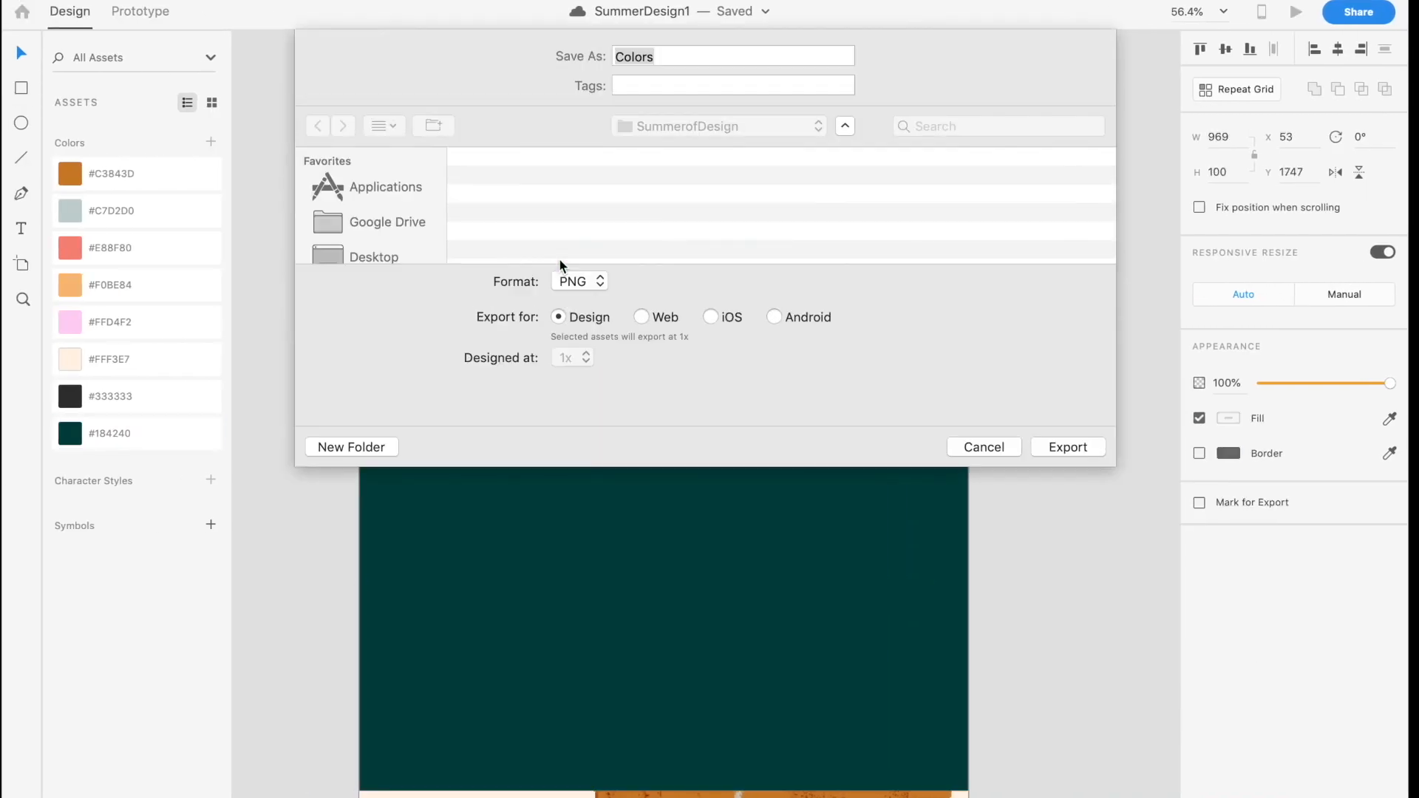
{"action": "key", "text": "Return"}
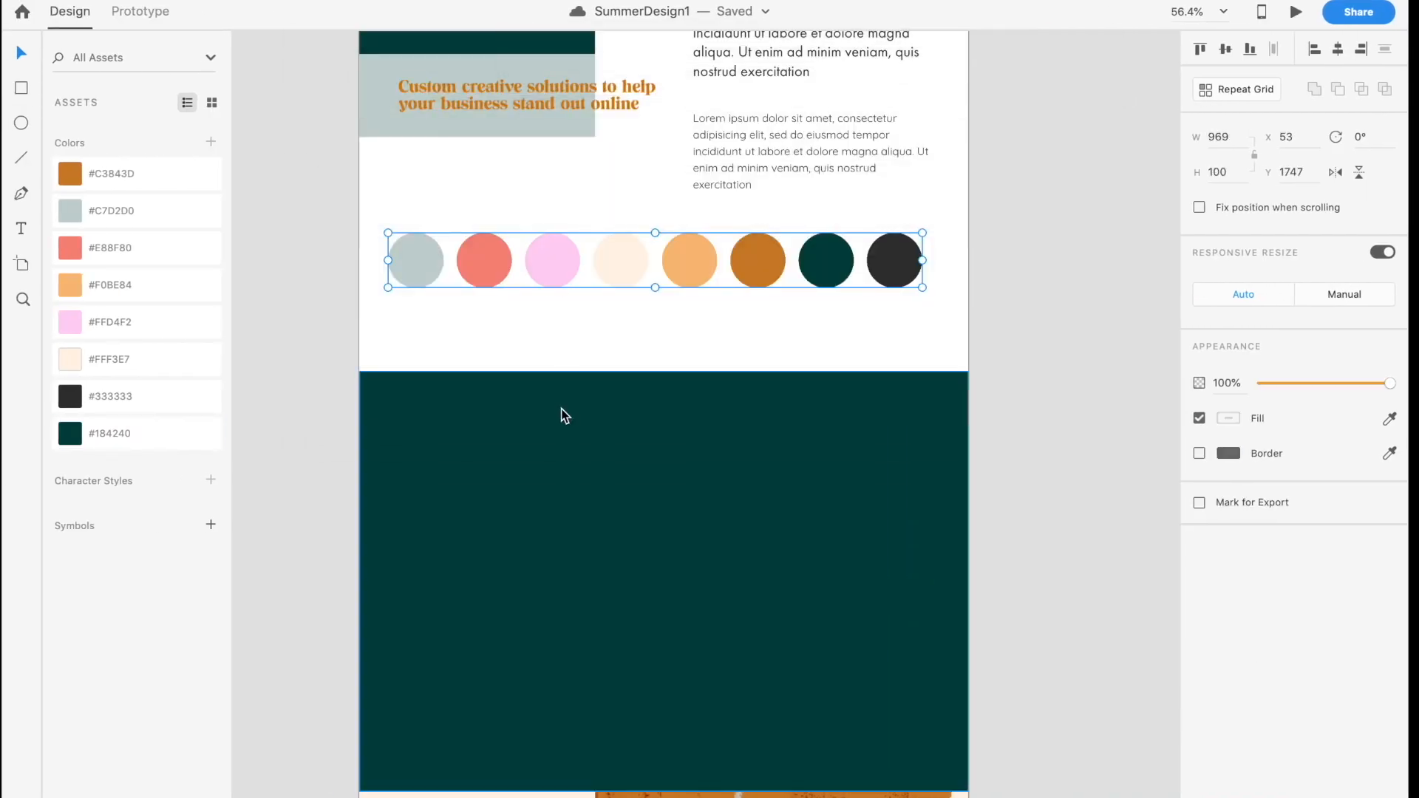
Step: Switch back to Squarespace, edit the Text Styles section and insert an image block with the exported Colors image above the h1 headline
{"action": "key", "text": "ctrl+Right"}
{"action": "left_click", "coordinate": [462, 218]}
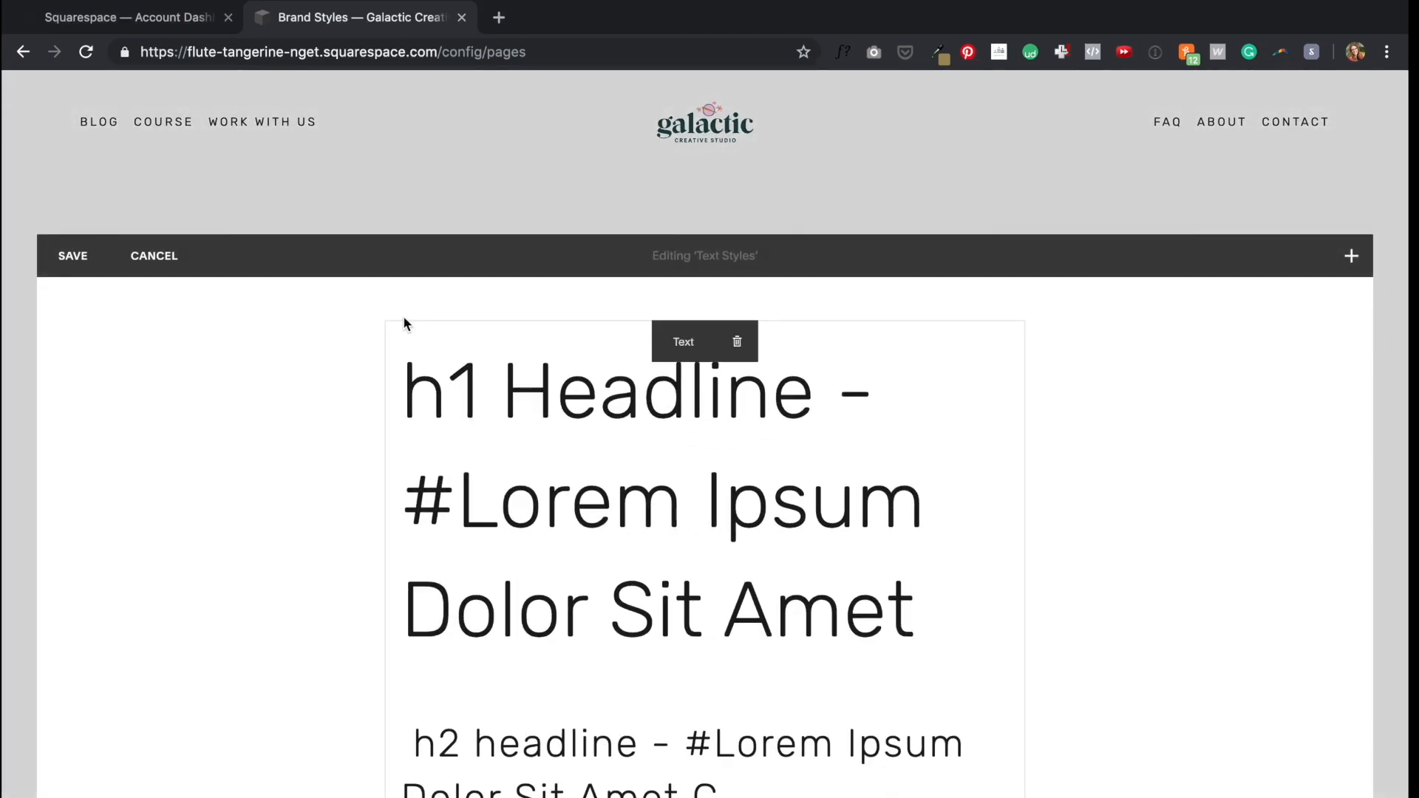
{"action": "left_click", "coordinate": [382, 290]}
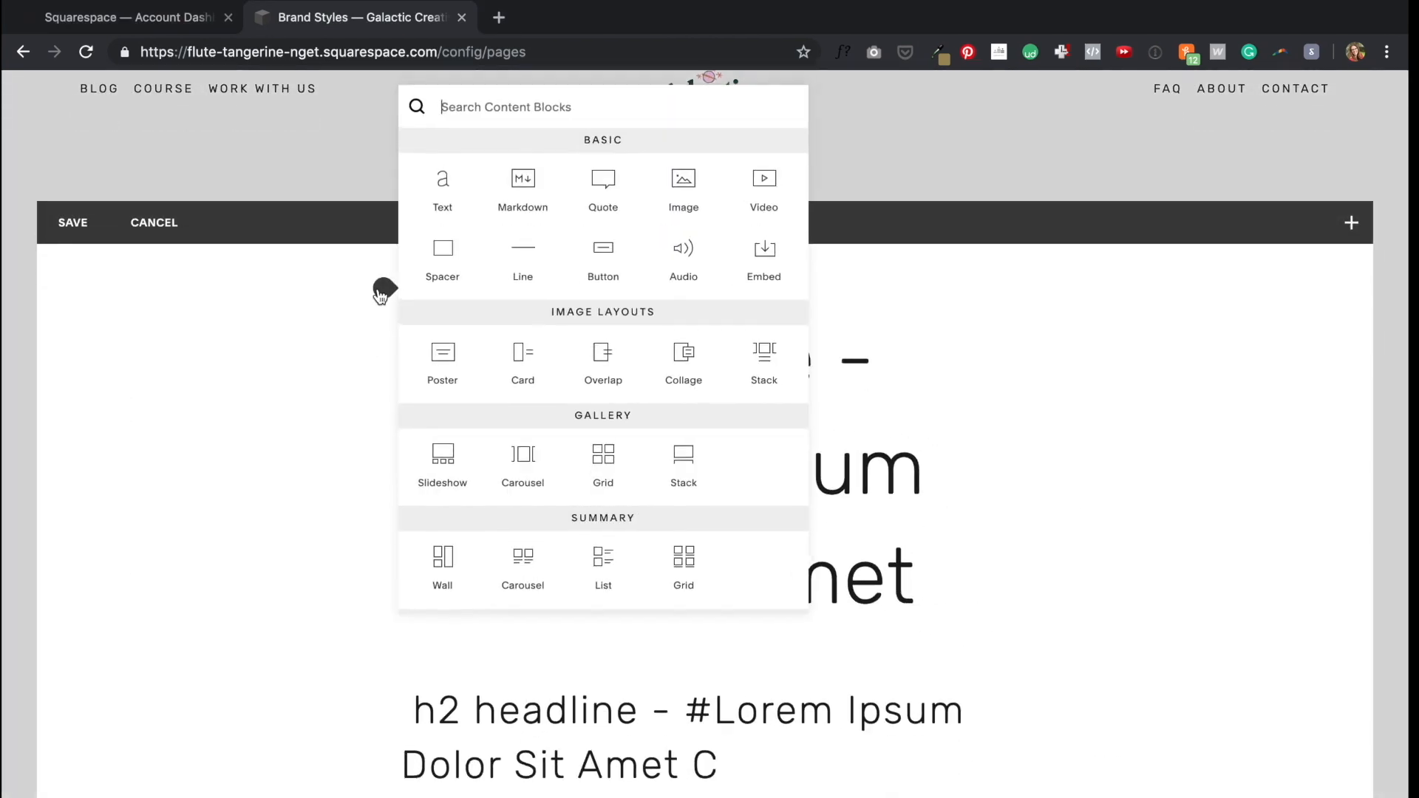
{"action": "left_click", "coordinate": [705, 186]}
{"action": "left_click", "coordinate": [1175, 436]}
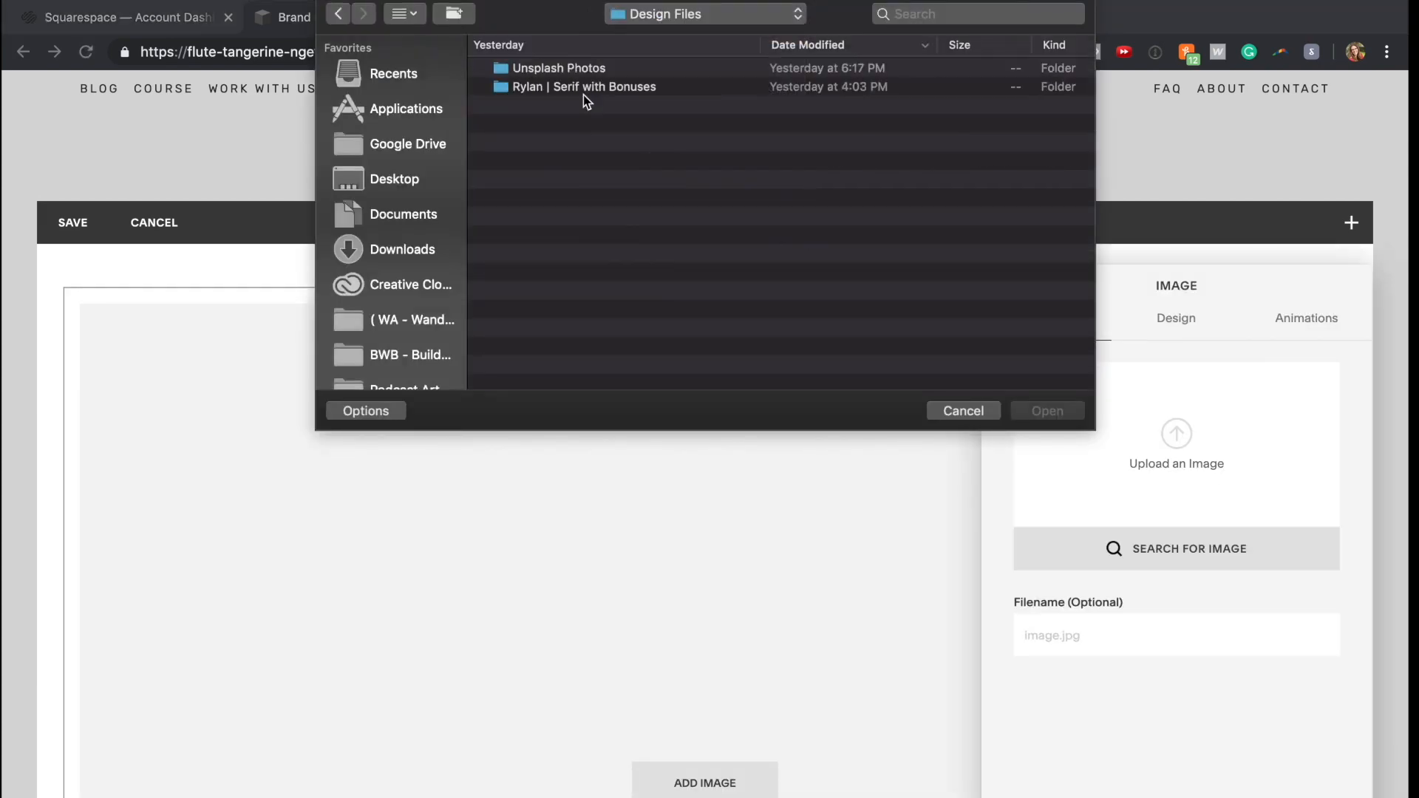
{"action": "left_click", "coordinate": [662, 9]}
{"action": "left_click", "coordinate": [683, 232]}
{"action": "double_click", "coordinate": [549, 239]}
{"action": "left_click", "coordinate": [953, 562]}
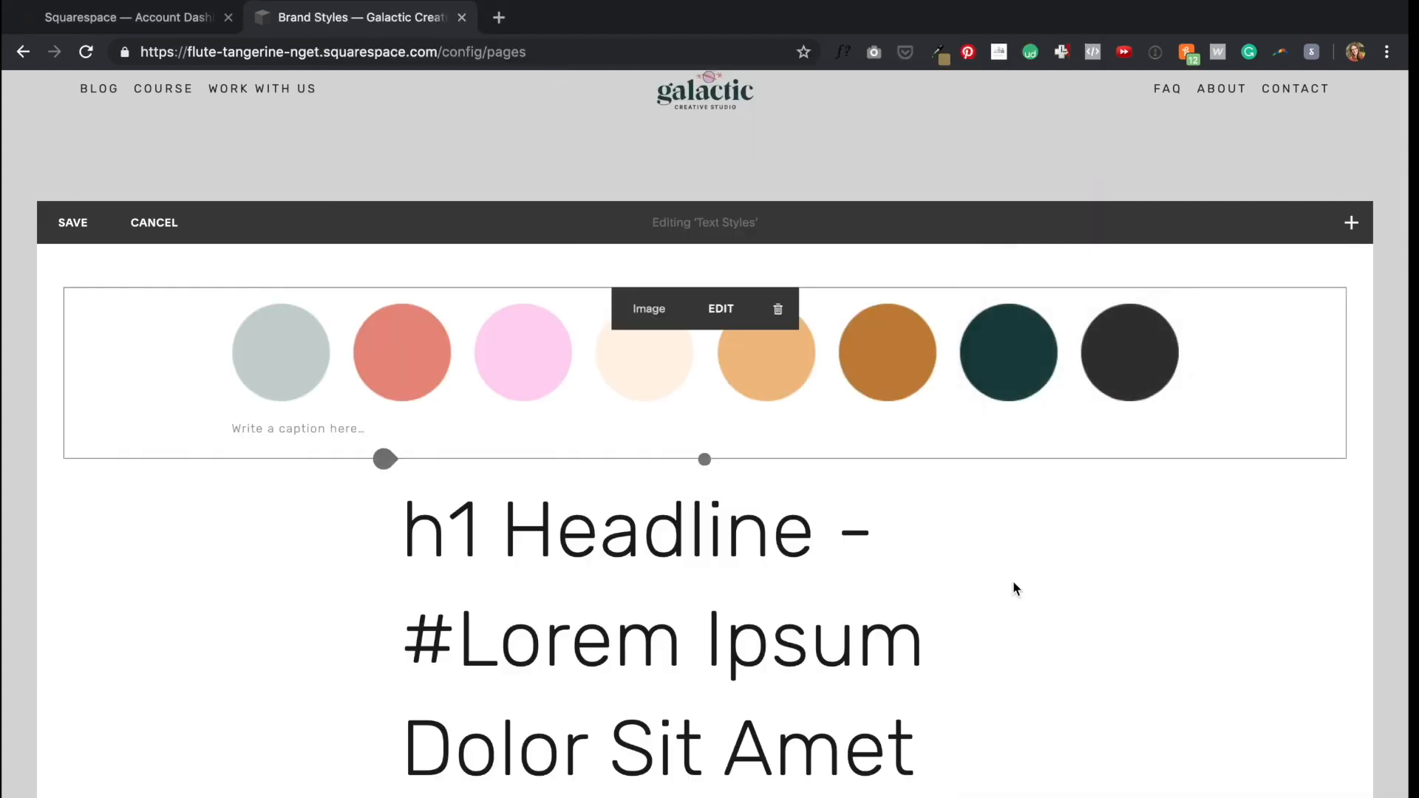
Step: Check the colour palette above the text samples and save the Text Styles section
{"action": "scroll", "coordinate": [945, 456], "scroll_direction": "down", "scroll_amount": 1}
{"action": "scroll", "coordinate": [944, 456], "scroll_direction": "up", "scroll_amount": 2}
{"action": "scroll", "coordinate": [944, 456], "scroll_direction": "down", "scroll_amount": 10}
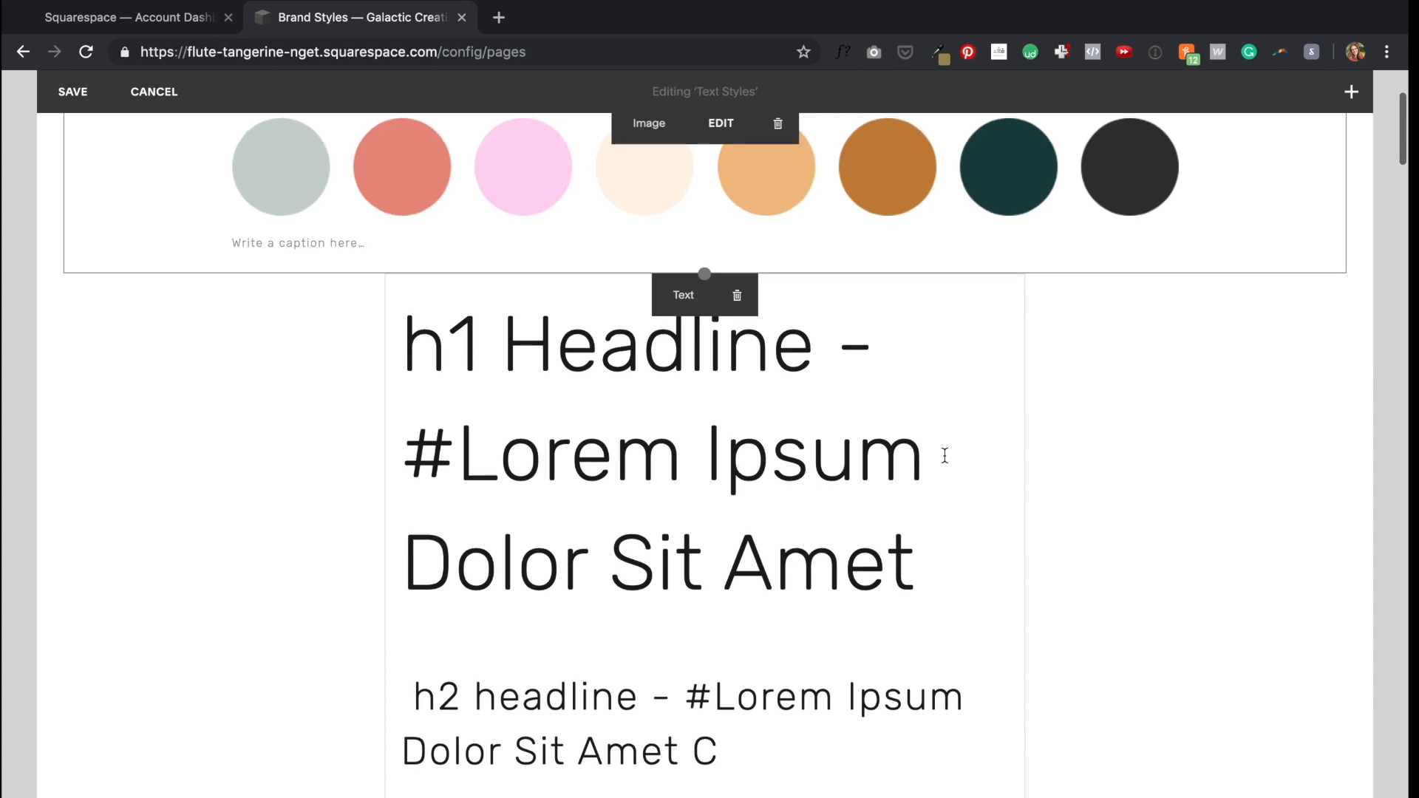
{"action": "scroll", "coordinate": [945, 456], "scroll_direction": "down", "scroll_amount": 2}
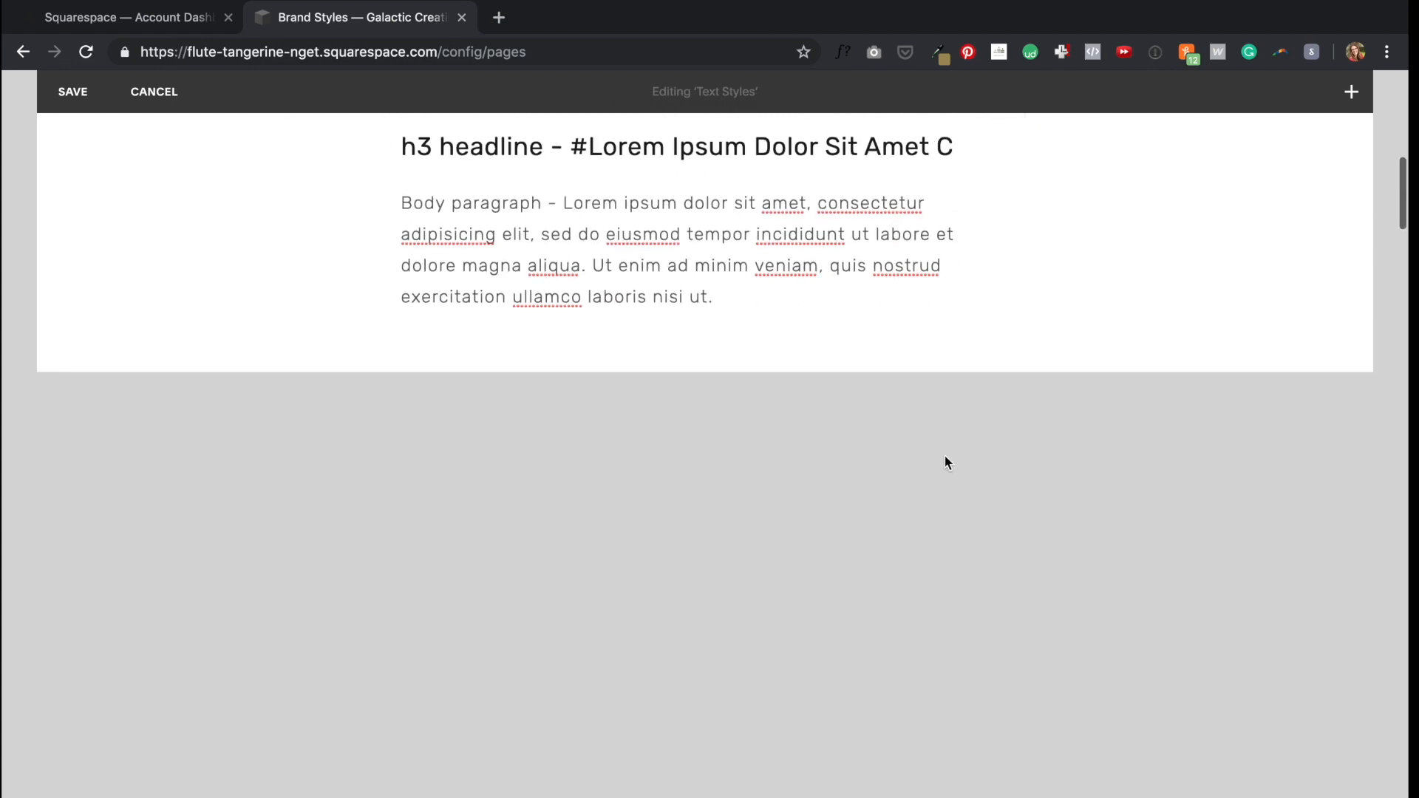
{"action": "left_click", "coordinate": [65, 92]}
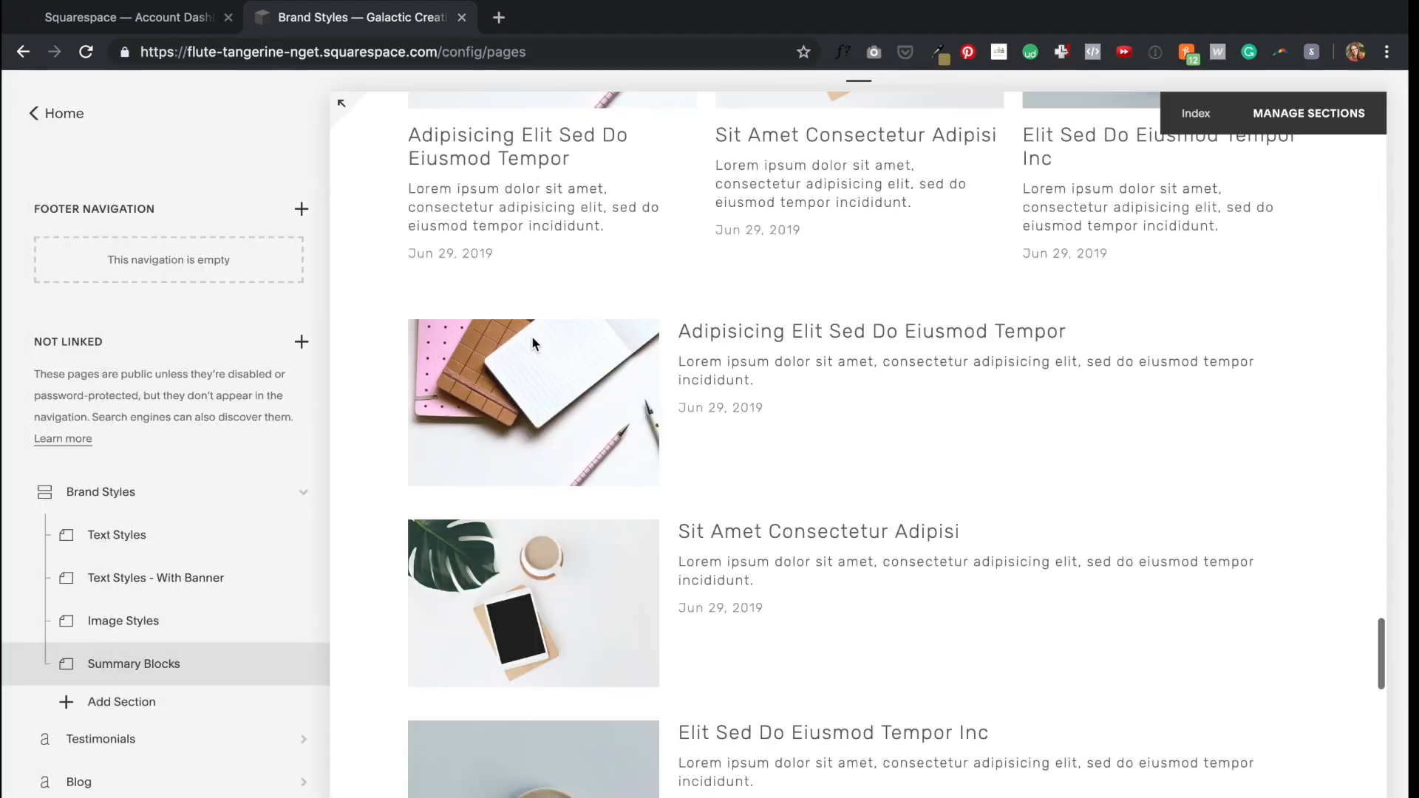
Step: Switch to Adobe XD and uncover the painted artwork hidden by the dark green rectangle below the colour circles
{"action": "scroll", "coordinate": [532, 337], "scroll_direction": "down", "scroll_amount": 1}
{"action": "key", "text": "ctrl+Left"}
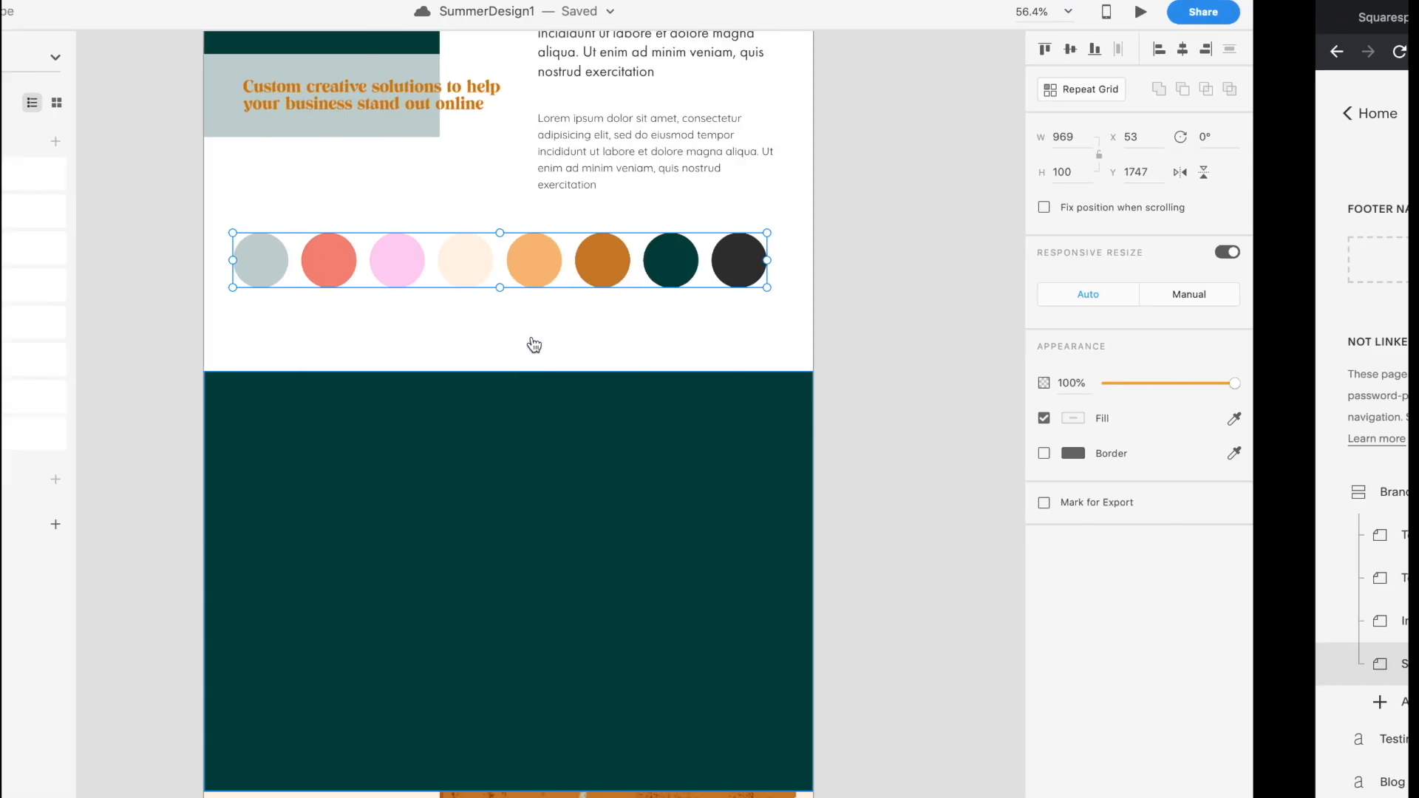
{"action": "scroll", "coordinate": [532, 337], "scroll_direction": "down", "scroll_amount": 5}
{"action": "left_click", "coordinate": [625, 294]}
{"action": "key", "text": "ctrl+v"}
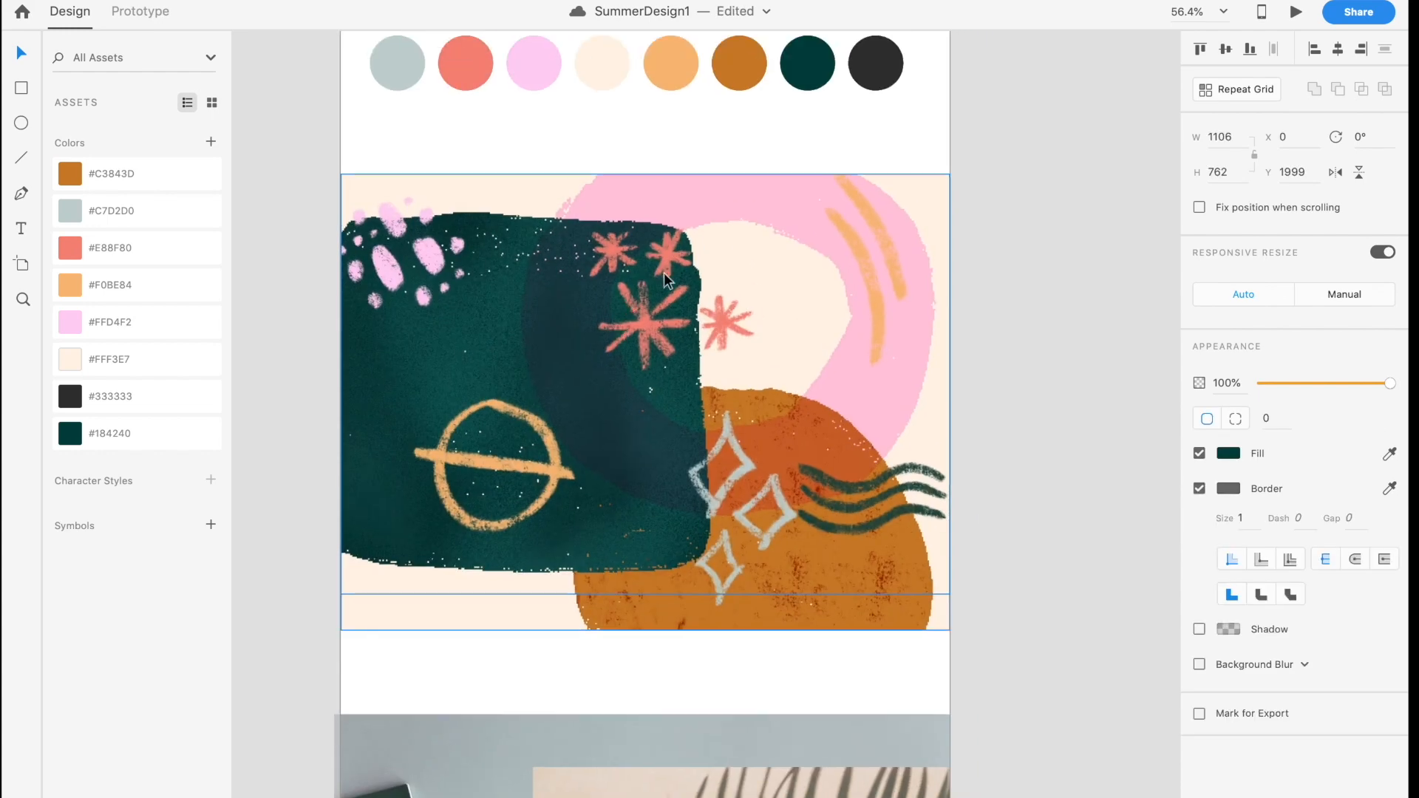
{"action": "scroll", "coordinate": [706, 251], "scroll_direction": "down", "scroll_amount": 2}
{"action": "scroll", "coordinate": [707, 251], "scroll_direction": "up", "scroll_amount": 2}
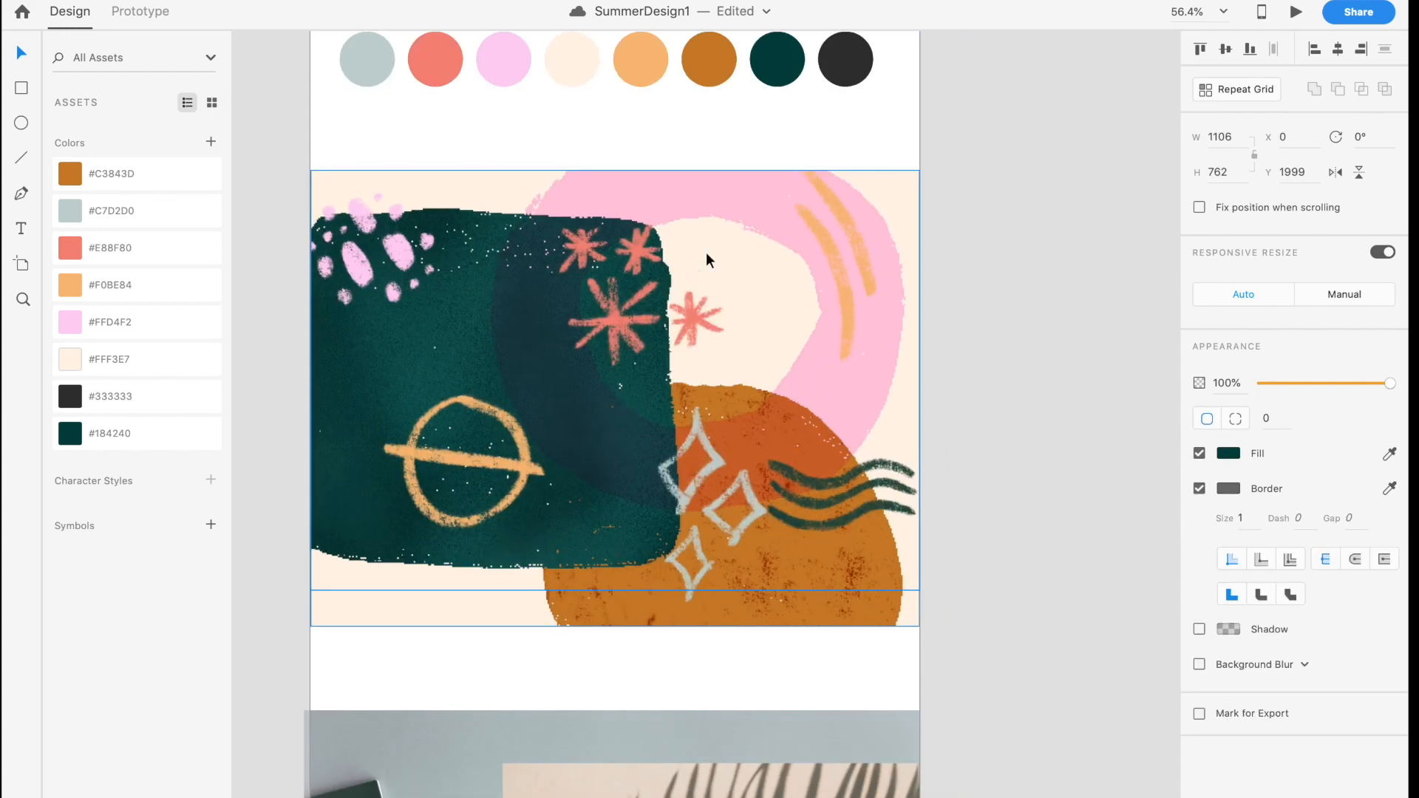
Step: In Photoshop, select the area around the green paint shape and crop the image to about 2226 × 2103 px
{"action": "left_click", "coordinate": [682, 273]}
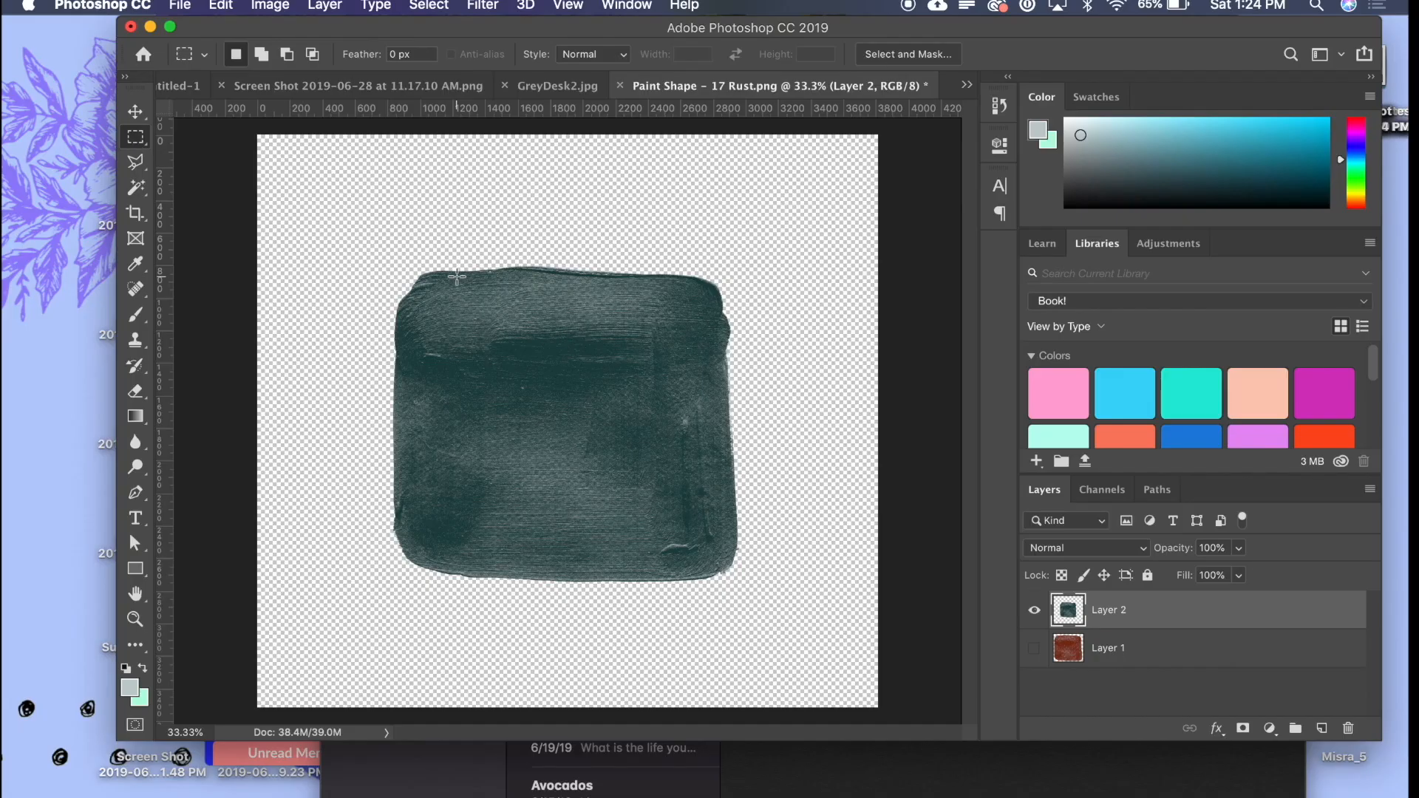
{"action": "mouse_move", "coordinate": [386, 252]}
{"action": "left_mouse_down"}
{"action": "mouse_move", "coordinate": [768, 591]}
{"action": "mouse_move", "coordinate": [748, 593]}
{"action": "left_mouse_up"}
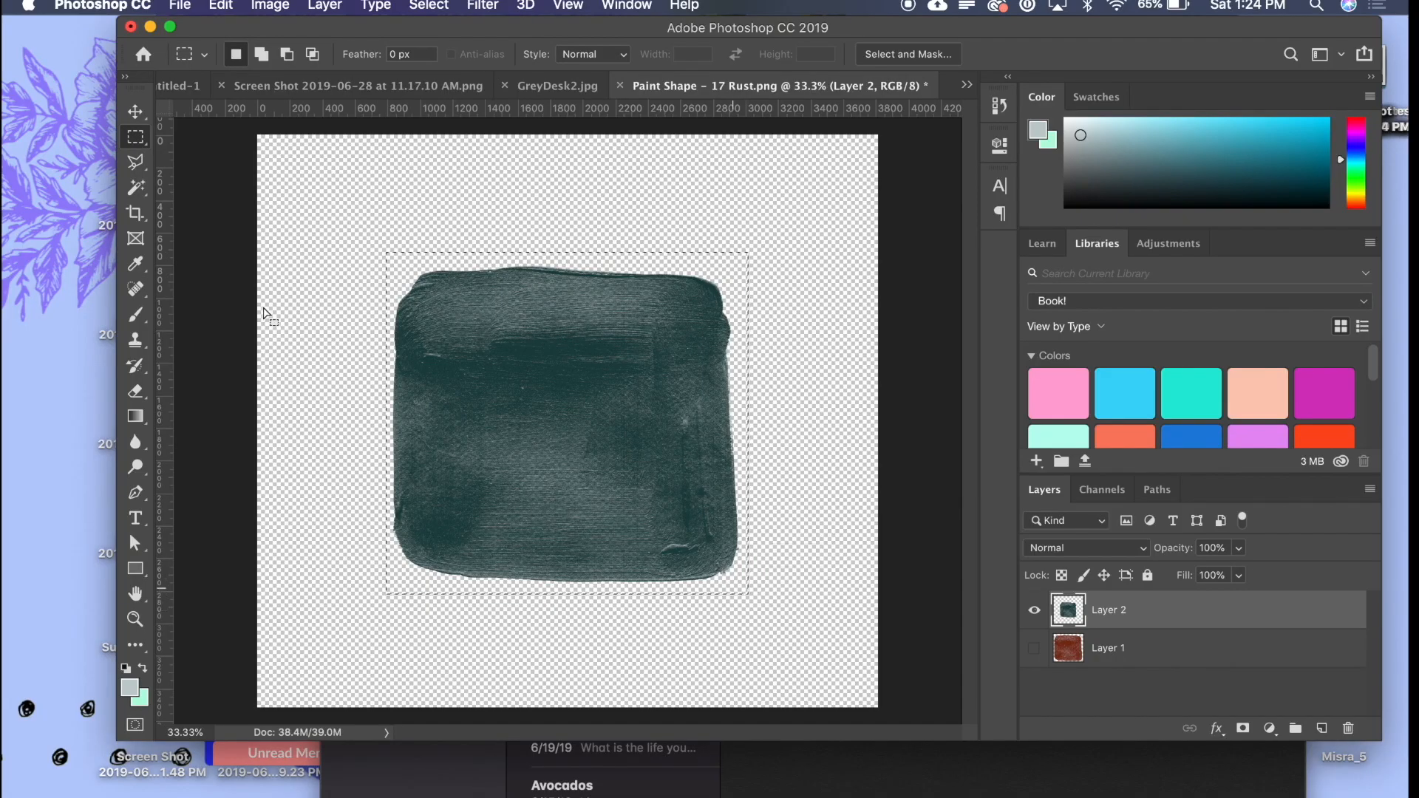
{"action": "left_click", "coordinate": [136, 218]}
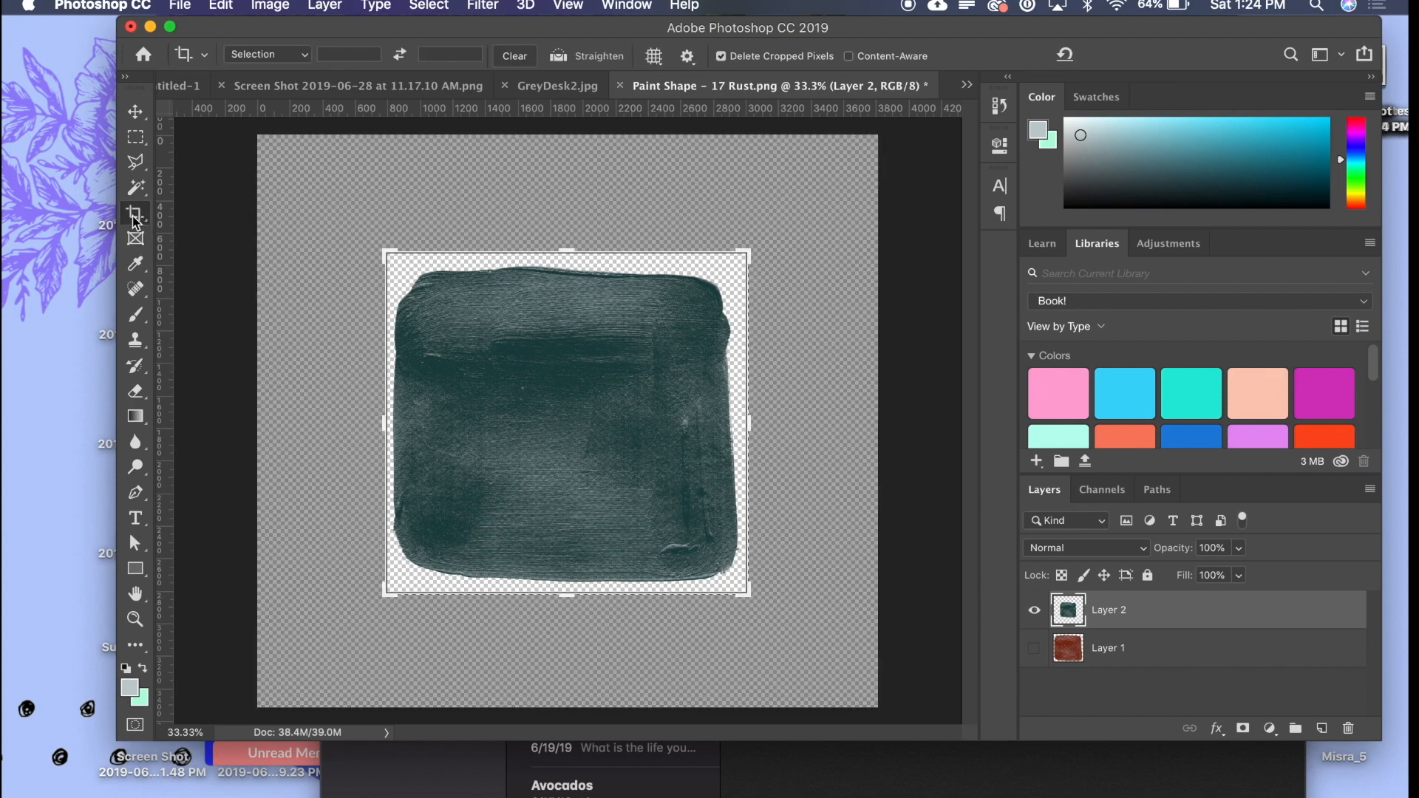
{"action": "key", "text": "Return"}
{"action": "key", "text": "v"}
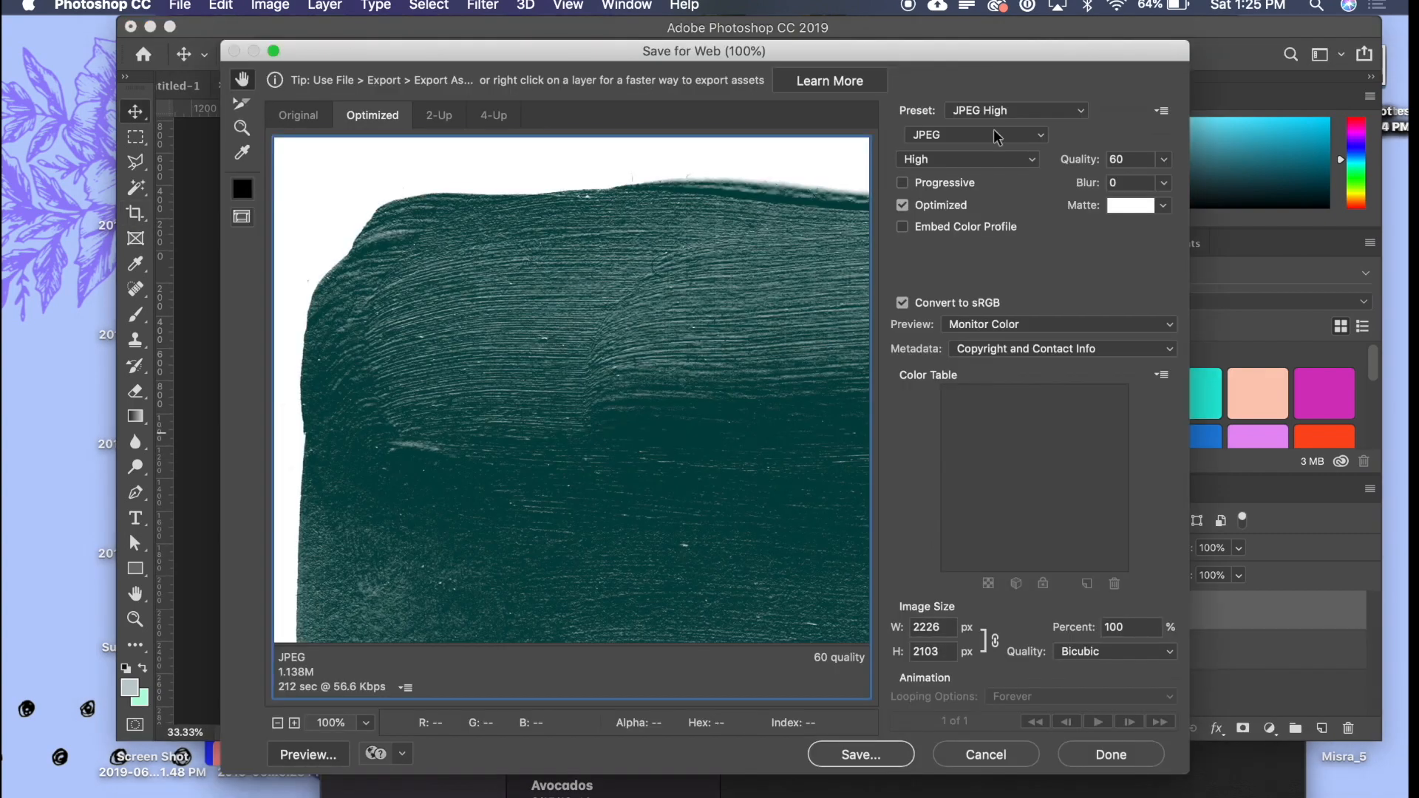
Step: Export the cropped paint shape for web with the PNG-24 preset, naming the file greensquare
{"action": "left_click", "coordinate": [998, 111]}
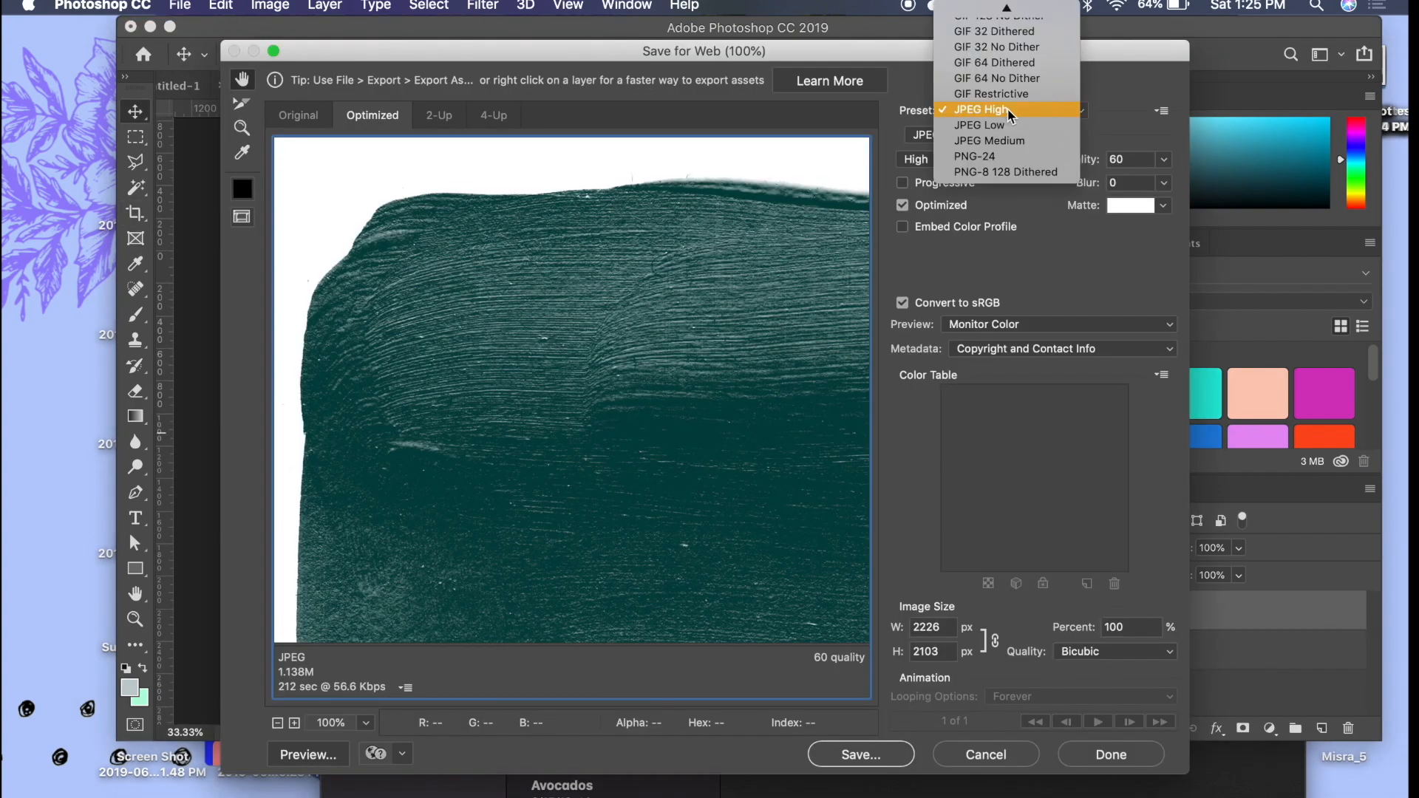
{"action": "left_click", "coordinate": [1004, 158]}
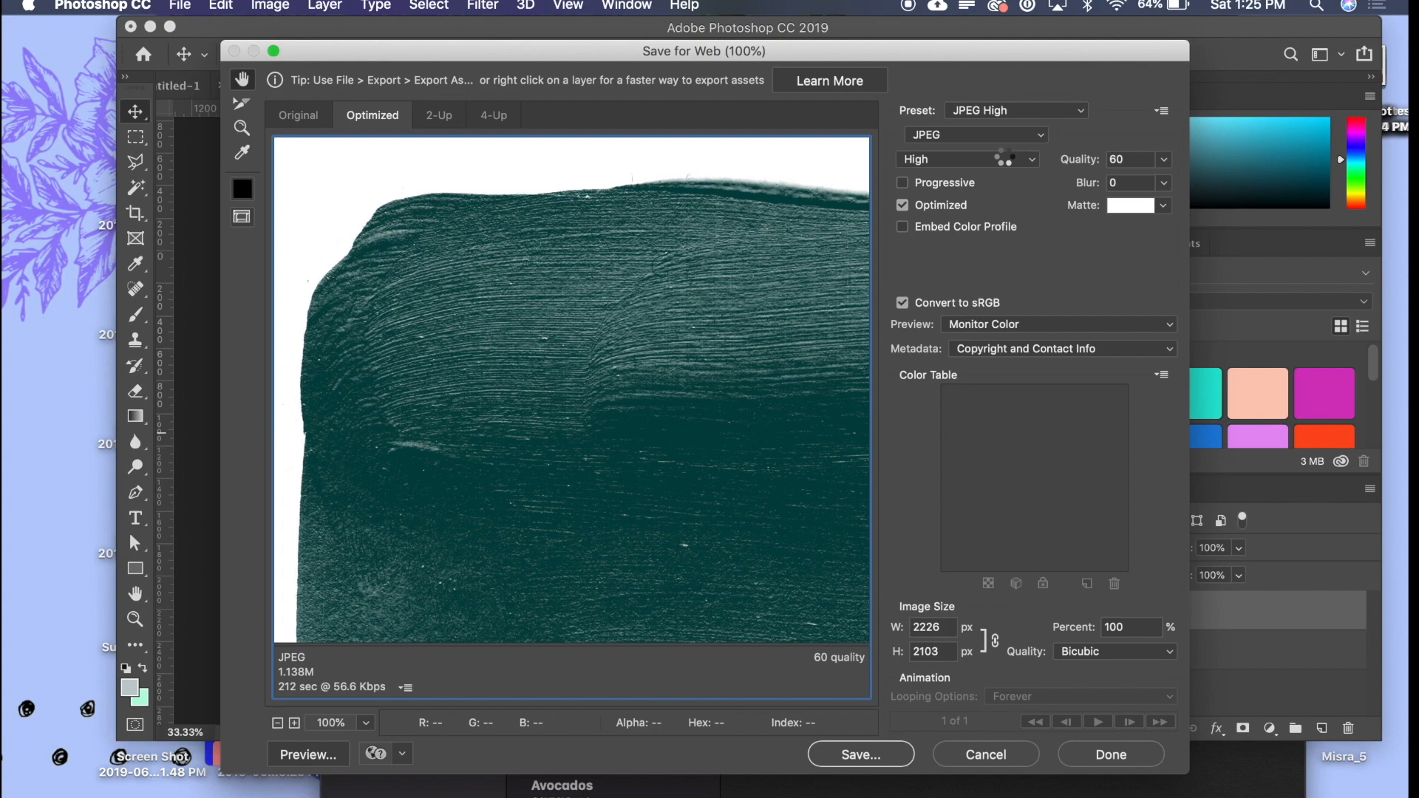
{"action": "left_click", "coordinate": [861, 754]}
{"action": "type", "text": "greensq"}
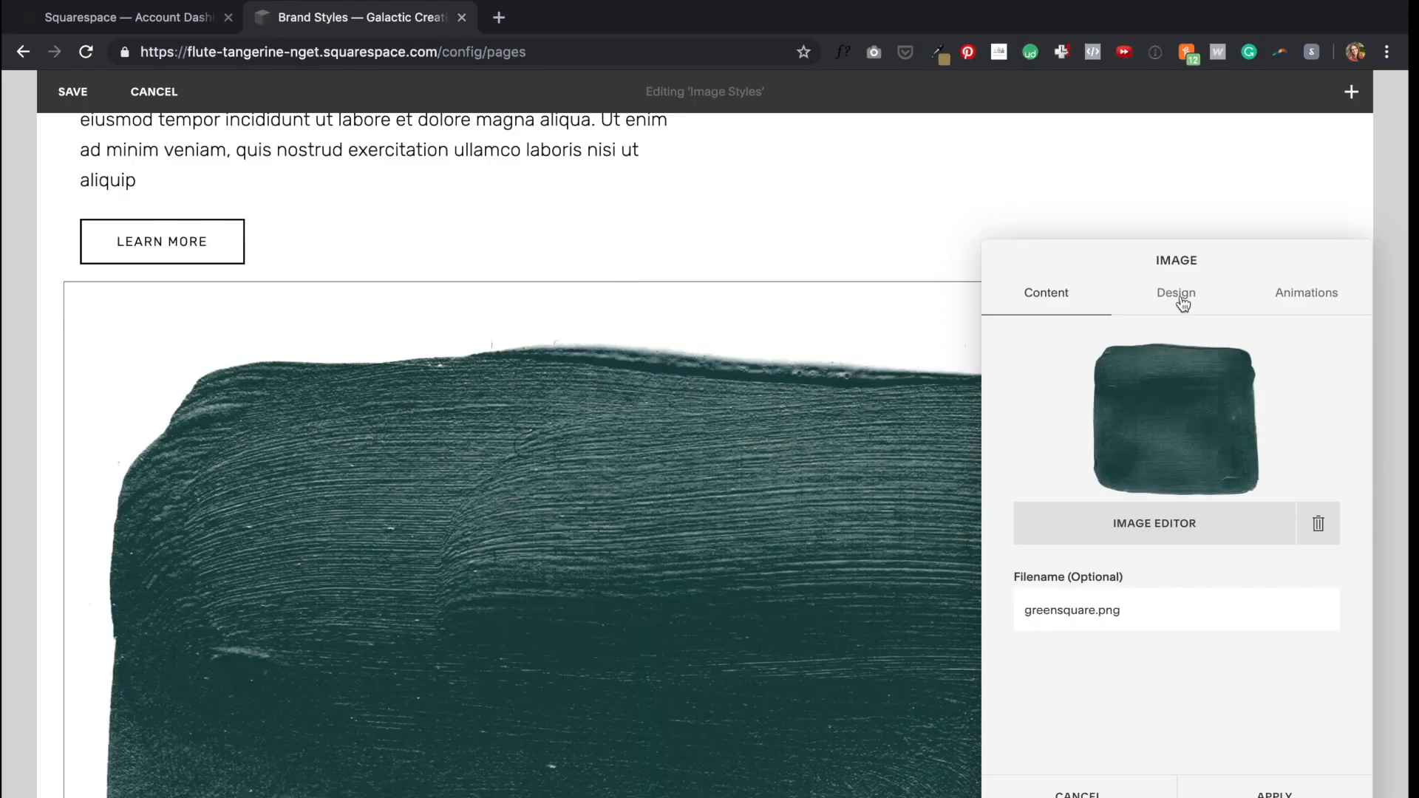
Step: Give the greensquare image block in the Image Styles section the Poster design with a Button image link
{"action": "left_click", "coordinate": [1176, 293]}
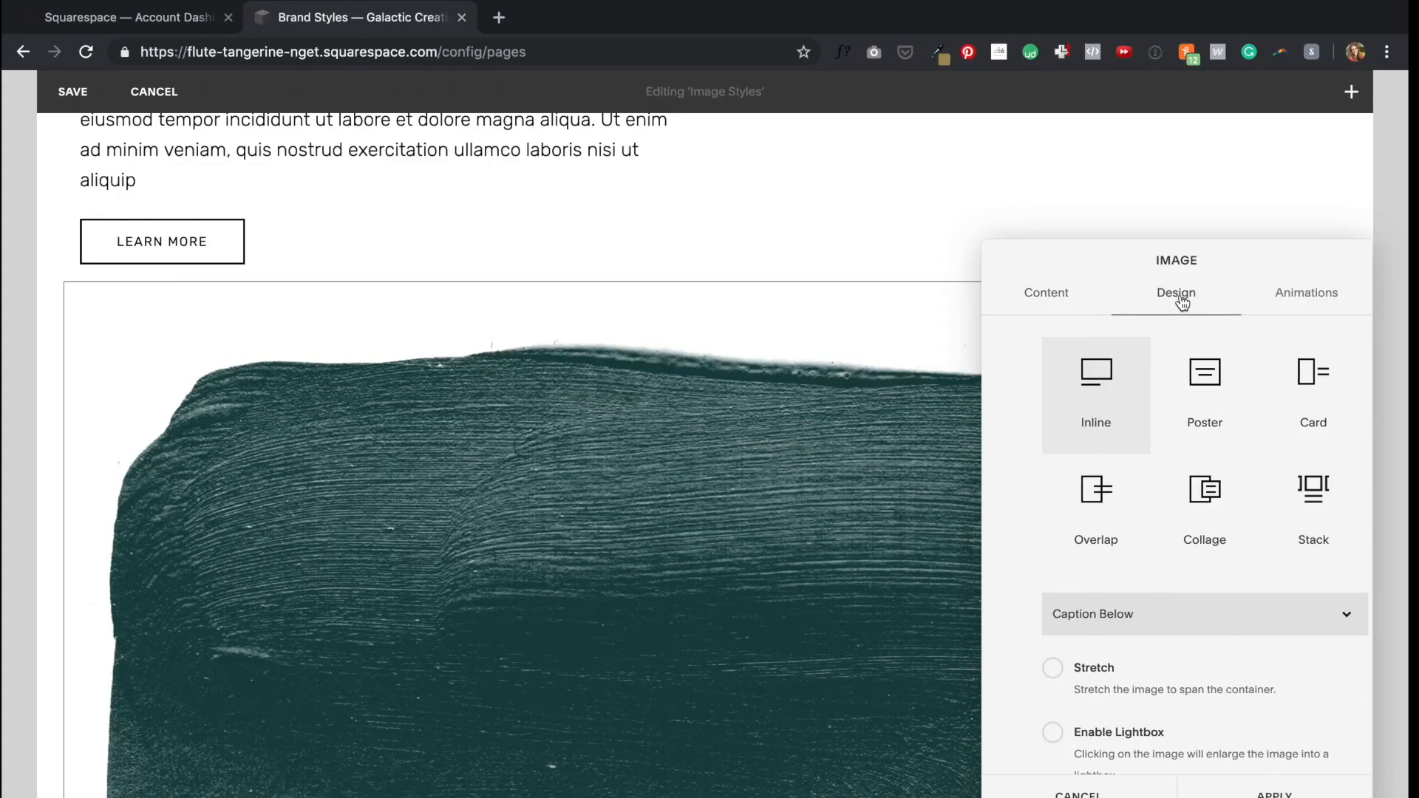
{"action": "left_click", "coordinate": [1179, 381]}
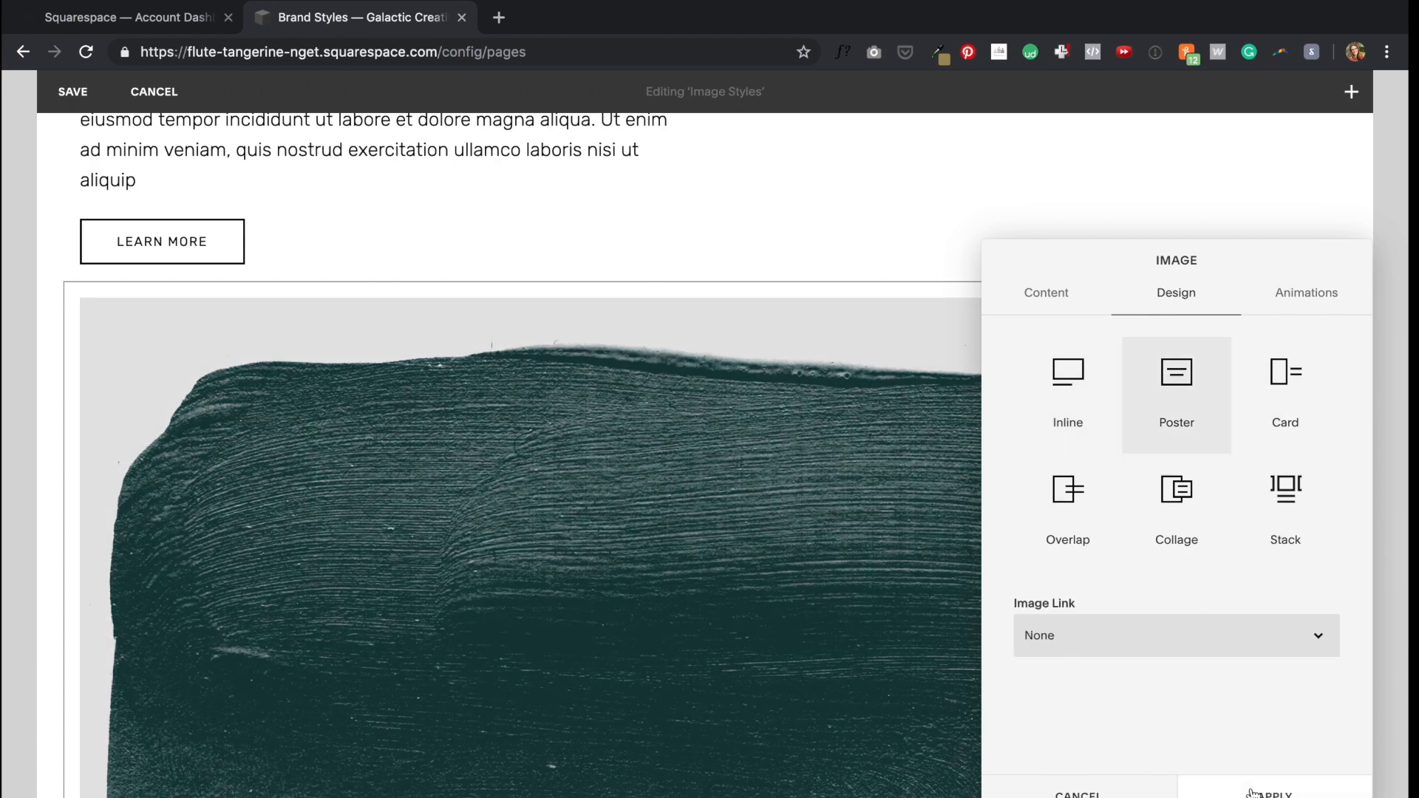
{"action": "left_click", "coordinate": [1128, 625]}
{"action": "left_click", "coordinate": [1127, 668]}
{"action": "left_click", "coordinate": [1263, 794]}
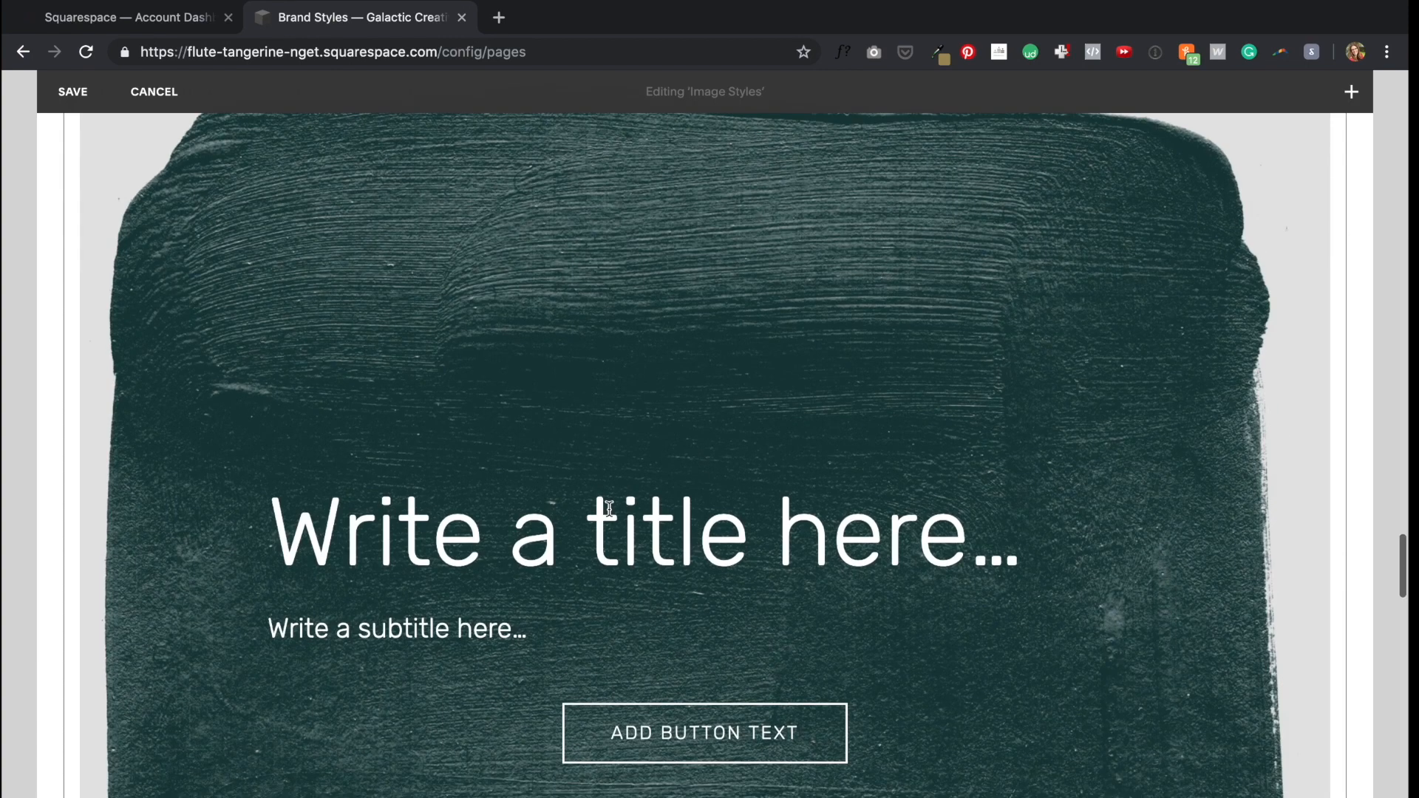
Step: Enter the poster title "This is a poster headline image" and fill the subtitle with lorem ipsum text ending in "veniam, quis."
{"action": "left_click", "coordinate": [643, 532]}
{"action": "type", "text": "This is a poster headline image"}
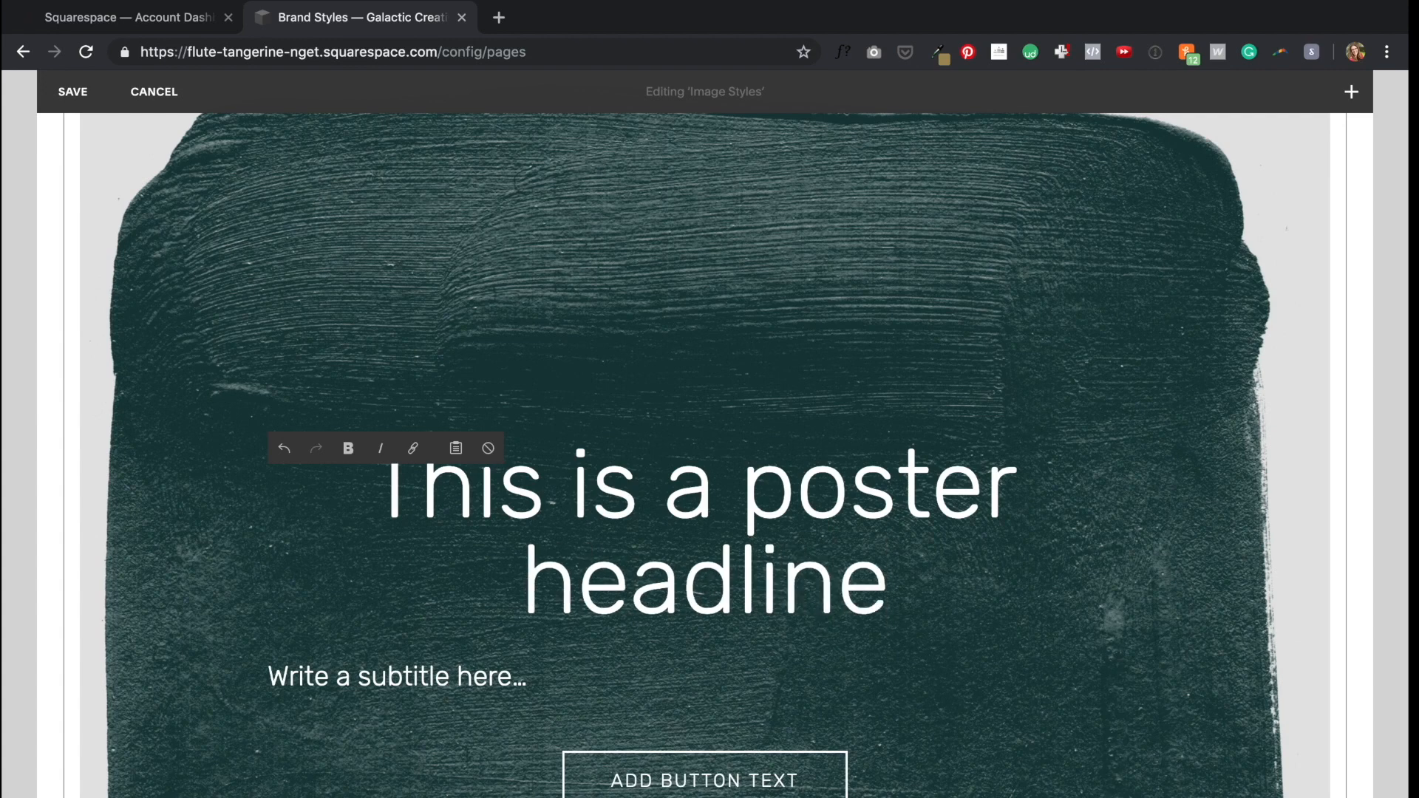
{"action": "left_click", "coordinate": [510, 678]}
{"action": "mouse_move", "coordinate": [919, 2]}
{"action": "left_click", "coordinate": [967, 11]}
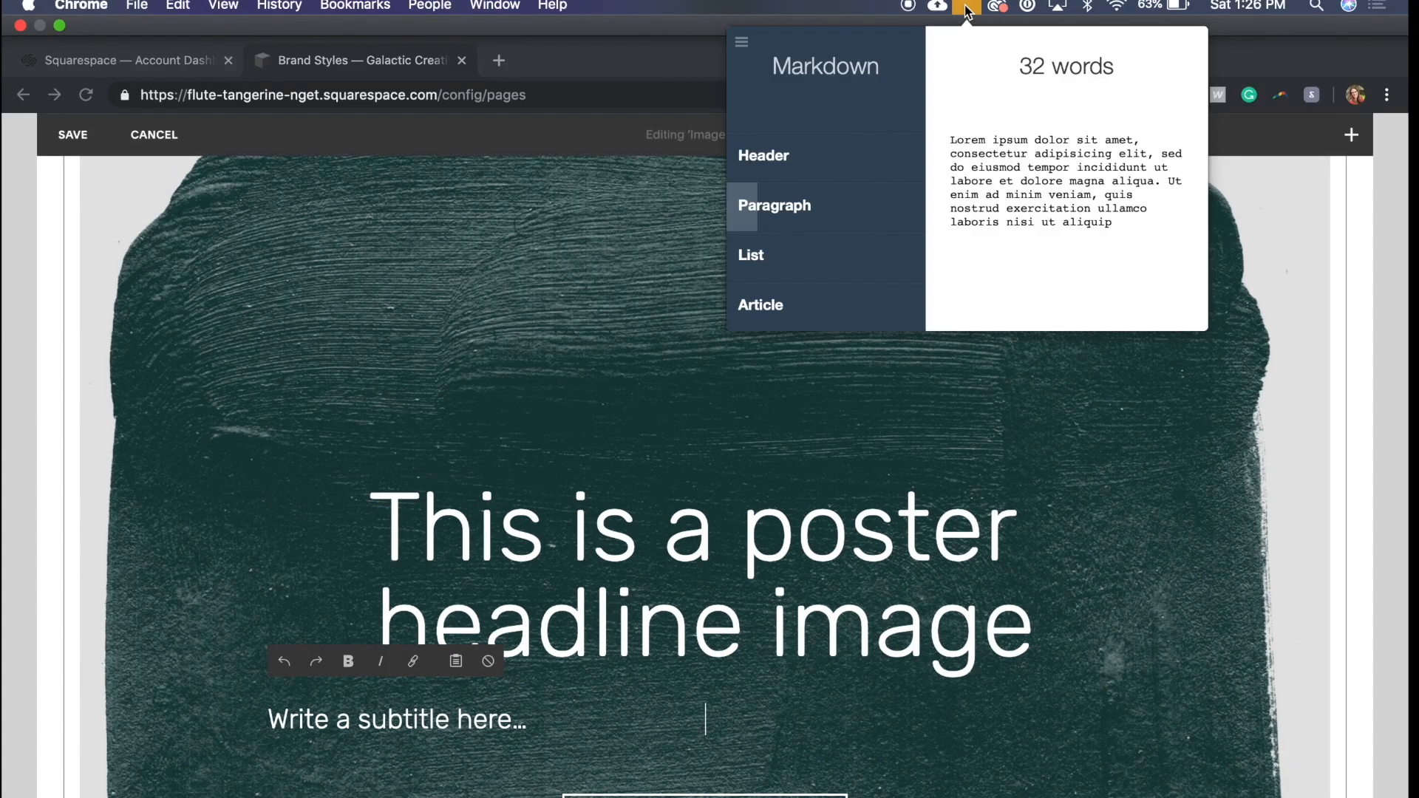
{"action": "left_click", "coordinate": [783, 212]}
{"action": "type", "text": "Lorem ipsum dolor sit amet, consectetur adipisicing elit, sed do eiusmod tempor incididunt ut labore et dolore magna aliqua. Ut enim ad minim veniam, quis"}
{"action": "type", "text": "."}
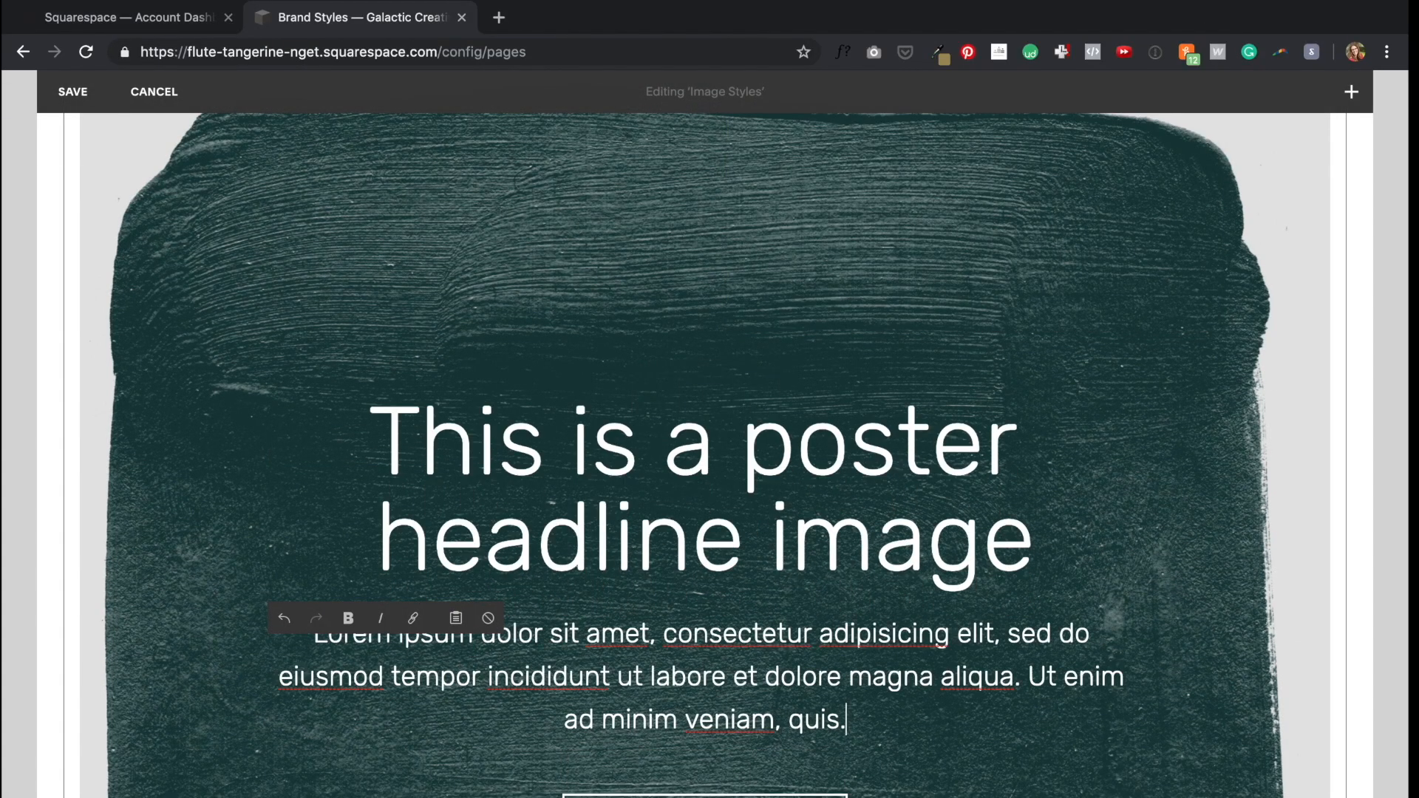
Step: Set the poster's button text to "Learn More" and save the Image Styles section
{"action": "double_click", "coordinate": [354, 152]}
{"action": "left_click", "coordinate": [1246, 316]}
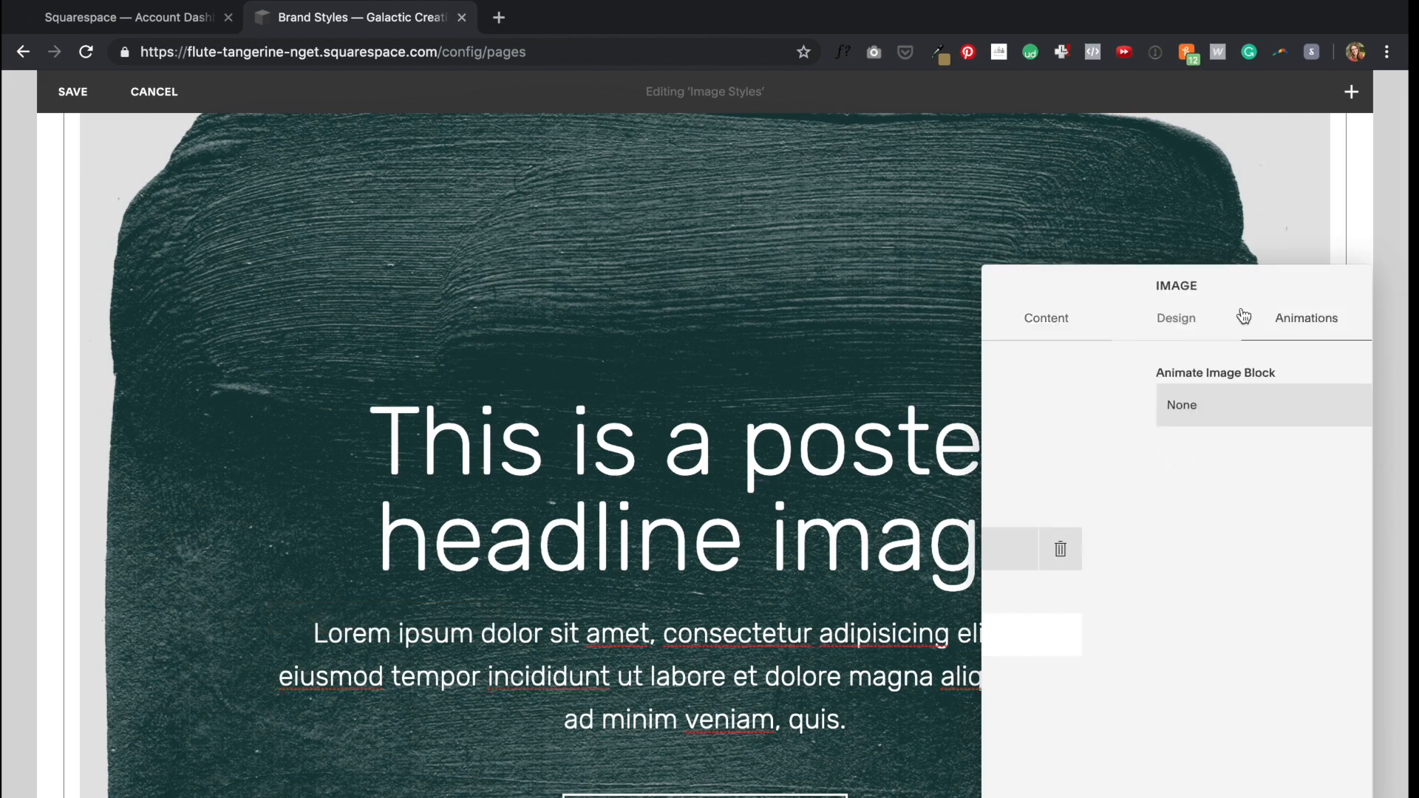
{"action": "left_click", "coordinate": [1190, 318]}
{"action": "scroll", "coordinate": [1175, 614], "scroll_direction": "down", "scroll_amount": 2}
{"action": "left_click", "coordinate": [1106, 654]}
{"action": "type", "text": "Learn More"}
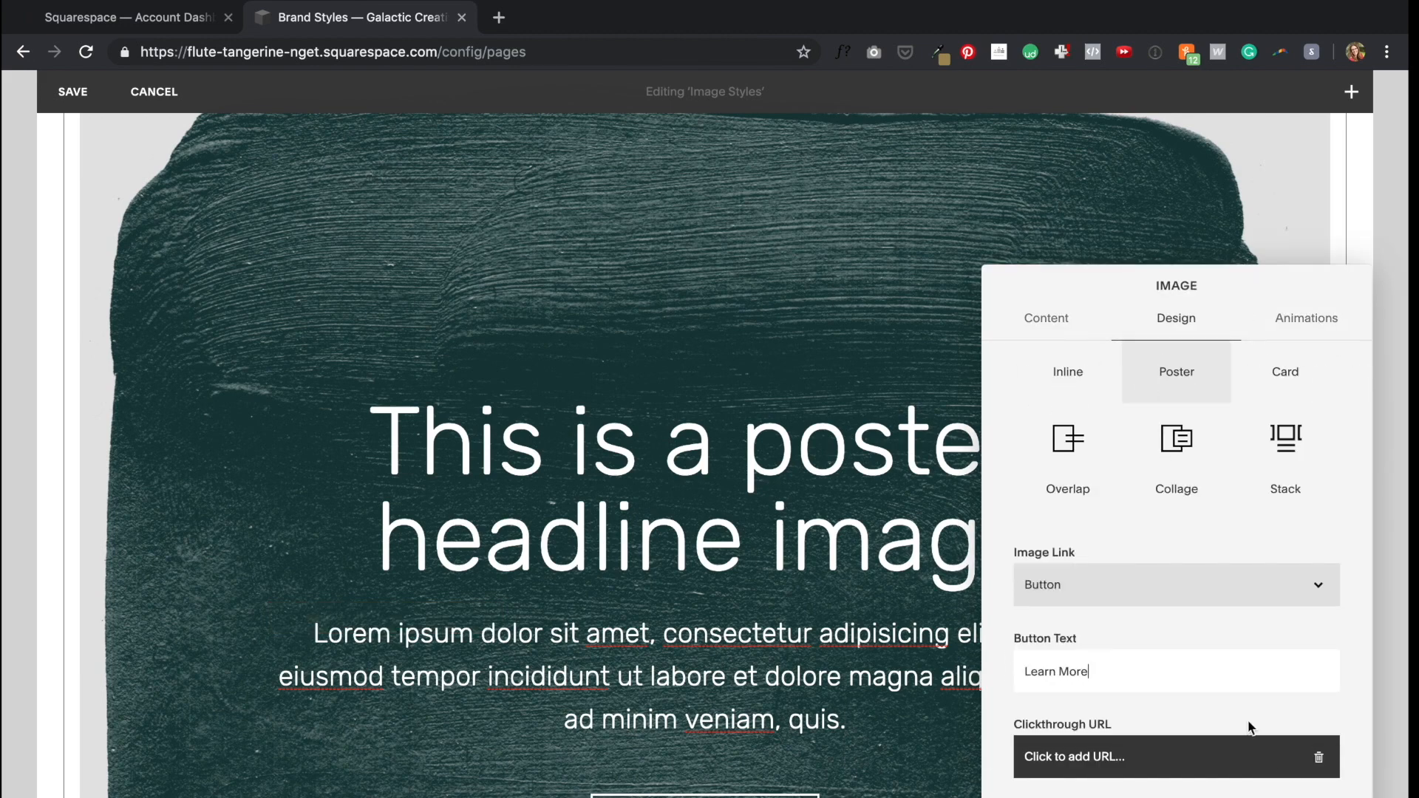
{"action": "left_click", "coordinate": [728, 437]}
{"action": "left_click", "coordinate": [61, 96]}
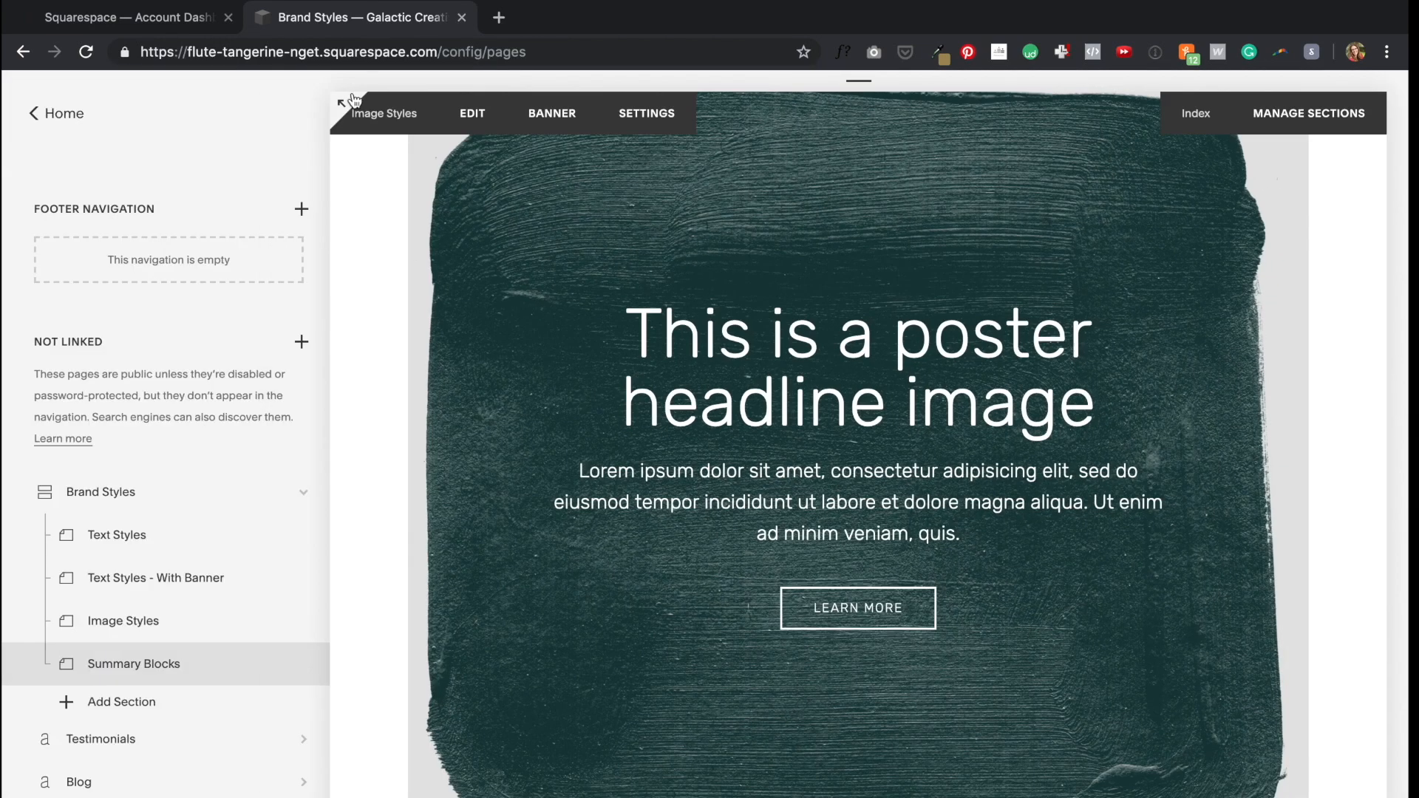
Step: Preview the poster image on the Brand Styles page at full width and return to the page list
{"action": "left_click", "coordinate": [352, 99]}
{"action": "scroll", "coordinate": [564, 371], "scroll_direction": "up", "scroll_amount": 1}
{"action": "left_click", "coordinate": [15, 84]}
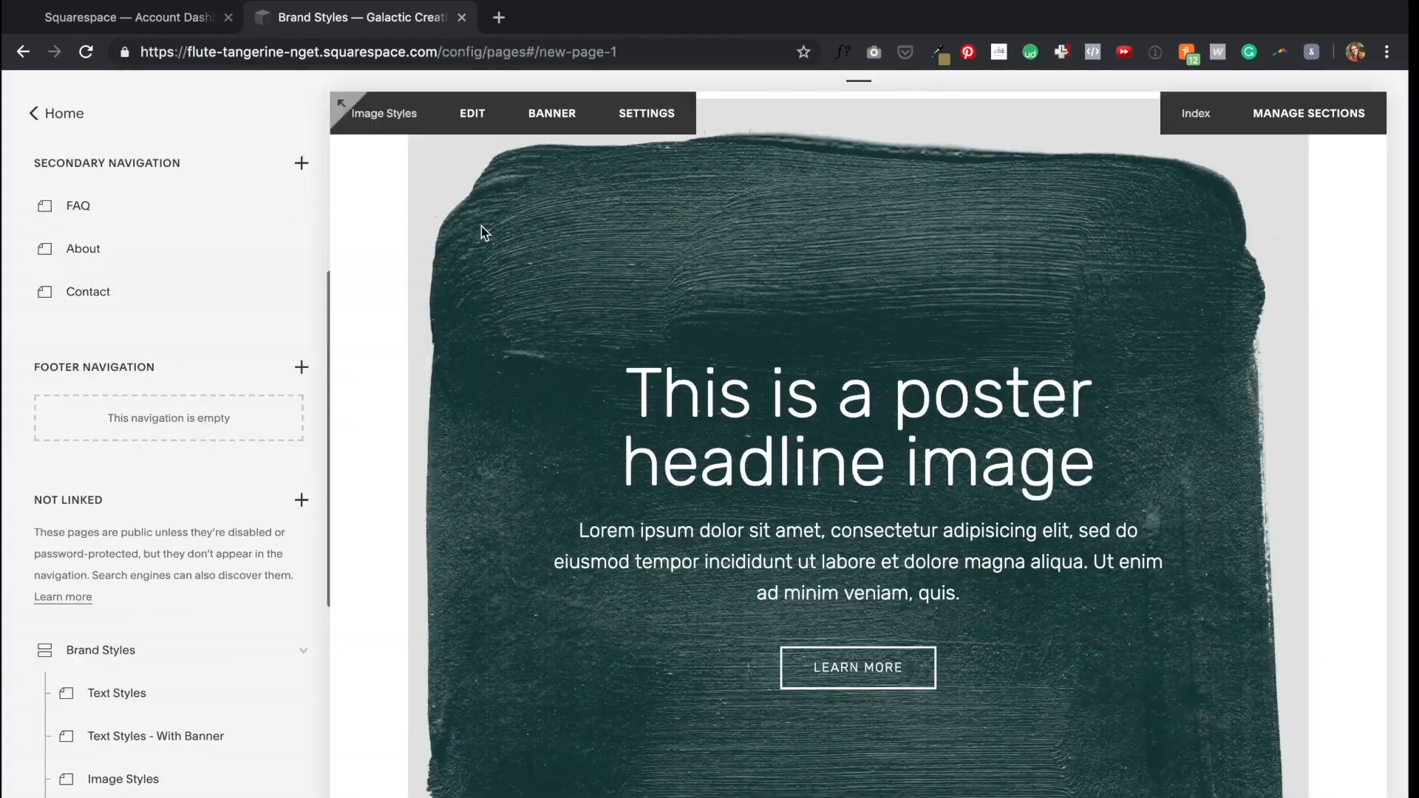
Step: Edit the Image Styles section and move the poster image into a third column beside the two stacked image cards
{"action": "scroll", "coordinate": [1076, 655], "scroll_direction": "up", "scroll_amount": 6}
{"action": "left_click", "coordinate": [472, 113]}
{"action": "left_click_drag", "start_coordinate": [837, 592], "coordinate": [1259, 235]}
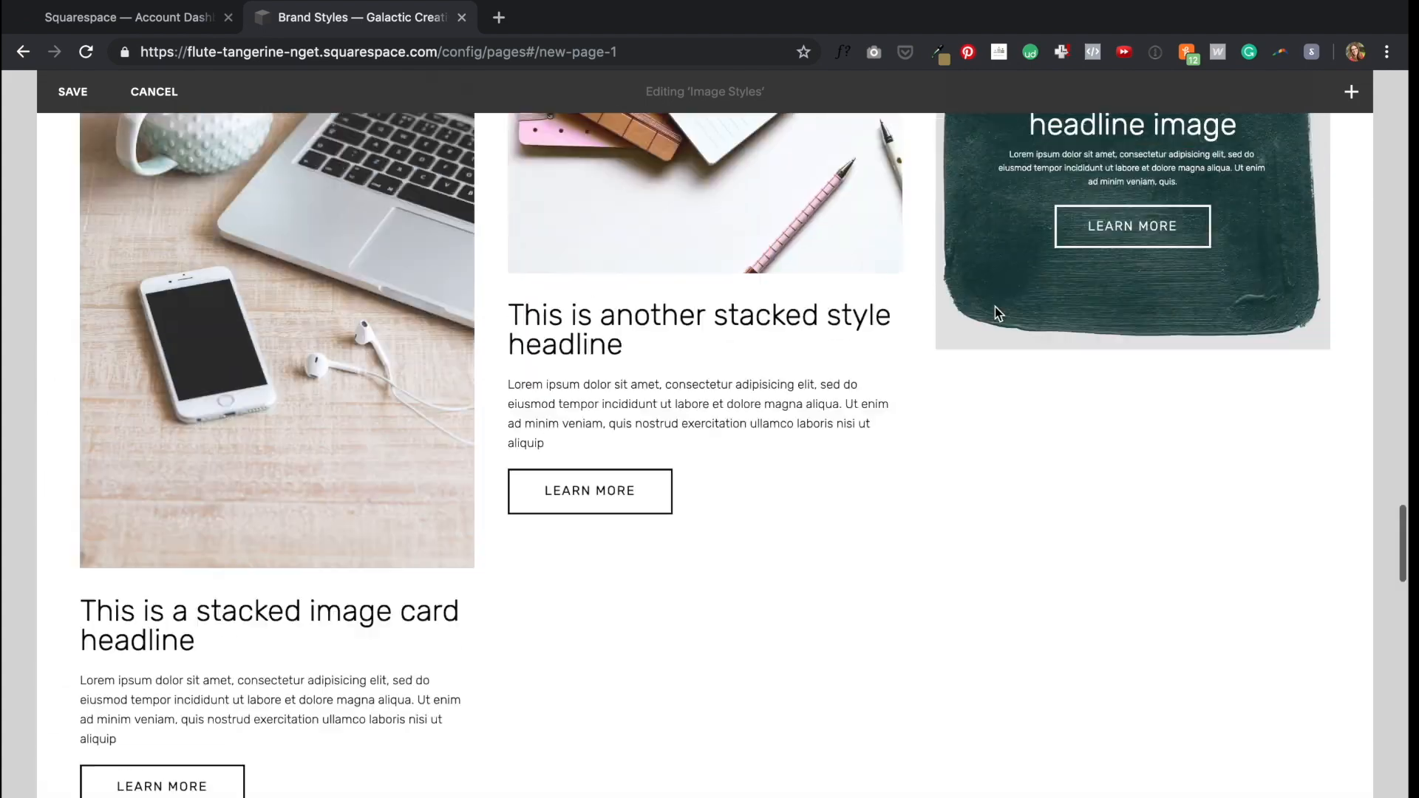
{"action": "scroll", "coordinate": [995, 307], "scroll_direction": "up", "scroll_amount": 5}
{"action": "scroll", "coordinate": [995, 307], "scroll_direction": "down", "scroll_amount": 2}
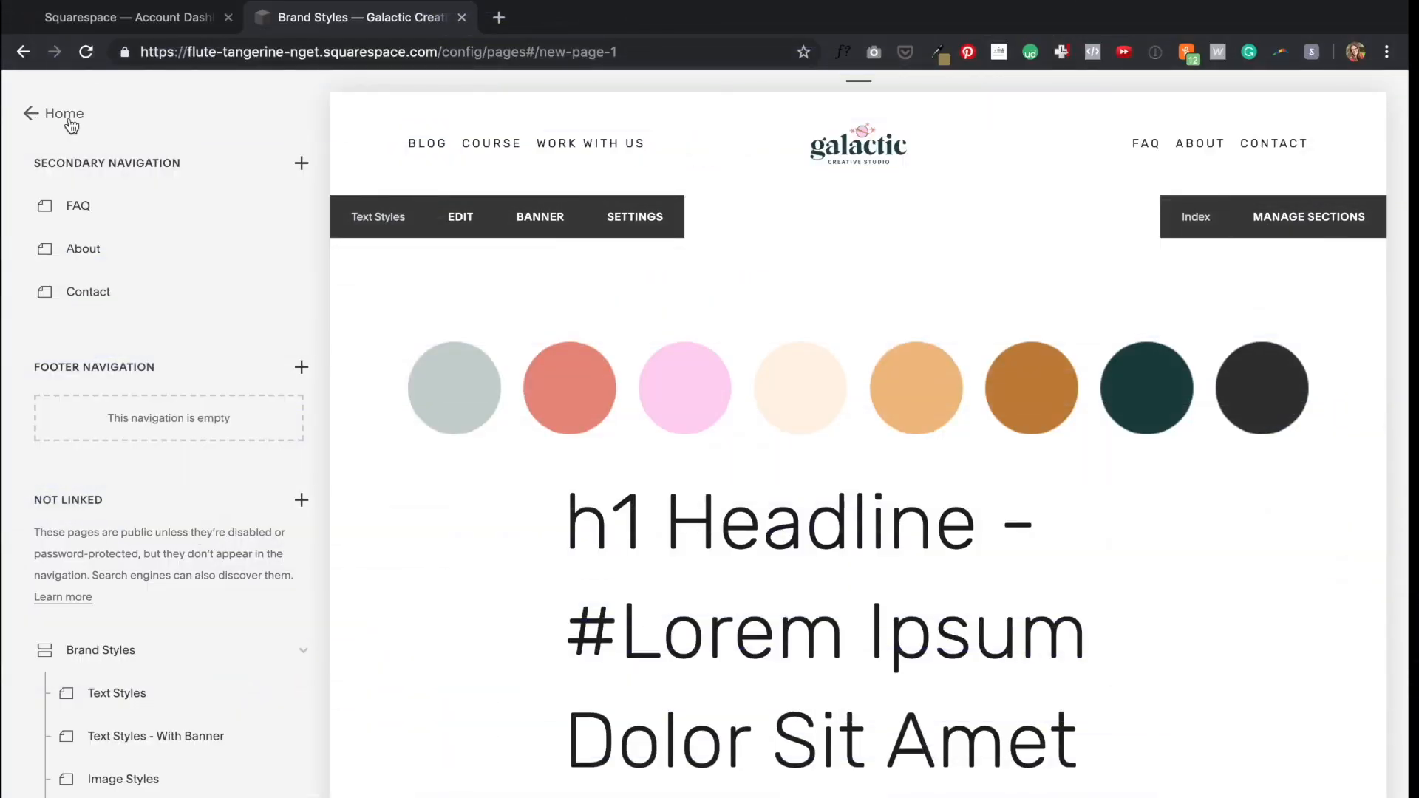
Step: Open the site styles and set the header's top background color to #FFF3E3
{"action": "left_click", "coordinate": [72, 124]}
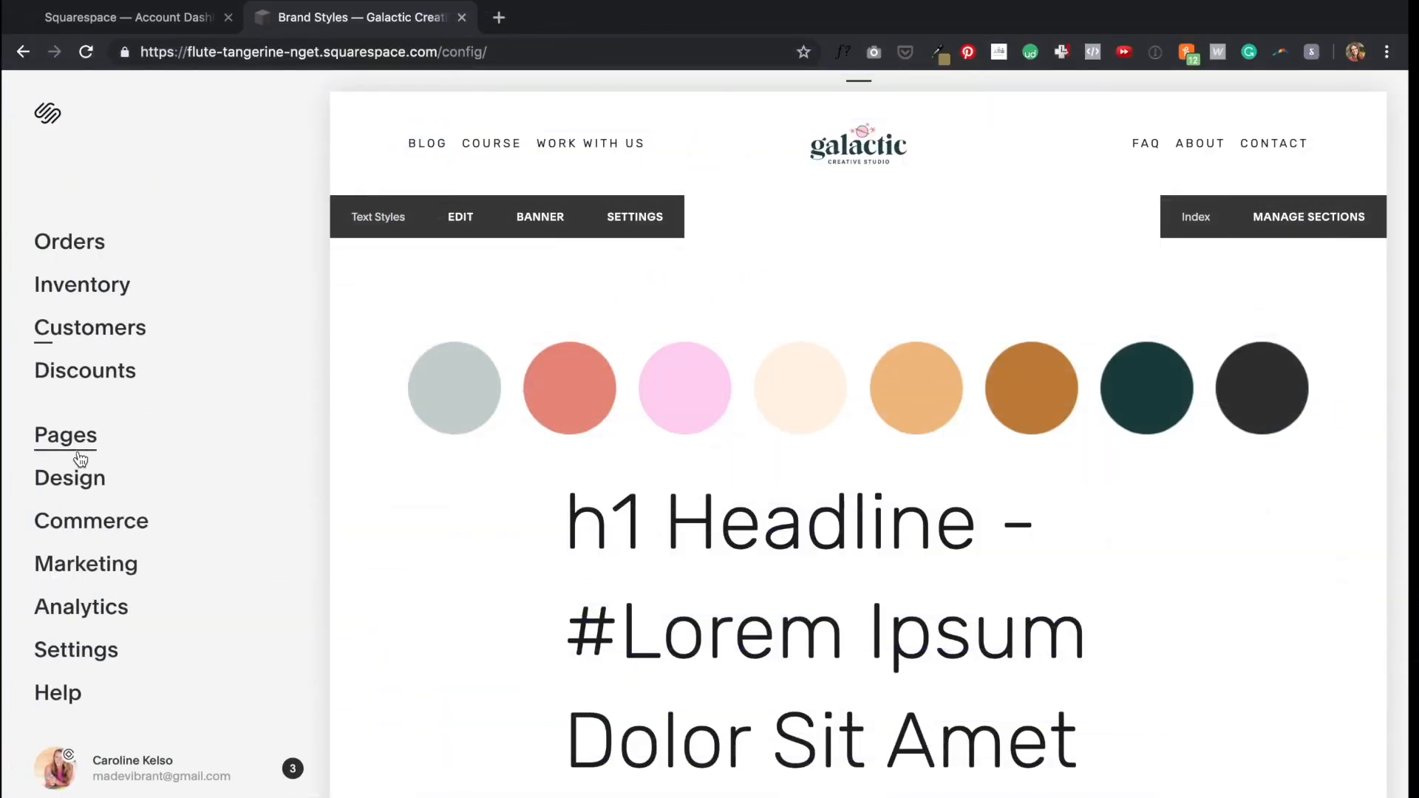
{"action": "left_click", "coordinate": [77, 475]}
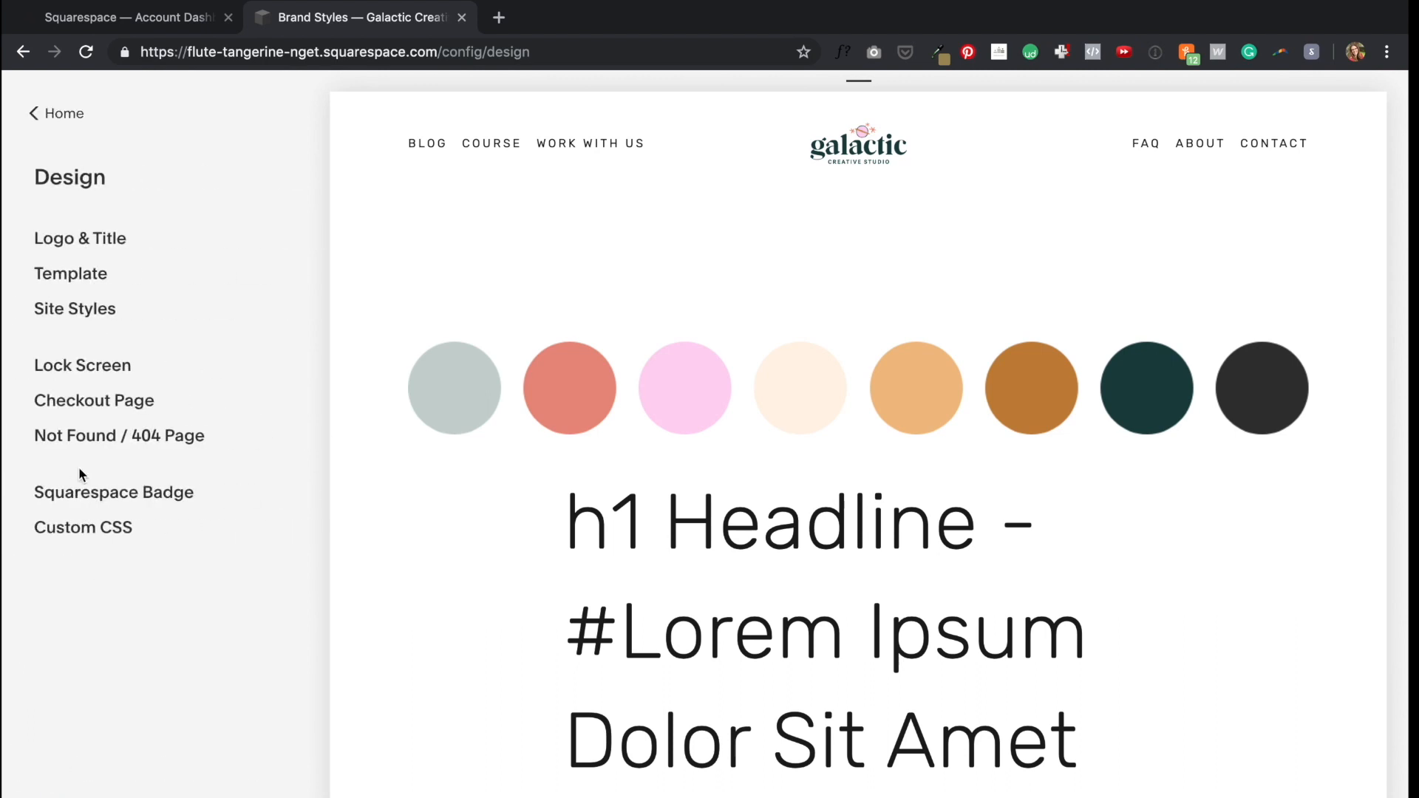
{"action": "left_click", "coordinate": [83, 317]}
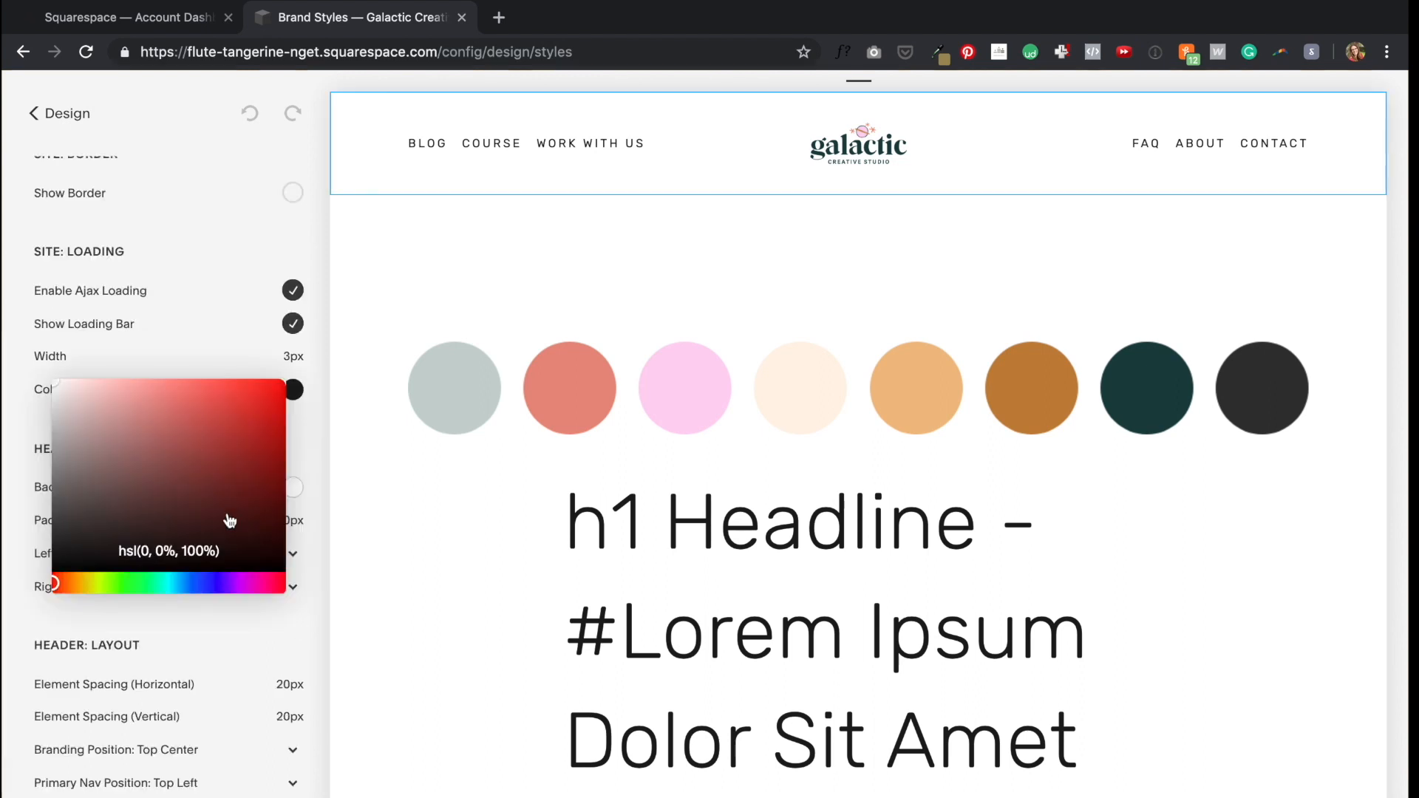
{"action": "left_click", "coordinate": [168, 551]}
{"action": "type", "text": "#FFF3E3"}
{"action": "left_click", "coordinate": [684, 107]}
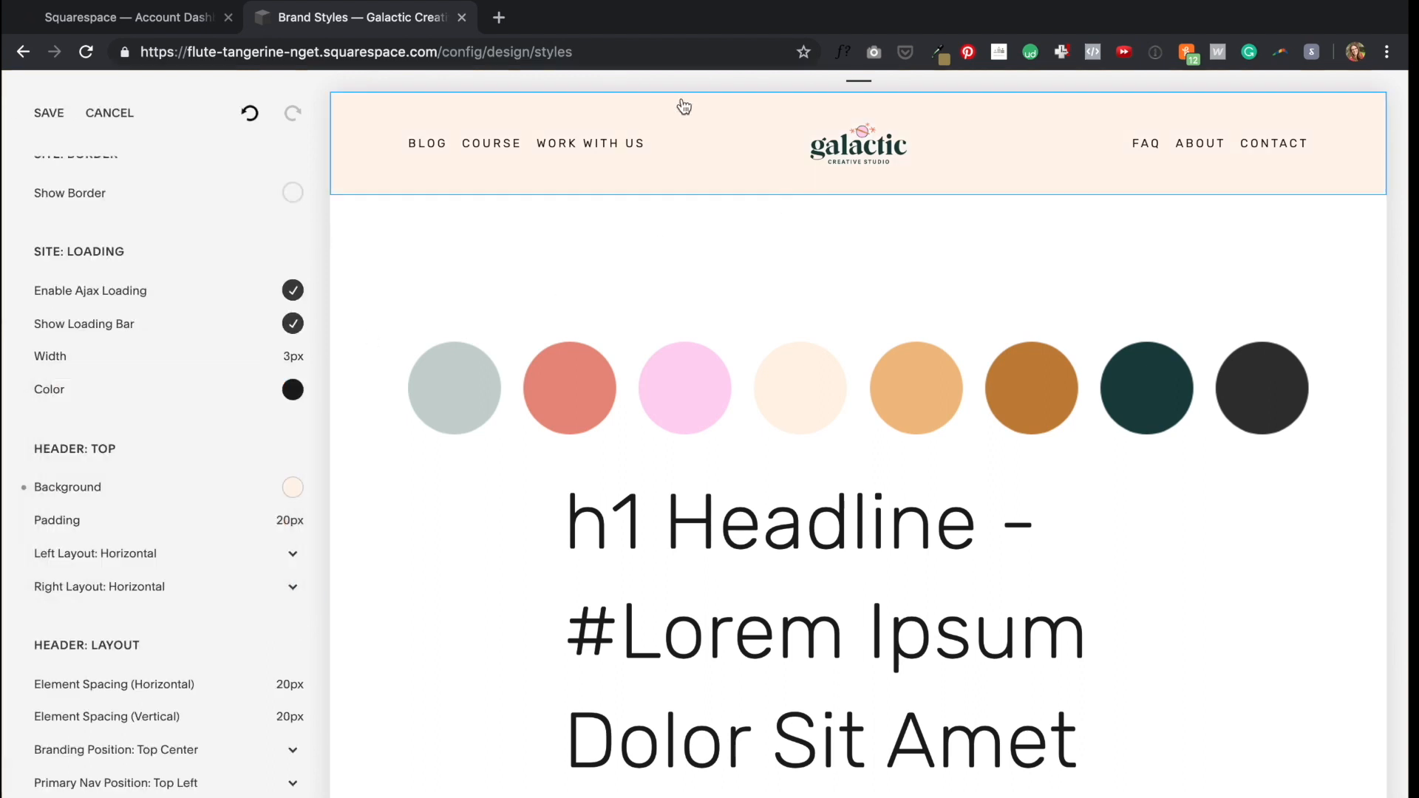
Step: Try the Stacked left layout for the header's top row, ending back on Horizontal
{"action": "left_click", "coordinate": [199, 553]}
{"action": "left_click", "coordinate": [181, 573]}
{"action": "left_click", "coordinate": [117, 556]}
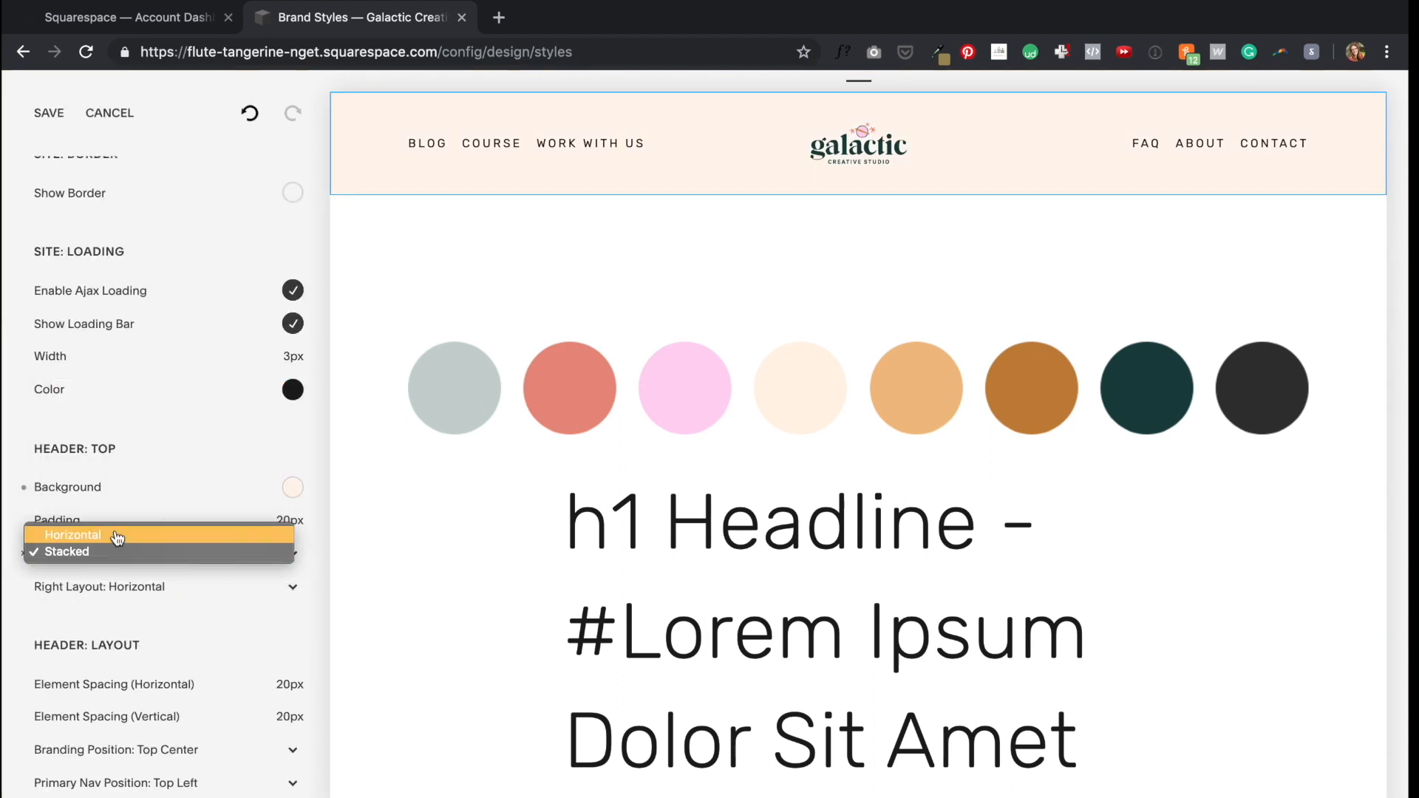
{"action": "left_click", "coordinate": [117, 538]}
Step: Try placing the header's primary navigation at Top Right
{"action": "scroll", "coordinate": [223, 557], "scroll_direction": "down", "scroll_amount": 3}
{"action": "left_click", "coordinate": [142, 617]}
{"action": "left_click", "coordinate": [138, 655]}
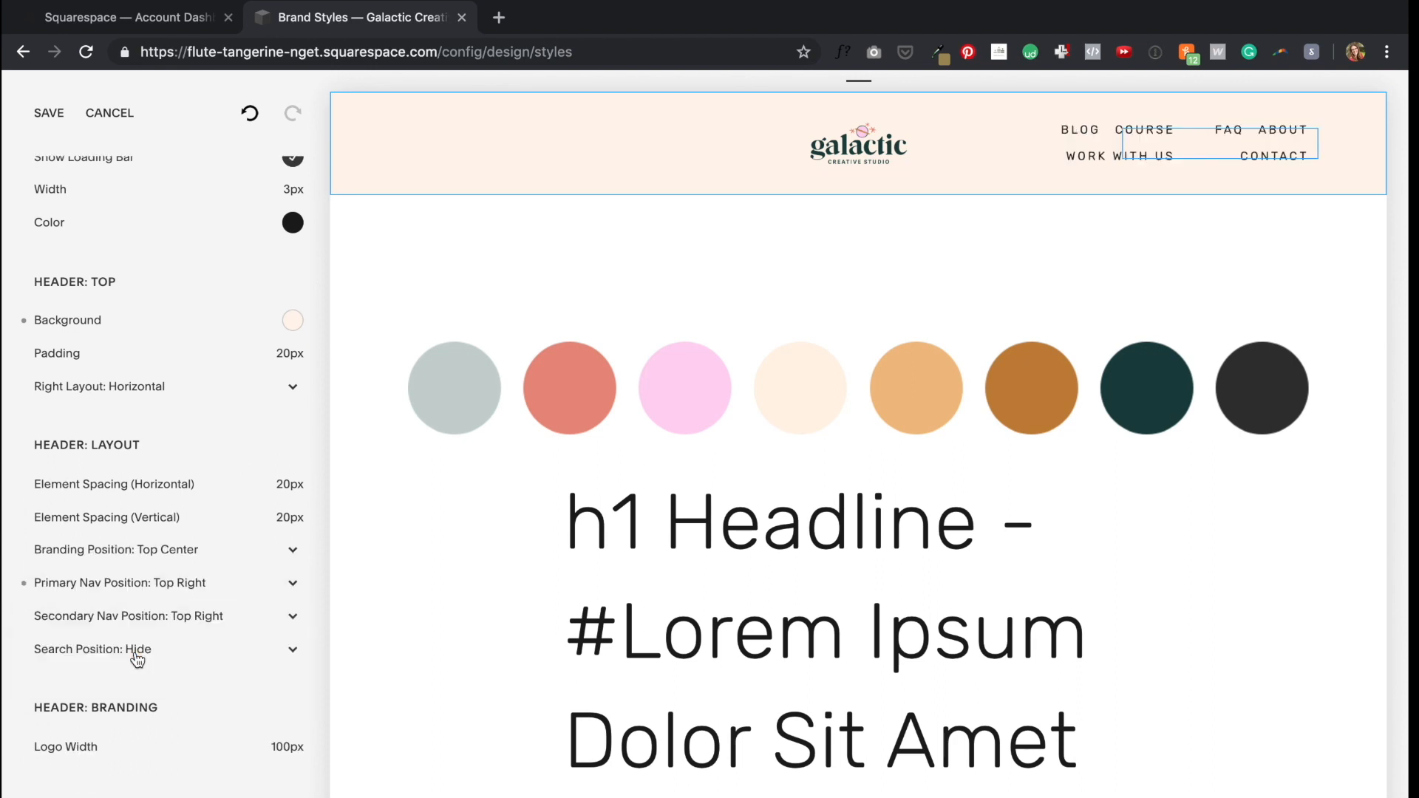
{"action": "left_click", "coordinate": [133, 664]}
Step: Set the header's Branding Position to Bottom Center and its Secondary Nav Position to Top Right
{"action": "left_click", "coordinate": [142, 551]}
{"action": "left_click", "coordinate": [142, 599]}
{"action": "left_click", "coordinate": [142, 584]}
{"action": "left_click", "coordinate": [141, 634]}
{"action": "left_click", "coordinate": [140, 584]}
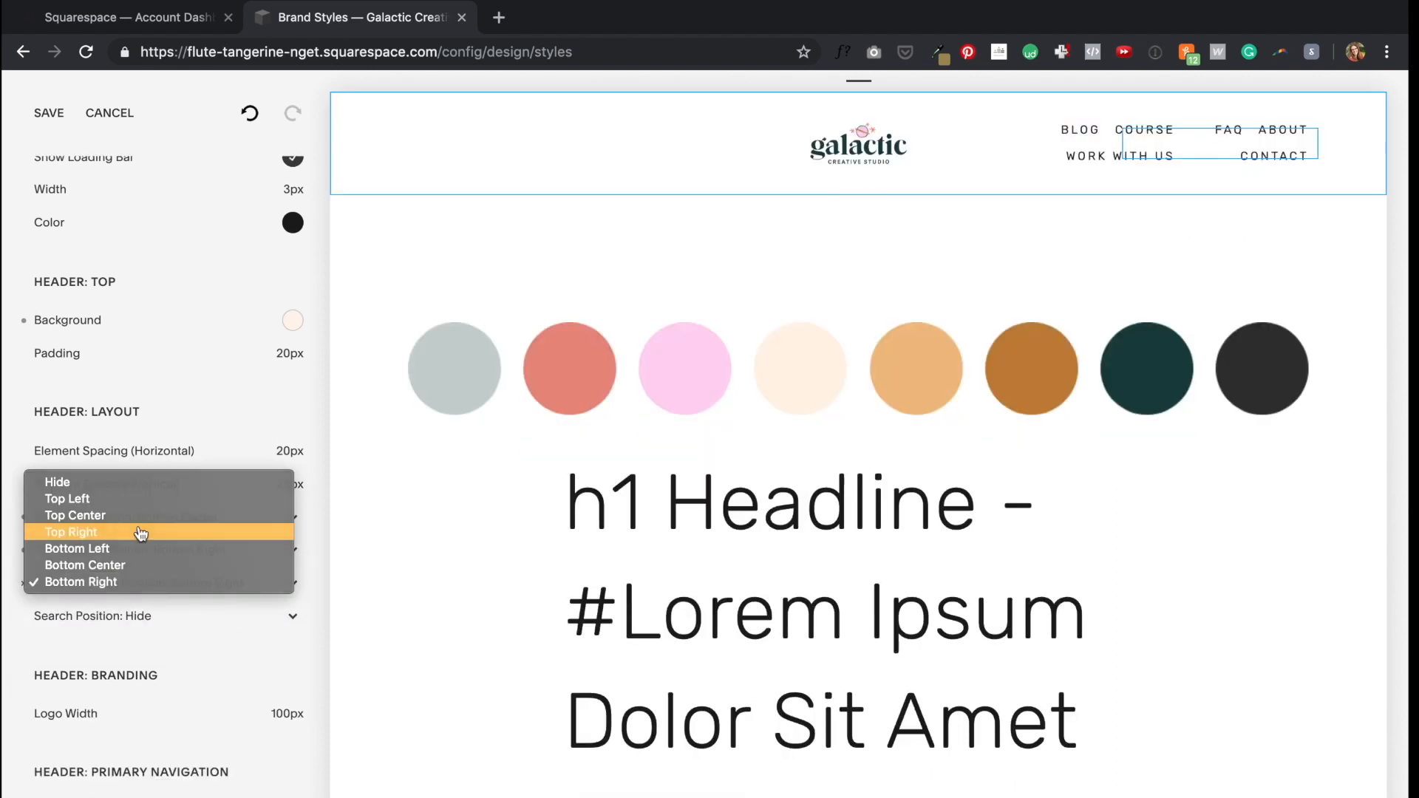
{"action": "left_click", "coordinate": [141, 534]}
Step: Try other header placements, settling on Branding Position Bottom Center and Primary Nav Position Bottom Right
{"action": "left_click", "coordinate": [133, 587]}
{"action": "left_click", "coordinate": [132, 566]}
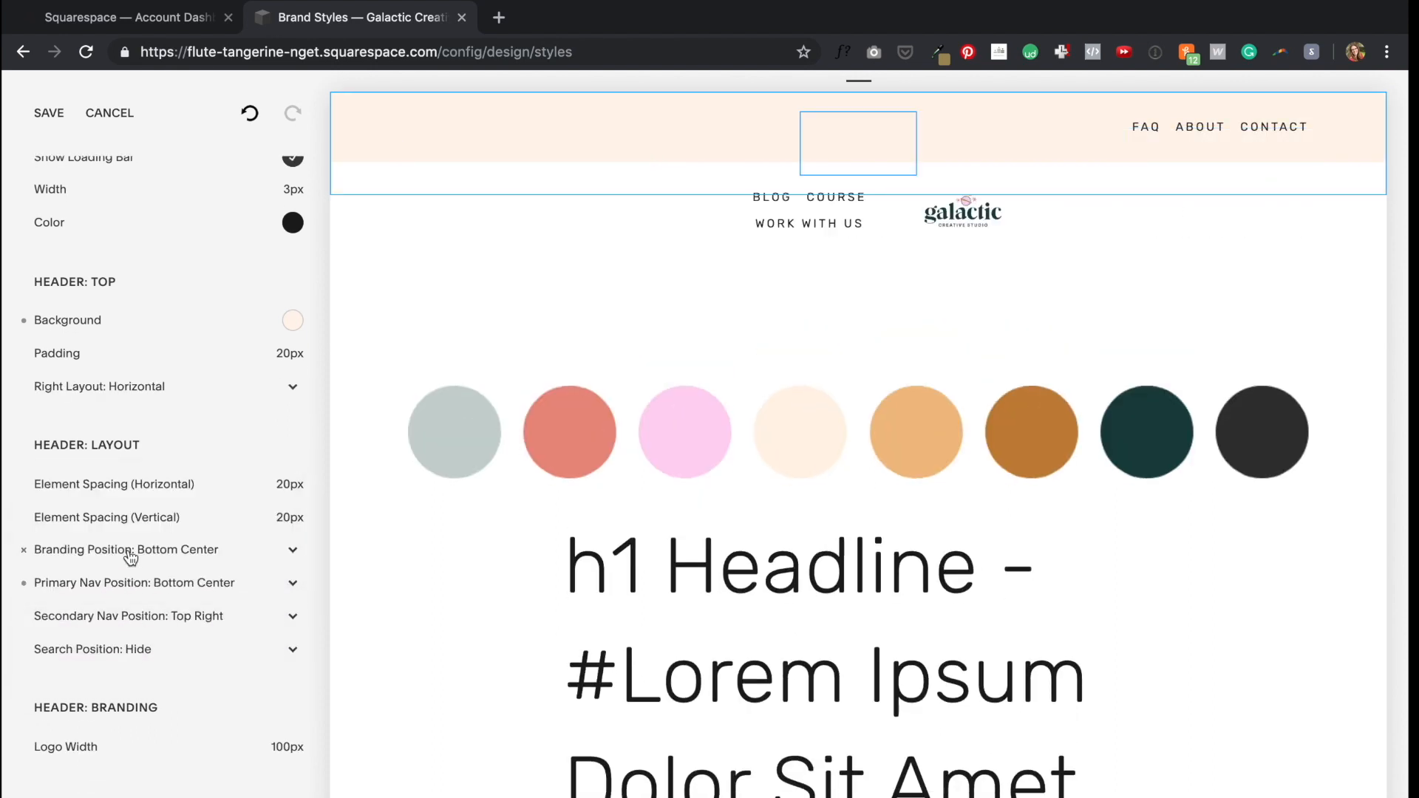
{"action": "left_click", "coordinate": [129, 554]}
{"action": "left_click", "coordinate": [129, 567]}
{"action": "left_click", "coordinate": [130, 555]}
{"action": "left_click", "coordinate": [128, 534]}
{"action": "left_click", "coordinate": [125, 584]}
{"action": "left_click", "coordinate": [123, 600]}
{"action": "scroll", "coordinate": [177, 451], "scroll_direction": "down", "scroll_amount": 1}
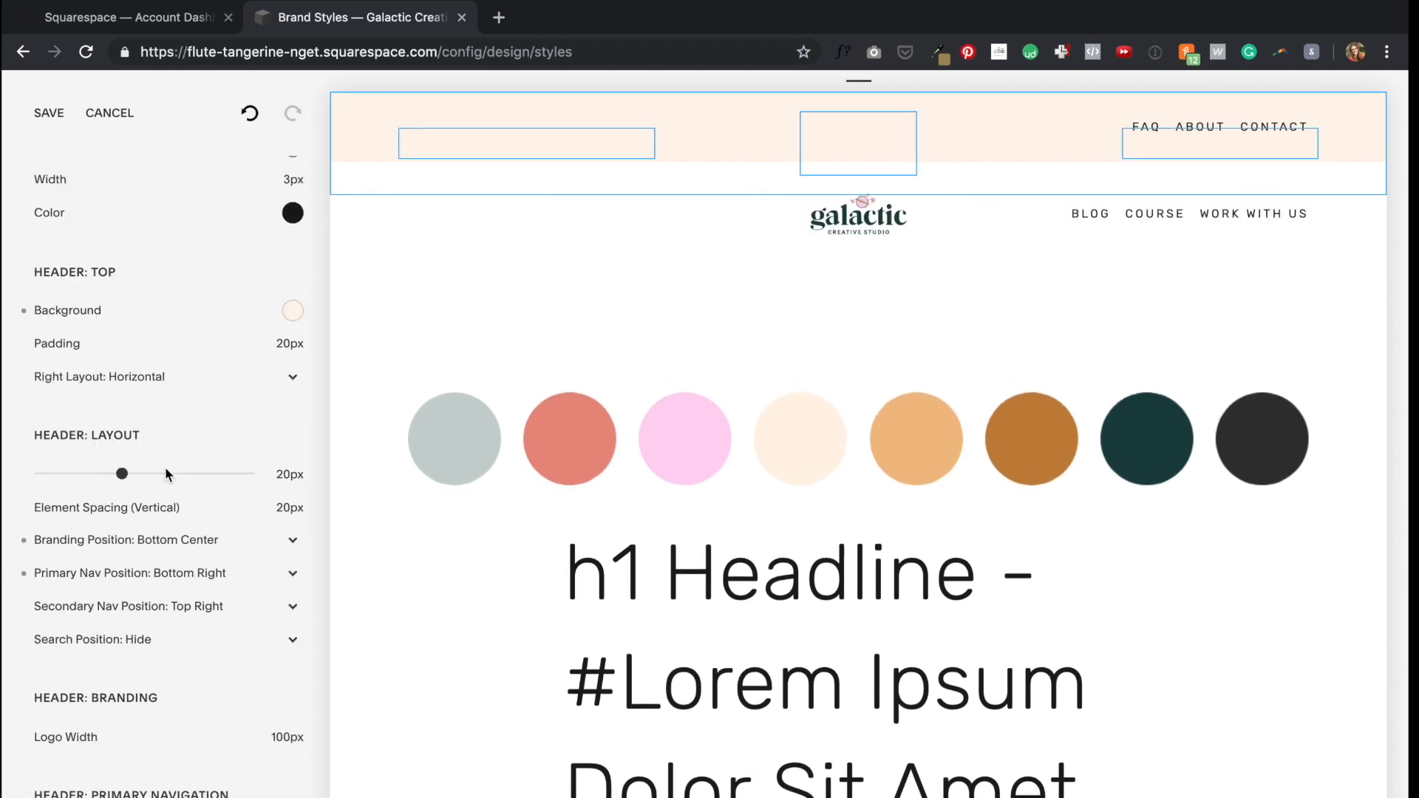
Step: Set the header logo width to 250 px and increase the primary navigation's link spacing to about 1.47em
{"action": "scroll", "coordinate": [204, 524], "scroll_direction": "down", "scroll_amount": 3}
{"action": "left_click_drag", "start_coordinate": [102, 528], "coordinate": [195, 529]}
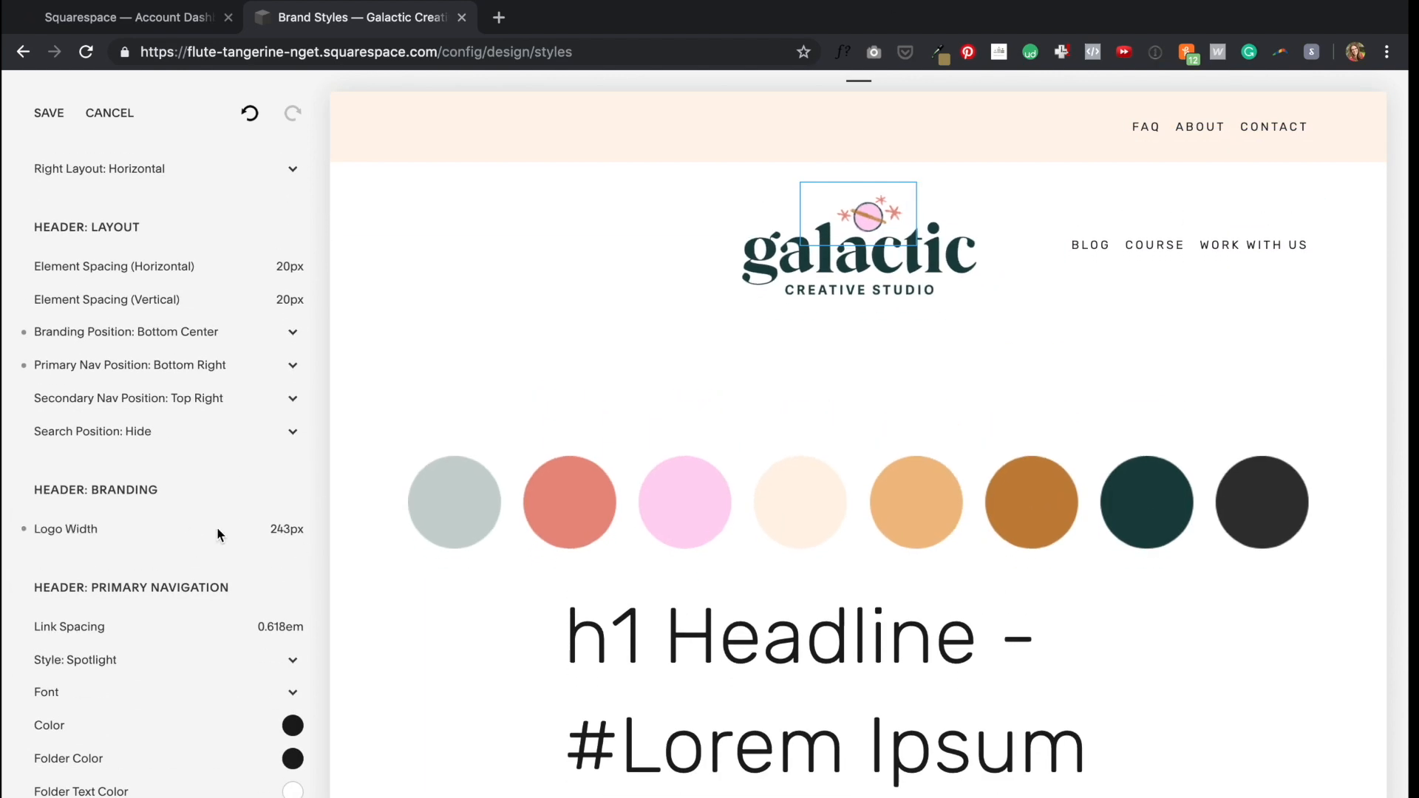
{"action": "type", "text": "200"}
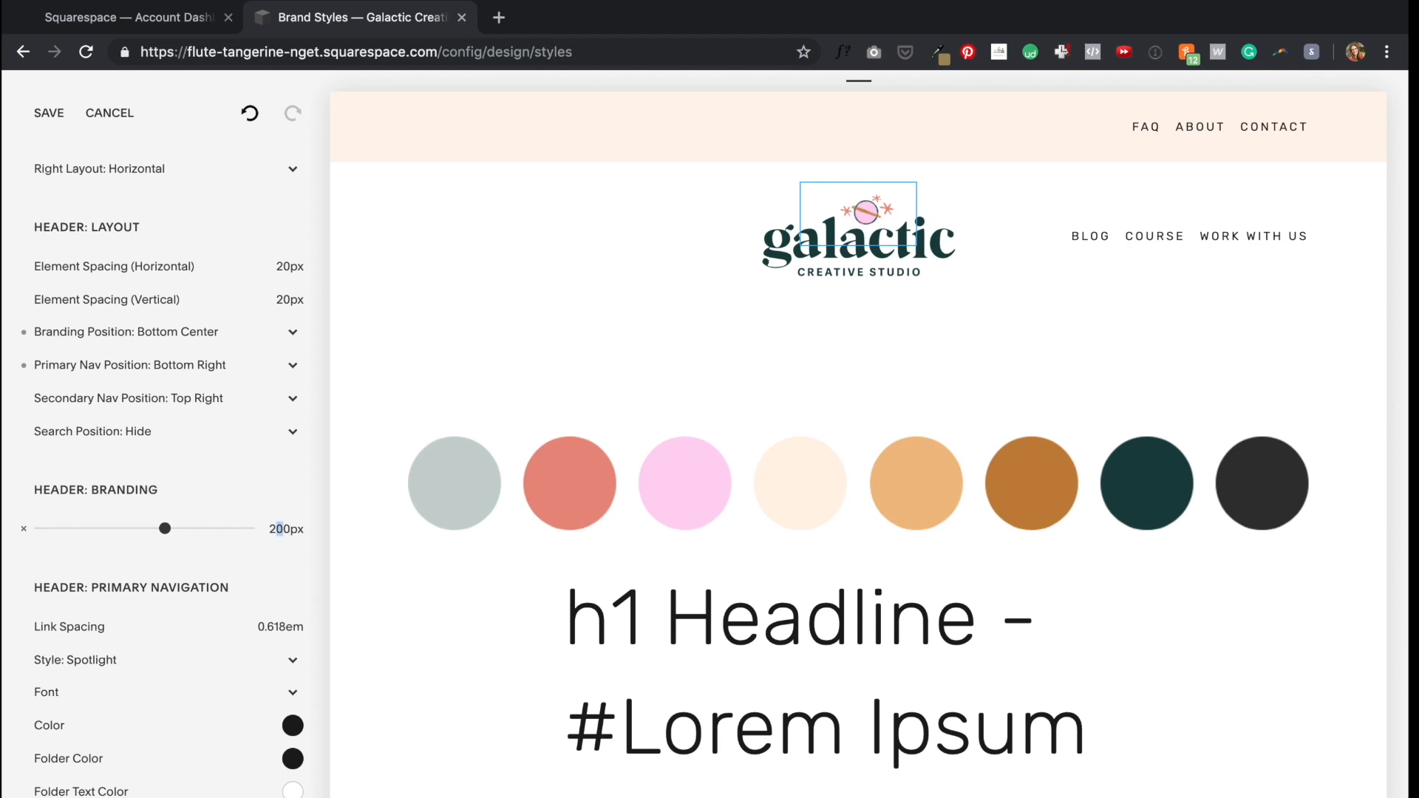
{"action": "type", "text": "5"}
{"action": "scroll", "coordinate": [214, 560], "scroll_direction": "down", "scroll_amount": 1}
{"action": "left_click_drag", "start_coordinate": [65, 558], "coordinate": [84, 558]}
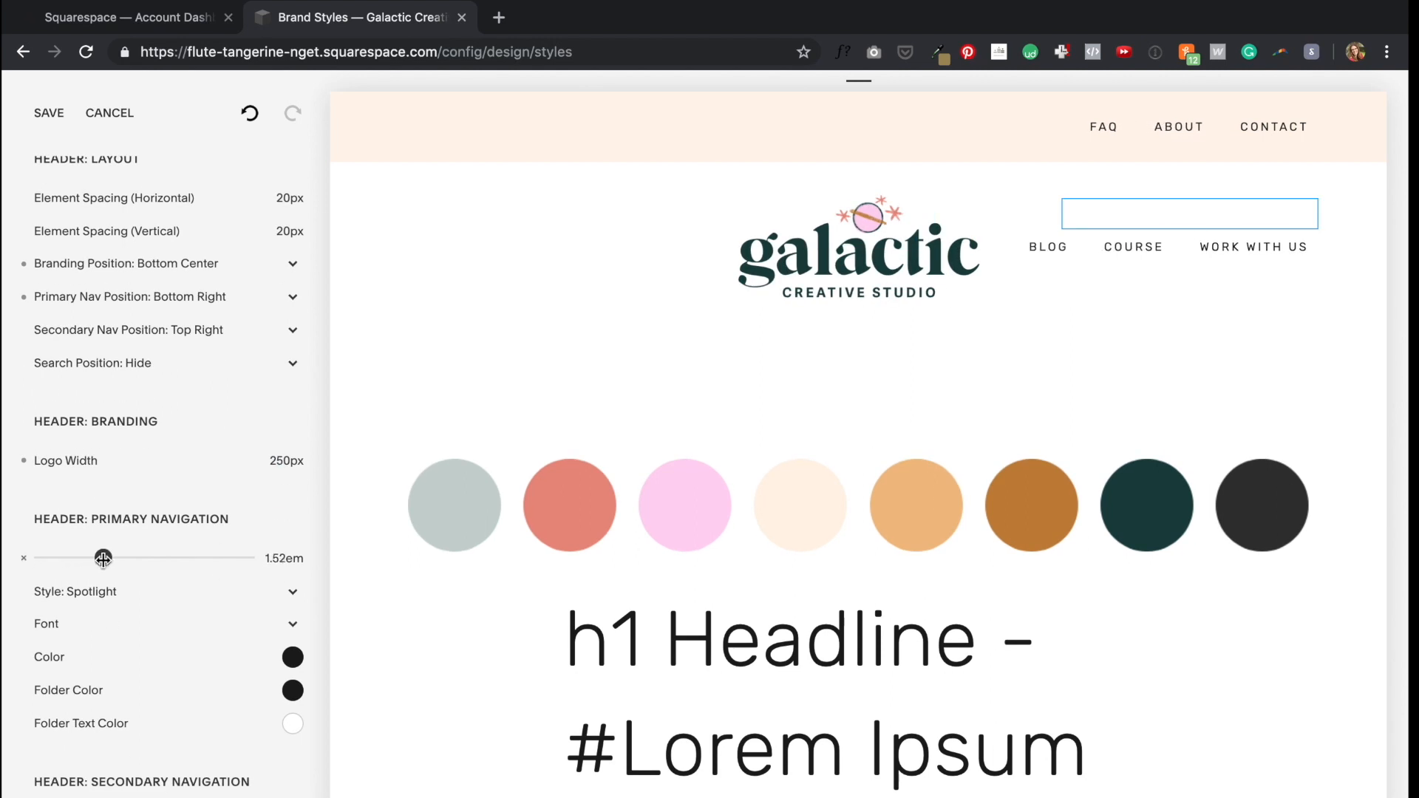
Step: Try the Button style for the primary navigation links, ending back on Spotlight
{"action": "left_click", "coordinate": [100, 591]}
{"action": "left_click", "coordinate": [96, 630]}
{"action": "scroll", "coordinate": [112, 578], "scroll_direction": "down", "scroll_amount": 1}
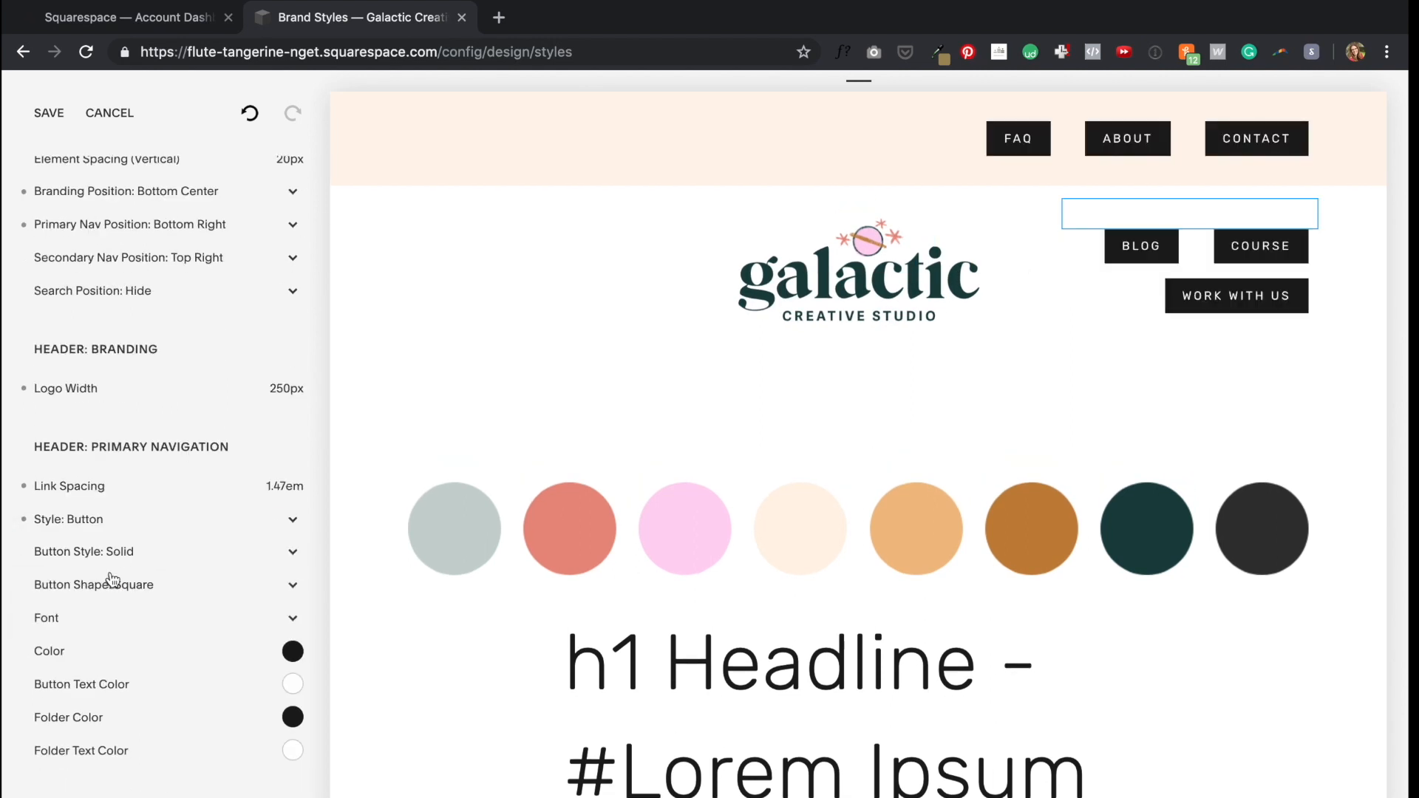
{"action": "left_click", "coordinate": [89, 520]}
{"action": "left_click", "coordinate": [89, 551]}
{"action": "left_click", "coordinate": [88, 519]}
{"action": "left_click", "coordinate": [89, 552]}
Step: Set the primary navigation font to Adelle Sans, trying weight 600 before choosing a lighter weight
{"action": "left_click", "coordinate": [273, 556]}
{"action": "left_click", "coordinate": [86, 477]}
{"action": "left_click", "coordinate": [159, 131]}
{"action": "type", "text": "adelle"}
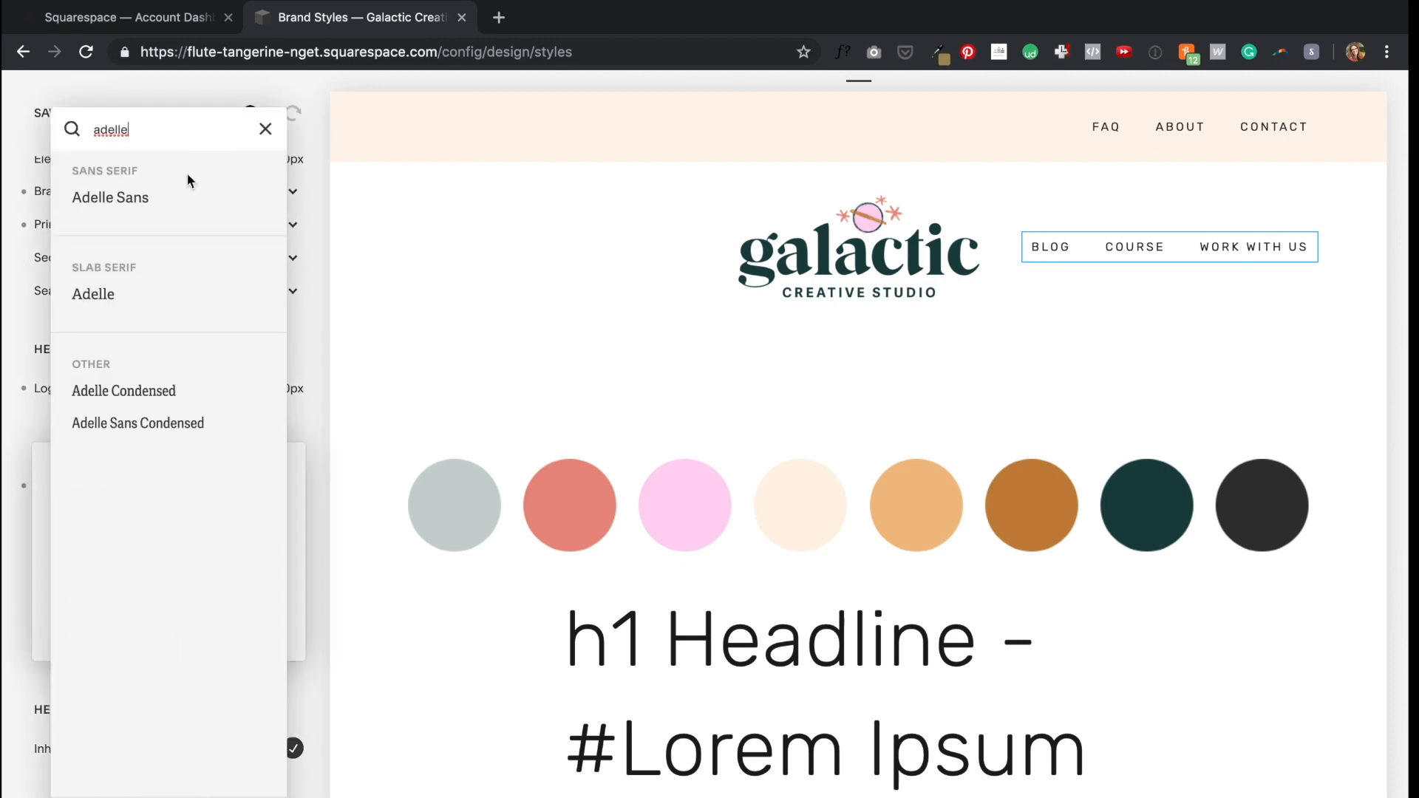
{"action": "left_click", "coordinate": [189, 181]}
{"action": "left_click", "coordinate": [111, 518]}
{"action": "left_click", "coordinate": [96, 501]}
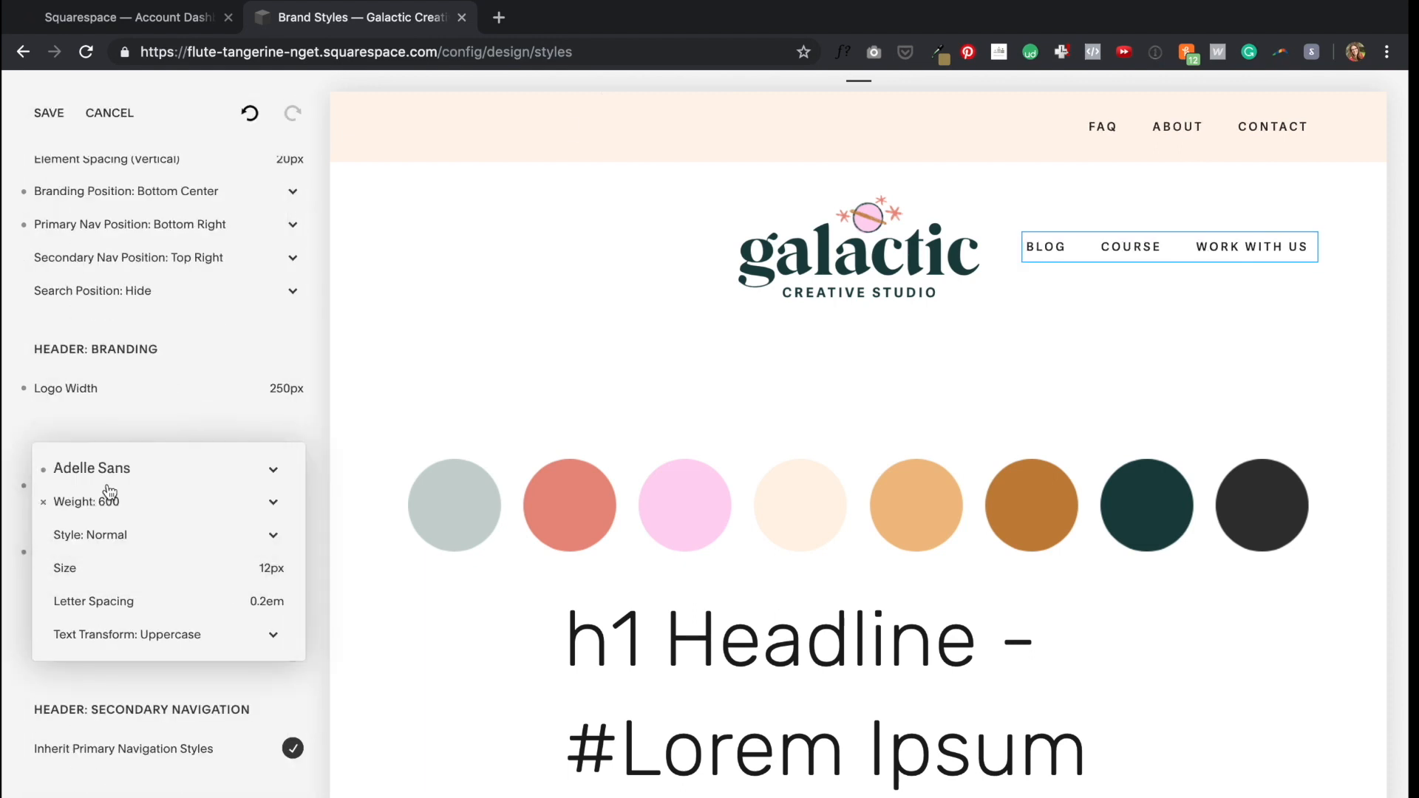
{"action": "left_click", "coordinate": [109, 500]}
{"action": "left_click", "coordinate": [107, 470]}
{"action": "left_click", "coordinate": [317, 577]}
Step: Set the primary navigation's link color and folder color to the dark gray #222222
{"action": "left_click", "coordinate": [292, 618]}
{"action": "left_click", "coordinate": [168, 519]}
{"action": "type", "text": "#222222"}
{"action": "left_click", "coordinate": [292, 558]}
Step: Stop the secondary navigation from inheriting the primary navigation styles and set its font to Adelle Sans
{"action": "scroll", "coordinate": [224, 573], "scroll_direction": "down", "scroll_amount": 2}
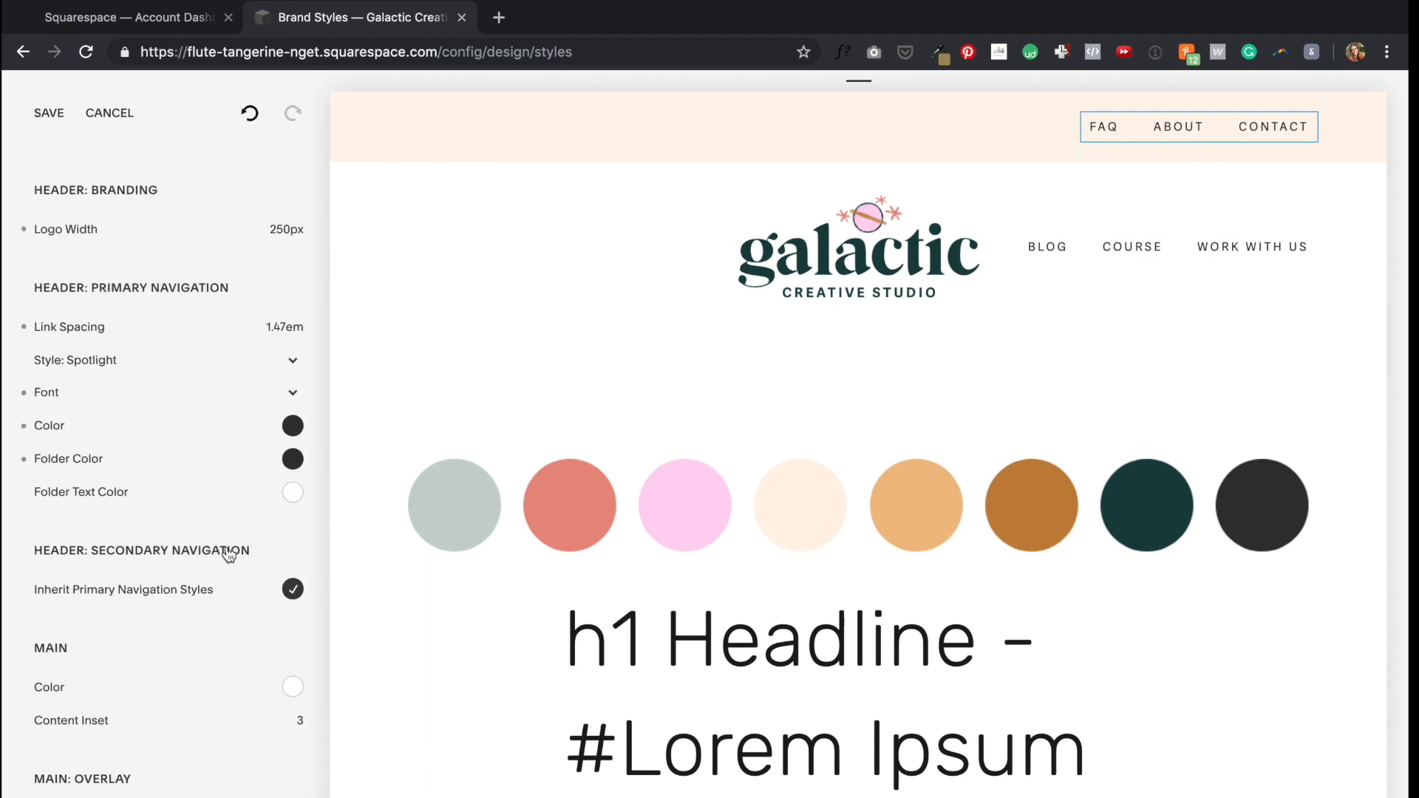
{"action": "left_click", "coordinate": [292, 589]}
{"action": "scroll", "coordinate": [241, 481], "scroll_direction": "down", "scroll_amount": 1}
{"action": "left_click", "coordinate": [292, 665]}
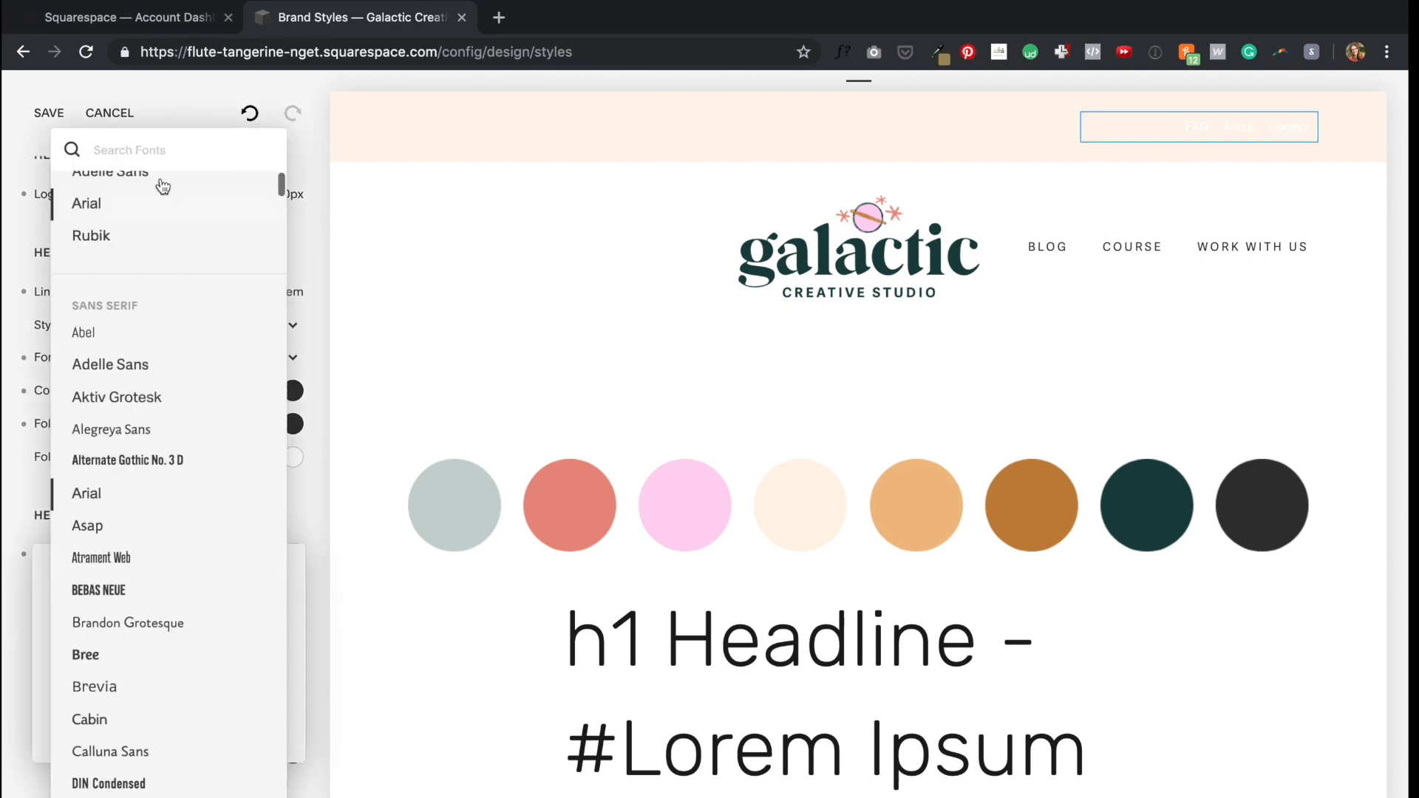
{"action": "left_click", "coordinate": [136, 182]}
Step: Set the secondary navigation's link color to #333333
{"action": "left_click", "coordinate": [292, 687]}
{"action": "type", "text": "#333333"}
{"action": "left_click", "coordinate": [321, 584]}
Step: Set the secondary navigation's text transform to Uppercase and slightly increase its letter spacing
{"action": "left_click", "coordinate": [292, 654]}
{"action": "left_click", "coordinate": [108, 638]}
{"action": "left_click", "coordinate": [107, 736]}
{"action": "left_click", "coordinate": [103, 768]}
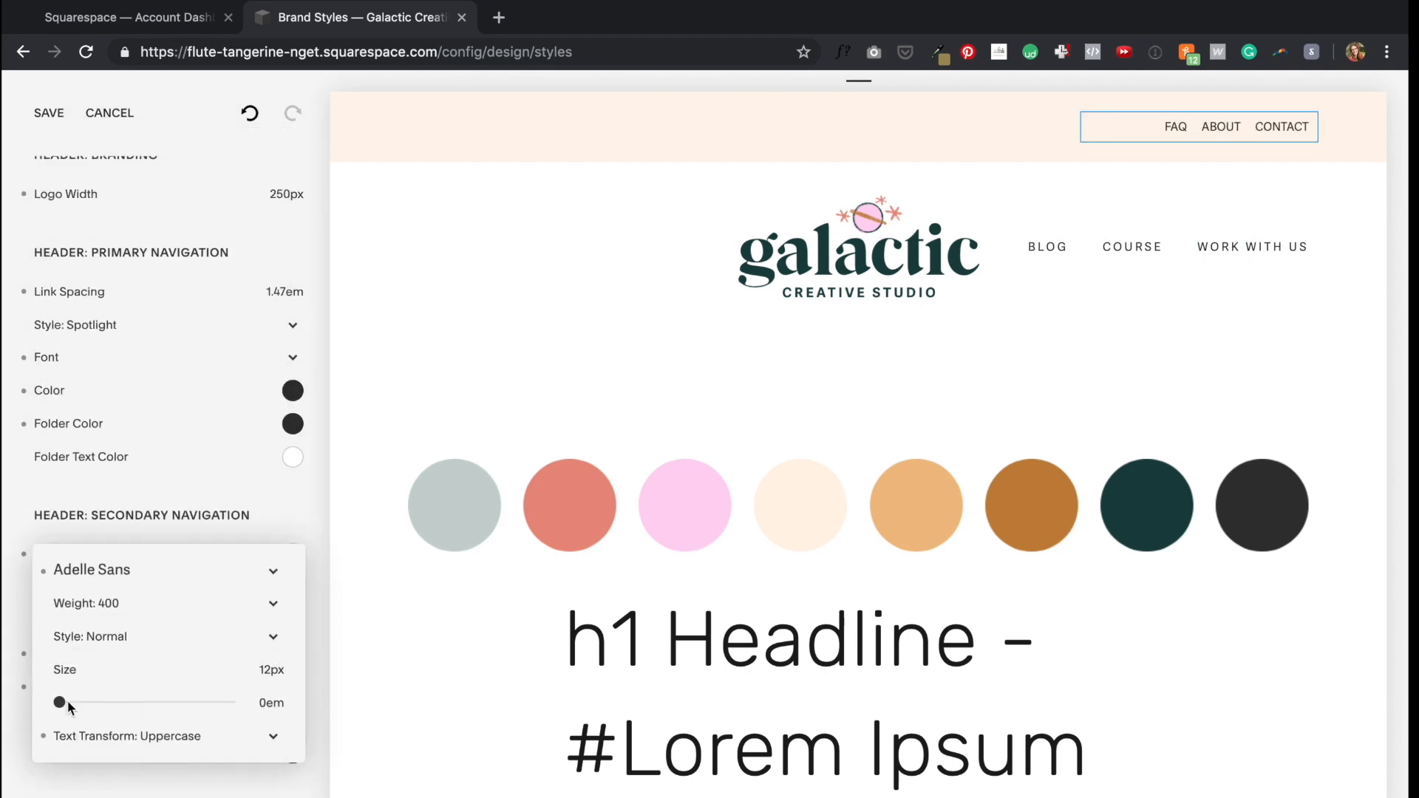
{"action": "left_click_drag", "start_coordinate": [67, 702], "coordinate": [73, 702]}
{"action": "left_click", "coordinate": [304, 516]}
Step: Reduce the header's vertical element spacing to 7 px
{"action": "scroll", "coordinate": [273, 529], "scroll_direction": "down", "scroll_amount": 2}
{"action": "left_click", "coordinate": [384, 285]}
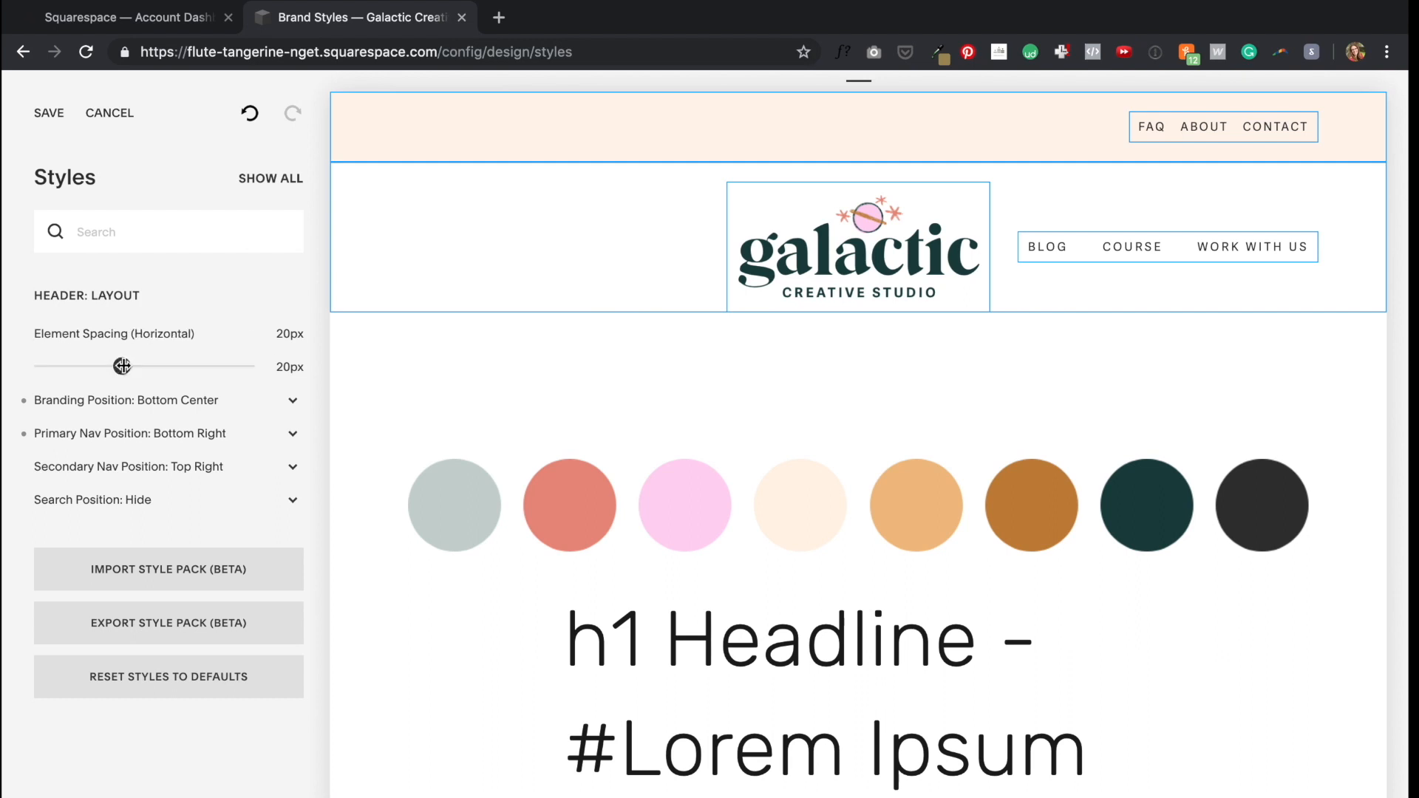
{"action": "left_click_drag", "start_coordinate": [122, 366], "coordinate": [40, 367]}
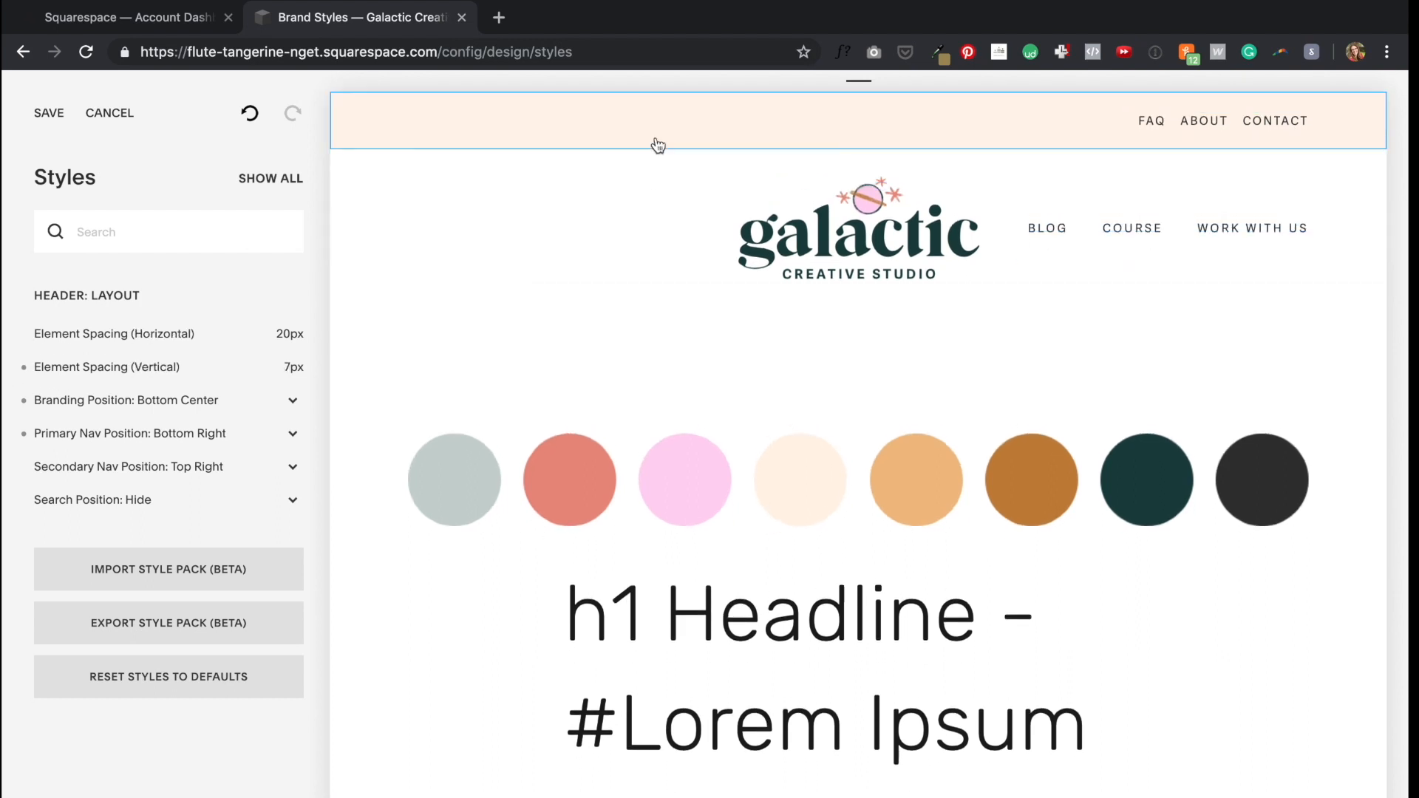
Step: Copy the cream color #FFF3E7 from the SummerDesign1 color assets in Adobe XD and apply it as the site's Main color in Squarespace
{"action": "mouse_move", "coordinate": [155, 344]}
{"action": "left_click", "coordinate": [280, 177]}
{"action": "scroll", "coordinate": [198, 446], "scroll_direction": "down", "scroll_amount": 5}
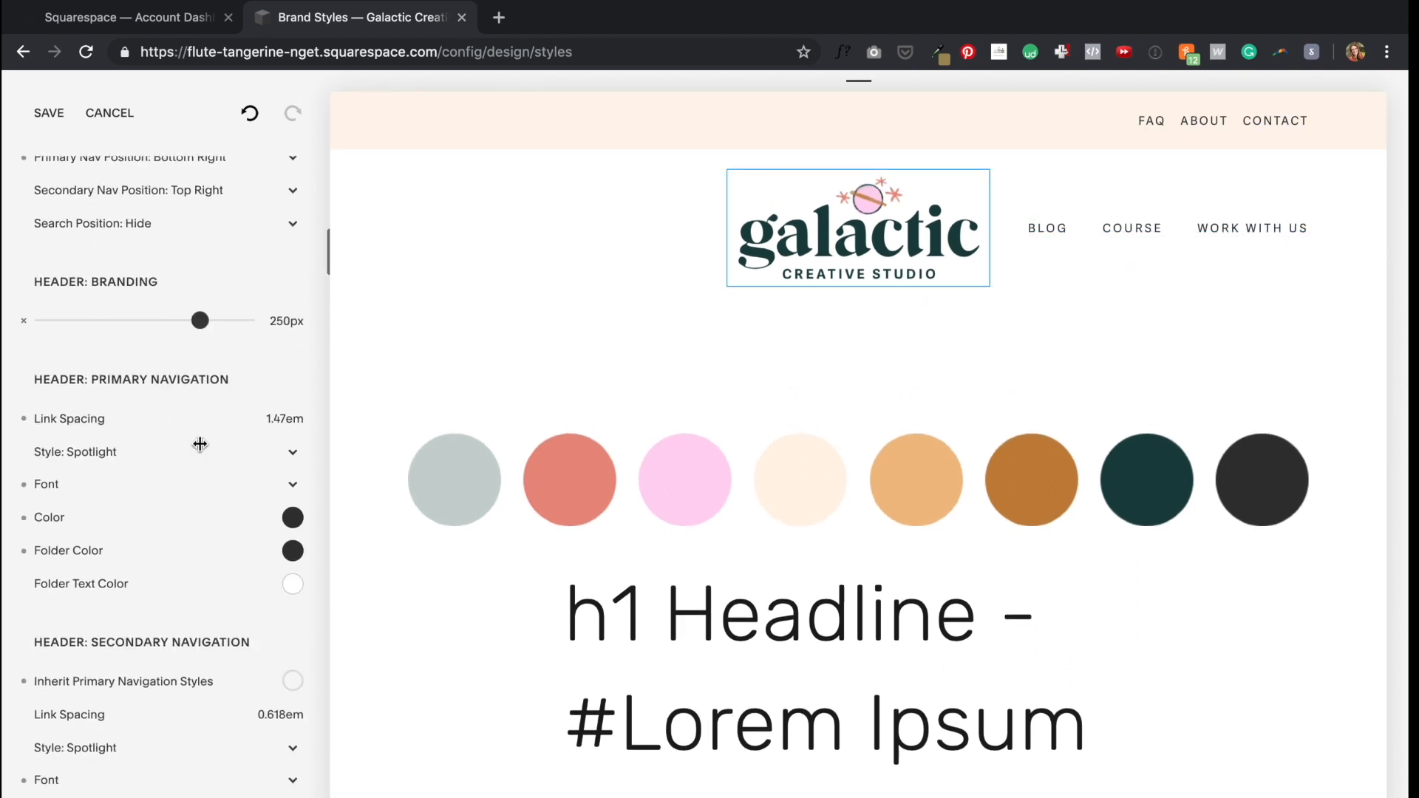
{"action": "scroll", "coordinate": [201, 452], "scroll_direction": "down", "scroll_amount": 5}
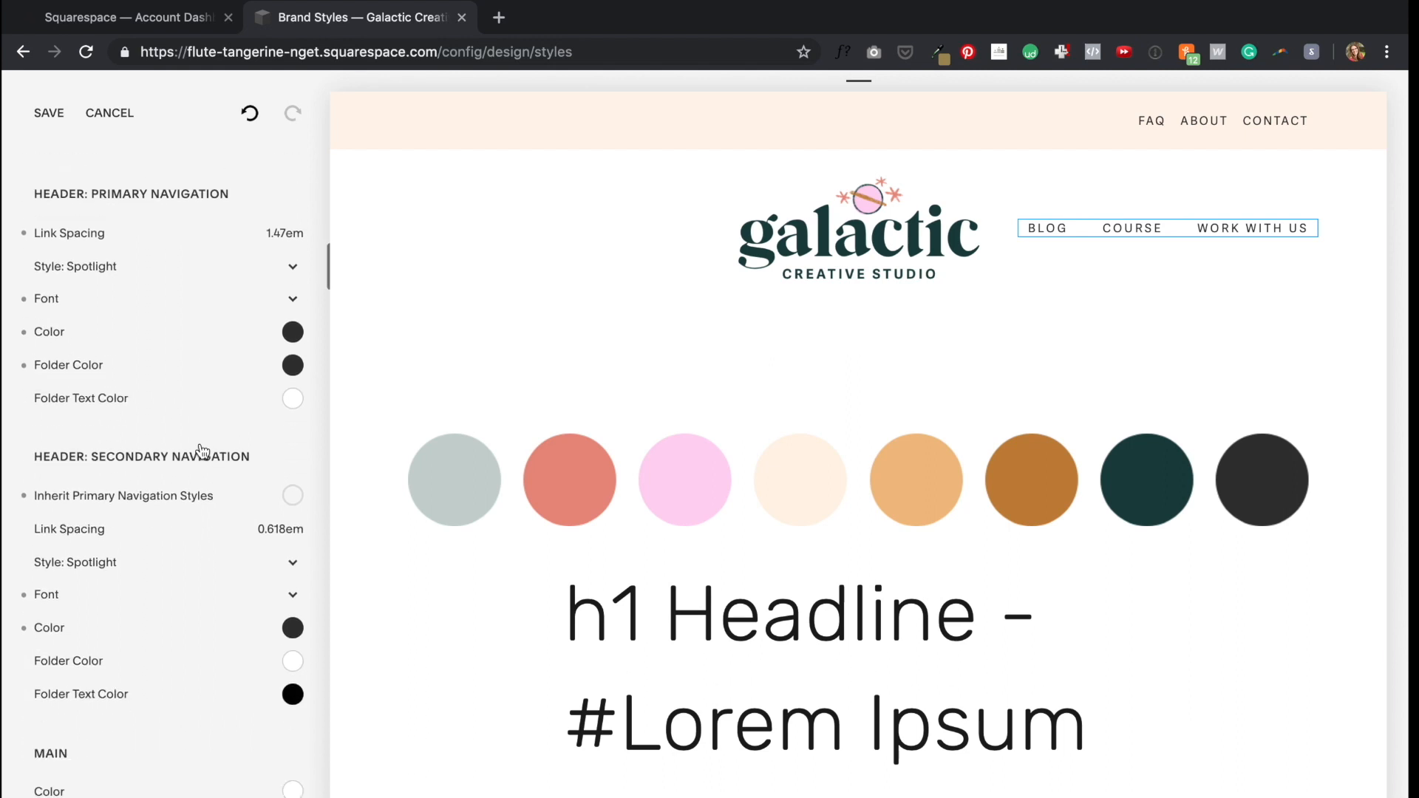
{"action": "mouse_move", "coordinate": [214, 404]}
{"action": "scroll", "coordinate": [213, 404], "scroll_direction": "down", "scroll_amount": 4}
{"action": "mouse_move", "coordinate": [214, 502]}
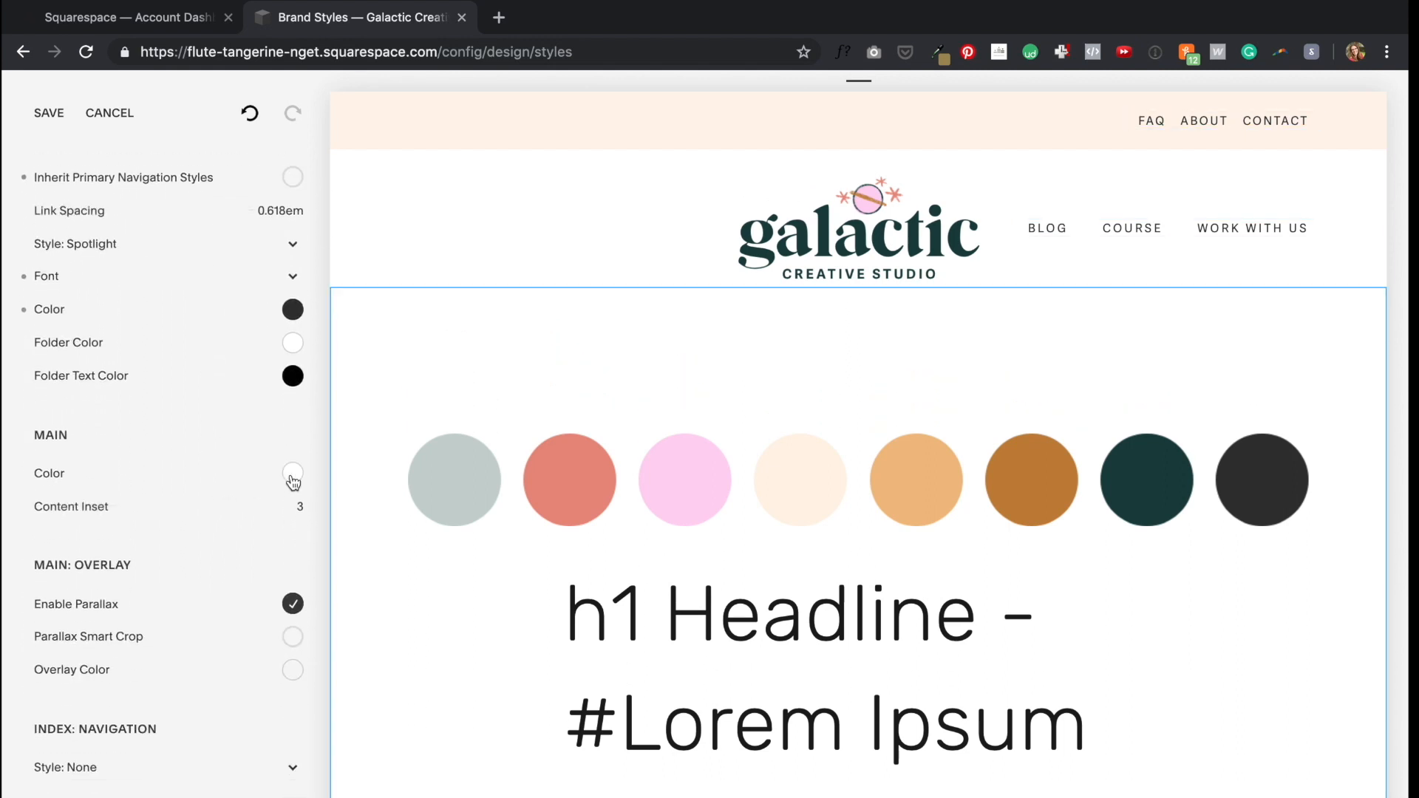
{"action": "key", "text": "ctrl+Left"}
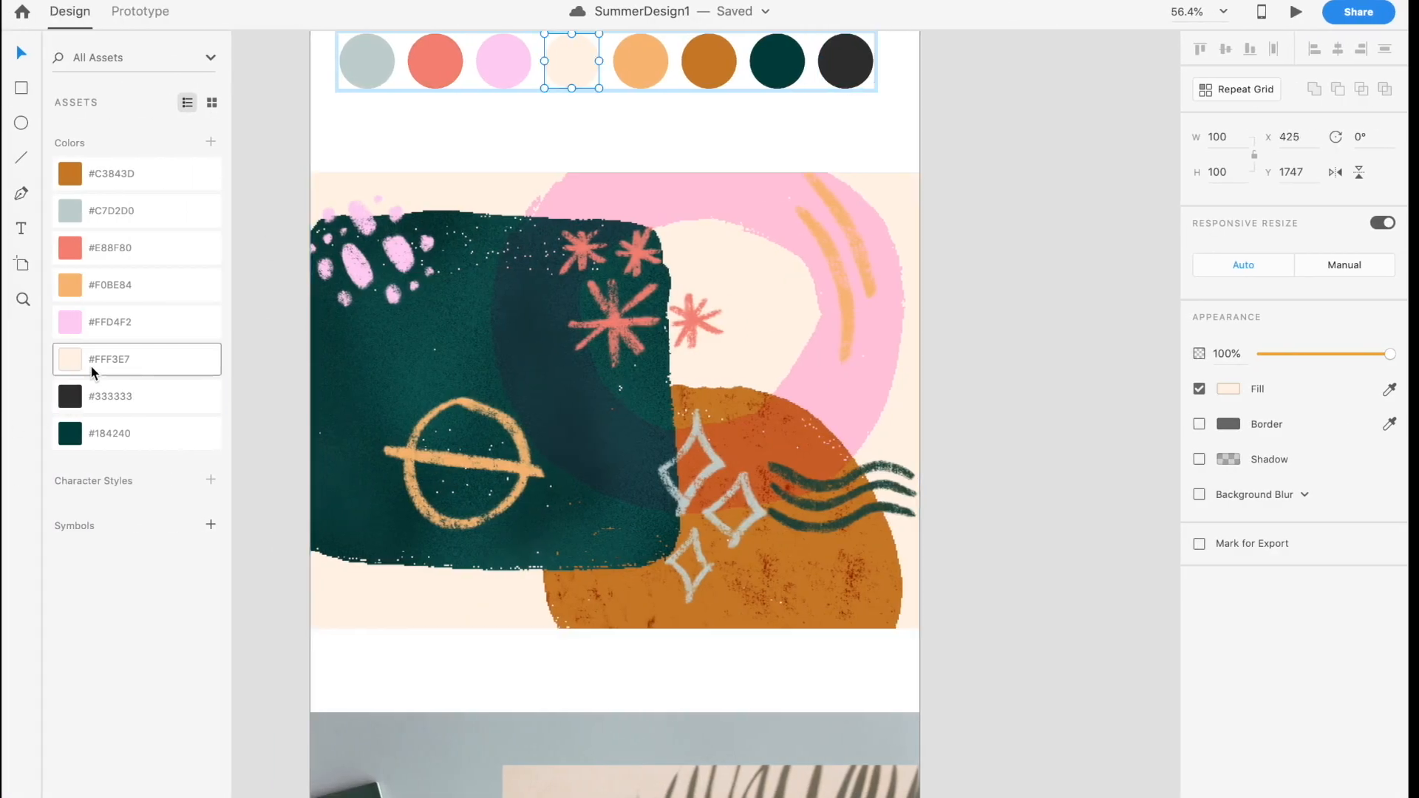
{"action": "right_click", "coordinate": [90, 364]}
{"action": "left_click", "coordinate": [123, 499]}
{"action": "key", "text": "ctrl+Right"}
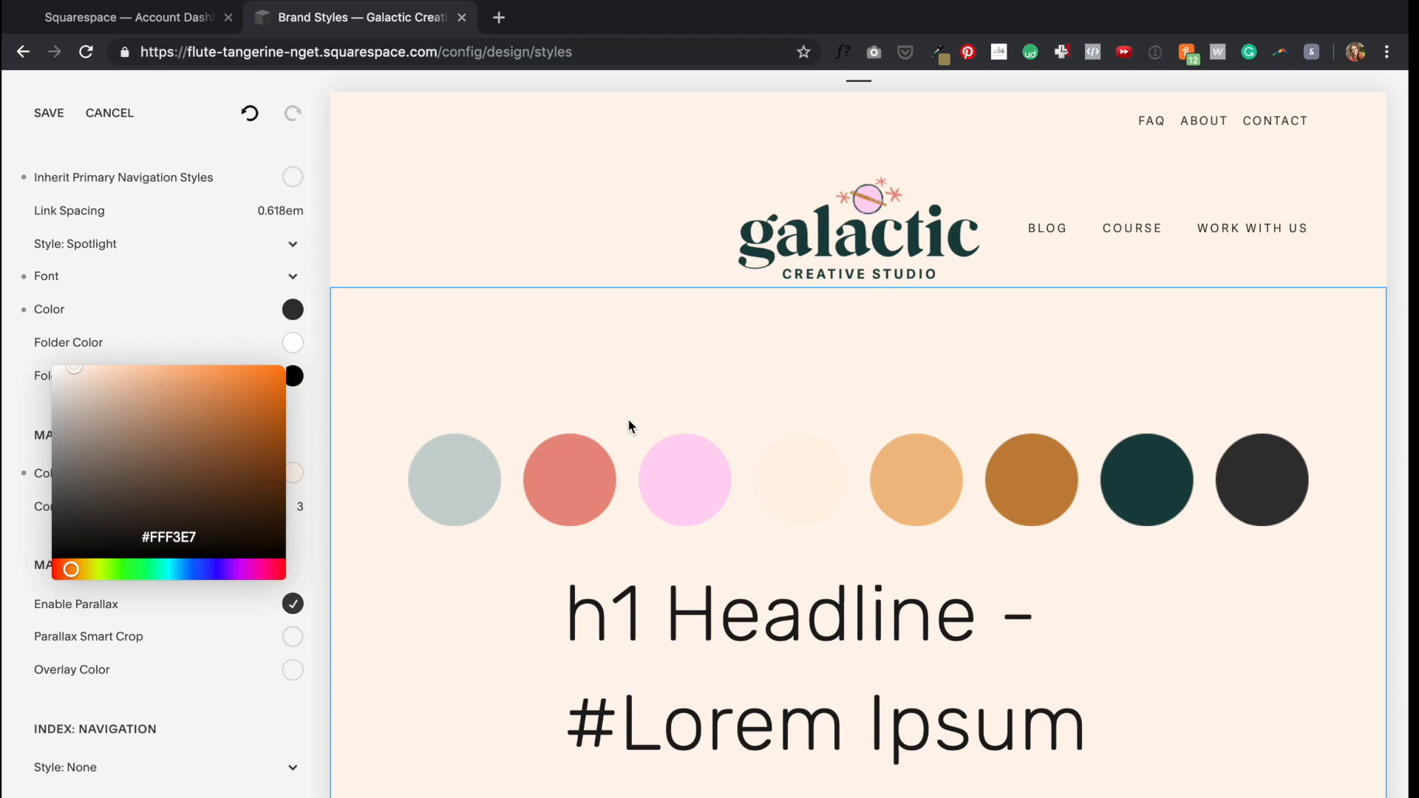
{"action": "left_click", "coordinate": [252, 338]}
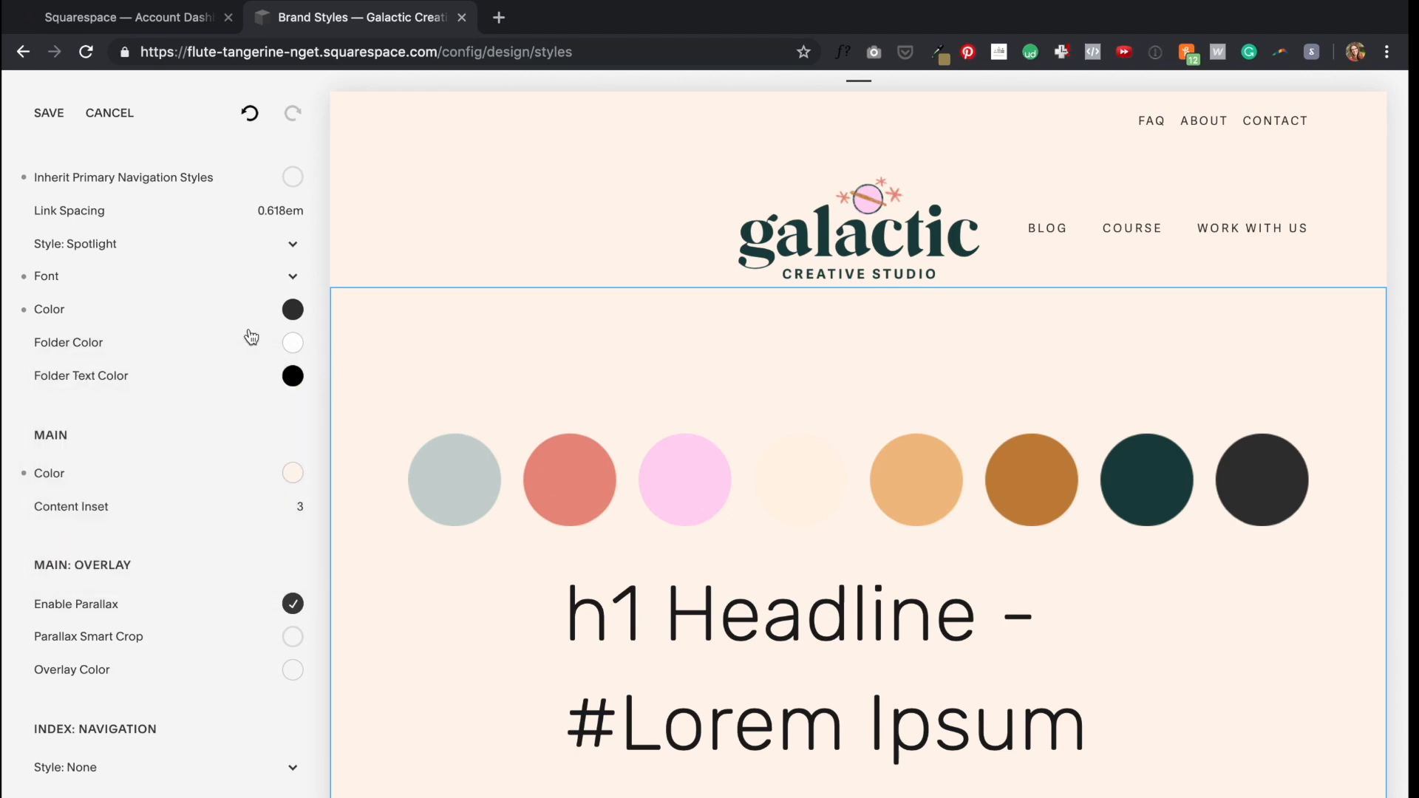
Step: Review the page sections with the new background and reduce the Main content inset
{"action": "scroll", "coordinate": [510, 400], "scroll_direction": "down", "scroll_amount": 20}
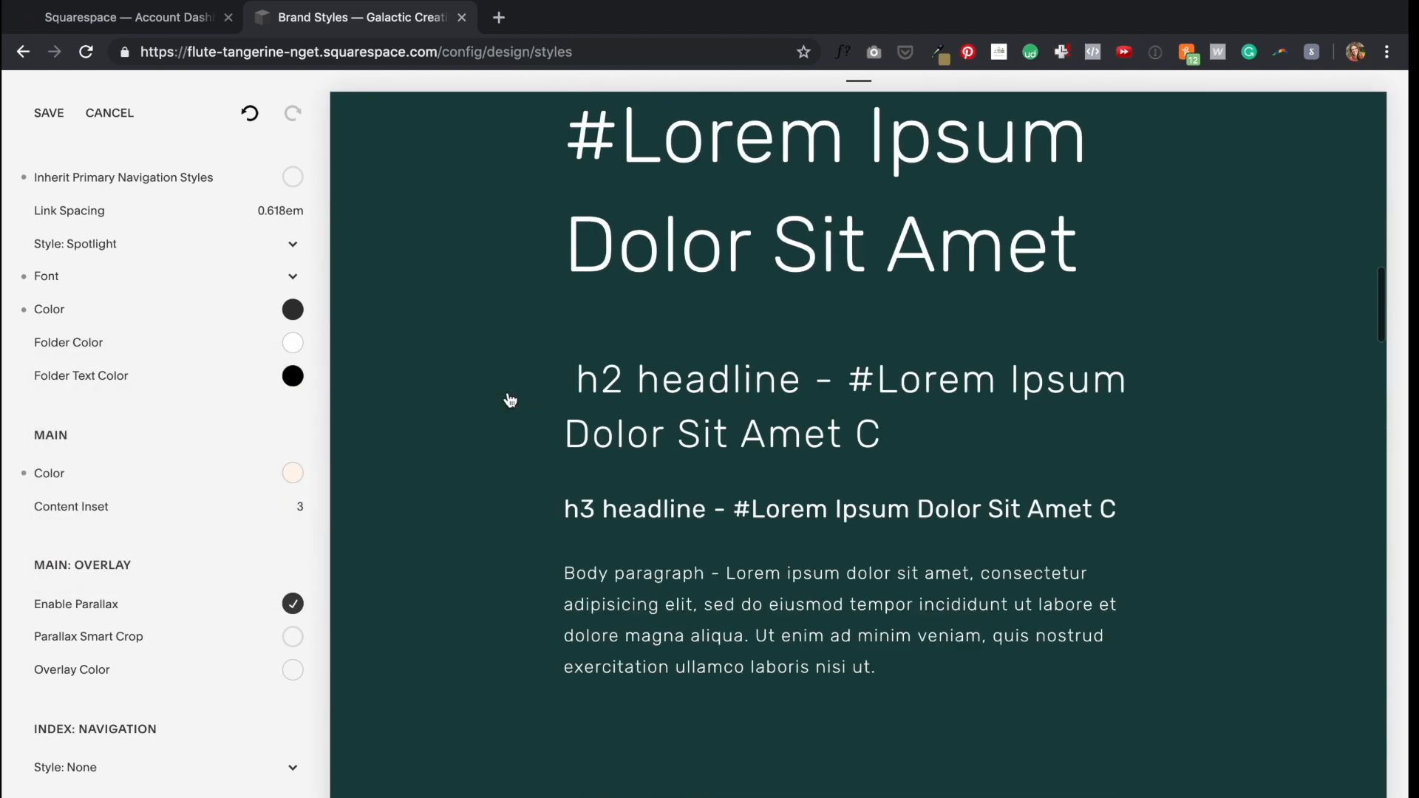
{"action": "scroll", "coordinate": [510, 400], "scroll_direction": "down", "scroll_amount": 5}
{"action": "scroll", "coordinate": [510, 400], "scroll_direction": "up", "scroll_amount": 20}
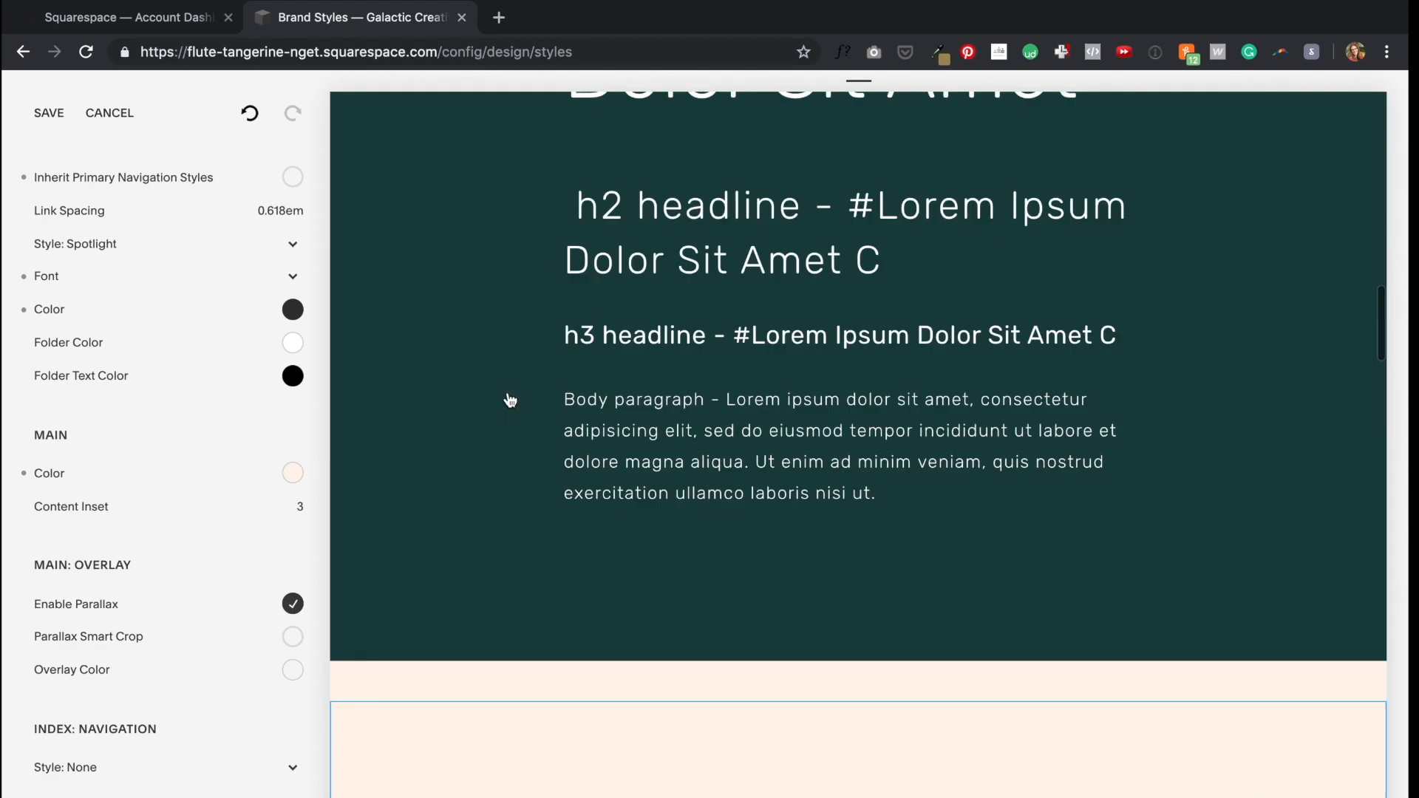
{"action": "scroll", "coordinate": [510, 400], "scroll_direction": "up", "scroll_amount": 4}
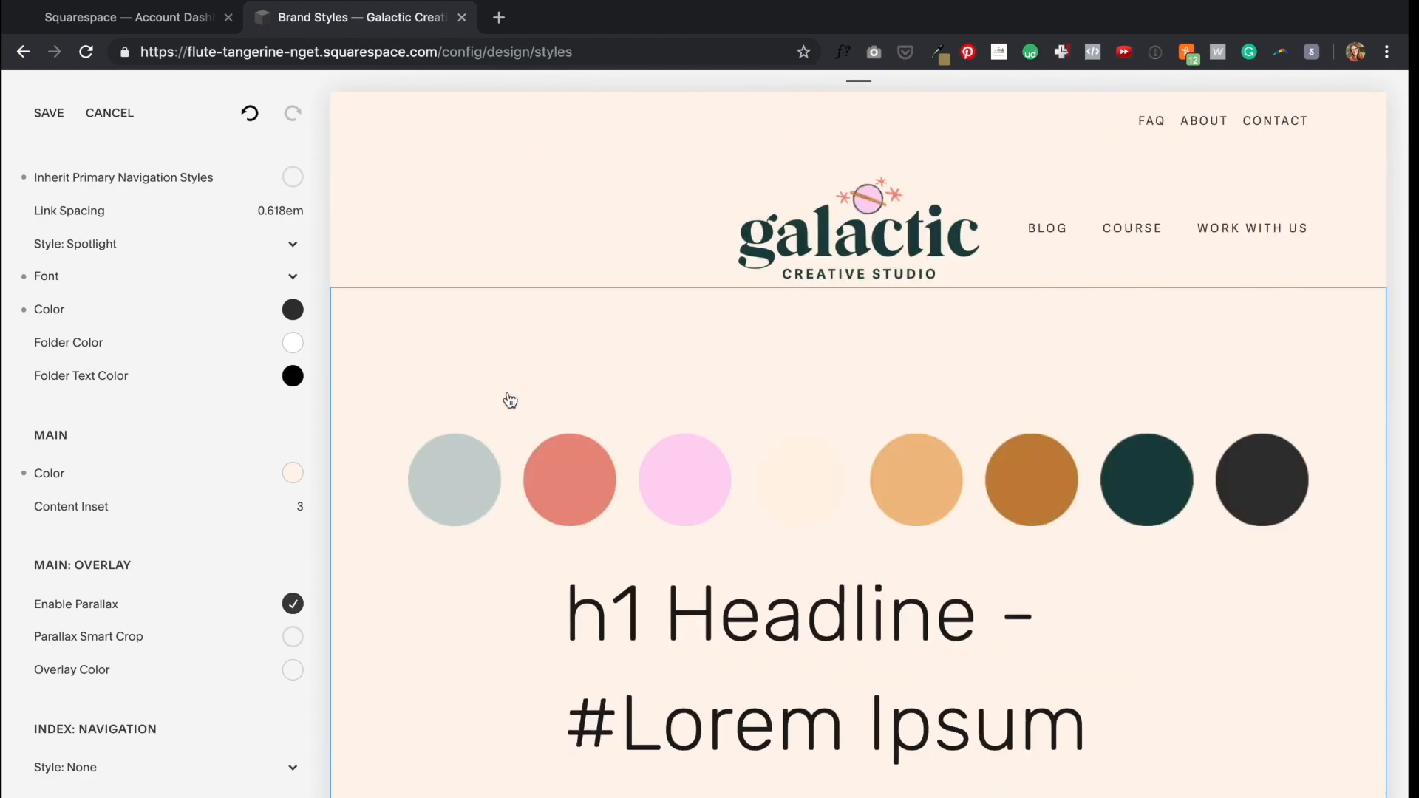
{"action": "mouse_move", "coordinate": [301, 504]}
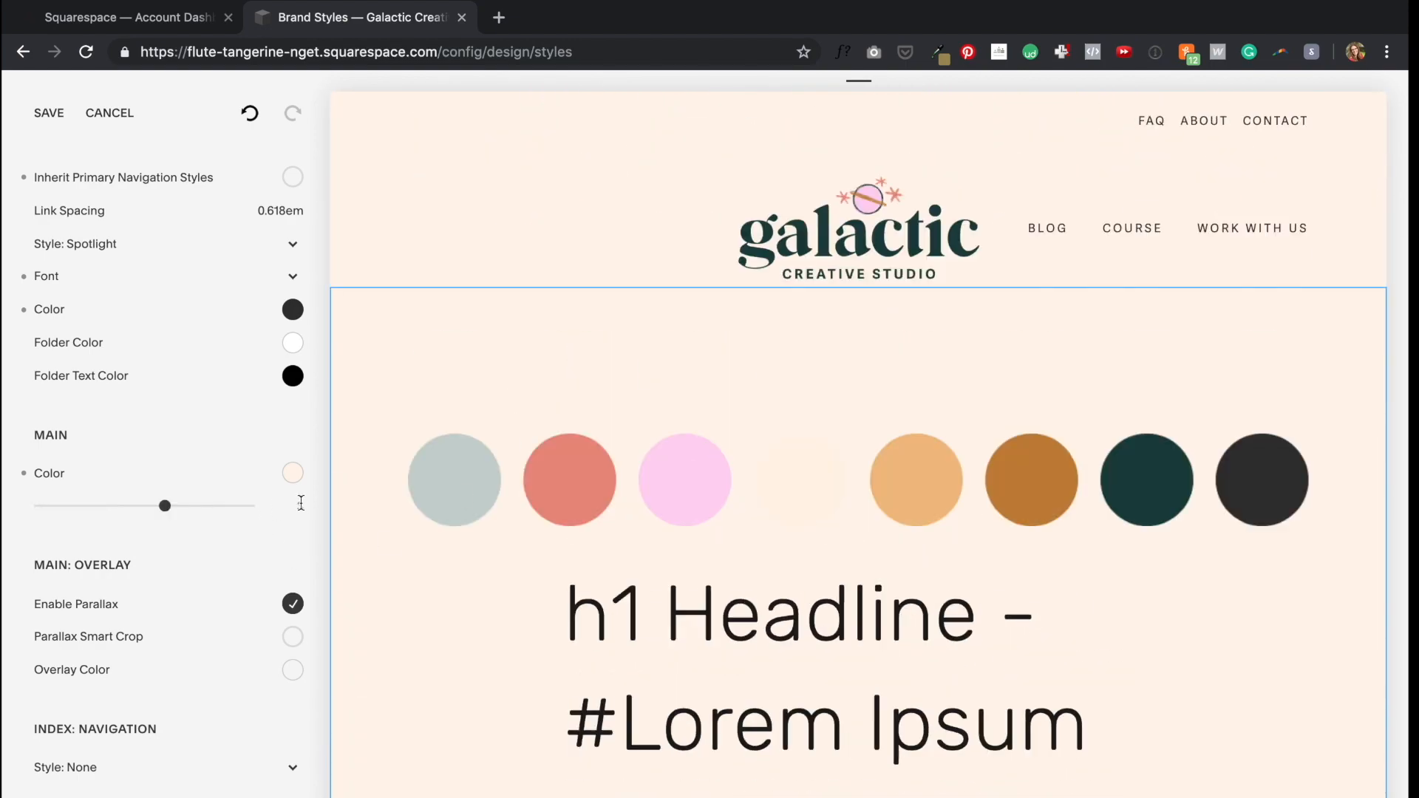
{"action": "left_click_drag", "start_coordinate": [165, 505], "coordinate": [98, 512]}
Step: Open the font list for the body text with the sample body paragraph in view
{"action": "scroll", "coordinate": [98, 512], "scroll_direction": "down", "scroll_amount": 8}
{"action": "left_click", "coordinate": [222, 543]}
{"action": "left_click", "coordinate": [125, 445]}
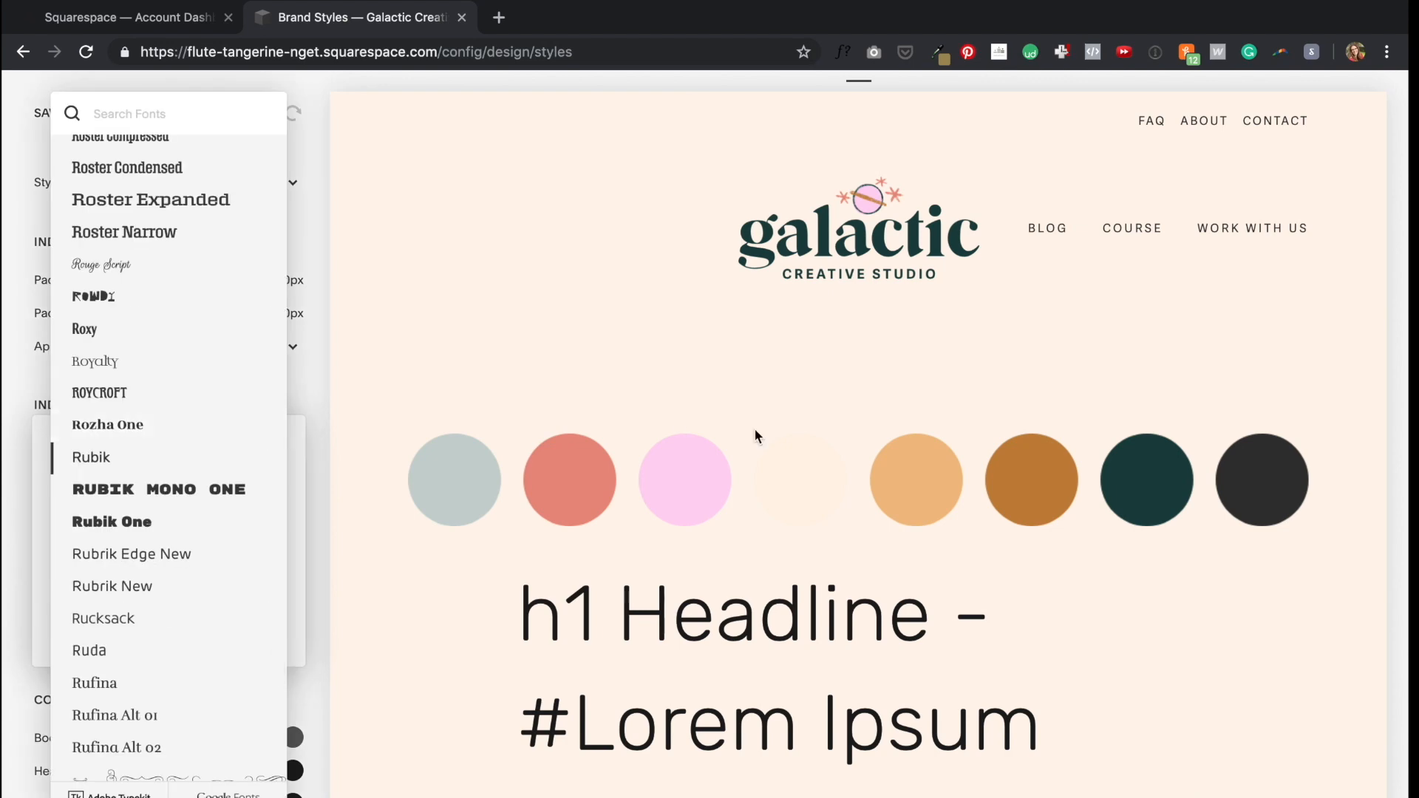
{"action": "left_click", "coordinate": [756, 435]}
{"action": "left_click", "coordinate": [732, 412]}
{"action": "scroll", "coordinate": [733, 408], "scroll_direction": "down", "scroll_amount": 10}
{"action": "left_click", "coordinate": [123, 541]}
{"action": "left_click", "coordinate": [109, 440]}
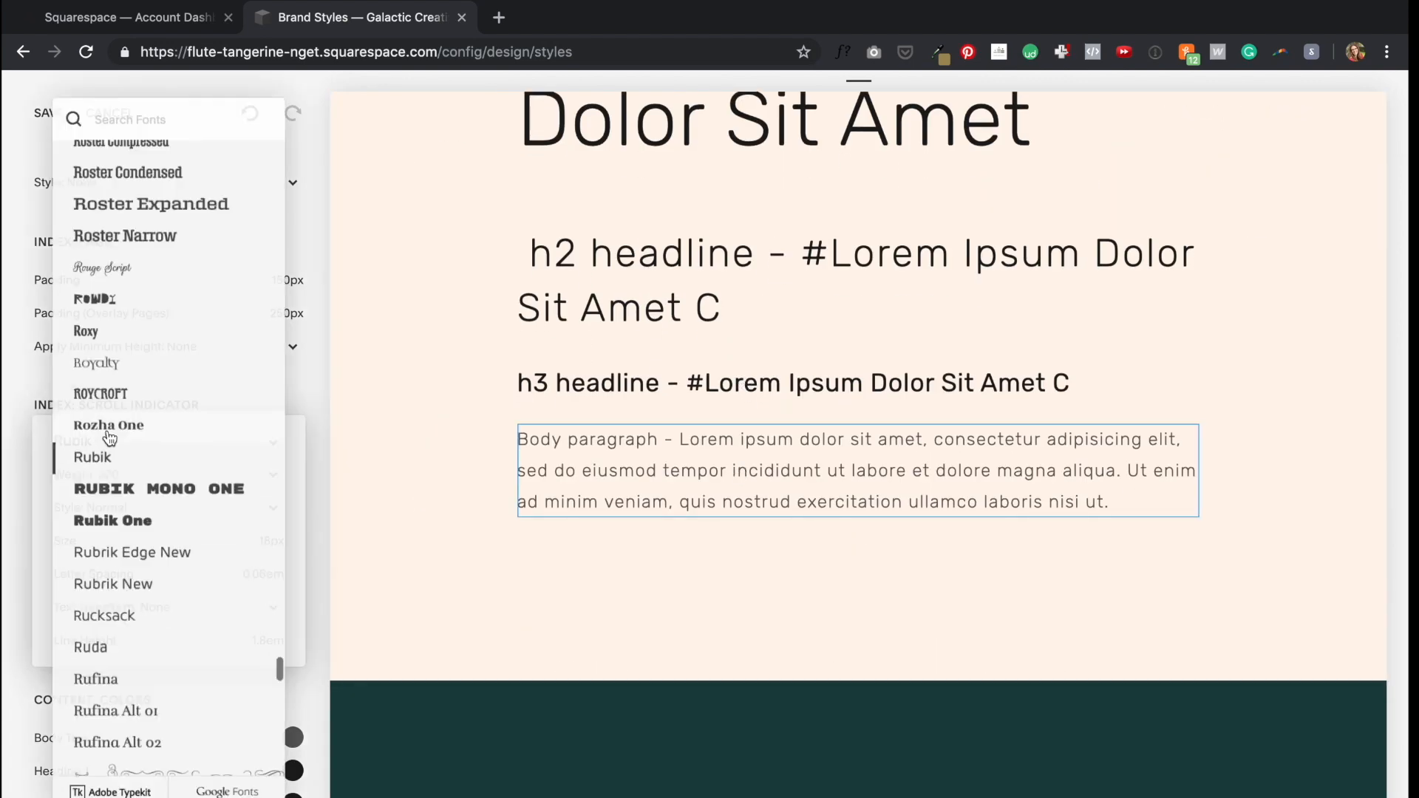
Step: Try Lora as the body text font
{"action": "left_click", "coordinate": [142, 117]}
{"action": "type", "text": "lora"}
{"action": "left_click", "coordinate": [132, 186]}
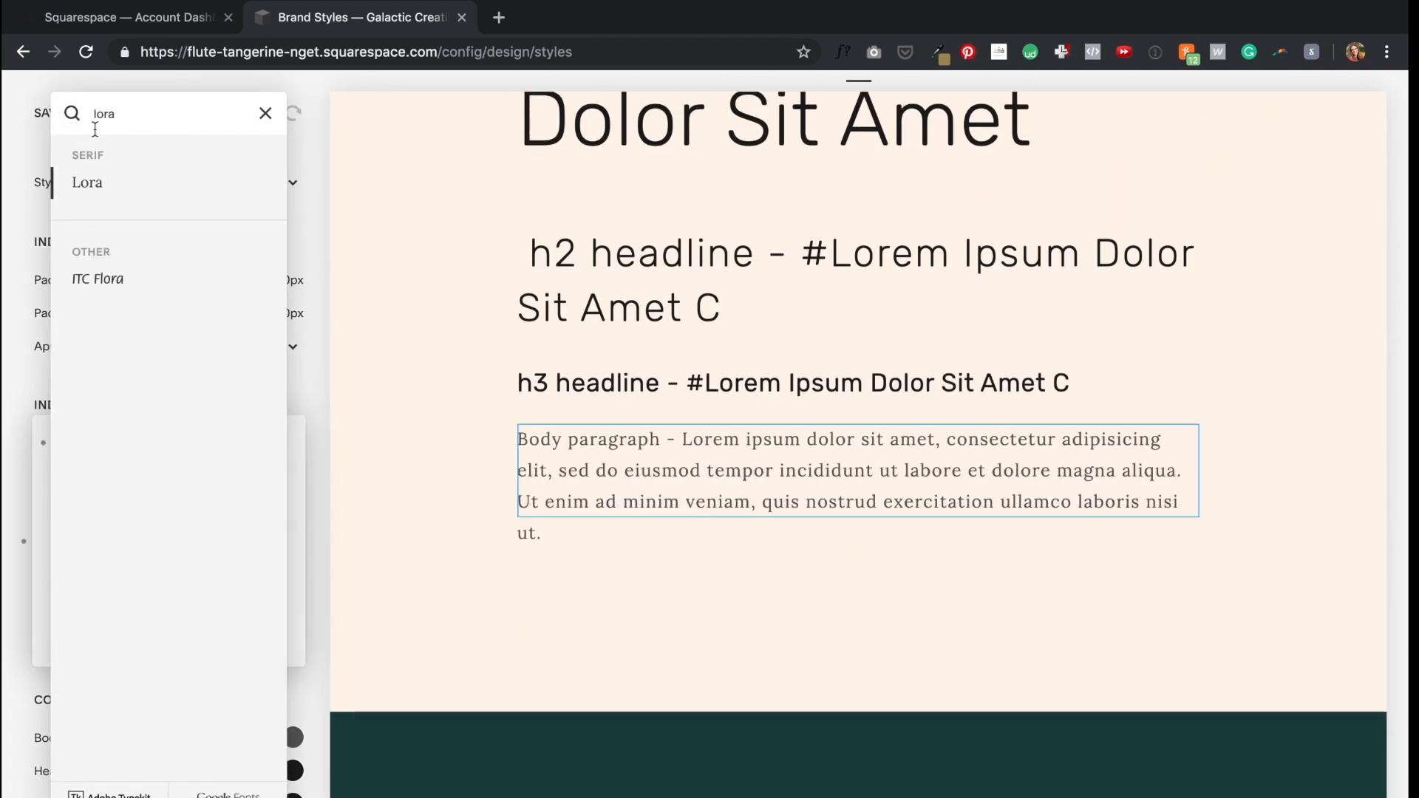
Step: Set the body text font to Futura PT
{"action": "left_click_drag", "start_coordinate": [95, 113], "coordinate": [122, 112]}
{"action": "type", "text": "fu"}
{"action": "left_click", "coordinate": [127, 190]}
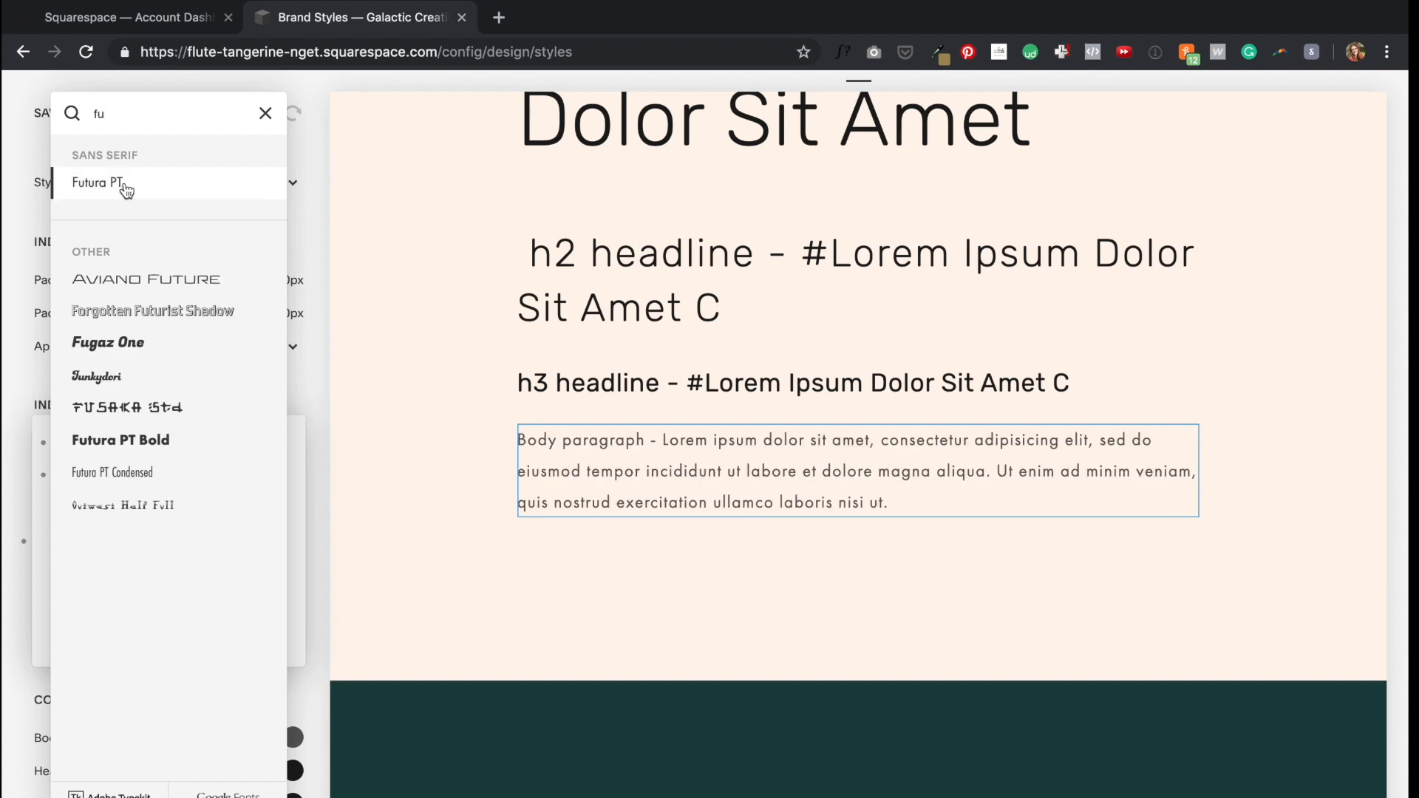
Step: Try Quicksand as the body text font, and return the body text to Futura PT
{"action": "type", "text": "quick"}
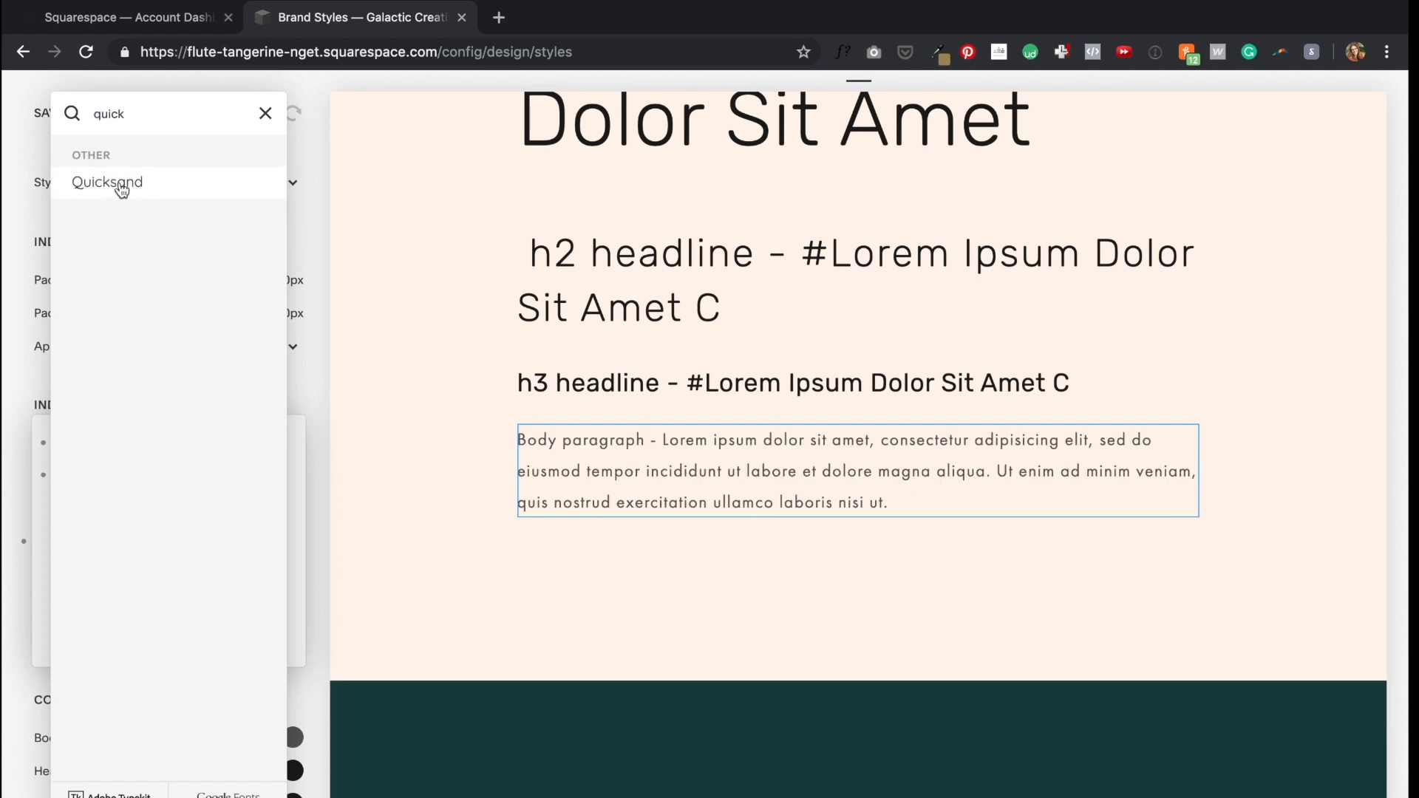
{"action": "left_click", "coordinate": [111, 183]}
{"action": "double_click", "coordinate": [113, 118]}
{"action": "type", "text": "futur"}
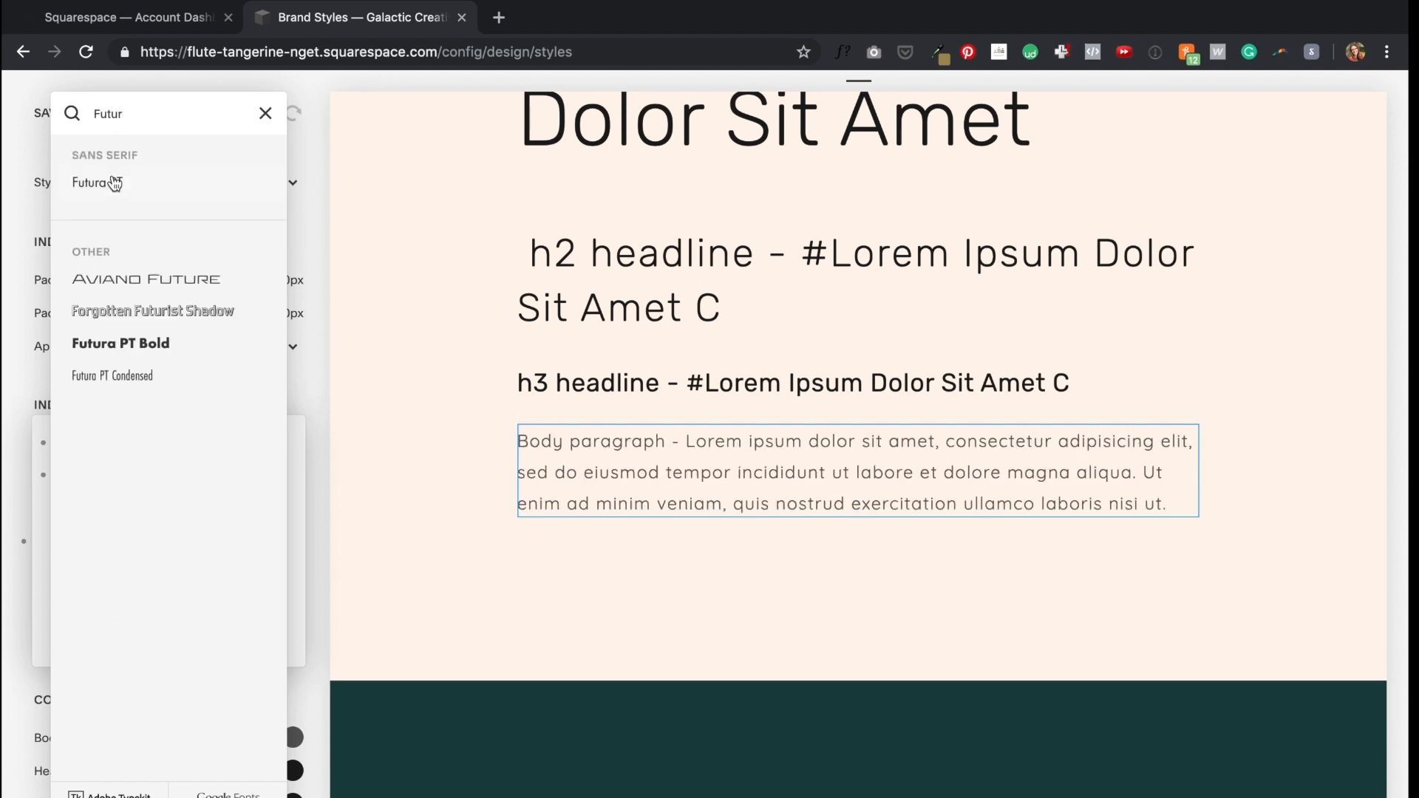
{"action": "left_click", "coordinate": [113, 182]}
Step: Set the body text letter spacing to 0.02em
{"action": "mouse_move", "coordinate": [260, 571]}
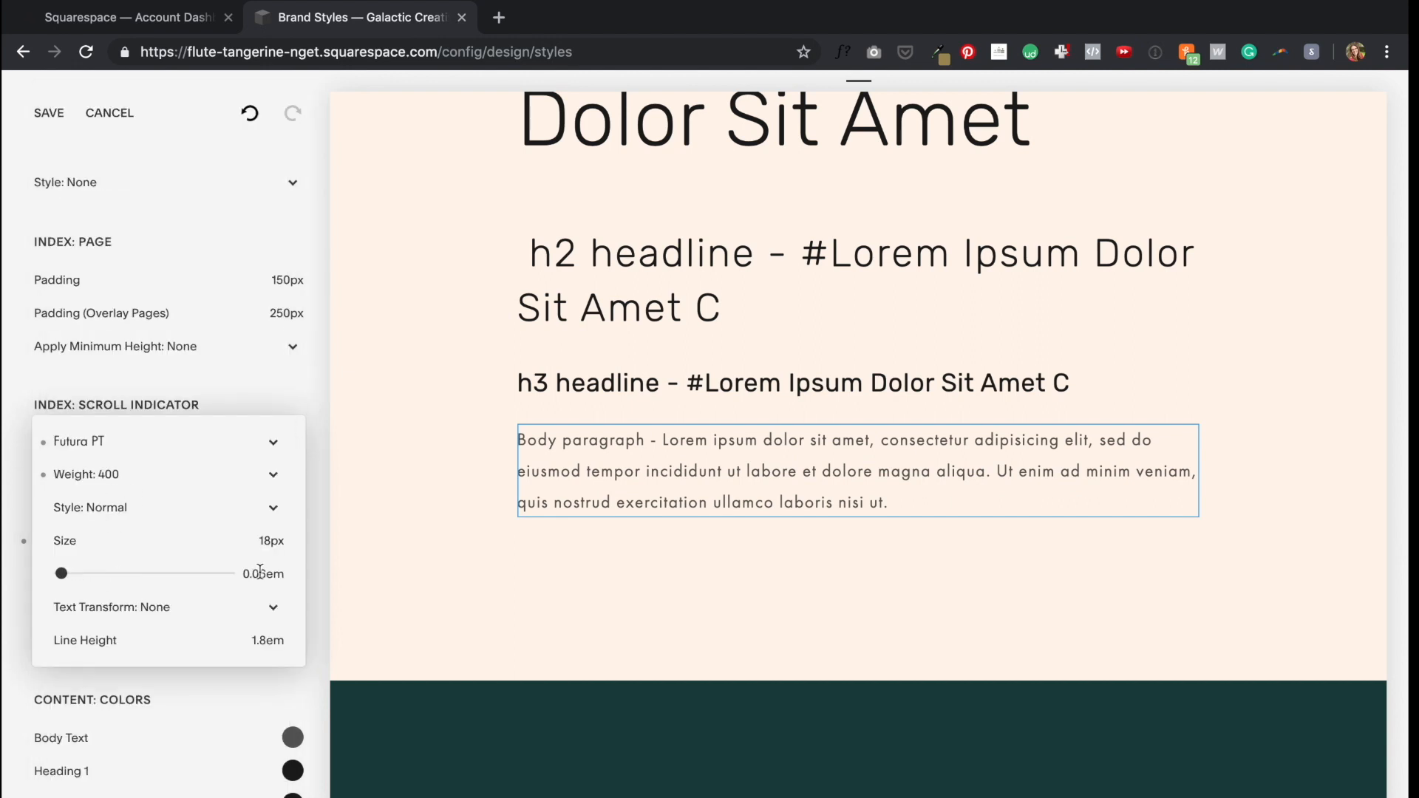
{"action": "type", "text": "2"}
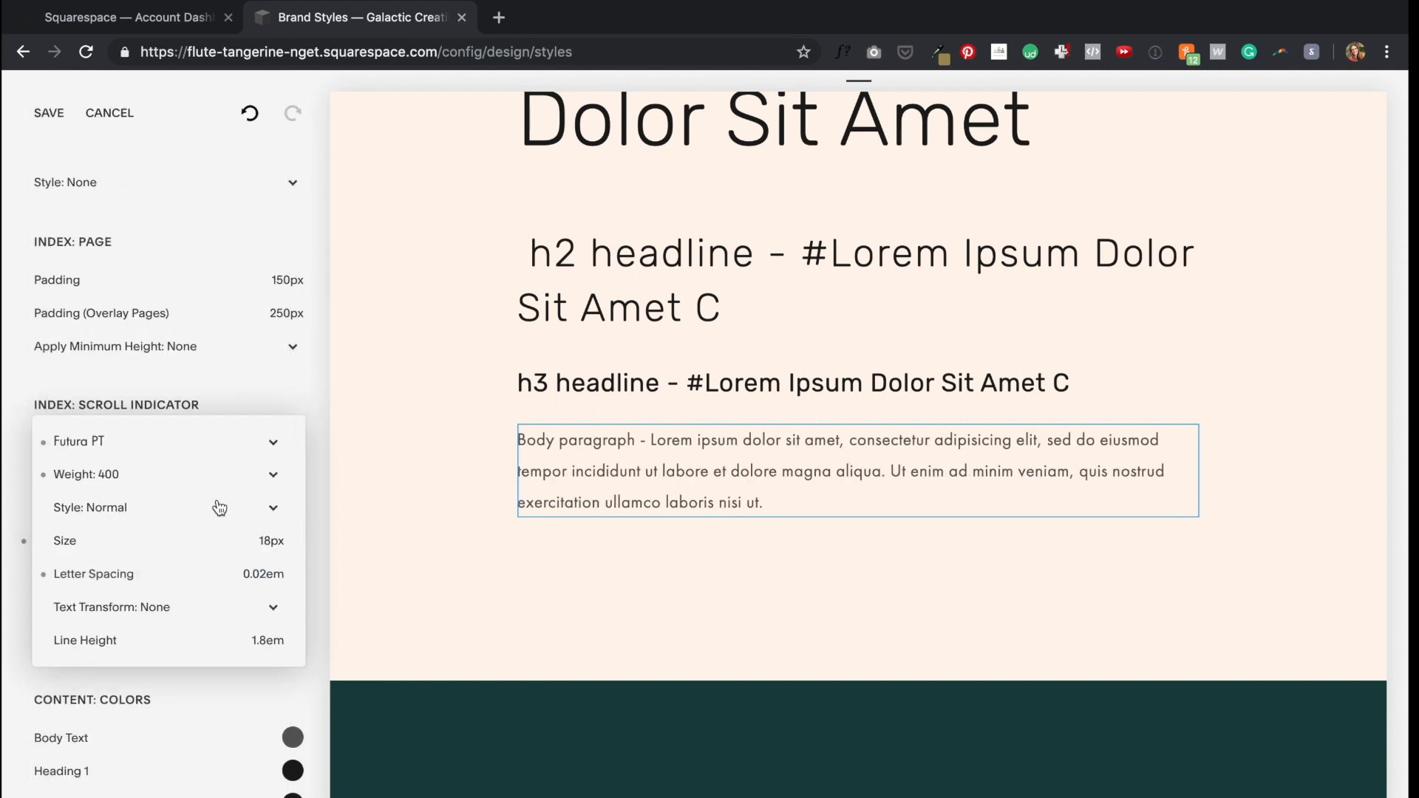
{"action": "left_click", "coordinate": [338, 441]}
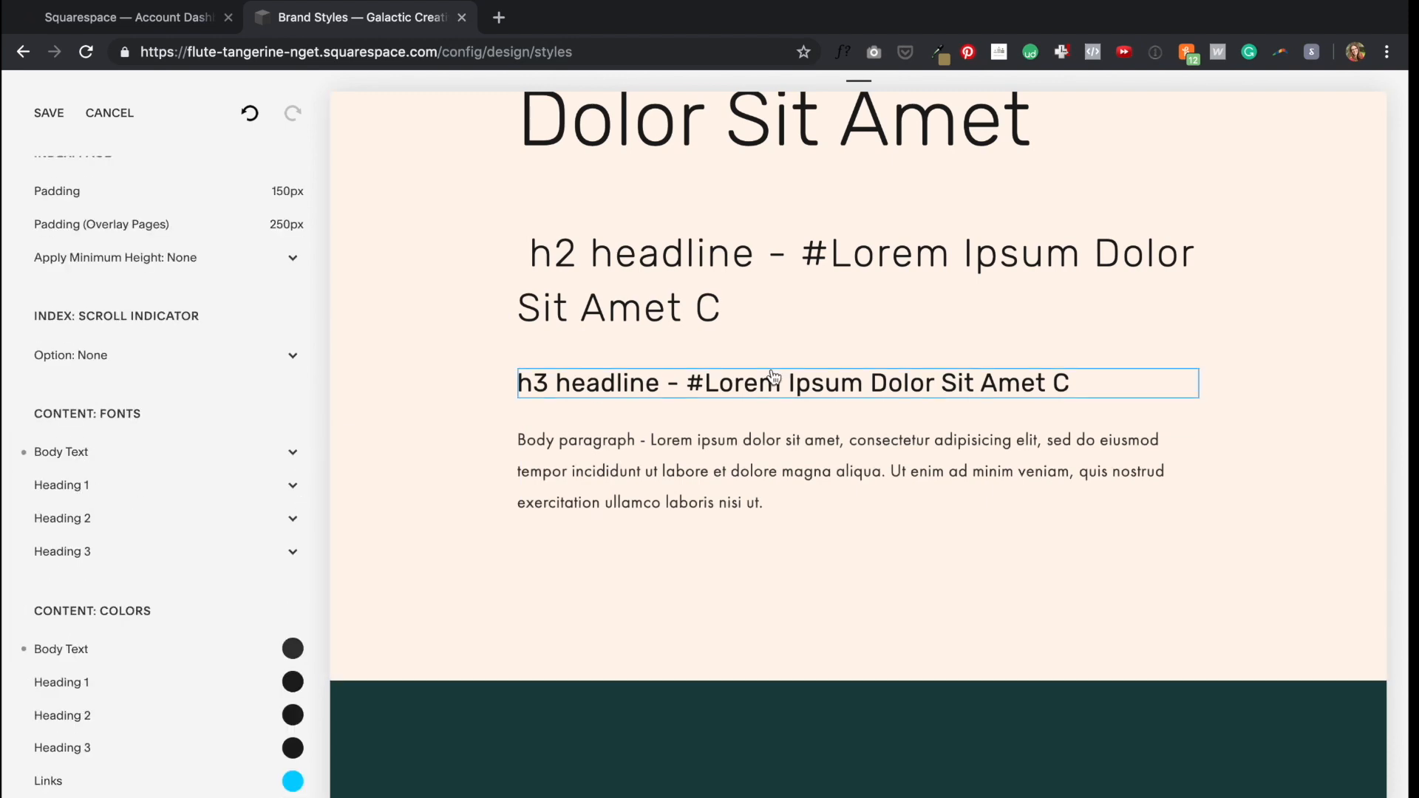
Step: Set the Heading 2 font to Adelle Sans using the sample h2 headline
{"action": "scroll", "coordinate": [736, 213], "scroll_direction": "up", "scroll_amount": 3}
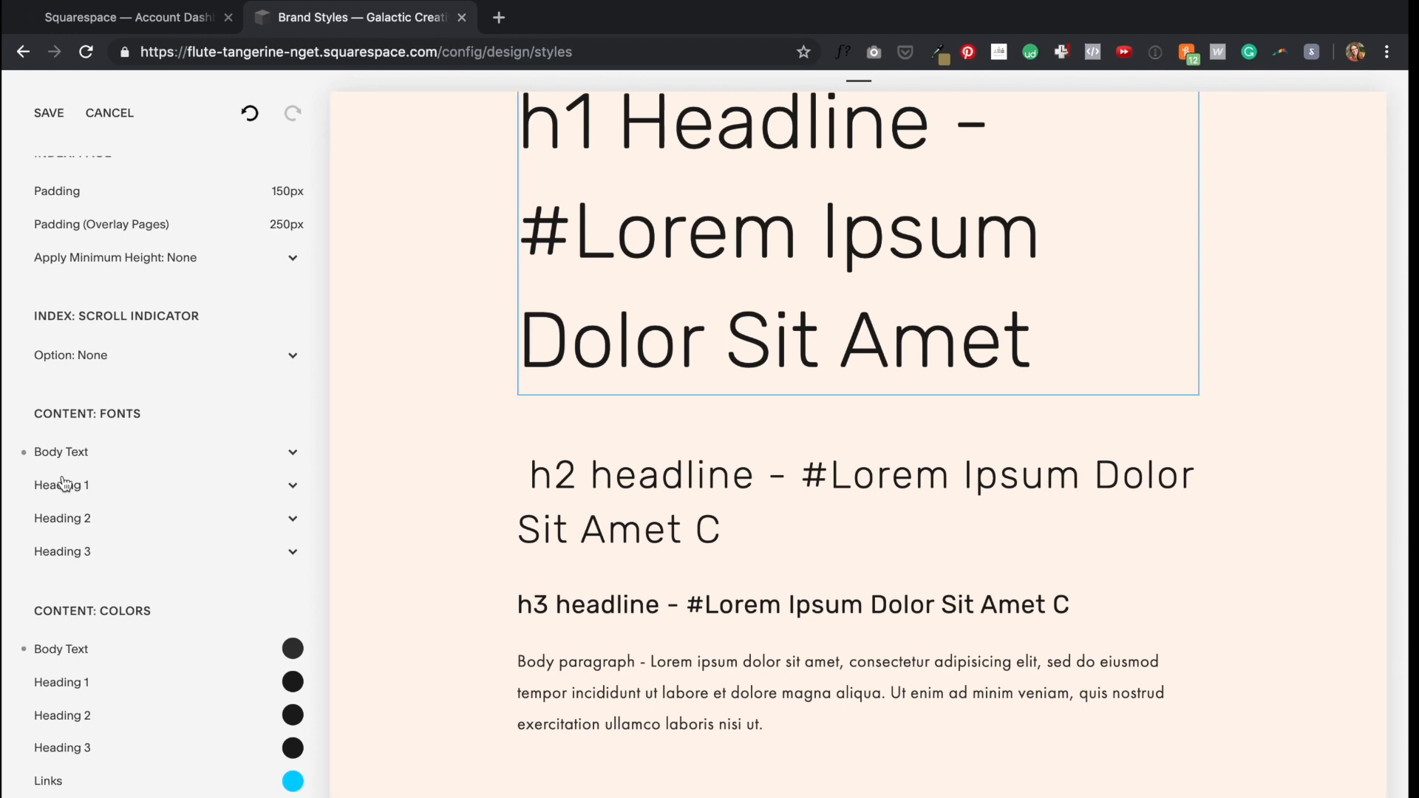
{"action": "left_click", "coordinate": [595, 510]}
{"action": "left_click", "coordinate": [82, 334]}
{"action": "left_click", "coordinate": [140, 236]}
{"action": "type", "text": "Adelle"}
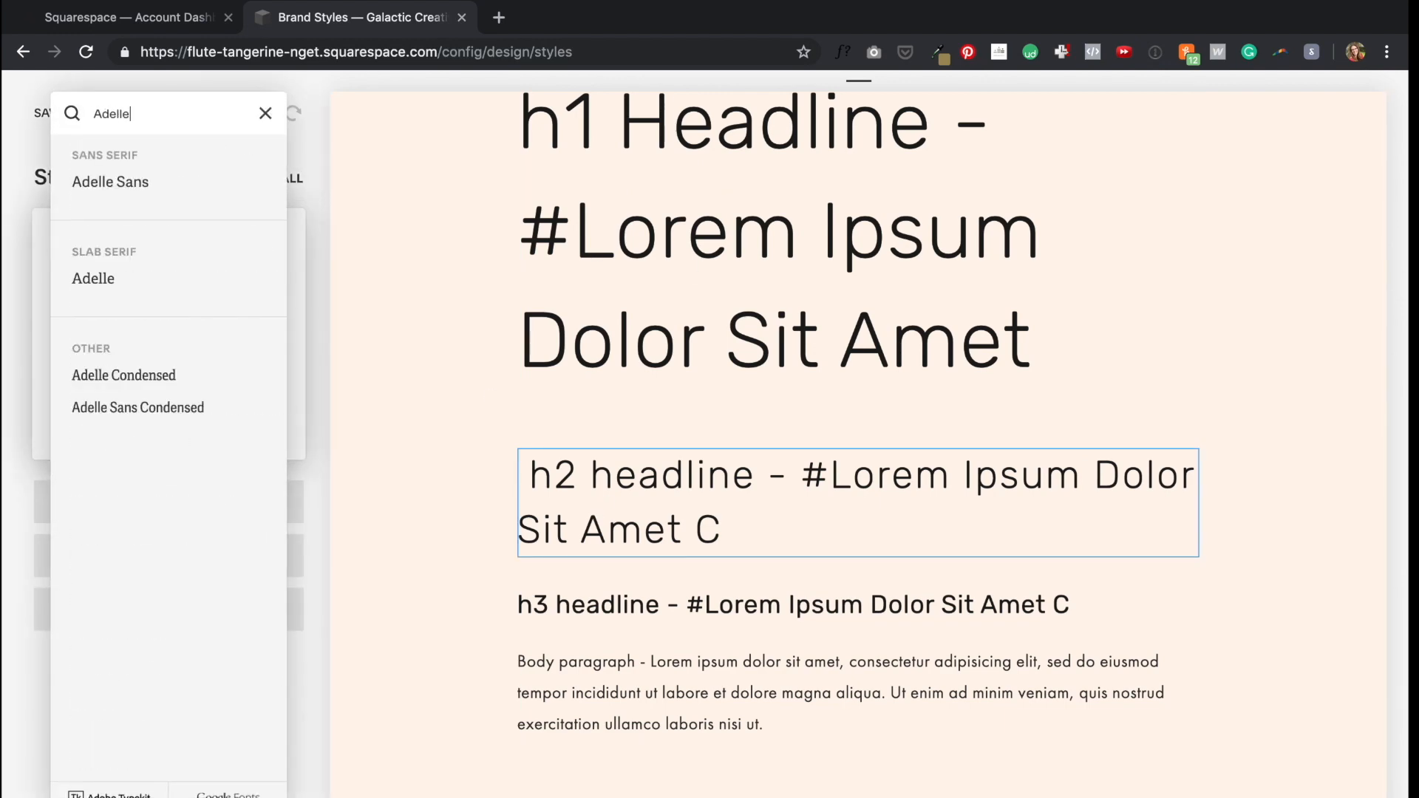
{"action": "left_click", "coordinate": [139, 191]}
Step: Set the Heading 2 font weight to 600 and its text transform to Uppercase
{"action": "left_click", "coordinate": [103, 265]}
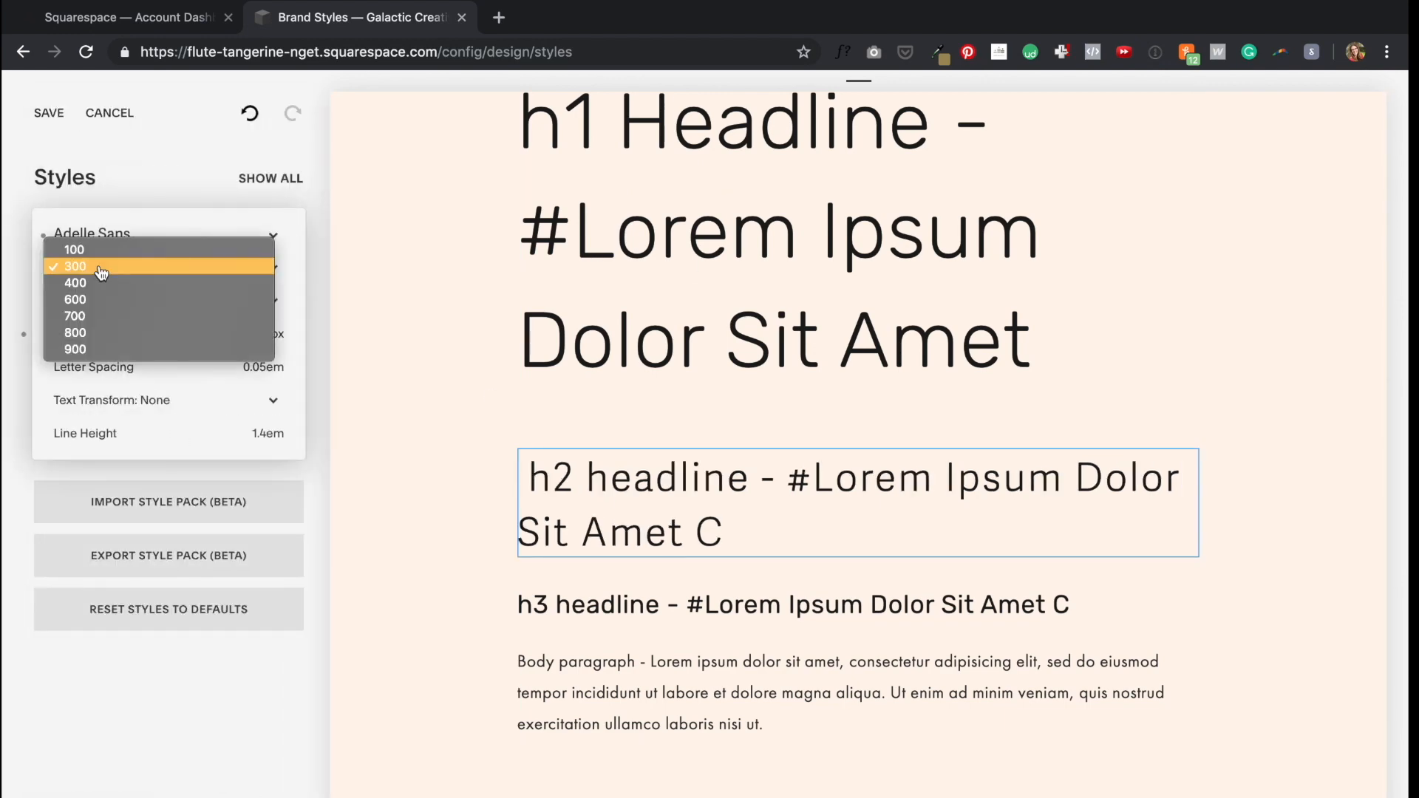
{"action": "left_click", "coordinate": [97, 308]}
{"action": "left_click", "coordinate": [110, 400]}
{"action": "left_click", "coordinate": [116, 422]}
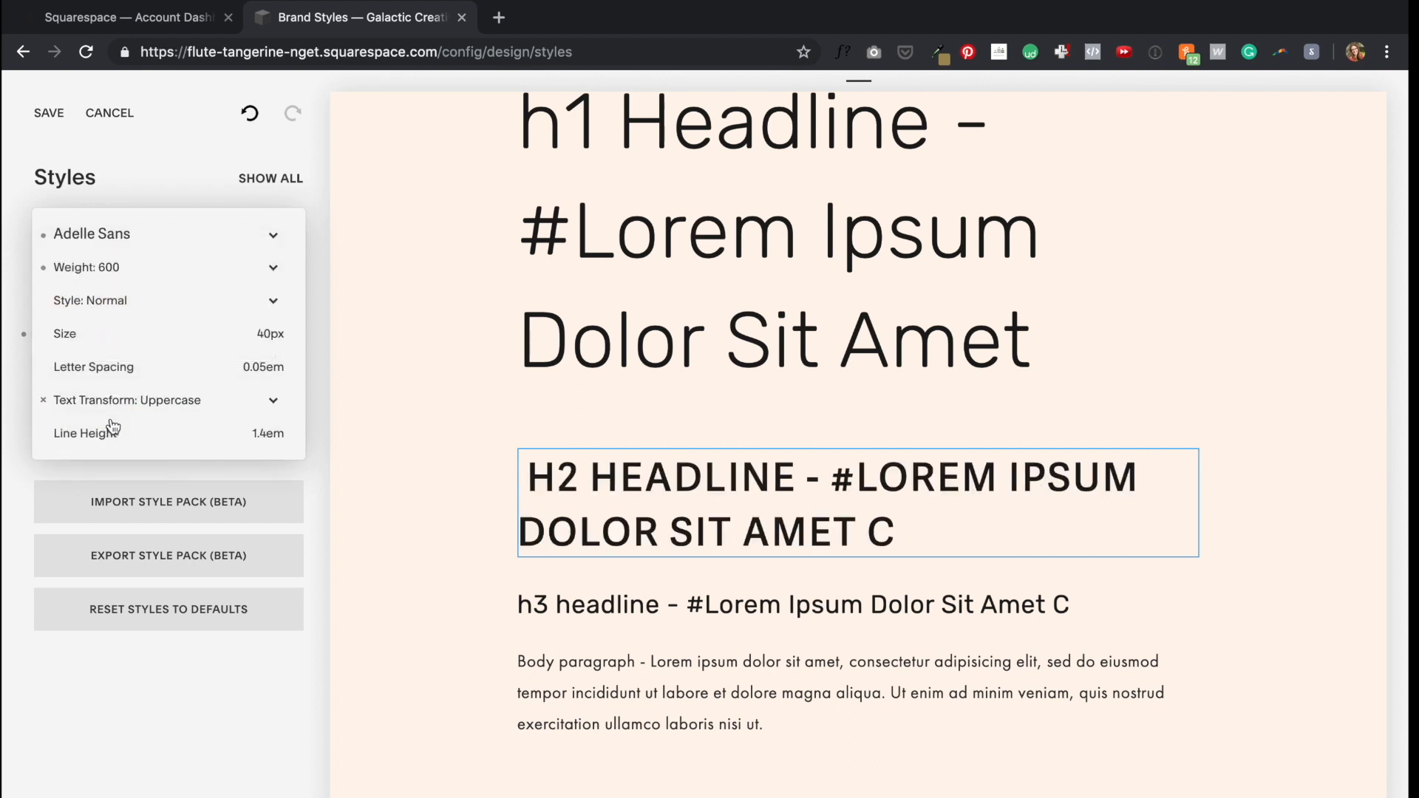
Step: Try a different line height for the Heading 2 text
{"action": "left_click_drag", "start_coordinate": [266, 434], "coordinate": [232, 442]}
{"action": "type", "text": "2"}
{"action": "key", "text": "super+z"}
Step: Set the Heading 2 letter spacing to 0.1em and its size to 30px
{"action": "left_click_drag", "start_coordinate": [267, 369], "coordinate": [253, 334]}
{"action": "type", "text": "1"}
{"action": "type", "text": "3"}
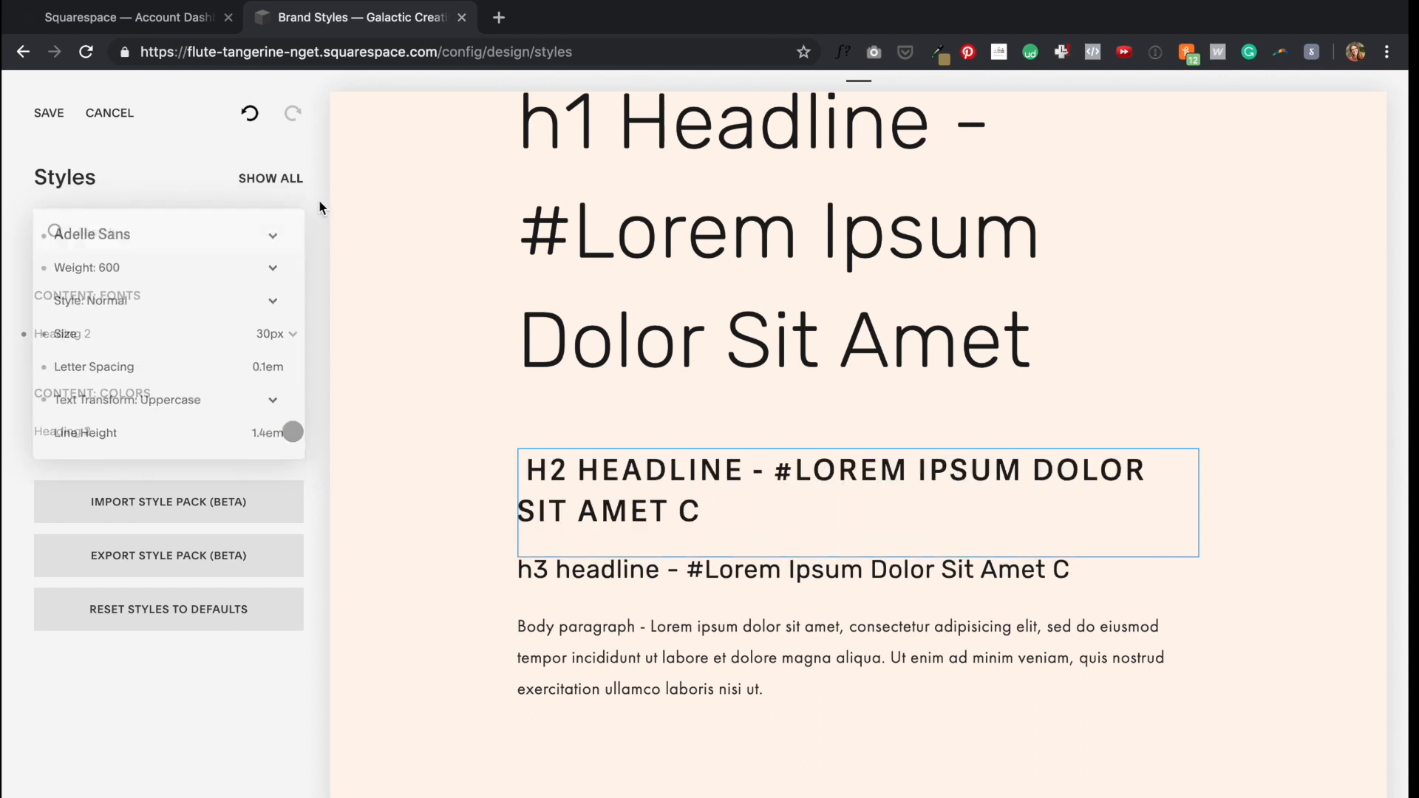
Step: Make the Heading 2 font one weight heavier
{"action": "left_click", "coordinate": [121, 338]}
{"action": "left_click", "coordinate": [111, 269]}
{"action": "left_click", "coordinate": [109, 285]}
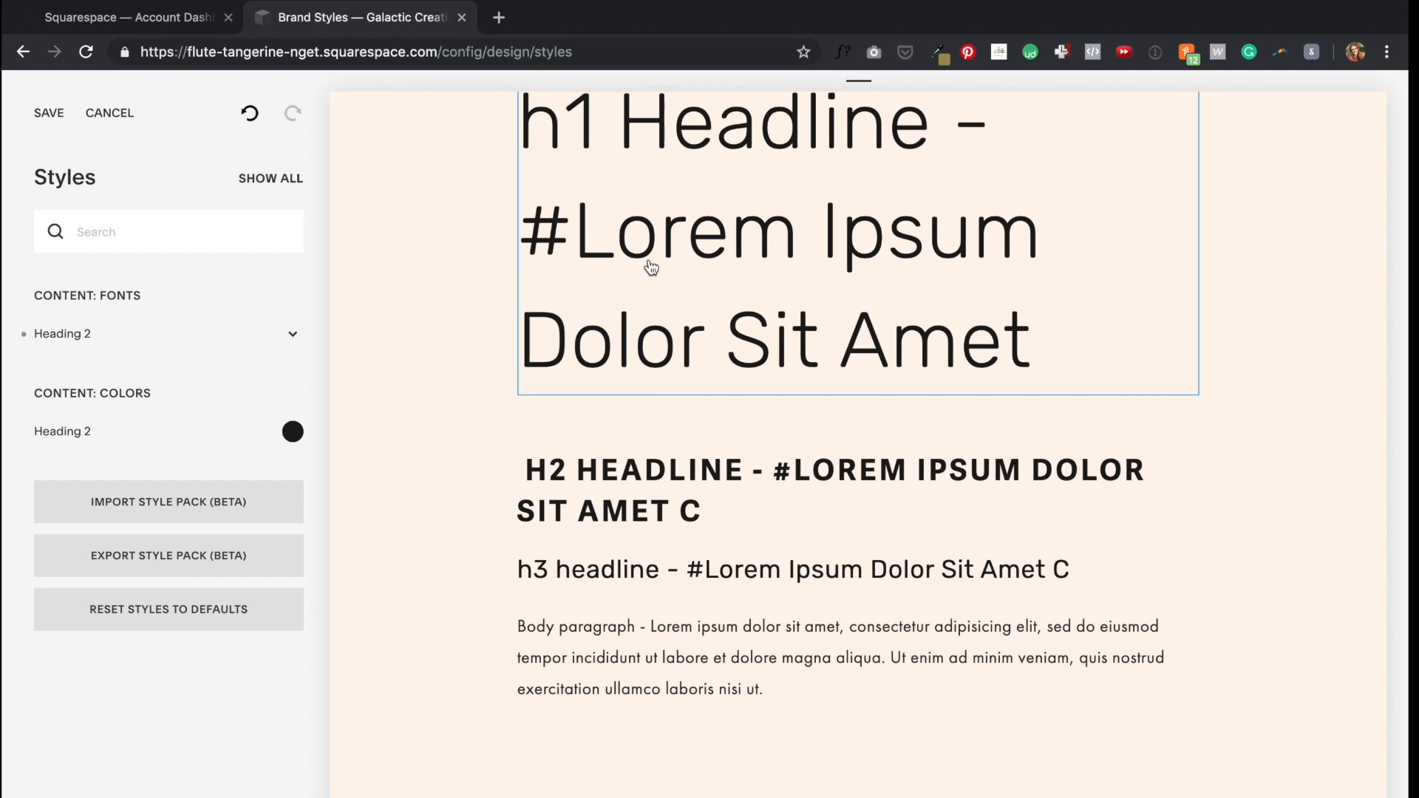
Step: Show all style settings again and set the Heading 3 font to Futura PT
{"action": "left_click", "coordinate": [259, 179]}
{"action": "scroll", "coordinate": [238, 460], "scroll_direction": "down", "scroll_amount": 20}
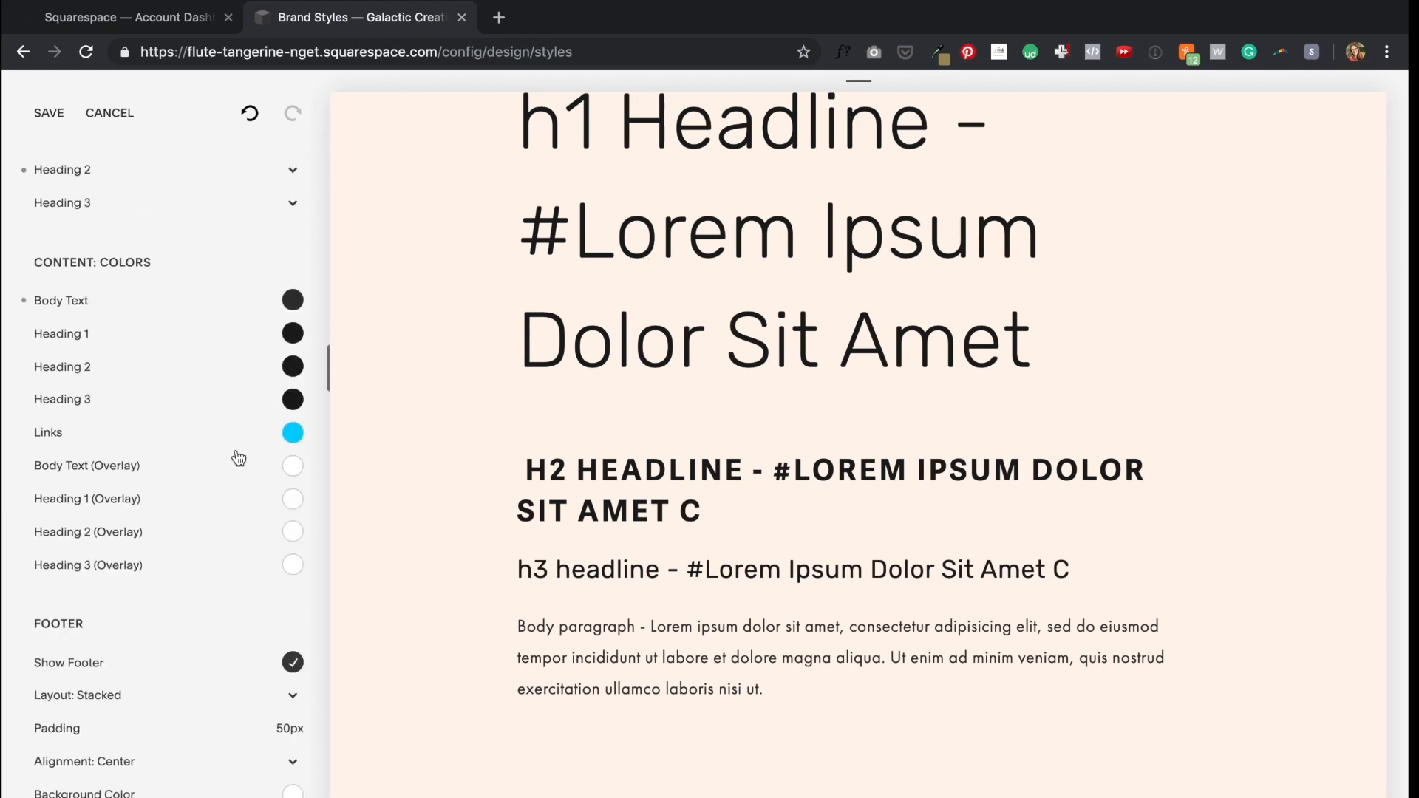
{"action": "scroll", "coordinate": [238, 458], "scroll_direction": "up", "scroll_amount": 5}
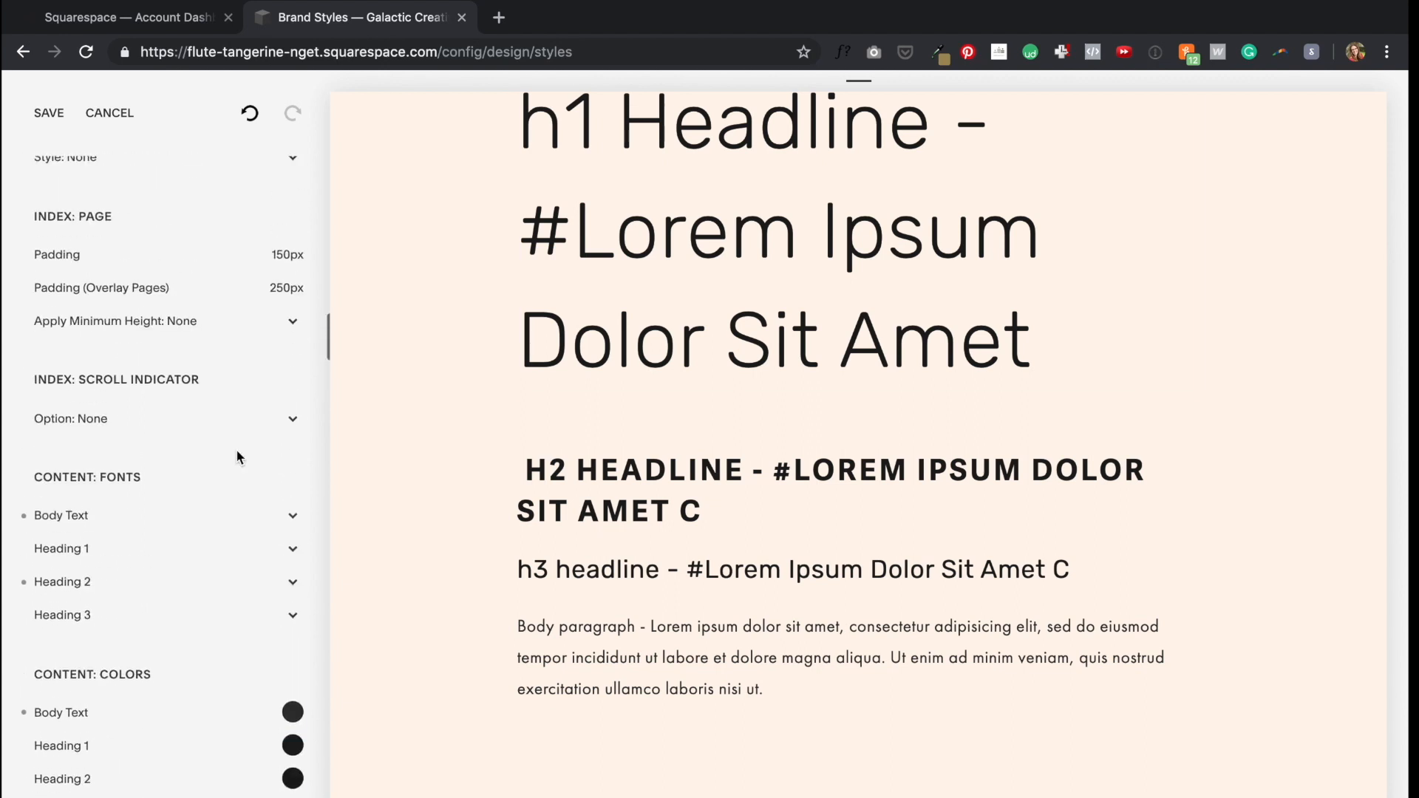
{"action": "left_click", "coordinate": [85, 496]}
{"action": "left_click", "coordinate": [104, 427]}
{"action": "left_click", "coordinate": [177, 99]}
{"action": "type", "text": "Futu"}
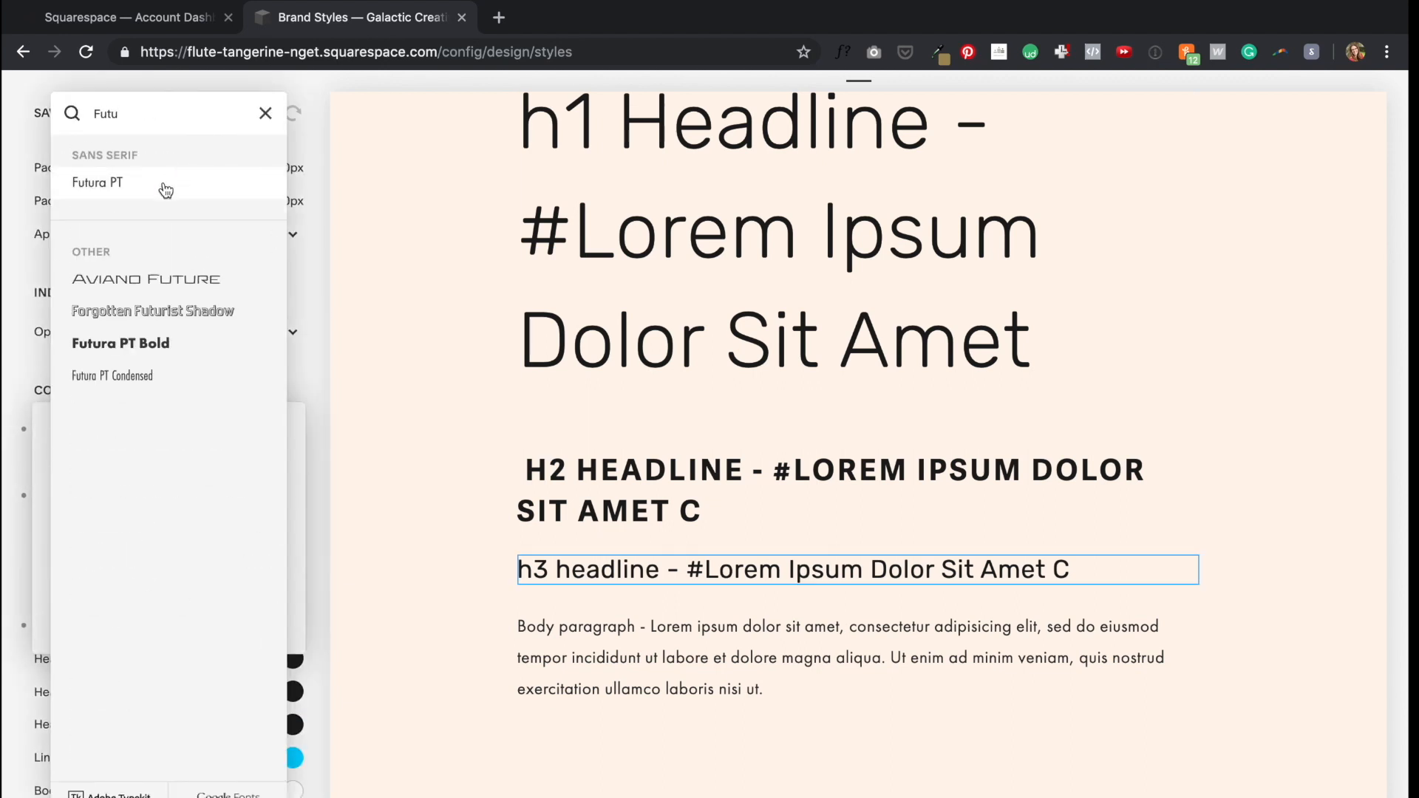
{"action": "left_click", "coordinate": [164, 186]}
{"action": "left_click", "coordinate": [326, 437]}
Step: Try font weight 800 for Heading 3 in Futura PT
{"action": "left_click", "coordinate": [140, 461]}
{"action": "left_click", "coordinate": [135, 529]}
{"action": "left_click", "coordinate": [106, 429]}
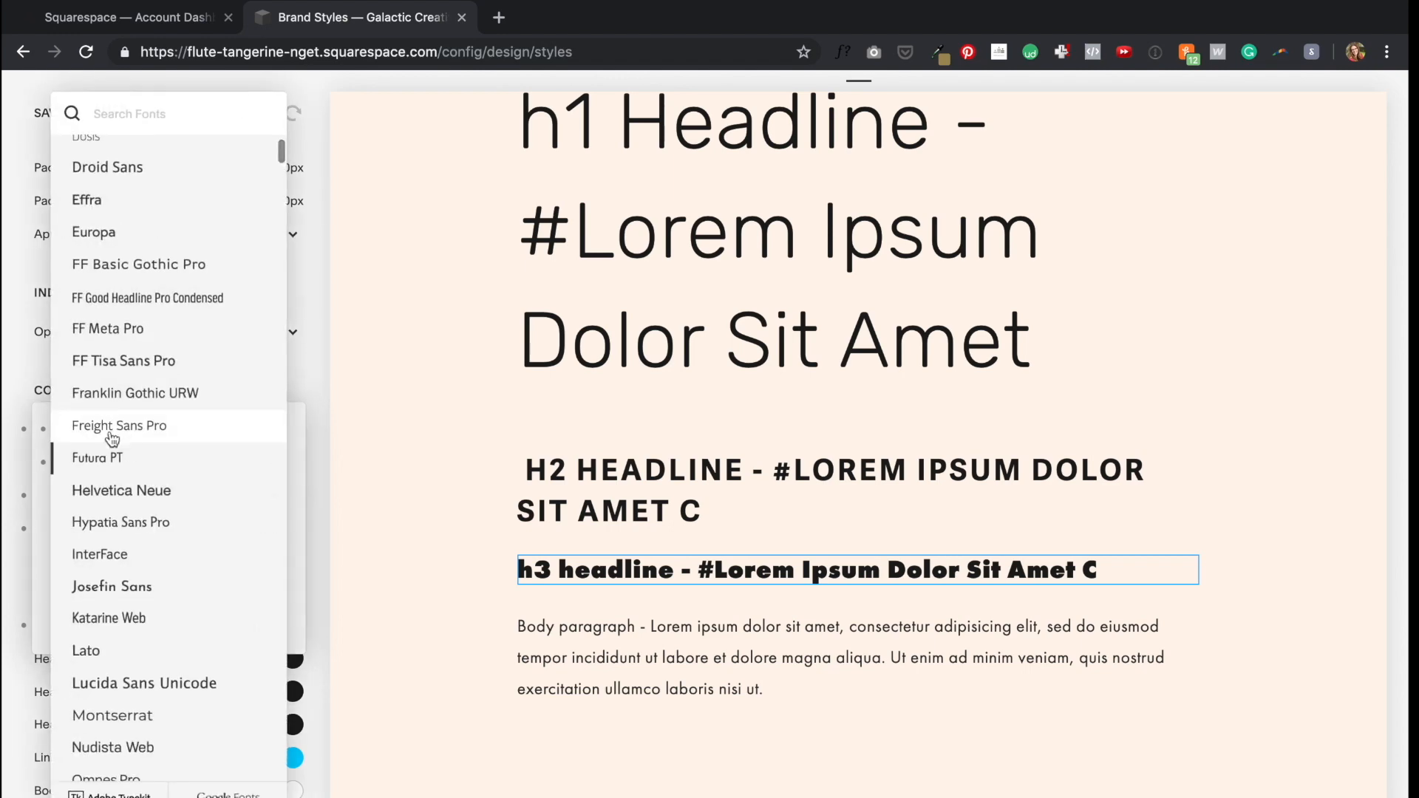
{"action": "left_click", "coordinate": [111, 457]}
{"action": "left_click", "coordinate": [108, 427]}
{"action": "left_click", "coordinate": [107, 458]}
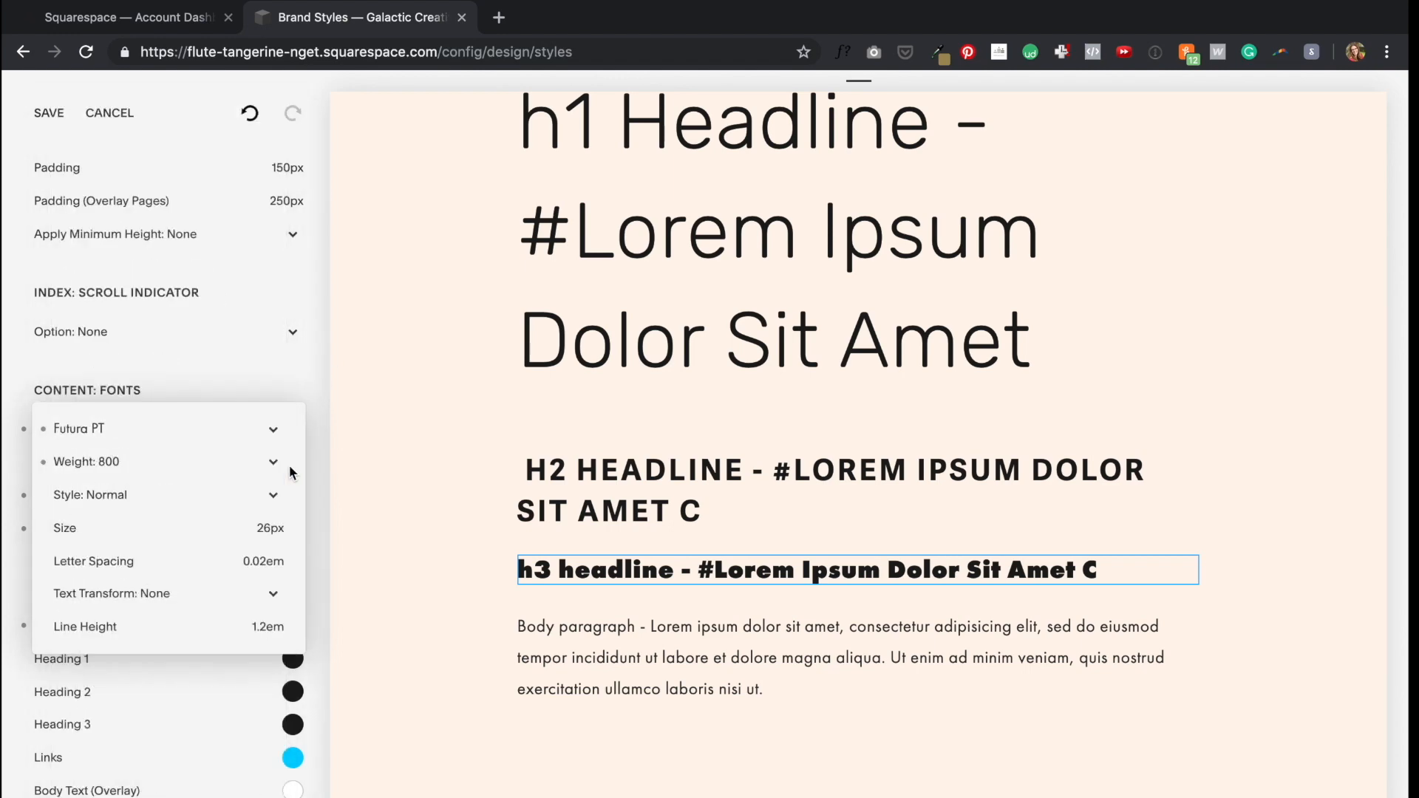
Step: Compare lighter Heading 3 weights including 600, and set the font weight to 700
{"action": "left_click", "coordinate": [275, 462]}
{"action": "left_click", "coordinate": [104, 428]}
{"action": "left_click", "coordinate": [105, 428]}
{"action": "left_click", "coordinate": [89, 463]}
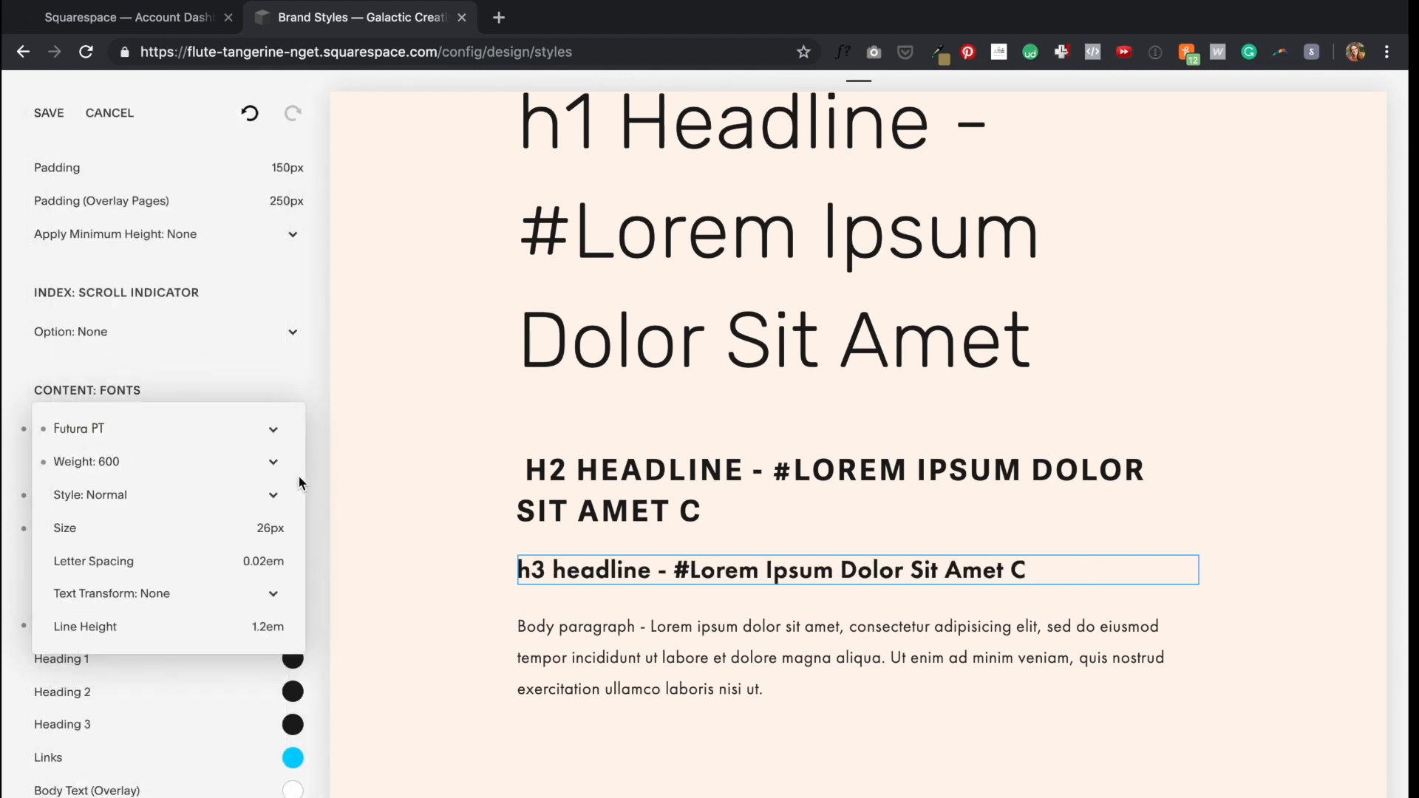
{"action": "left_click", "coordinate": [87, 461]}
{"action": "left_click", "coordinate": [87, 487]}
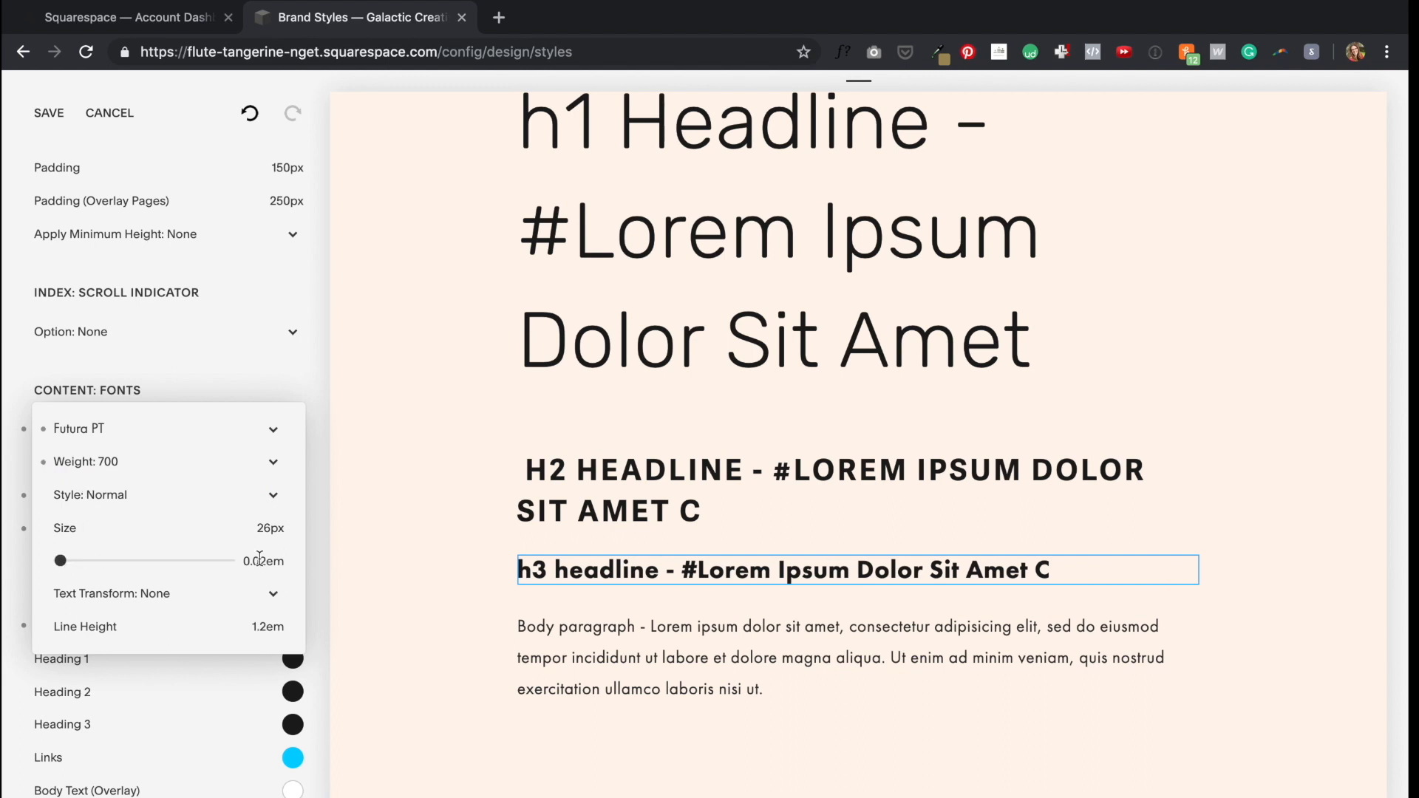
Step: Try .1em and .15em letter spacing for Heading 3, and set it to .12em
{"action": "left_click_drag", "start_coordinate": [263, 561], "coordinate": [233, 559]}
{"action": "type", "text": "1"}
{"action": "key", "text": "BackSpace"}
{"action": "type", "text": ".1"}
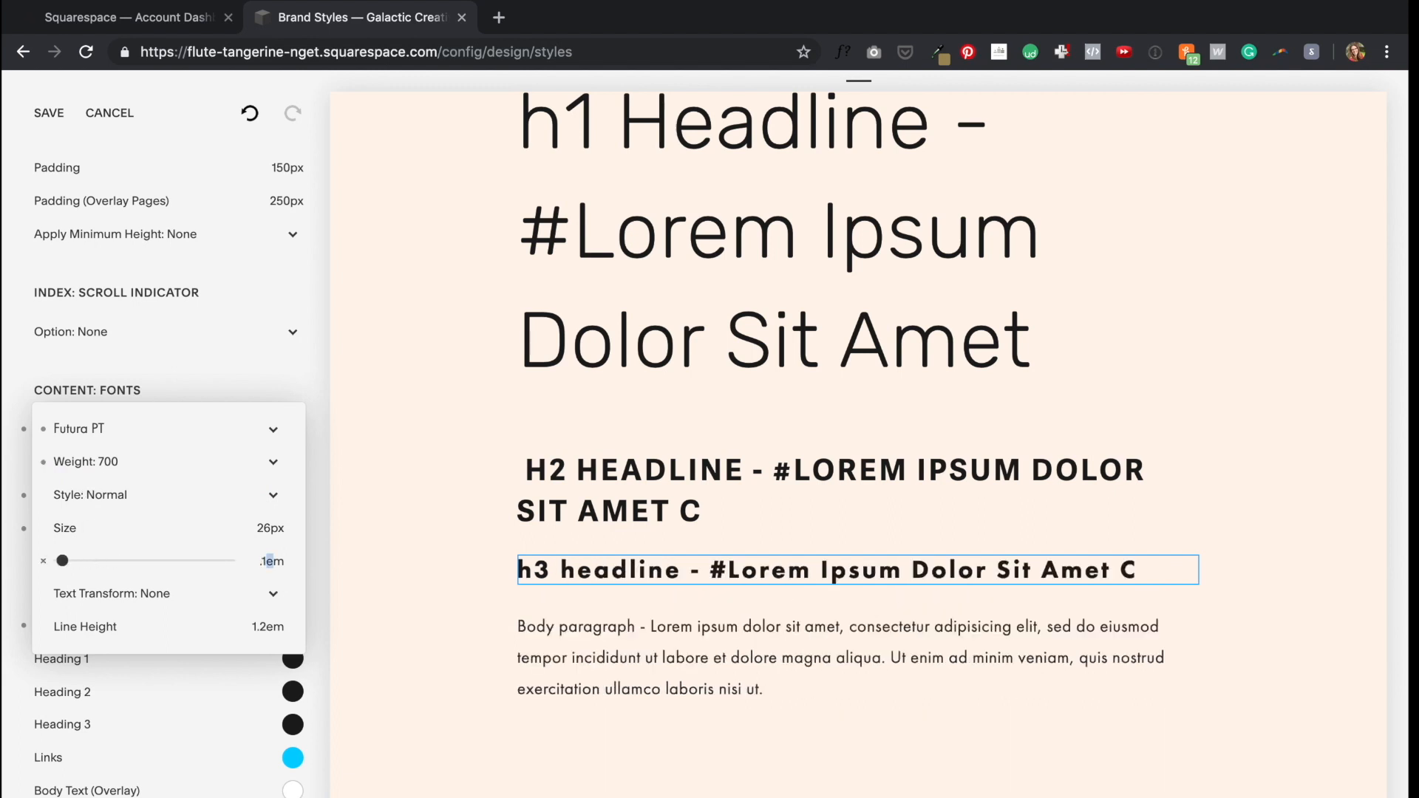
{"action": "type", "text": "2"}
{"action": "key", "text": "BackSpace"}
{"action": "type", "text": "15"}
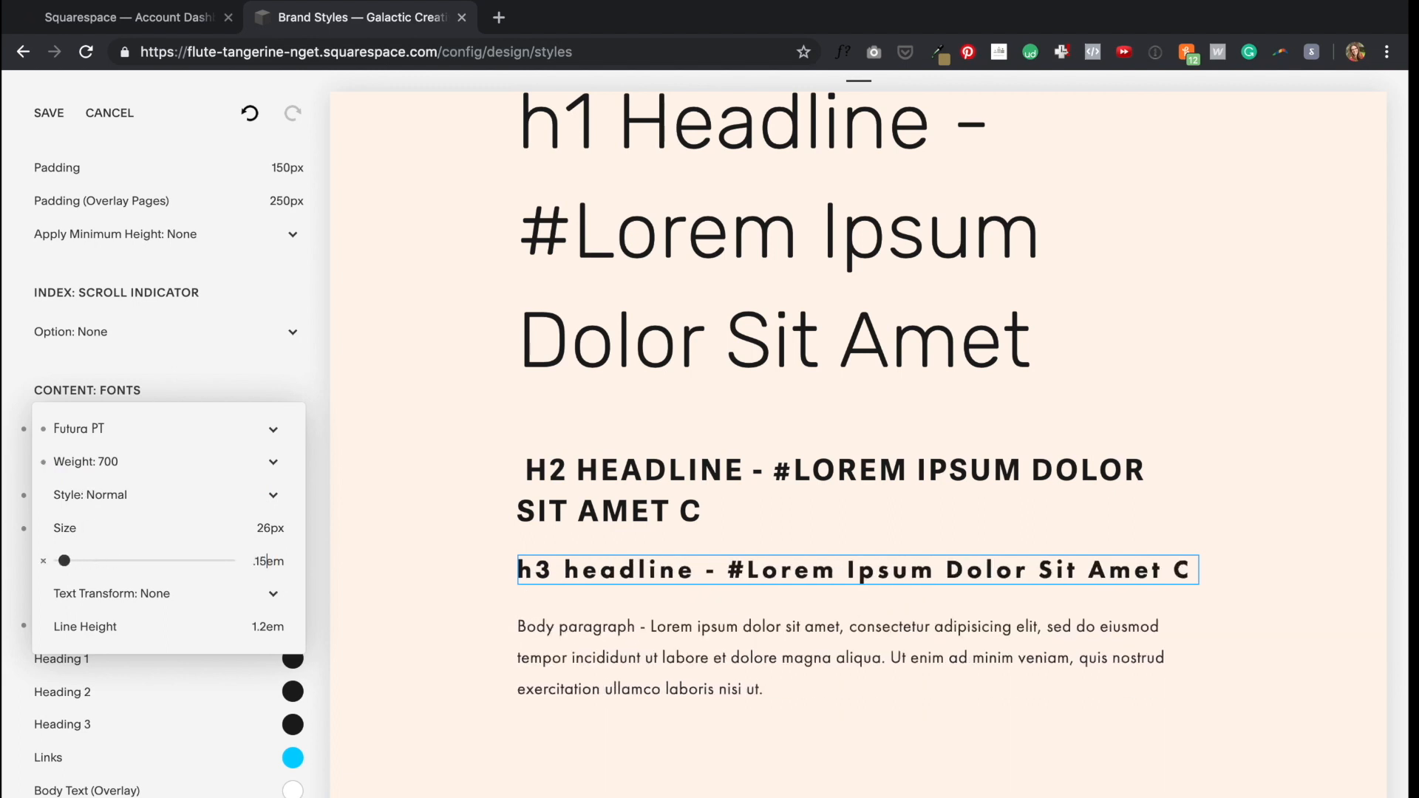
{"action": "type", "text": "2"}
Step: Set the Heading 3 font size to 28px and close its font settings
{"action": "left_click", "coordinate": [269, 528]}
{"action": "key", "text": "shift+Left"}
{"action": "type", "text": "8"}
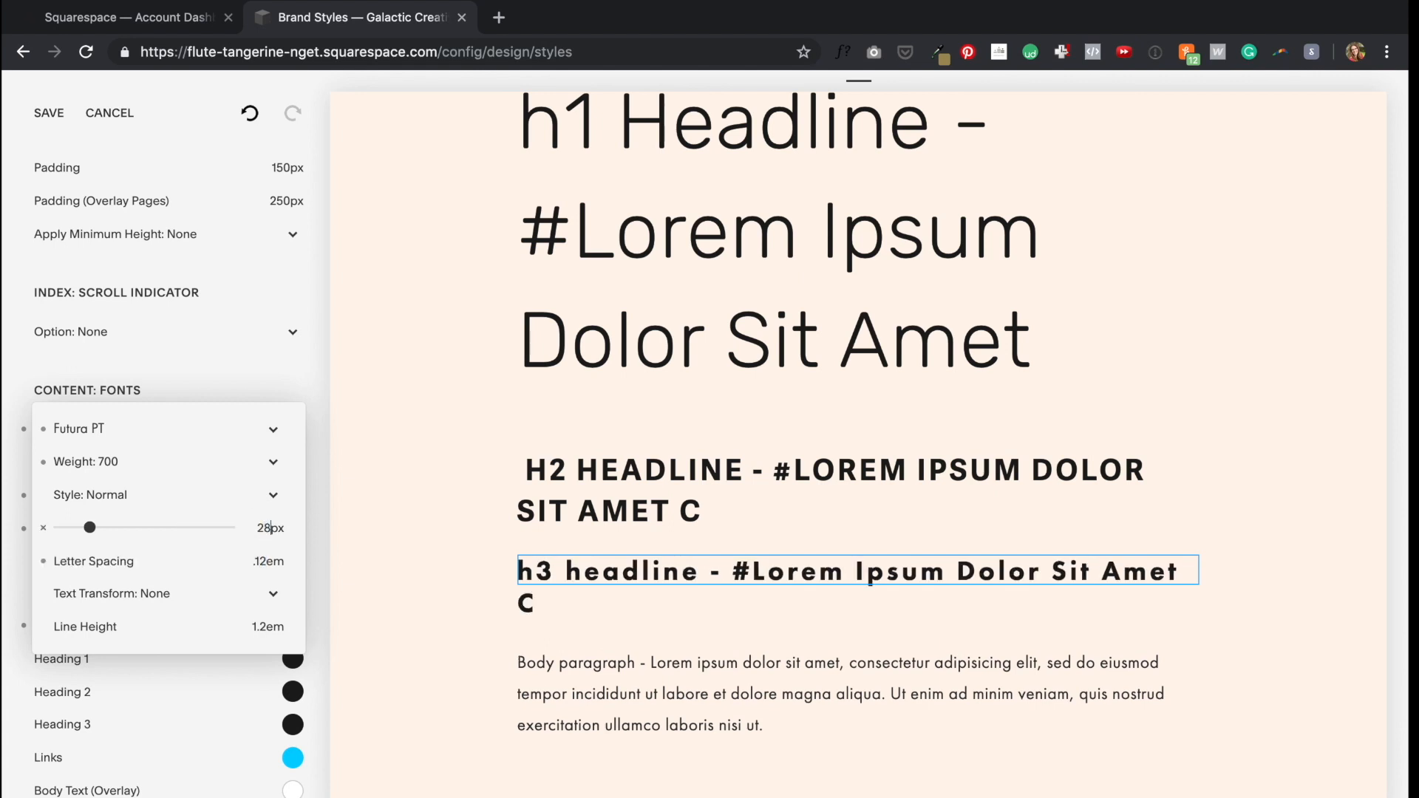
{"action": "left_click", "coordinate": [332, 405]}
Step: Bring the site footer and its style settings into view, and copy the dark green #184240 from the SummerDesign1 color assets in Adobe XD
{"action": "scroll", "coordinate": [646, 572], "scroll_direction": "down", "scroll_amount": 1}
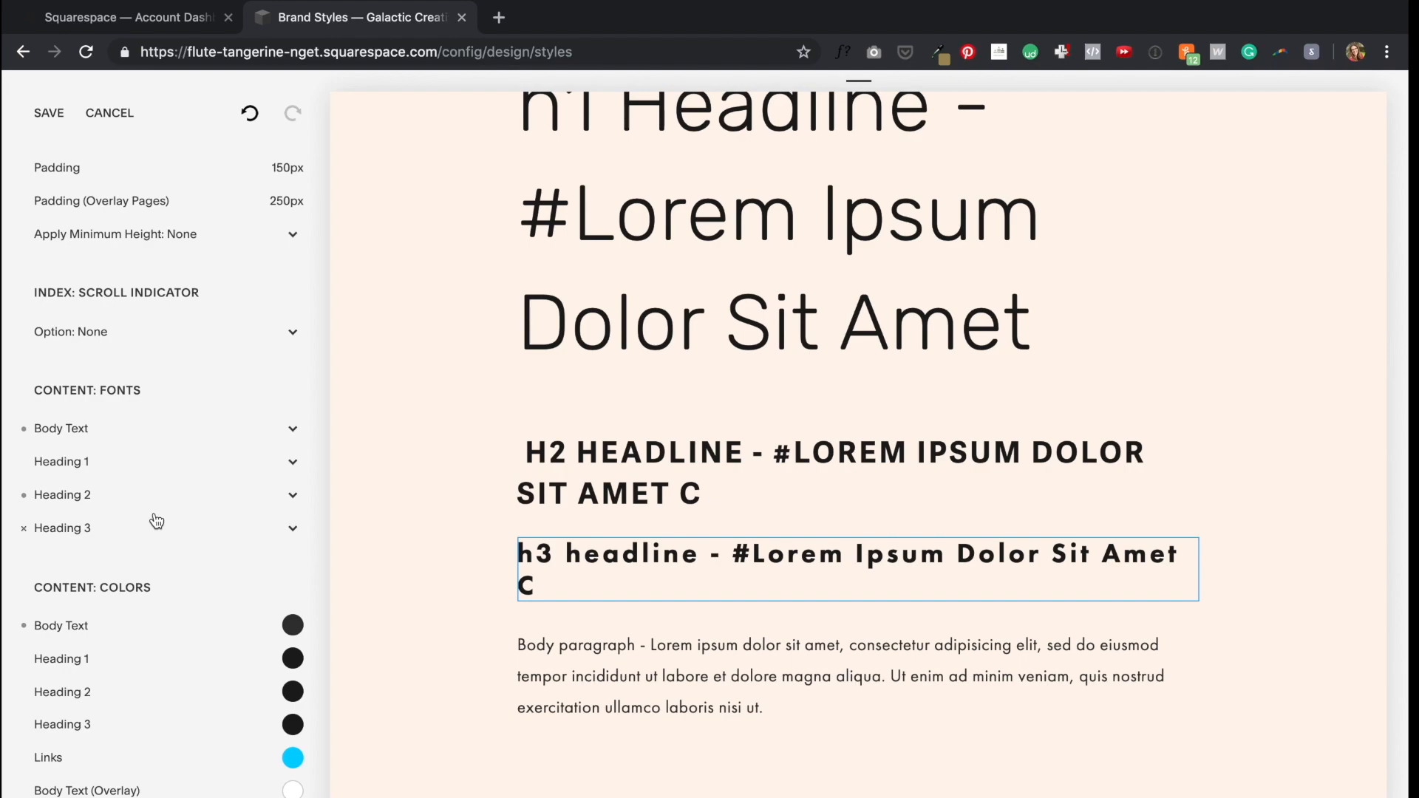
{"action": "scroll", "coordinate": [157, 521], "scroll_direction": "down", "scroll_amount": 5}
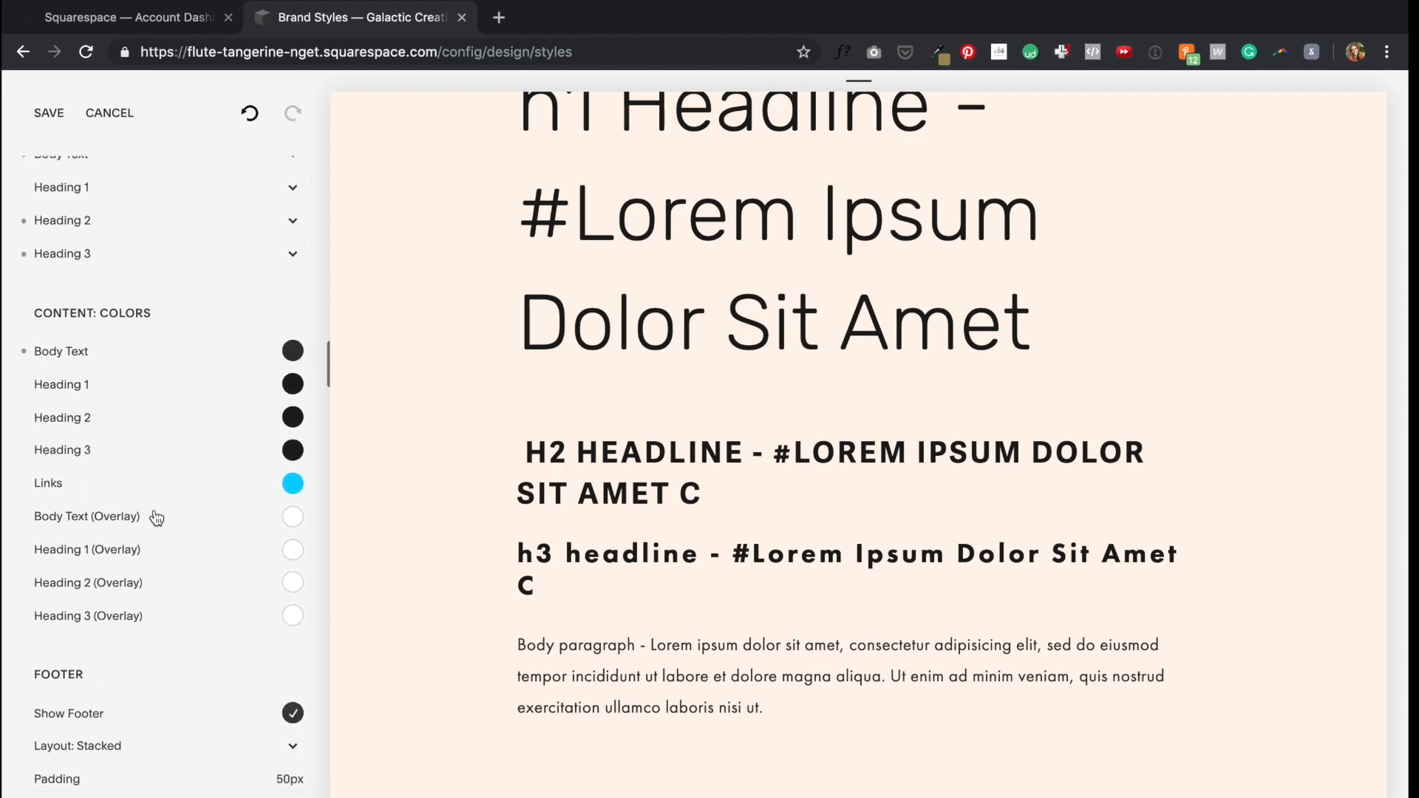
{"action": "scroll", "coordinate": [157, 517], "scroll_direction": "down", "scroll_amount": 3}
{"action": "scroll", "coordinate": [684, 554], "scroll_direction": "down", "scroll_amount": 15}
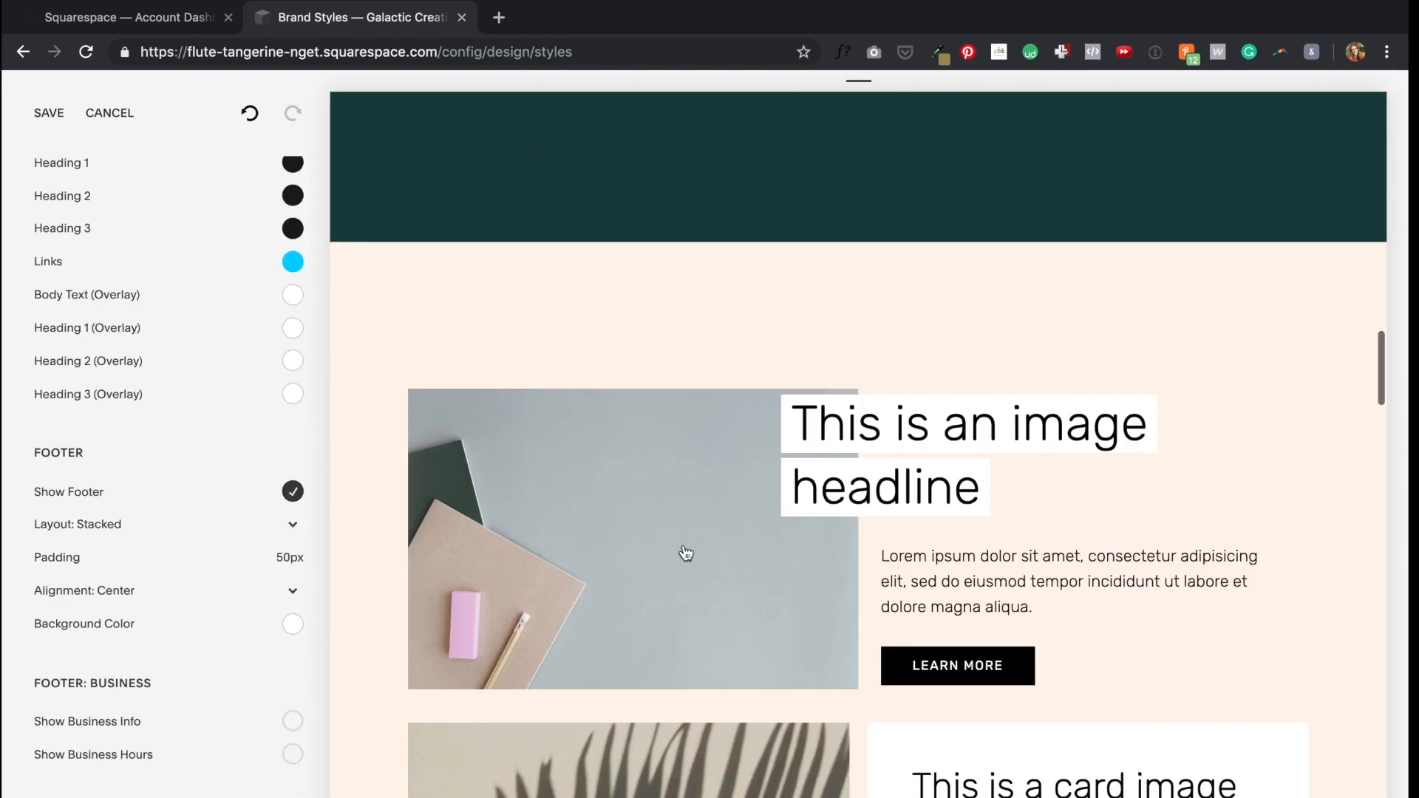
{"action": "scroll", "coordinate": [684, 555], "scroll_direction": "down", "scroll_amount": 2}
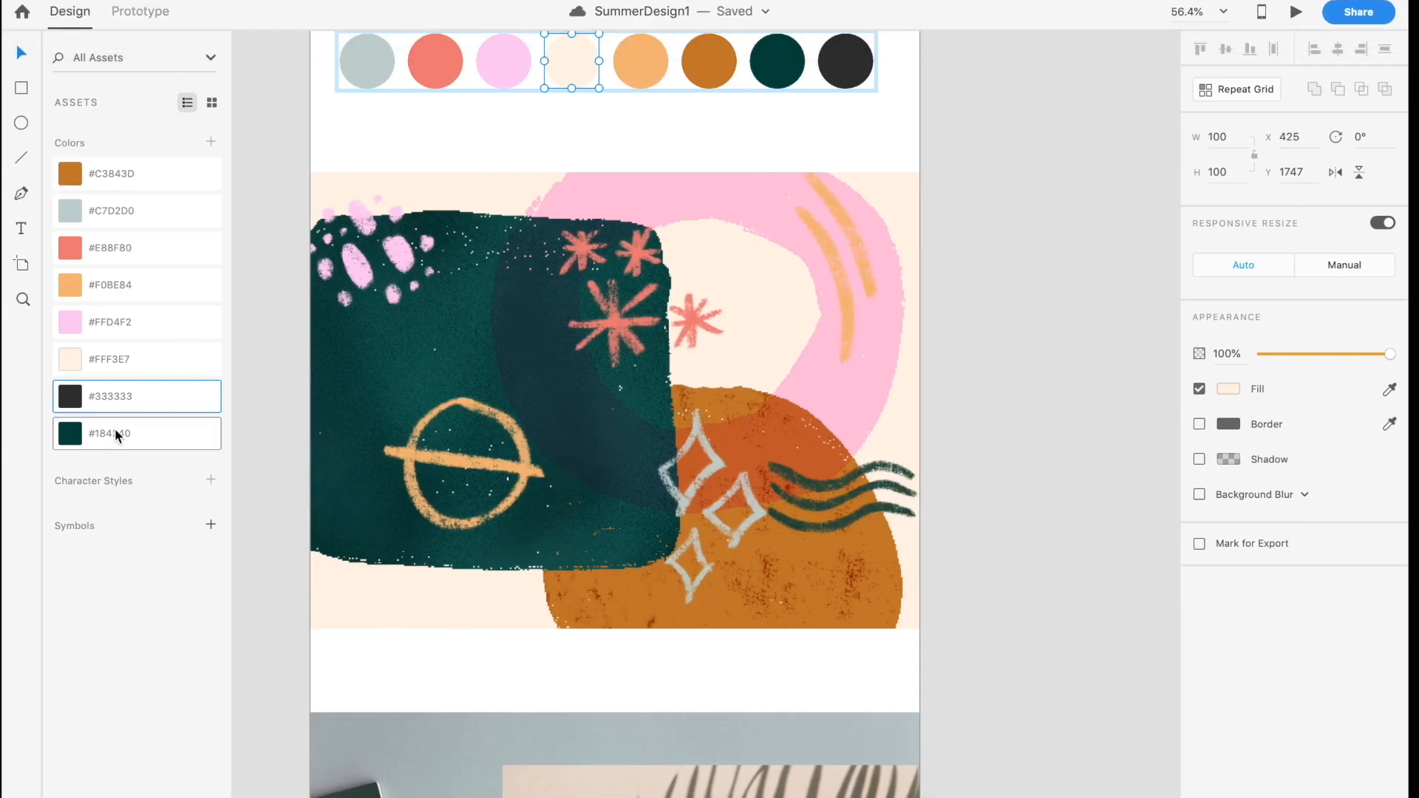
{"action": "right_click", "coordinate": [114, 428]}
{"action": "left_click", "coordinate": [163, 560]}
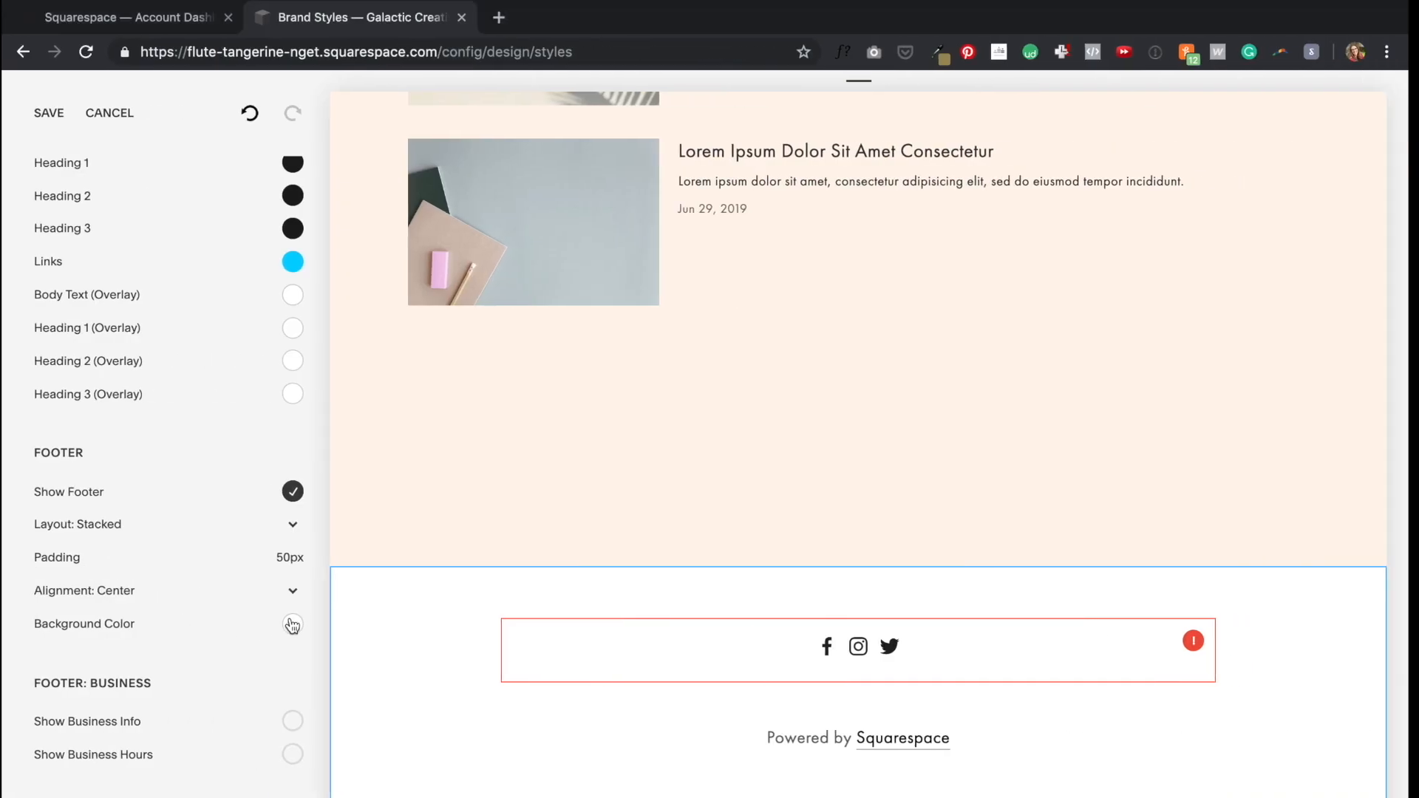
Step: Set the footer background color to #184240
{"action": "left_click", "coordinate": [291, 624]}
{"action": "triple_click", "coordinate": [231, 672]}
{"action": "type", "text": "#184240"}
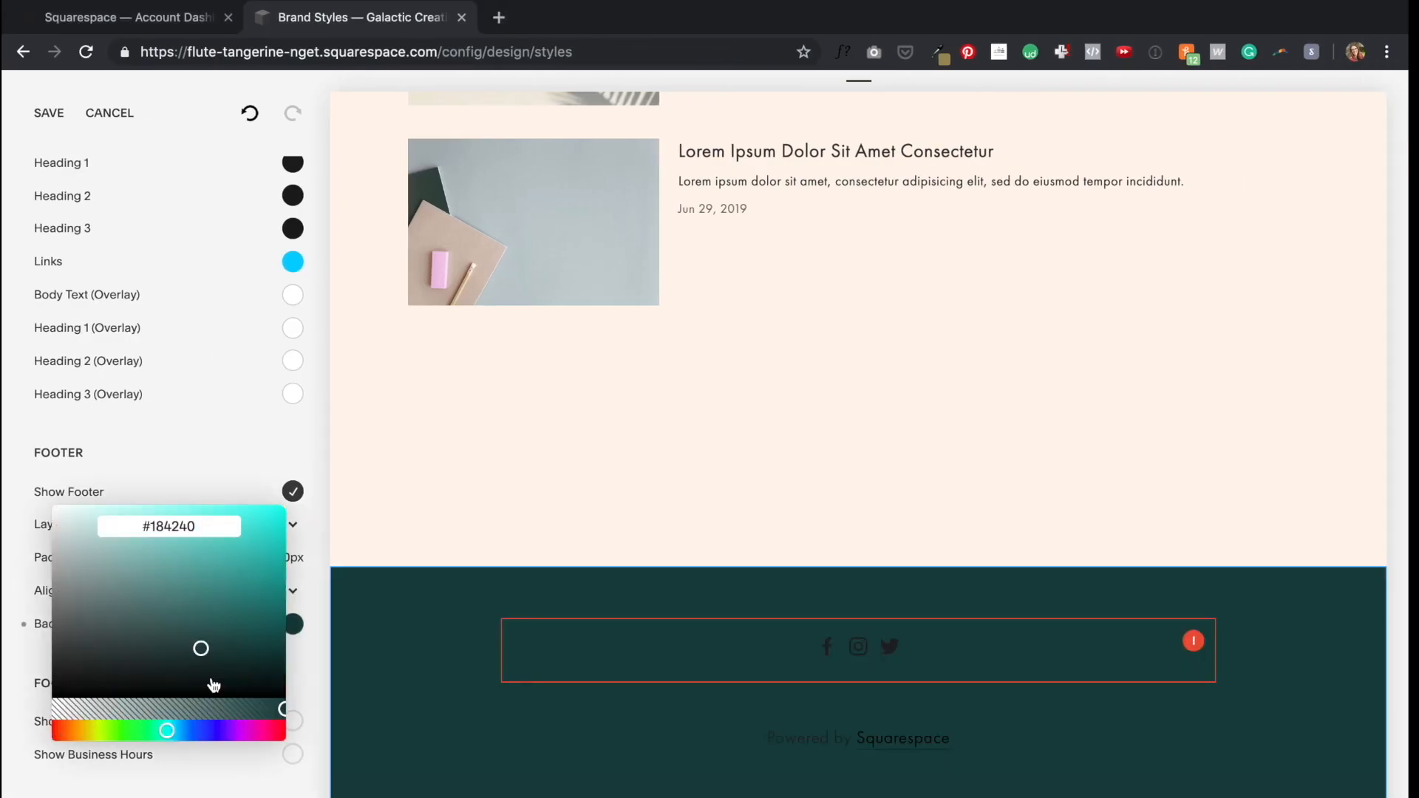
{"action": "left_click", "coordinate": [232, 463]}
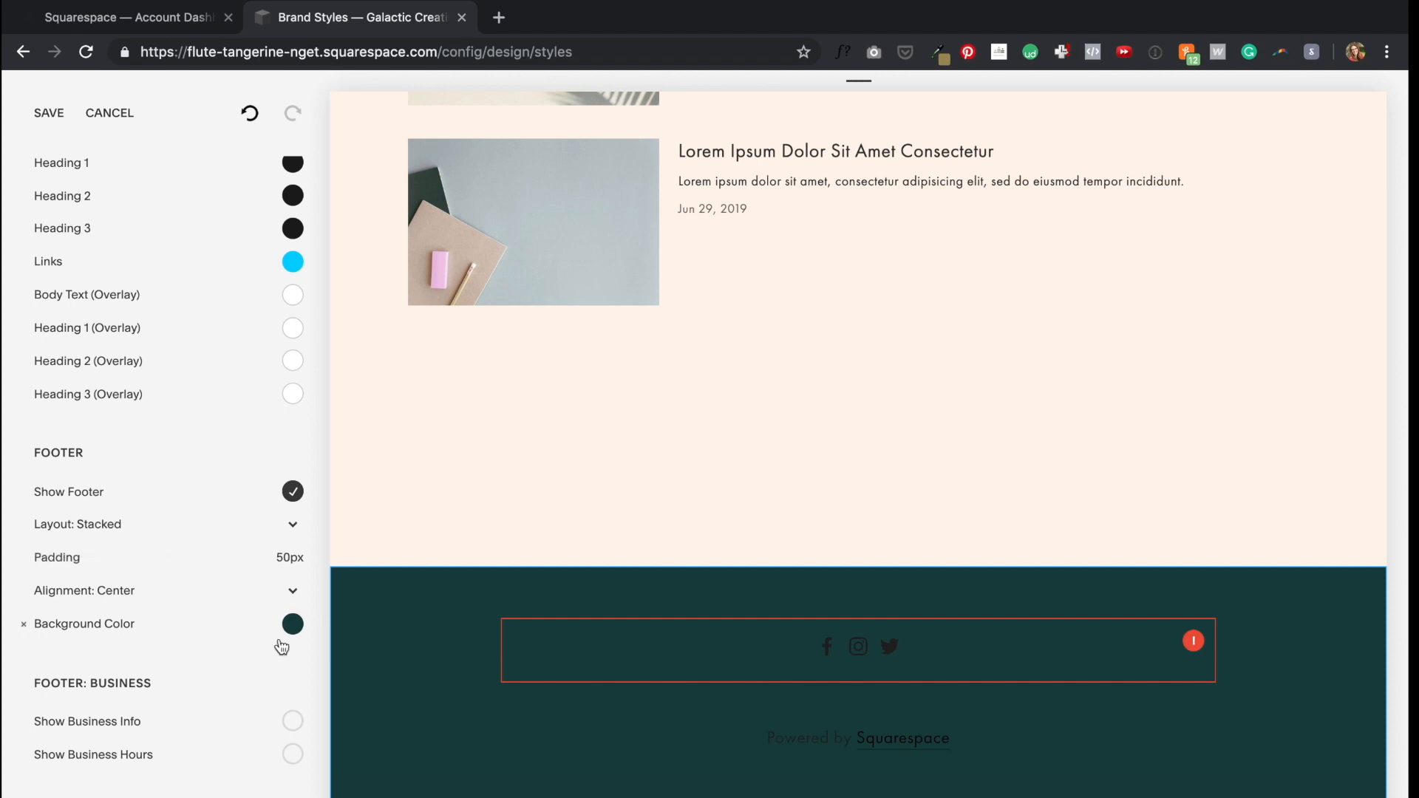
Step: Set the footer content's body text color to #fff
{"action": "mouse_move", "coordinate": [231, 560]}
{"action": "scroll", "coordinate": [181, 740], "scroll_direction": "down", "scroll_amount": 5}
{"action": "left_click", "coordinate": [290, 617]}
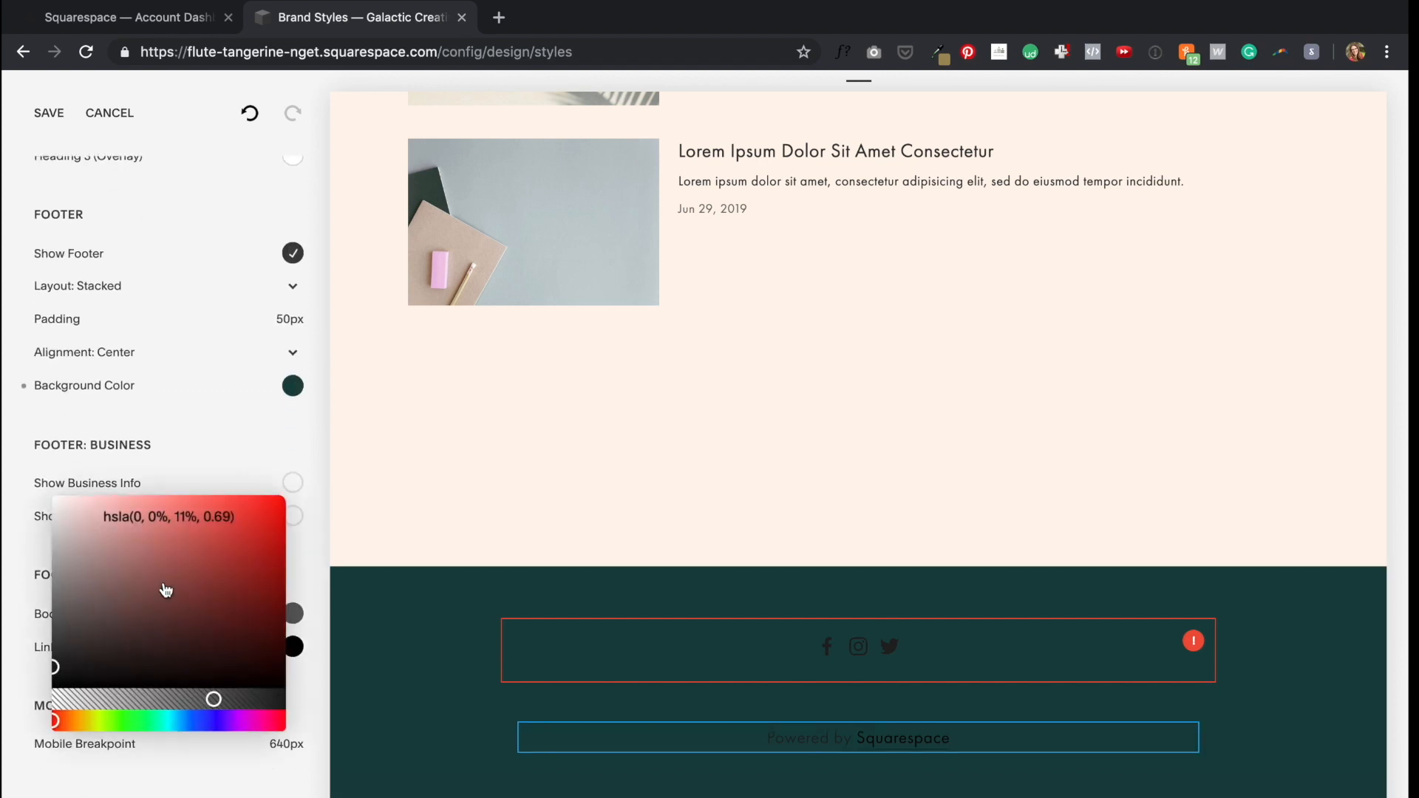
{"action": "left_click", "coordinate": [167, 509]}
{"action": "type", "text": "fff"}
{"action": "key", "text": "Return"}
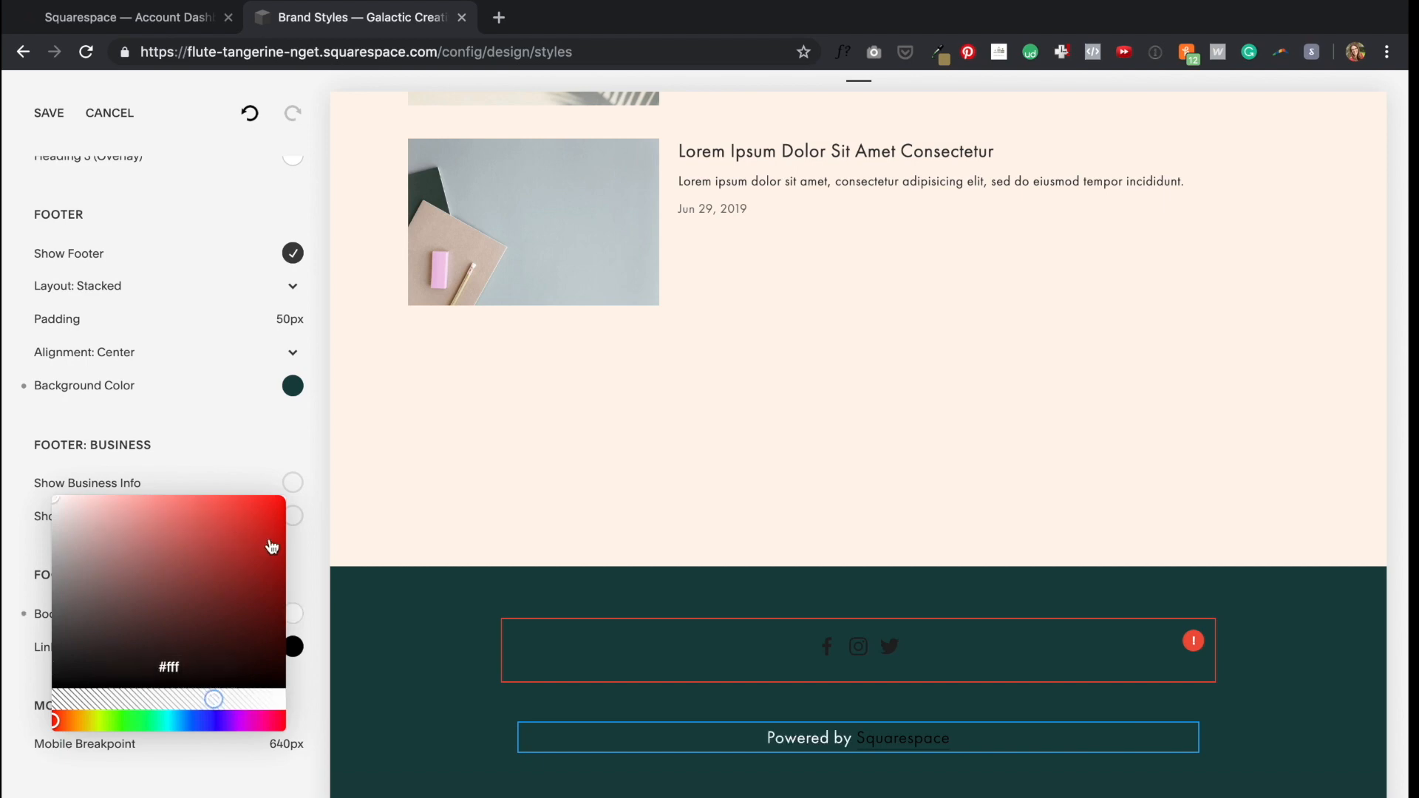
{"action": "left_click", "coordinate": [308, 591]}
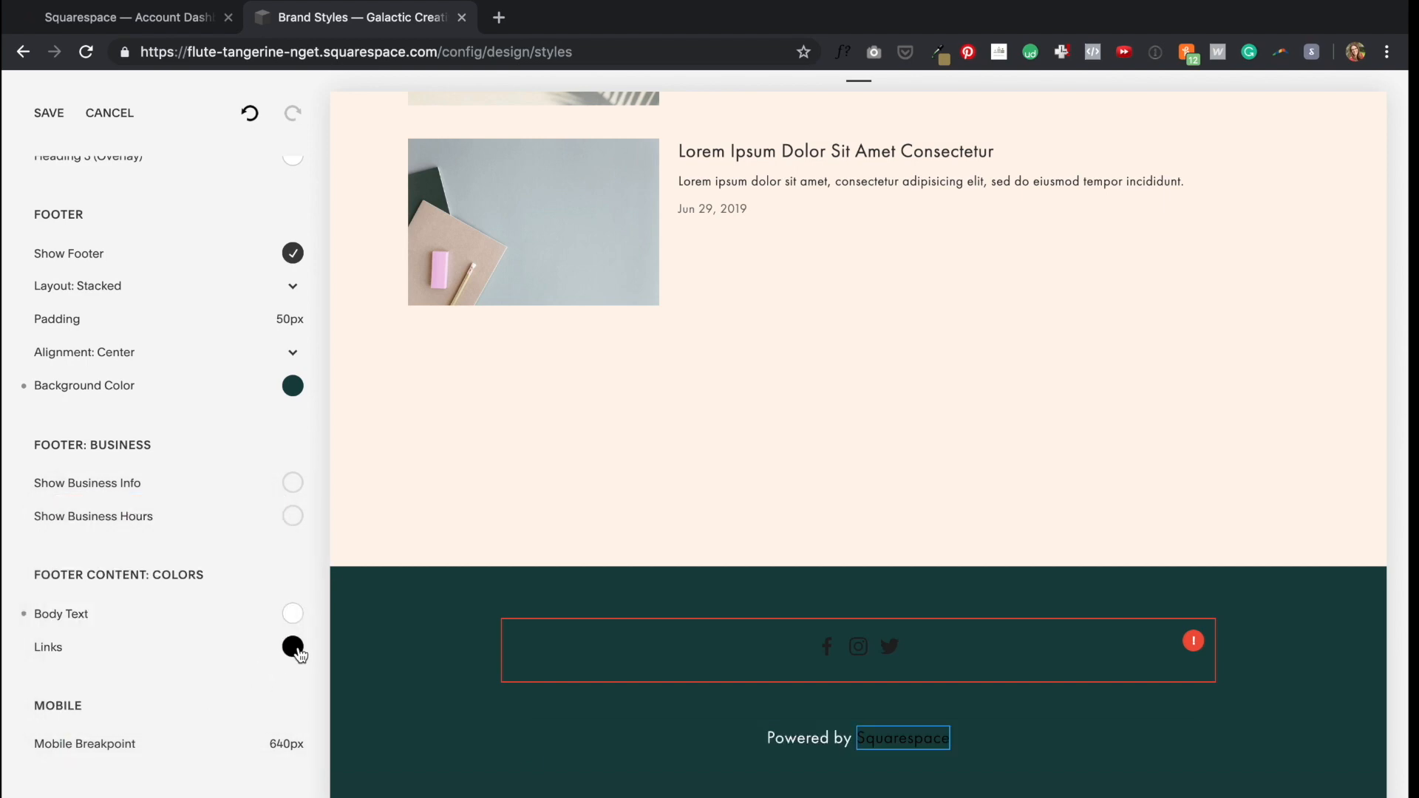
Step: Switch to Adobe XD and copy the pink #FFD4F2 from the color assets
{"action": "key", "text": "ctrl+Left"}
{"action": "right_click", "coordinate": [124, 331]}
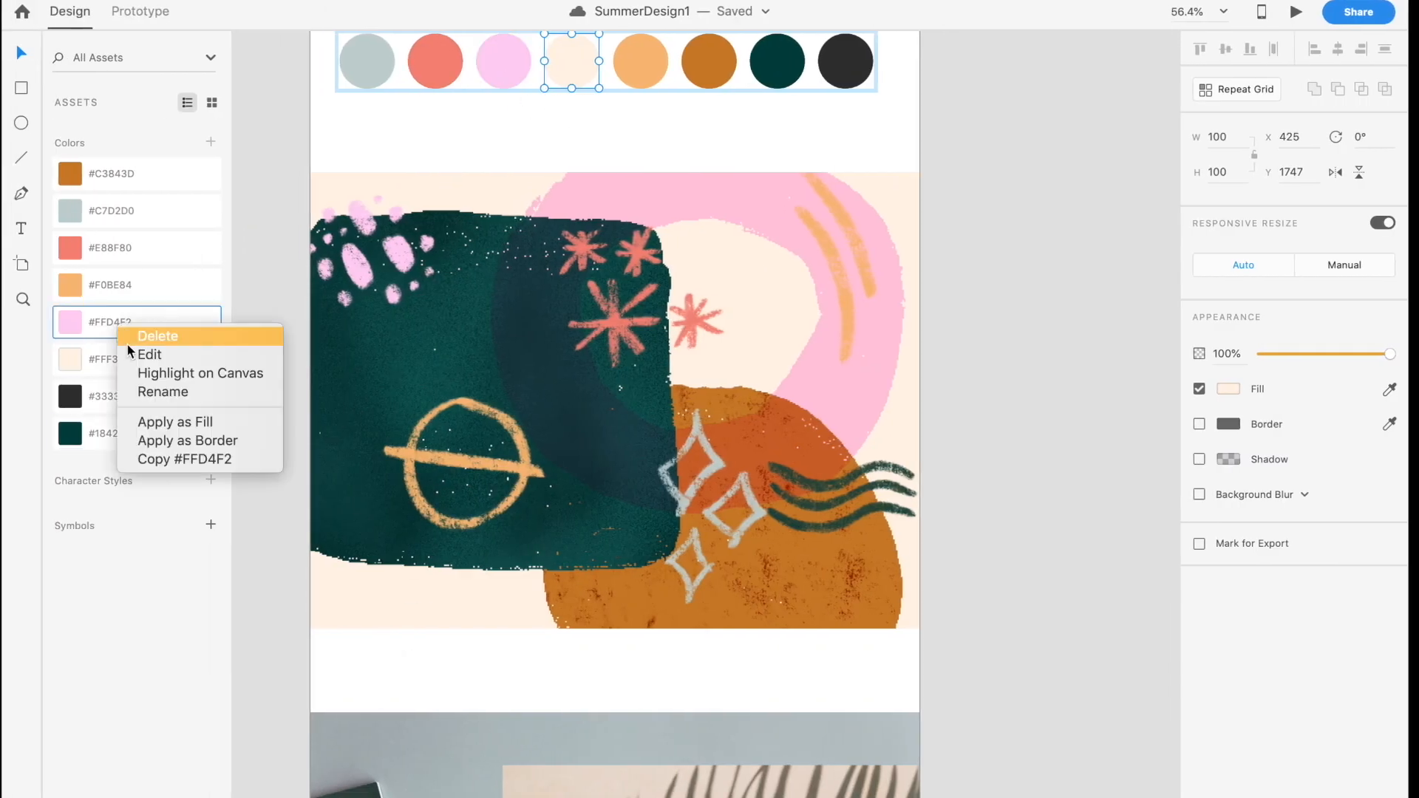
{"action": "left_click", "coordinate": [175, 466]}
Step: Set the footer content's link color to #FFD4F2, copying the pink again from the Adobe XD color assets
{"action": "key", "text": "ctrl+Right"}
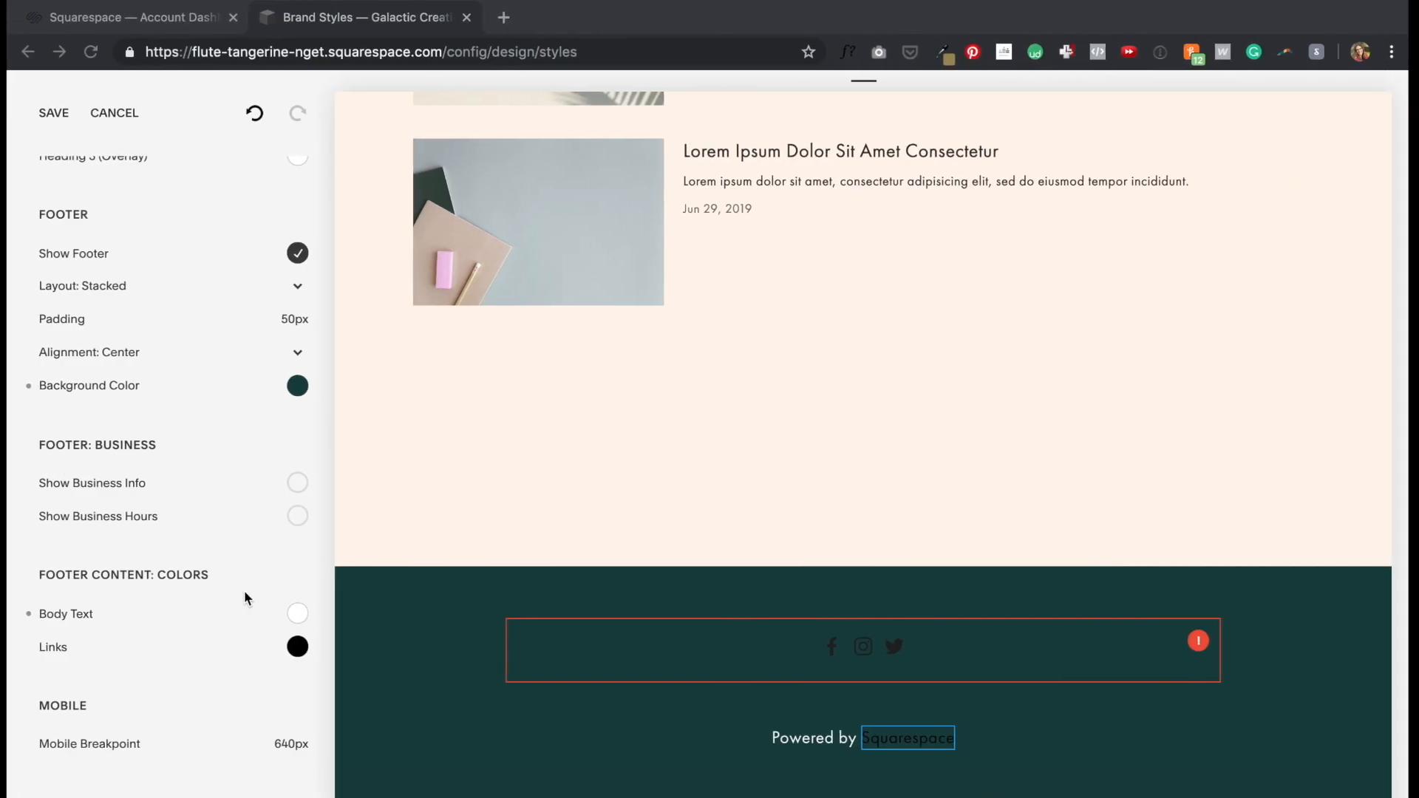
{"action": "left_click", "coordinate": [293, 647]}
{"action": "left_click", "coordinate": [189, 547]}
{"action": "type", "text": "#"}
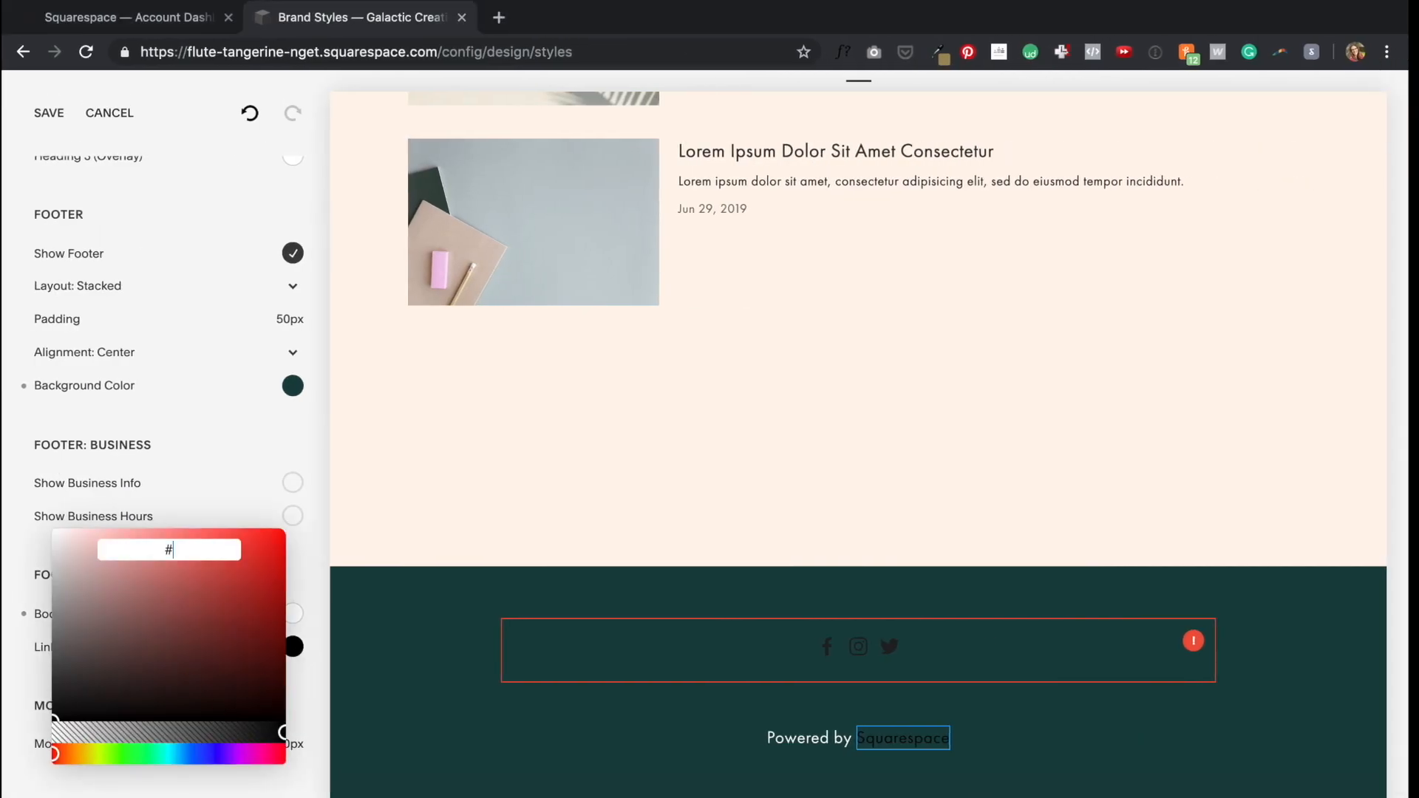
{"action": "key", "text": "ctrl+Left"}
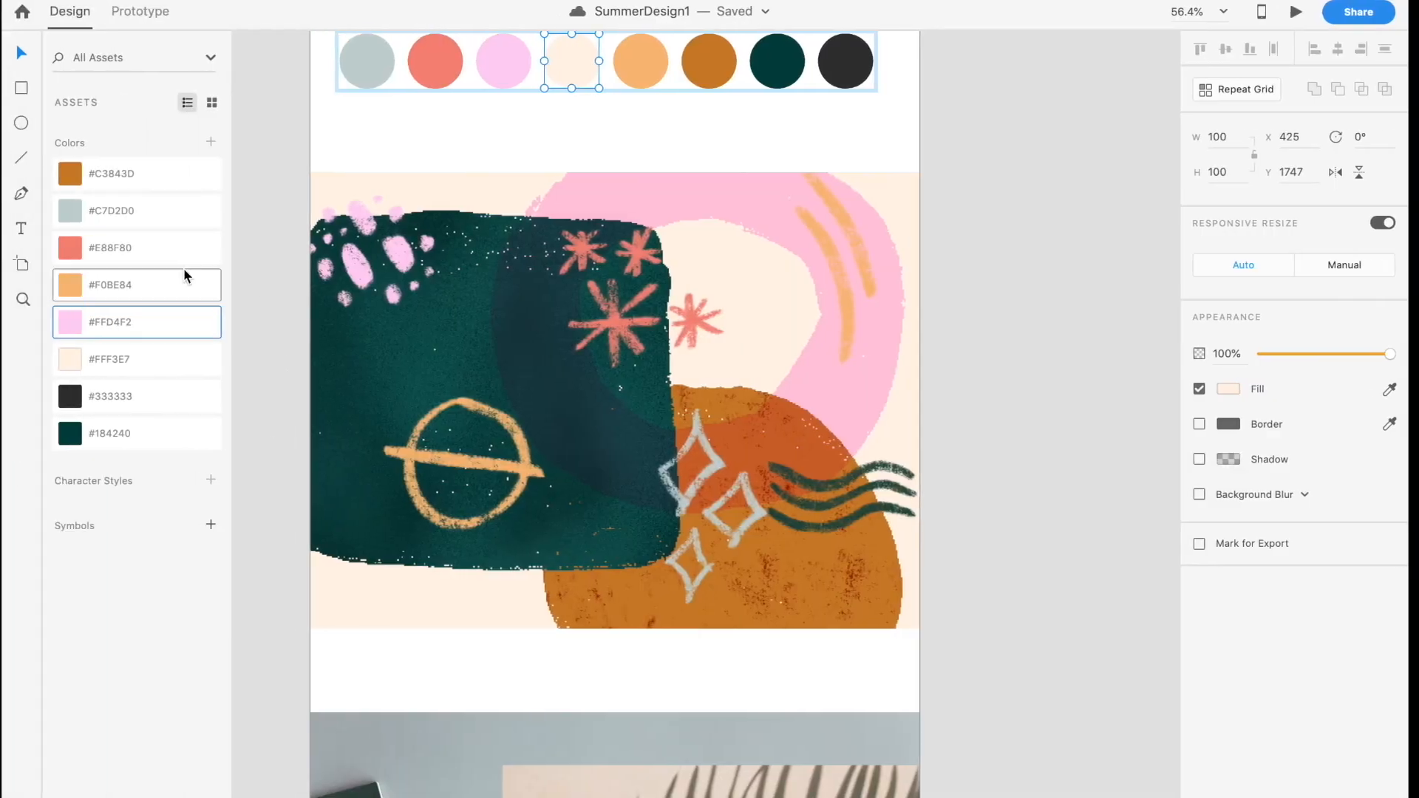
{"action": "right_click", "coordinate": [126, 321]}
{"action": "left_click", "coordinate": [181, 454]}
{"action": "key", "text": "ctrl+Right"}
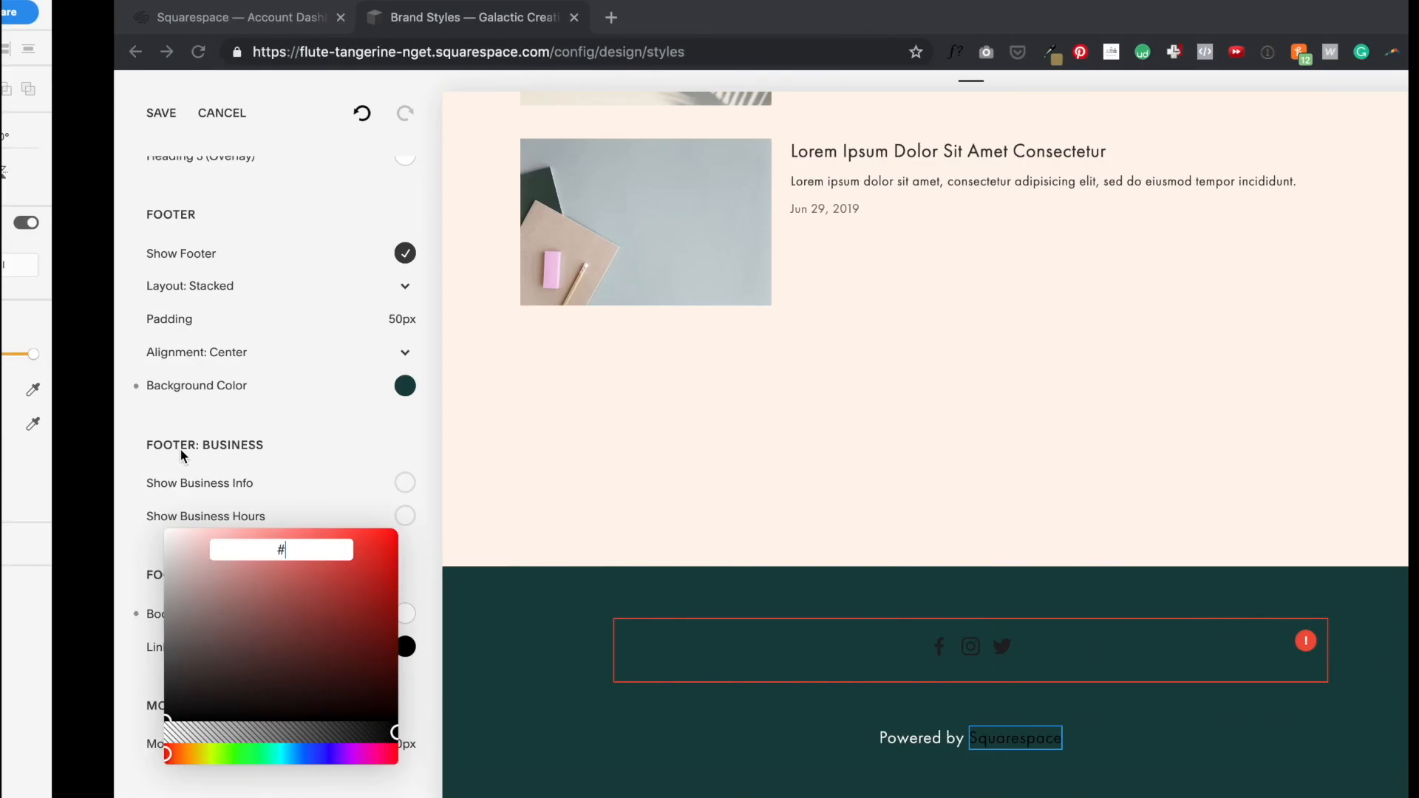
{"action": "key", "text": "ctrl+v"}
{"action": "left_click", "coordinate": [317, 555]}
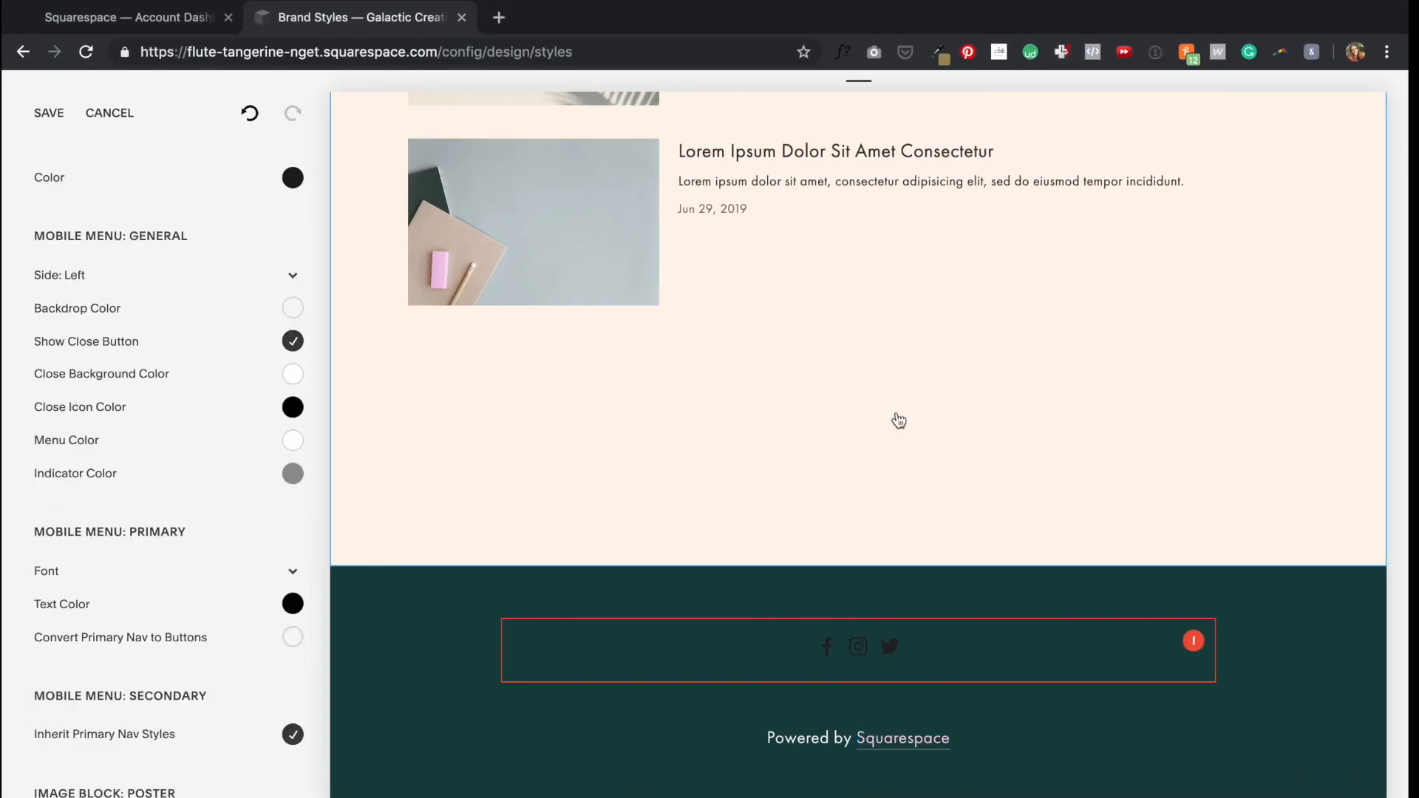
Step: Save the site style changes
{"action": "scroll", "coordinate": [899, 421], "scroll_direction": "up", "scroll_amount": 15}
{"action": "scroll", "coordinate": [899, 421], "scroll_direction": "up", "scroll_amount": 15}
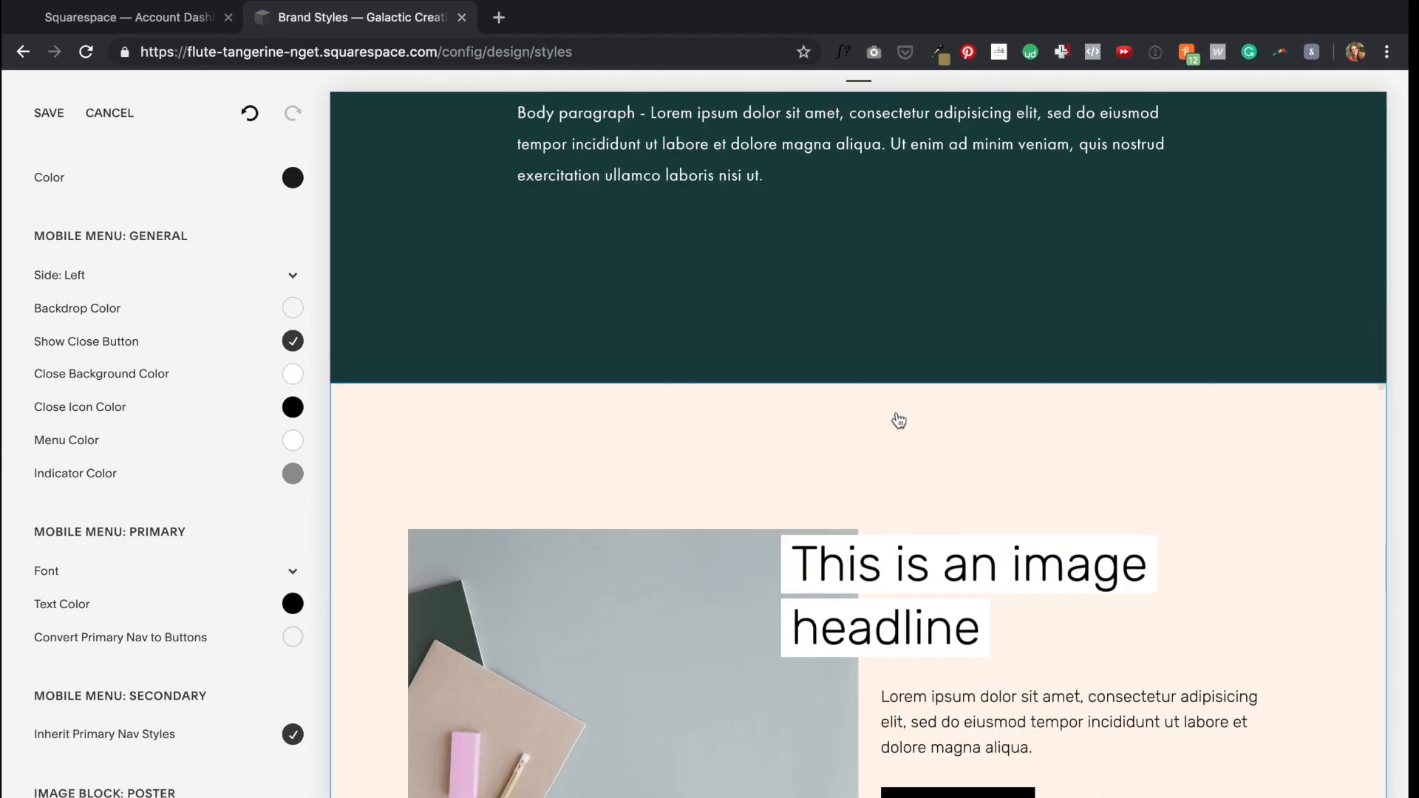
{"action": "left_click", "coordinate": [49, 113]}
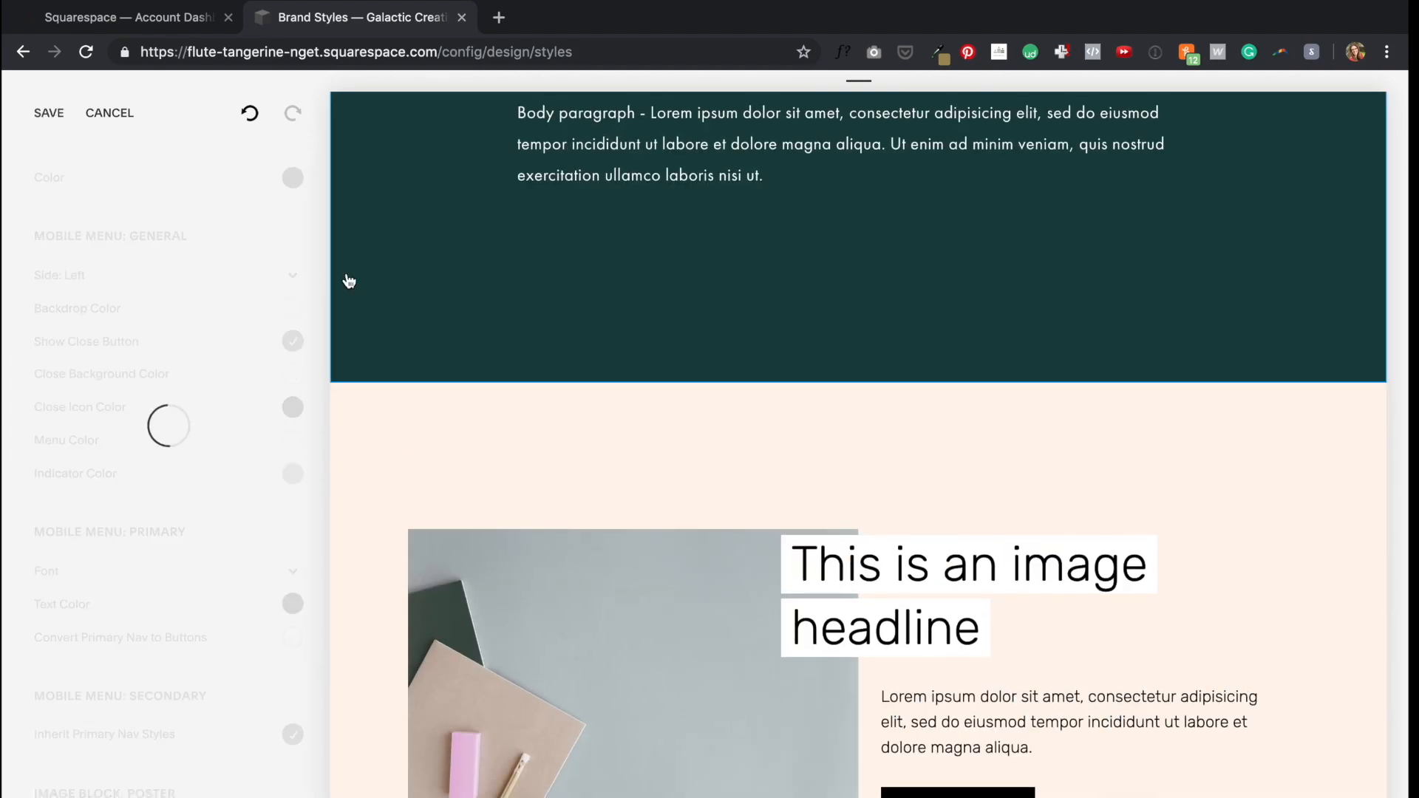
{"action": "left_click", "coordinate": [49, 112]}
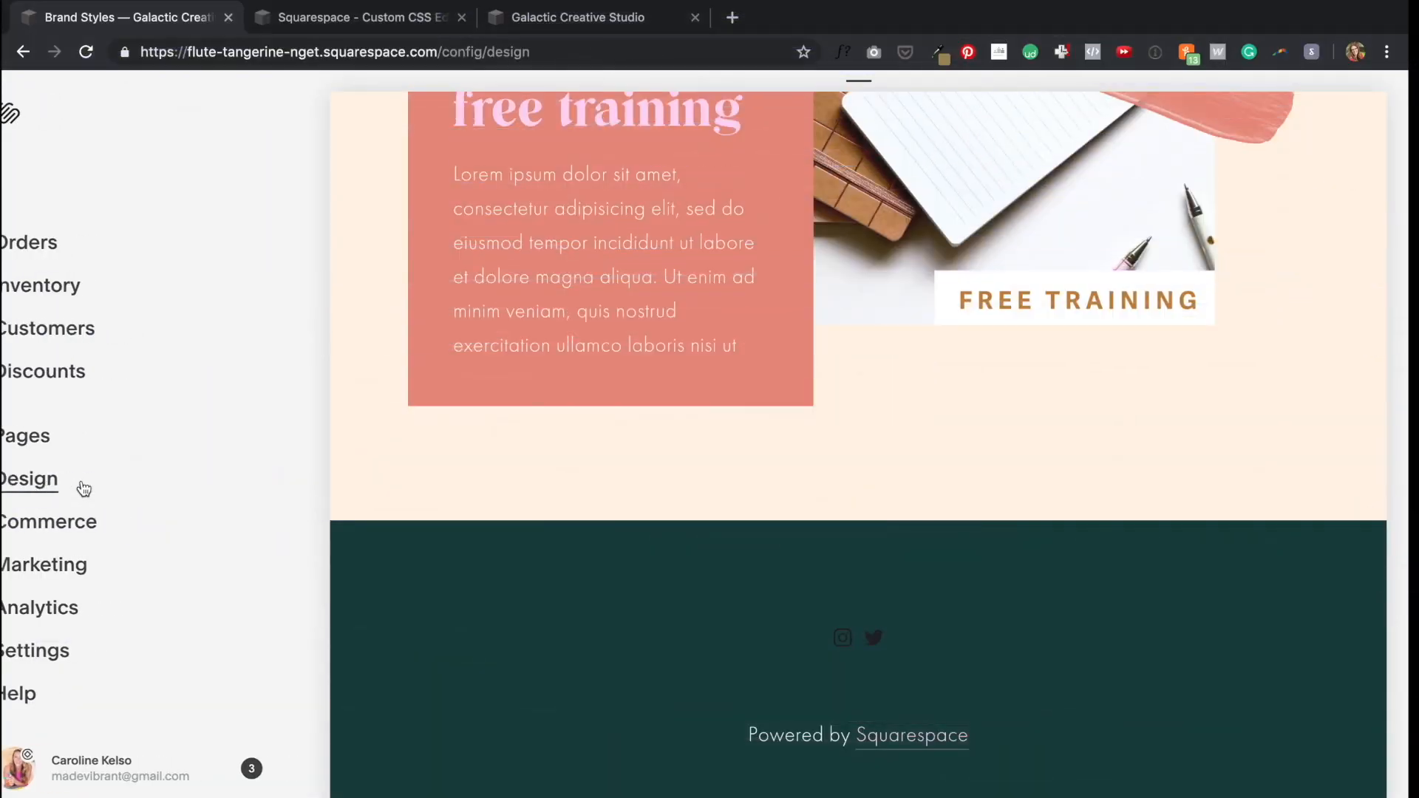
Step: Open the site's Custom CSS settings from the Design section and bring up the code editor
{"action": "left_click", "coordinate": [79, 480]}
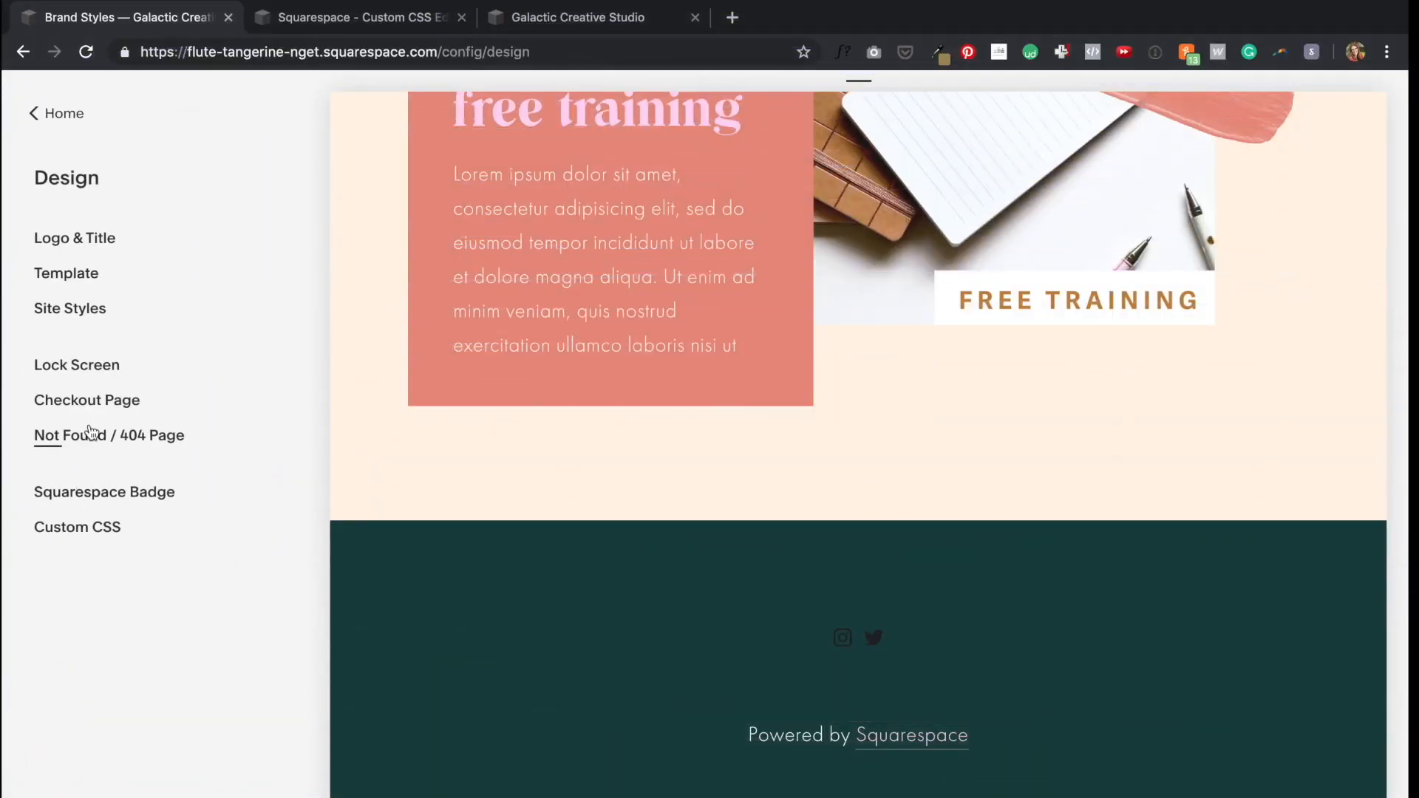
{"action": "left_click", "coordinate": [85, 536]}
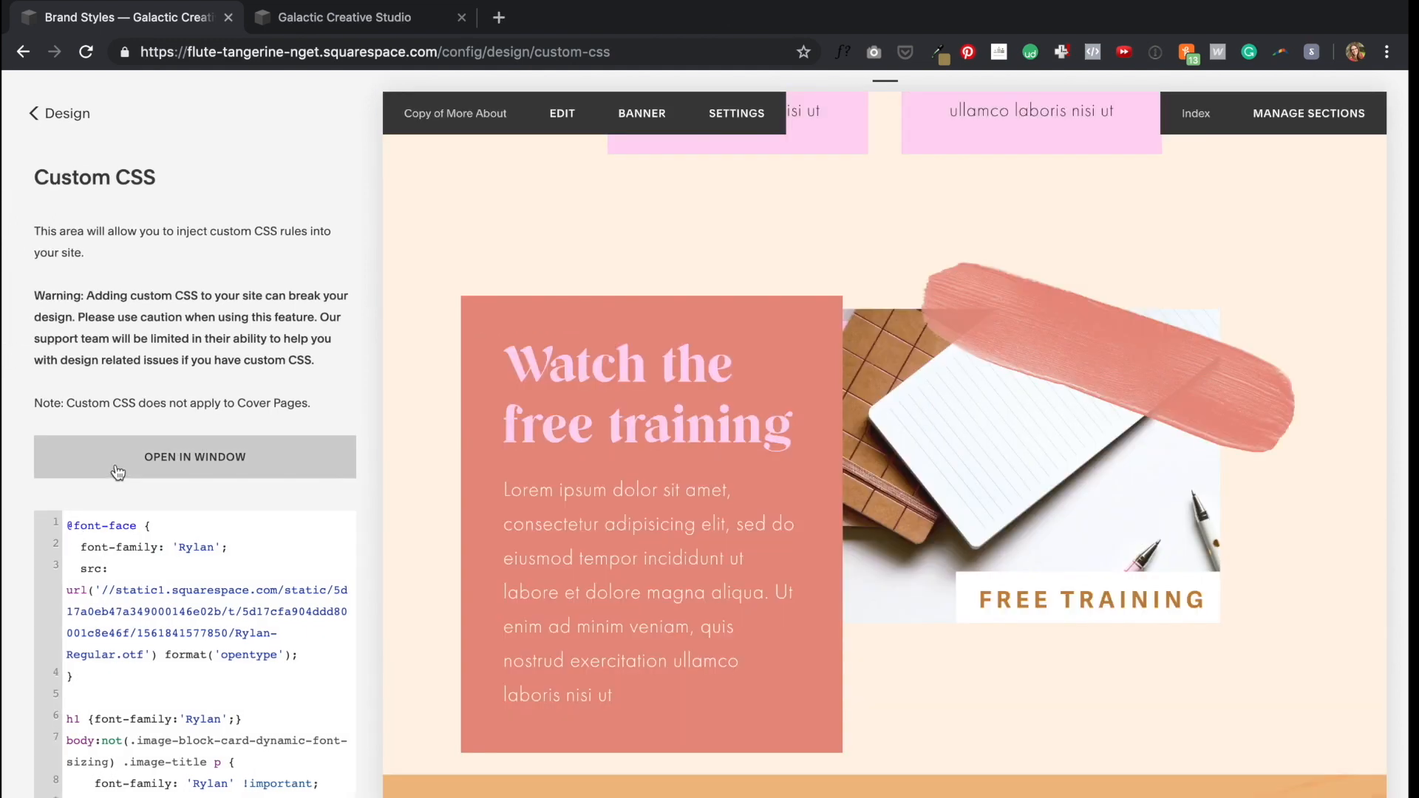
{"action": "left_click", "coordinate": [117, 538]}
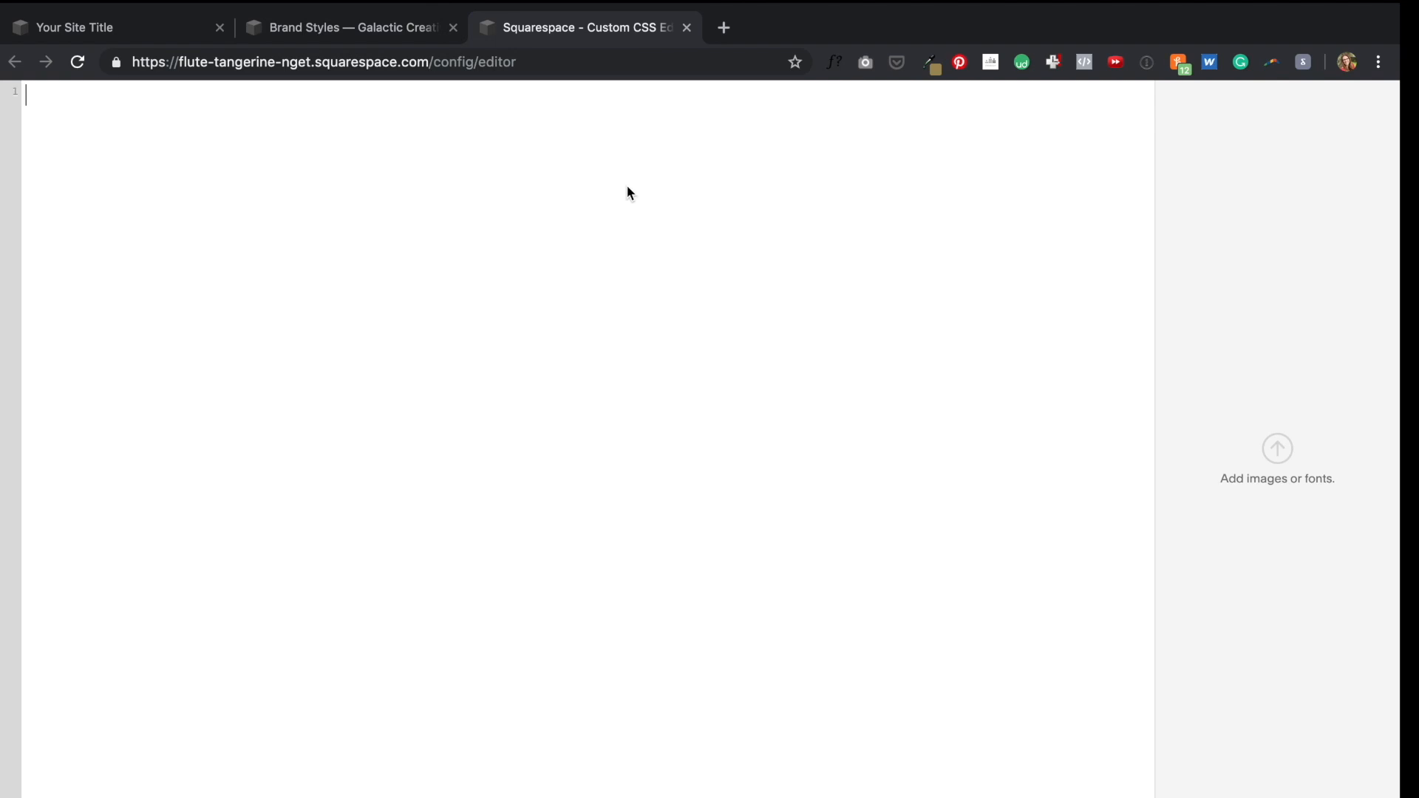
{"action": "key", "text": "super+v"}
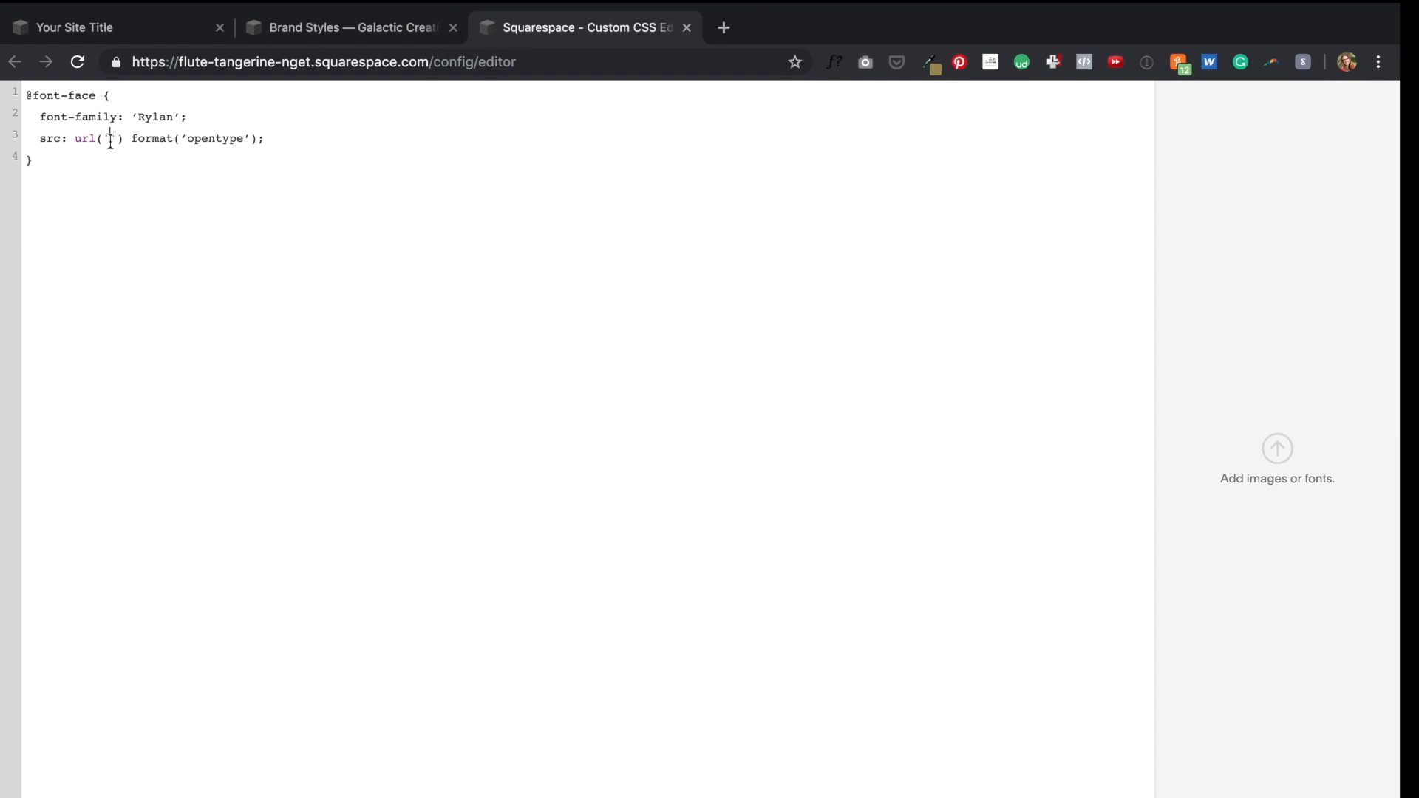
{"action": "left_click", "coordinate": [1276, 446]}
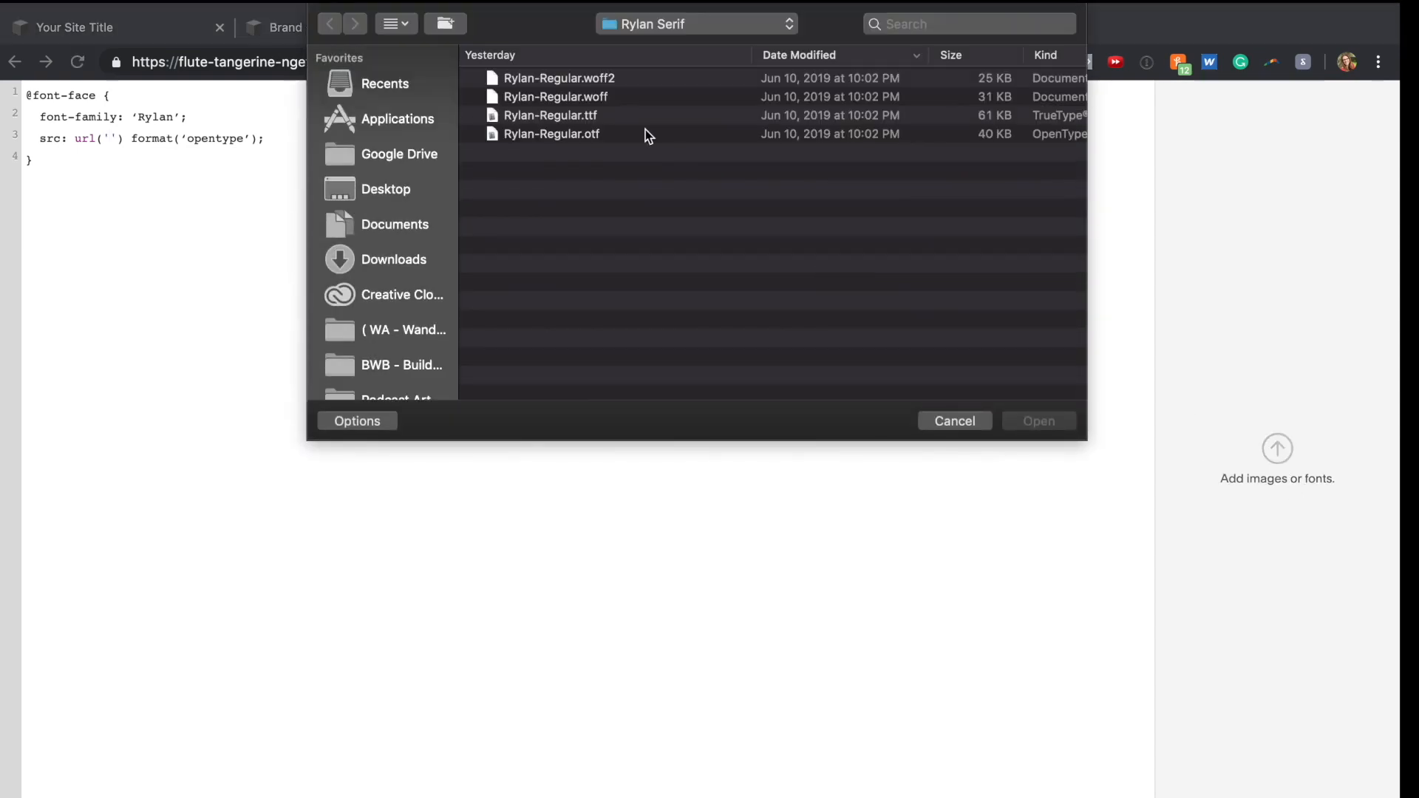
{"action": "double_click", "coordinate": [611, 133]}
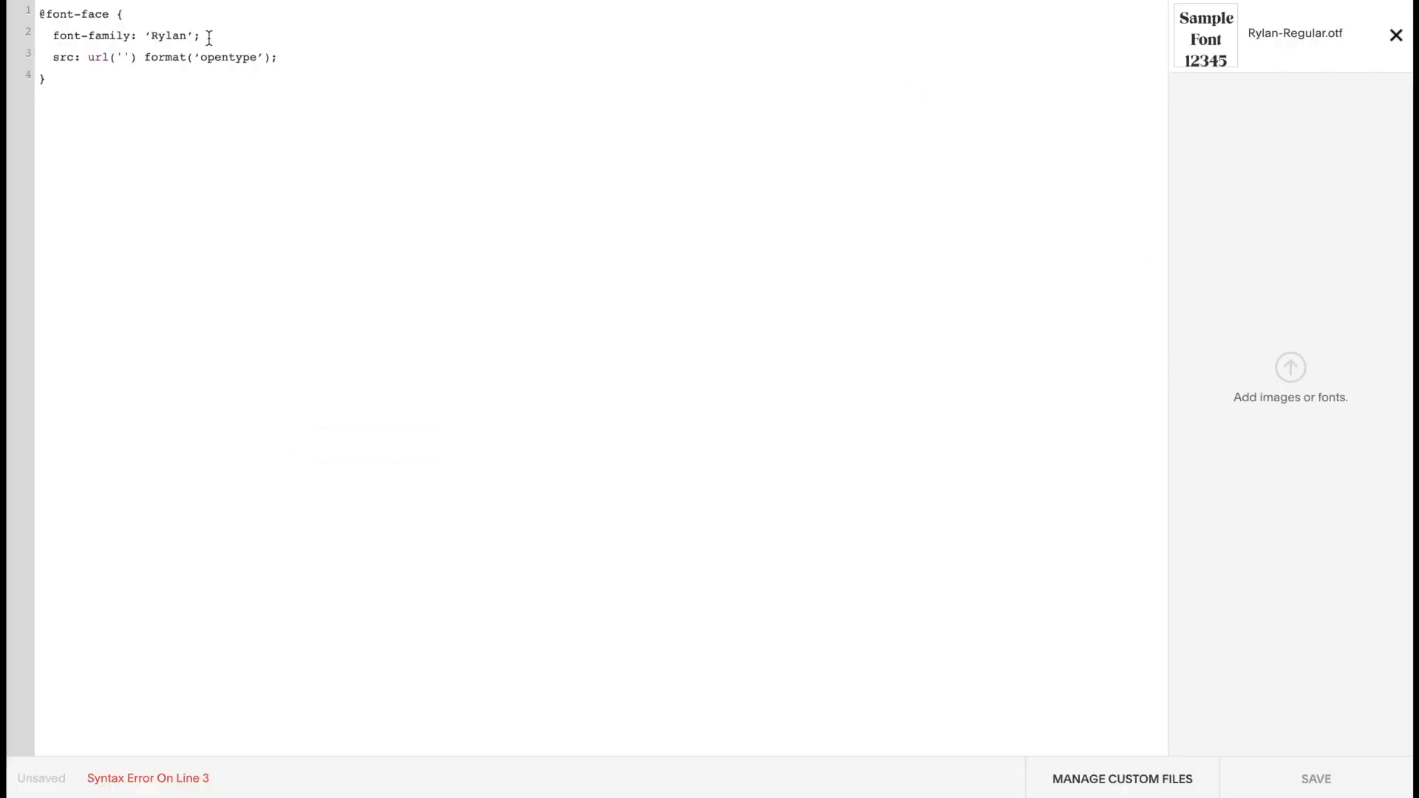
Step: Insert the Rylan-Regular.otf file address into the rule's src url and remove its https: prefix
{"action": "left_click", "coordinate": [1287, 46]}
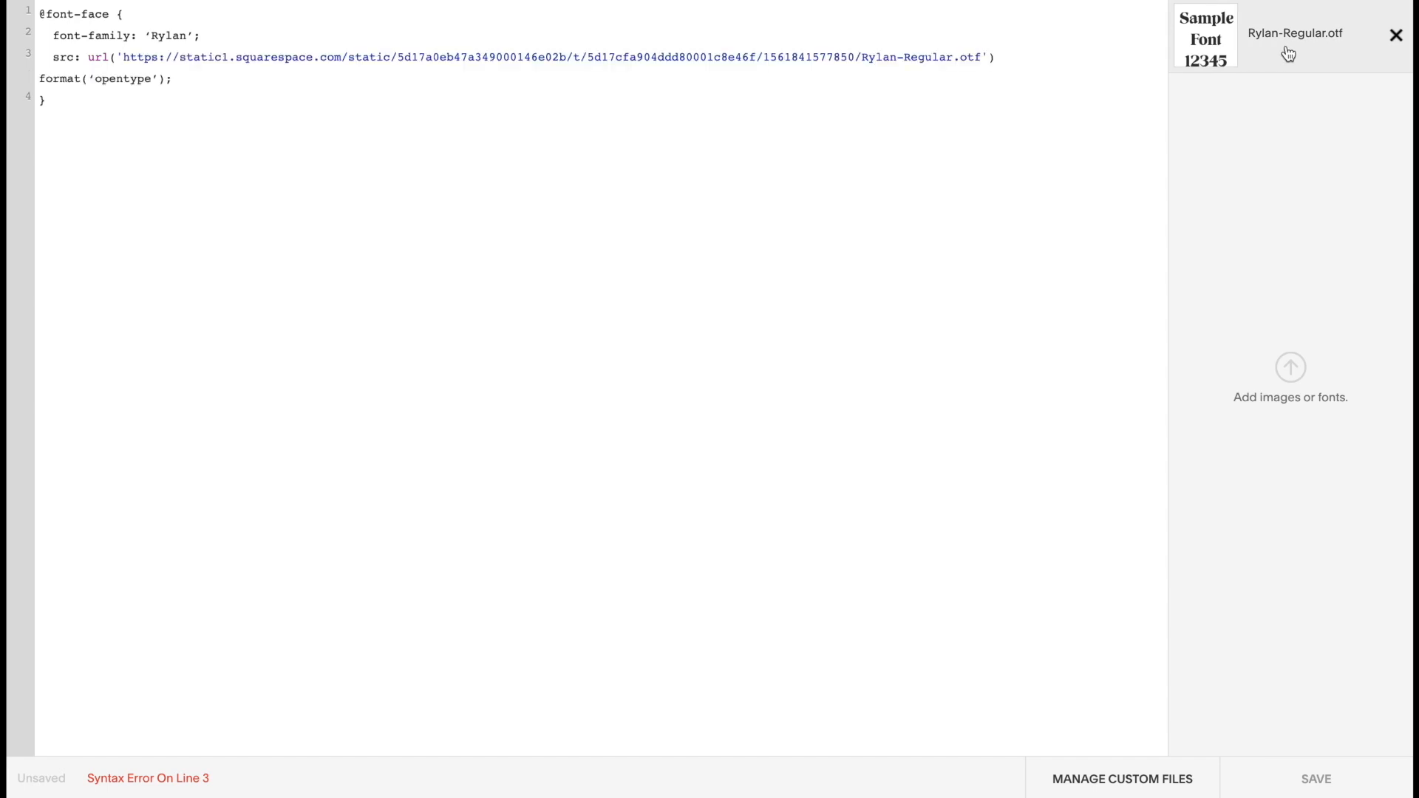
{"action": "left_click_drag", "start_coordinate": [168, 57], "coordinate": [123, 56]}
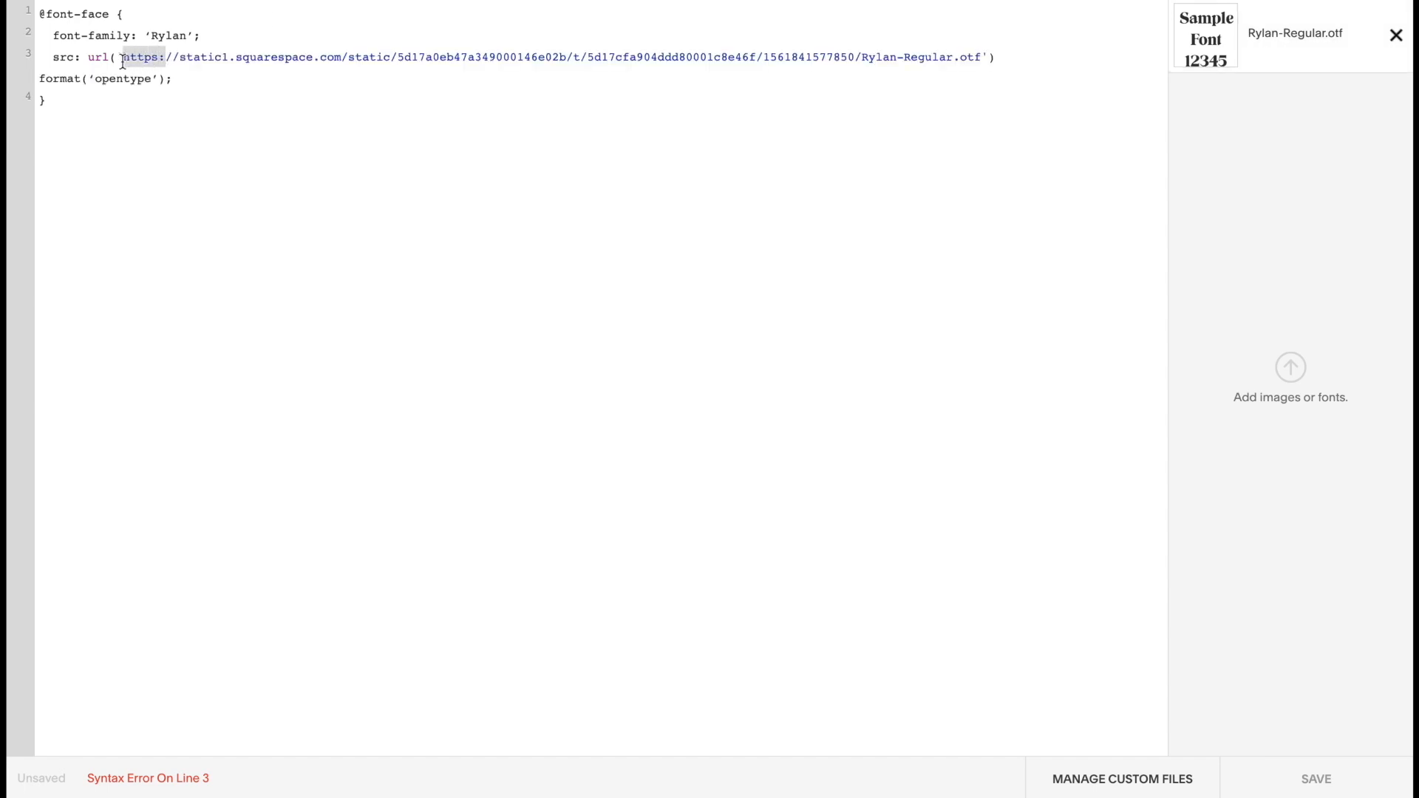
{"action": "key", "text": "BackSpace"}
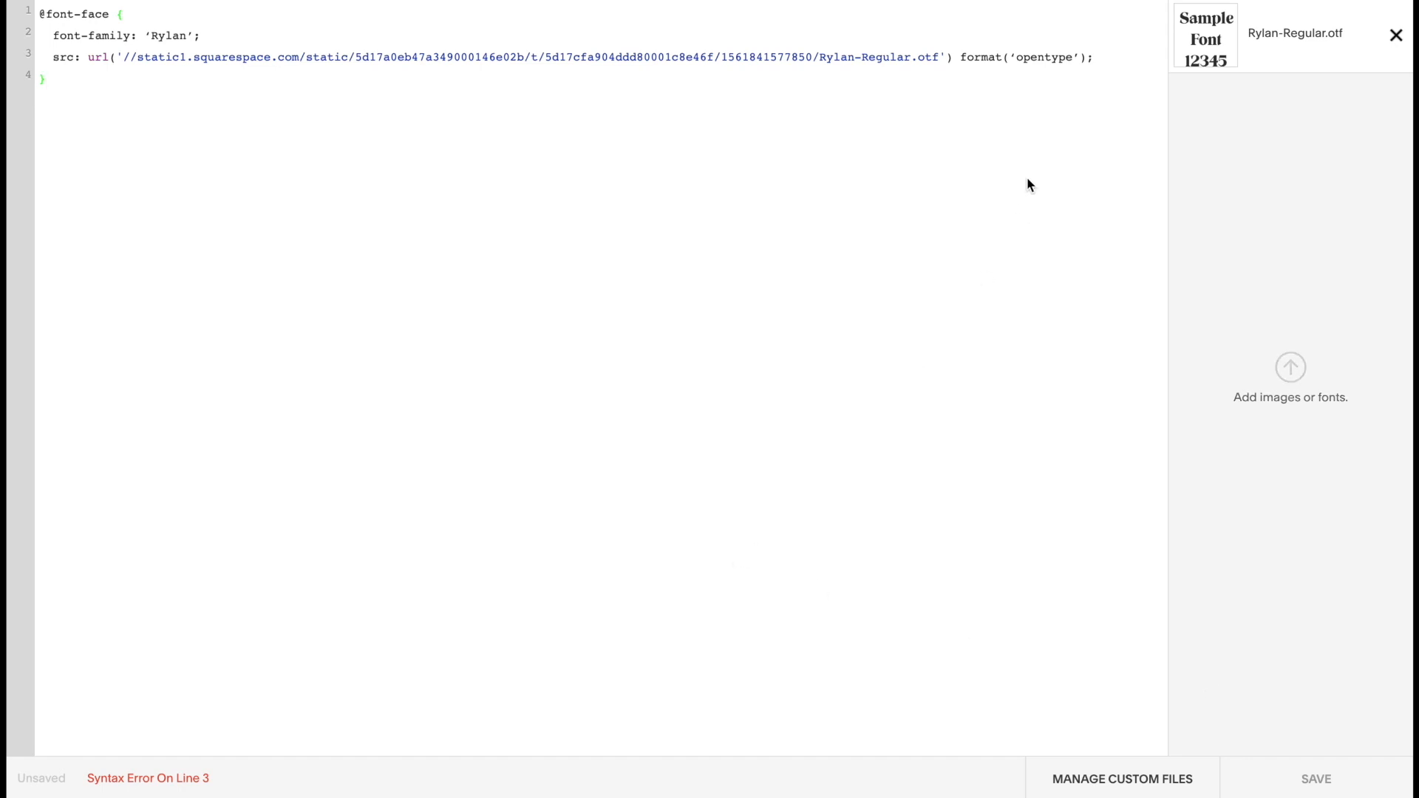
{"action": "key", "text": "BackSpace"}
{"action": "type", "text": "'"}
{"action": "type", "text": "''"}
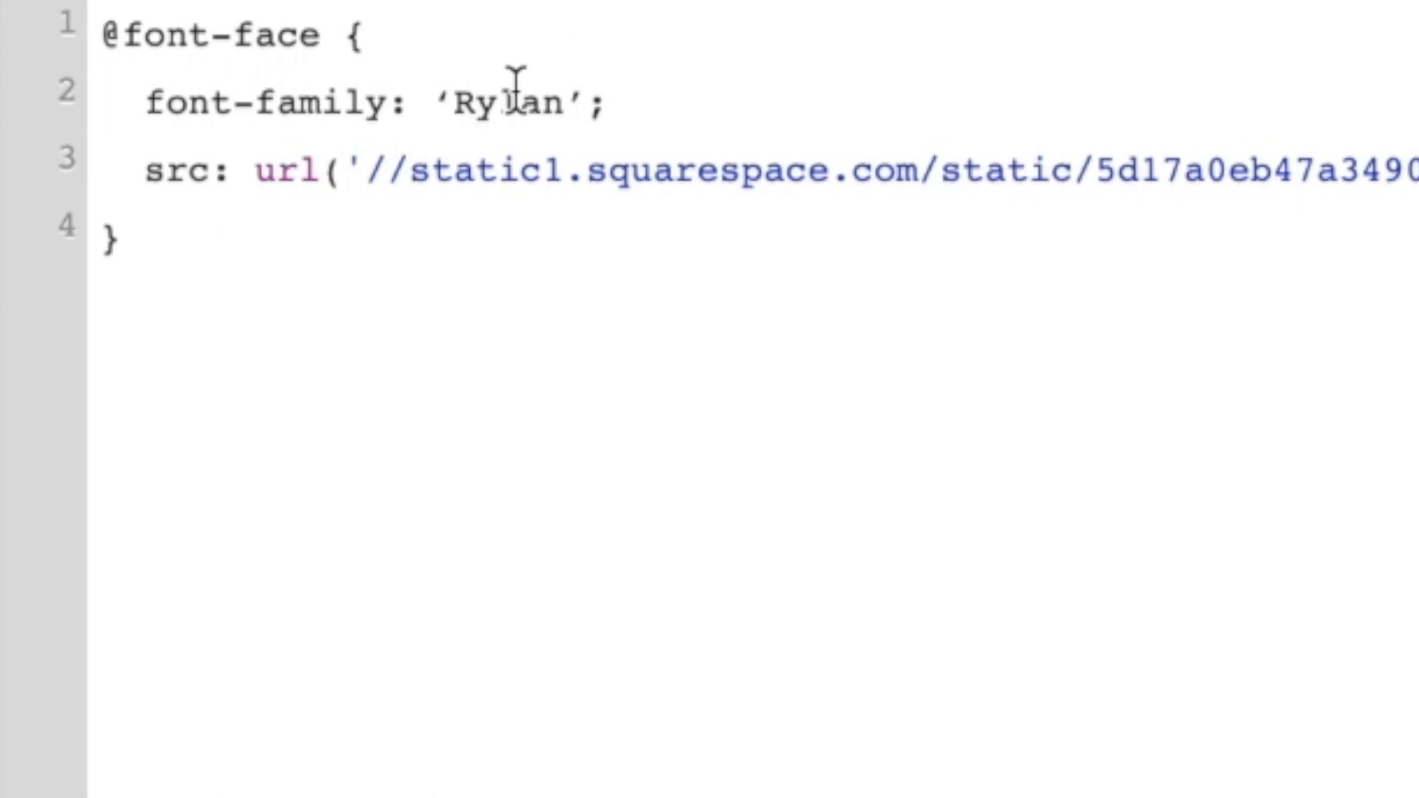
Step: Replace the curly quotes around the Rylan font-family name with straight single quotes and save the custom CSS
{"action": "left_click", "coordinate": [448, 100]}
{"action": "key", "text": "BackSpace"}
{"action": "type", "text": "'"}
{"action": "key", "text": "Right"}
{"action": "key", "text": "Right"}
{"action": "key", "text": "Right"}
{"action": "key", "text": "Right"}
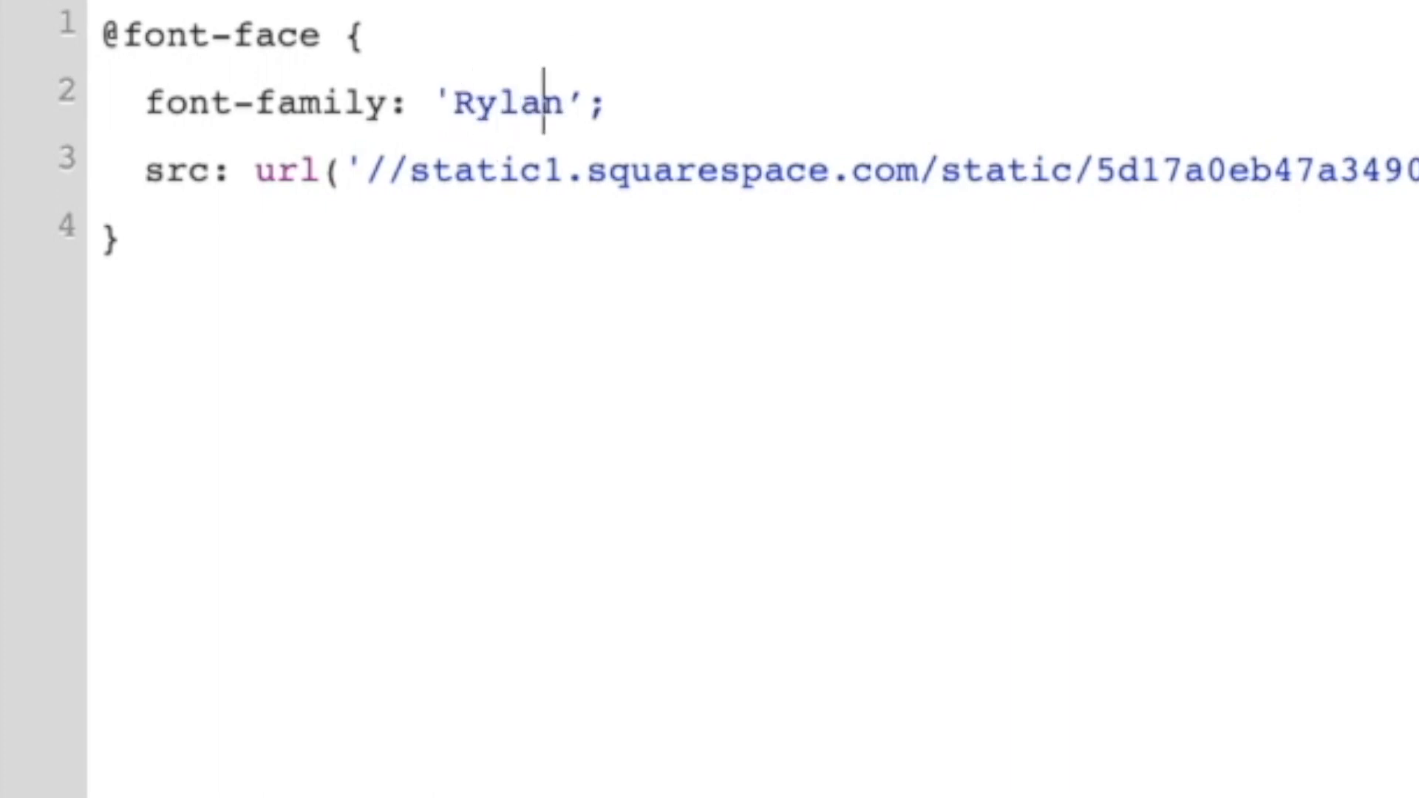
{"action": "key", "text": "shift+Right"}
{"action": "type", "text": "'"}
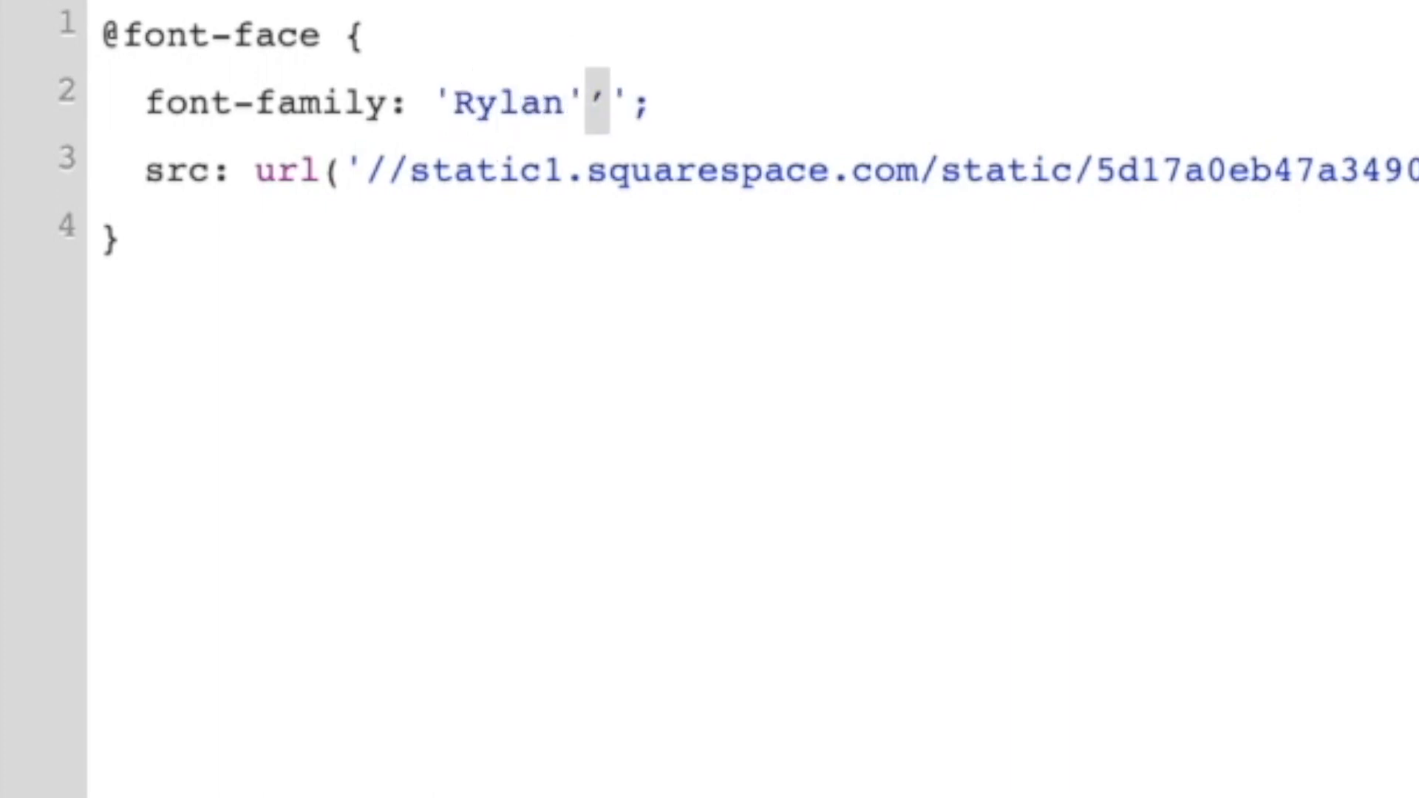
{"action": "key", "text": "BackSpace"}
{"action": "key", "text": "Right"}
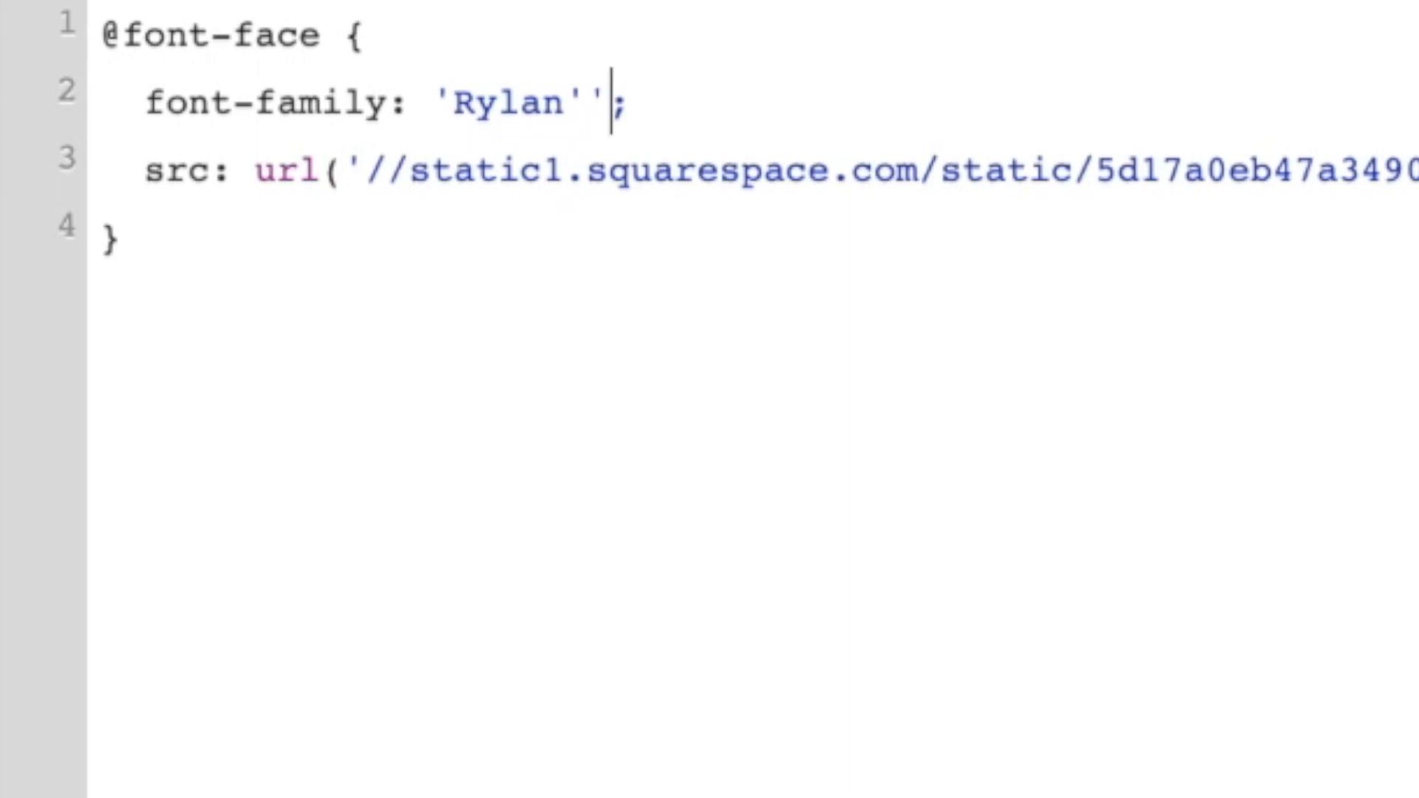
{"action": "key", "text": "BackSpace"}
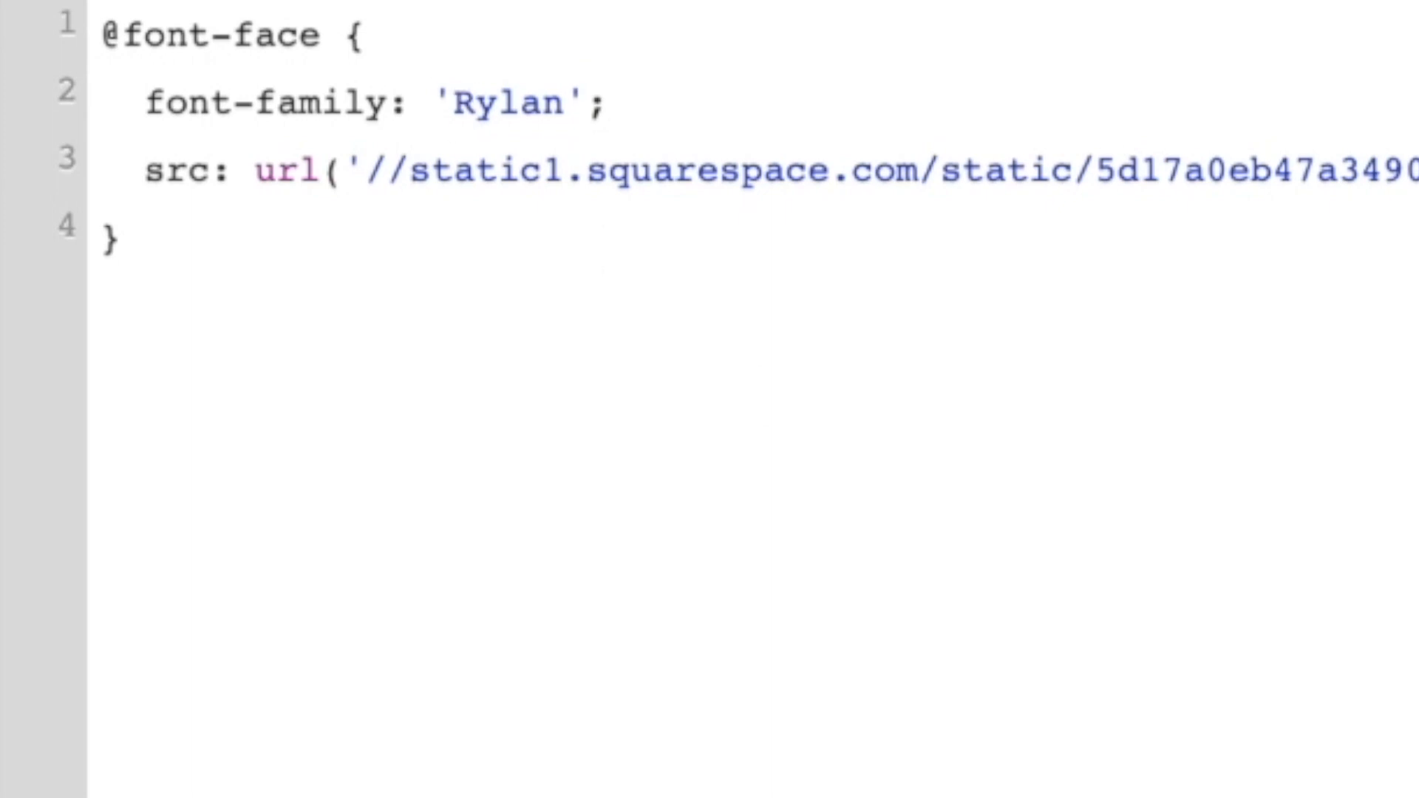
{"action": "left_click", "coordinate": [1324, 787]}
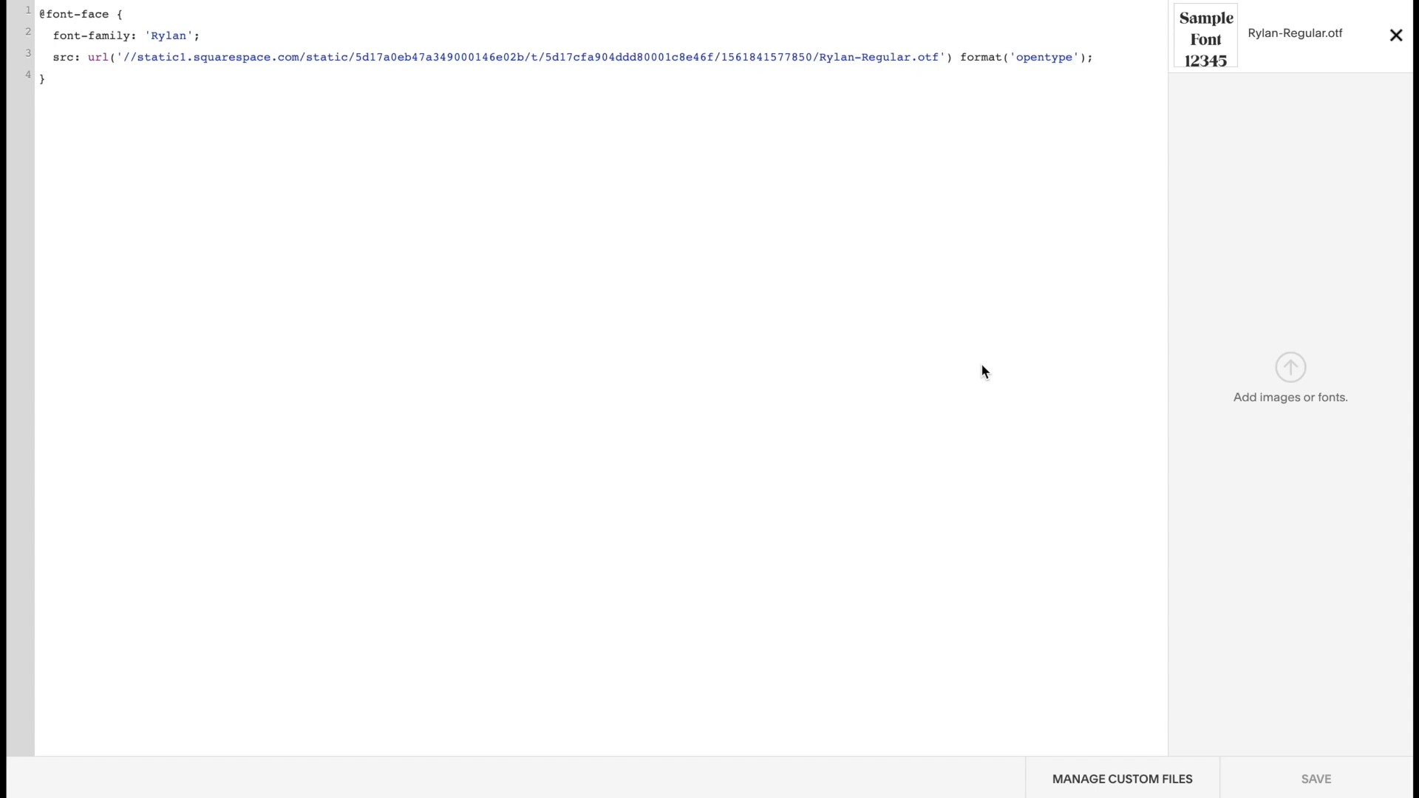
{"action": "left_click", "coordinate": [136, 78]}
{"action": "key", "text": "Return"}
{"action": "key", "text": "Return"}
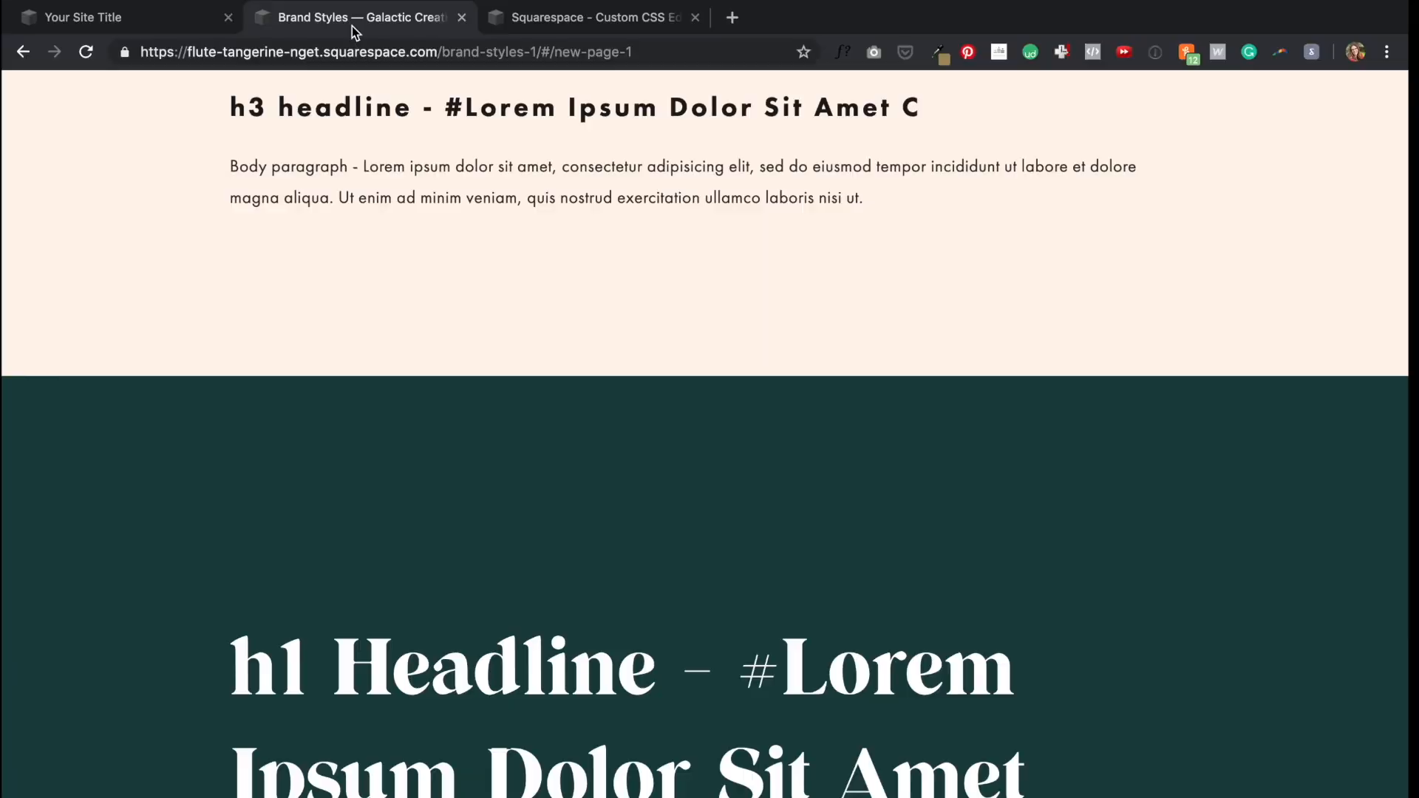
Step: Examine the h1 headlines in the light and dark sections of the Brand Styles page
{"action": "scroll", "coordinate": [665, 444], "scroll_direction": "down", "scroll_amount": 5}
{"action": "scroll", "coordinate": [665, 443], "scroll_direction": "up", "scroll_amount": 2}
{"action": "left_click_drag", "start_coordinate": [389, 529], "coordinate": [811, 529]}
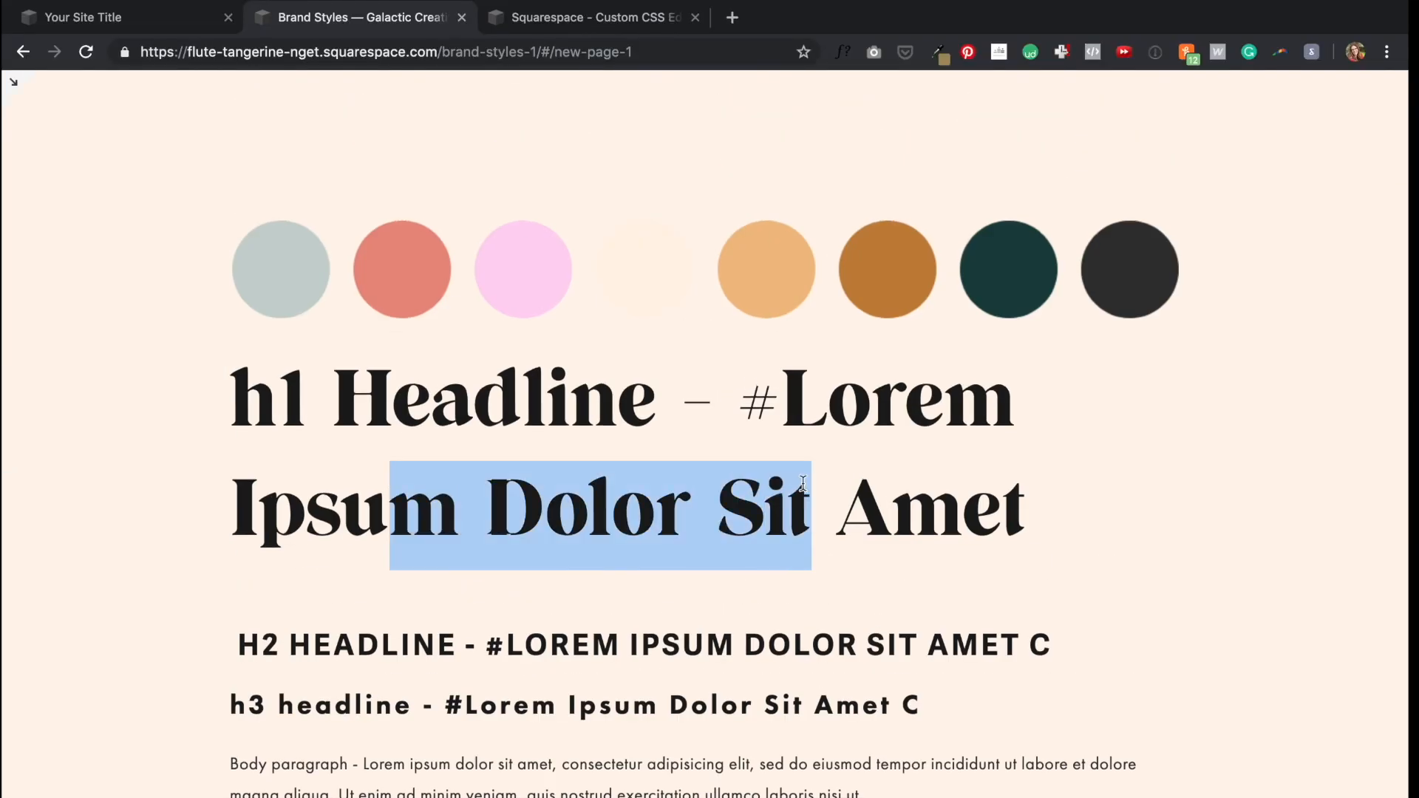
{"action": "left_click", "coordinate": [1060, 500]}
{"action": "scroll", "coordinate": [1060, 500], "scroll_direction": "up", "scroll_amount": 2}
{"action": "scroll", "coordinate": [983, 322], "scroll_direction": "down", "scroll_amount": 12}
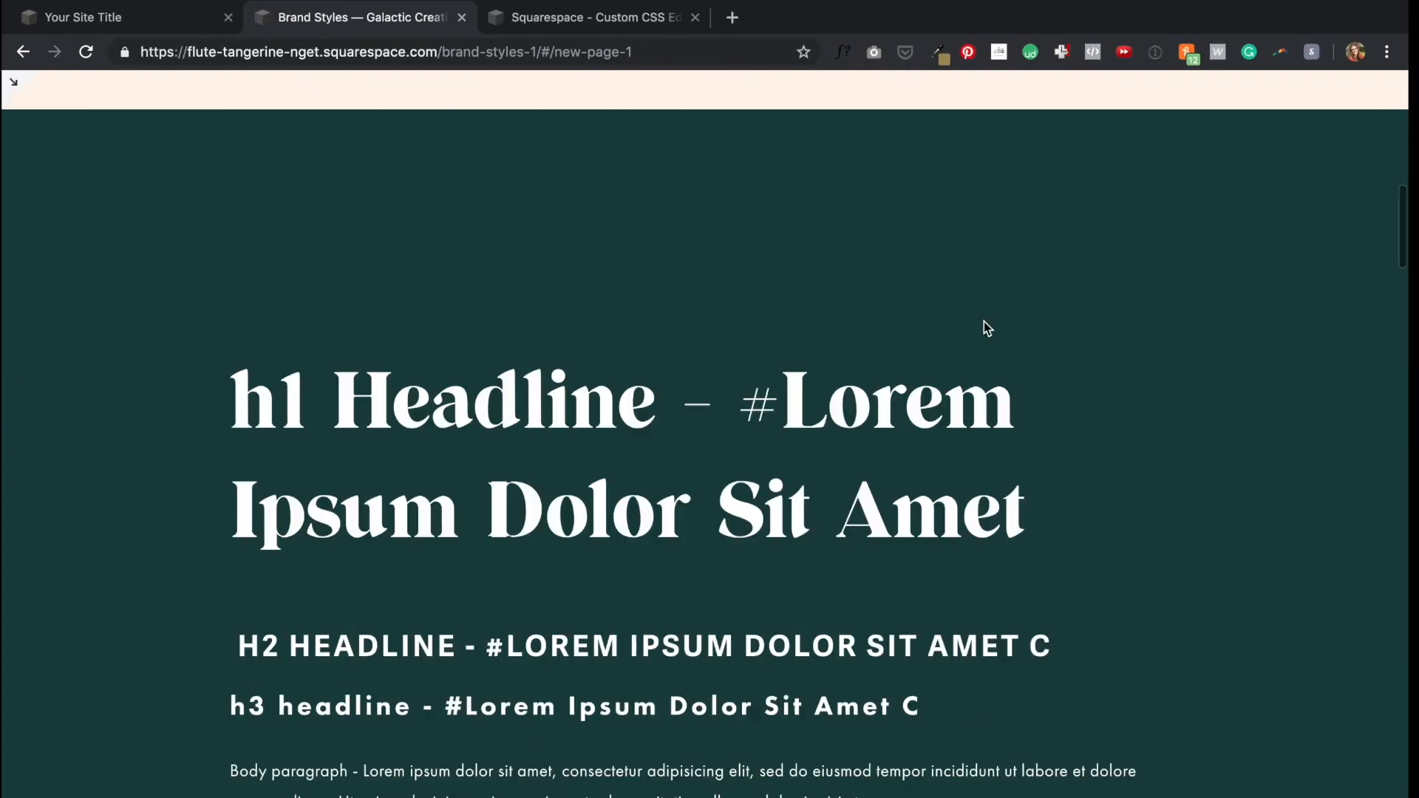
{"action": "scroll", "coordinate": [983, 322], "scroll_direction": "up", "scroll_amount": 9}
Step: Open Site Styles and set the Heading 1 color to #184240, taken from the Adobe XD color assets
{"action": "left_click", "coordinate": [13, 82]}
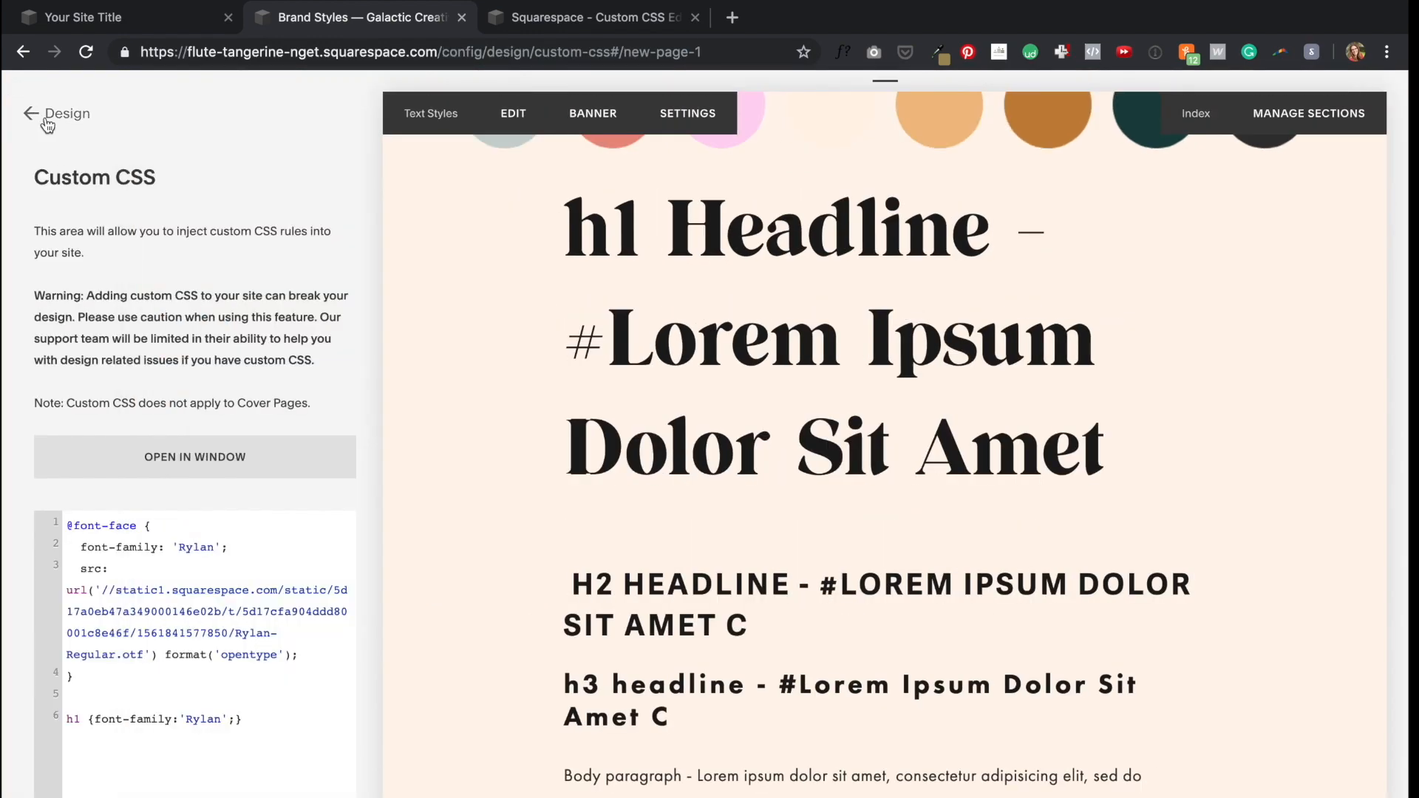
{"action": "left_click", "coordinate": [46, 122]}
{"action": "left_click", "coordinate": [78, 309]}
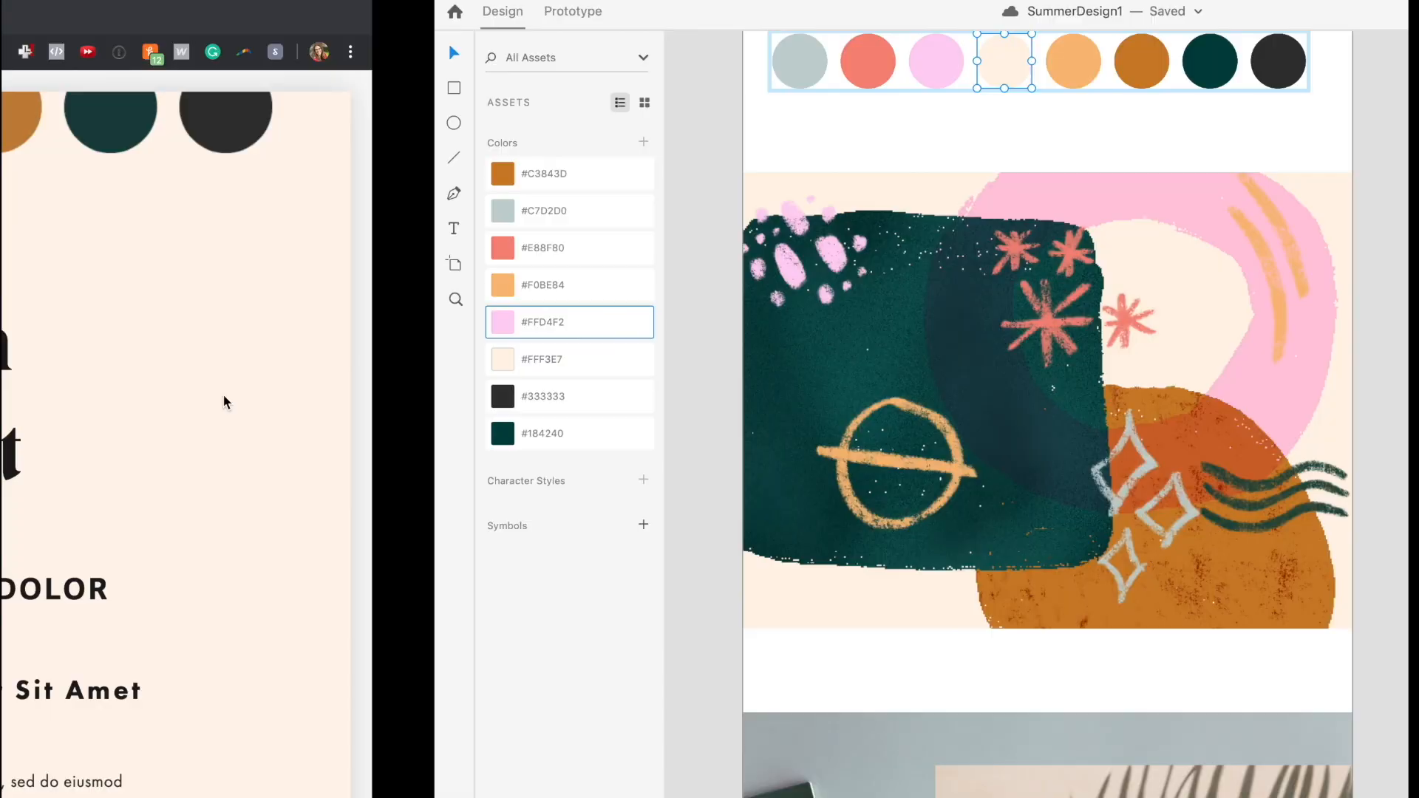
{"action": "right_click", "coordinate": [96, 432]}
{"action": "left_click", "coordinate": [152, 559]}
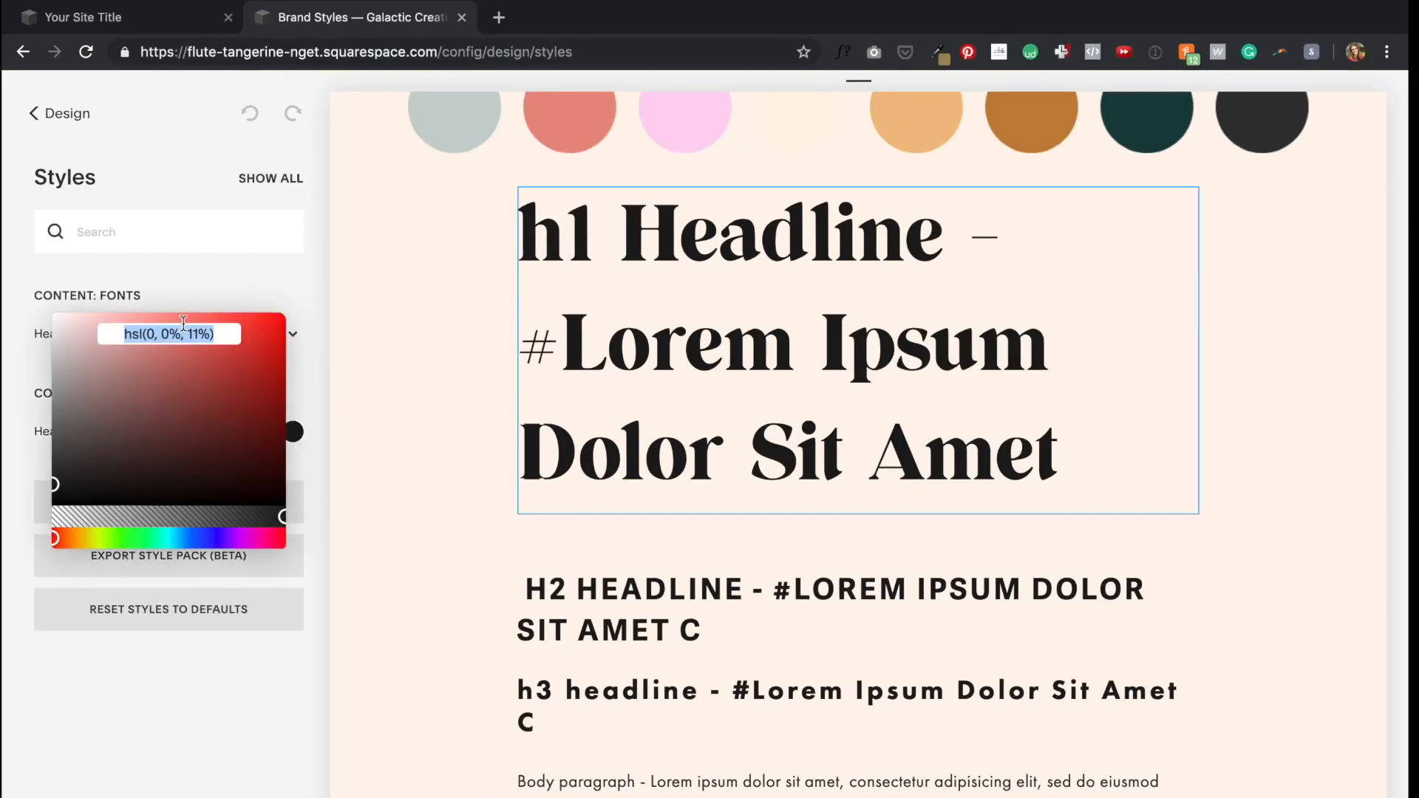
{"action": "type", "text": "#184240"}
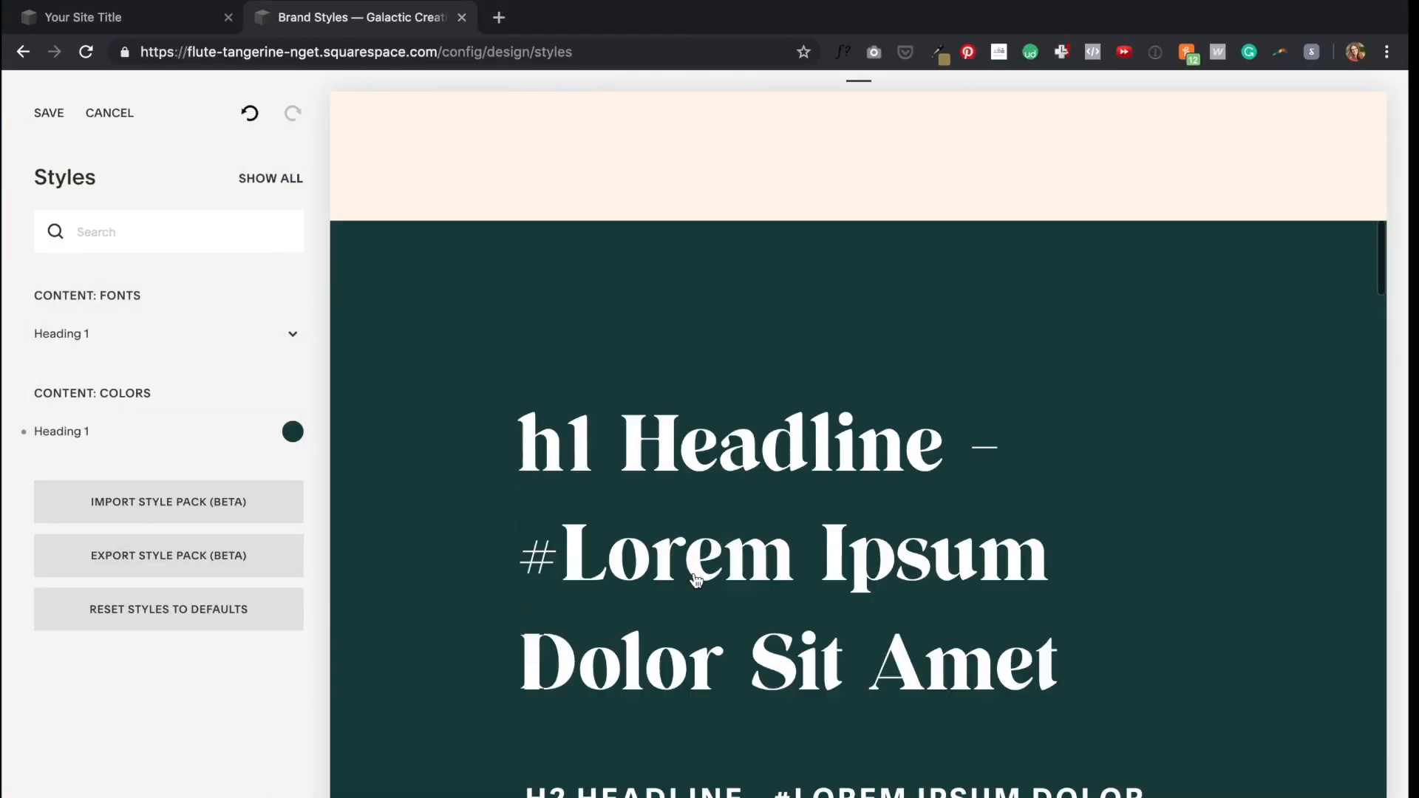
Step: Set the Heading 1 (Overlay) color on the dark green section to #FFF3E7
{"action": "left_click", "coordinate": [293, 432]}
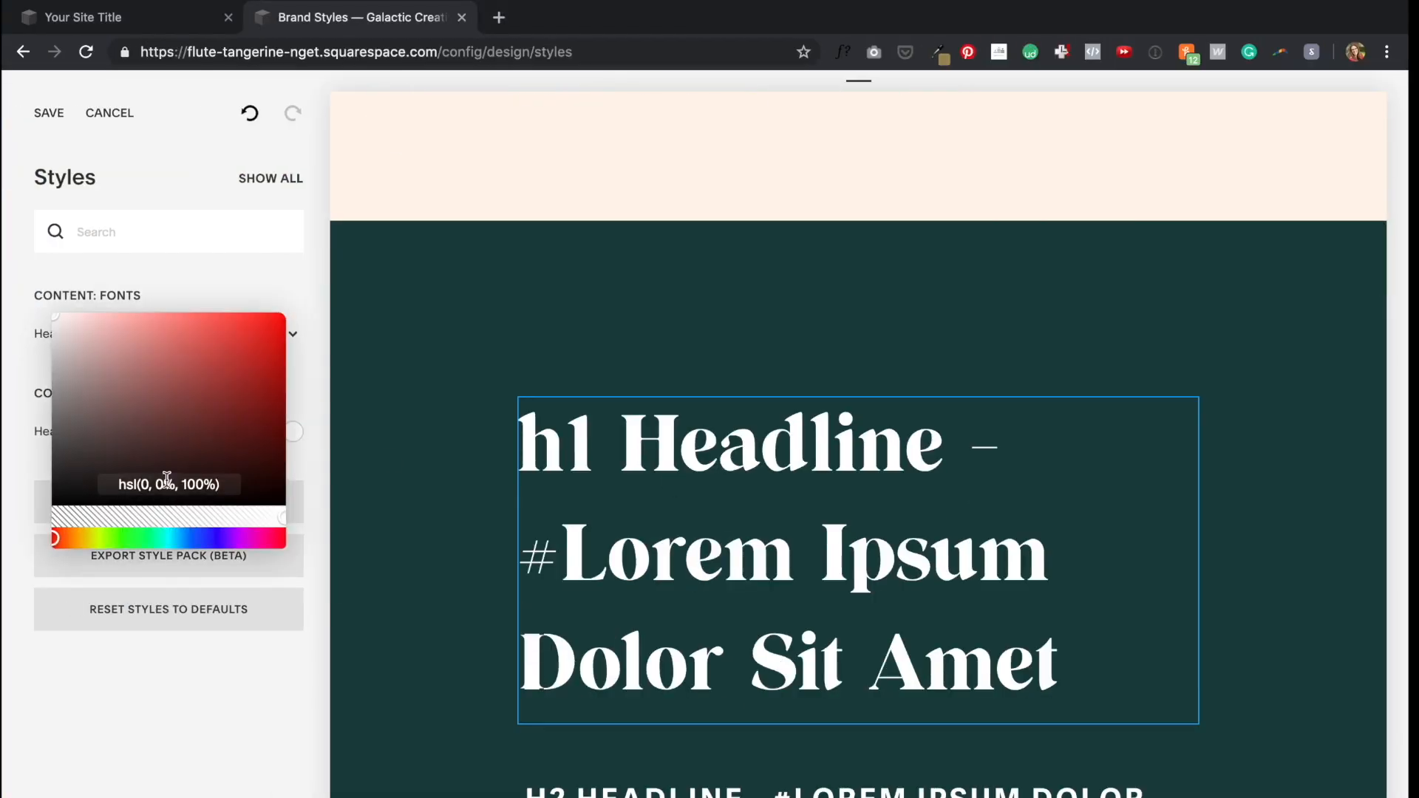
{"action": "type", "text": "#FFF3E7"}
{"action": "left_click", "coordinate": [564, 411]}
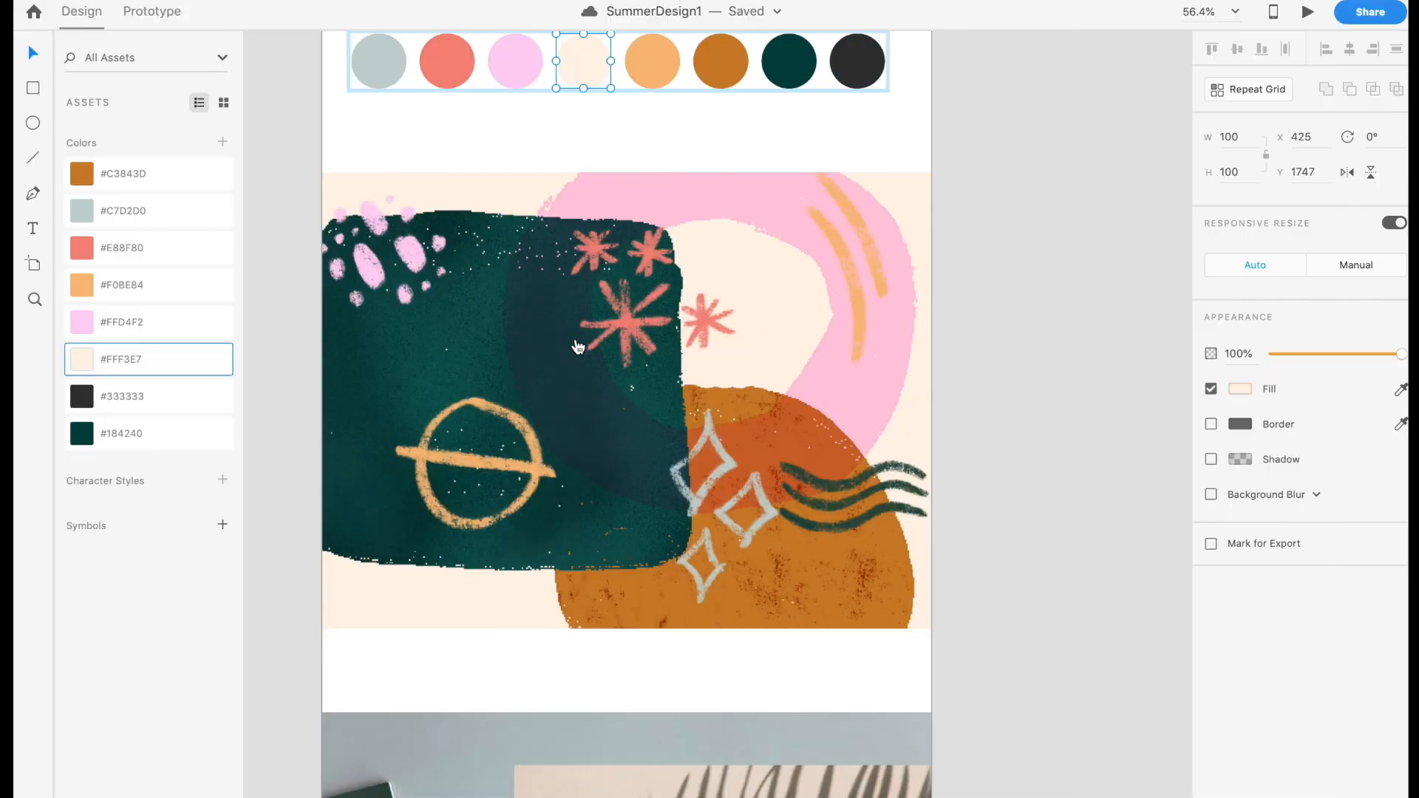
Step: Set the Heading 1 (Overlay) color to the pink #FFD4F2 from the Adobe XD color assets
{"action": "right_click", "coordinate": [70, 313]}
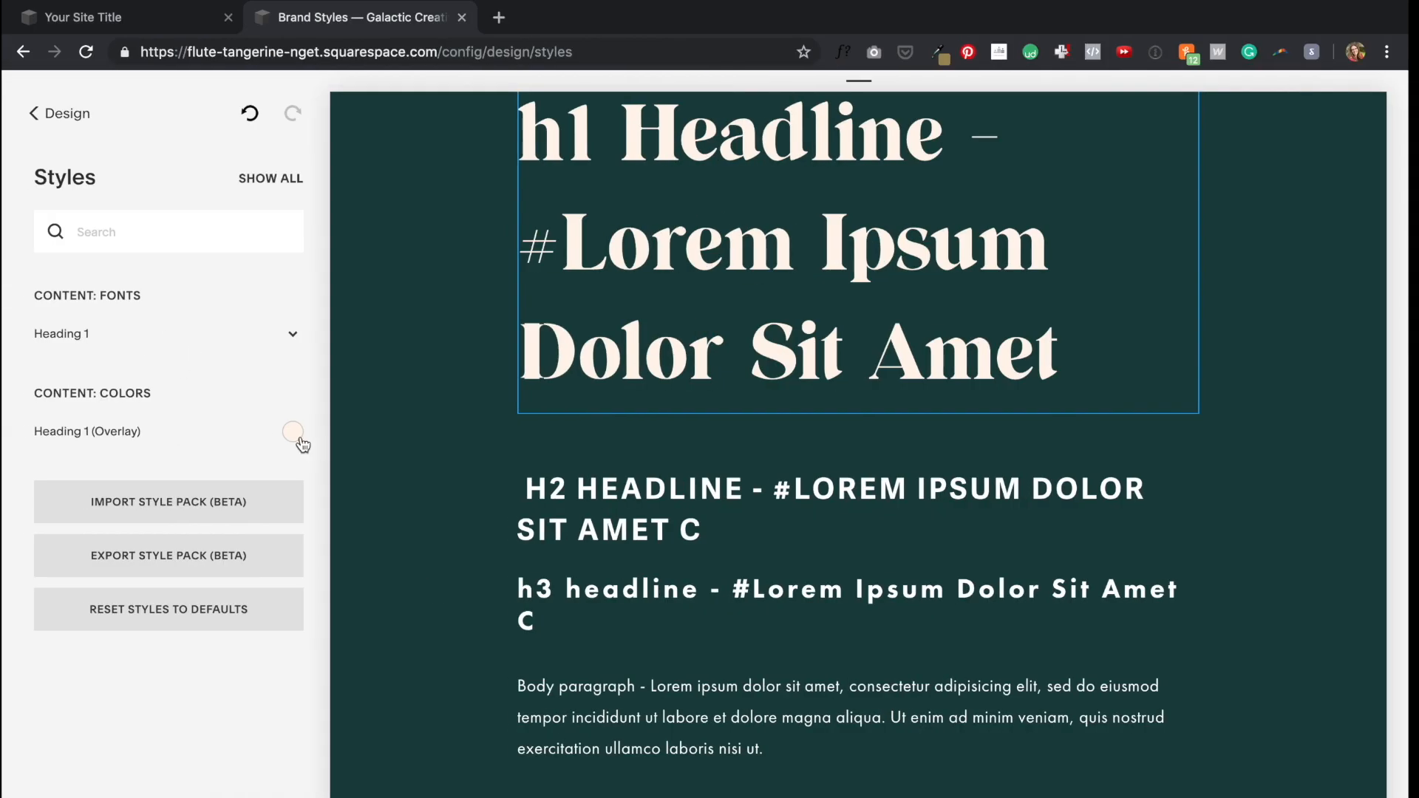
{"action": "left_click", "coordinate": [294, 432]}
{"action": "type", "text": "#FFD4F2"}
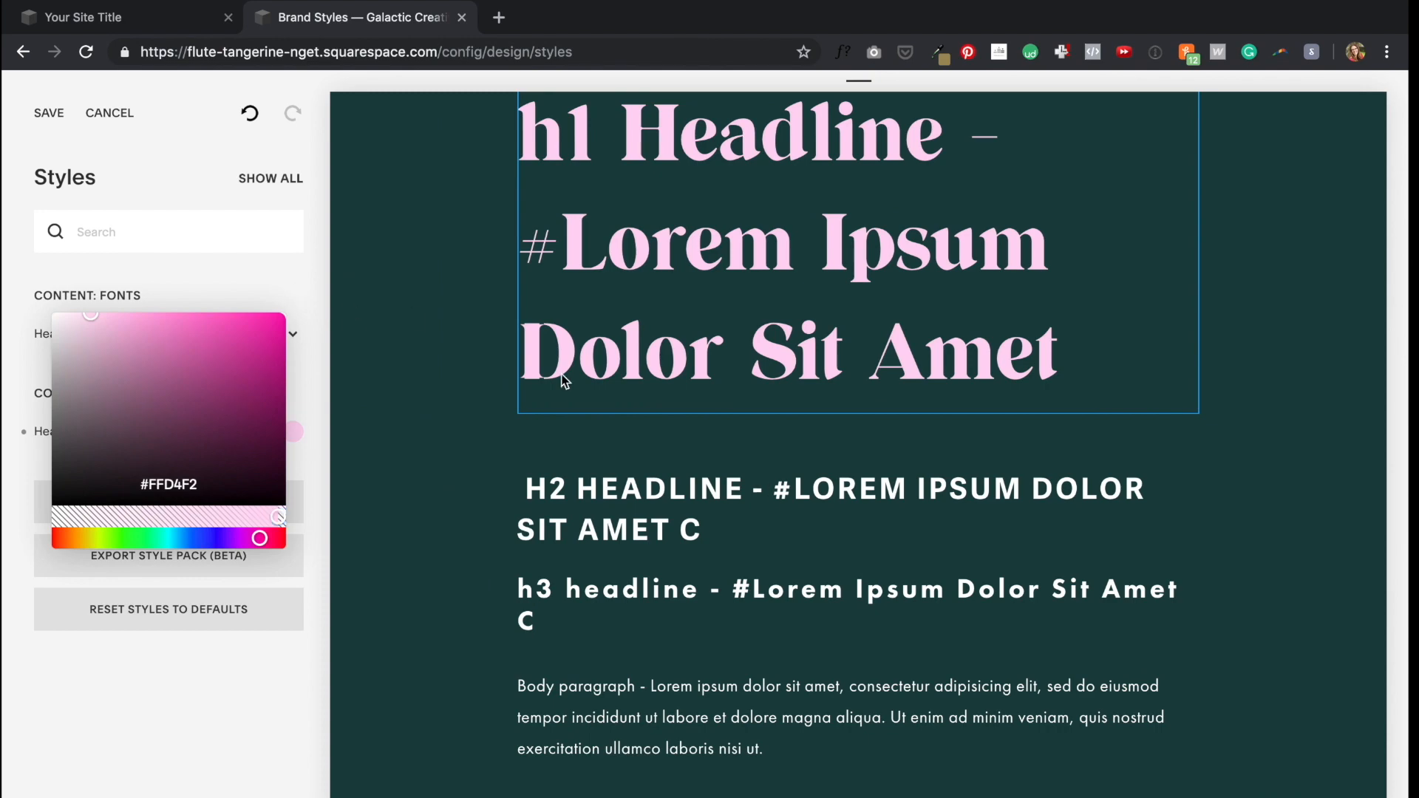
{"action": "left_click", "coordinate": [562, 381]}
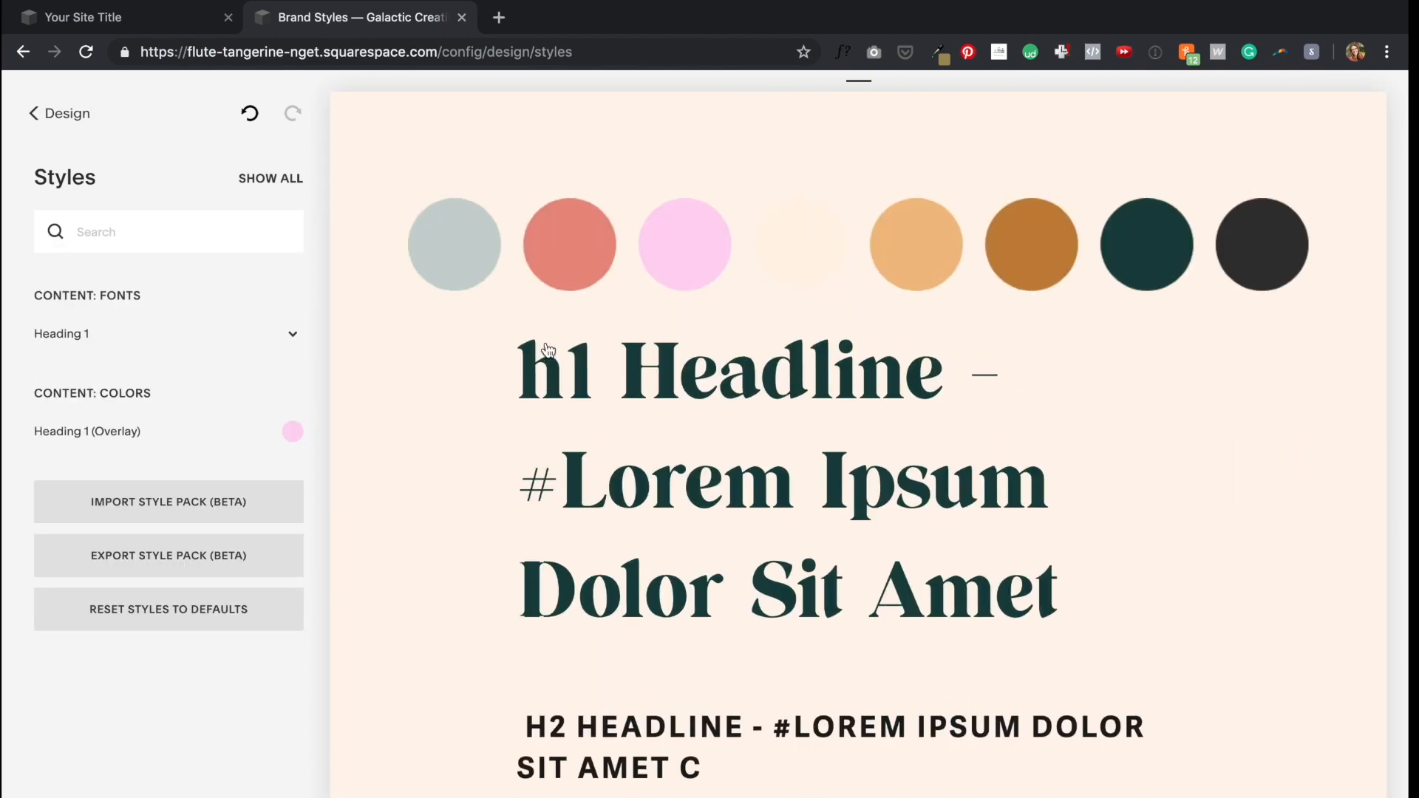
Step: Bring up the style settings of the overlap image block and set its content position to Bottom
{"action": "scroll", "coordinate": [547, 349], "scroll_direction": "down", "scroll_amount": 15}
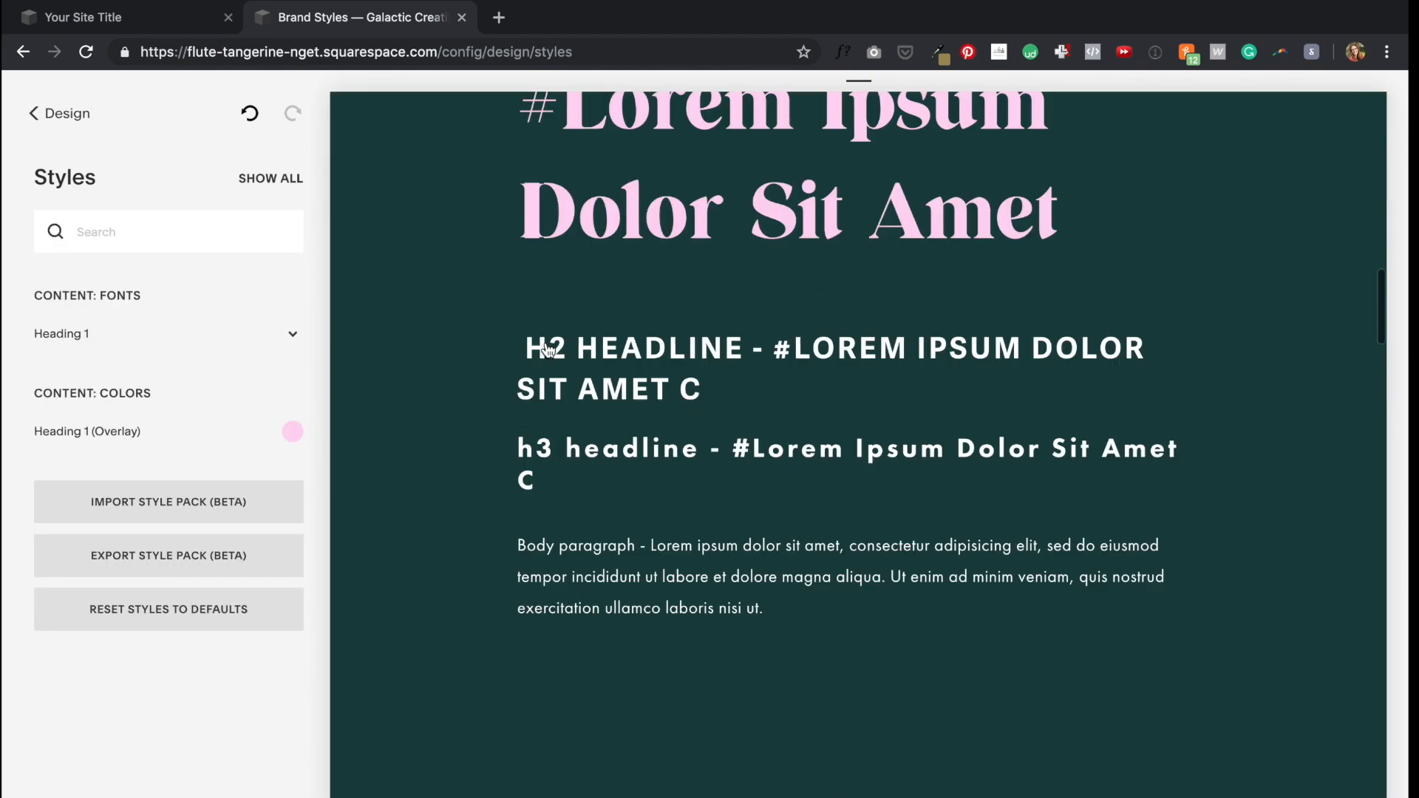
{"action": "scroll", "coordinate": [547, 349], "scroll_direction": "down", "scroll_amount": 2}
{"action": "scroll", "coordinate": [546, 349], "scroll_direction": "down", "scroll_amount": 14}
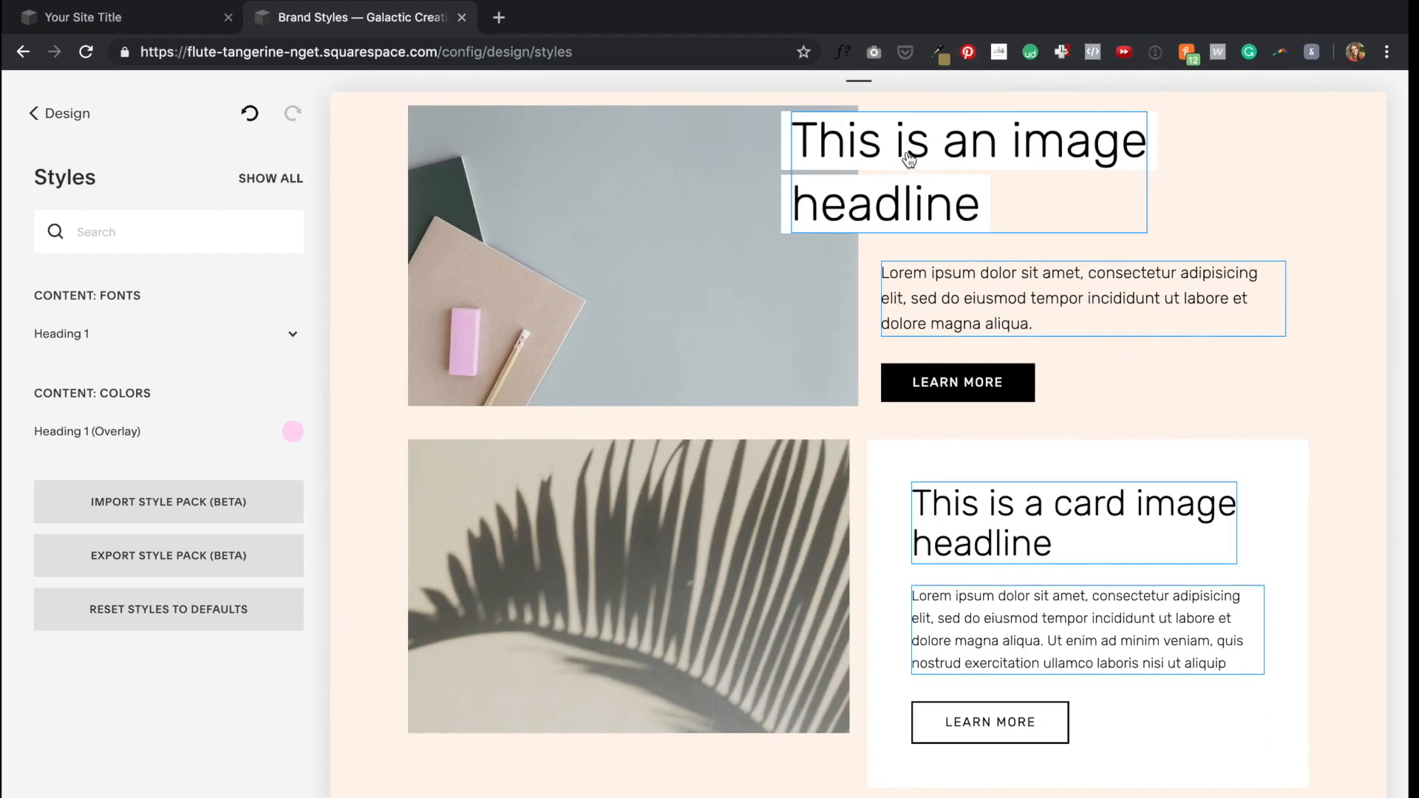
{"action": "left_click", "coordinate": [909, 160]}
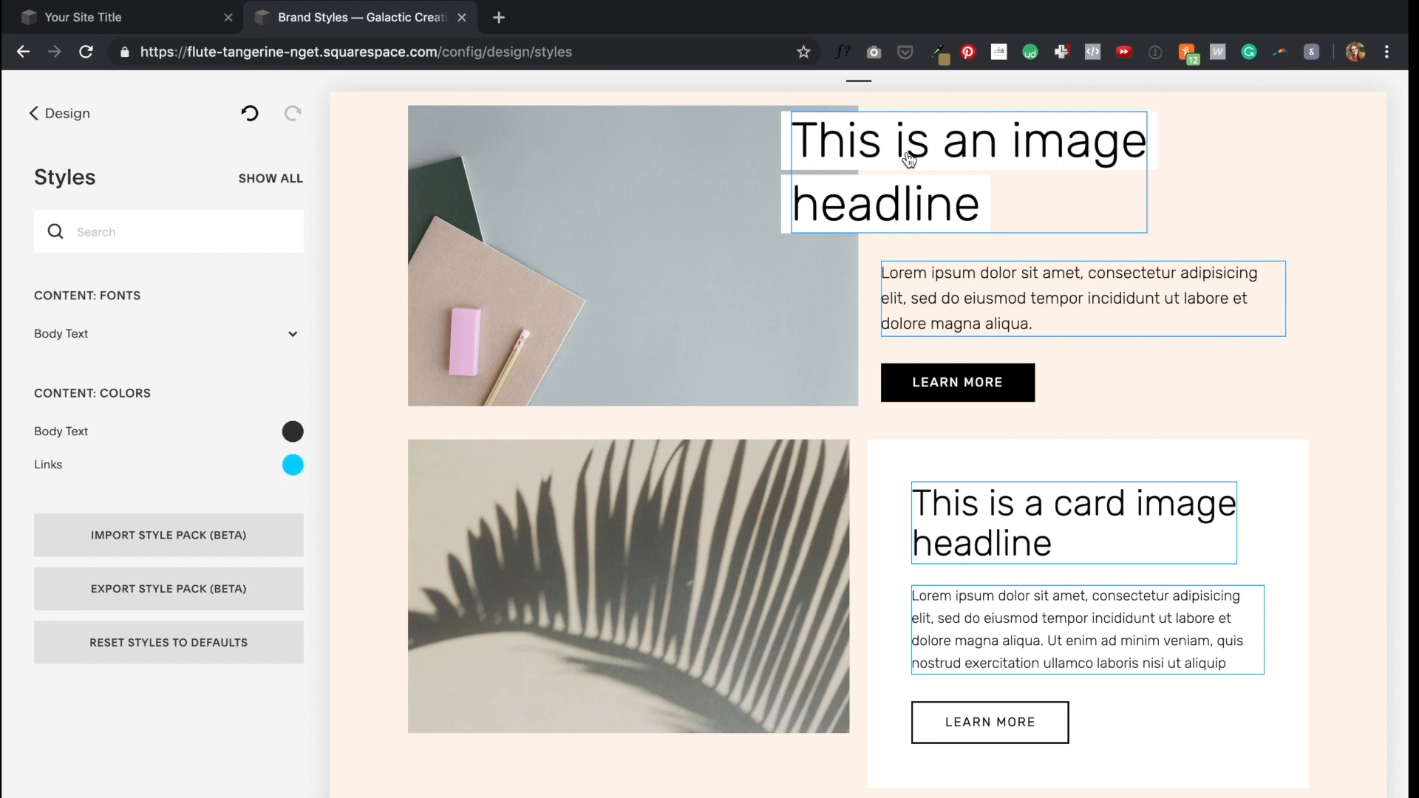
{"action": "left_click", "coordinate": [277, 175]}
{"action": "left_click", "coordinate": [664, 217]}
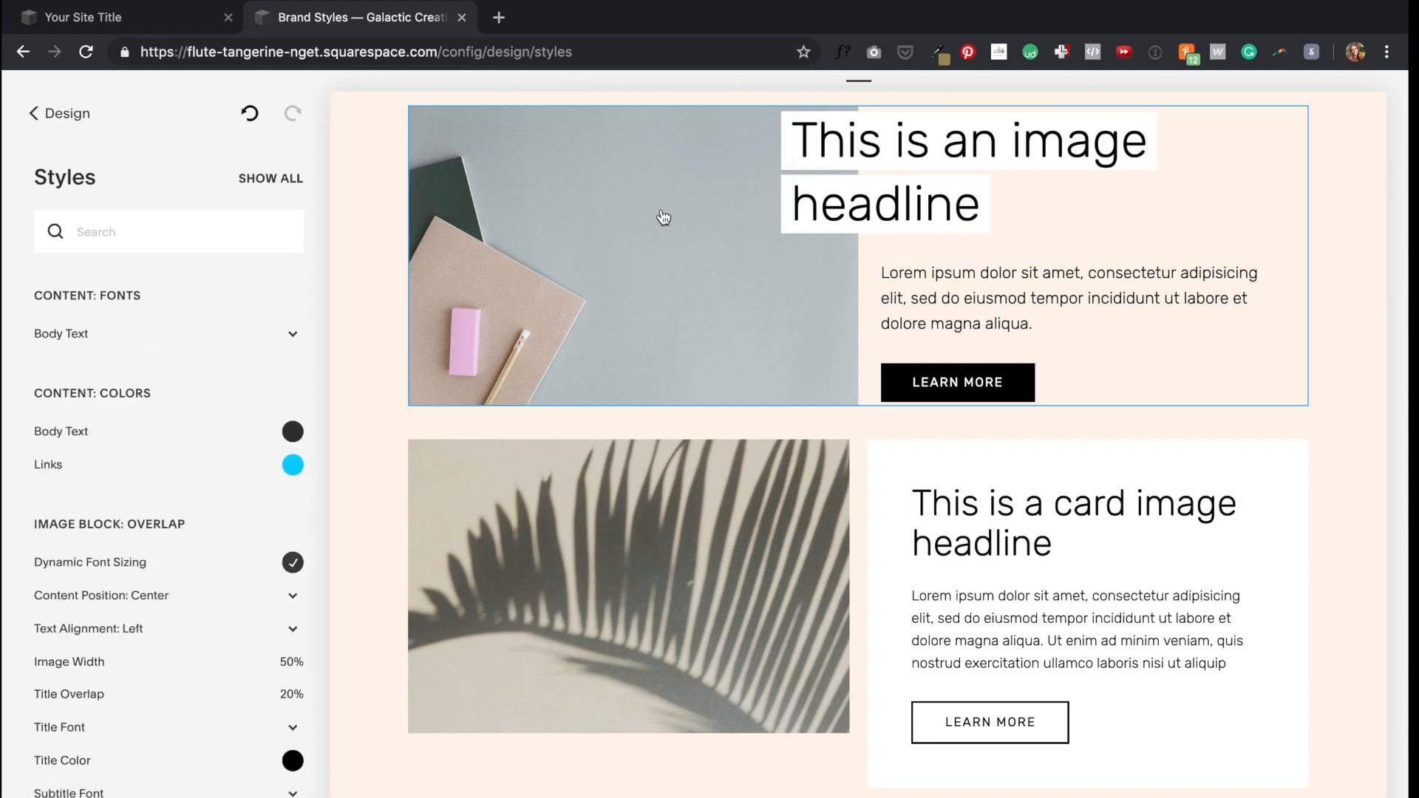
{"action": "scroll", "coordinate": [179, 454], "scroll_direction": "down", "scroll_amount": 3}
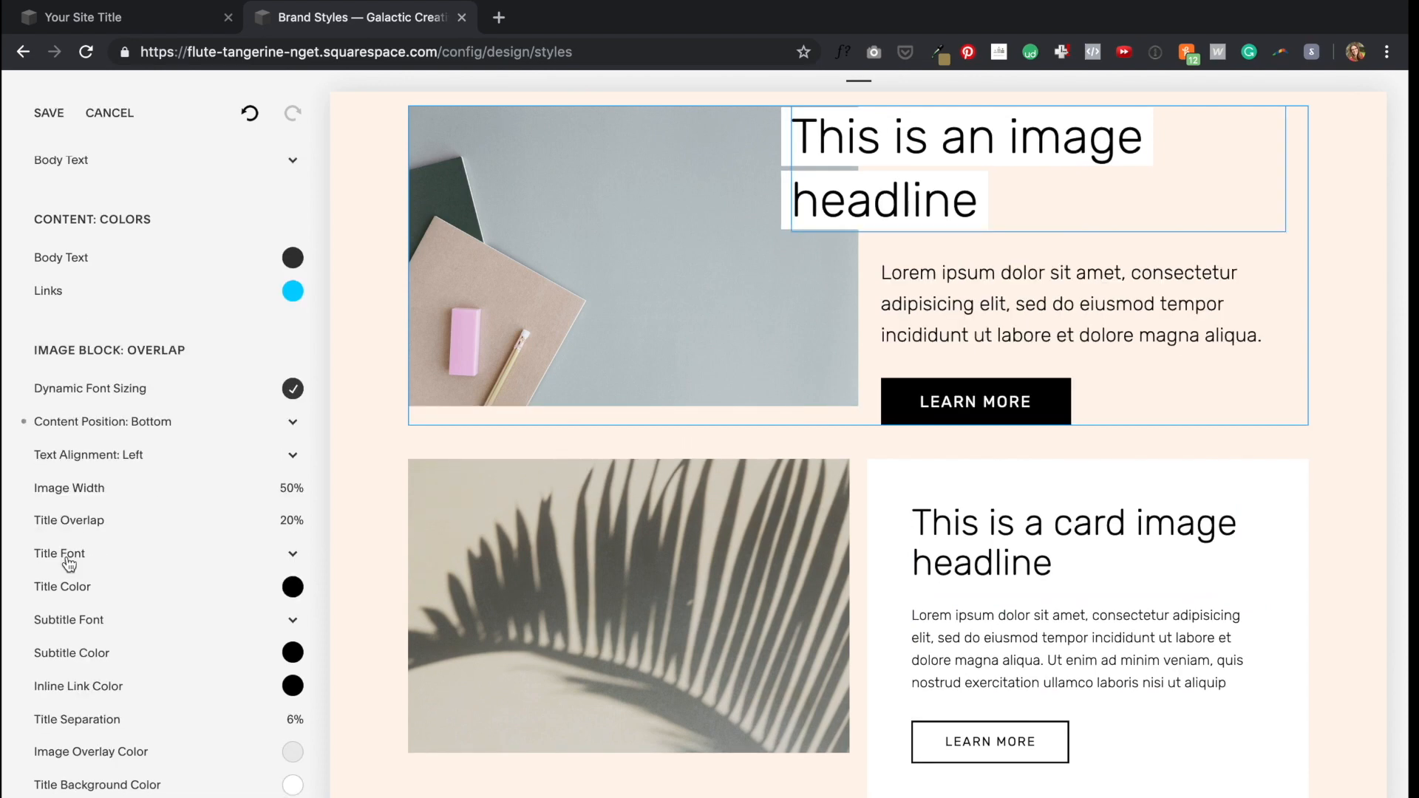
{"action": "left_click", "coordinate": [69, 556]}
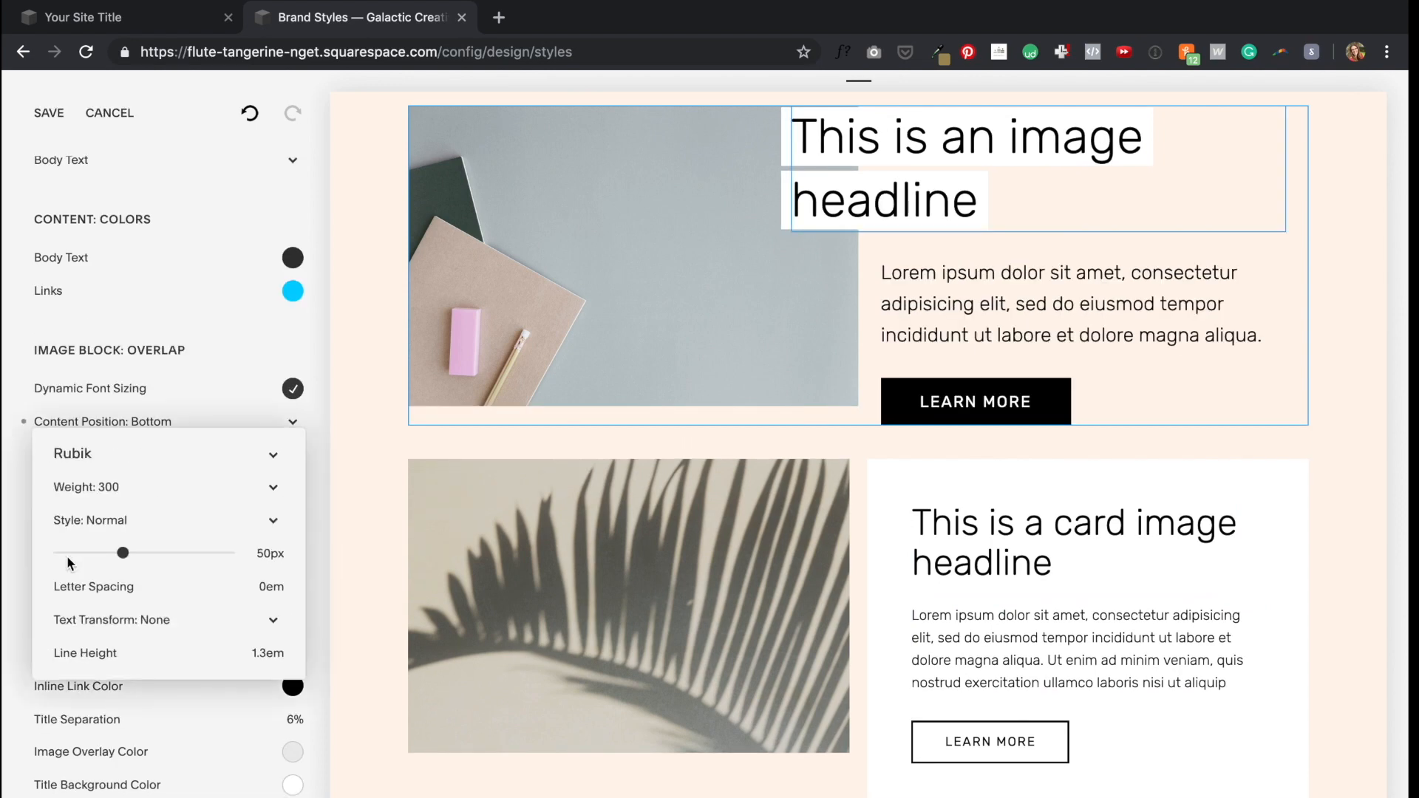
{"action": "left_click", "coordinate": [18, 531]}
Step: Set the overlap image block's subtitle font to Futura PT
{"action": "scroll", "coordinate": [702, 571], "scroll_direction": "down", "scroll_amount": 2}
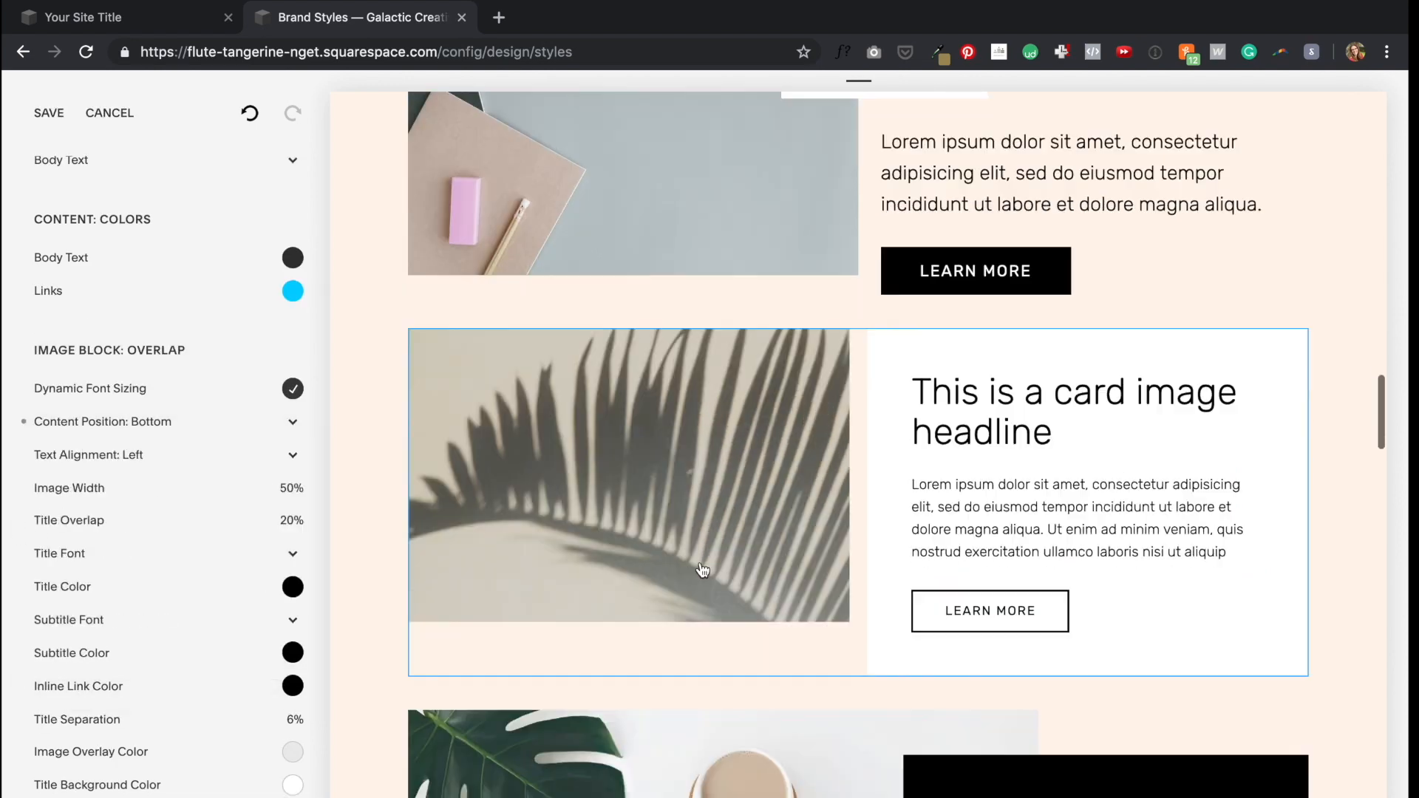
{"action": "scroll", "coordinate": [702, 569], "scroll_direction": "up", "scroll_amount": 2}
{"action": "scroll", "coordinate": [86, 591], "scroll_direction": "down", "scroll_amount": 1}
{"action": "left_click", "coordinate": [87, 570]}
{"action": "left_click", "coordinate": [95, 469]}
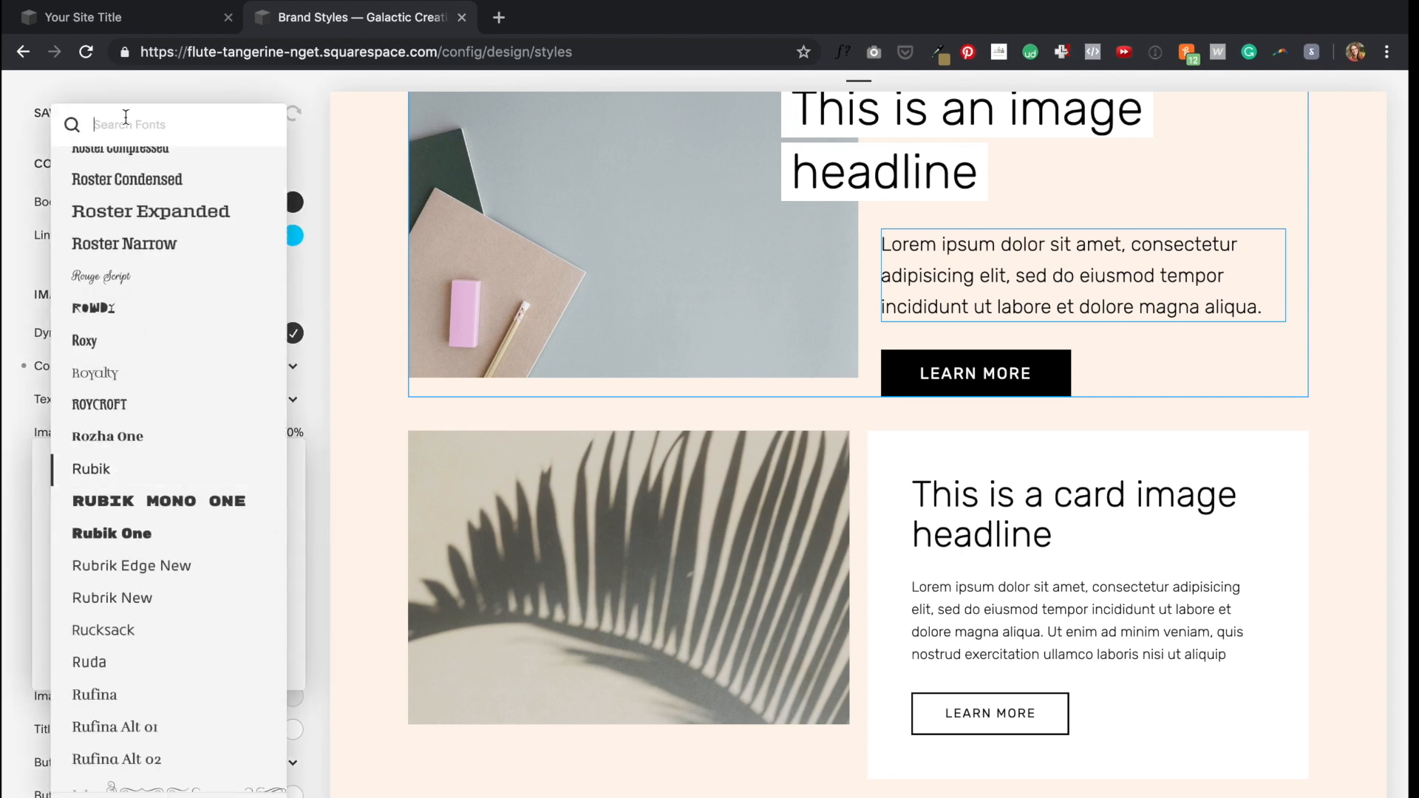
{"action": "type", "text": "futu"}
{"action": "left_click", "coordinate": [121, 194]}
{"action": "left_click", "coordinate": [314, 261]}
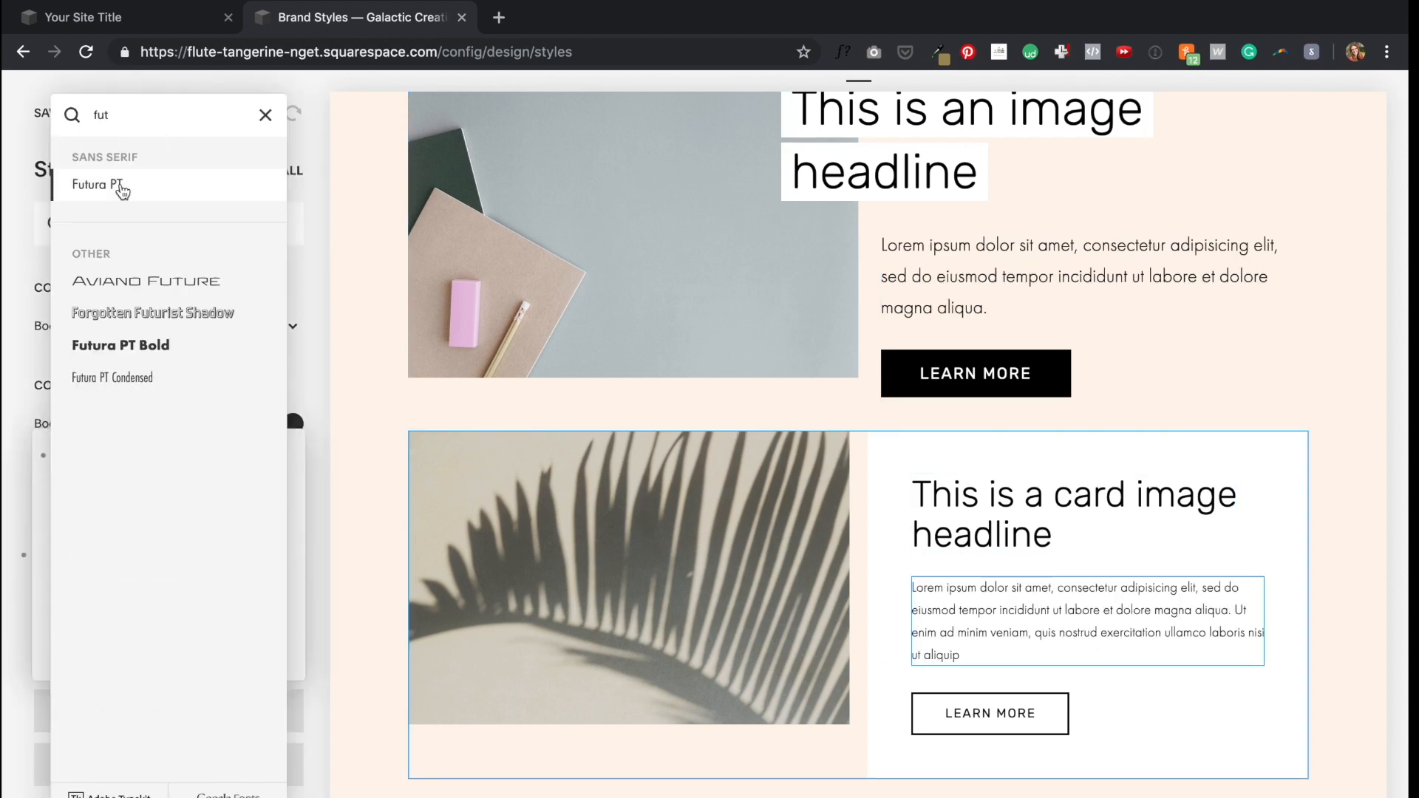
Step: Set the card image block's subtitle font to Futura PT and turn off its dynamic font sizing
{"action": "left_click", "coordinate": [117, 184]}
{"action": "scroll", "coordinate": [95, 425], "scroll_direction": "down", "scroll_amount": 2}
{"action": "left_click", "coordinate": [82, 630]}
{"action": "scroll", "coordinate": [82, 630], "scroll_direction": "down", "scroll_amount": 1}
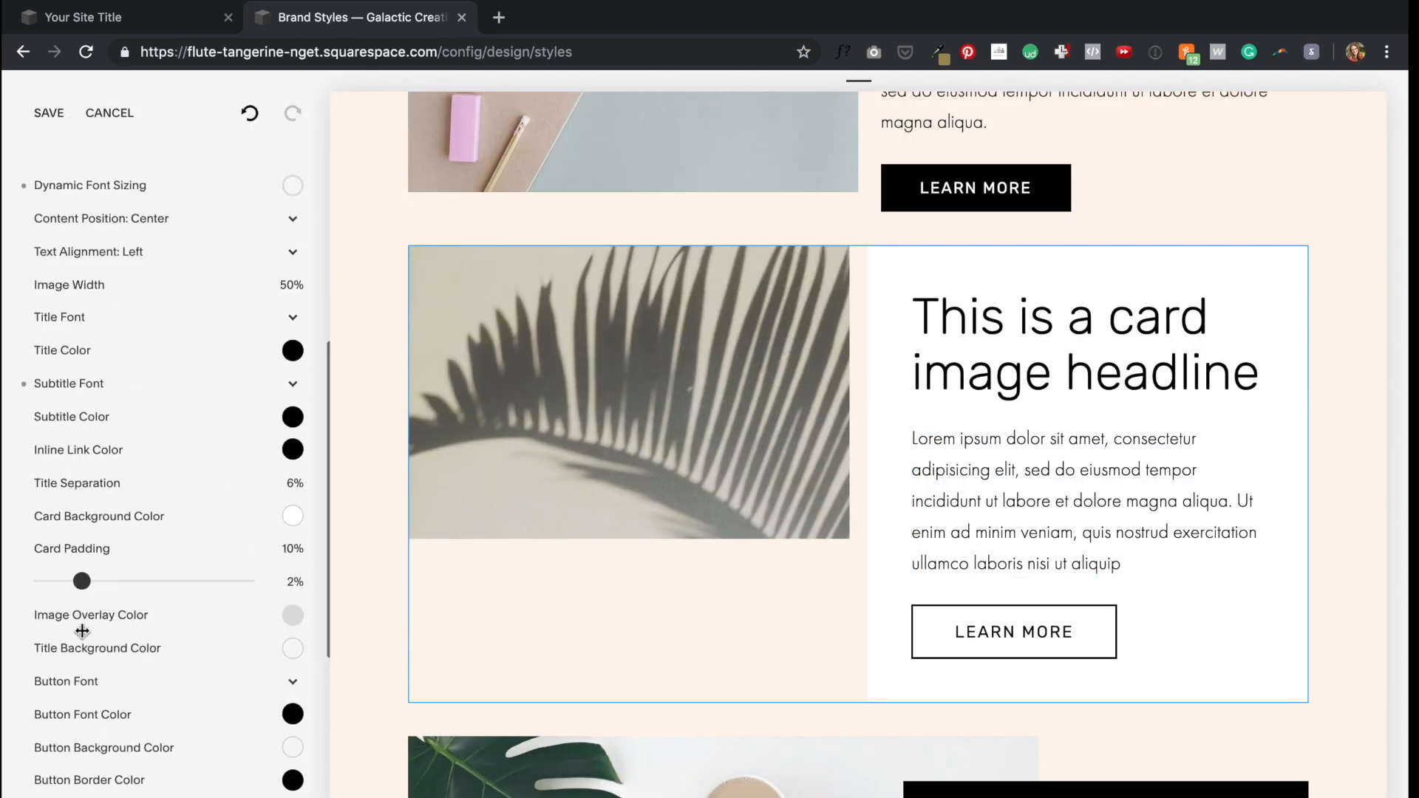
Step: Set the card image block's button font to Adelle Sans
{"action": "scroll", "coordinate": [82, 631], "scroll_direction": "down", "scroll_amount": 1}
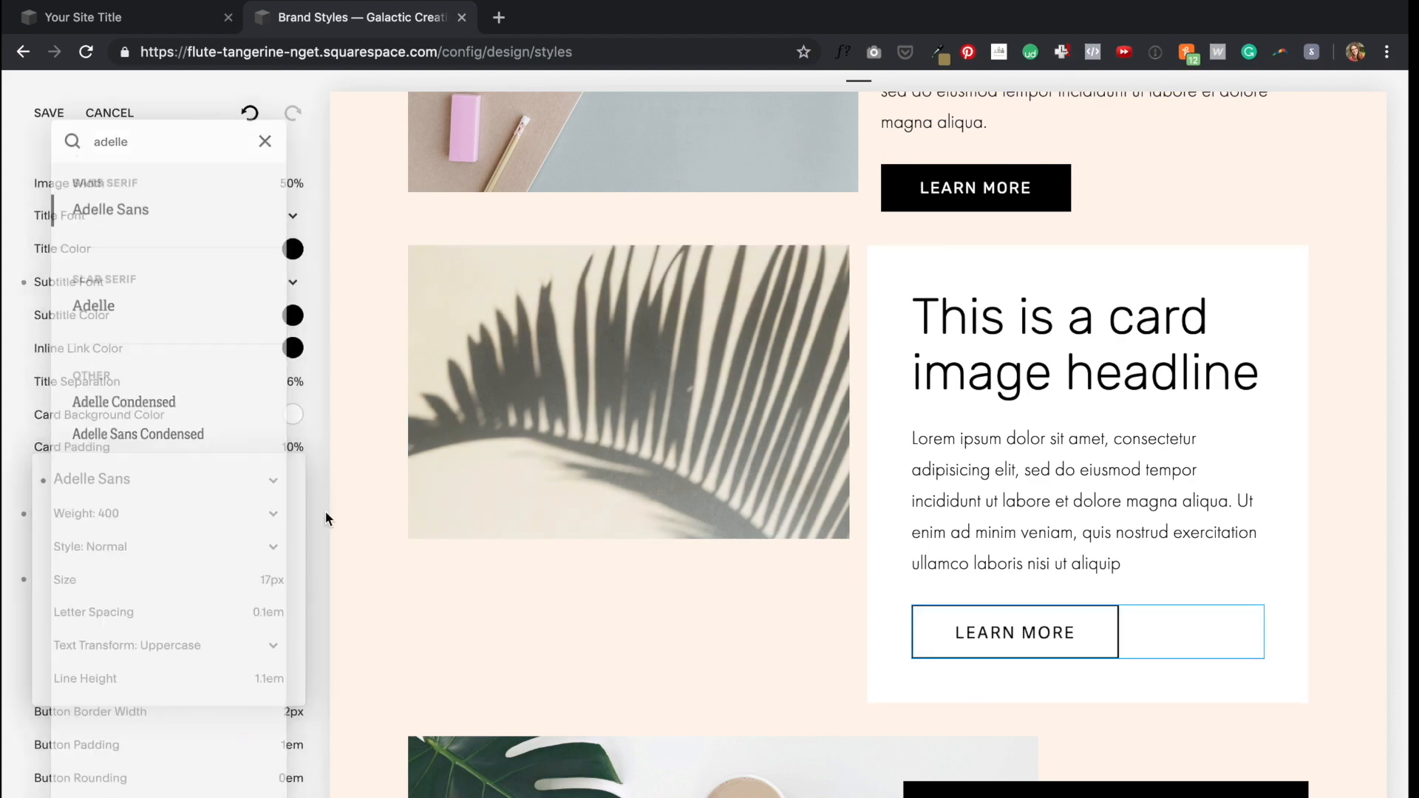
{"action": "left_click", "coordinate": [314, 521]}
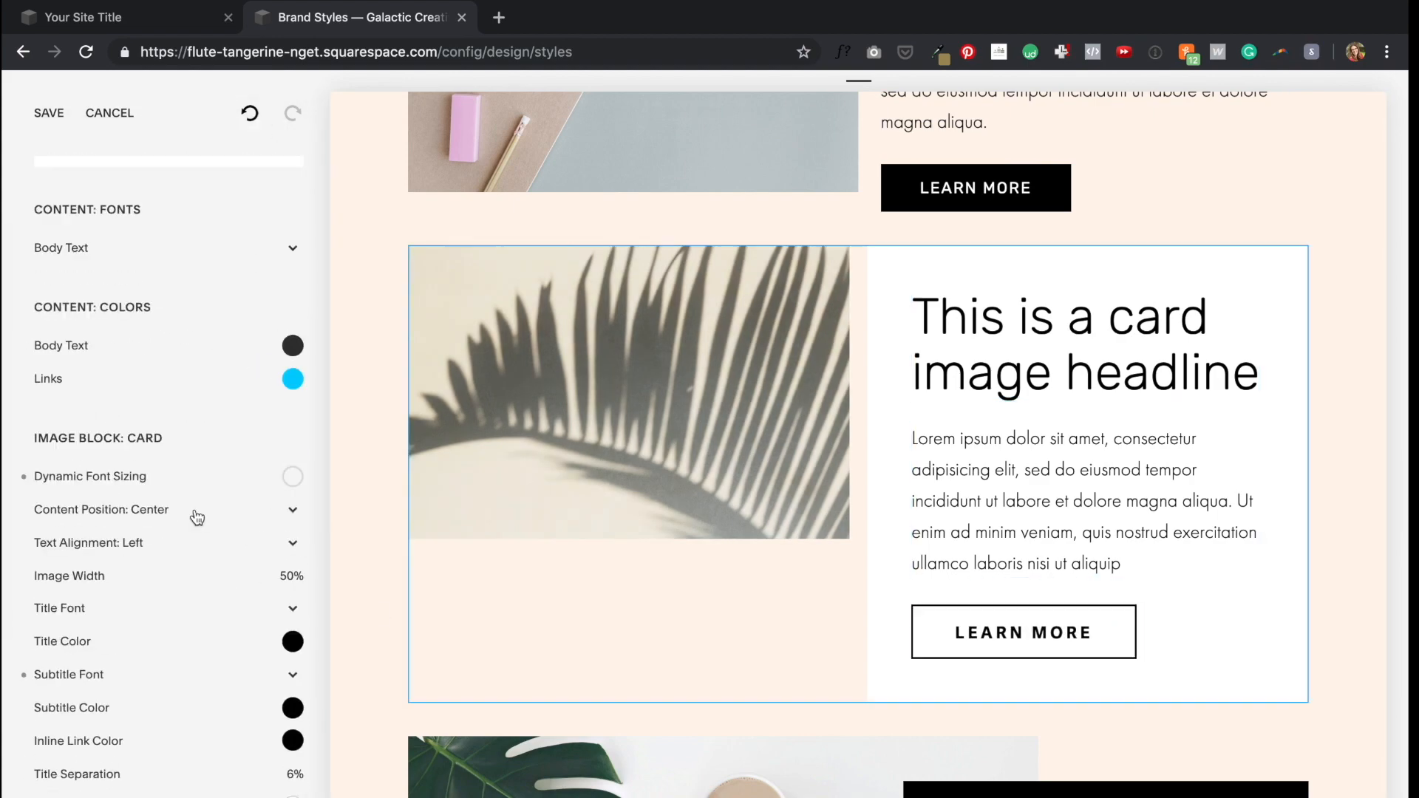
{"action": "scroll", "coordinate": [192, 513], "scroll_direction": "down", "scroll_amount": 4}
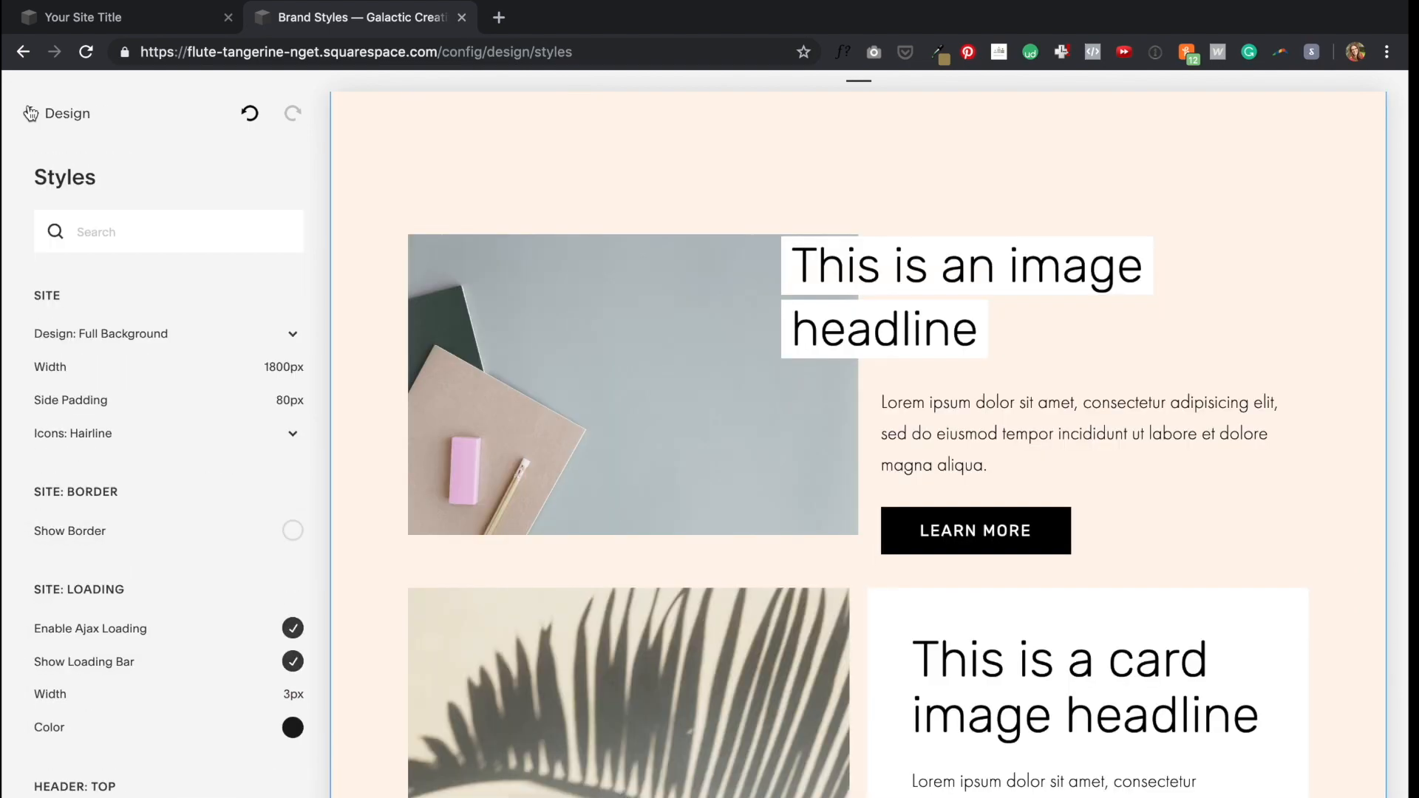
Step: Leave Site Styles, expand the page preview to full width and open the browser's developer tools
{"action": "left_click", "coordinate": [31, 113]}
{"action": "left_click", "coordinate": [339, 107]}
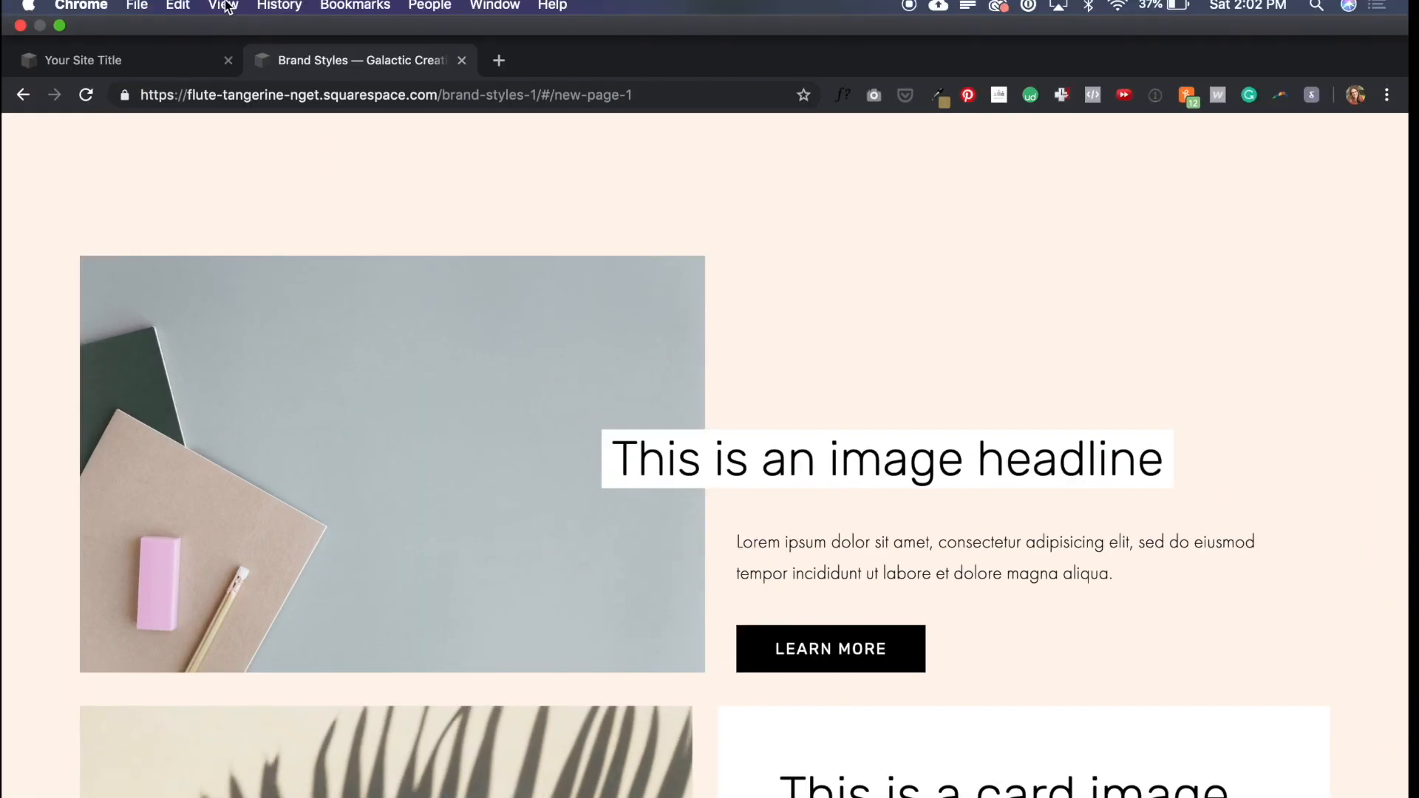
{"action": "left_click", "coordinate": [226, 8]}
{"action": "mouse_move", "coordinate": [271, 260]}
{"action": "left_click", "coordinate": [589, 280]}
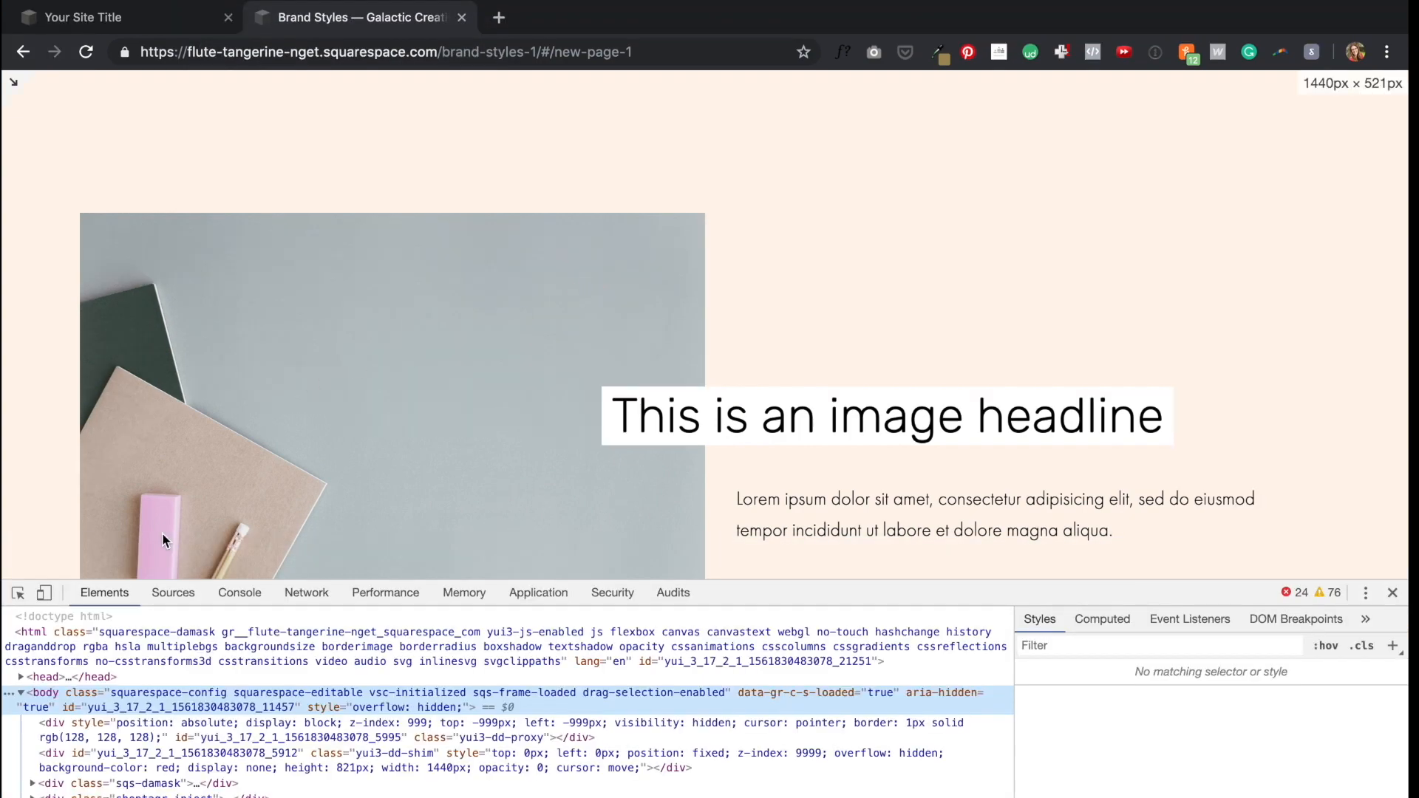
Step: Inspect the image block headlines and find the CSS rule that sets the card headline's font family
{"action": "left_click", "coordinate": [18, 592]}
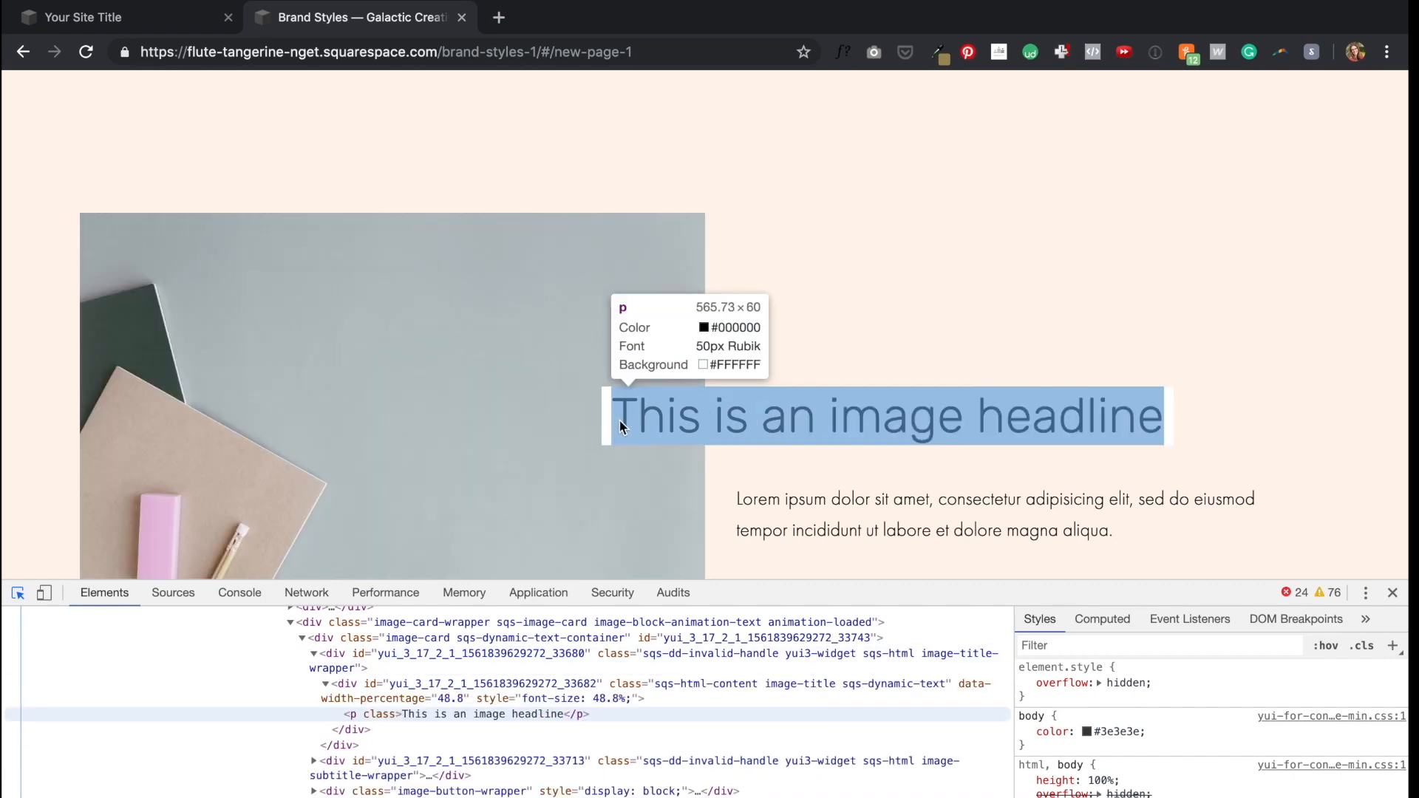
{"action": "left_click", "coordinate": [620, 420]}
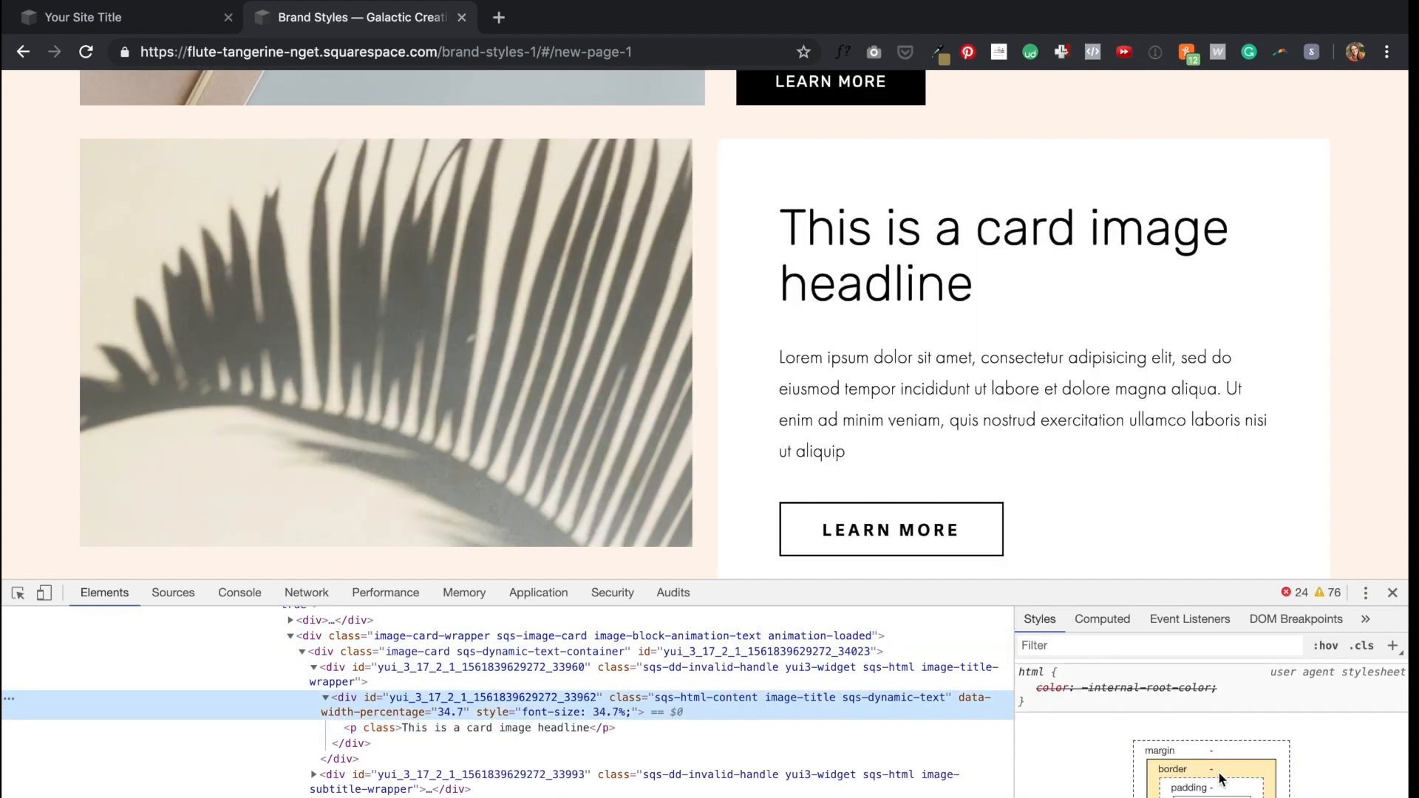
{"action": "left_click", "coordinate": [422, 729]}
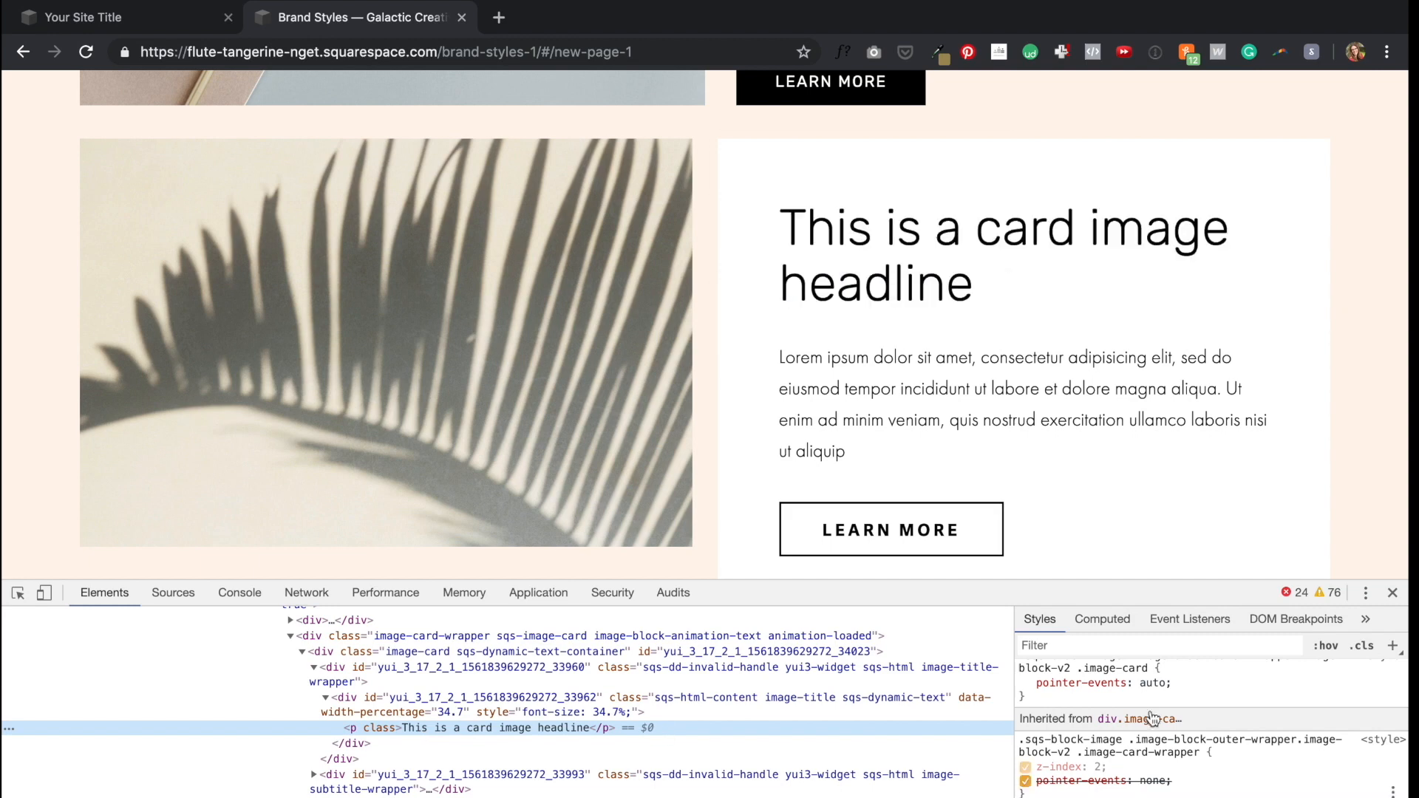
{"action": "scroll", "coordinate": [1151, 713], "scroll_direction": "up", "scroll_amount": 3}
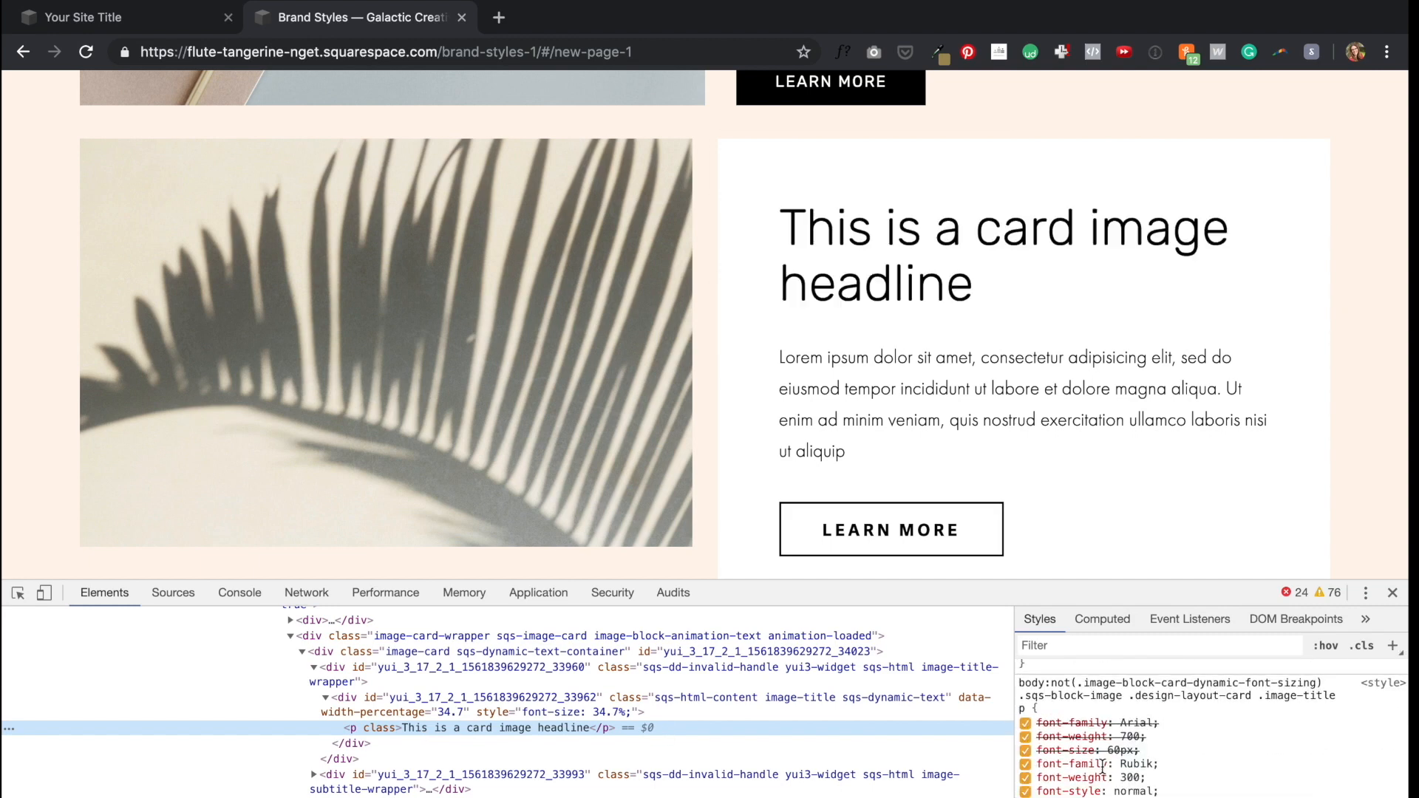
Step: Add an inspector style rule using the card headline's selector, shortened to body:not(.image-block-card-dynamic-font-sizing) .image-title p
{"action": "left_click", "coordinate": [1121, 684]}
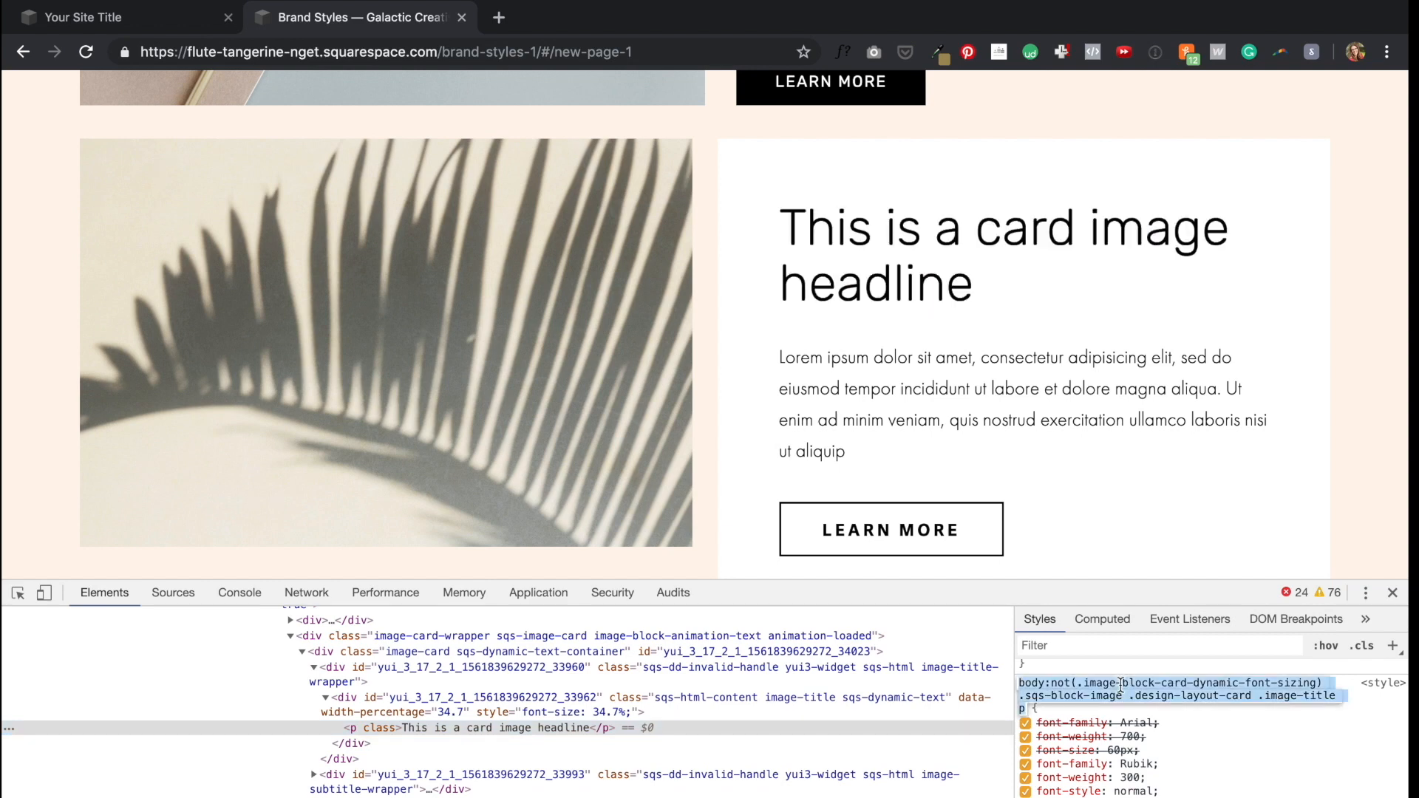
{"action": "left_click", "coordinate": [1395, 648]}
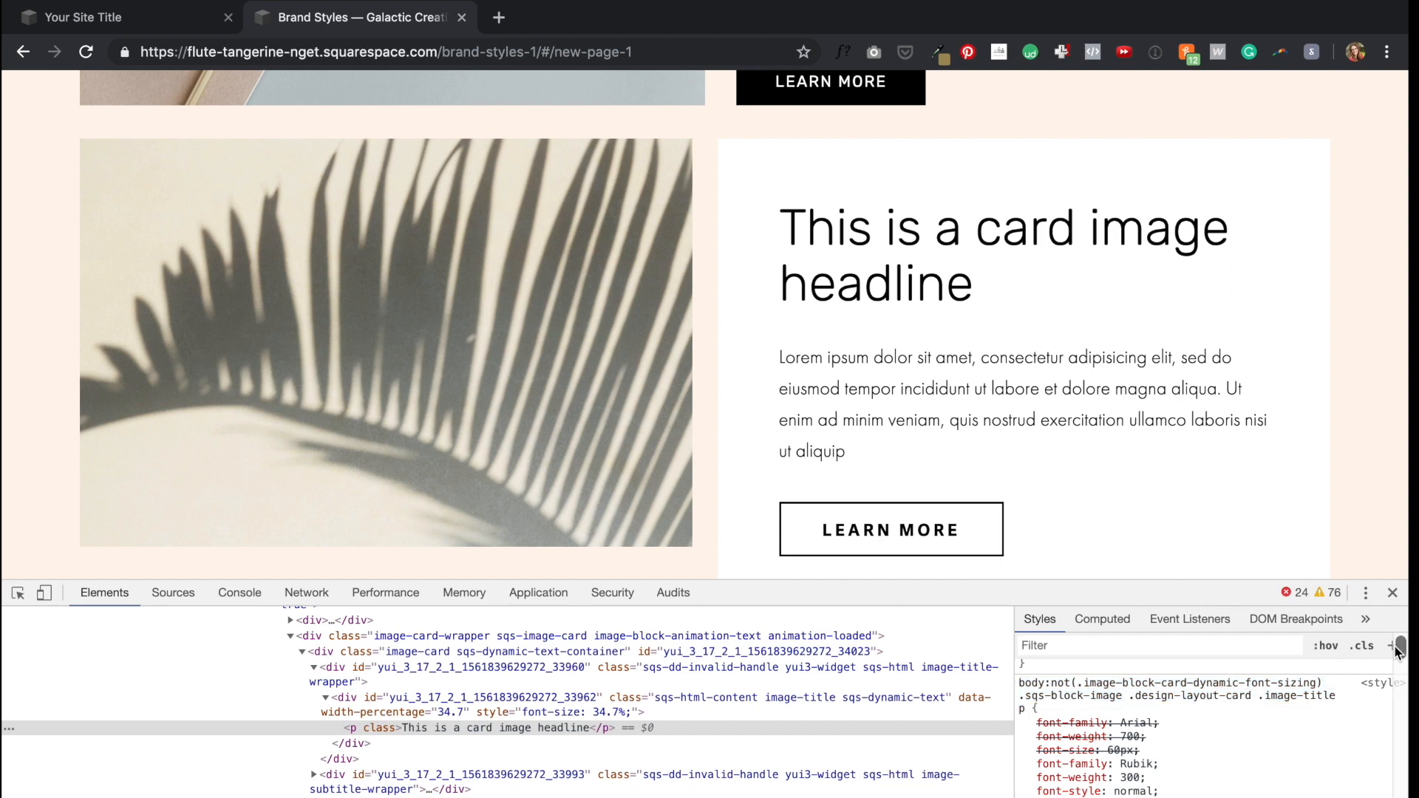
{"action": "left_click", "coordinate": [1393, 646]}
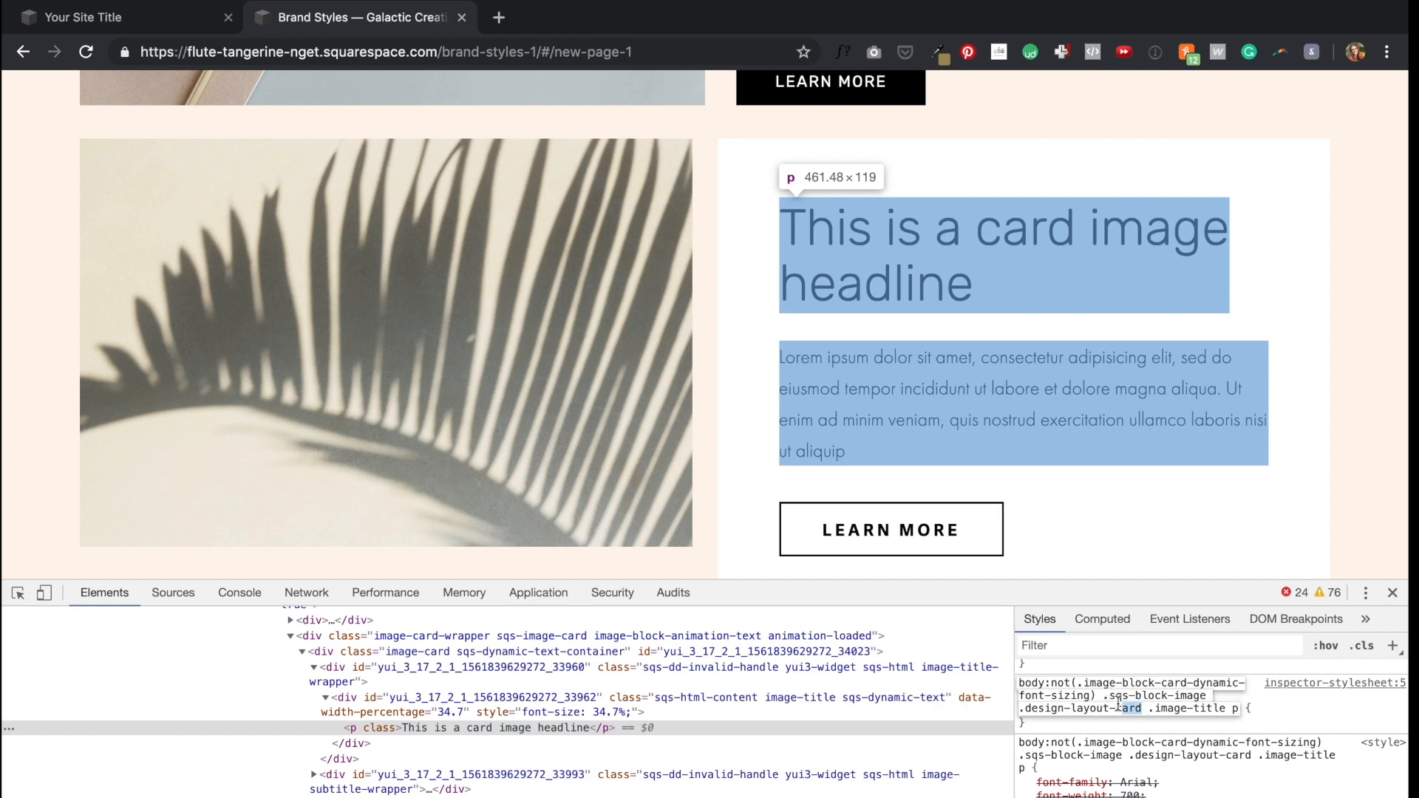
{"action": "left_click_drag", "start_coordinate": [1118, 703], "coordinate": [1104, 697]}
{"action": "key", "text": "BackSpace"}
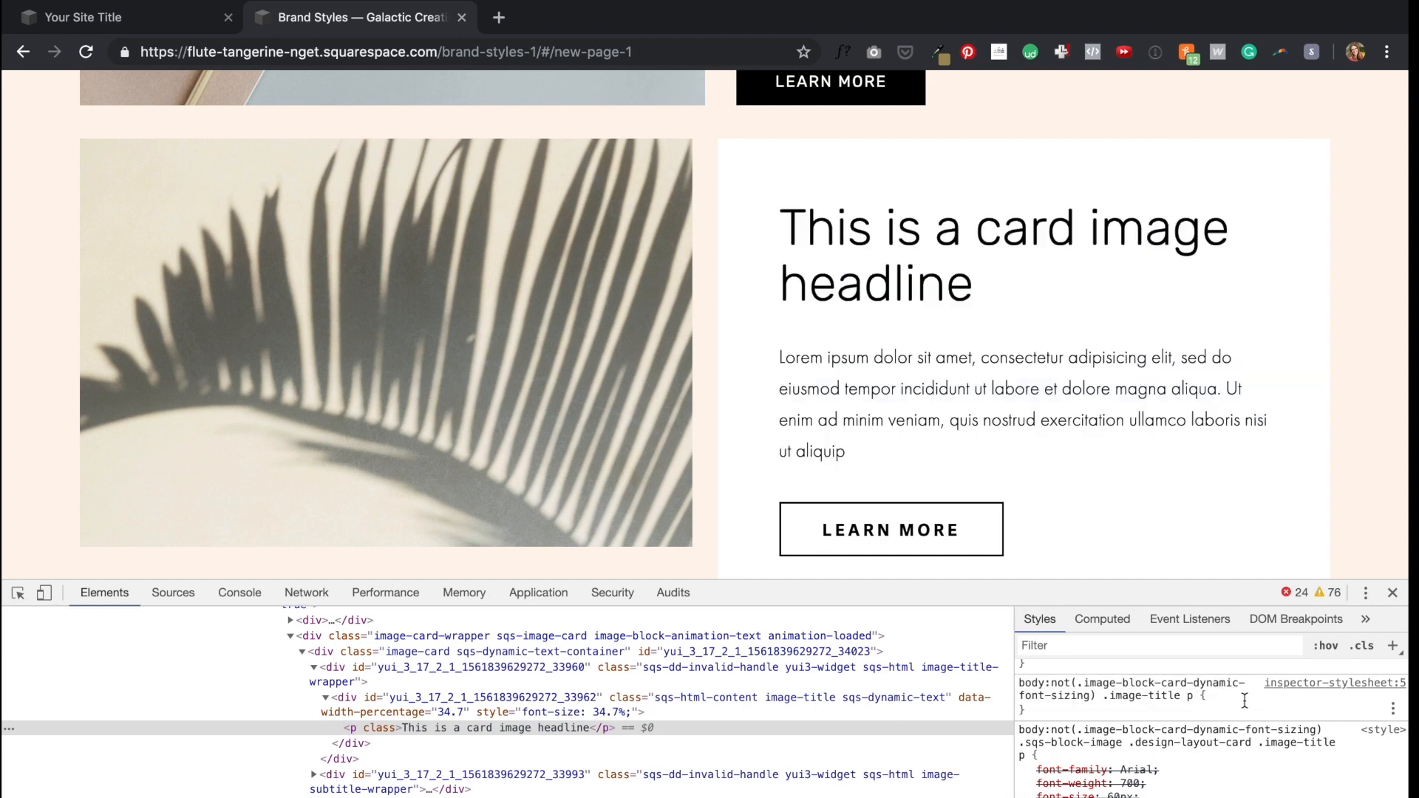
Step: Declare font-family: 'Rylan' !important in the new rule and check the image block headlines down the page
{"action": "left_click", "coordinate": [1241, 701]}
{"action": "type", "text": "font-fami"}
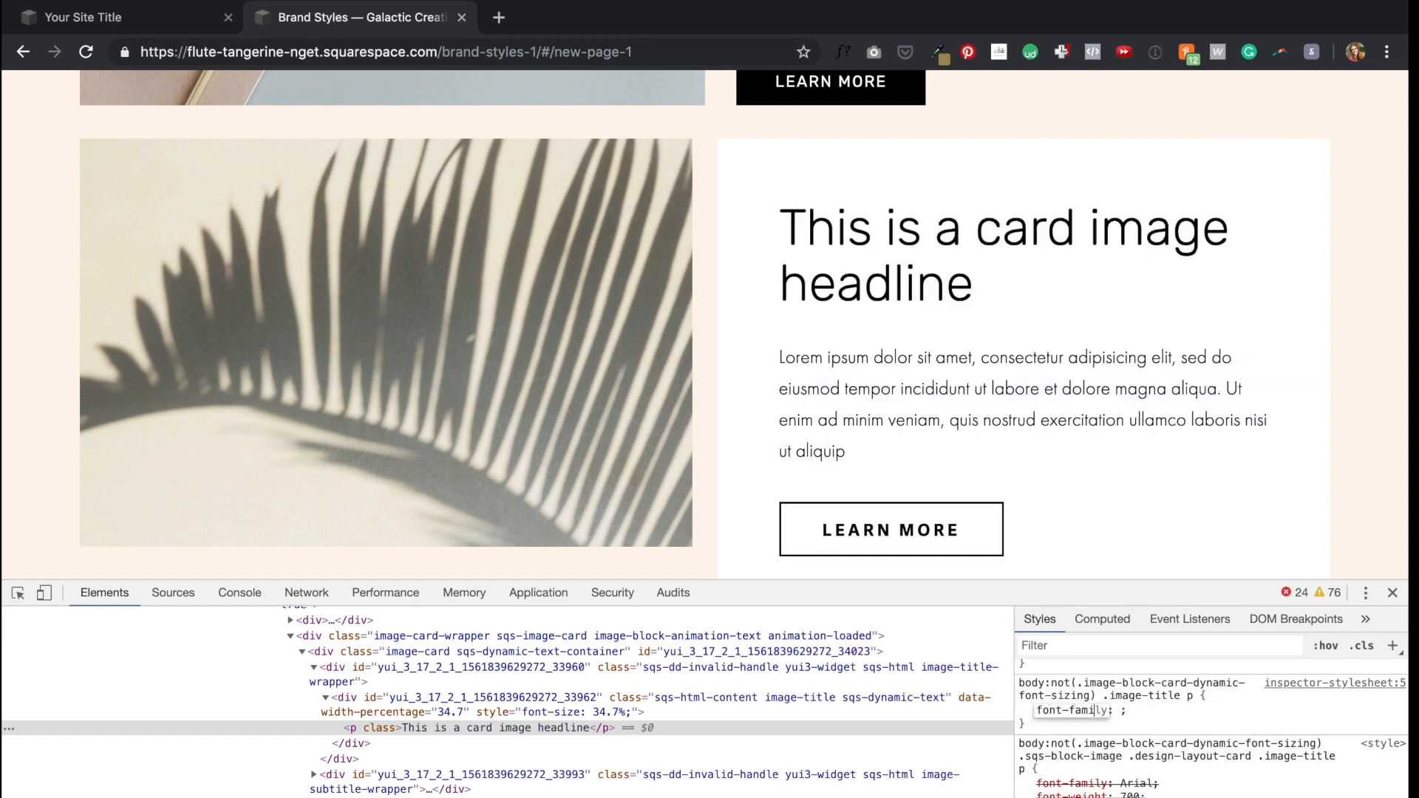
{"action": "type", "text": "ly"}
{"action": "key", "text": "Tab"}
{"action": "type", "text": "'"}
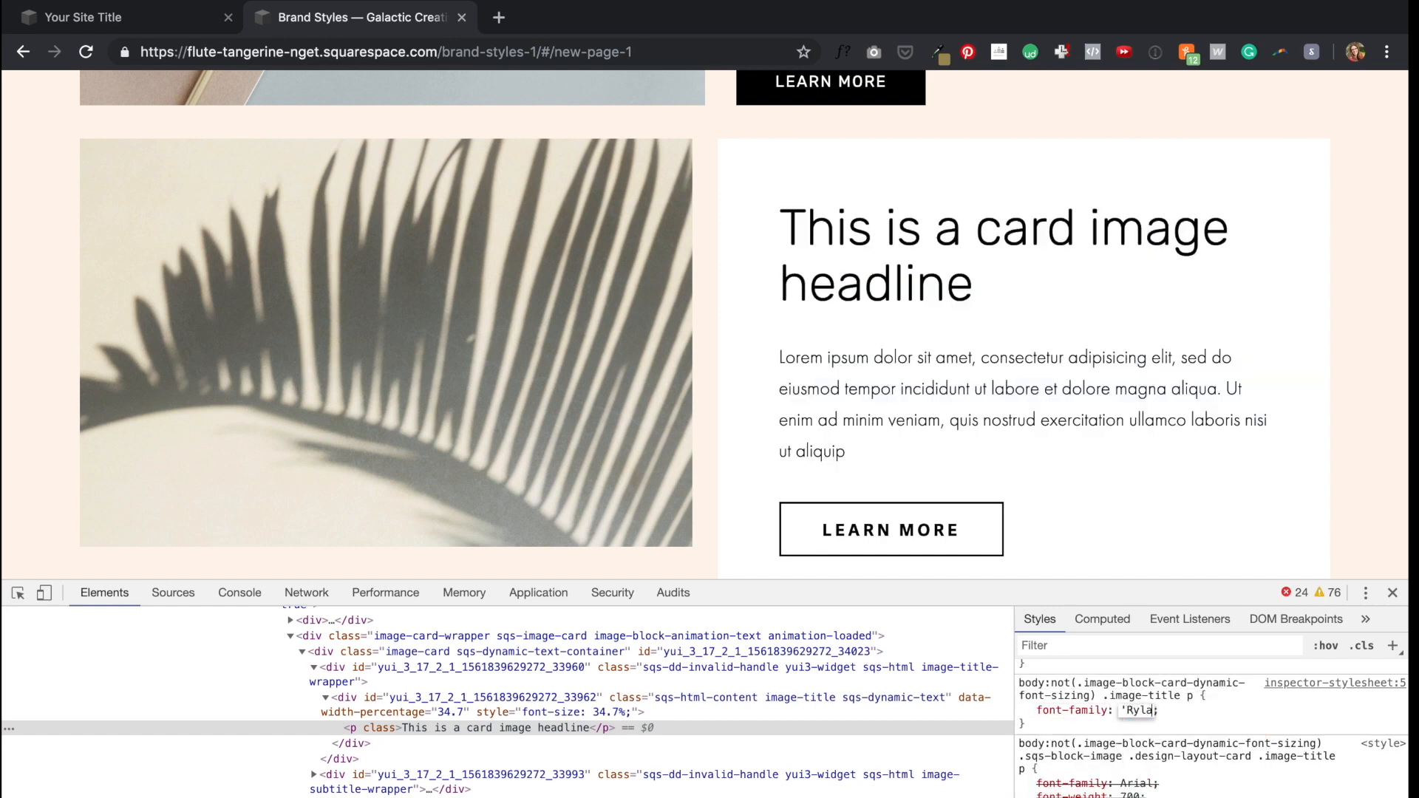
{"action": "type", "text": "Rylan' !important"}
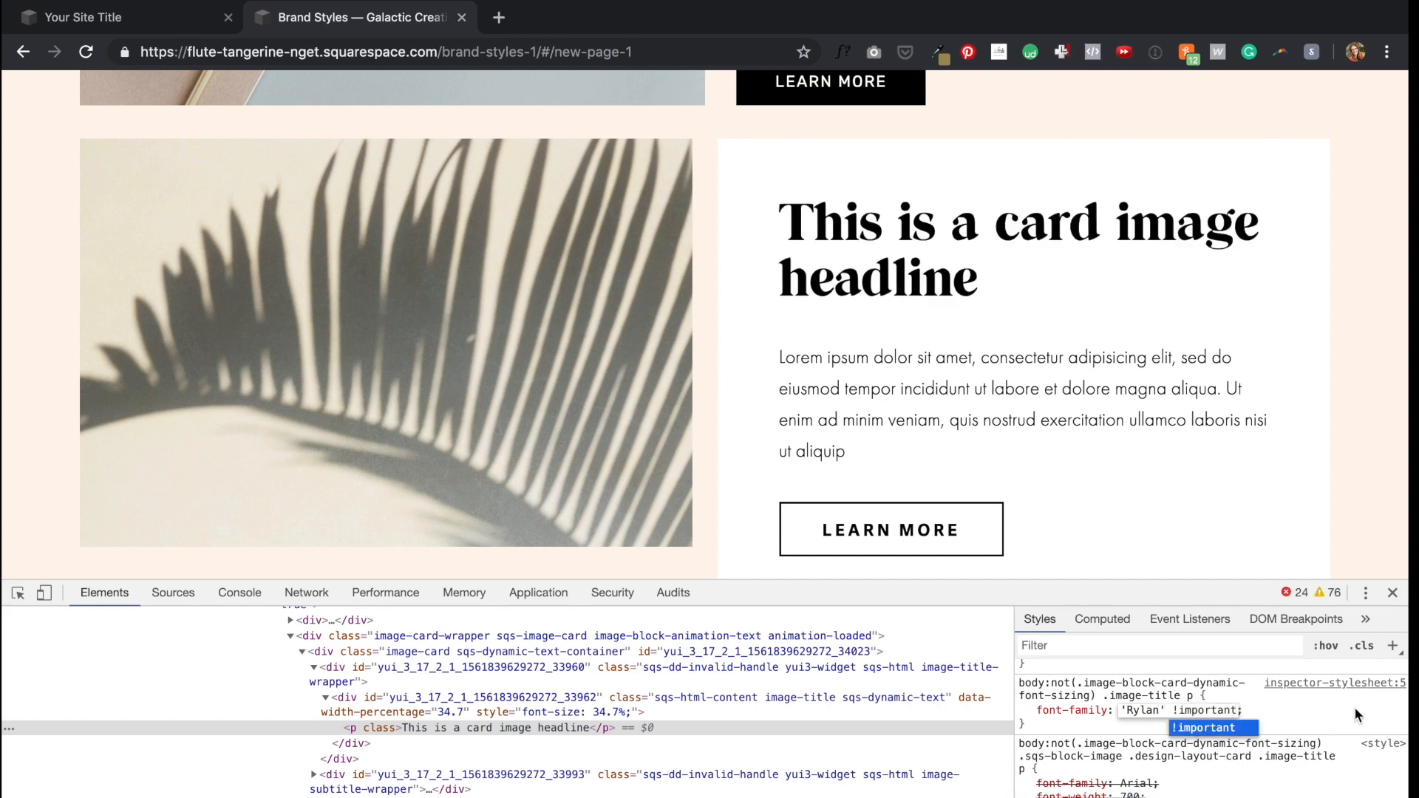
{"action": "scroll", "coordinate": [1163, 463], "scroll_direction": "up", "scroll_amount": 5}
{"action": "scroll", "coordinate": [1162, 463], "scroll_direction": "down", "scroll_amount": 12}
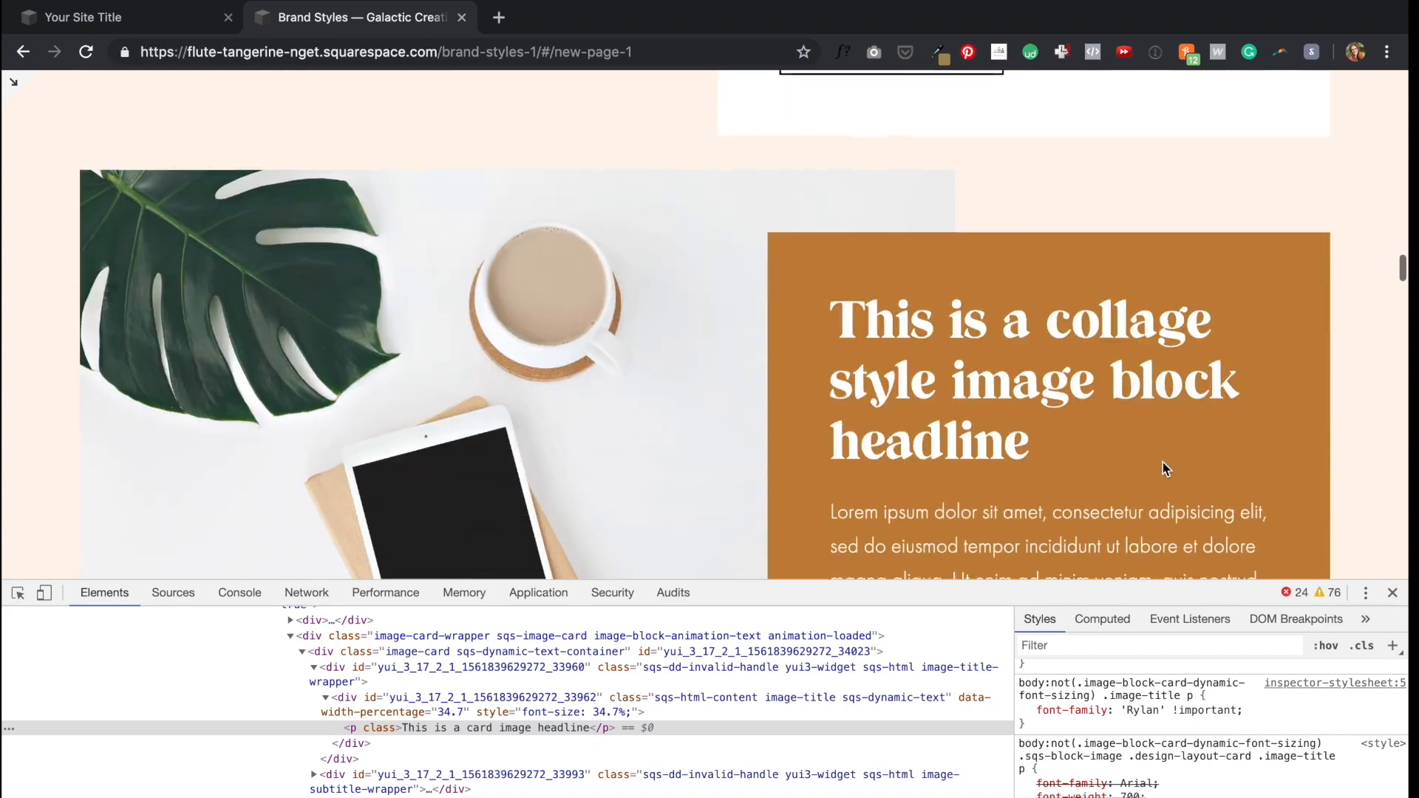
{"action": "scroll", "coordinate": [1163, 463], "scroll_direction": "down", "scroll_amount": 10}
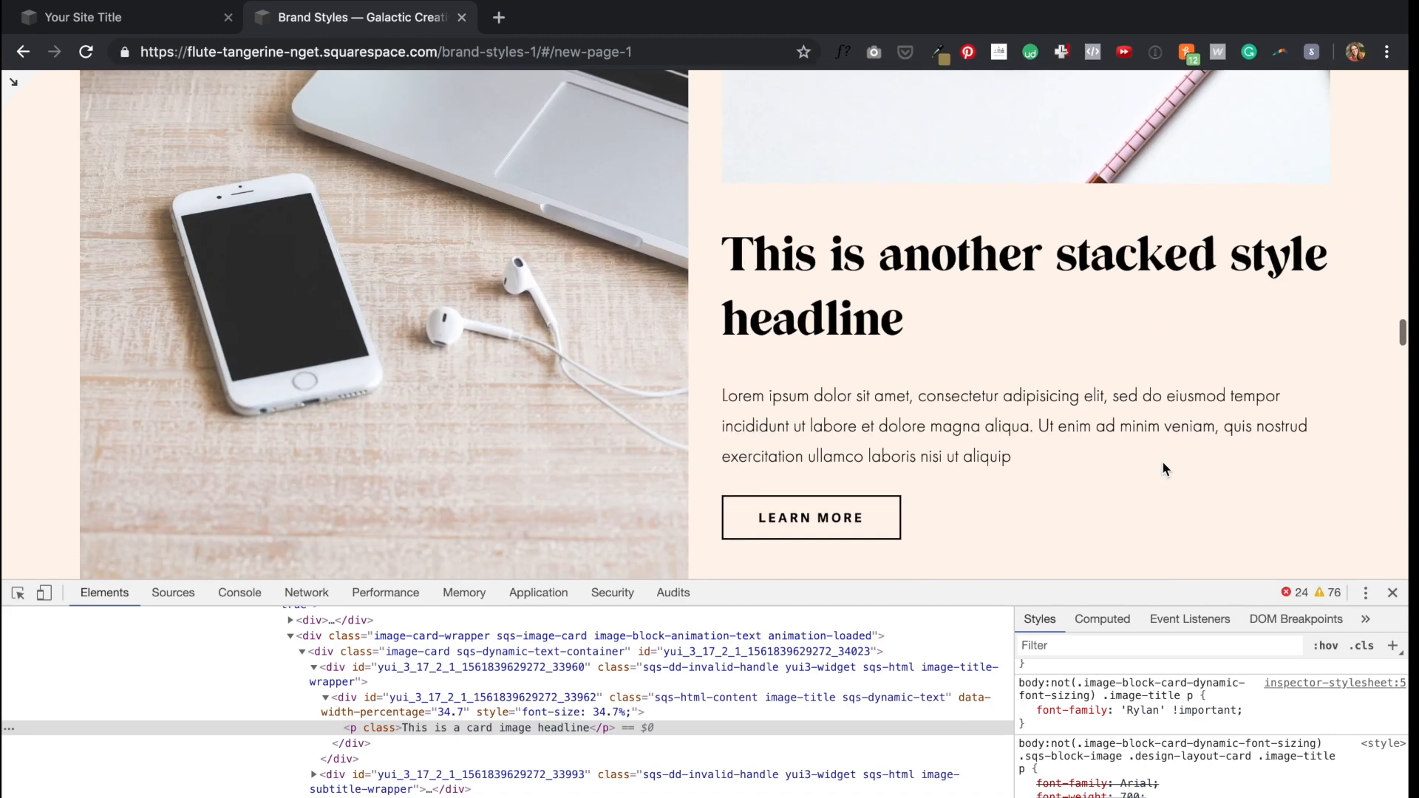
Step: Copy the Rylan image-title rule from the inspector into the site's Custom CSS below the h1 rule and save
{"action": "scroll", "coordinate": [1162, 460], "scroll_direction": "up", "scroll_amount": 5}
{"action": "scroll", "coordinate": [1164, 468], "scroll_direction": "up", "scroll_amount": 1}
{"action": "left_click_drag", "start_coordinate": [1025, 728], "coordinate": [1020, 686]}
{"action": "key", "text": "super+c"}
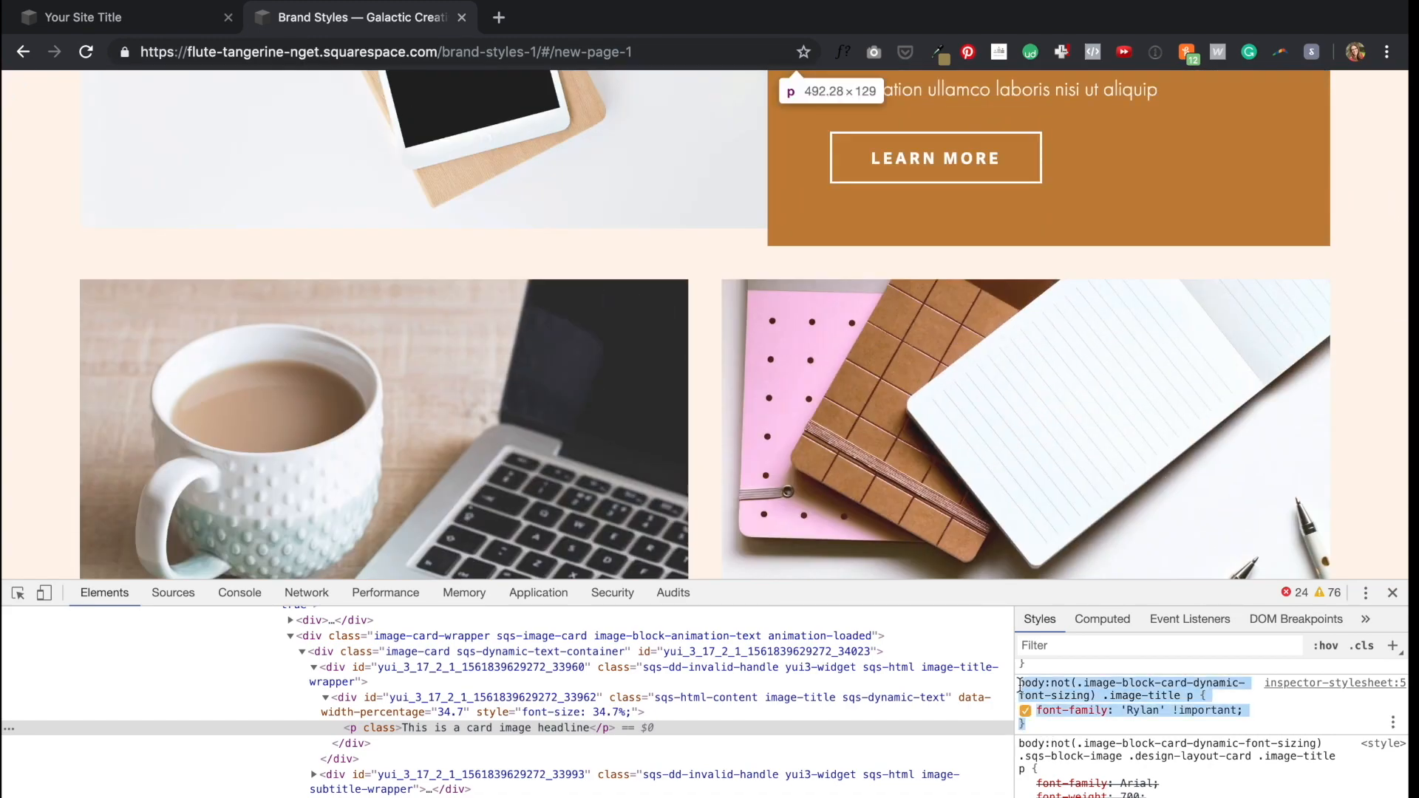
{"action": "left_click", "coordinate": [13, 81]}
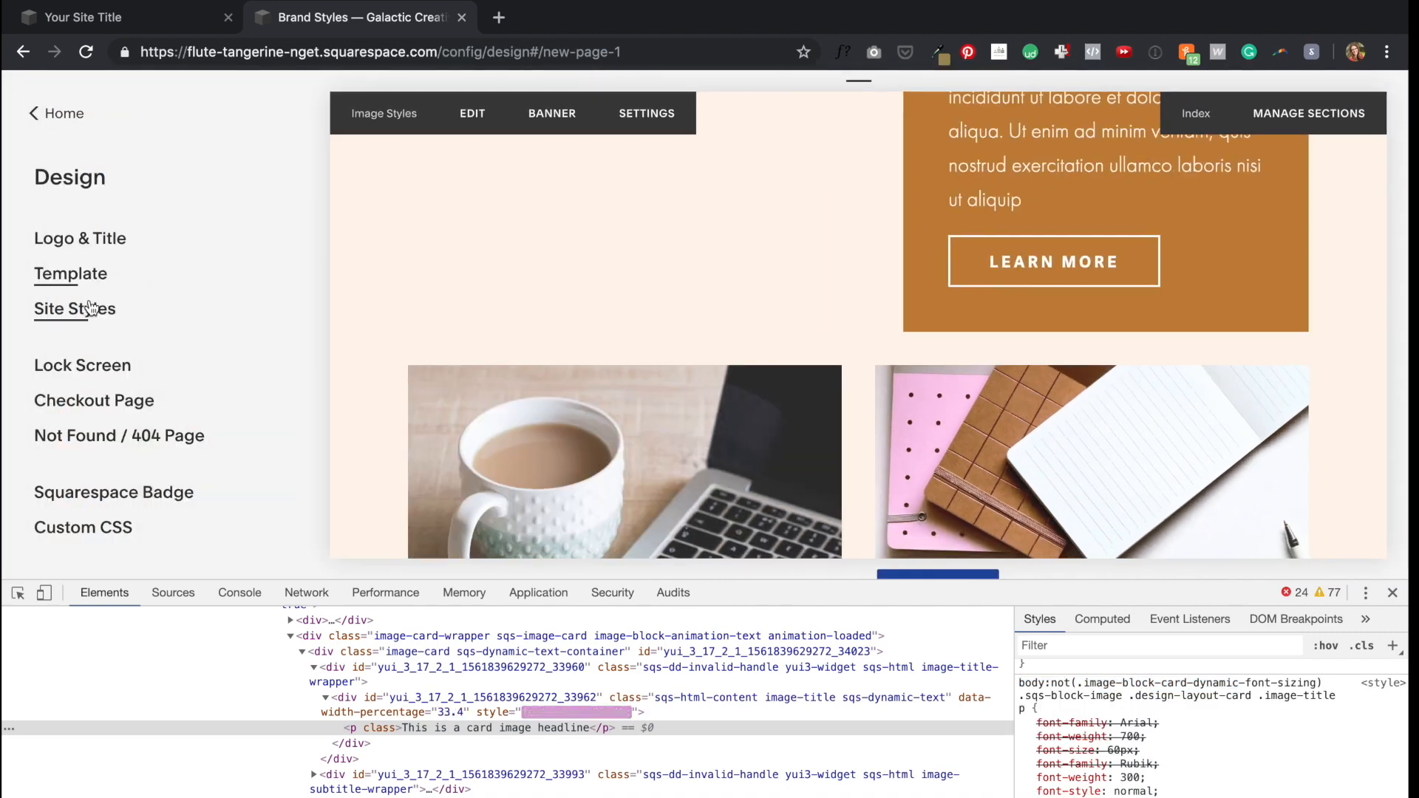
{"action": "left_click", "coordinate": [74, 529]}
{"action": "scroll", "coordinate": [272, 542], "scroll_direction": "down", "scroll_amount": 3}
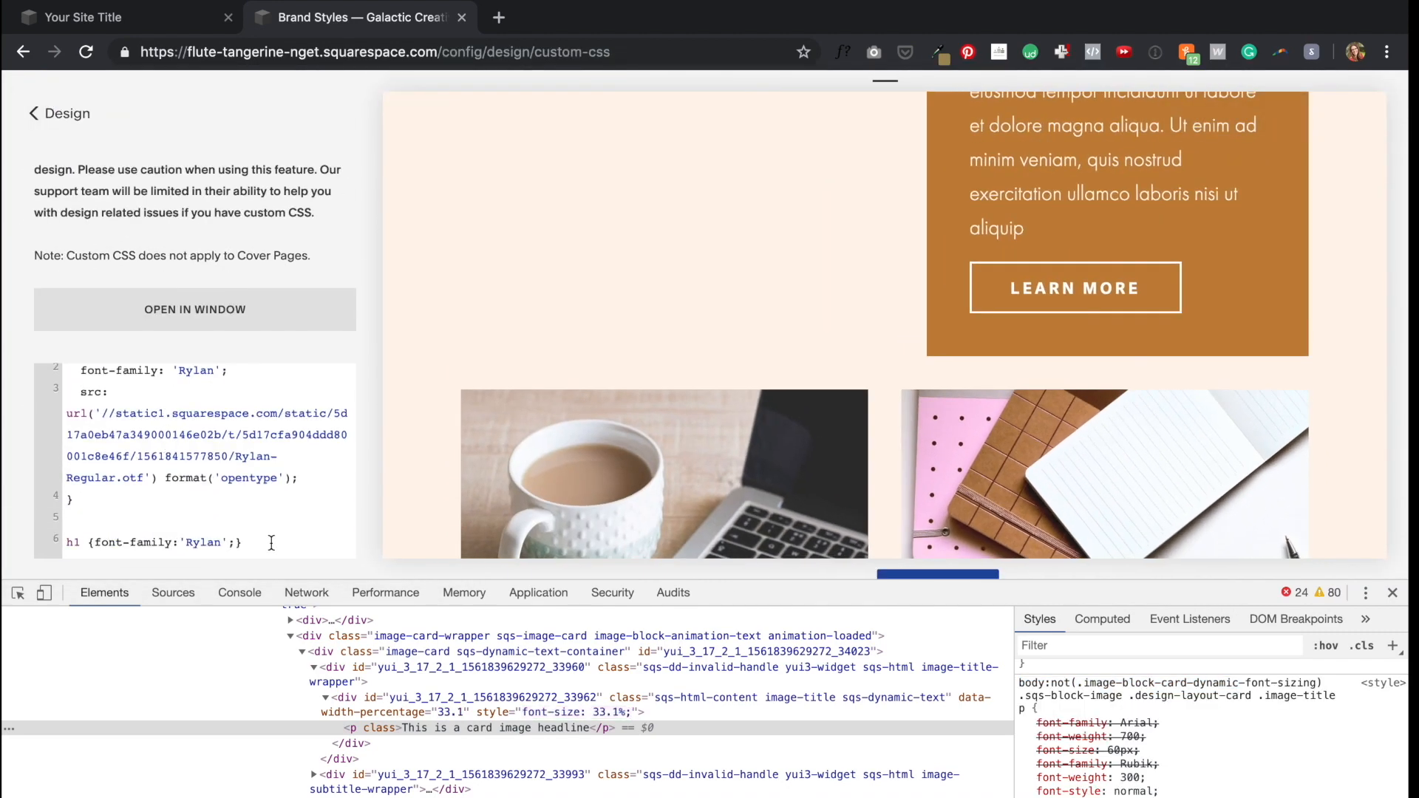
{"action": "key", "text": "super+v"}
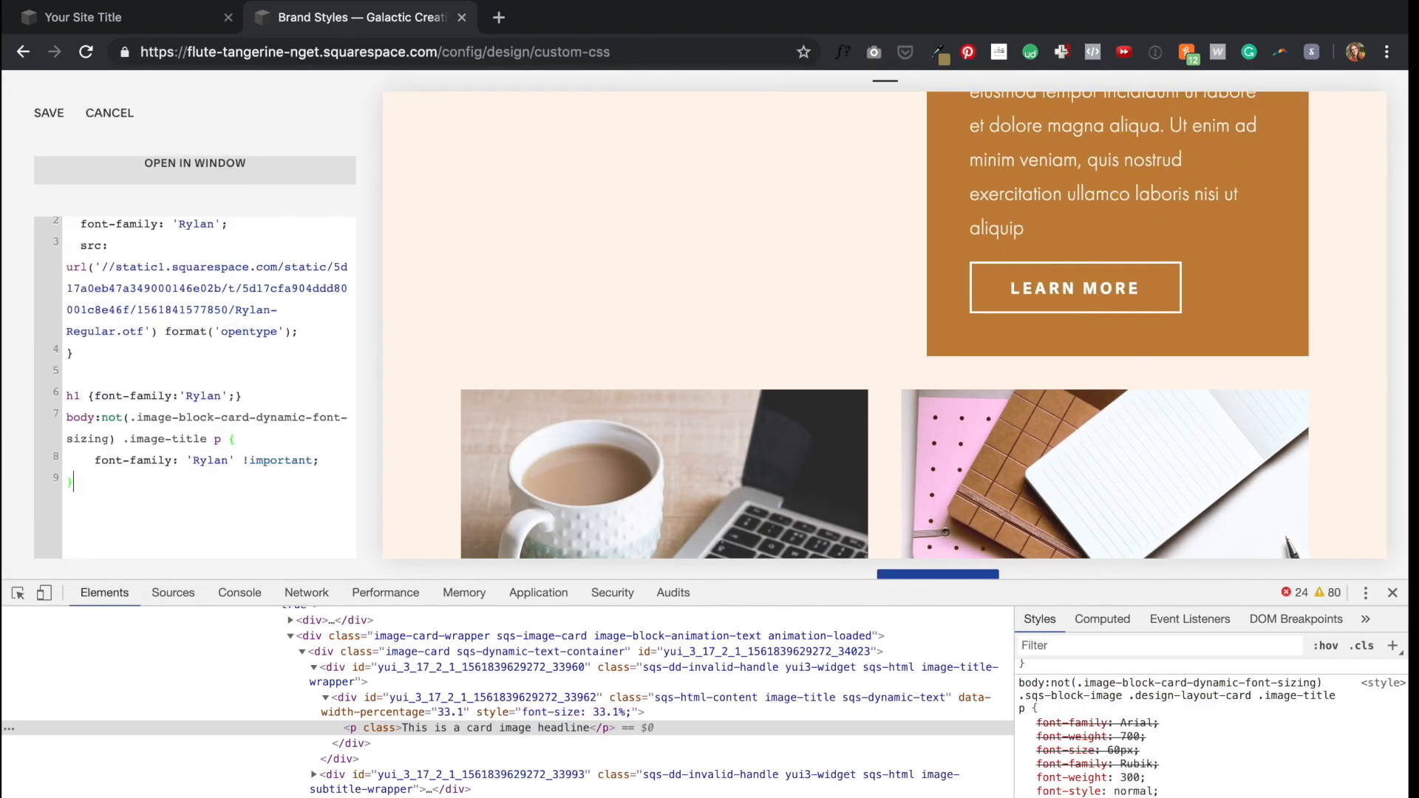
{"action": "left_click", "coordinate": [1393, 593]}
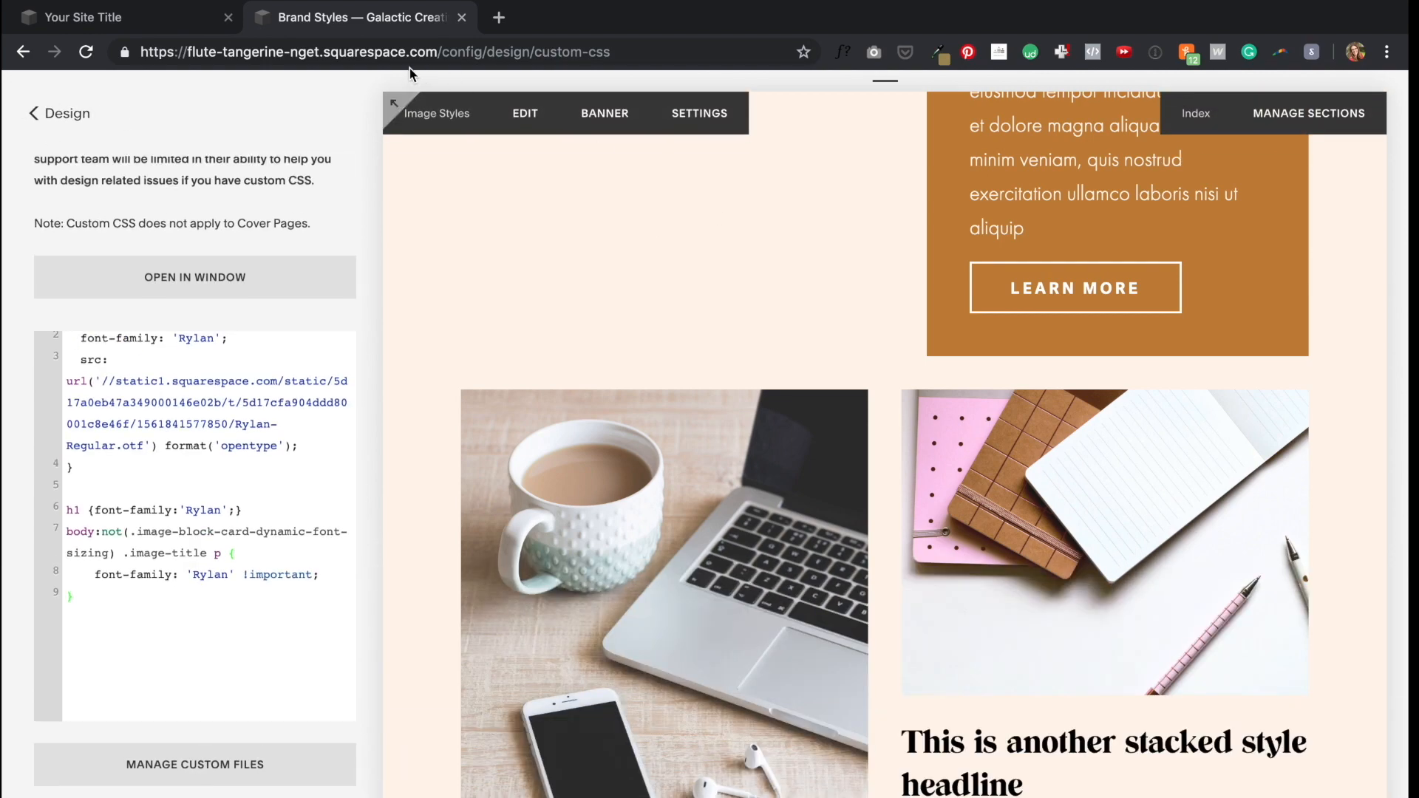
Step: Preview the Brand Styles page at full width and examine its headlines and text styles
{"action": "left_click", "coordinate": [394, 103]}
{"action": "scroll", "coordinate": [660, 510], "scroll_direction": "up", "scroll_amount": 12}
{"action": "scroll", "coordinate": [660, 508], "scroll_direction": "up", "scroll_amount": 15}
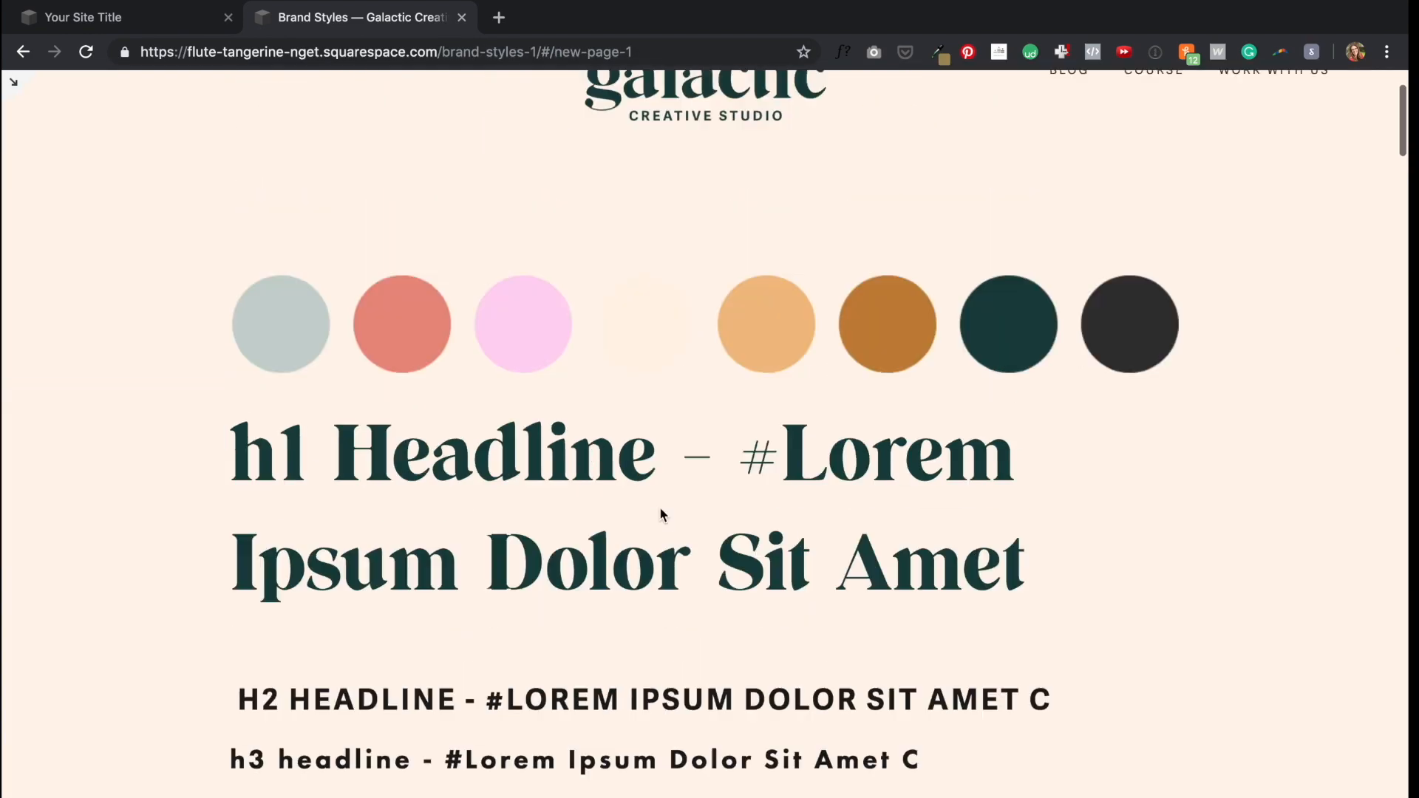
{"action": "scroll", "coordinate": [978, 216], "scroll_direction": "down", "scroll_amount": 20}
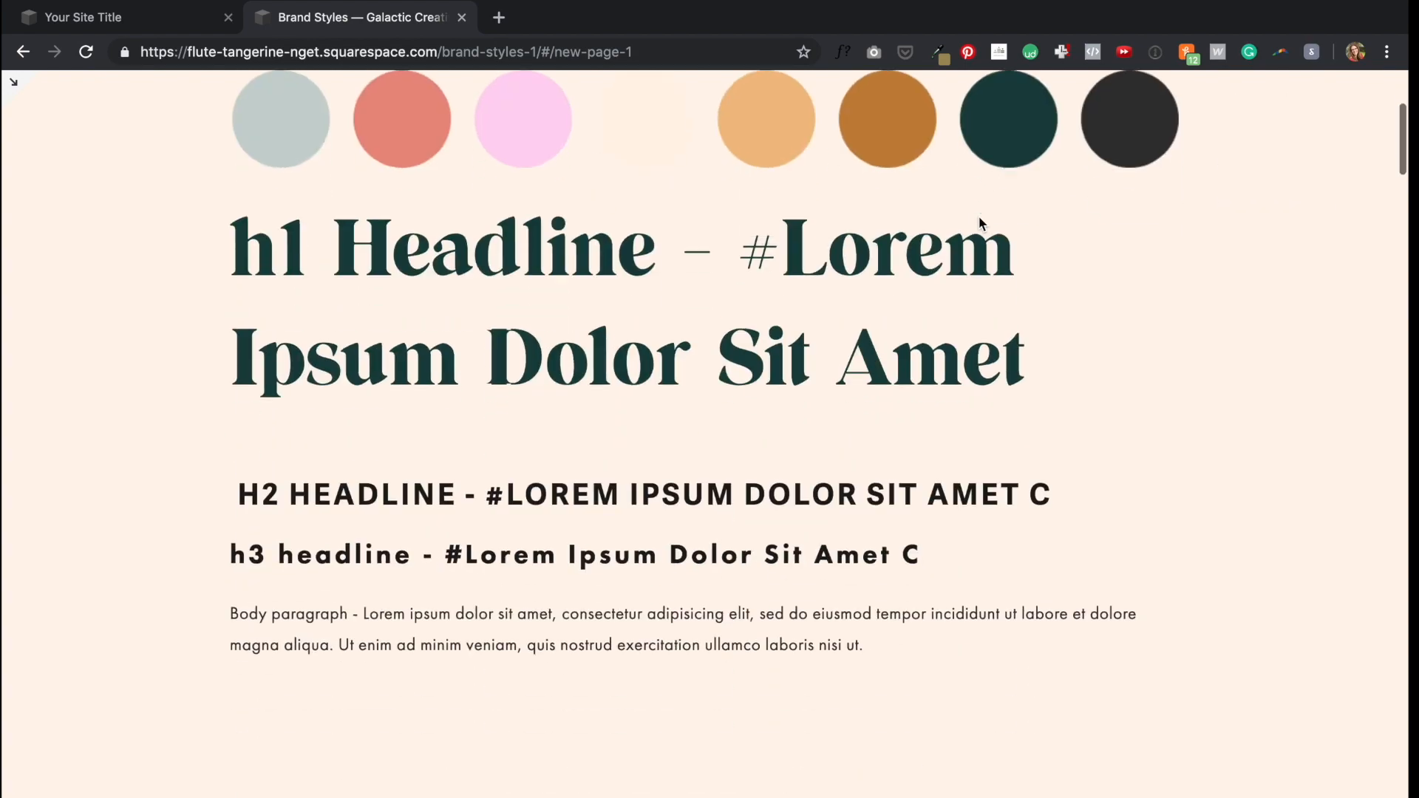
Step: Examine the headlines in the light and dark text sections and in every image block down the Brand Styles page
{"action": "scroll", "coordinate": [983, 224], "scroll_direction": "down", "scroll_amount": 12}
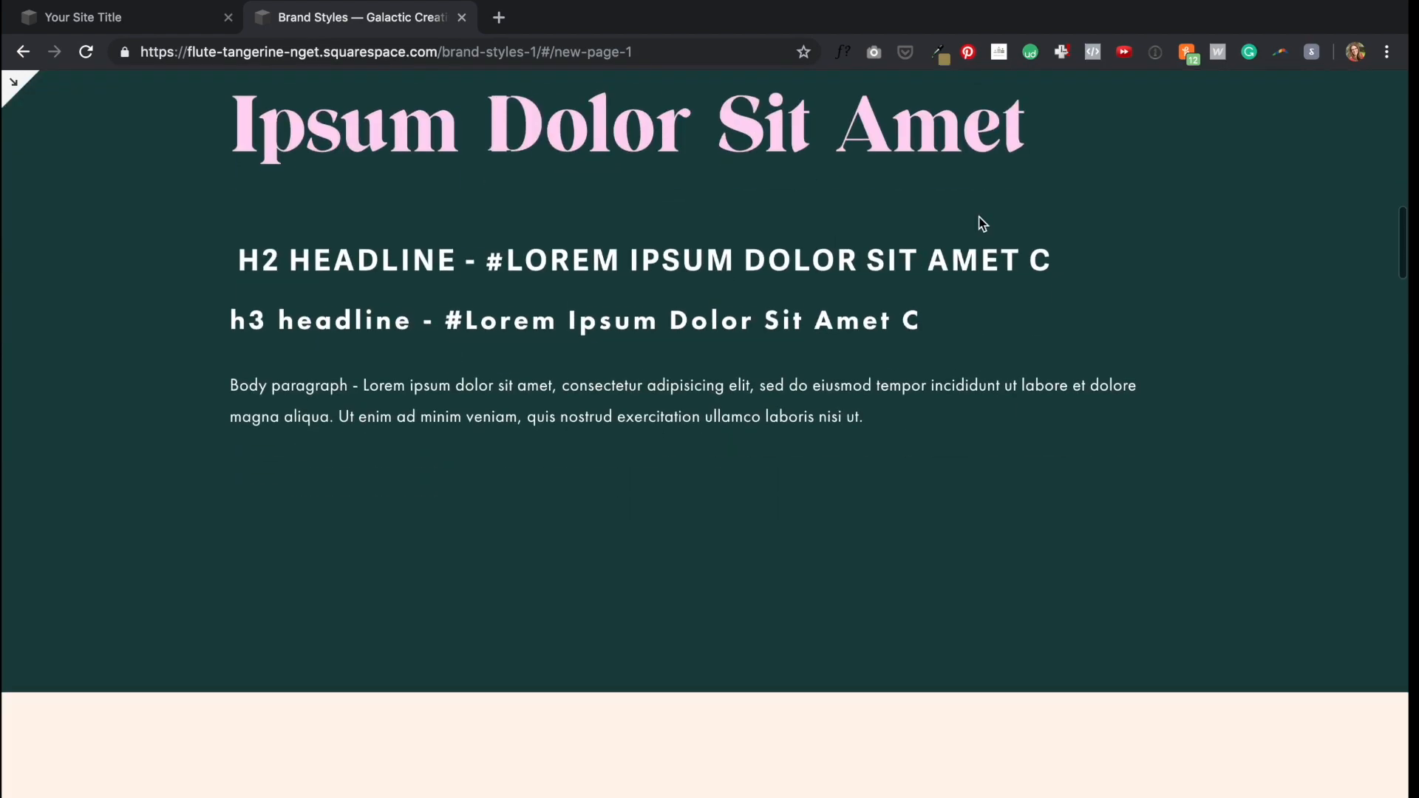
{"action": "scroll", "coordinate": [990, 224], "scroll_direction": "down", "scroll_amount": 9}
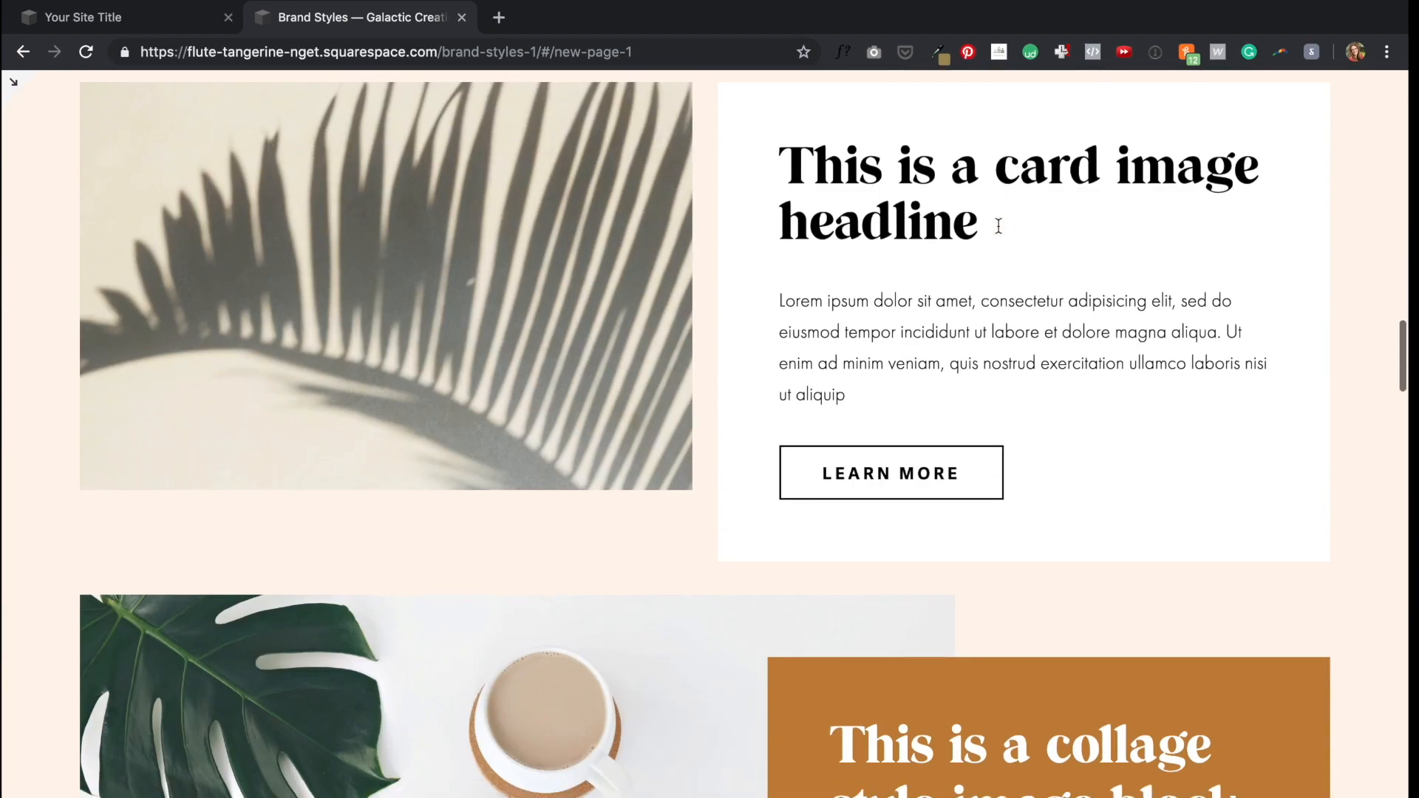
{"action": "scroll", "coordinate": [998, 225], "scroll_direction": "up", "scroll_amount": 20}
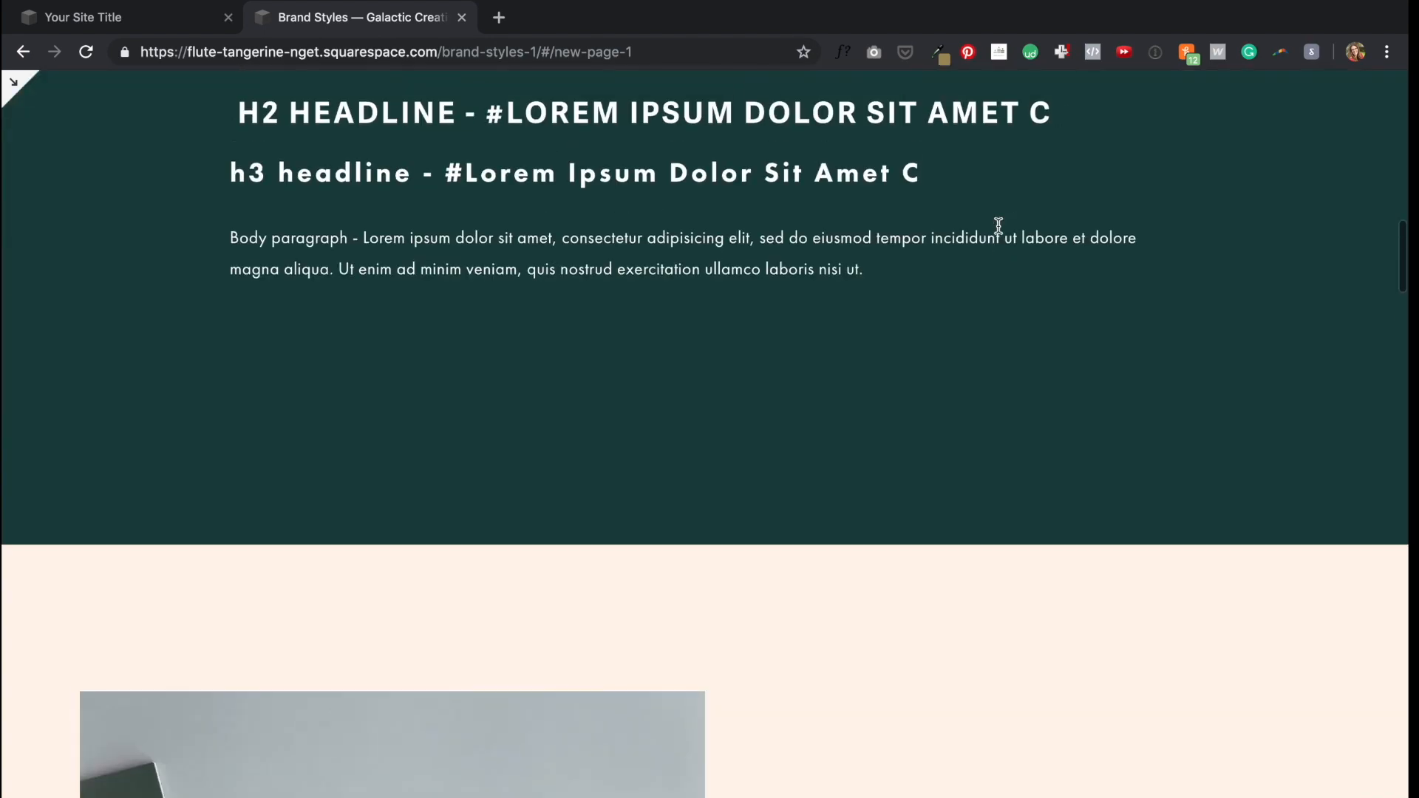
{"action": "scroll", "coordinate": [998, 224], "scroll_direction": "up", "scroll_amount": 2}
{"action": "scroll", "coordinate": [998, 225], "scroll_direction": "down", "scroll_amount": 15}
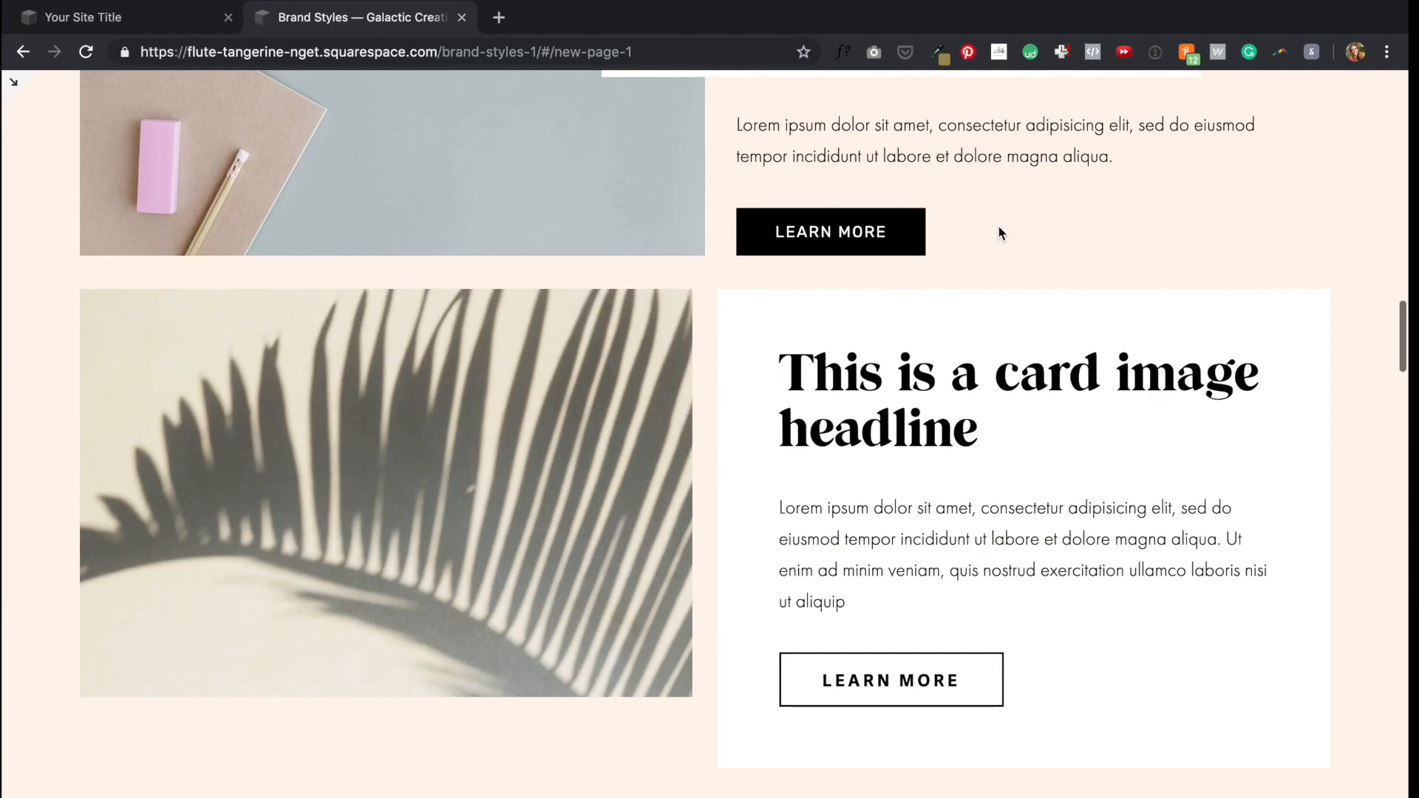
{"action": "scroll", "coordinate": [999, 227], "scroll_direction": "down", "scroll_amount": 15}
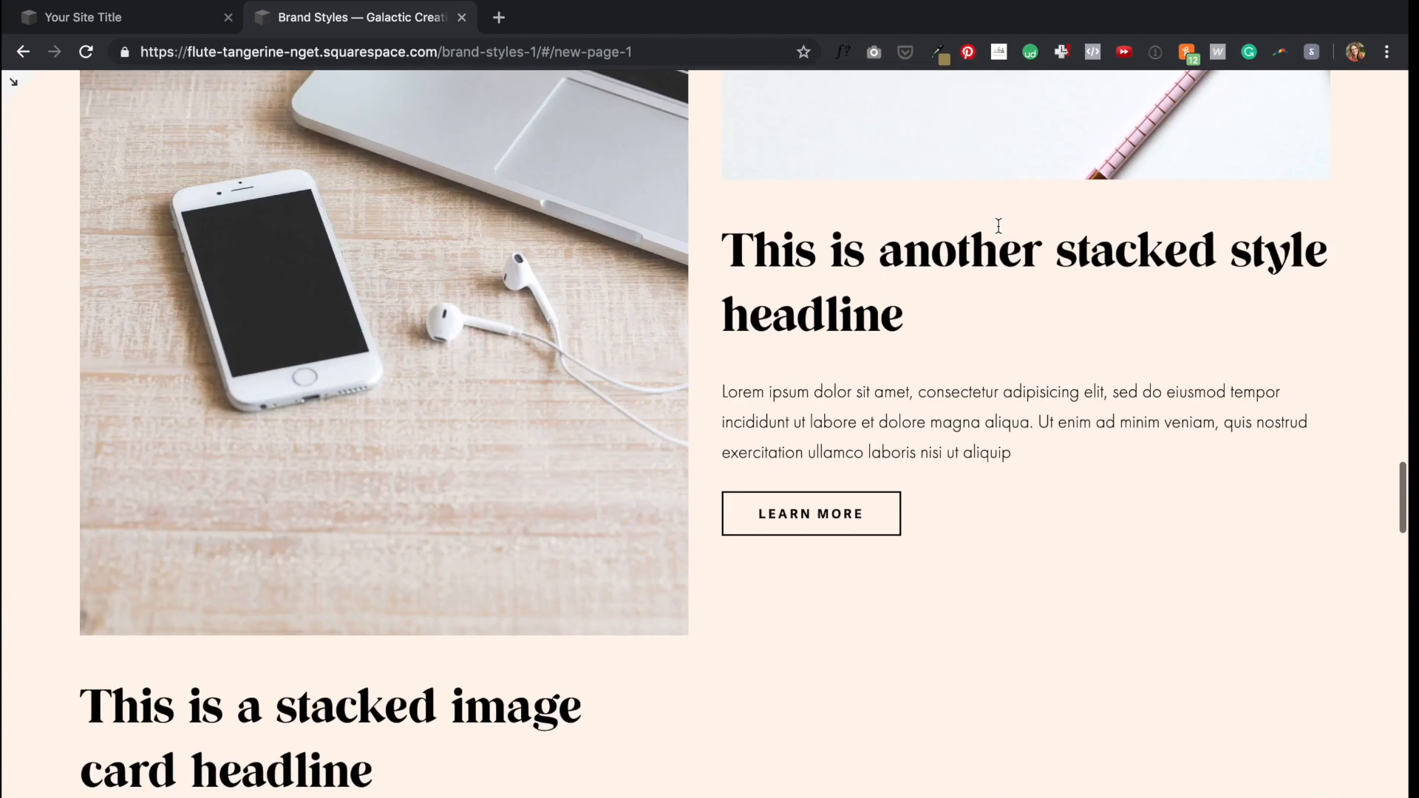
{"action": "scroll", "coordinate": [998, 226], "scroll_direction": "down", "scroll_amount": 5}
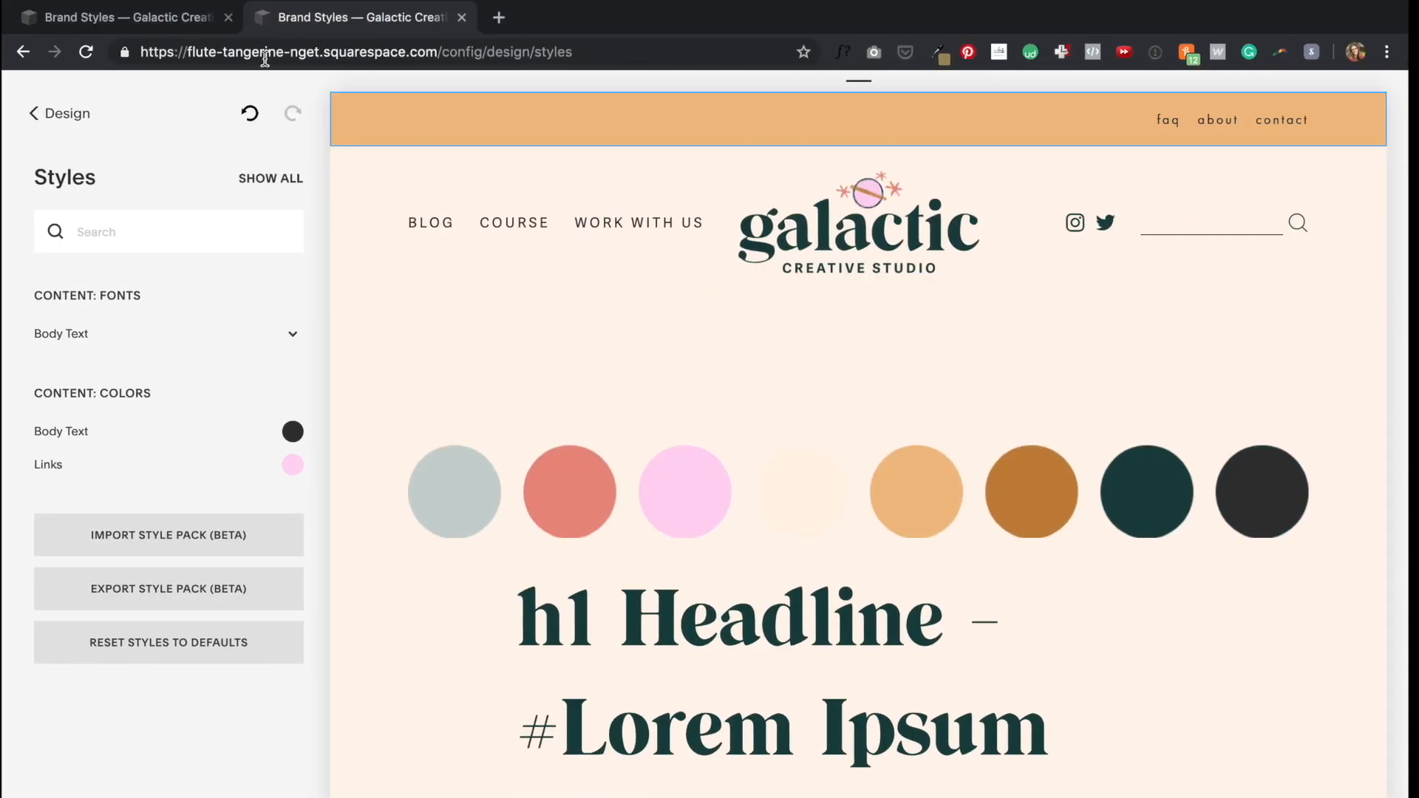
Step: Adjust the site's body text font and the subtitle font of the overlap image block in the site styles
{"action": "left_click", "coordinate": [57, 115]}
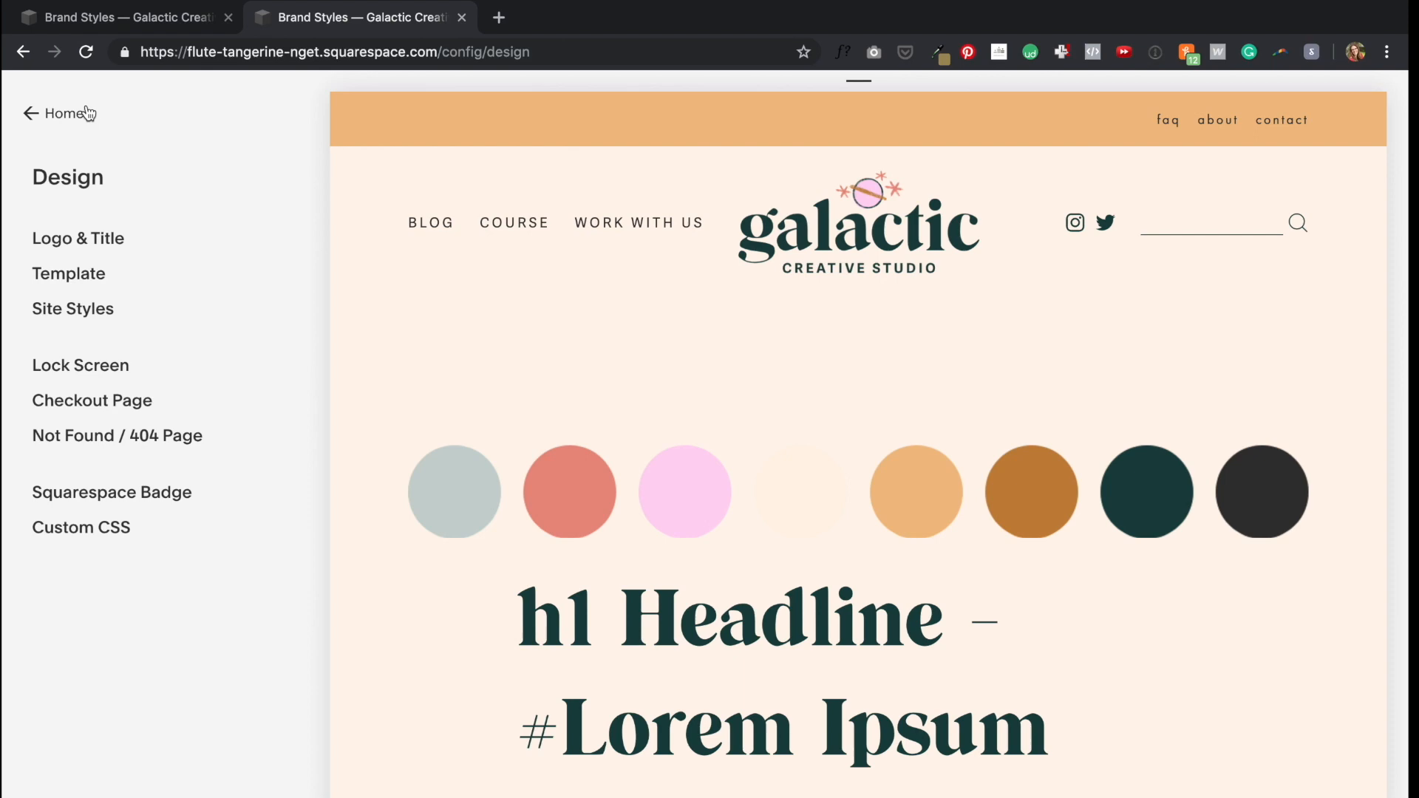
{"action": "left_click", "coordinate": [337, 106]}
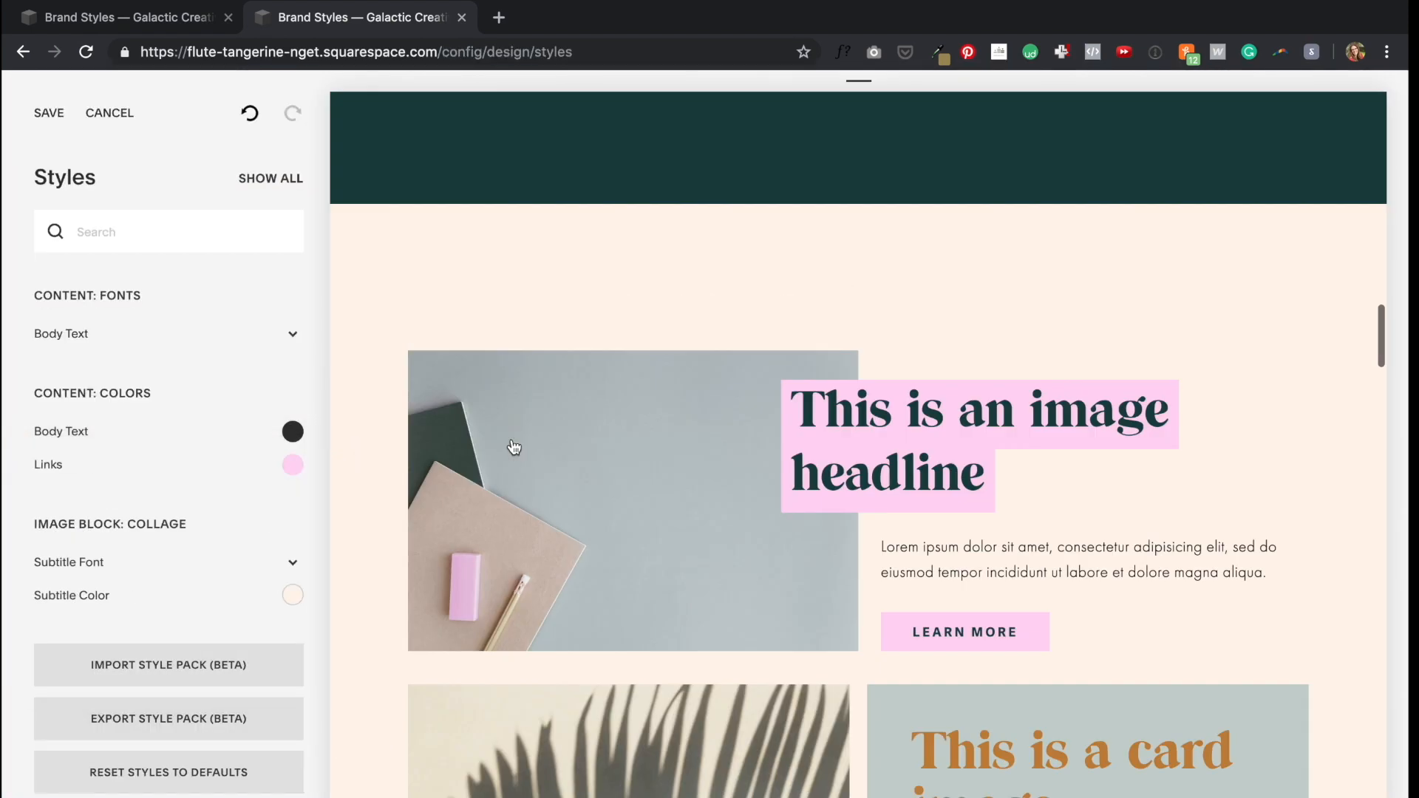
{"action": "scroll", "coordinate": [513, 443], "scroll_direction": "down", "scroll_amount": 5}
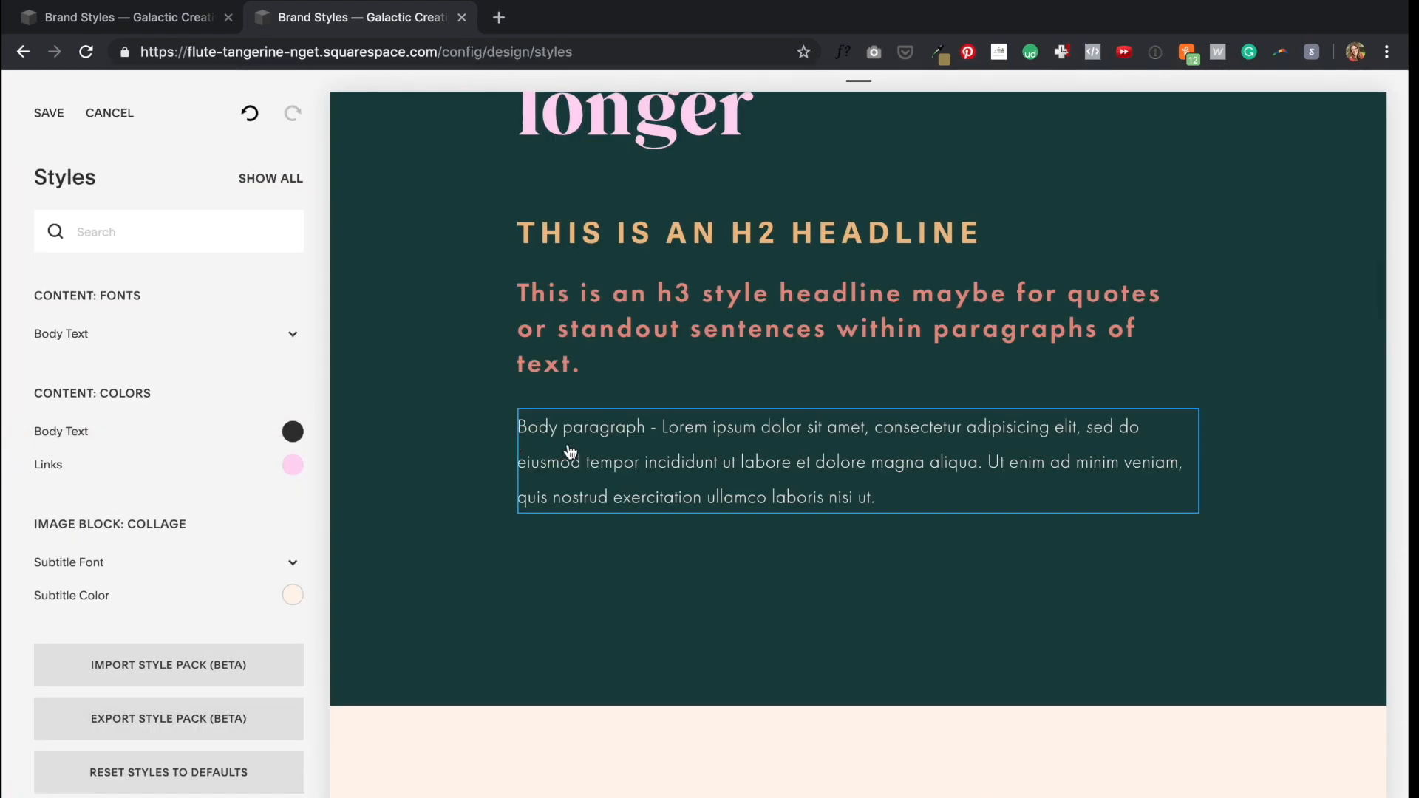
{"action": "left_click", "coordinate": [293, 334]}
{"action": "left_click", "coordinate": [510, 579]}
{"action": "scroll", "coordinate": [510, 578], "scroll_direction": "down", "scroll_amount": 10}
{"action": "scroll", "coordinate": [773, 510], "scroll_direction": "up", "scroll_amount": 4}
{"action": "left_click", "coordinate": [1020, 428]}
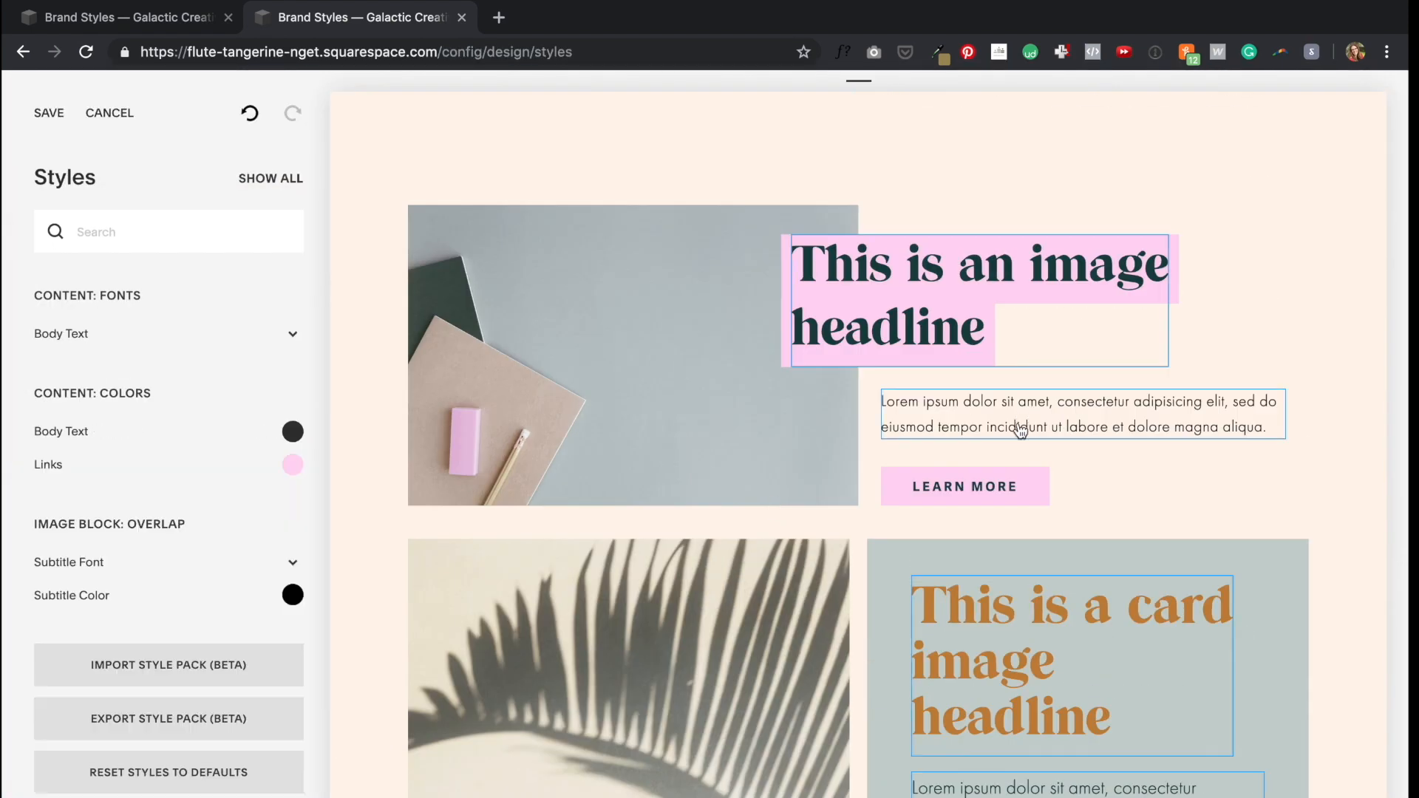
{"action": "left_click", "coordinate": [293, 562]}
{"action": "left_click", "coordinate": [887, 589]}
Step: Set the card image block's subtitle font to a letter spacing of 0.02em
{"action": "scroll", "coordinate": [887, 589], "scroll_direction": "down", "scroll_amount": 3}
{"action": "left_click", "coordinate": [962, 636]}
{"action": "left_click", "coordinate": [293, 562]}
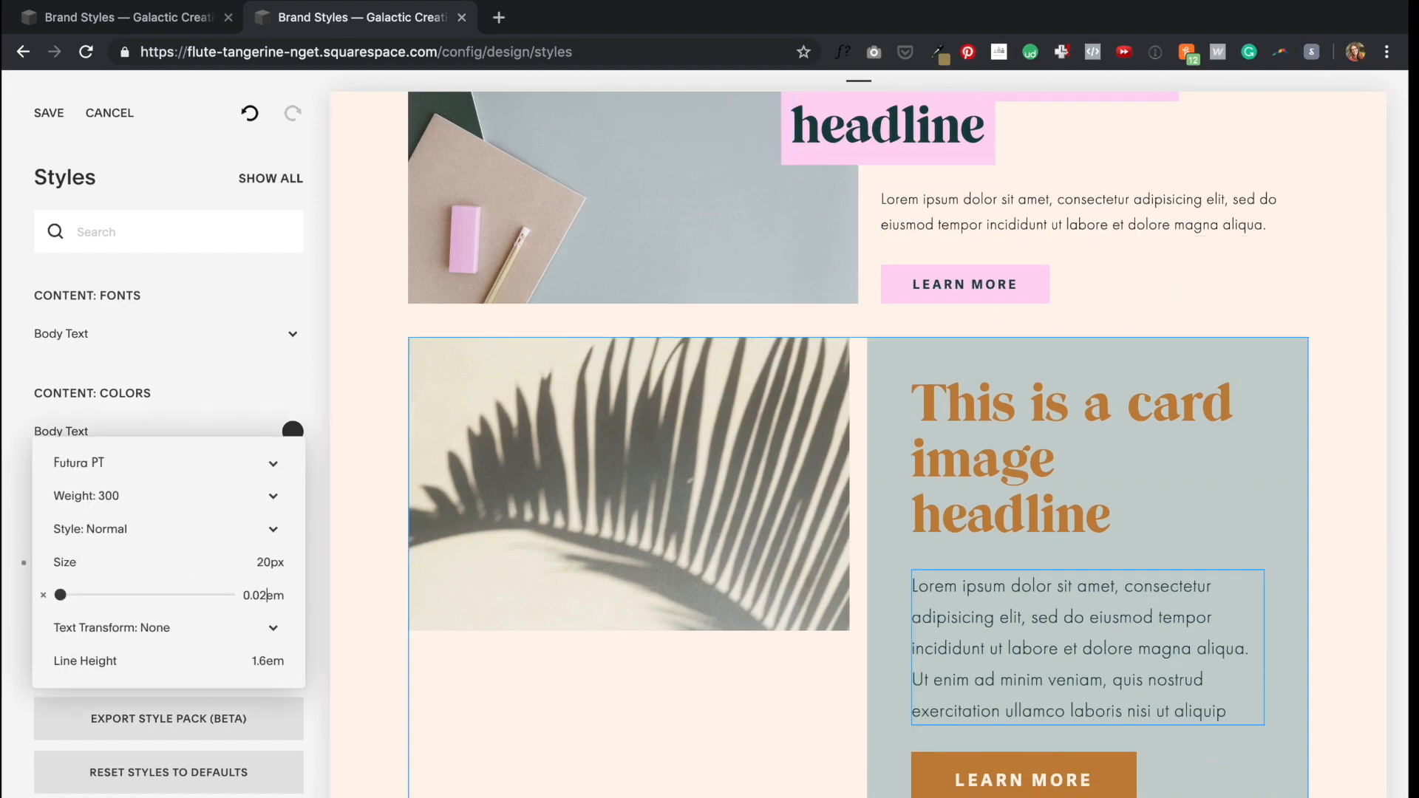
{"action": "key", "text": "Escape"}
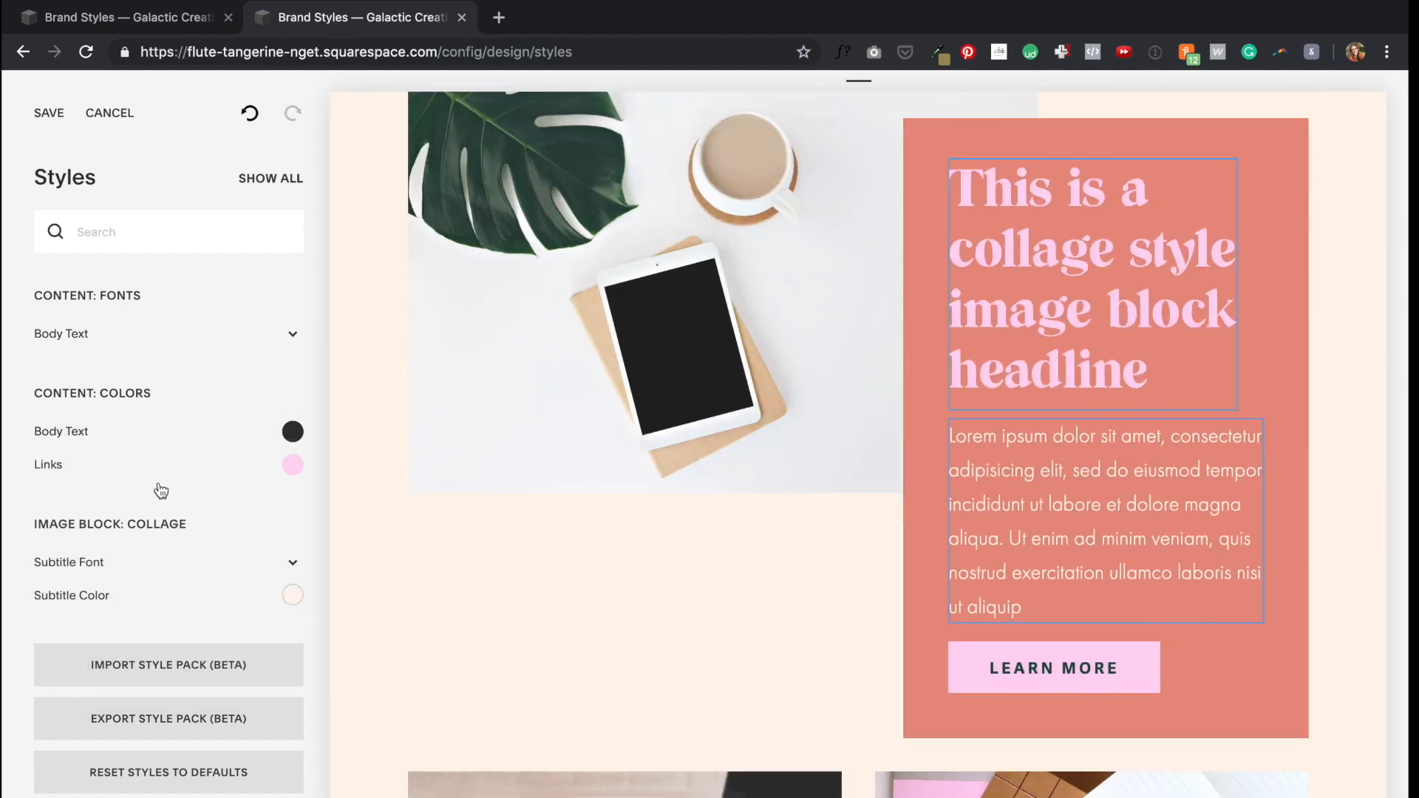
Step: Adjust the subtitle fonts of the collage and stacked image blocks
{"action": "left_click", "coordinate": [170, 562]}
{"action": "left_click", "coordinate": [222, 592]}
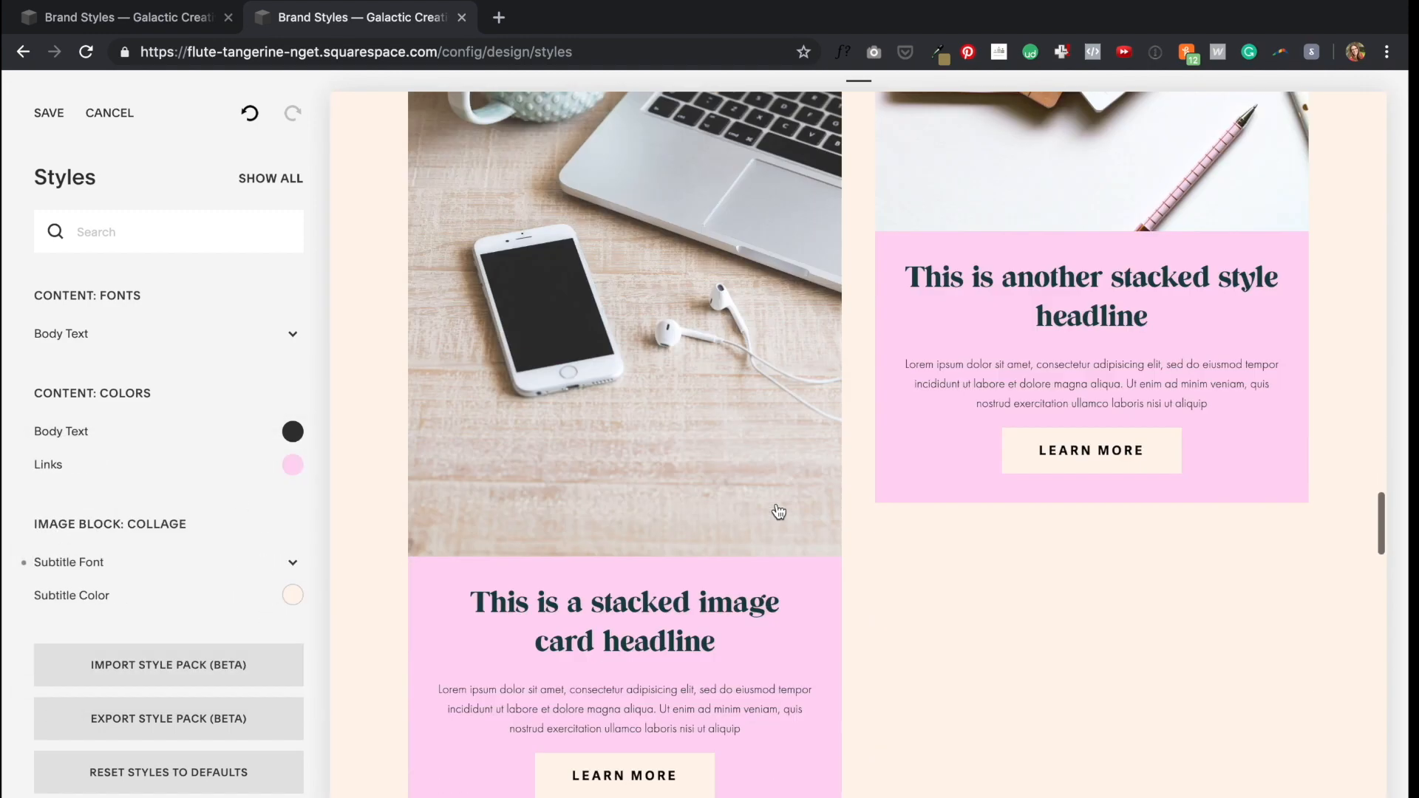
{"action": "scroll", "coordinate": [776, 510], "scroll_direction": "down", "scroll_amount": 1}
{"action": "left_click", "coordinate": [776, 510]}
{"action": "left_click", "coordinate": [221, 562]}
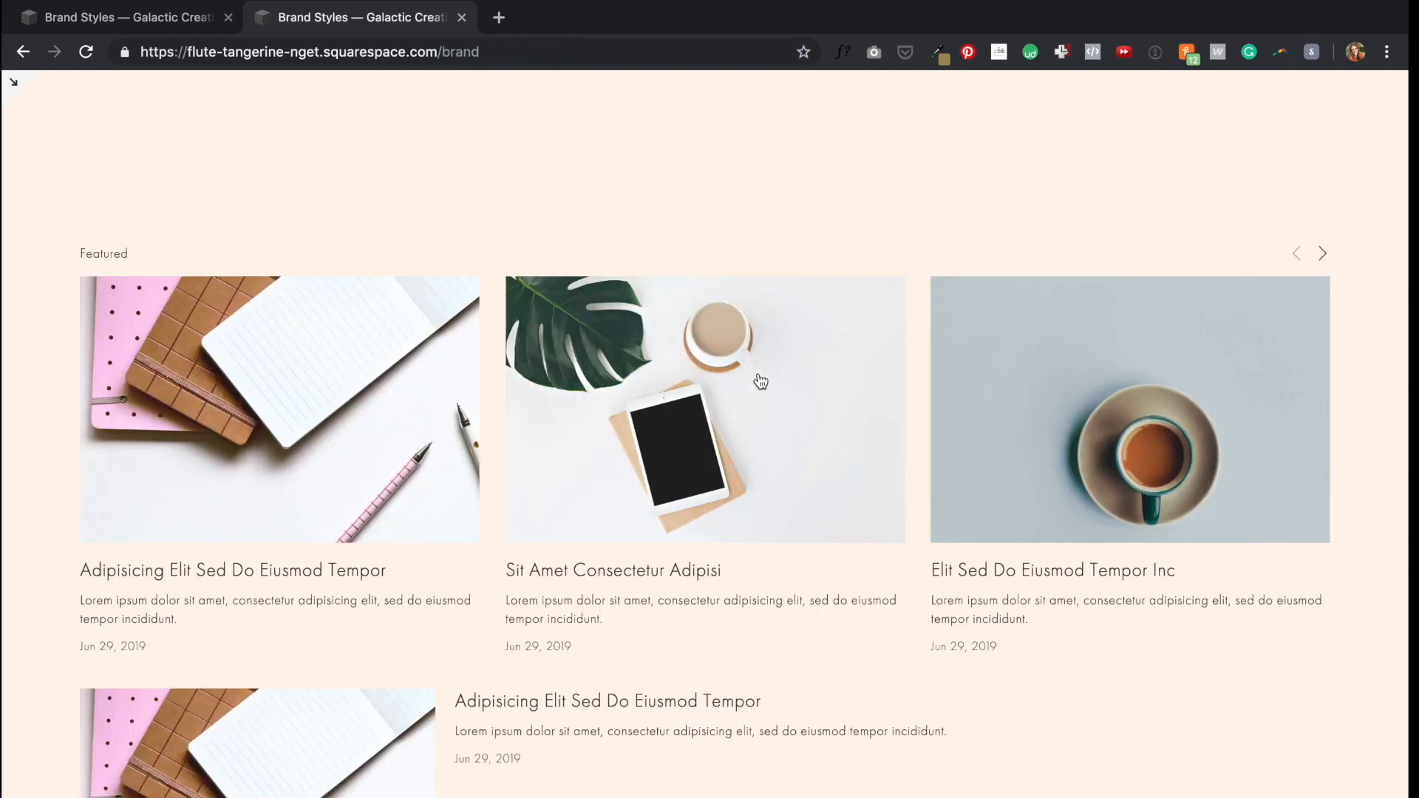
Step: Inspect the first featured post's title on the Summary Blocks page with the developer tools and select its summary-title div
{"action": "scroll", "coordinate": [761, 381], "scroll_direction": "down", "scroll_amount": 16}
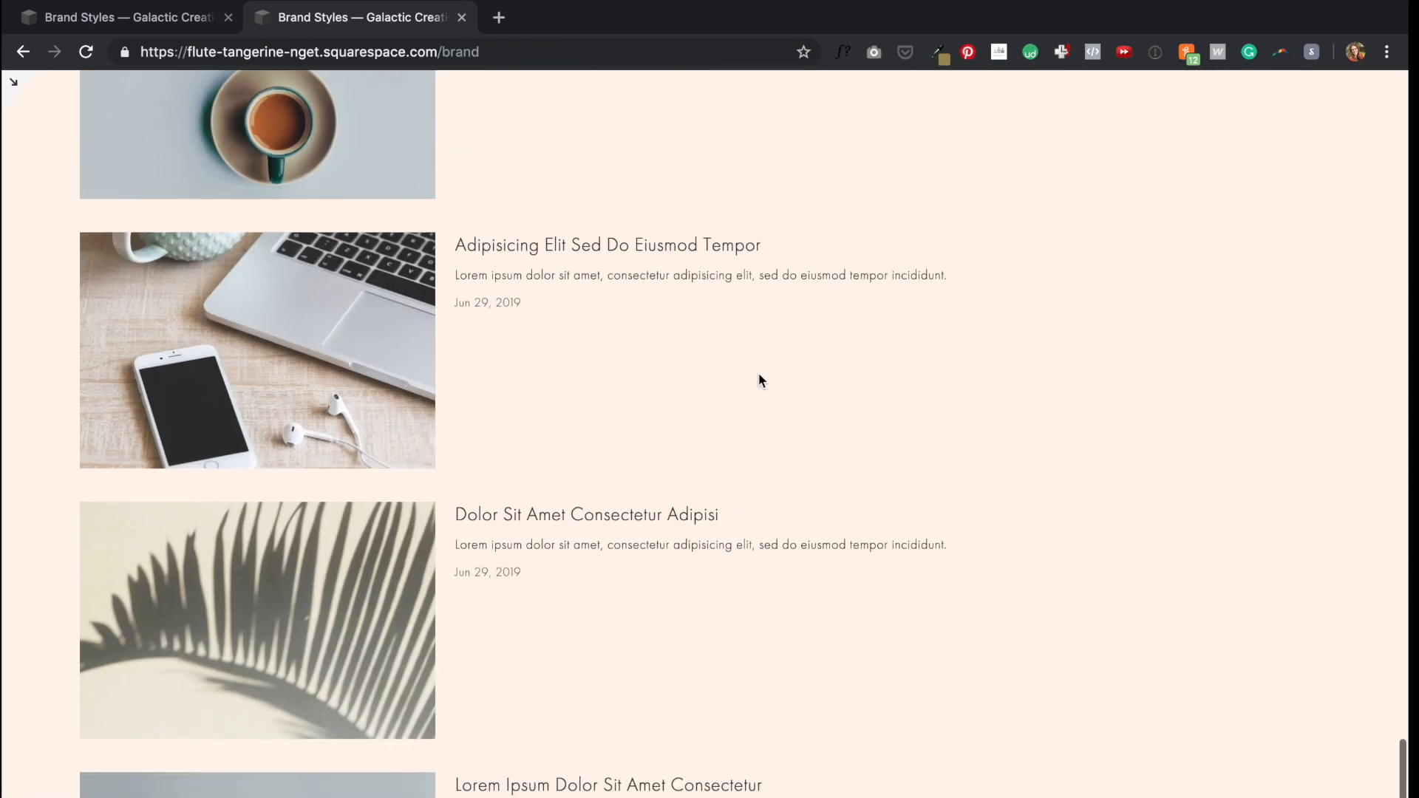
{"action": "scroll", "coordinate": [760, 382], "scroll_direction": "up", "scroll_amount": 18}
{"action": "scroll", "coordinate": [761, 381], "scroll_direction": "down", "scroll_amount": 4}
{"action": "left_click", "coordinate": [228, 7]}
{"action": "mouse_move", "coordinate": [244, 257]}
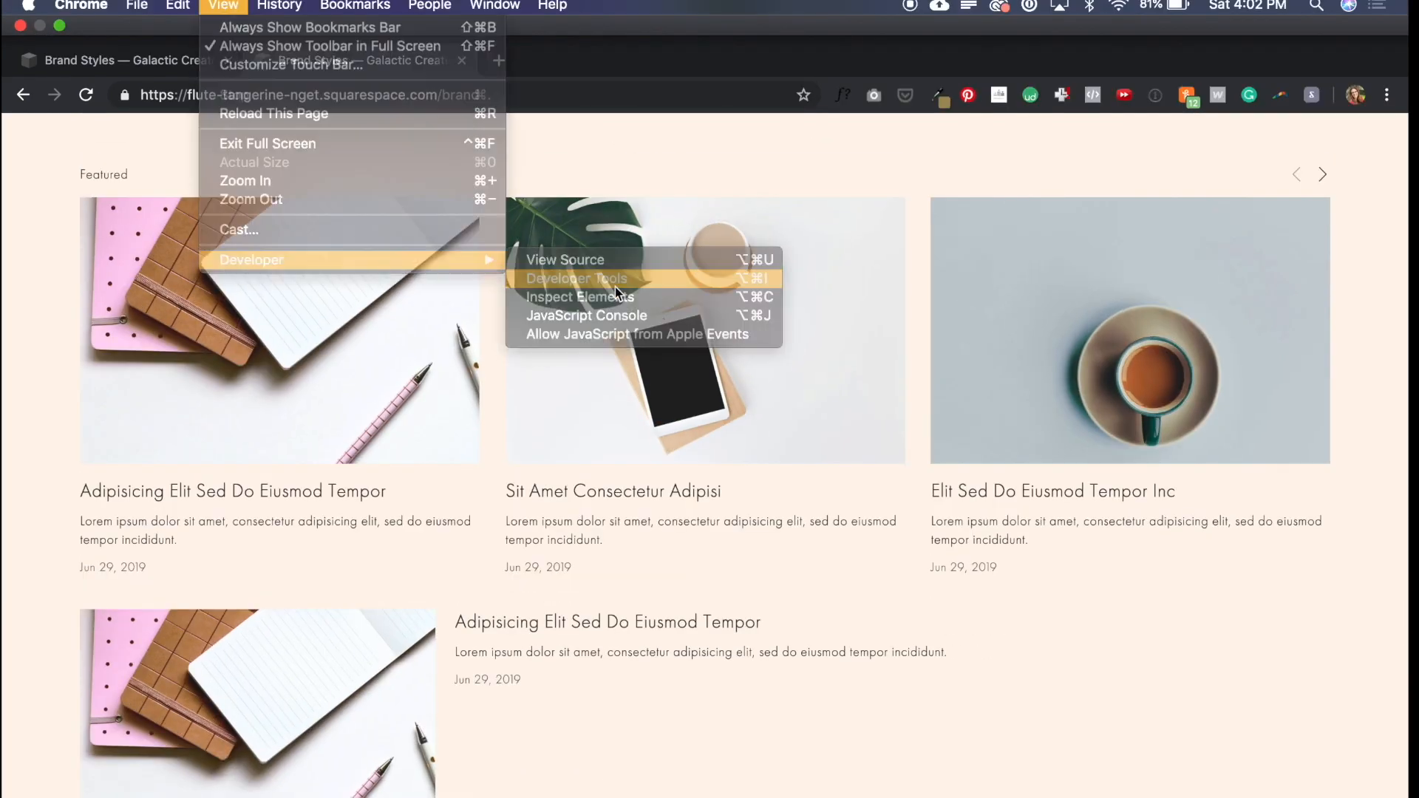
{"action": "left_click", "coordinate": [615, 287]}
{"action": "left_click", "coordinate": [18, 593]}
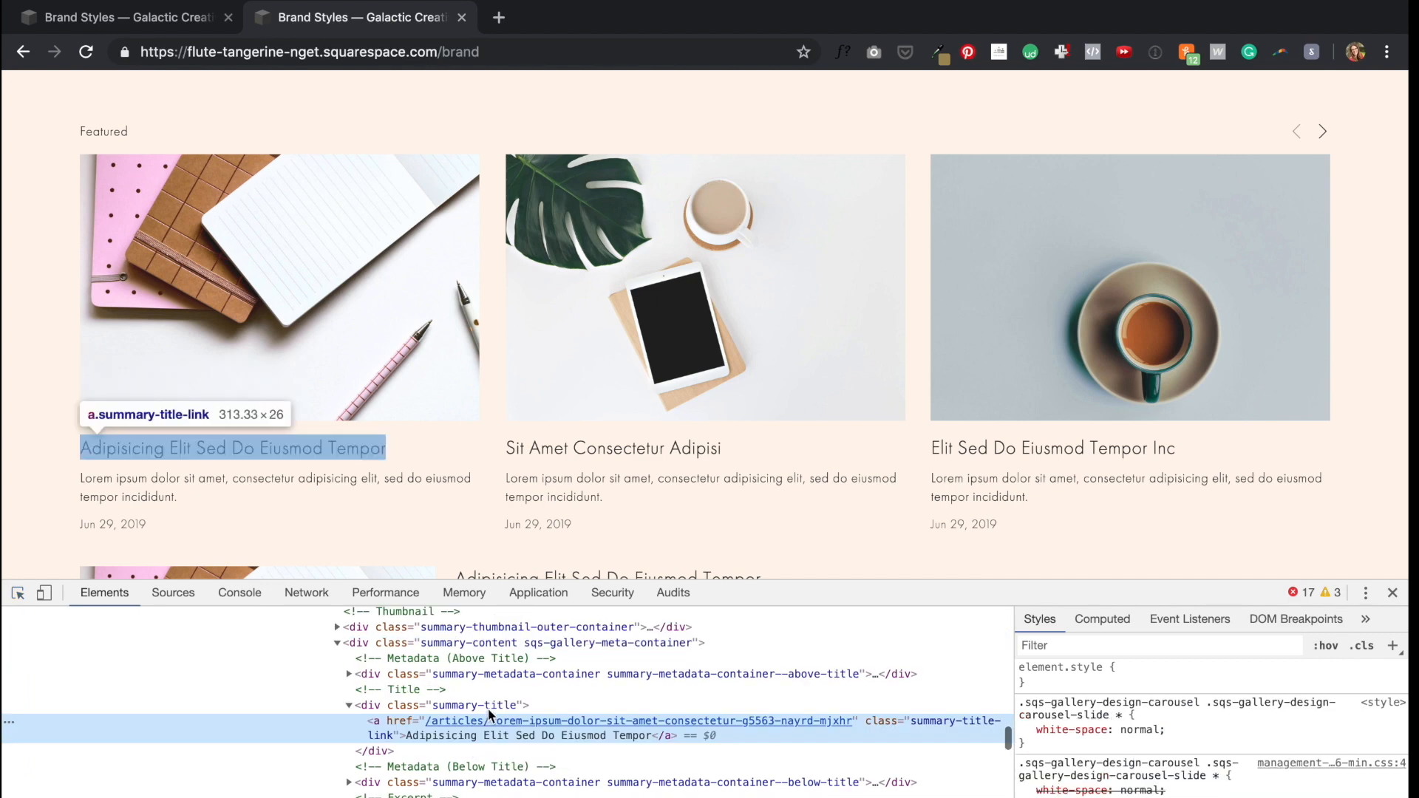
{"action": "left_click", "coordinate": [186, 450]}
{"action": "scroll", "coordinate": [1221, 731], "scroll_direction": "down", "scroll_amount": 3}
{"action": "scroll", "coordinate": [1221, 732], "scroll_direction": "up", "scroll_amount": 6}
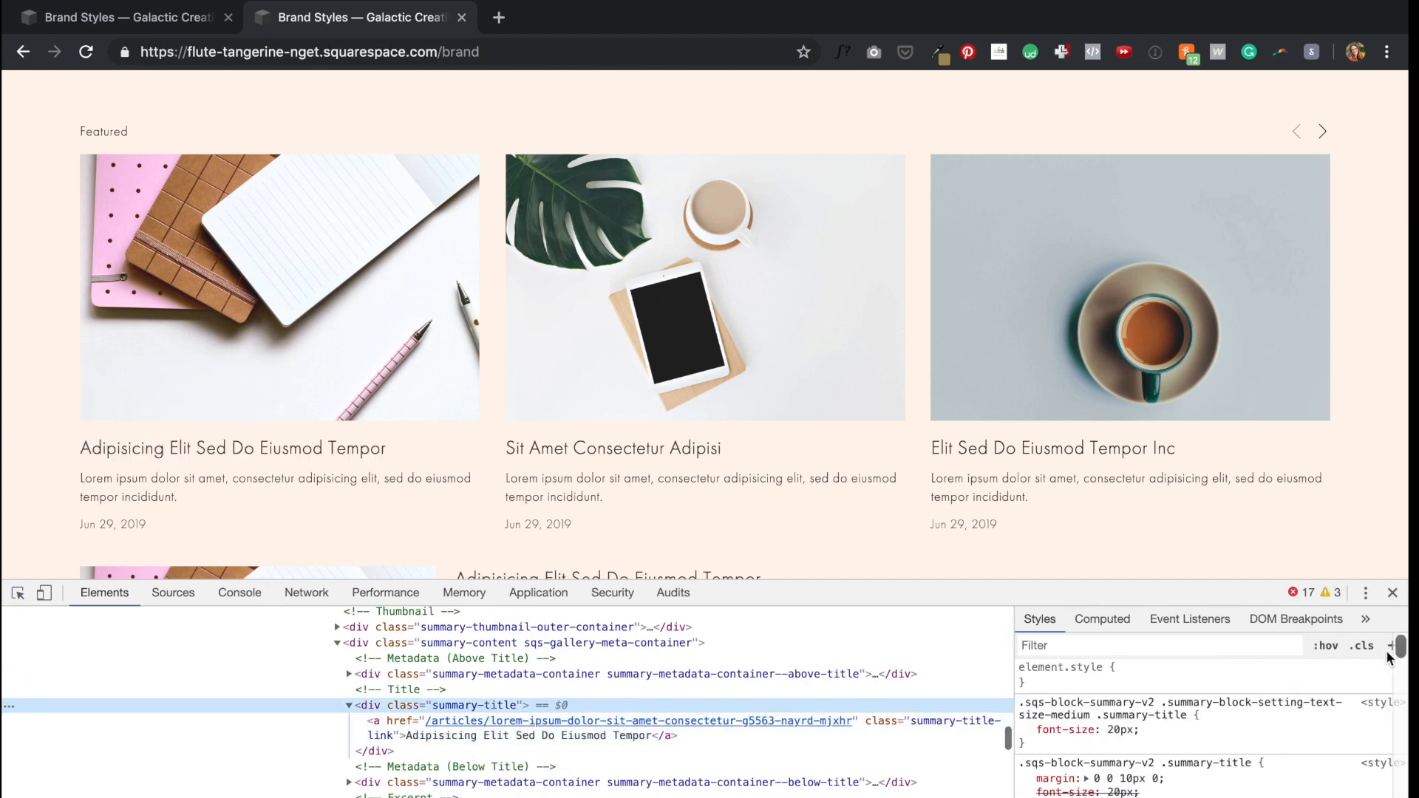
Step: Add an inspector style rule for .summary-title that declares font-family: 'Rylan'
{"action": "left_click", "coordinate": [1393, 645]}
{"action": "key", "text": "Return"}
{"action": "type", "text": "font-family: "}
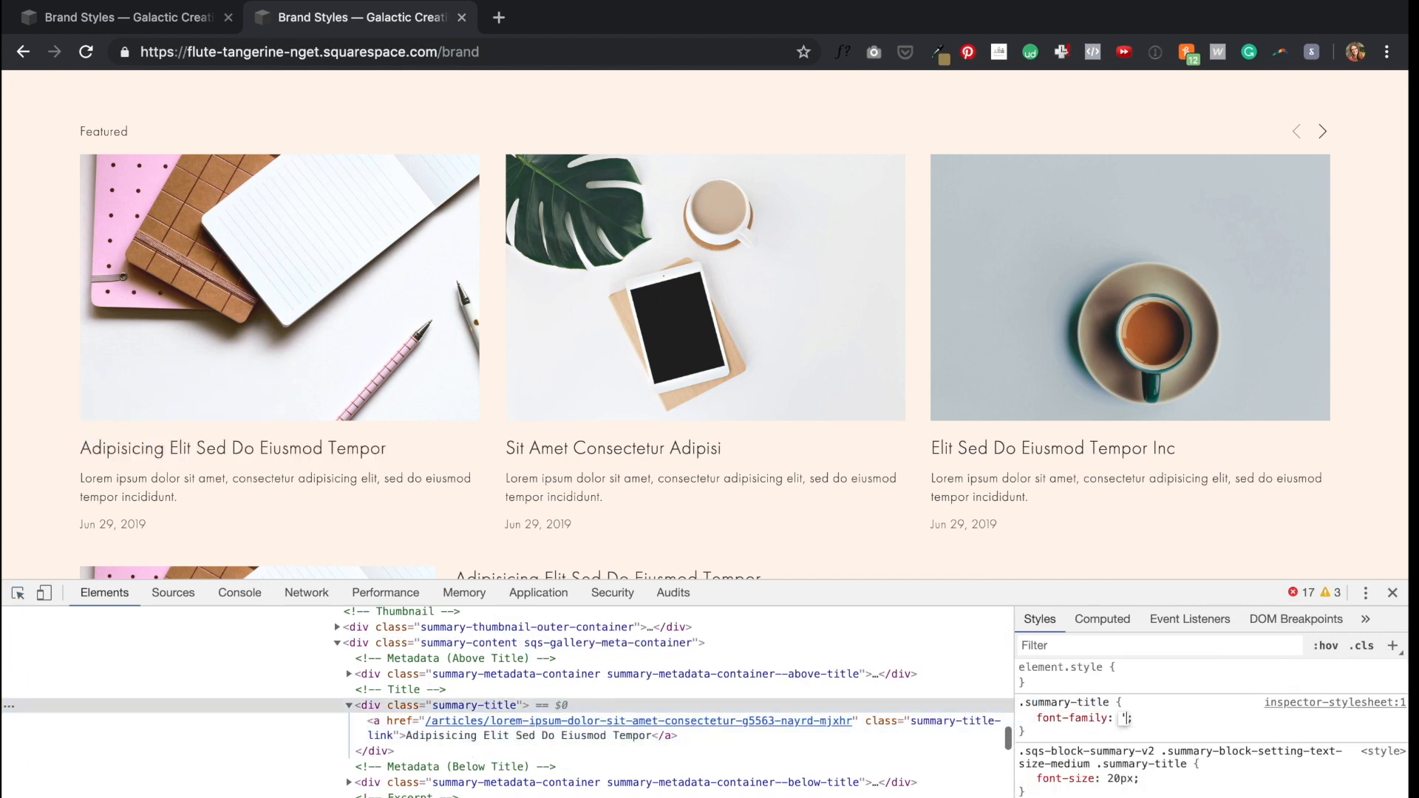
{"action": "type", "text": "'Rylan'"}
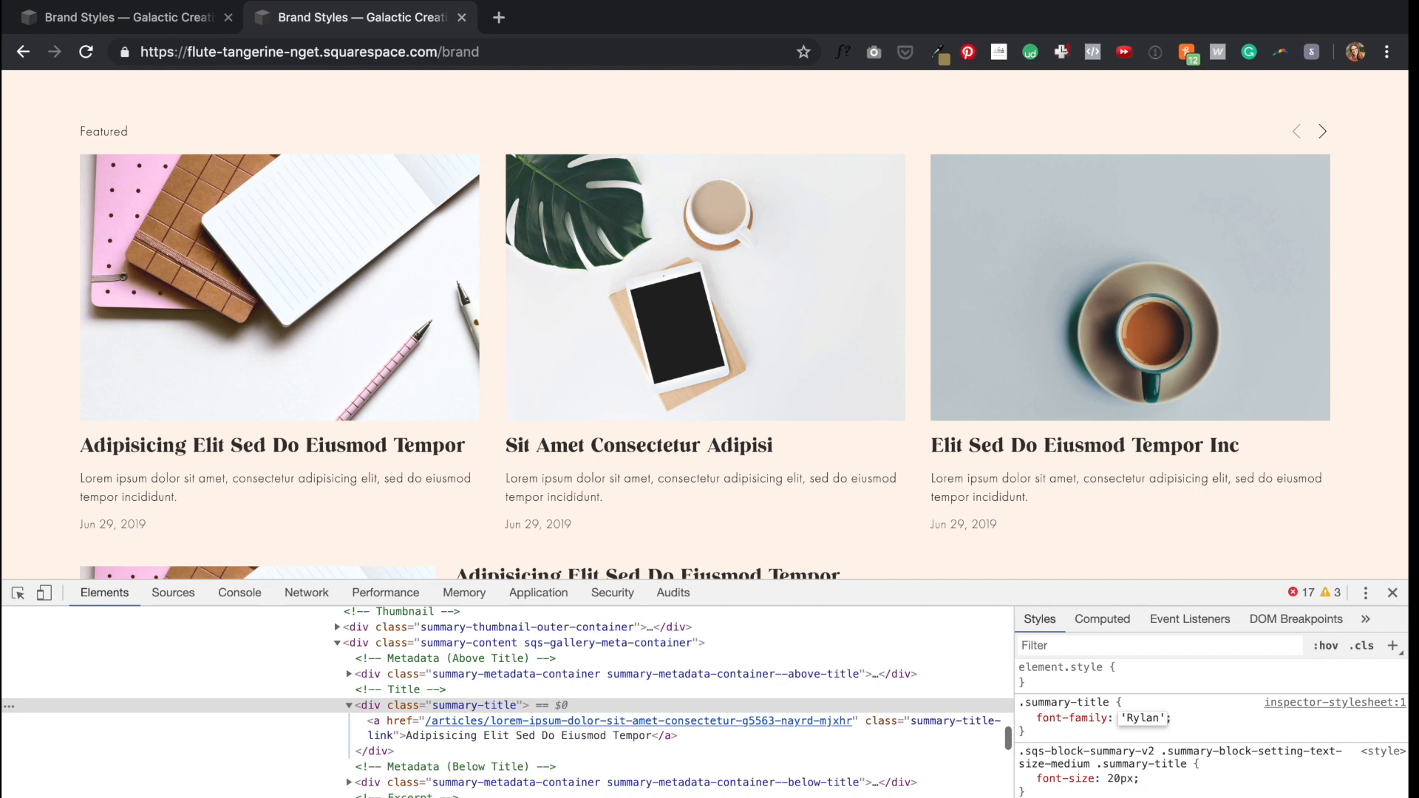
Step: Copy the .summary-title rule from the inspector into the site's Custom CSS below the .Header-inner--bottom rule and save
{"action": "left_click_drag", "start_coordinate": [1027, 738], "coordinate": [1018, 701]}
{"action": "key", "text": "ctrl+c"}
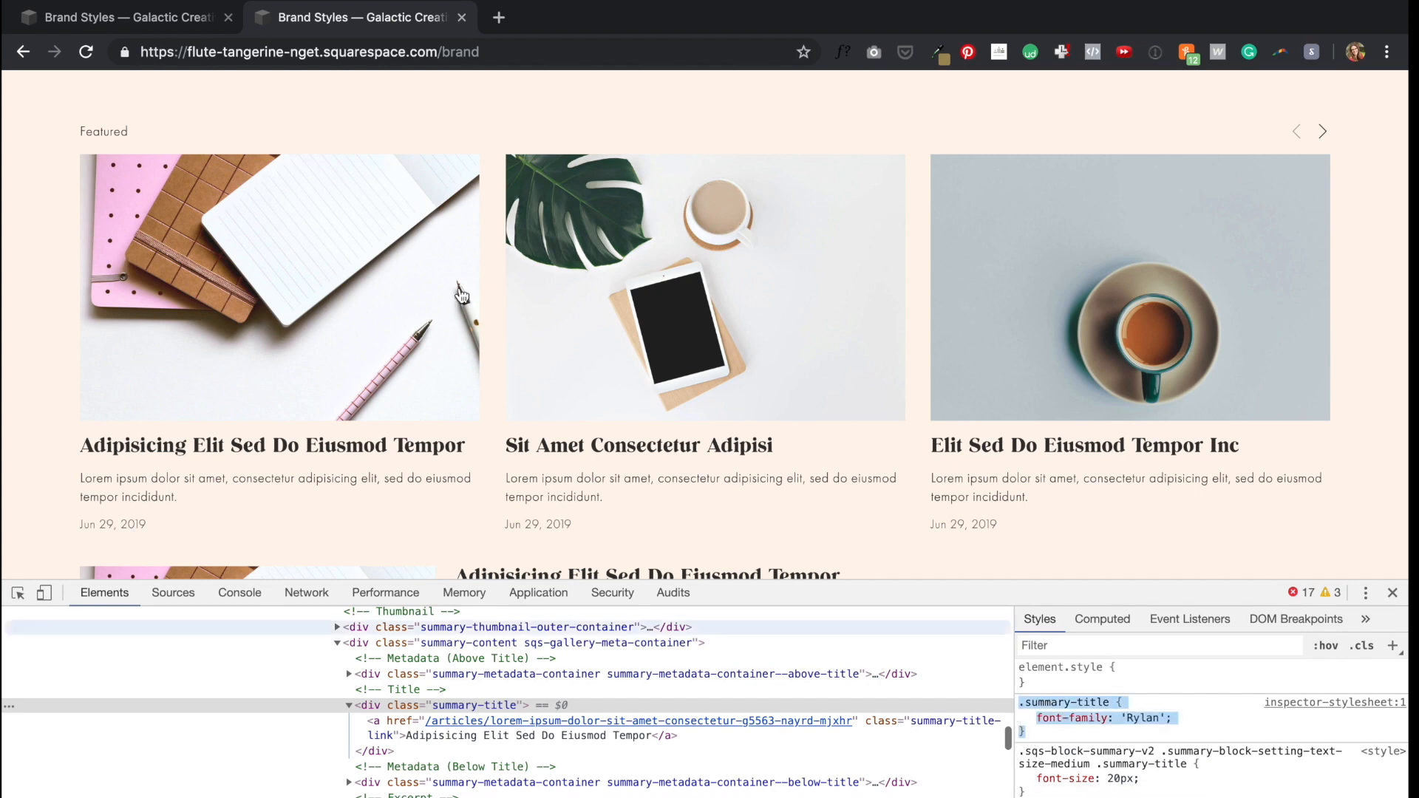
{"action": "left_click", "coordinate": [13, 87]}
{"action": "left_click", "coordinate": [64, 437]}
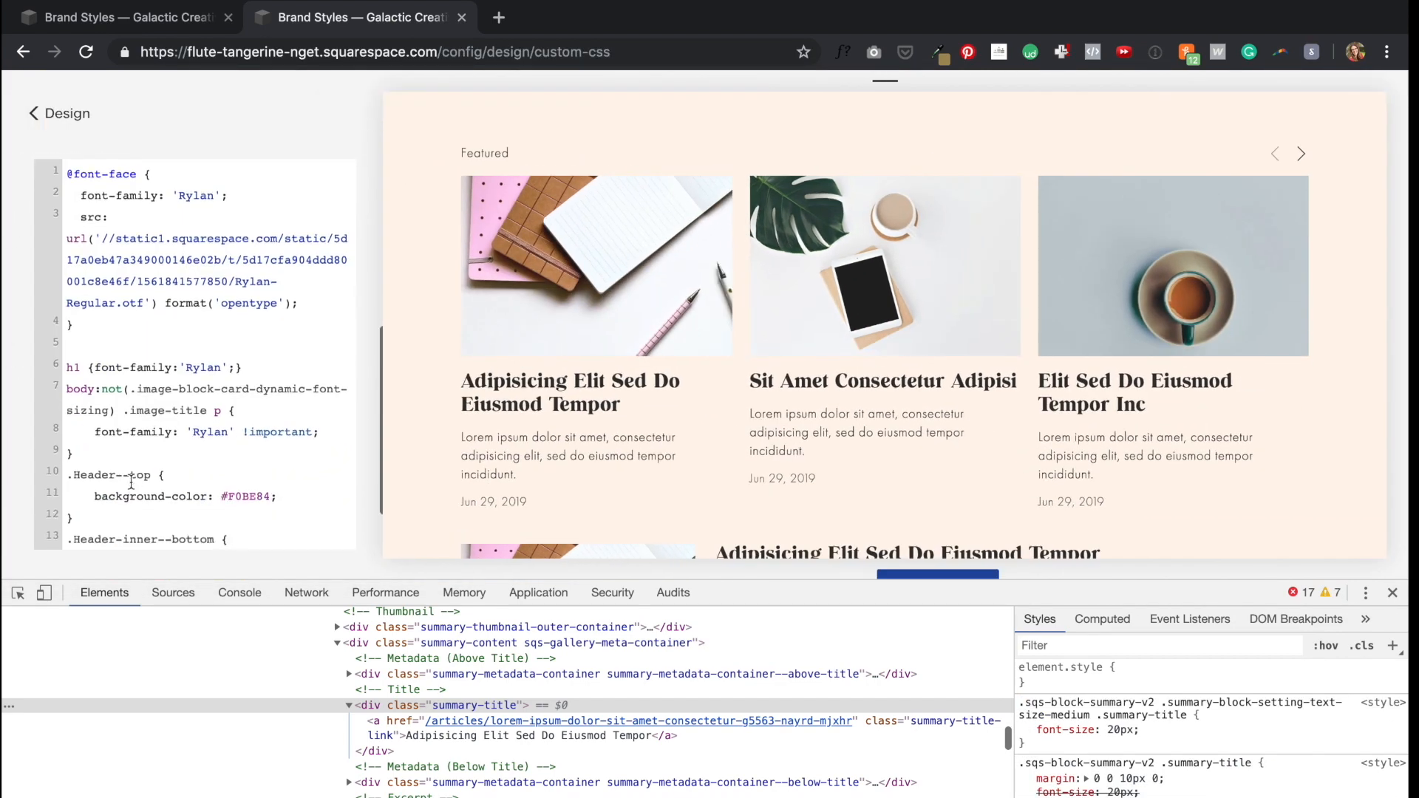
{"action": "scroll", "coordinate": [100, 443], "scroll_direction": "down", "scroll_amount": 1}
{"action": "key", "text": "Return"}
{"action": "key", "text": "Return"}
{"action": "key", "text": "ctrl+v"}
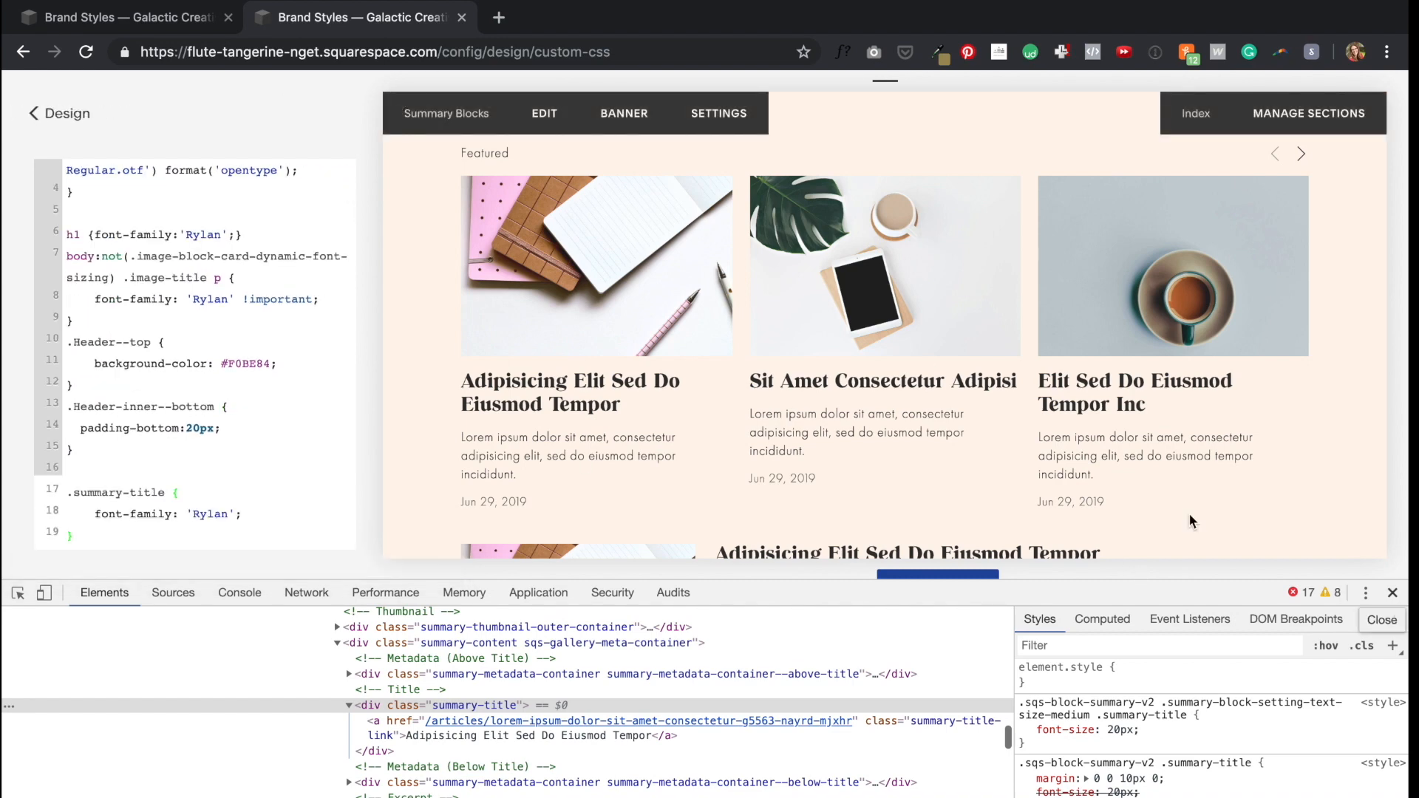
Step: Inspect the first featured post's summary excerpt and look through its style rules for the font settings
{"action": "left_click", "coordinate": [18, 592]}
{"action": "left_click", "coordinate": [569, 455]}
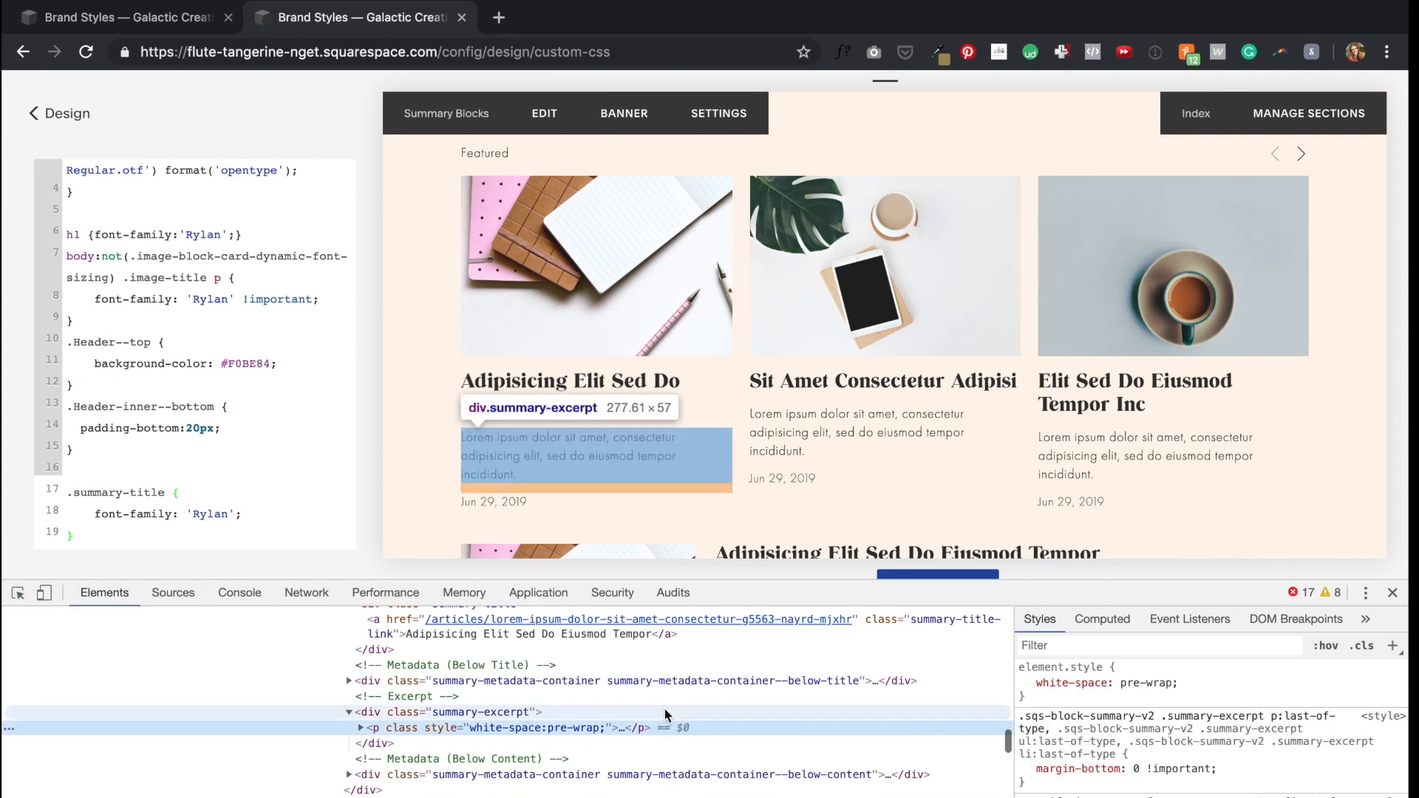
{"action": "scroll", "coordinate": [1246, 736], "scroll_direction": "down", "scroll_amount": 5}
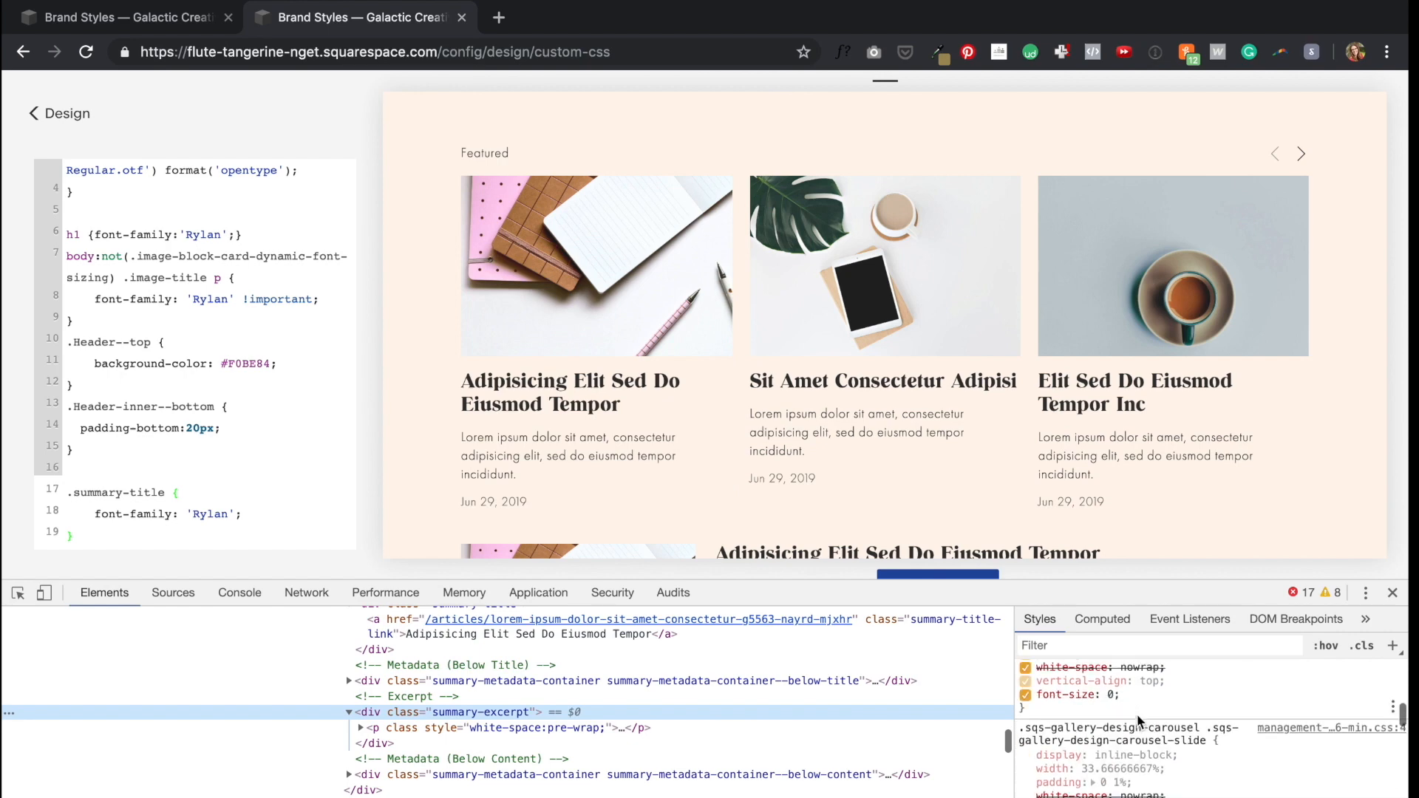
{"action": "left_click", "coordinate": [397, 727]}
{"action": "scroll", "coordinate": [1249, 739], "scroll_direction": "up", "scroll_amount": 5}
{"action": "scroll", "coordinate": [1205, 716], "scroll_direction": "down", "scroll_amount": 5}
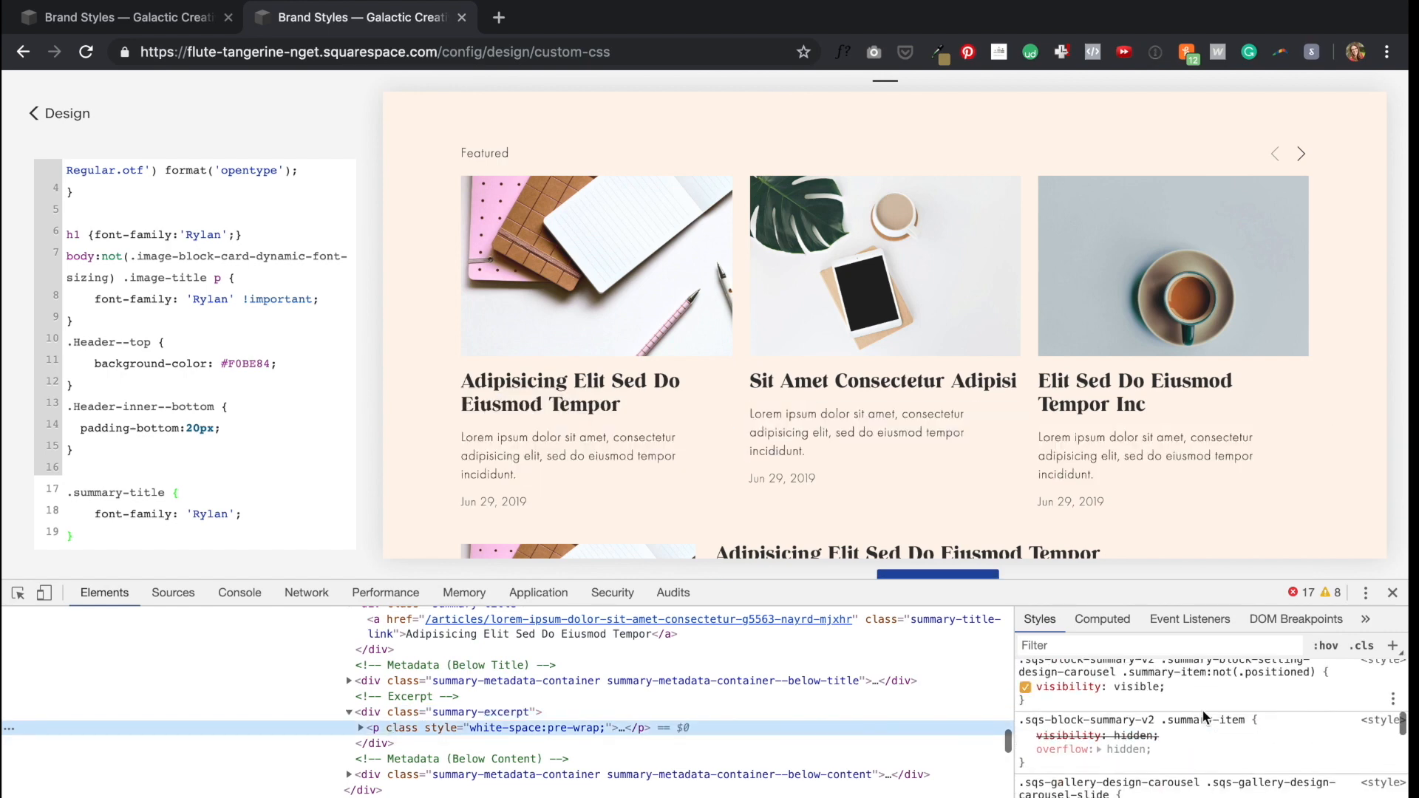
{"action": "scroll", "coordinate": [1203, 709], "scroll_direction": "down", "scroll_amount": 10}
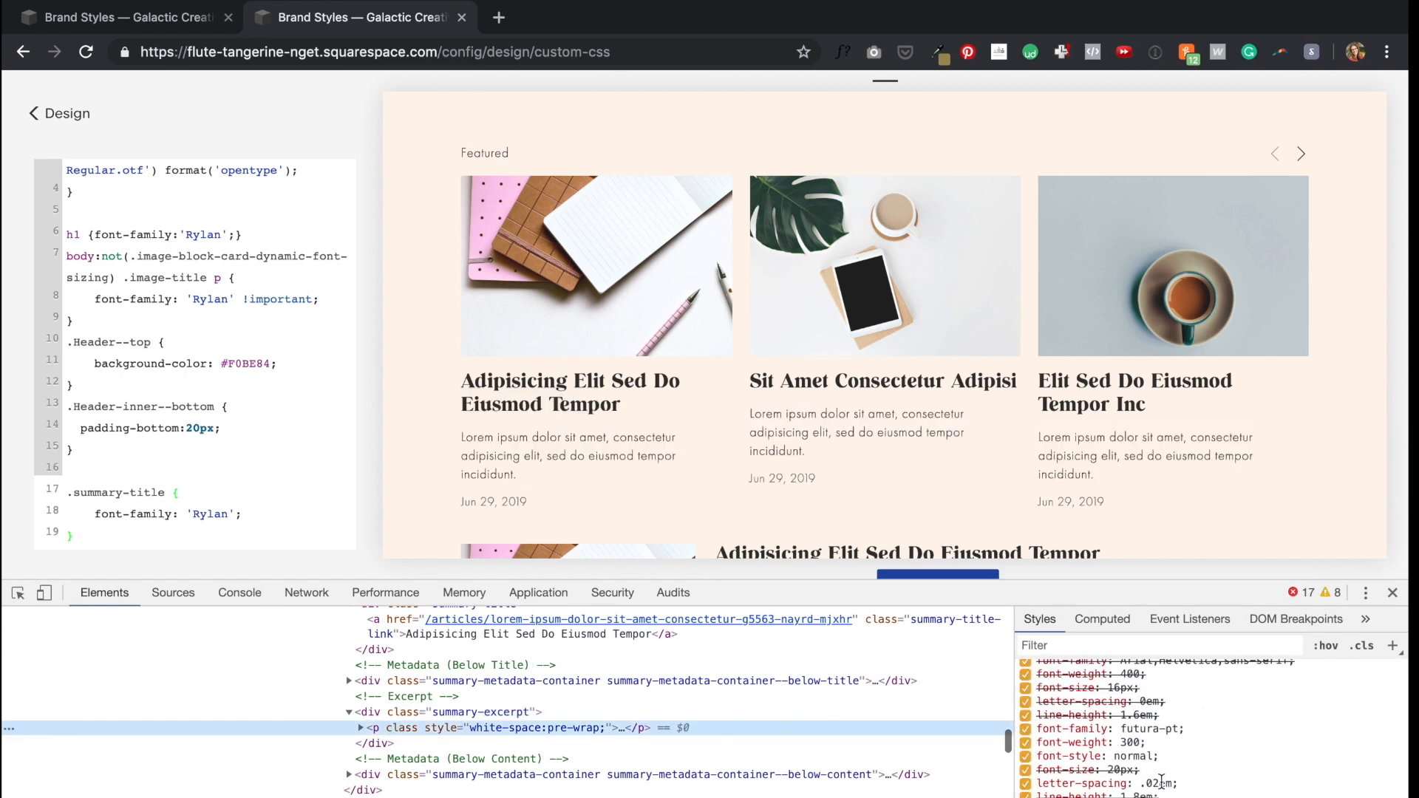
Step: Close the developer tools and the Custom CSS, and preview the summary titles down the page
{"action": "left_click", "coordinate": [1393, 594]}
{"action": "left_click", "coordinate": [69, 112]}
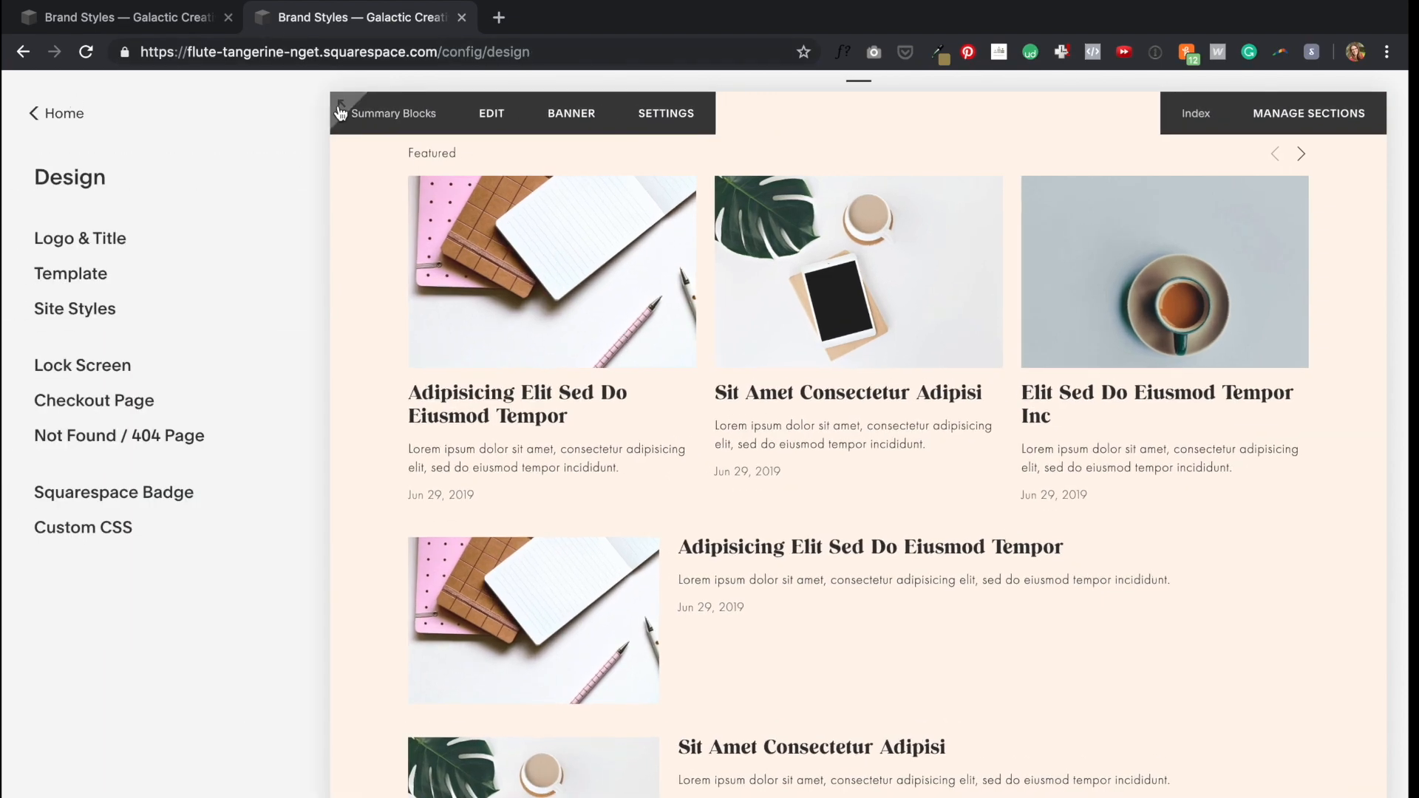
{"action": "left_click", "coordinate": [342, 104]}
{"action": "scroll", "coordinate": [665, 462], "scroll_direction": "down", "scroll_amount": 5}
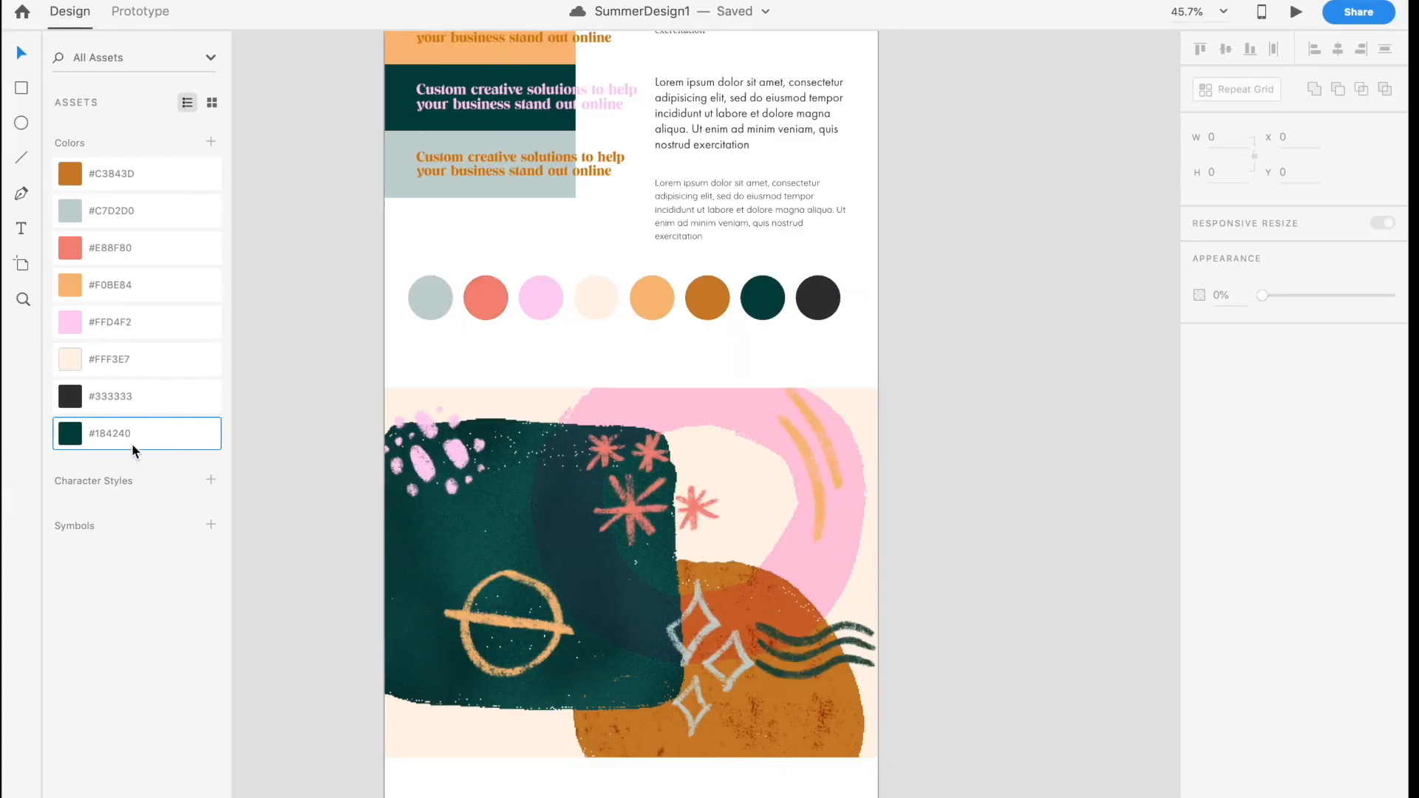
Step: Copy the dark green #184240 from the SummerDesign1 file, add color:#184240 and font-size:1.4em to the .summary-title CSS rule, and save
{"action": "right_click", "coordinate": [215, 436]}
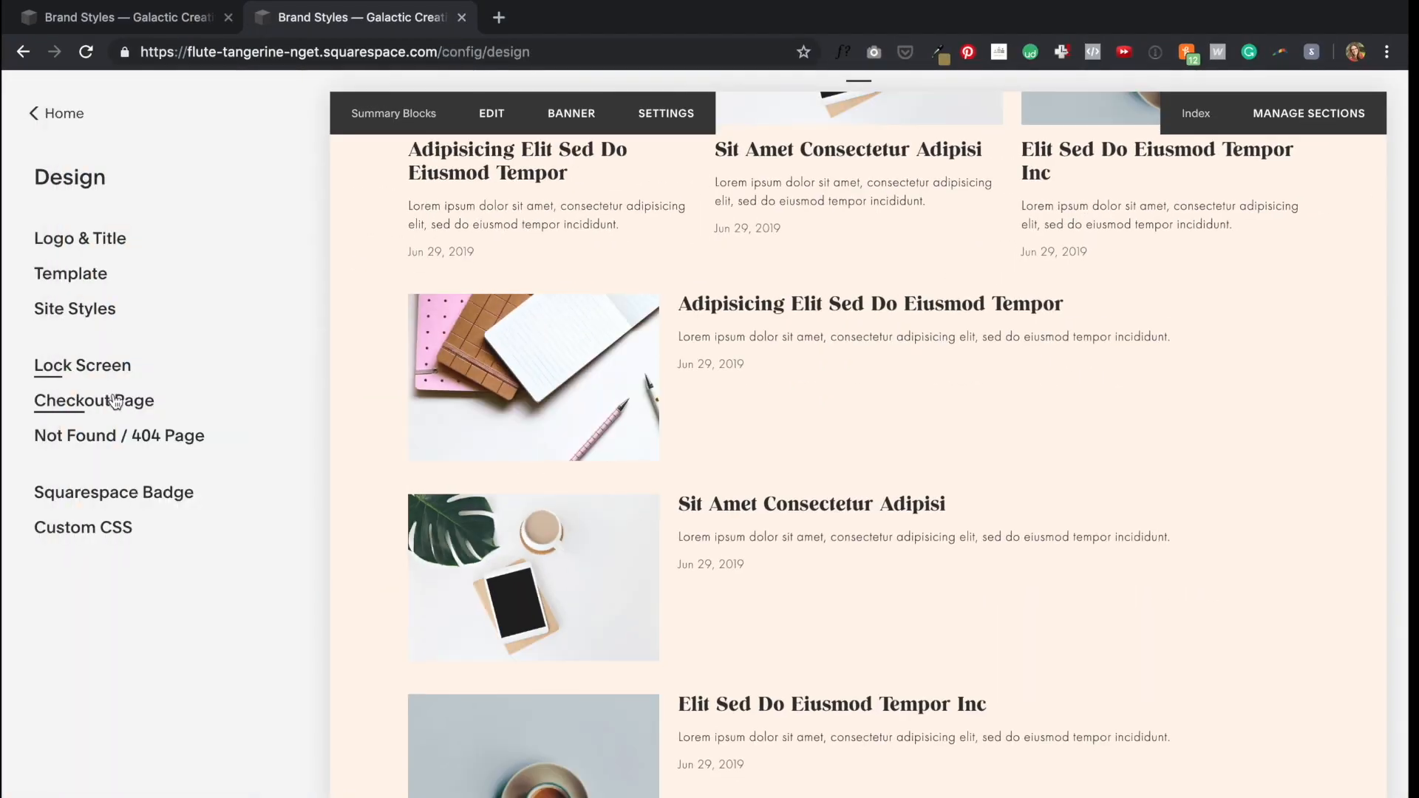
{"action": "left_click", "coordinate": [83, 527]}
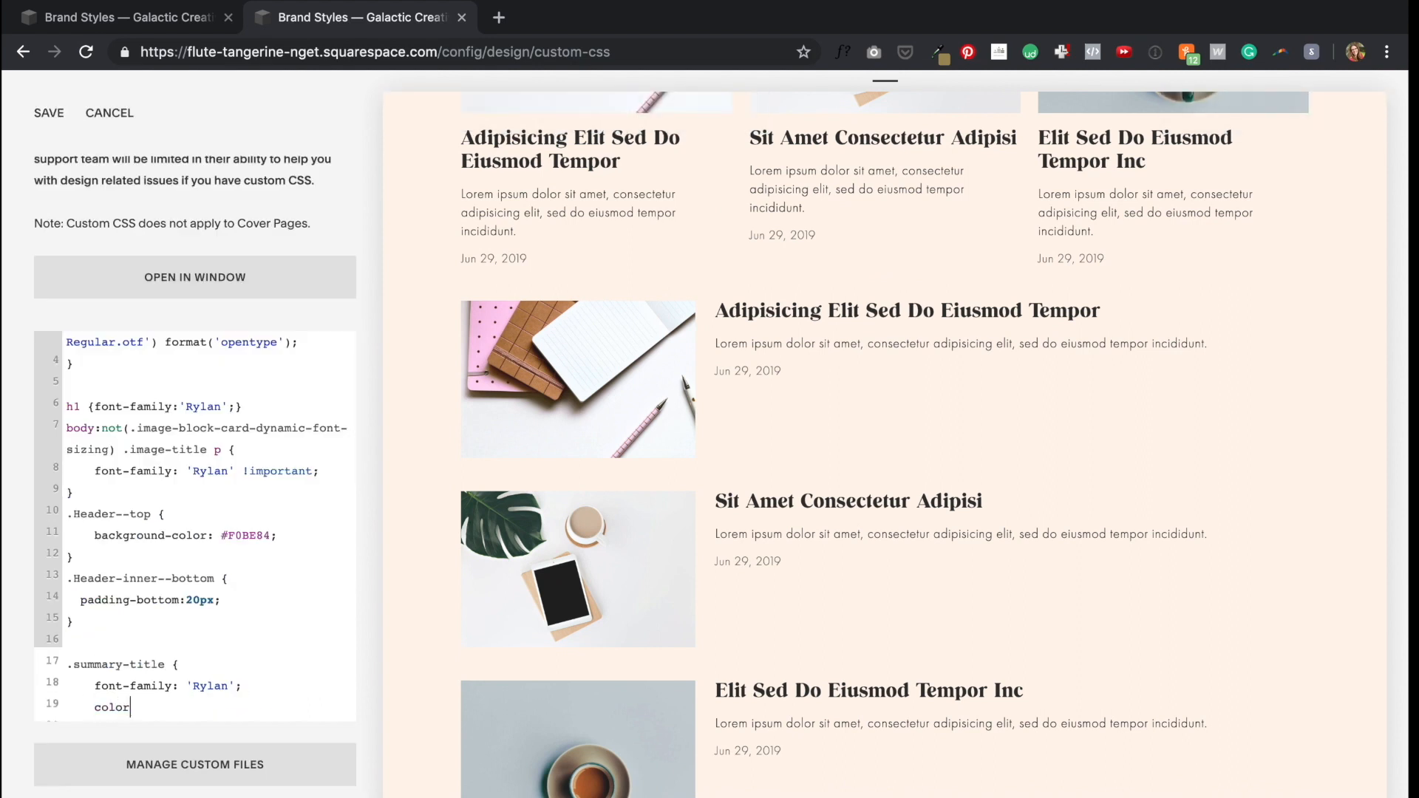
{"action": "key", "text": "Return"}
{"action": "type", "text": "fon"}
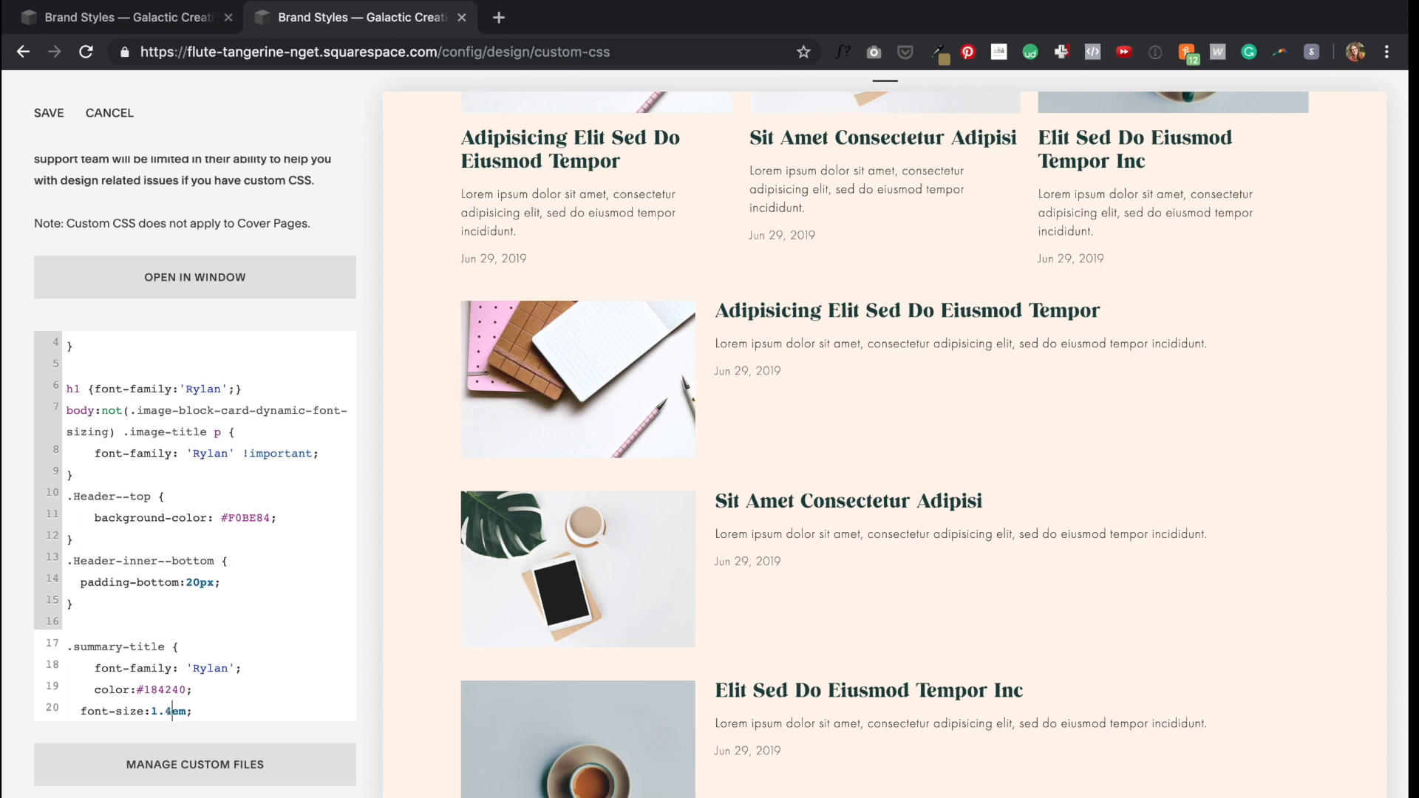
{"action": "left_click", "coordinate": [46, 114]}
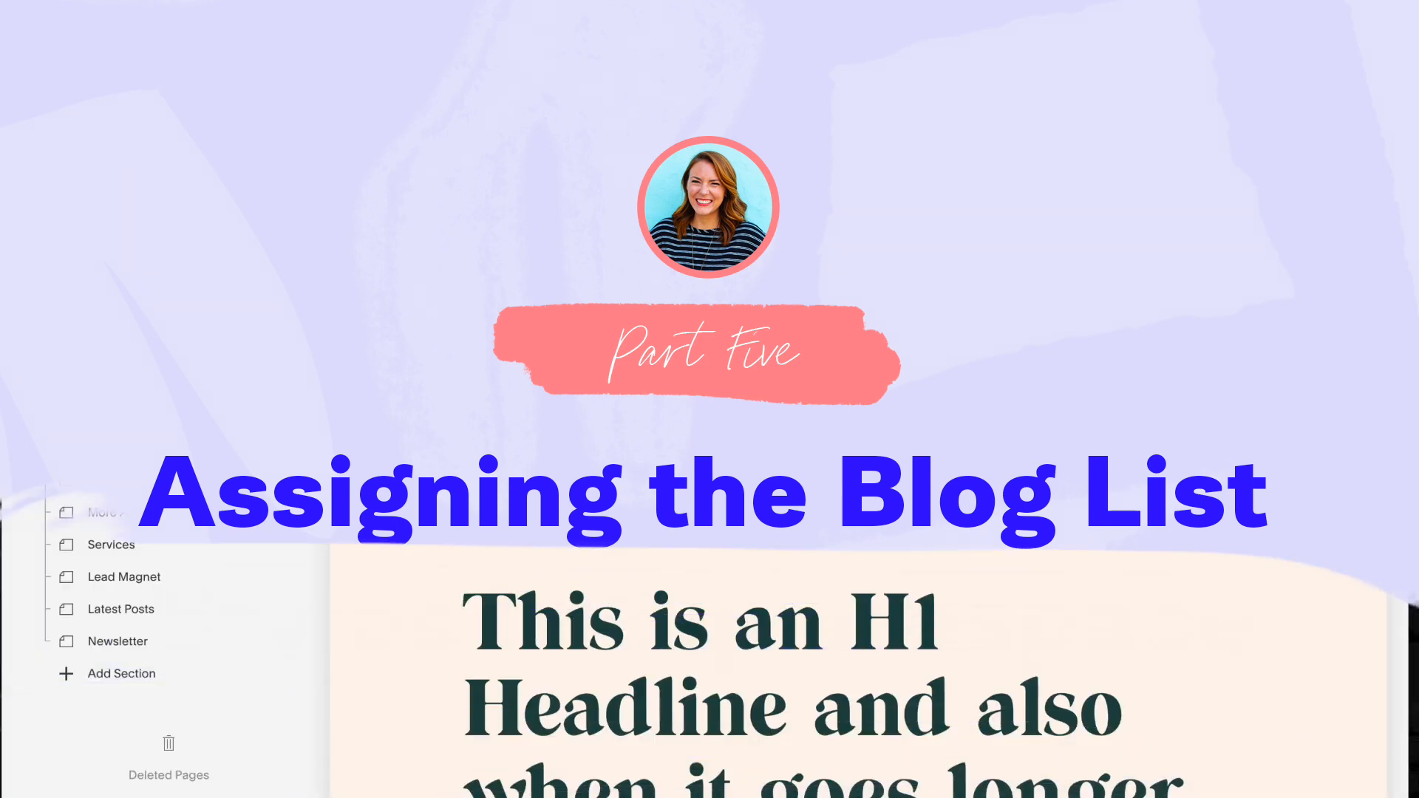
Step: Leave the Blog page's post list and open the full Site Styles with the blog list in the preview
{"action": "left_click", "coordinate": [73, 417]}
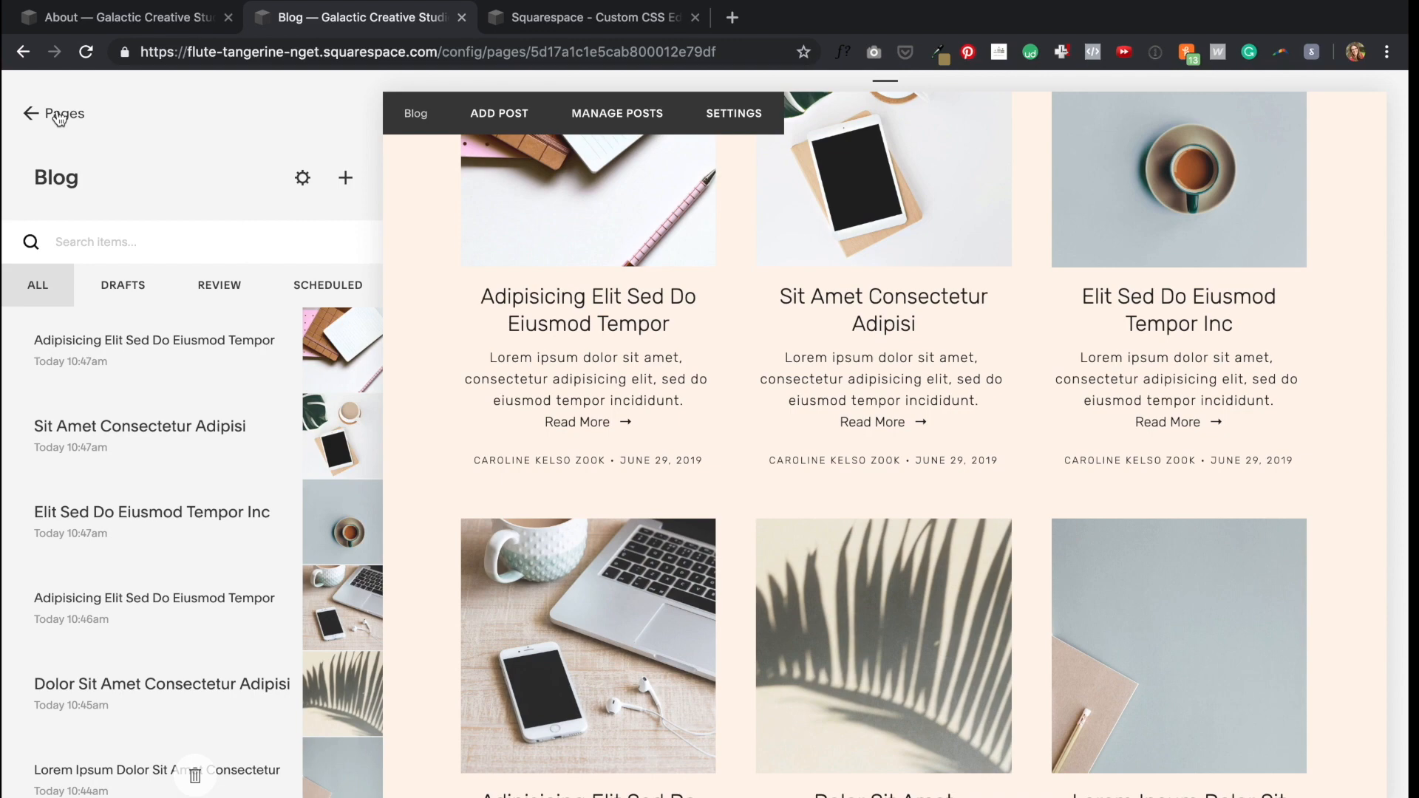
{"action": "left_click", "coordinate": [59, 114]}
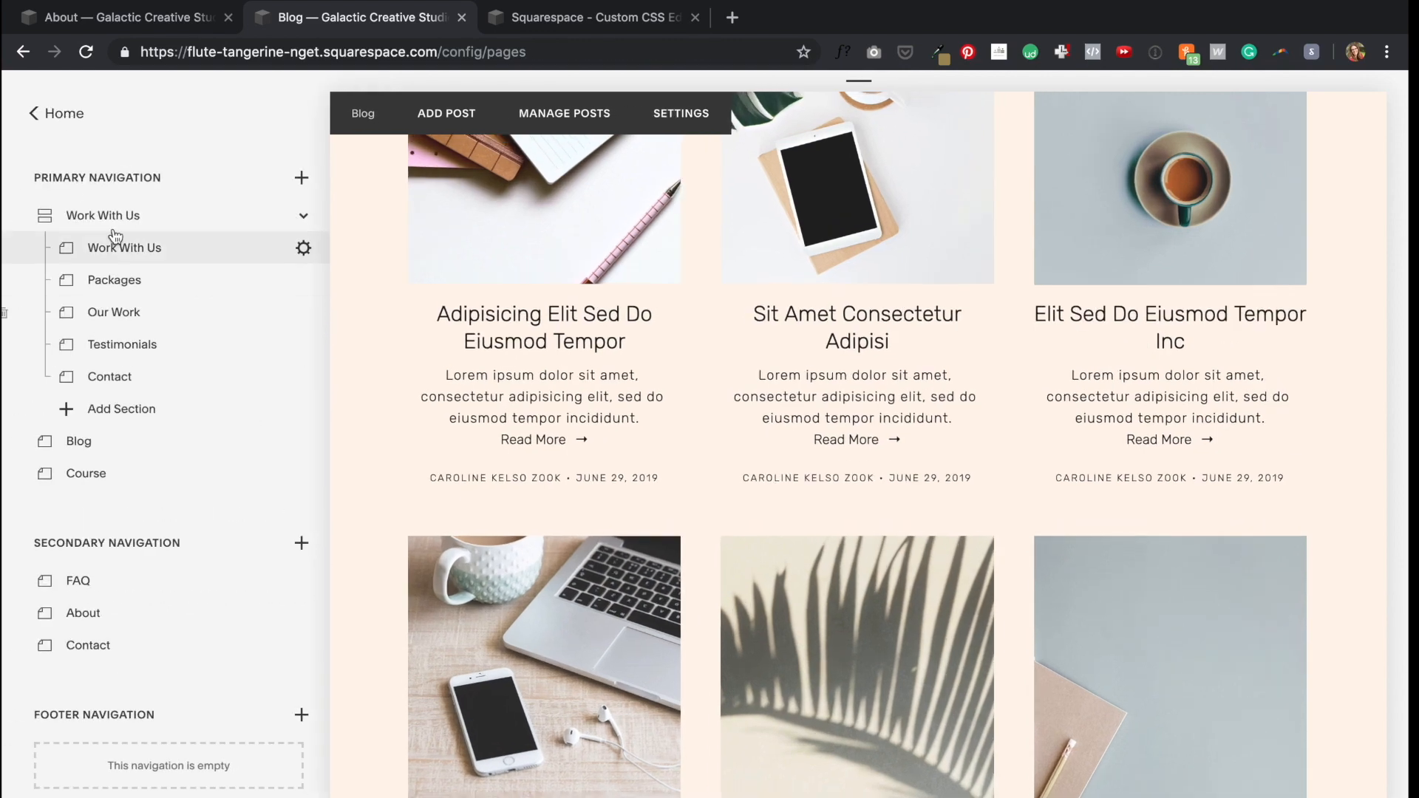
{"action": "left_click", "coordinate": [48, 112]}
{"action": "left_click", "coordinate": [67, 475]}
{"action": "left_click", "coordinate": [77, 257]}
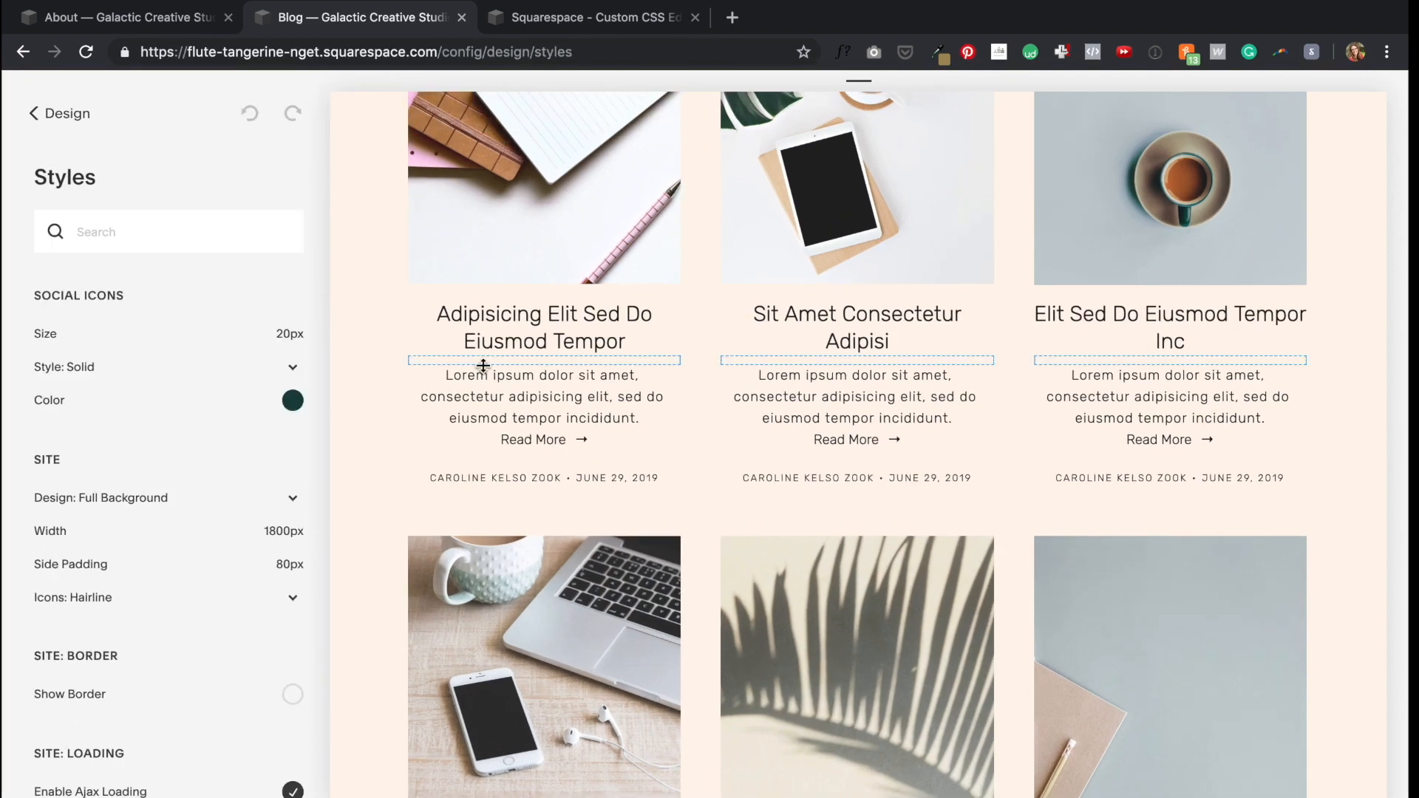
{"action": "left_click", "coordinate": [611, 303]}
{"action": "left_click", "coordinate": [295, 182]}
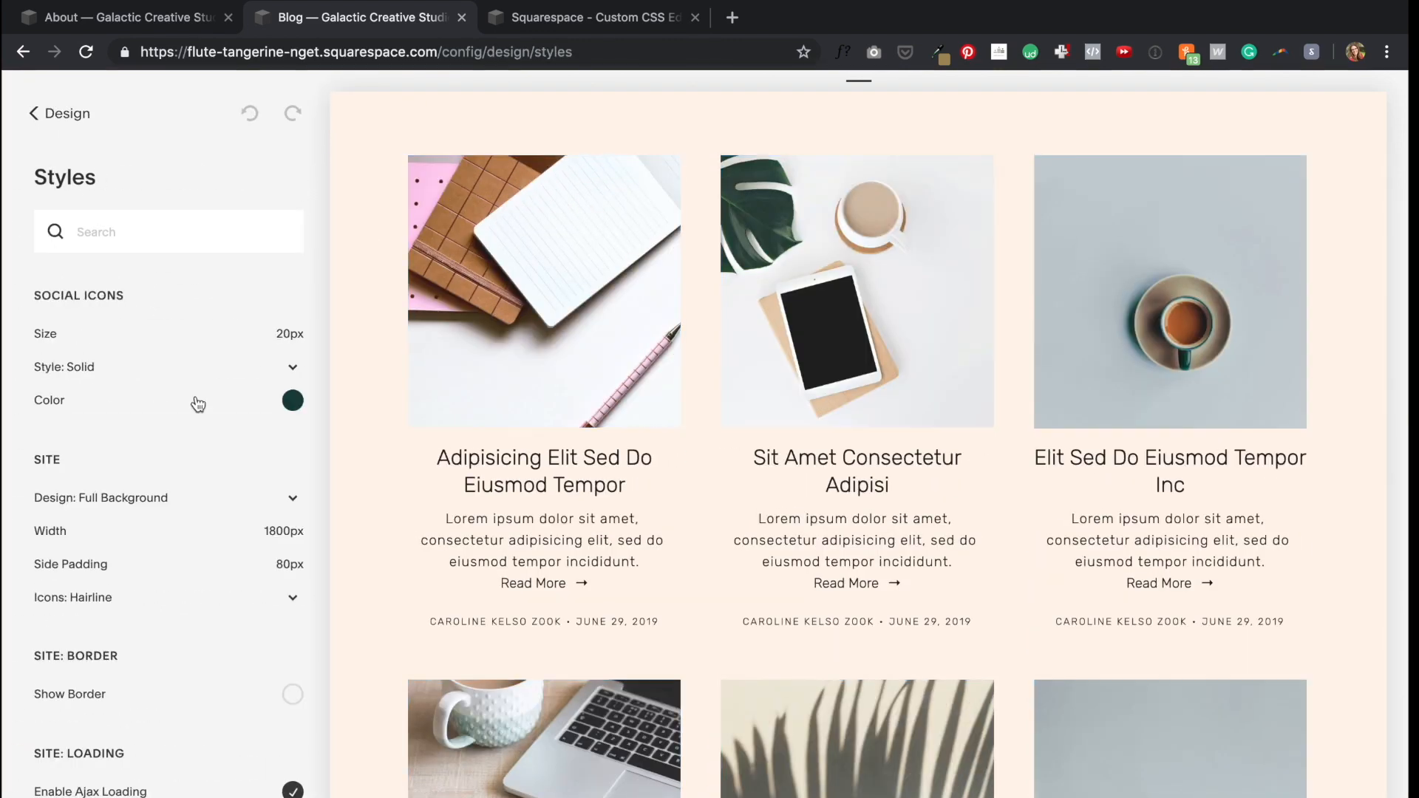
Step: Set the blog's primary metadata to Category and its secondary metadata to None
{"action": "scroll", "coordinate": [186, 419], "scroll_direction": "down", "scroll_amount": 10}
{"action": "scroll", "coordinate": [186, 419], "scroll_direction": "down", "scroll_amount": 10}
{"action": "left_click", "coordinate": [101, 320]}
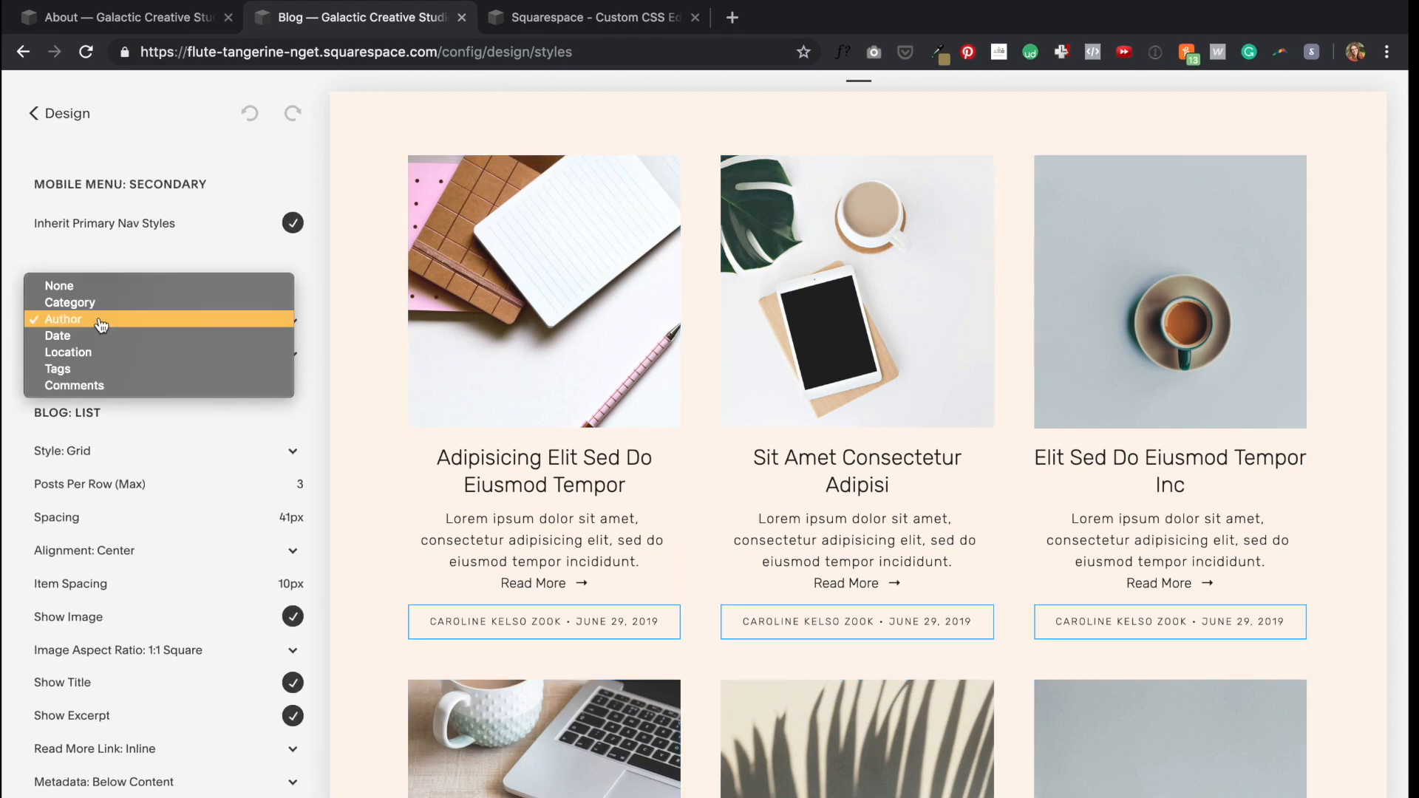
{"action": "left_click", "coordinate": [100, 316]}
{"action": "left_click", "coordinate": [96, 352]}
{"action": "left_click", "coordinate": [92, 306]}
Step: Place the blog list's read more link below the excerpt and its metadata above the title
{"action": "scroll", "coordinate": [90, 355], "scroll_direction": "down", "scroll_amount": 2}
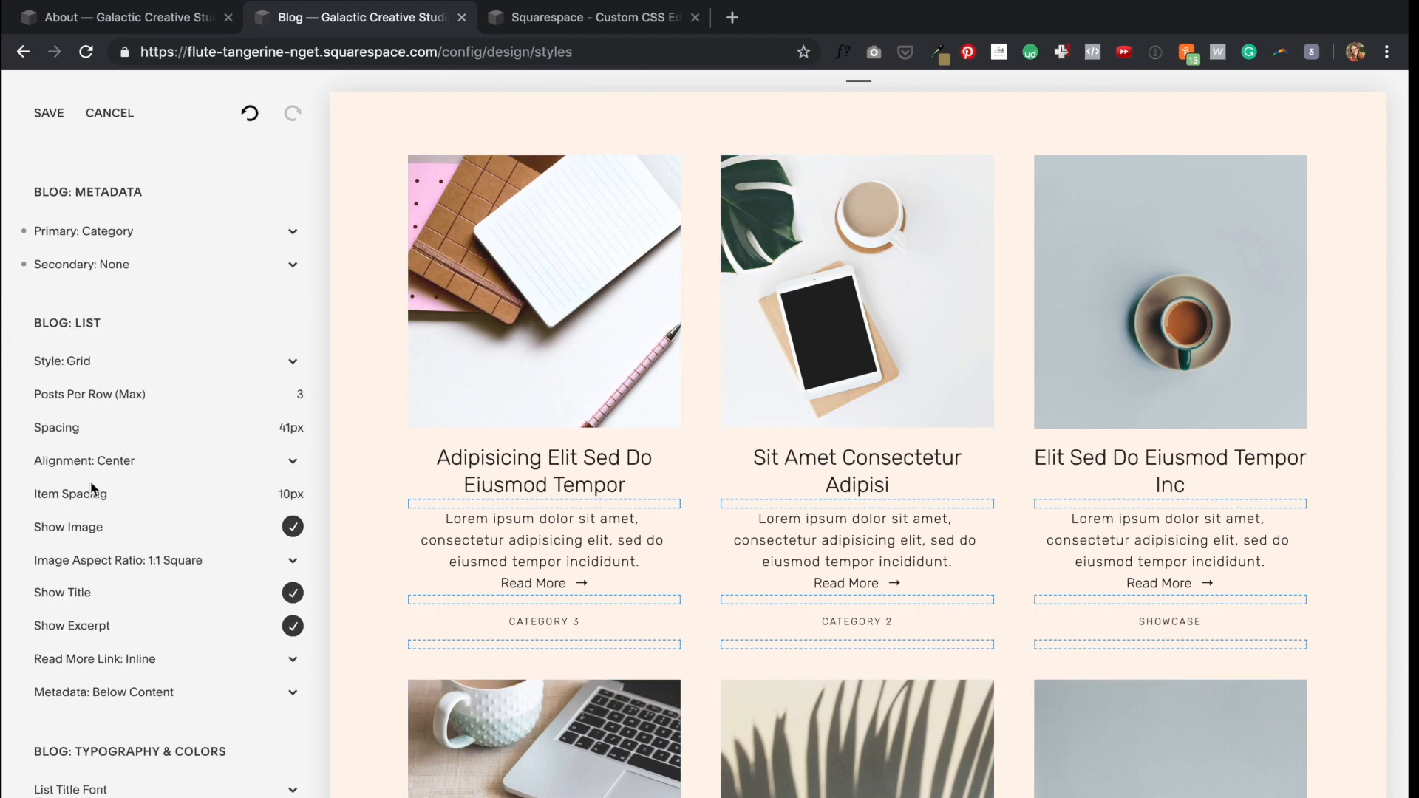
{"action": "scroll", "coordinate": [123, 524], "scroll_direction": "down", "scroll_amount": 1}
{"action": "scroll", "coordinate": [96, 562], "scroll_direction": "down", "scroll_amount": 2}
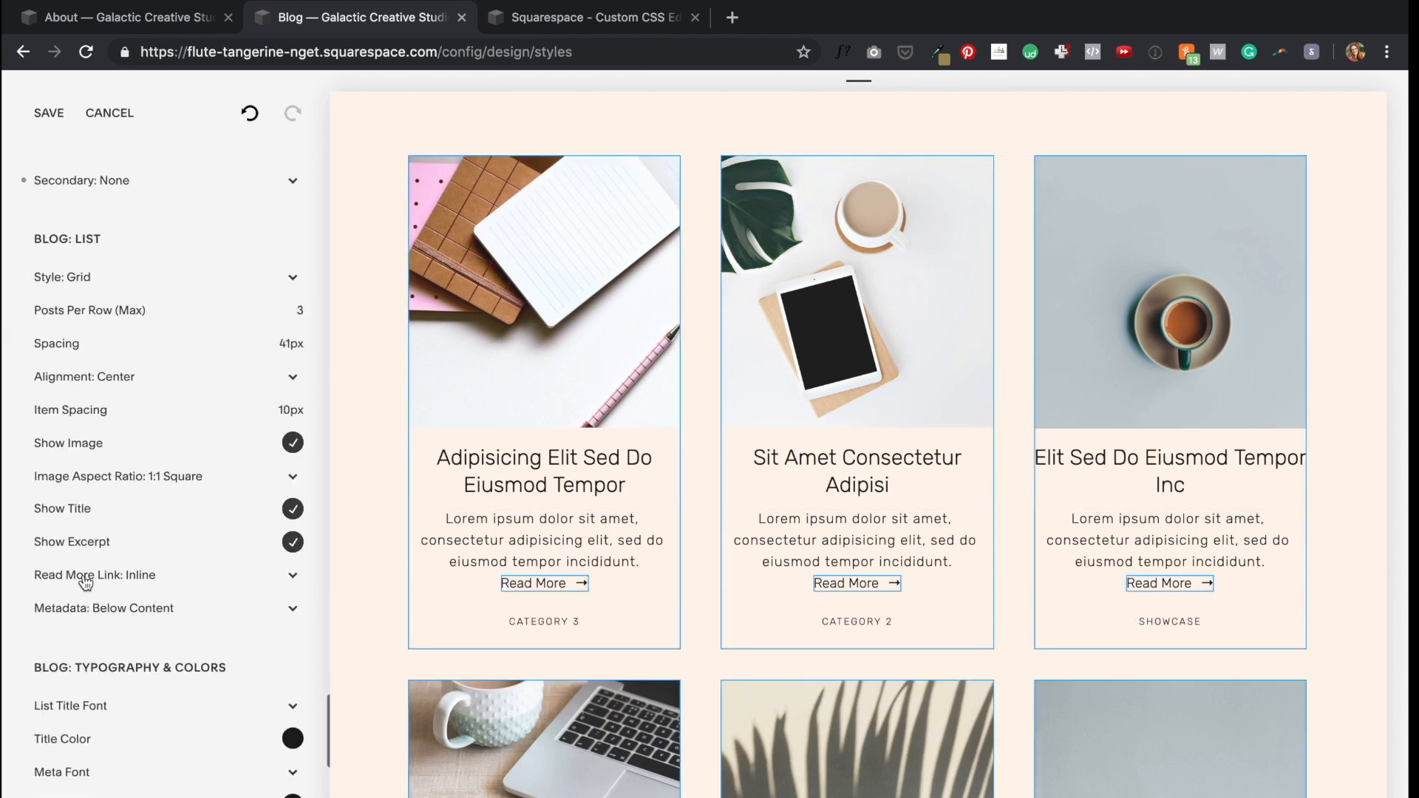
{"action": "left_click", "coordinate": [80, 575]}
{"action": "left_click", "coordinate": [74, 591]}
{"action": "scroll", "coordinate": [104, 586], "scroll_direction": "down", "scroll_amount": 4}
{"action": "left_click", "coordinate": [106, 527]}
{"action": "left_click", "coordinate": [103, 490]}
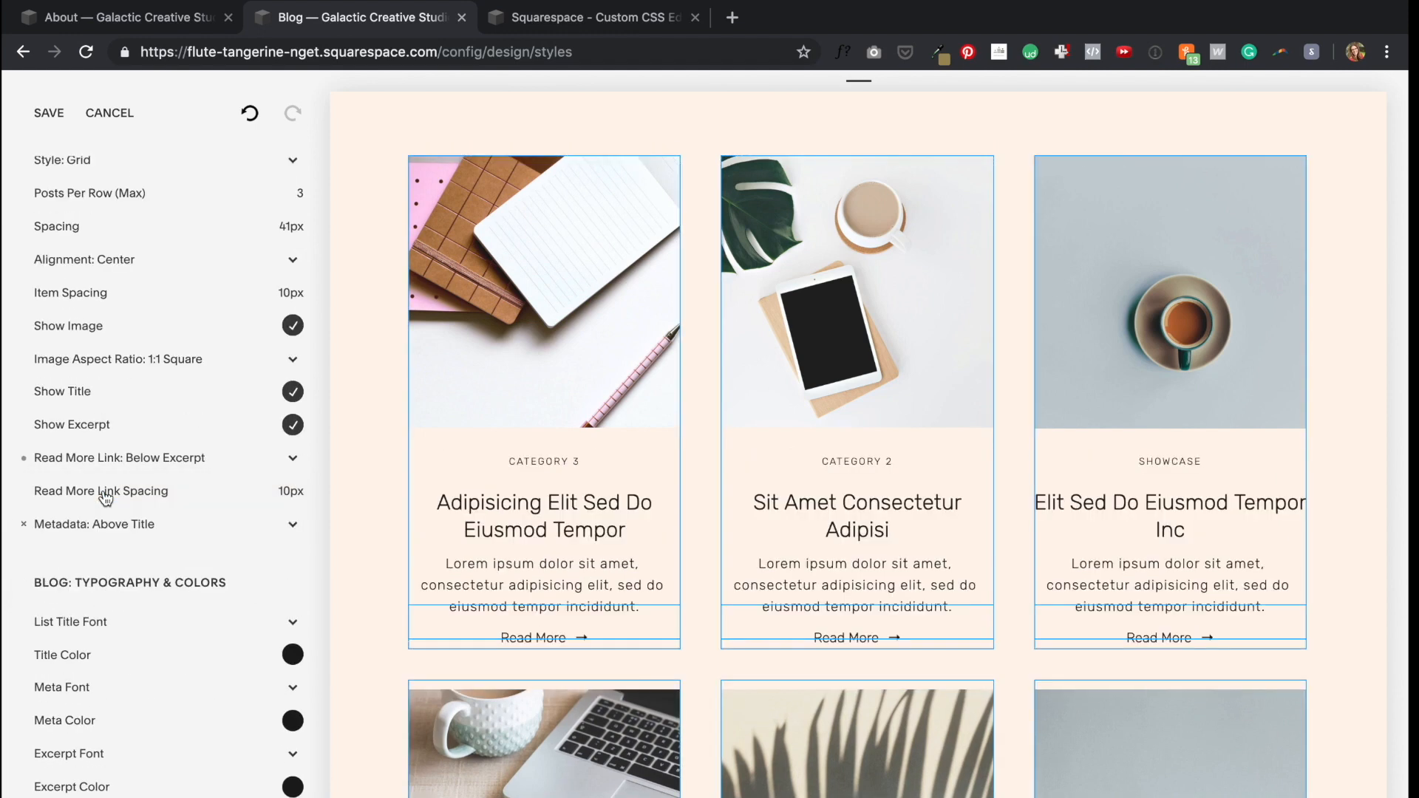
Step: Set the blog meta font to Adelle Sans, weight 600, 12px with 0.20em letter spacing, and adjust the meta color
{"action": "scroll", "coordinate": [170, 443], "scroll_direction": "down", "scroll_amount": 4}
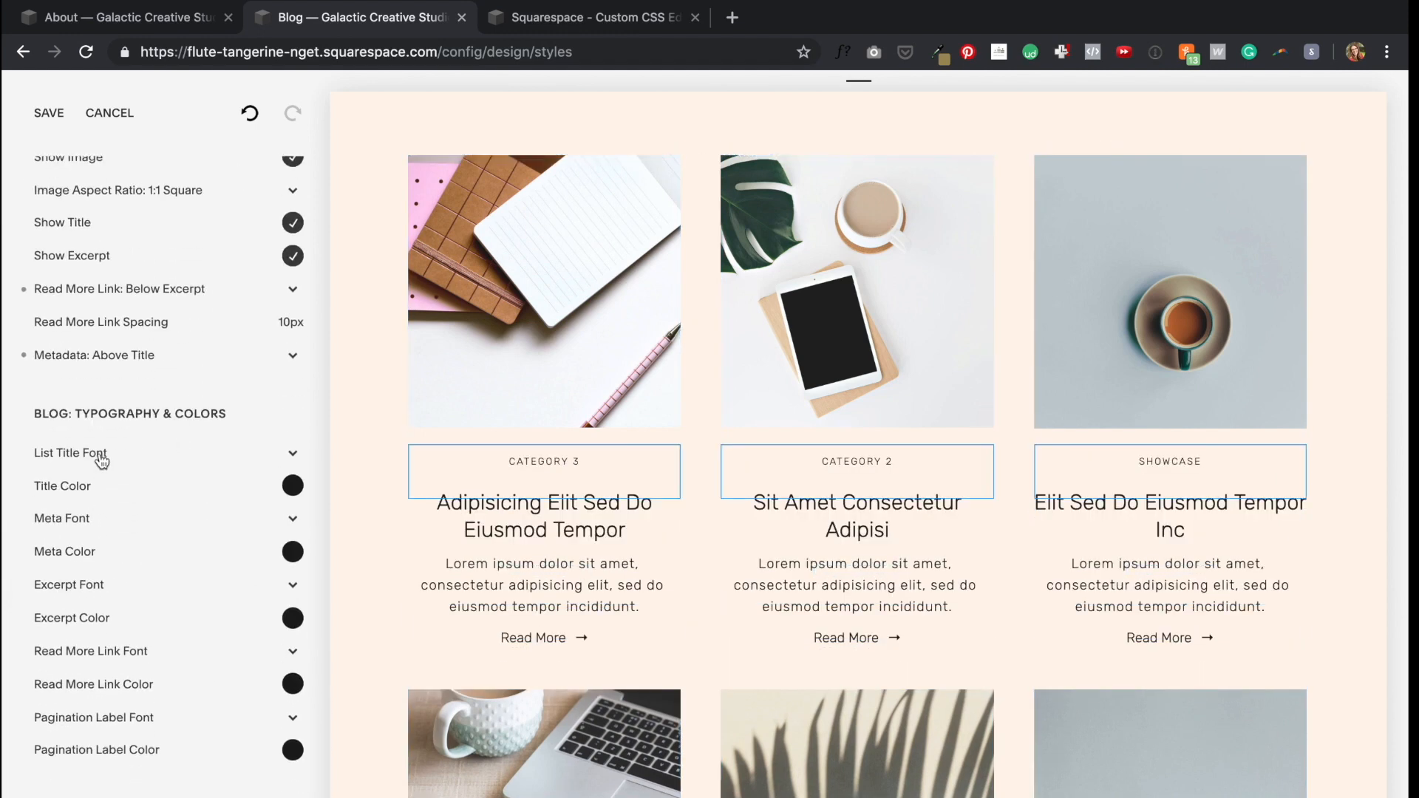
{"action": "left_click", "coordinate": [102, 461]}
{"action": "left_click", "coordinate": [81, 437]}
{"action": "type", "text": "adell"}
{"action": "left_click", "coordinate": [114, 180]}
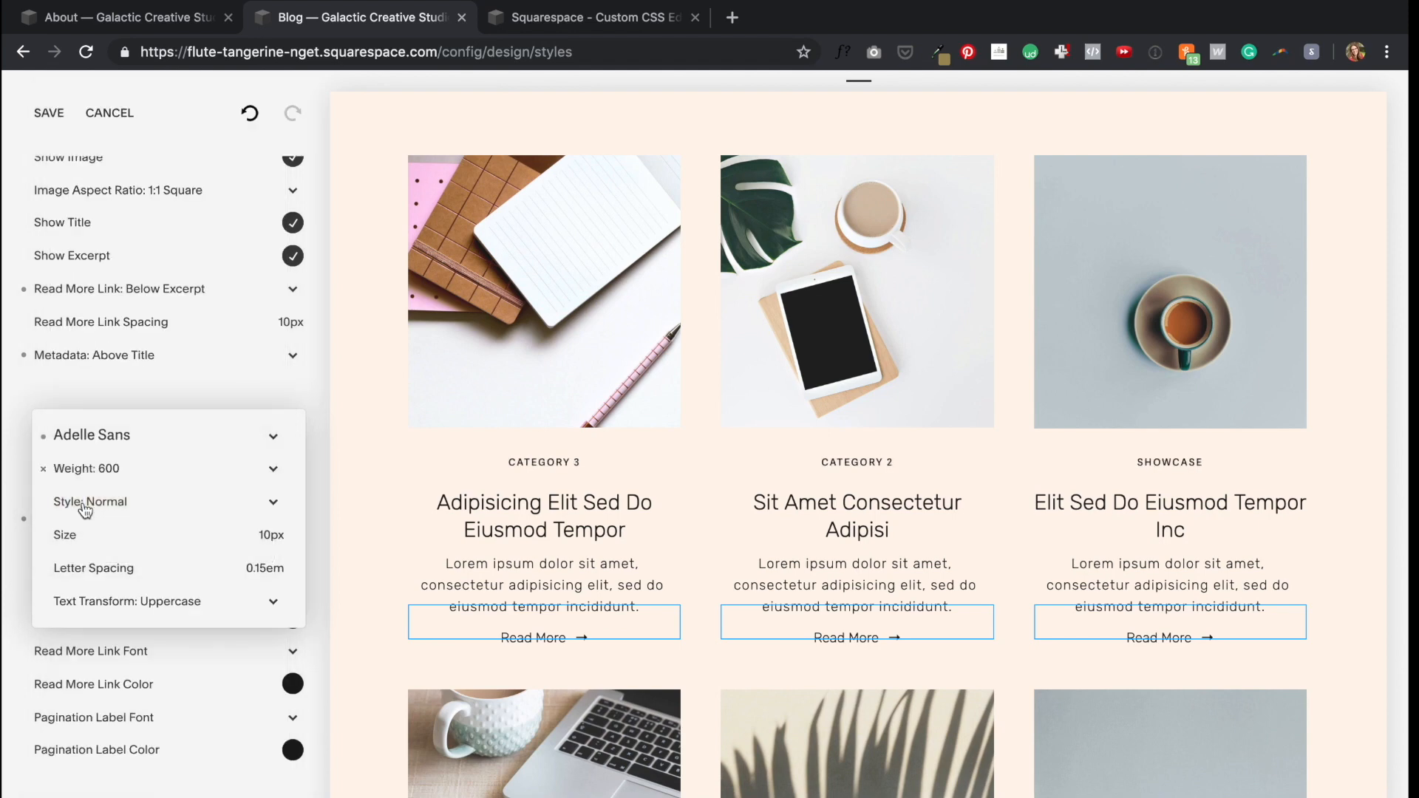
{"action": "left_click", "coordinate": [112, 602]}
{"action": "left_click", "coordinate": [112, 602]}
{"action": "left_click_drag", "start_coordinate": [61, 568], "coordinate": [64, 535]}
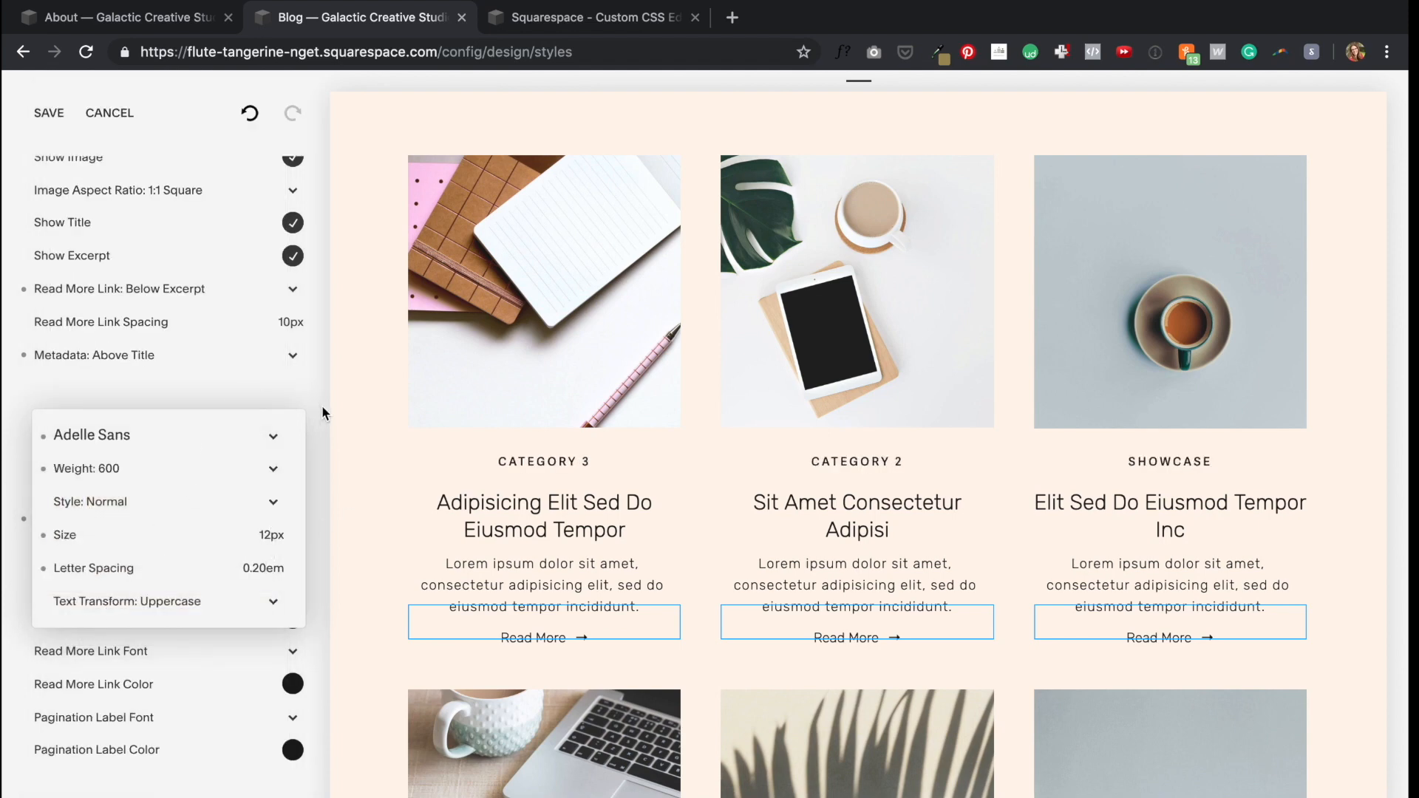
{"action": "left_click", "coordinate": [321, 405]}
{"action": "left_click", "coordinate": [291, 551]}
{"action": "left_click", "coordinate": [317, 493]}
Step: Set the blog excerpt font to Futura PT with 0.02em letter spacing and a slightly larger size
{"action": "left_click", "coordinate": [142, 578]}
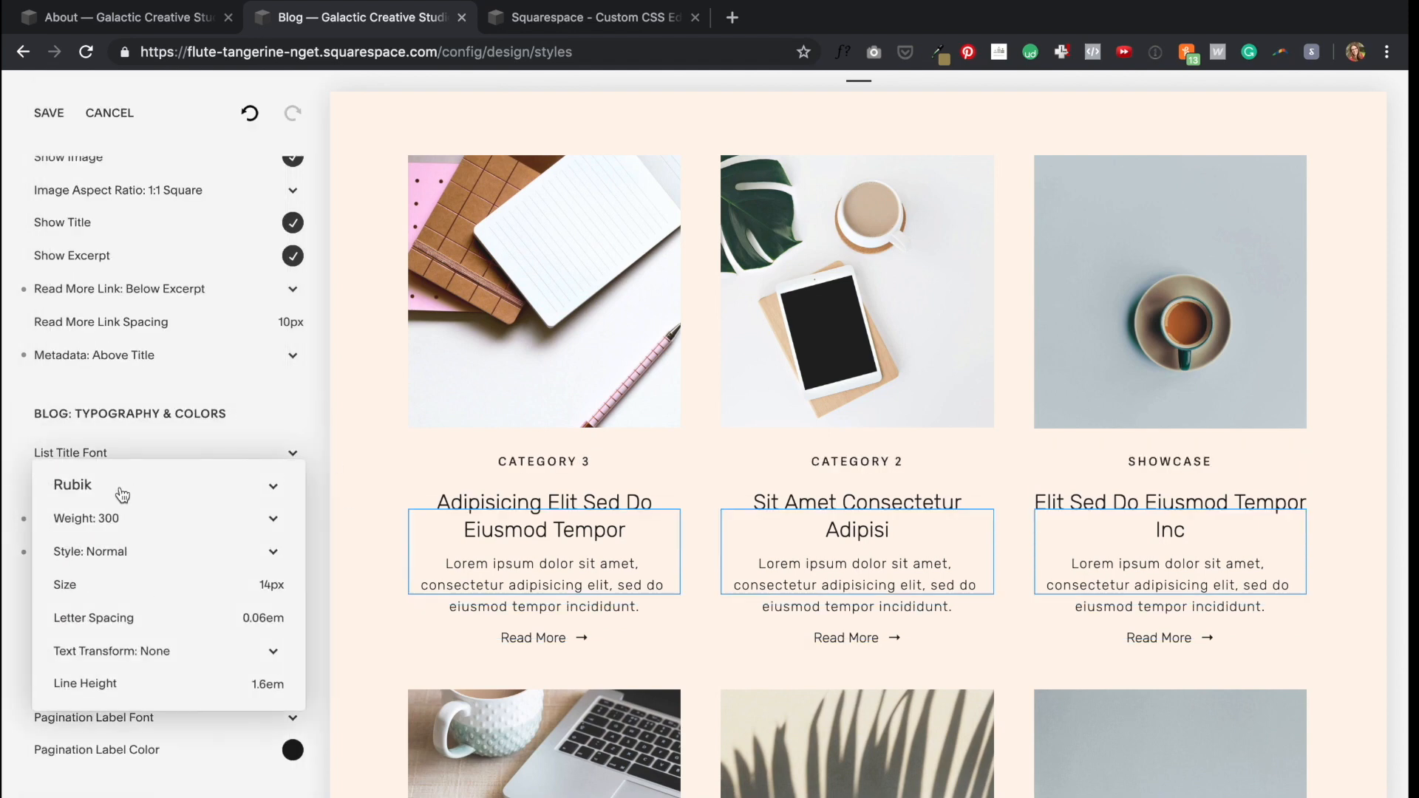
{"action": "left_click", "coordinate": [123, 496]}
{"action": "type", "text": "fu"}
{"action": "left_click", "coordinate": [99, 215]}
{"action": "left_click", "coordinate": [326, 572]}
{"action": "left_click", "coordinate": [267, 618]}
{"action": "key", "text": "BackSpace"}
{"action": "type", "text": "2"}
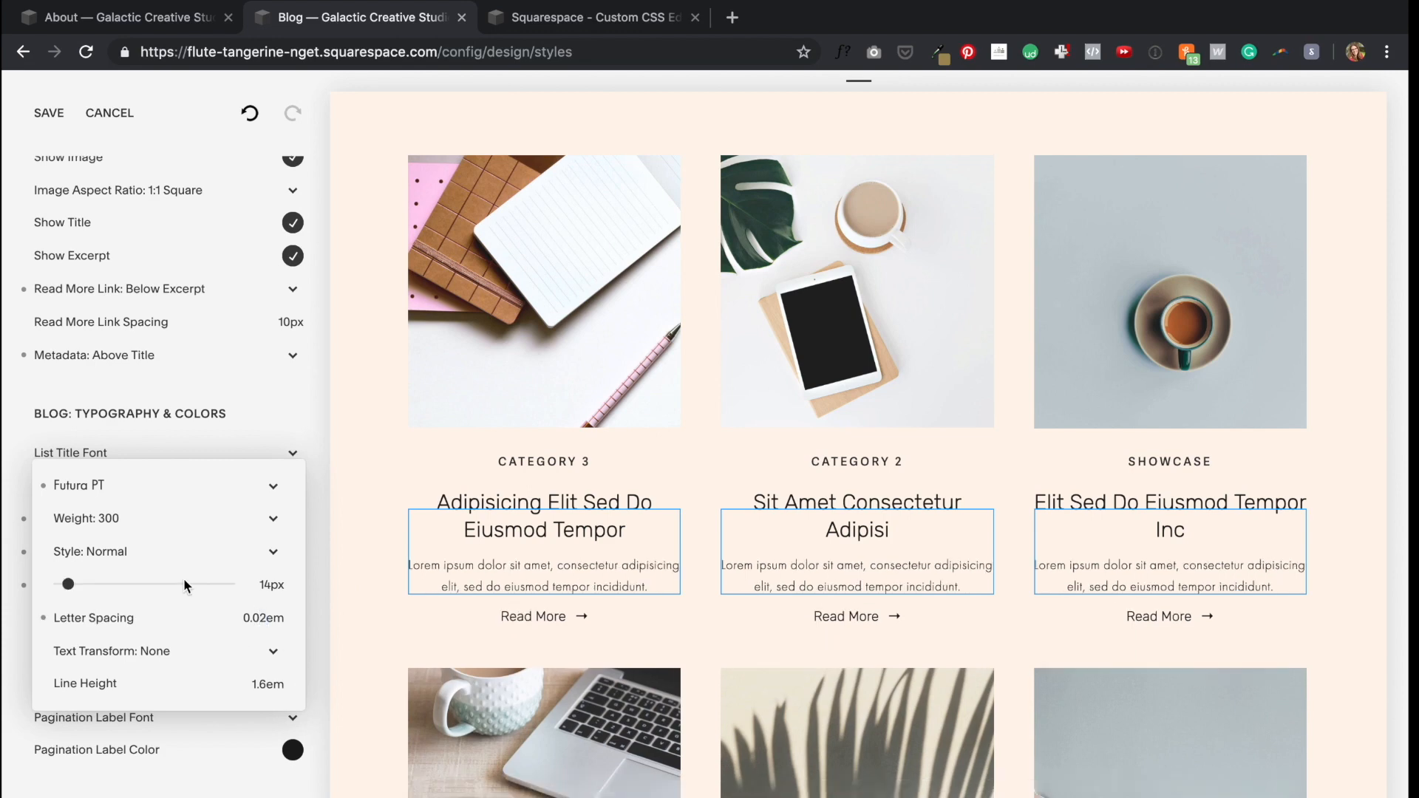
{"action": "left_click_drag", "start_coordinate": [68, 583], "coordinate": [72, 584]}
{"action": "left_click", "coordinate": [318, 578]}
Step: Set the read more link font to Futura PT, weight 500, with 0.02em letter spacing and uppercase text
{"action": "scroll", "coordinate": [170, 628], "scroll_direction": "down", "scroll_amount": 1}
{"action": "left_click", "coordinate": [123, 604]}
{"action": "left_click", "coordinate": [122, 520]}
{"action": "type", "text": "Futu"}
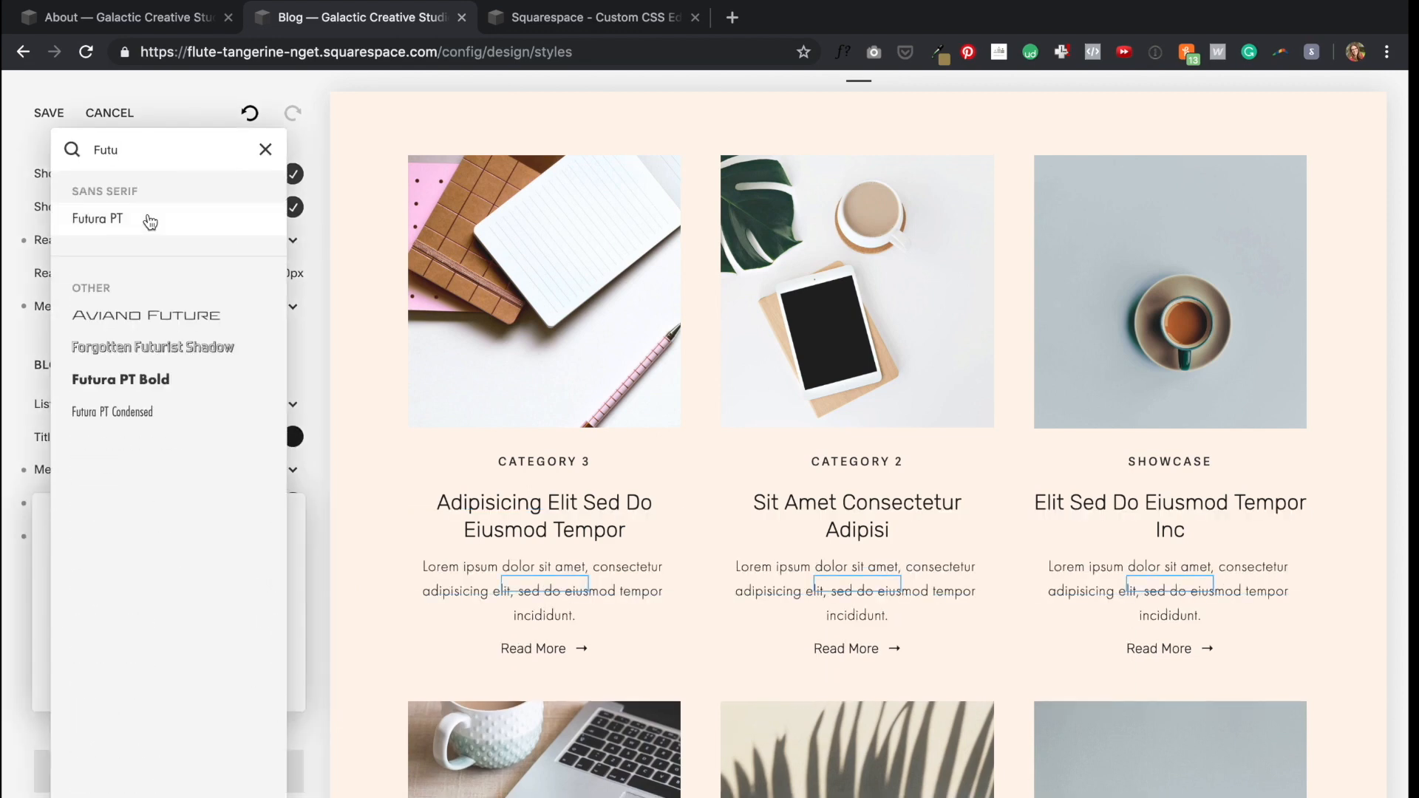
{"action": "left_click", "coordinate": [150, 221]}
{"action": "left_click", "coordinate": [264, 652]}
{"action": "type", "text": ".02em"}
{"action": "left_click", "coordinate": [127, 684]}
{"action": "left_click", "coordinate": [127, 704]}
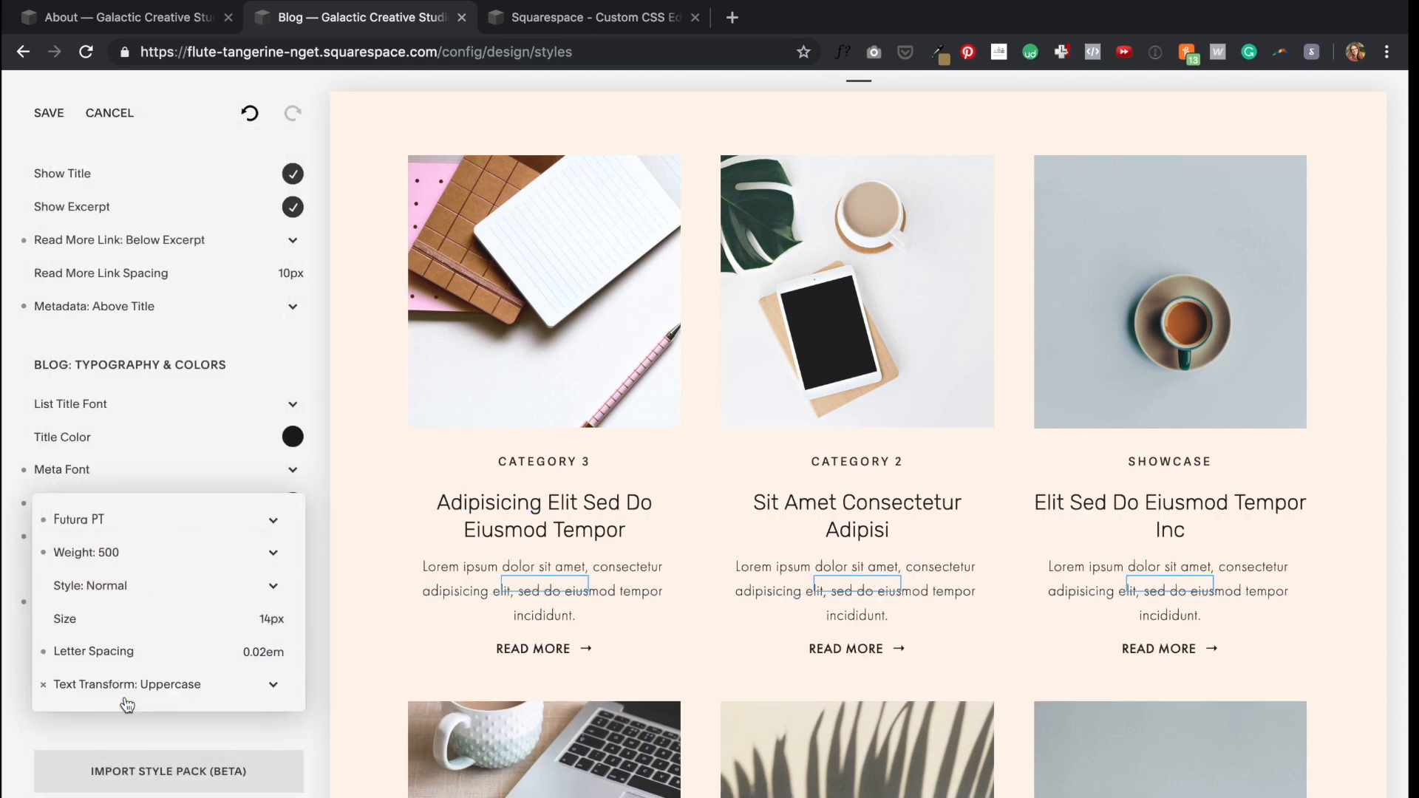
Step: Widen the read more link's letter spacing and color it coral, set the list title font to weight 500, and save the styles
{"action": "left_click", "coordinate": [258, 652]}
{"action": "key", "text": "BackSpace"}
{"action": "type", "text": "1.3em"}
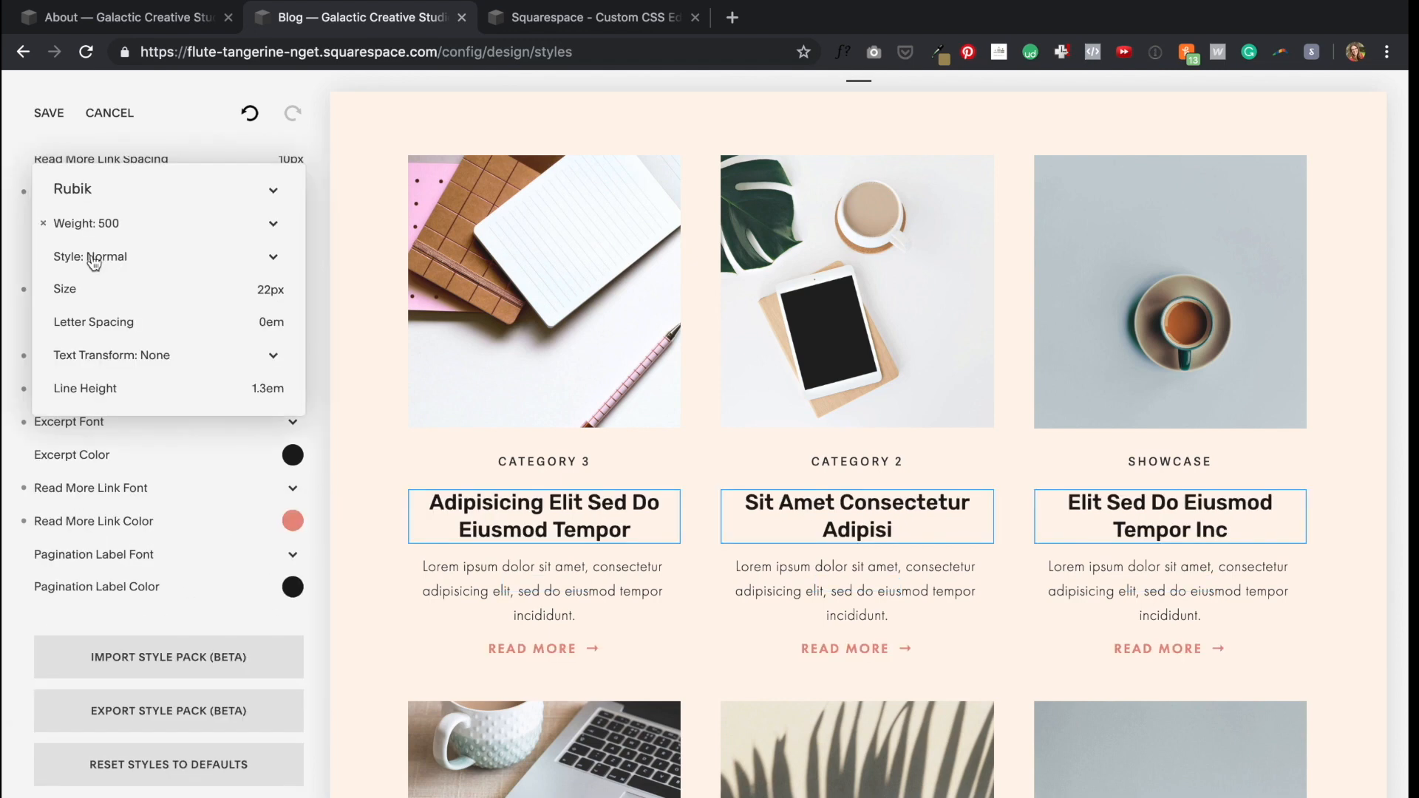
{"action": "left_click", "coordinate": [49, 114]}
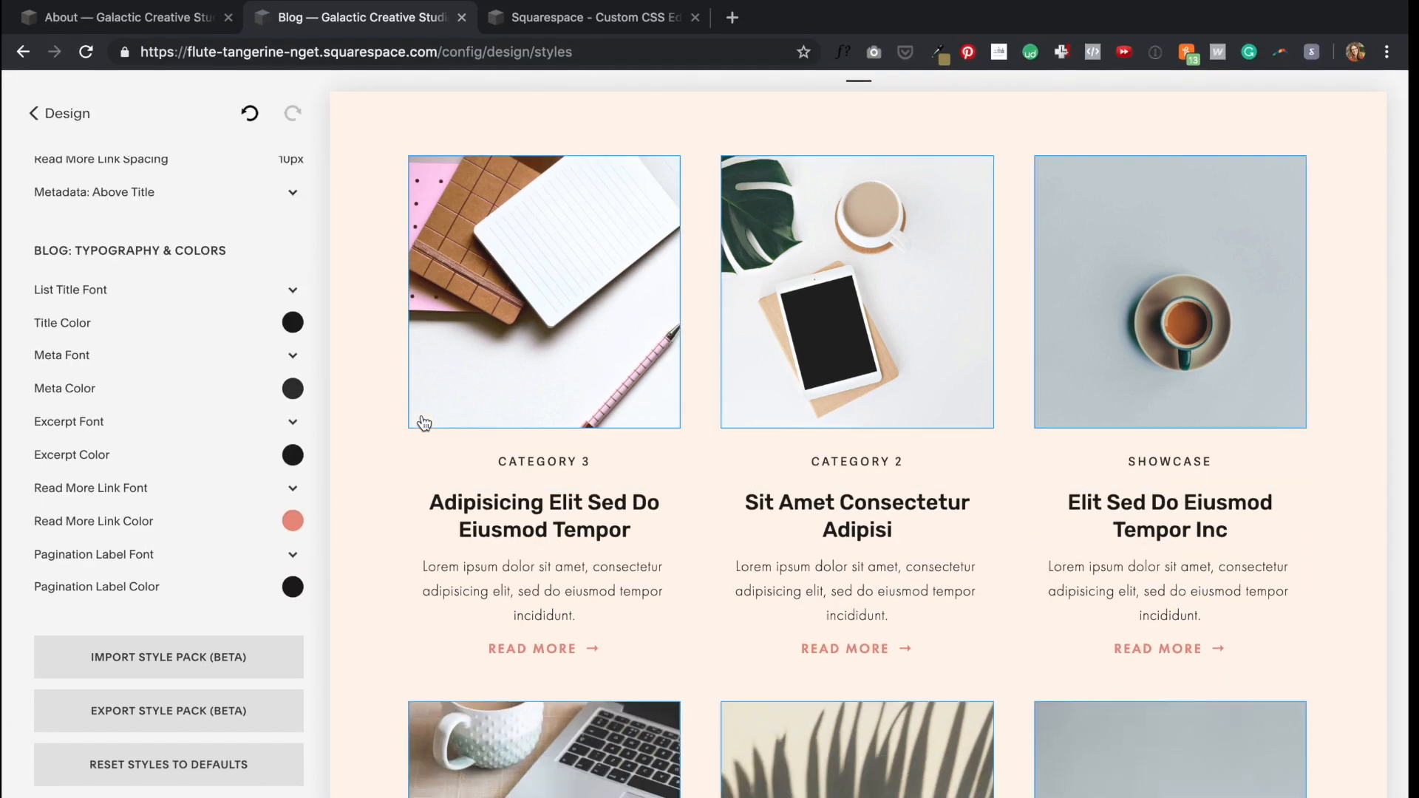
Step: Show the blog page at full width, inspect the first post's title with Developer Tools, and select its class name BlogList-item-title
{"action": "left_click", "coordinate": [53, 114]}
{"action": "left_click", "coordinate": [341, 104]}
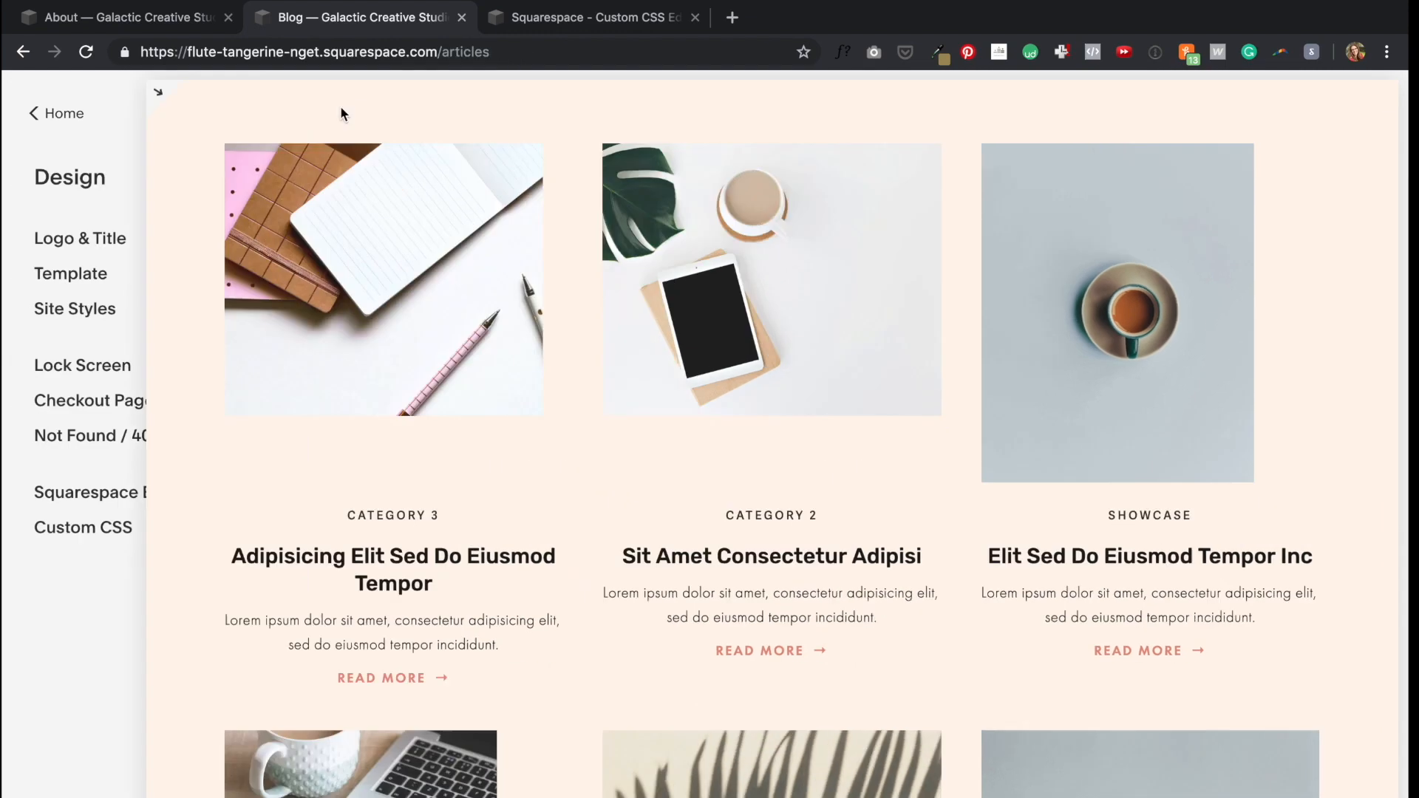
{"action": "left_click", "coordinate": [222, 5]}
{"action": "mouse_move", "coordinate": [473, 259]}
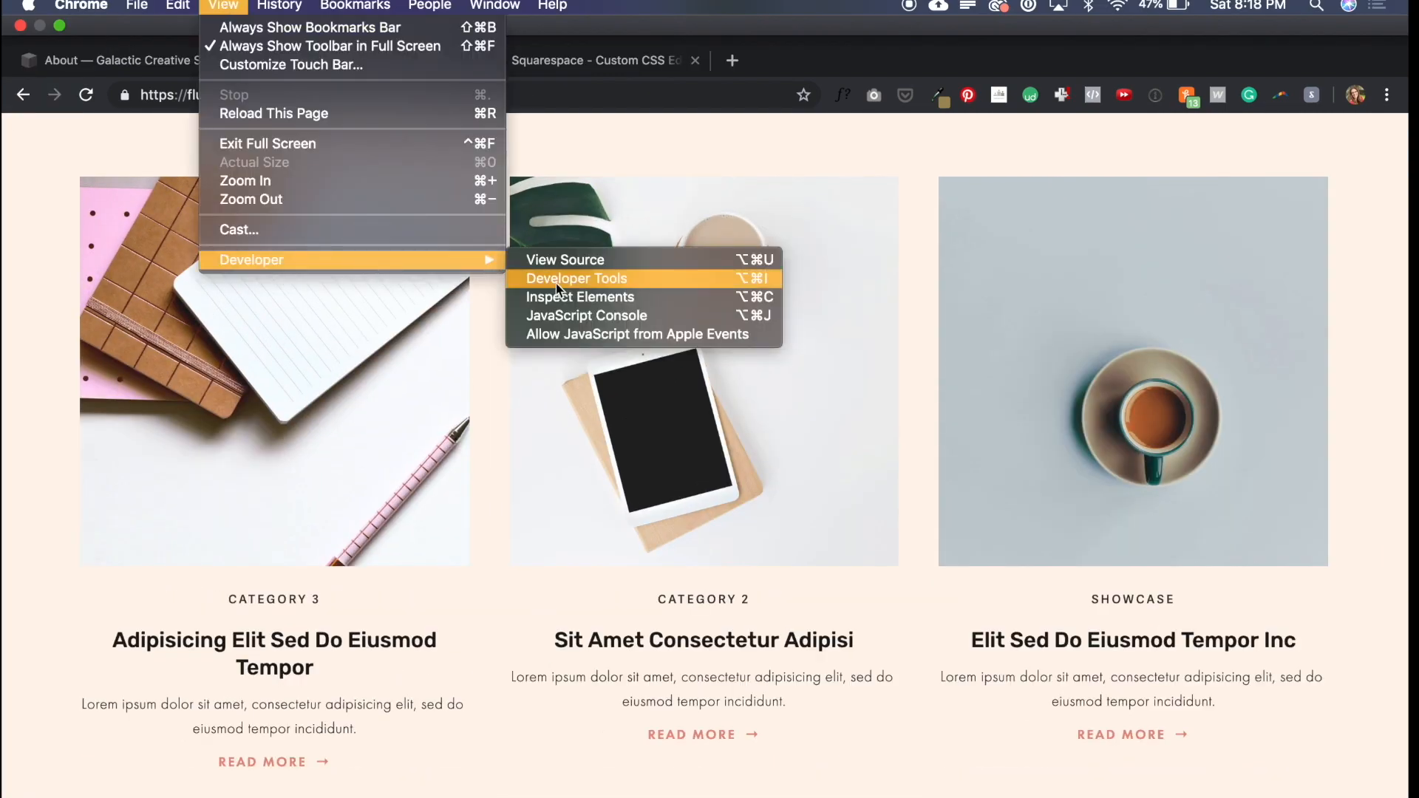
{"action": "left_click", "coordinate": [556, 286]}
{"action": "scroll", "coordinate": [209, 421], "scroll_direction": "down", "scroll_amount": 3}
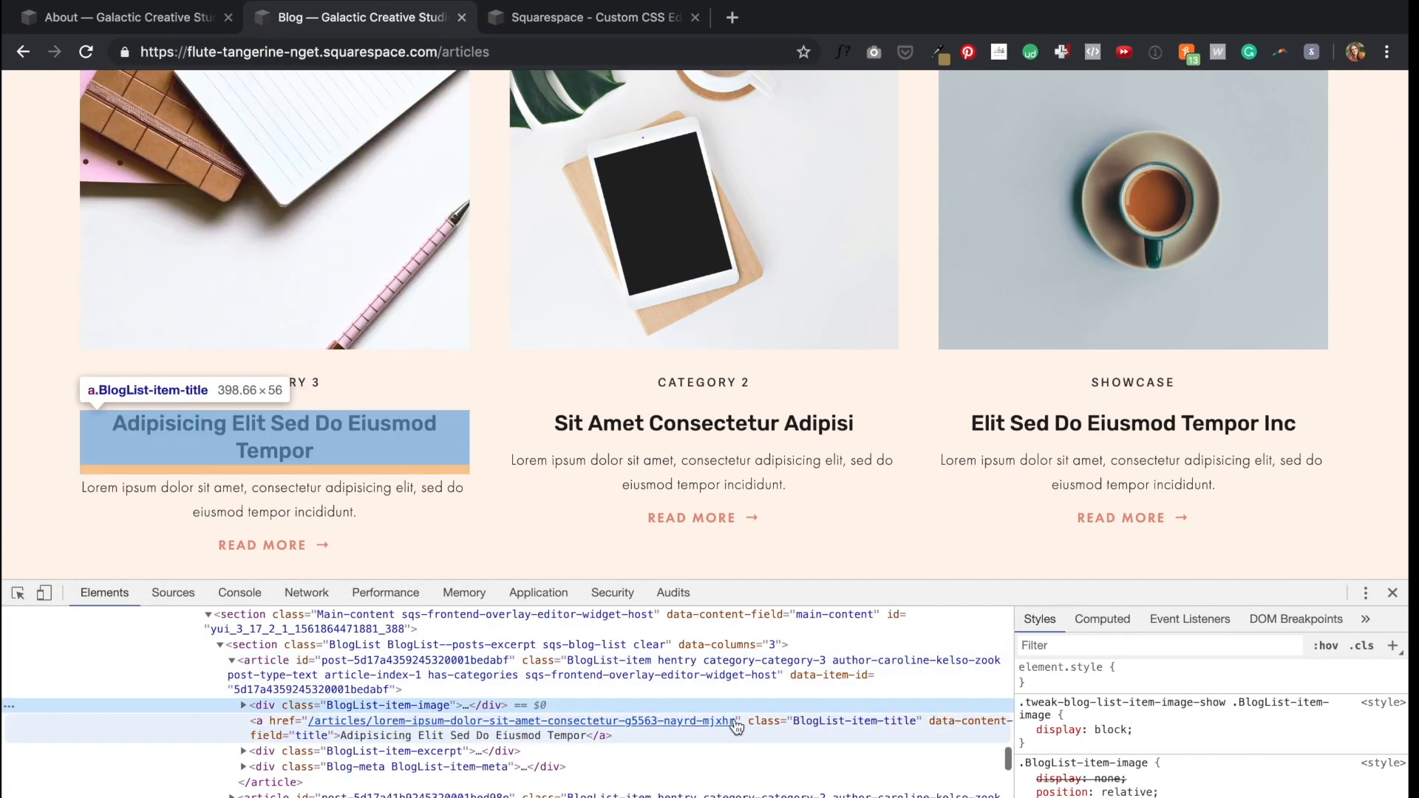
{"action": "double_click", "coordinate": [872, 720]}
Step: Replace the unfinished #new-page-26 .summary-metadata-item line in the Custom CSS with a .BlogList-item-title rule setting font-family:'Rylan'
{"action": "left_click", "coordinate": [527, 15]}
{"action": "scroll", "coordinate": [168, 790], "scroll_direction": "down", "scroll_amount": 1}
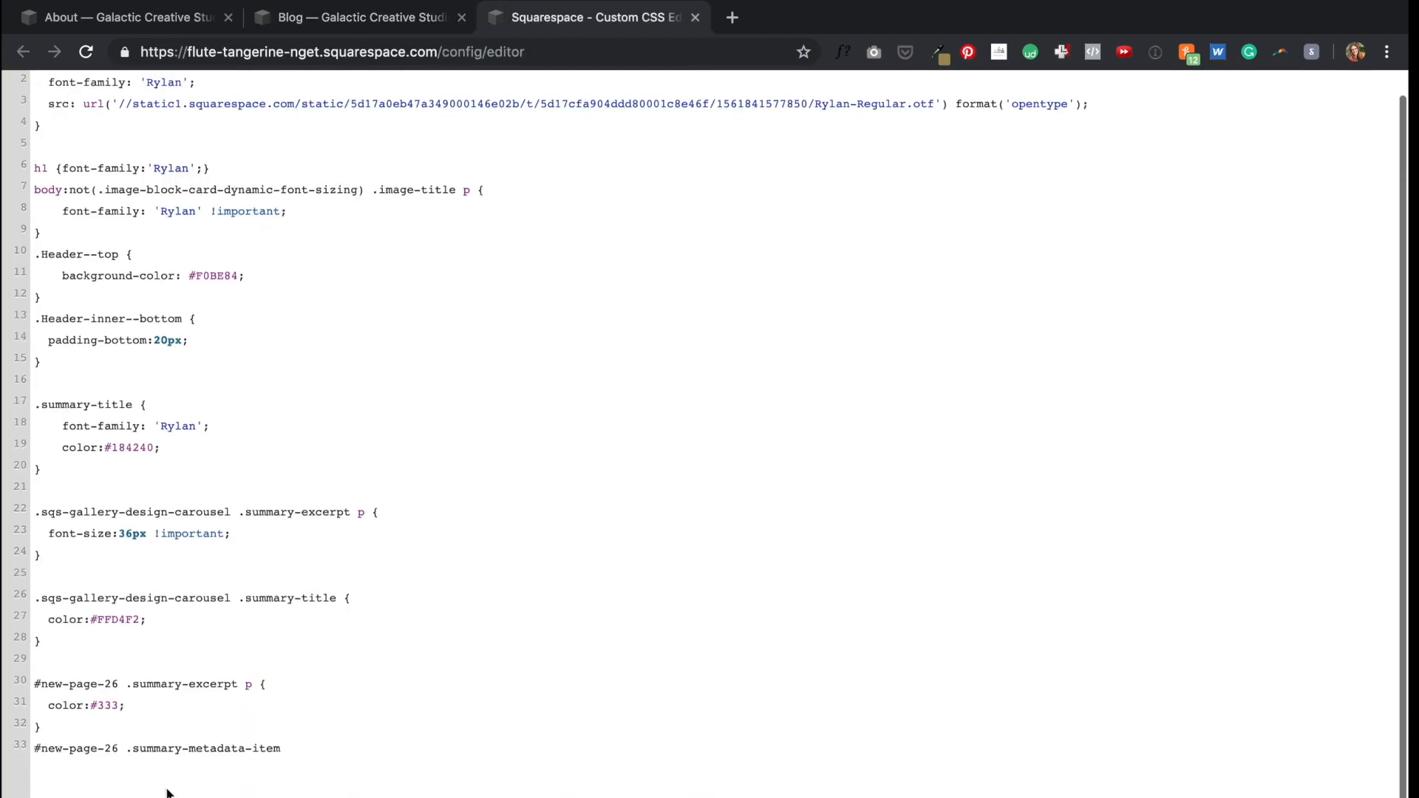
{"action": "right_click", "coordinate": [287, 750]}
{"action": "left_click", "coordinate": [288, 749]}
{"action": "left_click_drag", "start_coordinate": [288, 749], "coordinate": [20, 748]}
{"action": "type", "text": ".BlogList-item-title"}
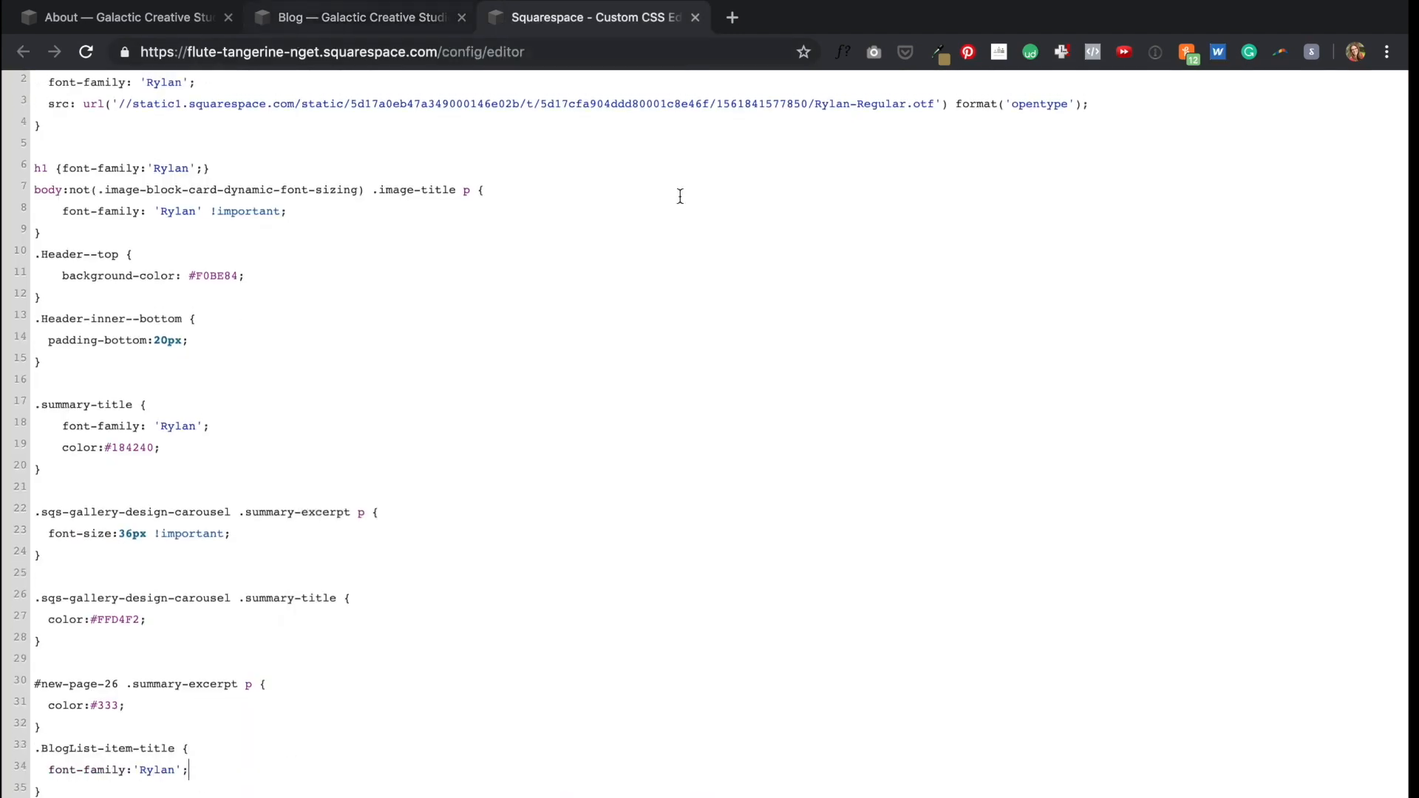
Step: Check the blog page against the .BlogList-item-title rule and copy the title color's value from the design file
{"action": "left_click", "coordinate": [389, 23]}
{"action": "left_click", "coordinate": [569, 18]}
{"action": "scroll", "coordinate": [190, 766], "scroll_direction": "down", "scroll_amount": 1}
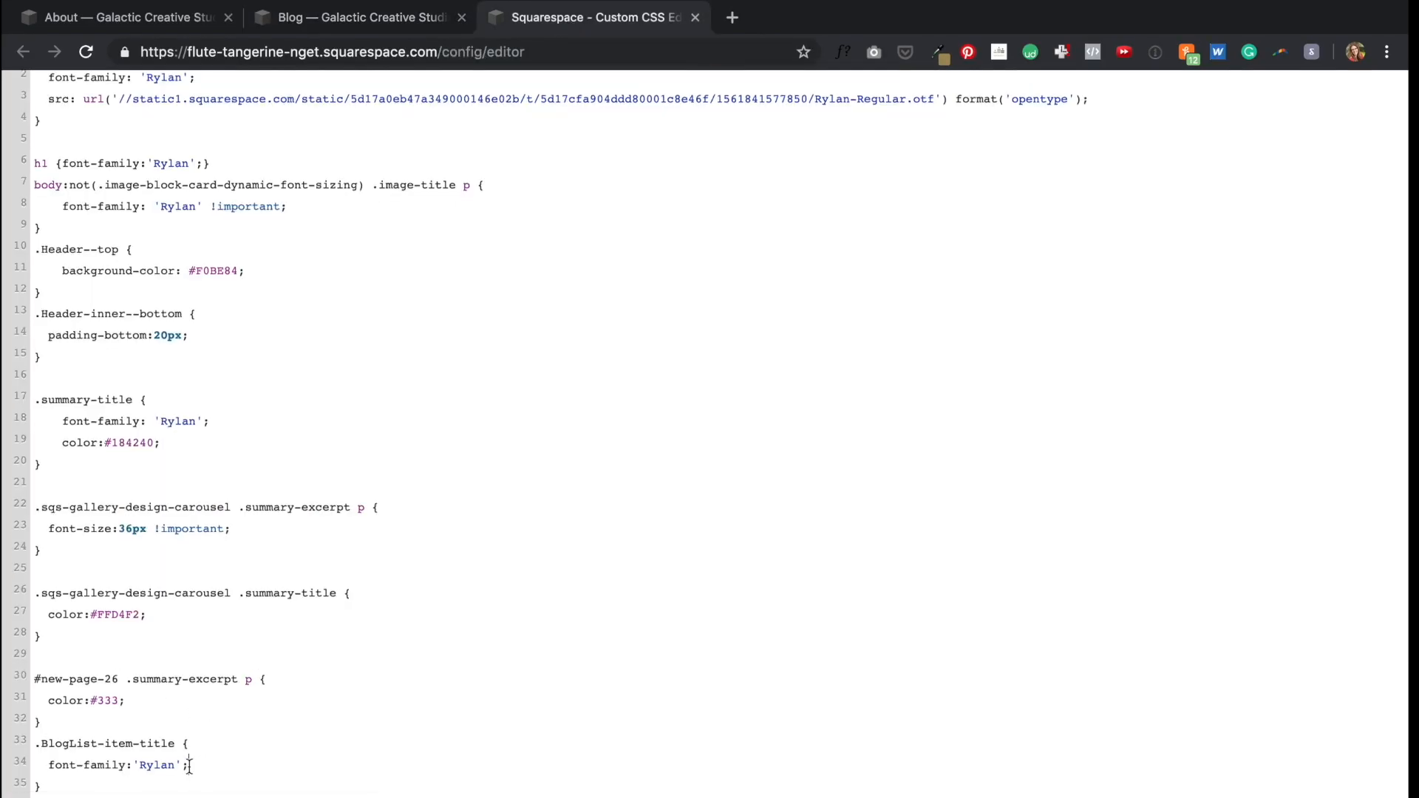
{"action": "key", "text": "ctrl+Right"}
{"action": "right_click", "coordinate": [105, 442]}
{"action": "left_click", "coordinate": [148, 456]}
{"action": "key", "text": "ctrl+Left"}
Step: Close the developer tools on the blog page and reload it to apply the title styling
{"action": "left_click", "coordinate": [374, 21]}
{"action": "left_click", "coordinate": [1391, 595]}
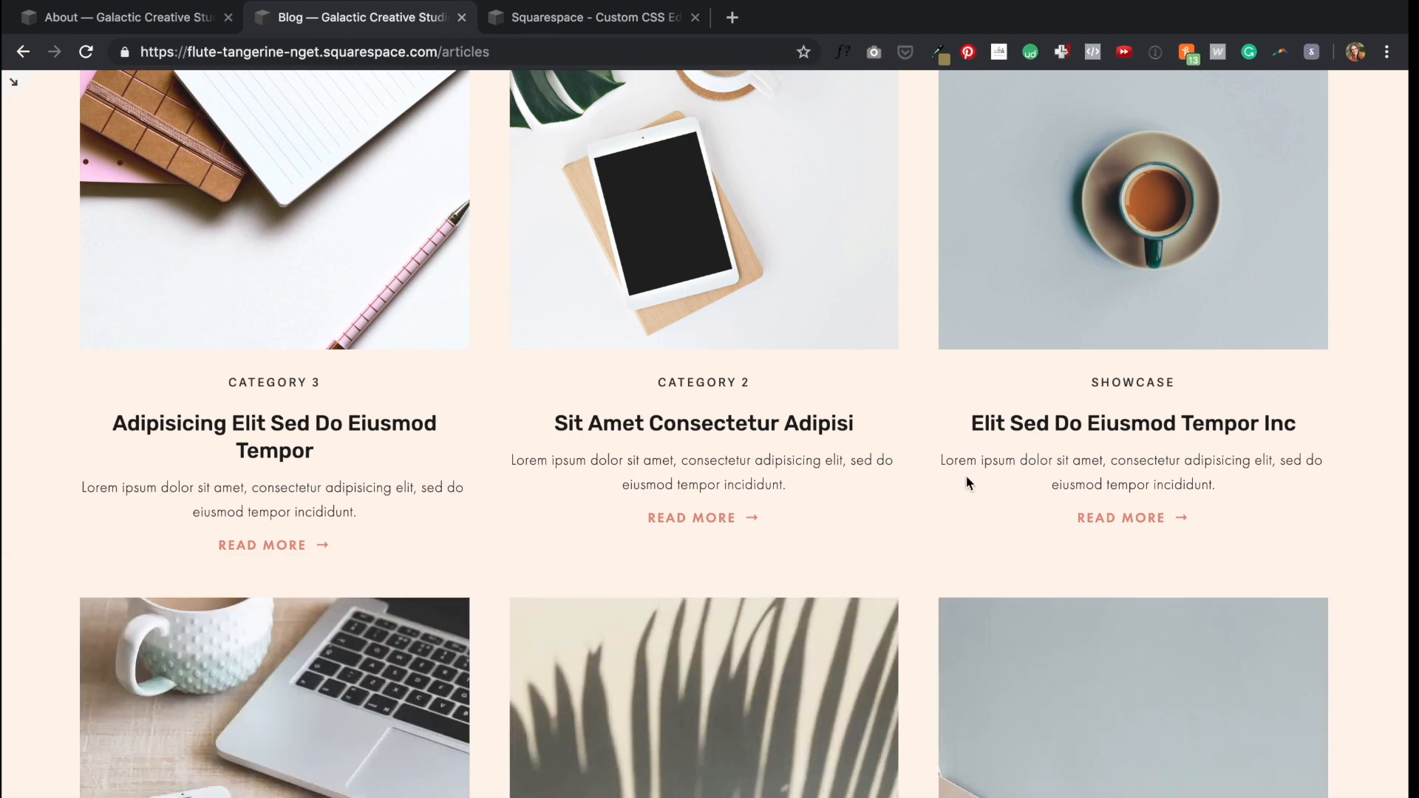
{"action": "scroll", "coordinate": [963, 476], "scroll_direction": "up", "scroll_amount": 2}
{"action": "key", "text": "super+r"}
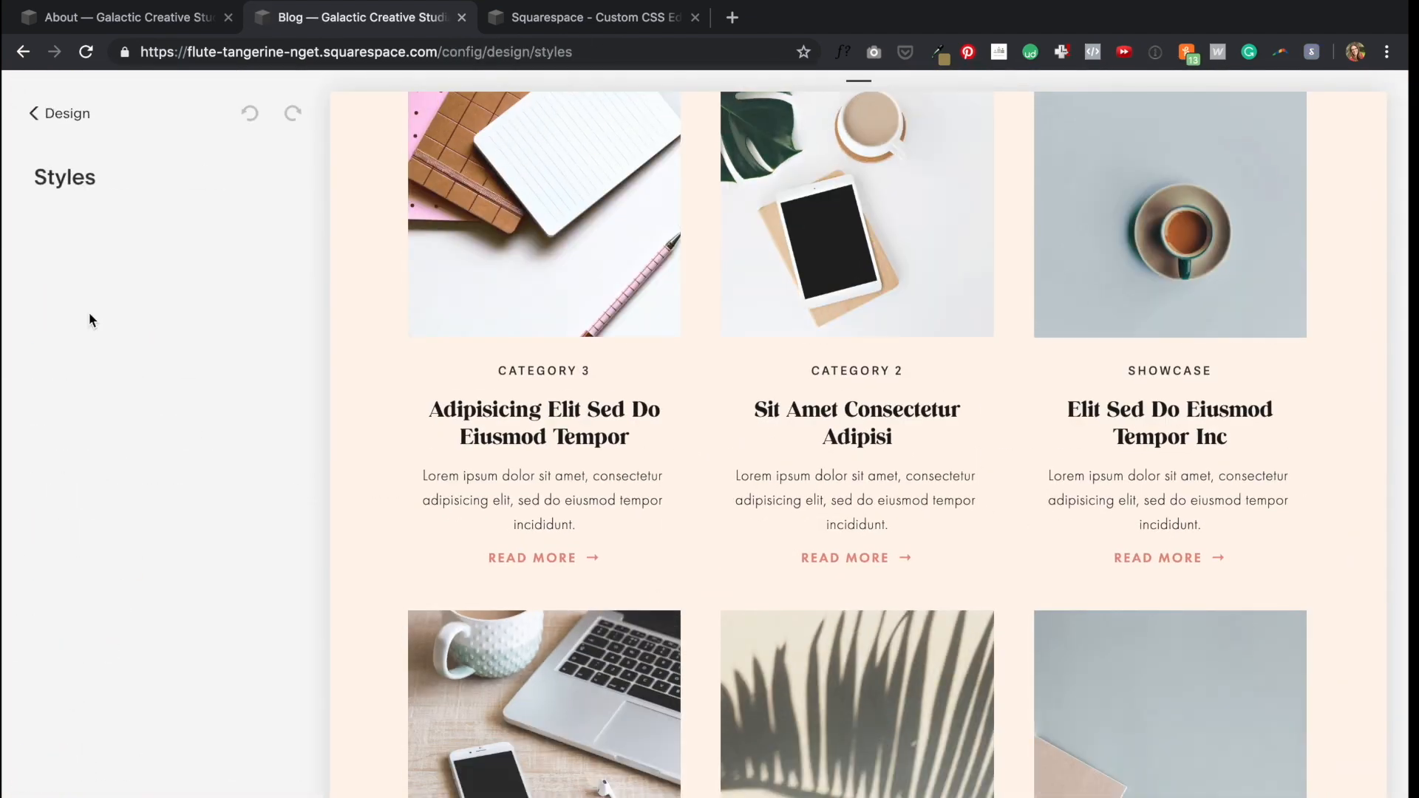
Step: Increase the spacing in the blog list through Site Styles and save the change
{"action": "left_click", "coordinate": [480, 322]}
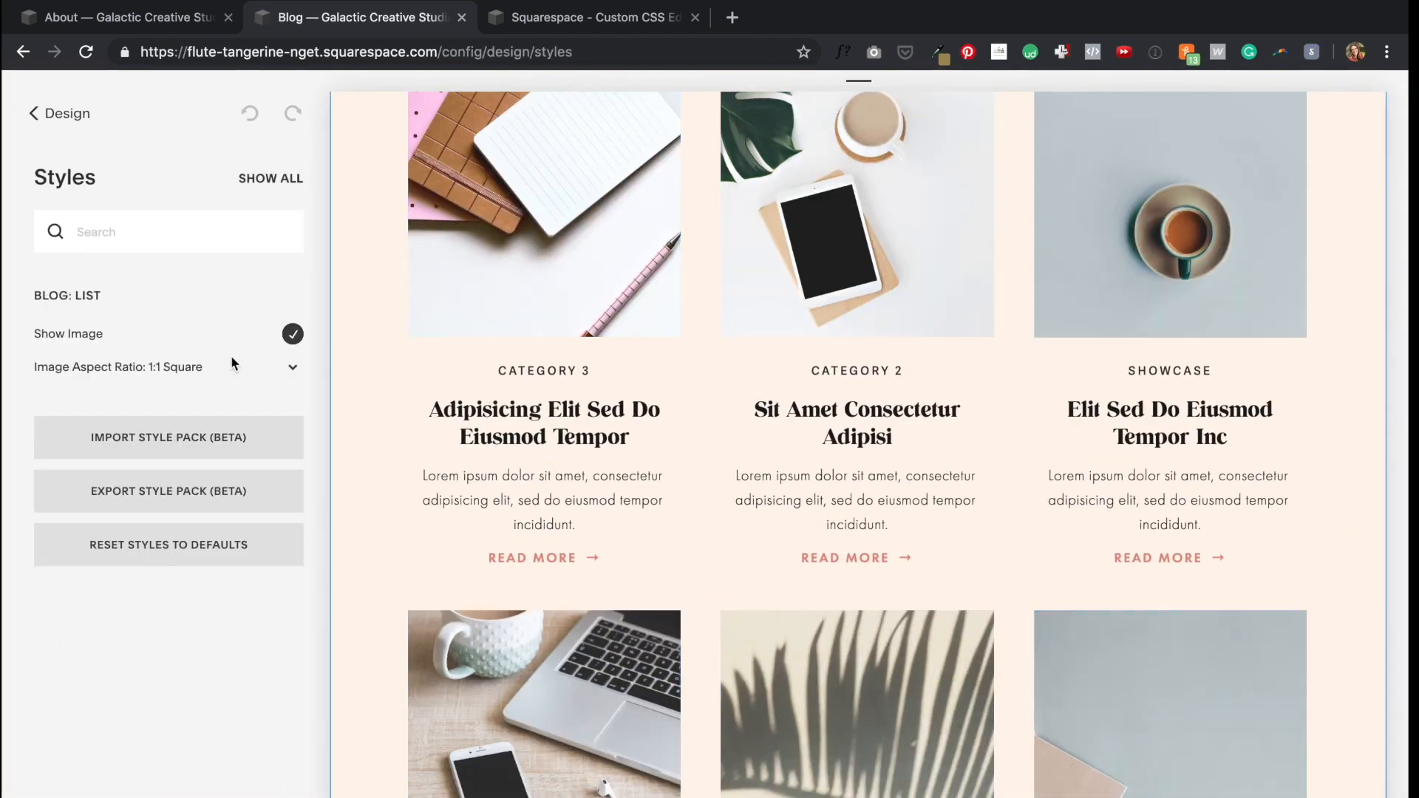
{"action": "left_click", "coordinate": [377, 352]}
{"action": "scroll", "coordinate": [127, 491], "scroll_direction": "down", "scroll_amount": 8}
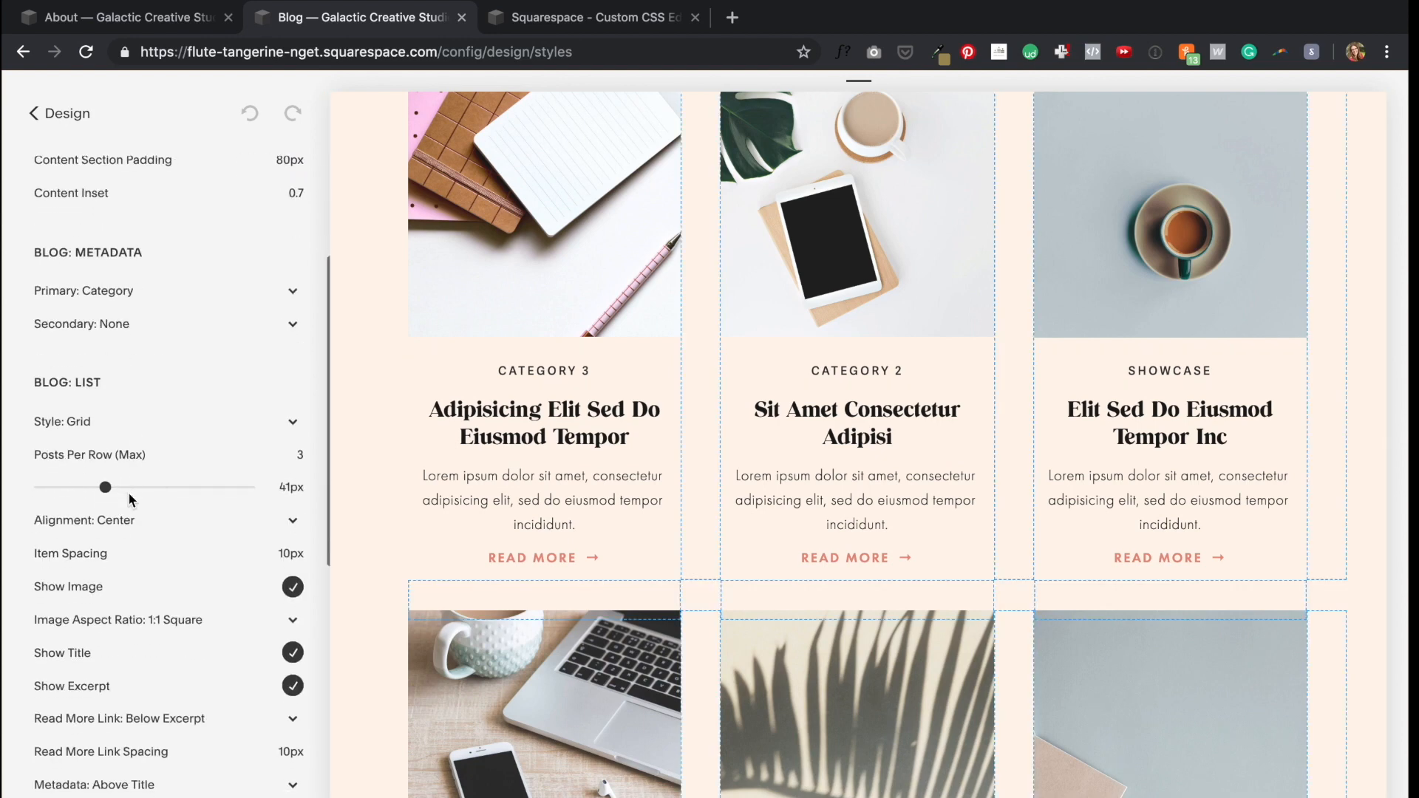
{"action": "mouse_move", "coordinate": [114, 512]}
{"action": "left_click_drag", "start_coordinate": [81, 513], "coordinate": [99, 514]}
{"action": "left_click", "coordinate": [42, 113]}
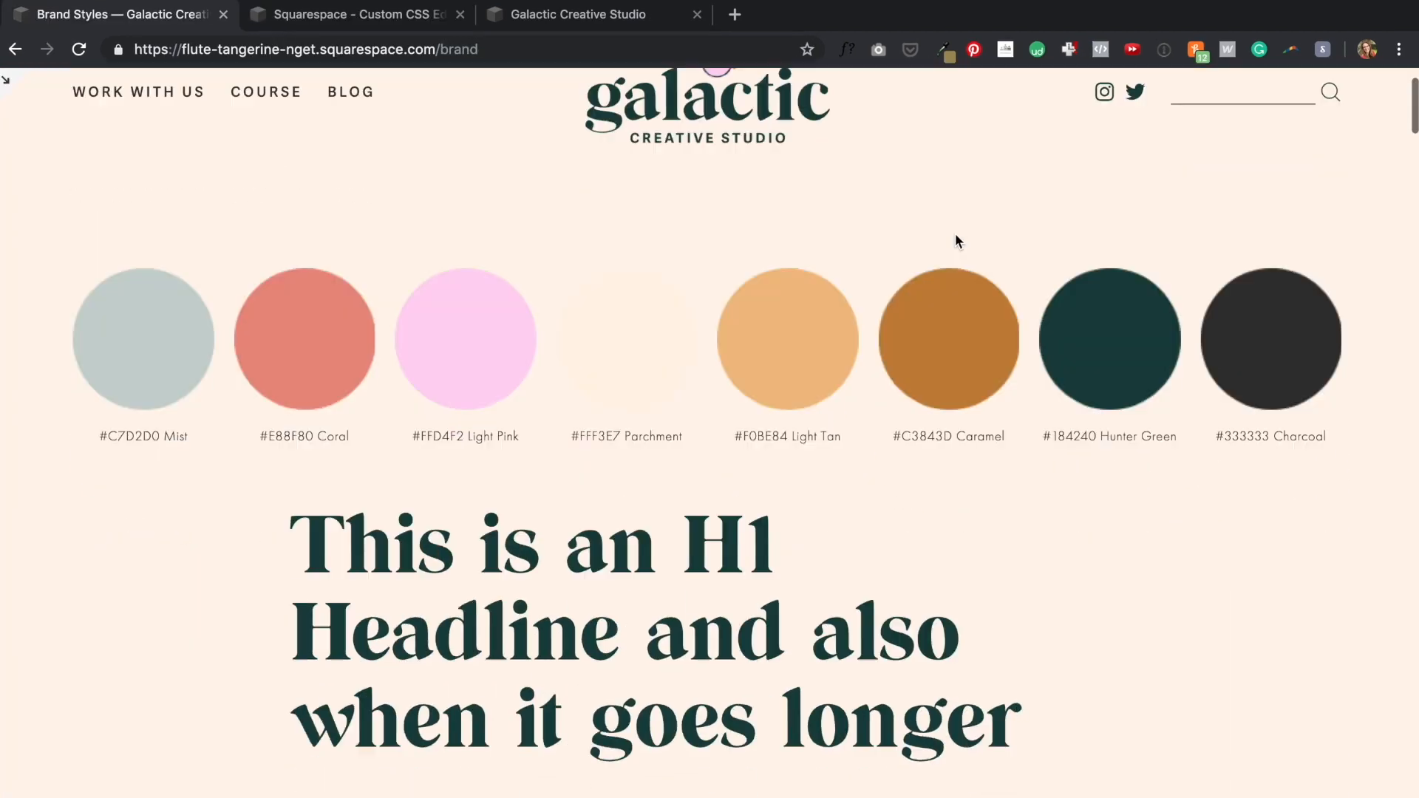
Step: Review the Brand Styles page's color palette, heading and body text styles, and image block designs
{"action": "scroll", "coordinate": [956, 238], "scroll_direction": "down", "scroll_amount": 10}
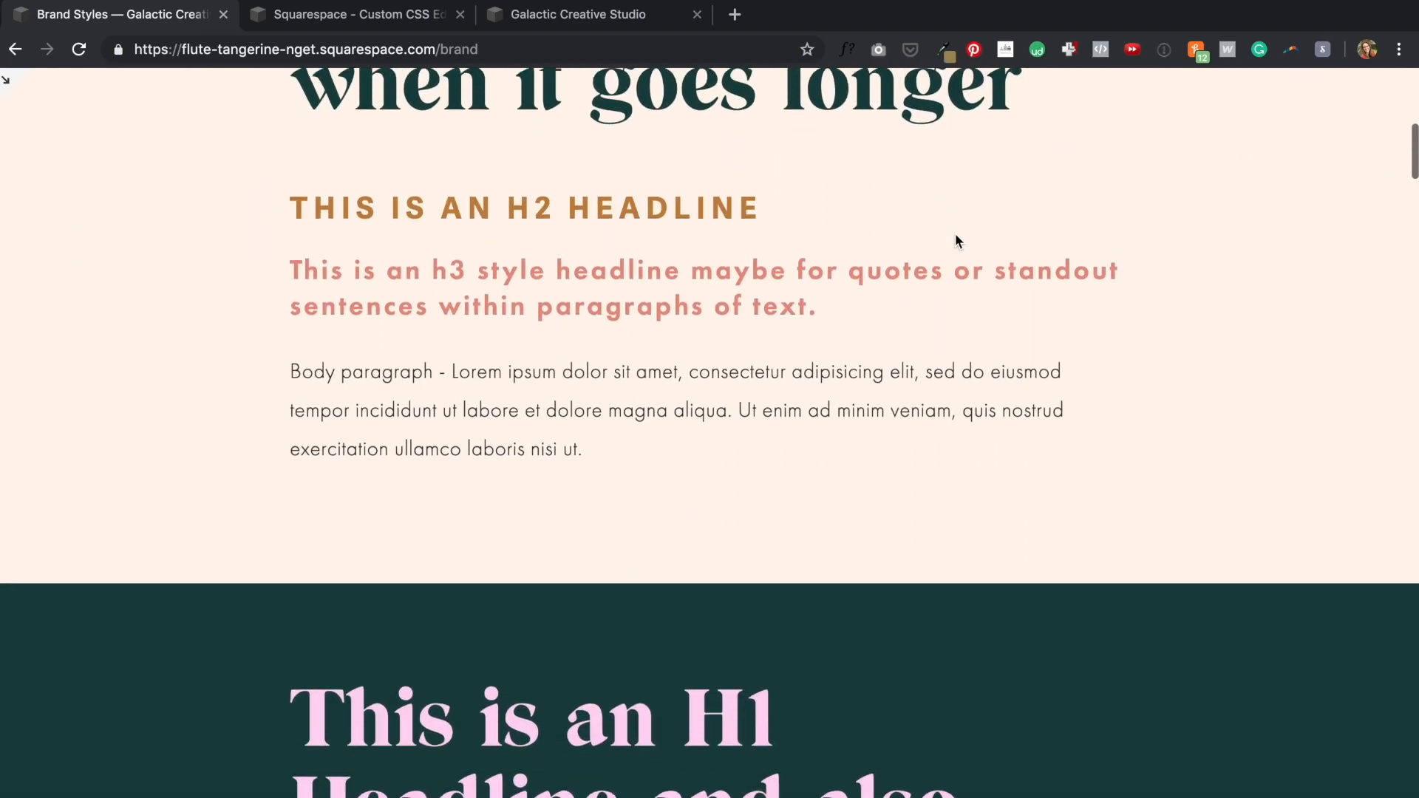
{"action": "scroll", "coordinate": [957, 240], "scroll_direction": "up", "scroll_amount": 5}
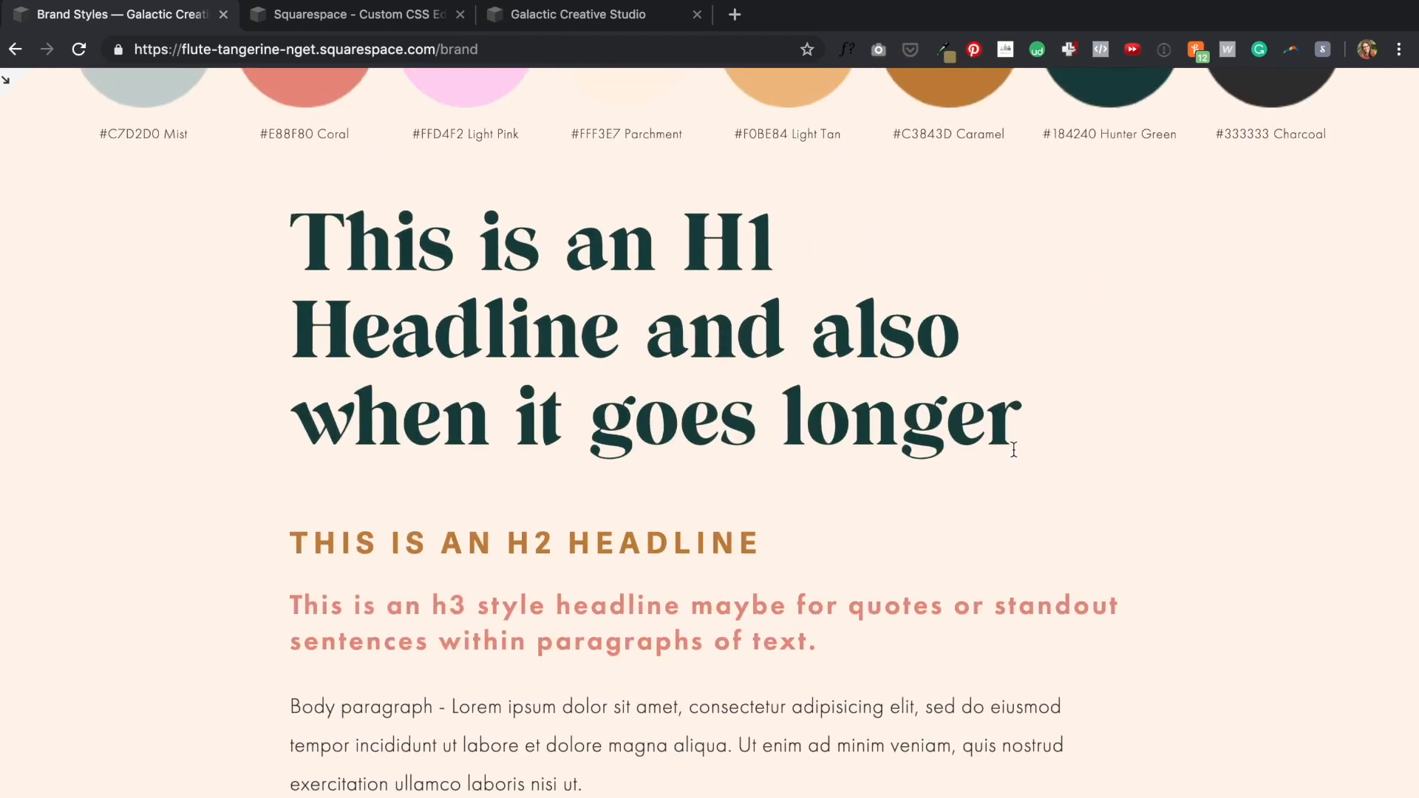
{"action": "scroll", "coordinate": [1119, 325], "scroll_direction": "up", "scroll_amount": 3}
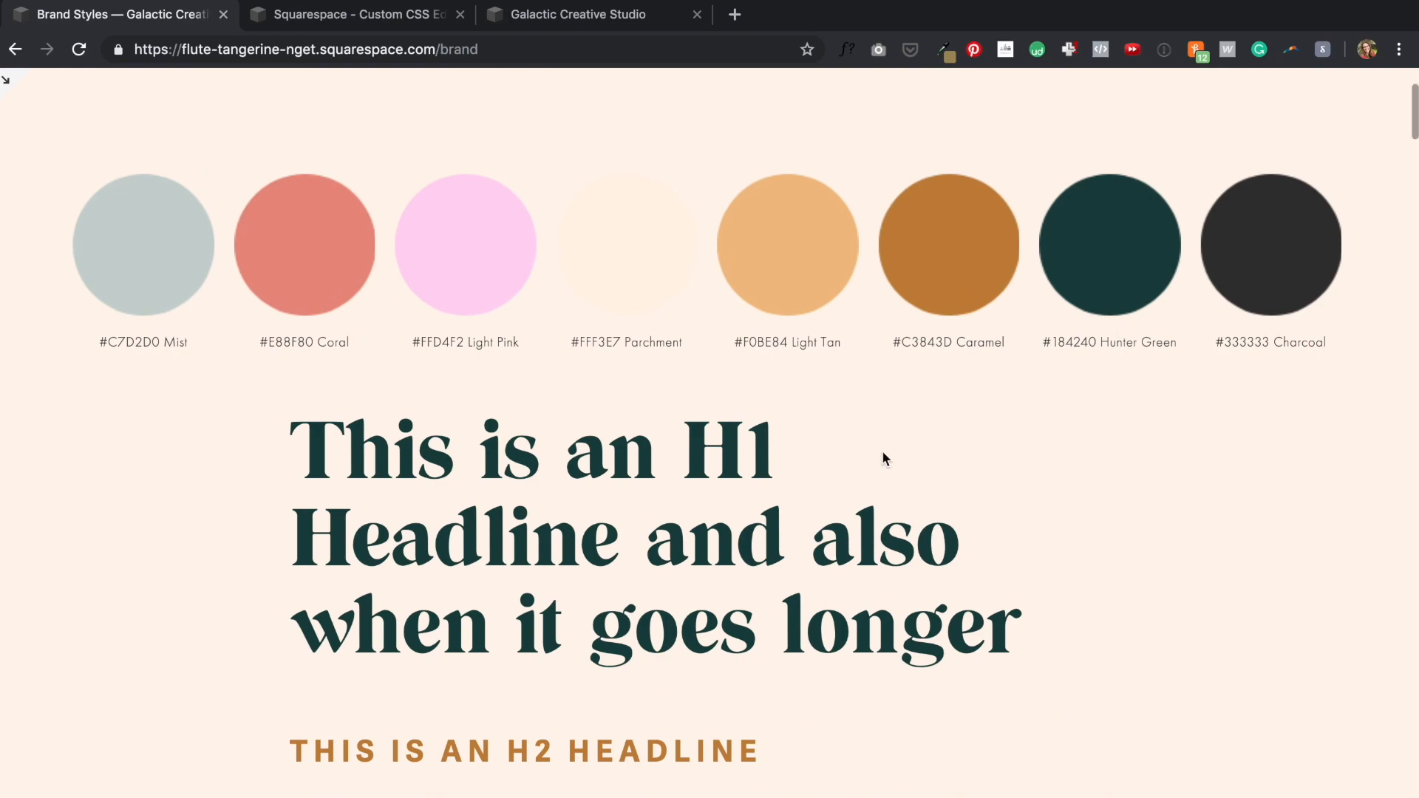
{"action": "scroll", "coordinate": [885, 459], "scroll_direction": "down", "scroll_amount": 8}
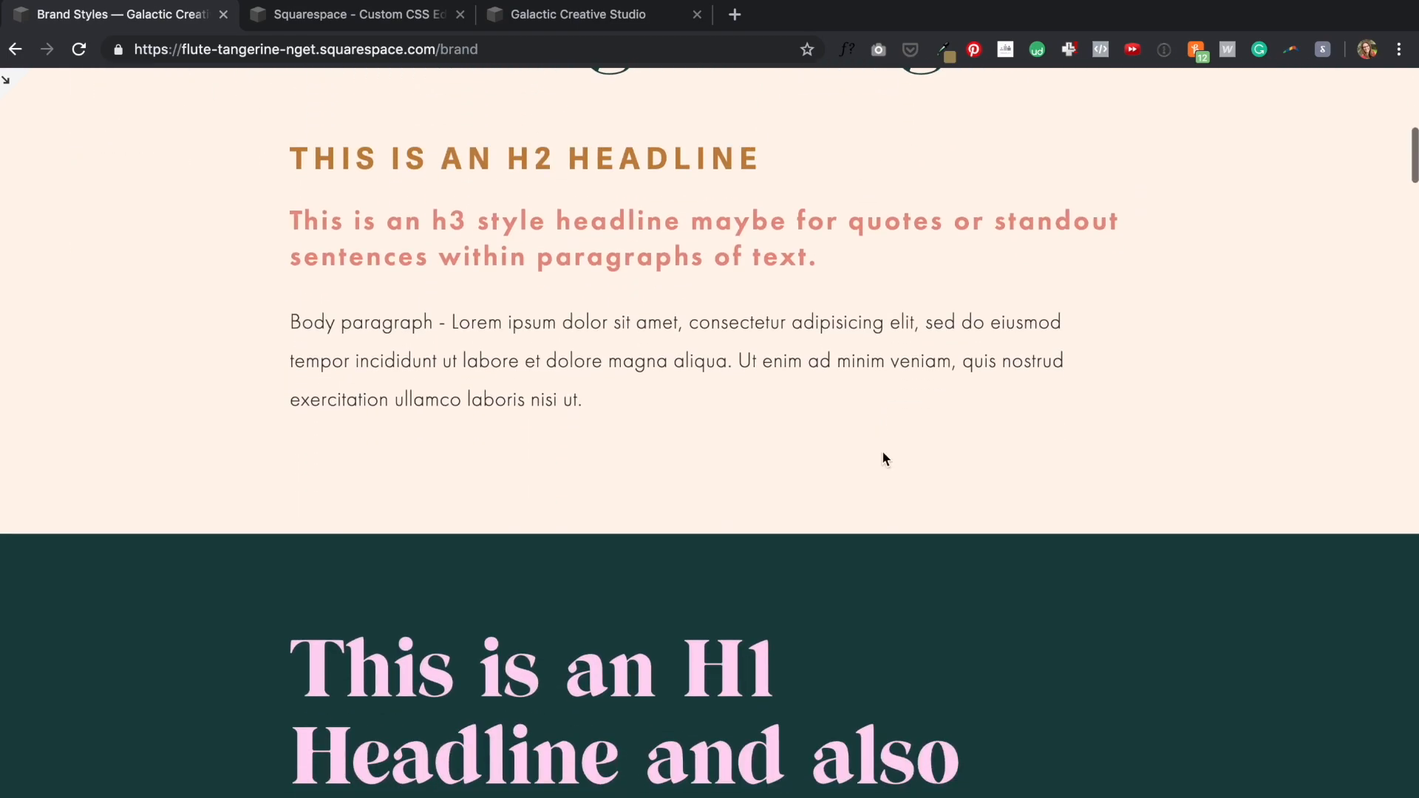
{"action": "scroll", "coordinate": [885, 459], "scroll_direction": "down", "scroll_amount": 15}
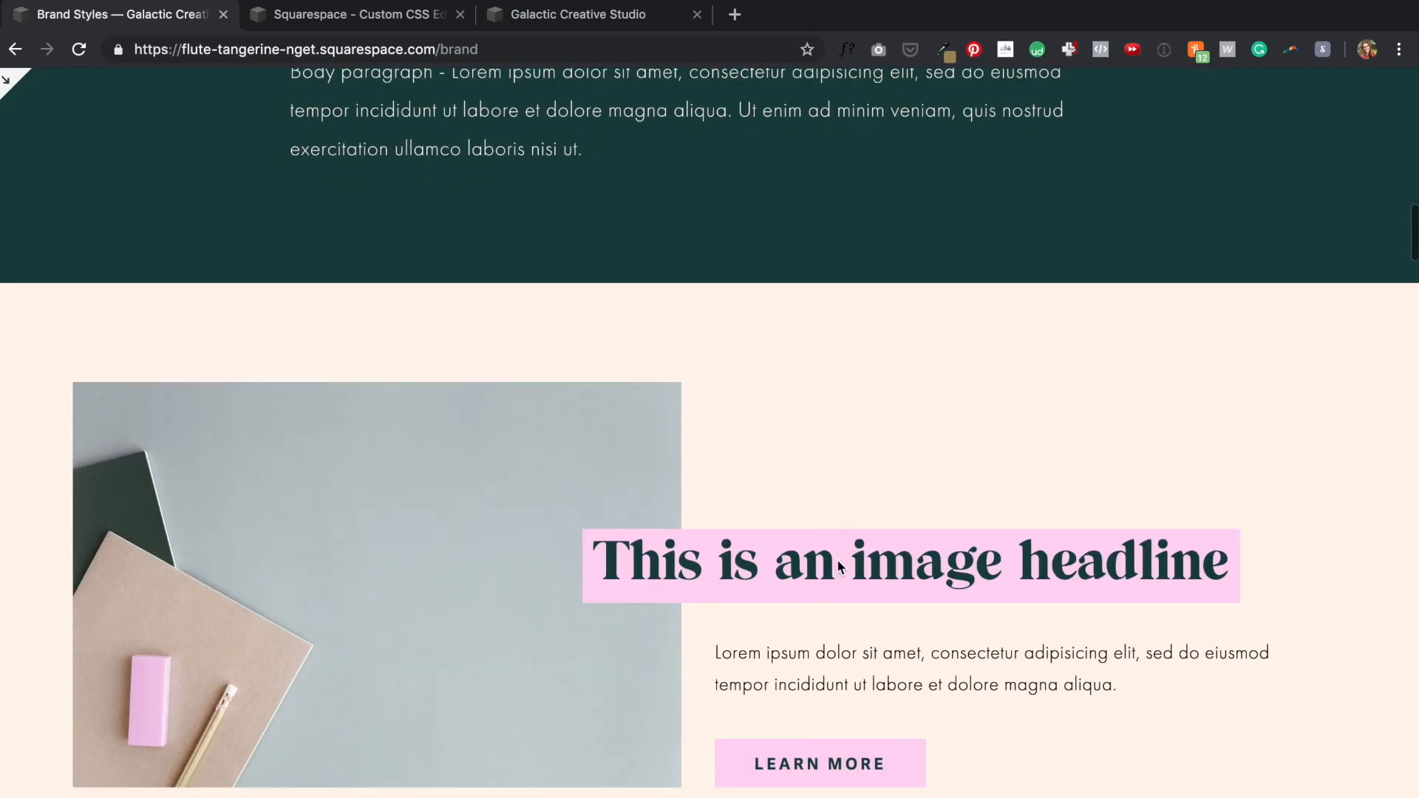
{"action": "scroll", "coordinate": [856, 547], "scroll_direction": "down", "scroll_amount": 4}
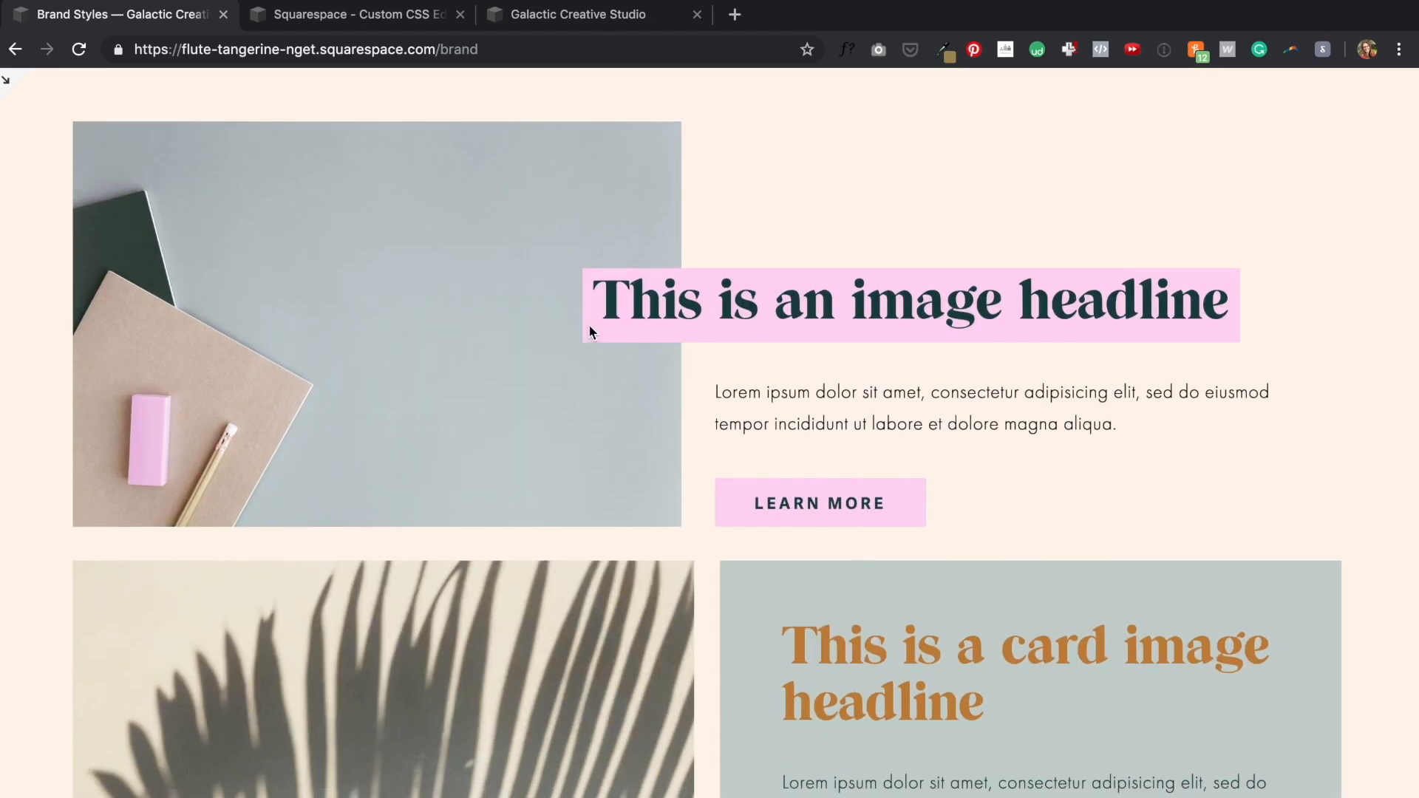
{"action": "scroll", "coordinate": [839, 186], "scroll_direction": "down", "scroll_amount": 17}
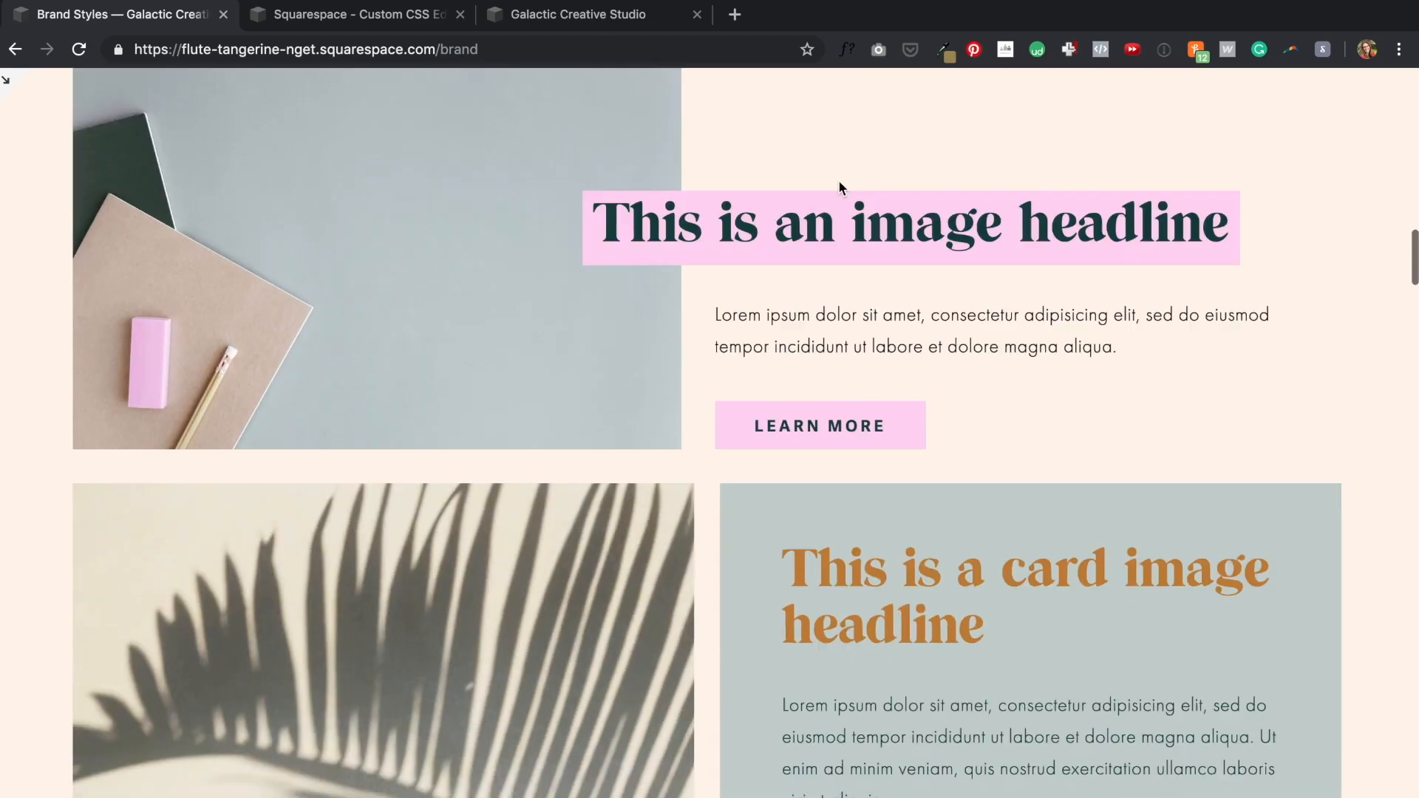
{"action": "scroll", "coordinate": [838, 186], "scroll_direction": "down", "scroll_amount": 3}
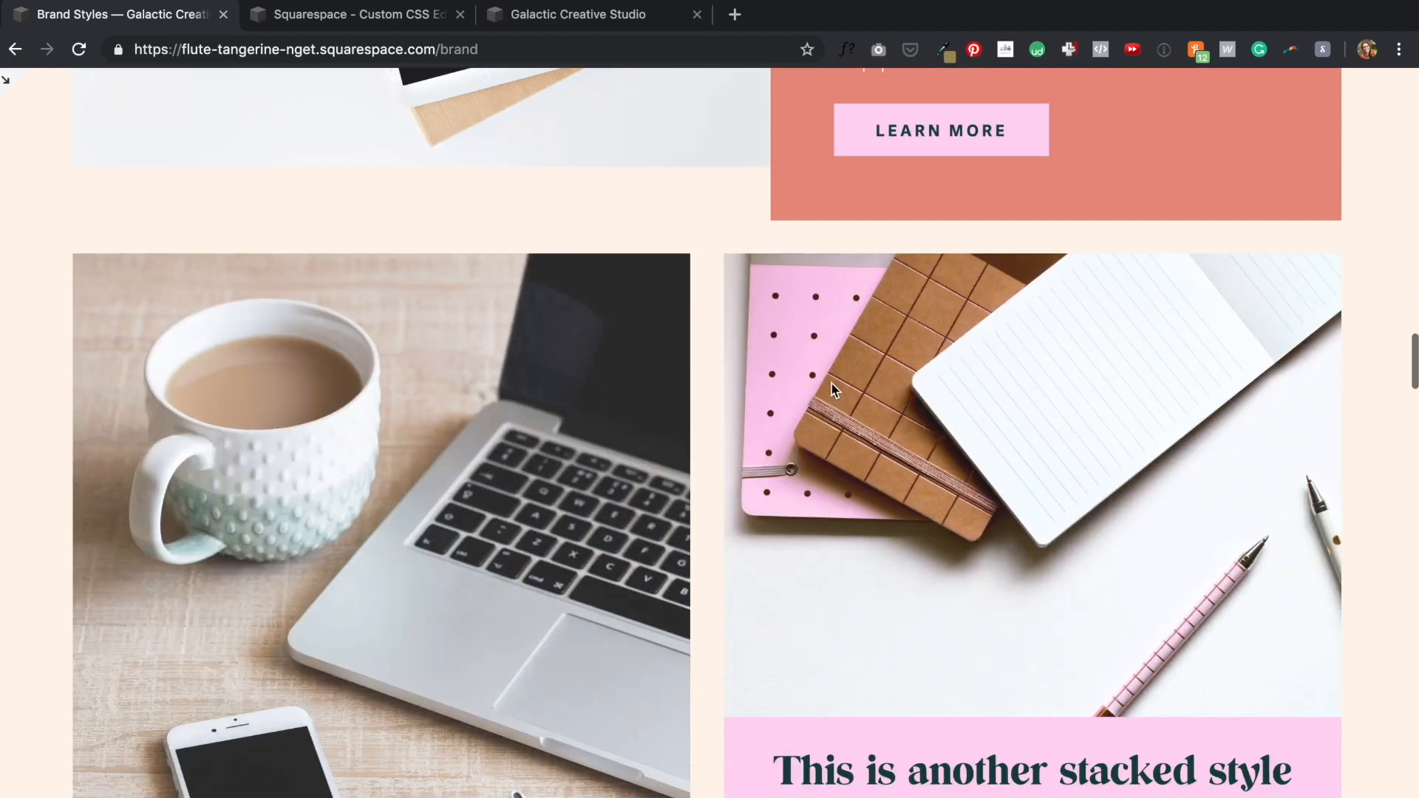
{"action": "scroll", "coordinate": [833, 396], "scroll_direction": "up", "scroll_amount": 15}
{"action": "scroll", "coordinate": [828, 390], "scroll_direction": "up", "scroll_amount": 12}
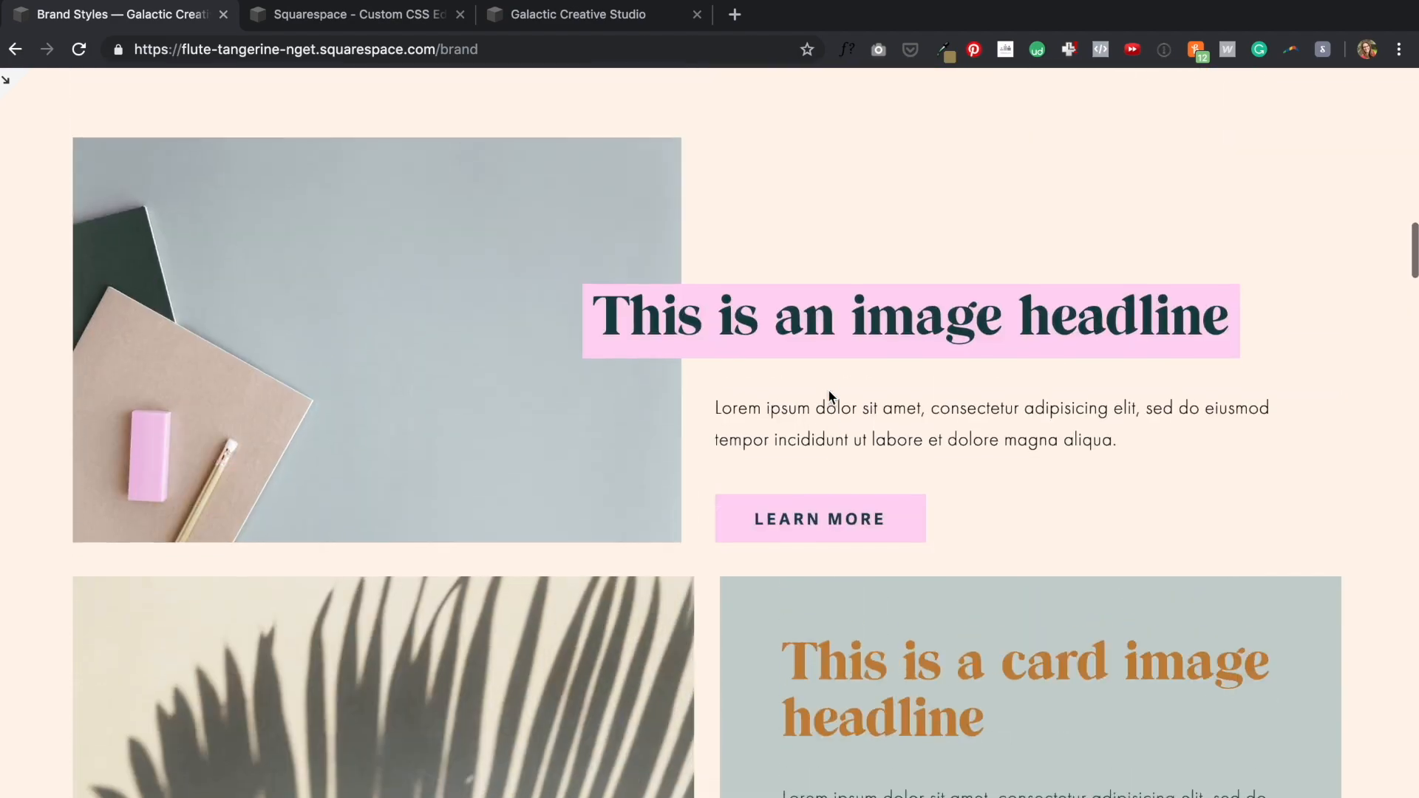
{"action": "scroll", "coordinate": [828, 390], "scroll_direction": "up", "scroll_amount": 18}
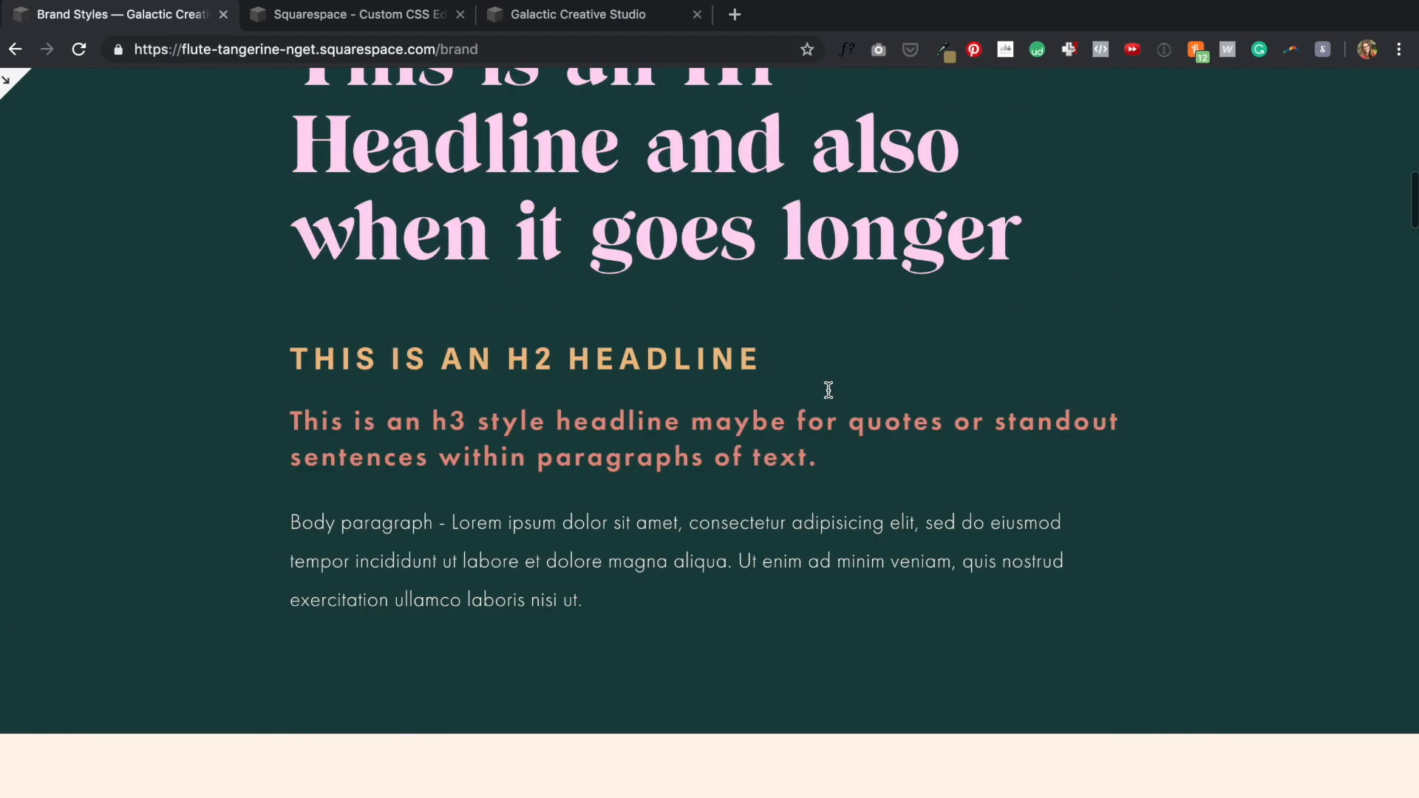
{"action": "scroll", "coordinate": [828, 390], "scroll_direction": "up", "scroll_amount": 2}
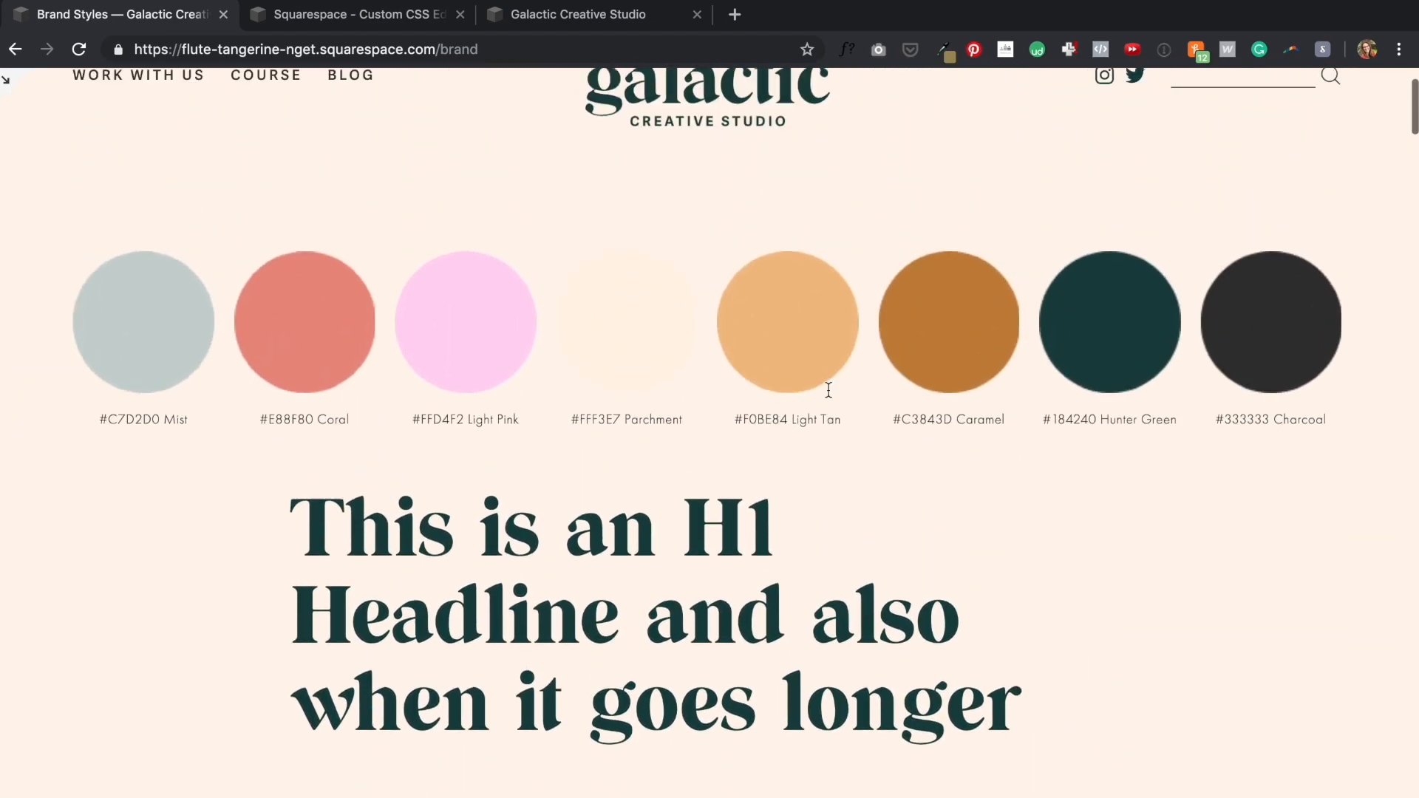
{"action": "scroll", "coordinate": [828, 389], "scroll_direction": "down", "scroll_amount": 4}
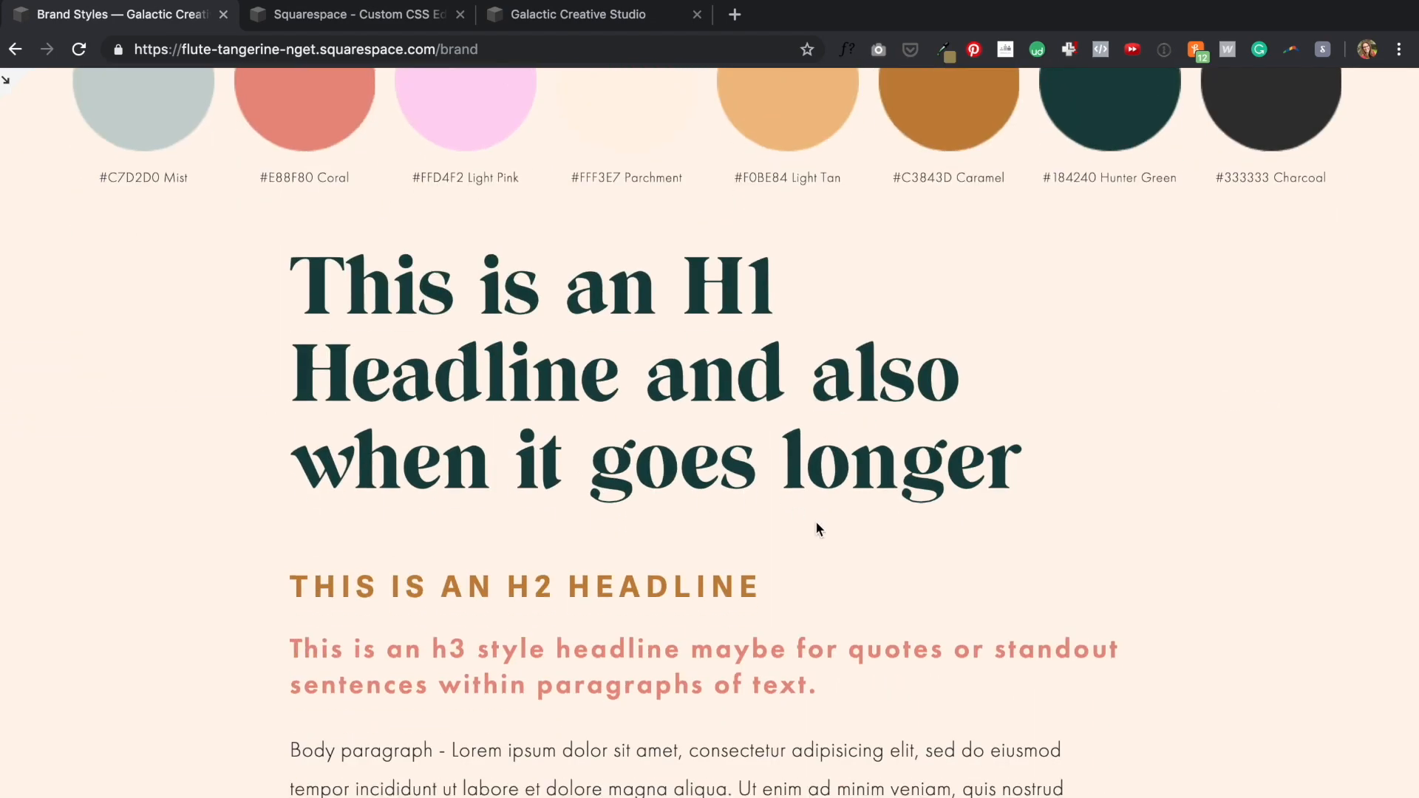